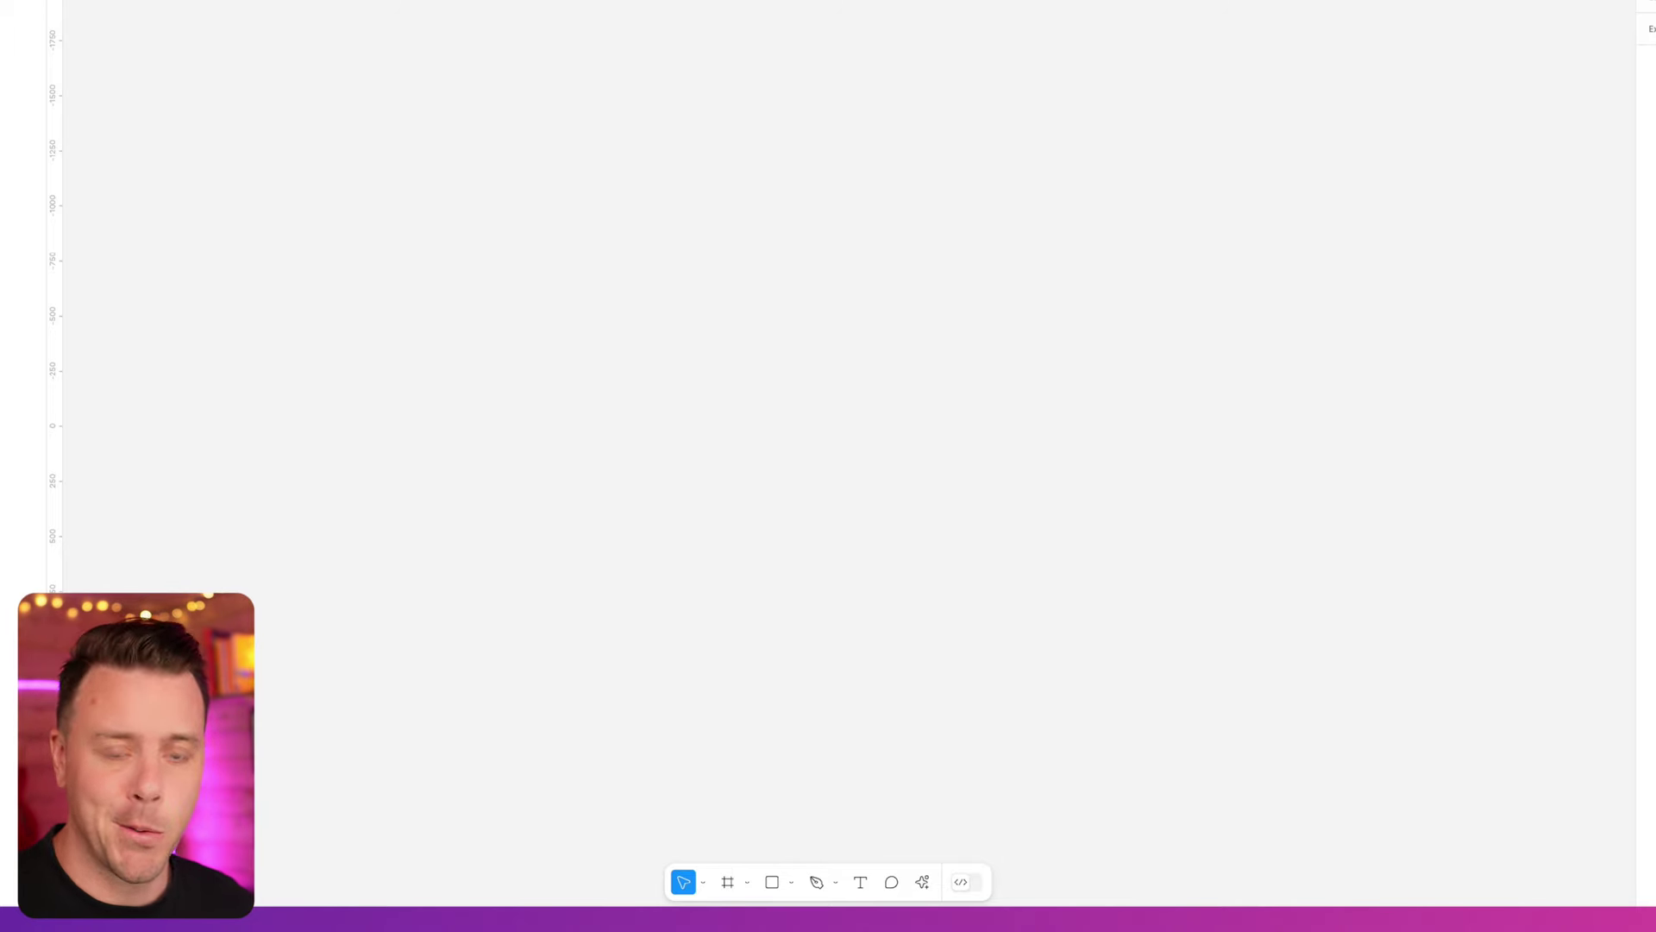
# - Draw a frame on the empty canvas and size it to 1200 wide by 675 high
pyautogui.click(728, 881)
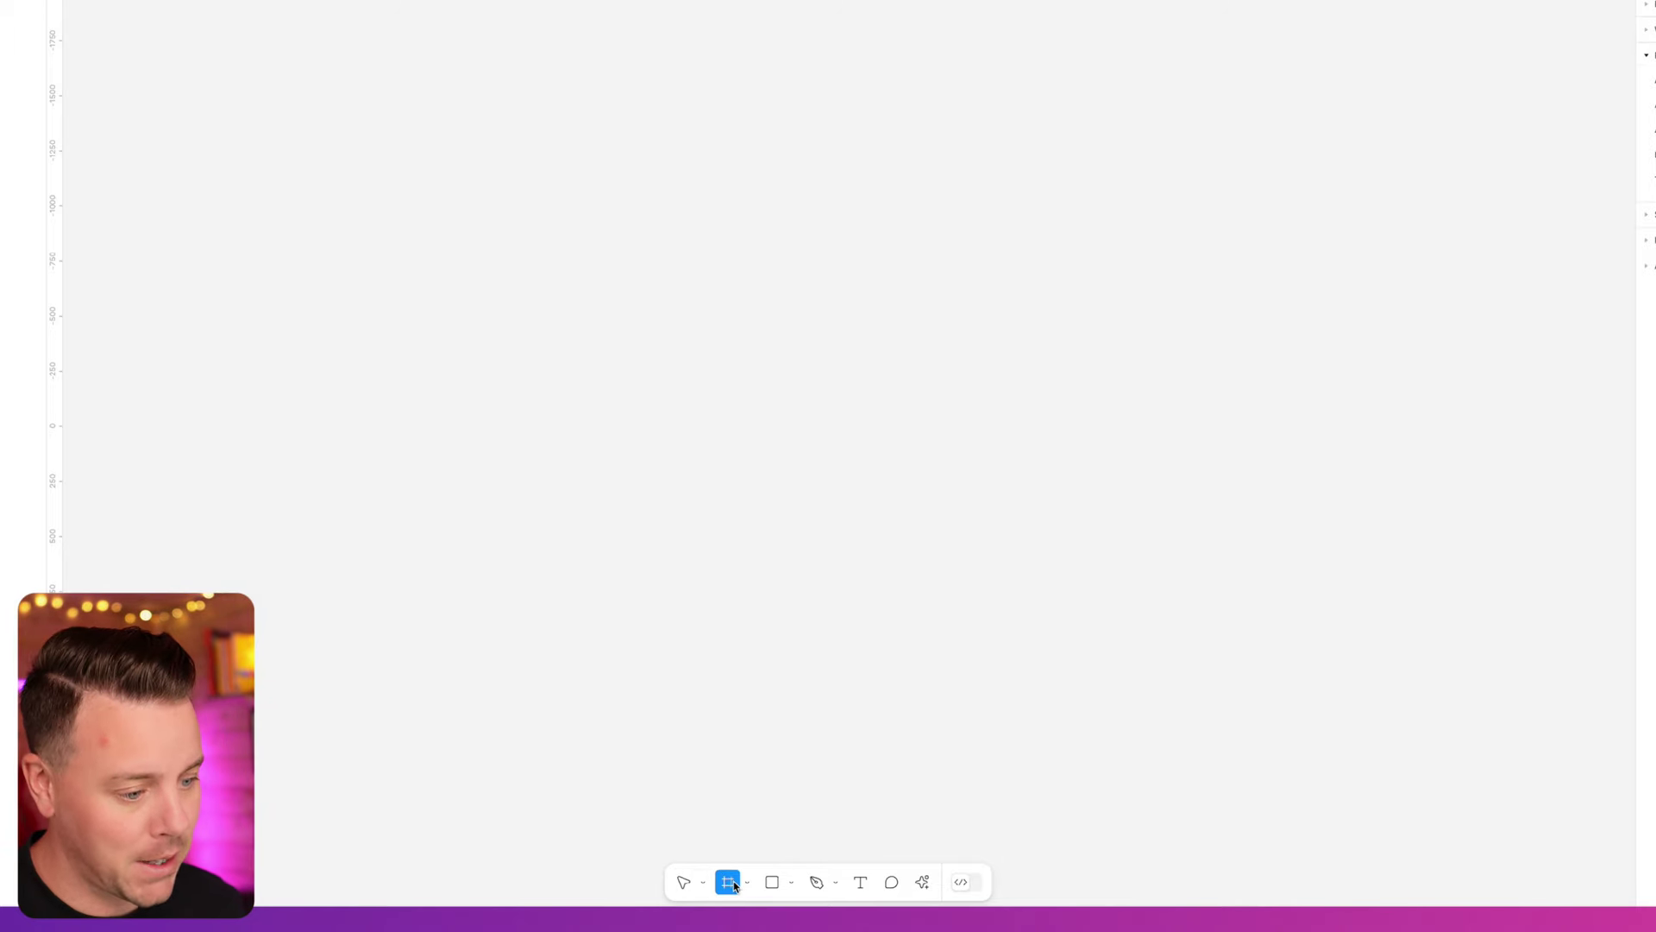
pyautogui.moveTo(559, 105); pyautogui.dragTo(1334, 514)
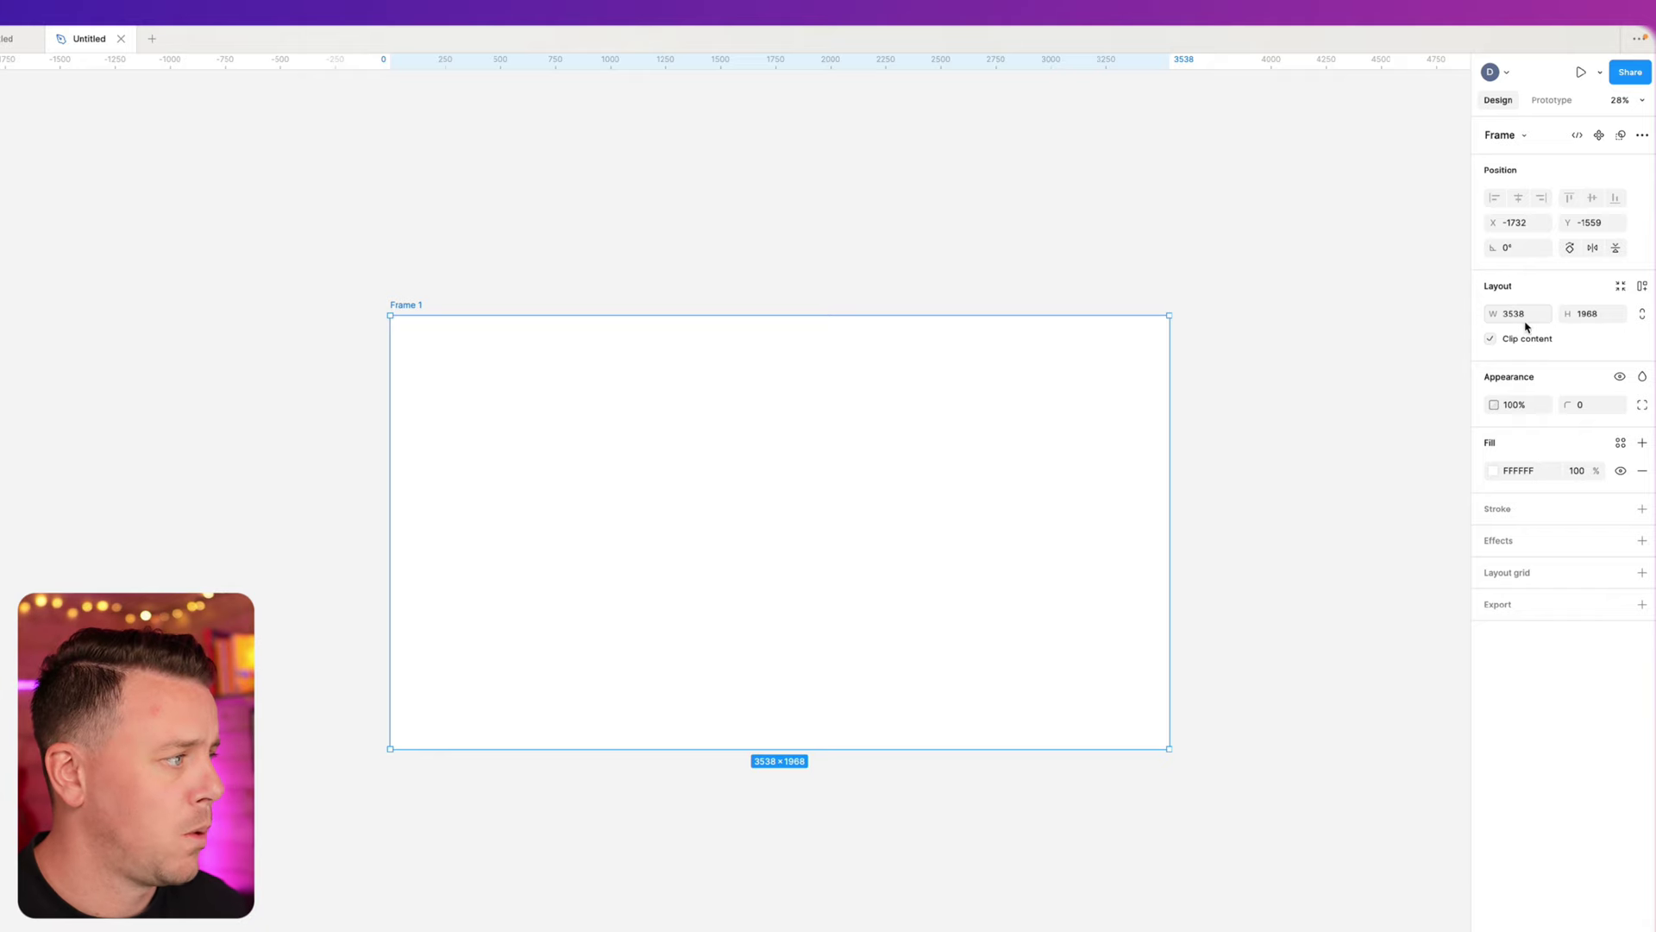
pyautogui.click(1526, 318)
pyautogui.write('1200')
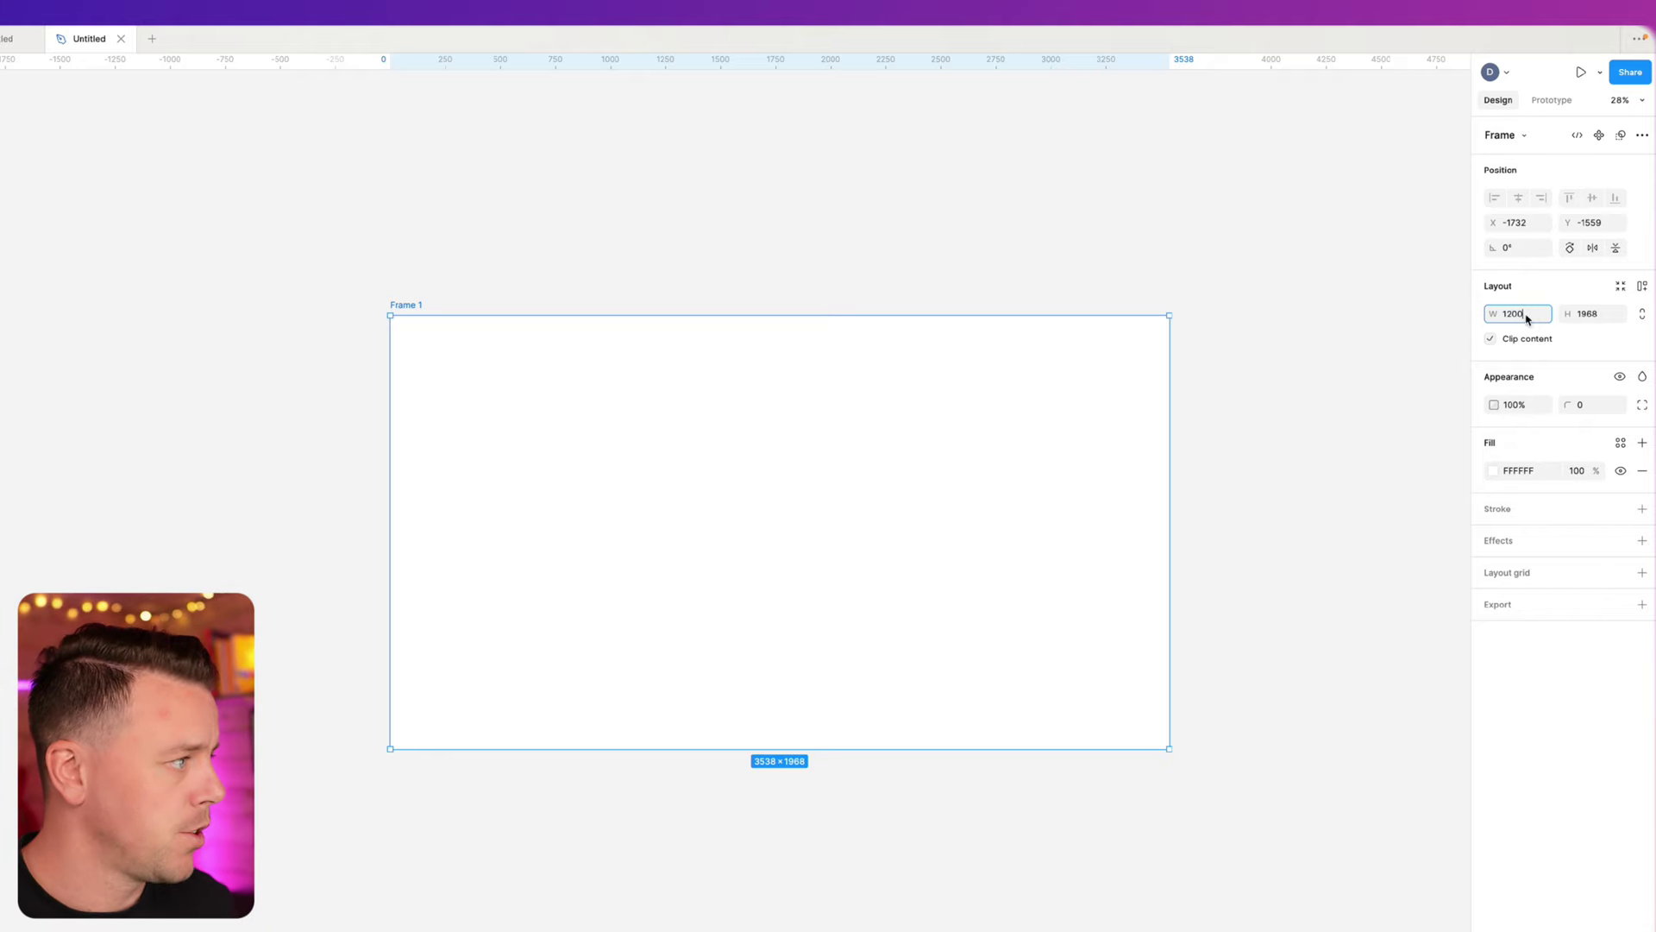
pyautogui.click(1598, 316)
pyautogui.doubleClick(1598, 316)
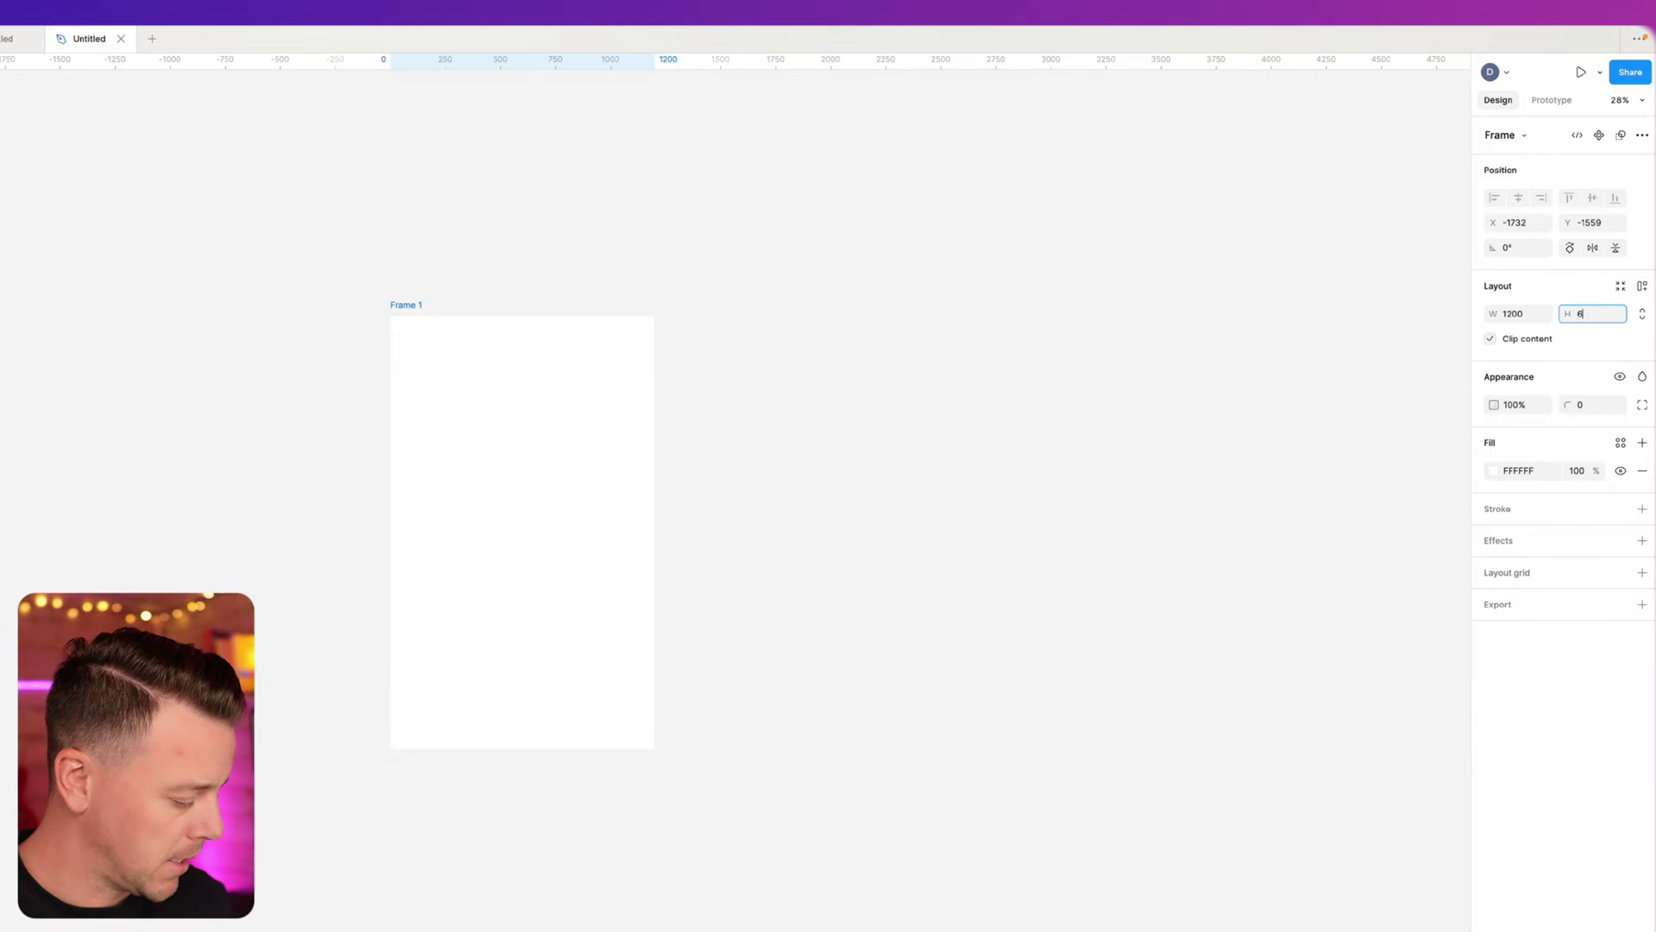
pyautogui.write('675')
pyautogui.press('Return')
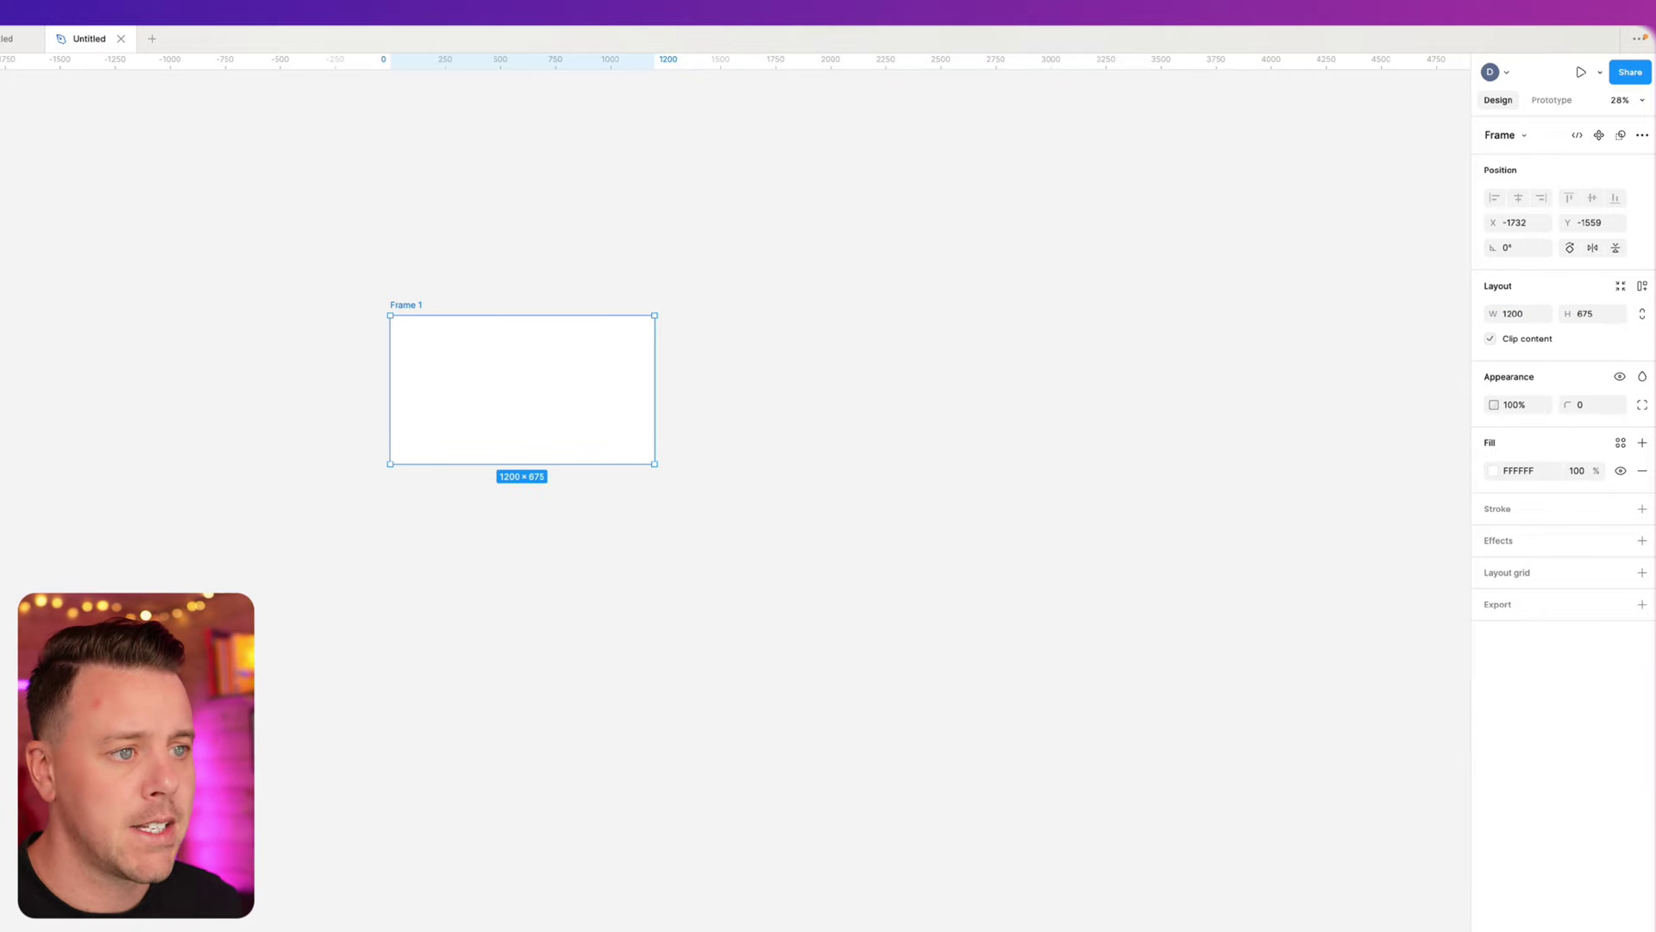
# - Rename the frame as Home
pyautogui.scroll(5, 304, 431)
pyautogui.scroll(6, 523, 256)
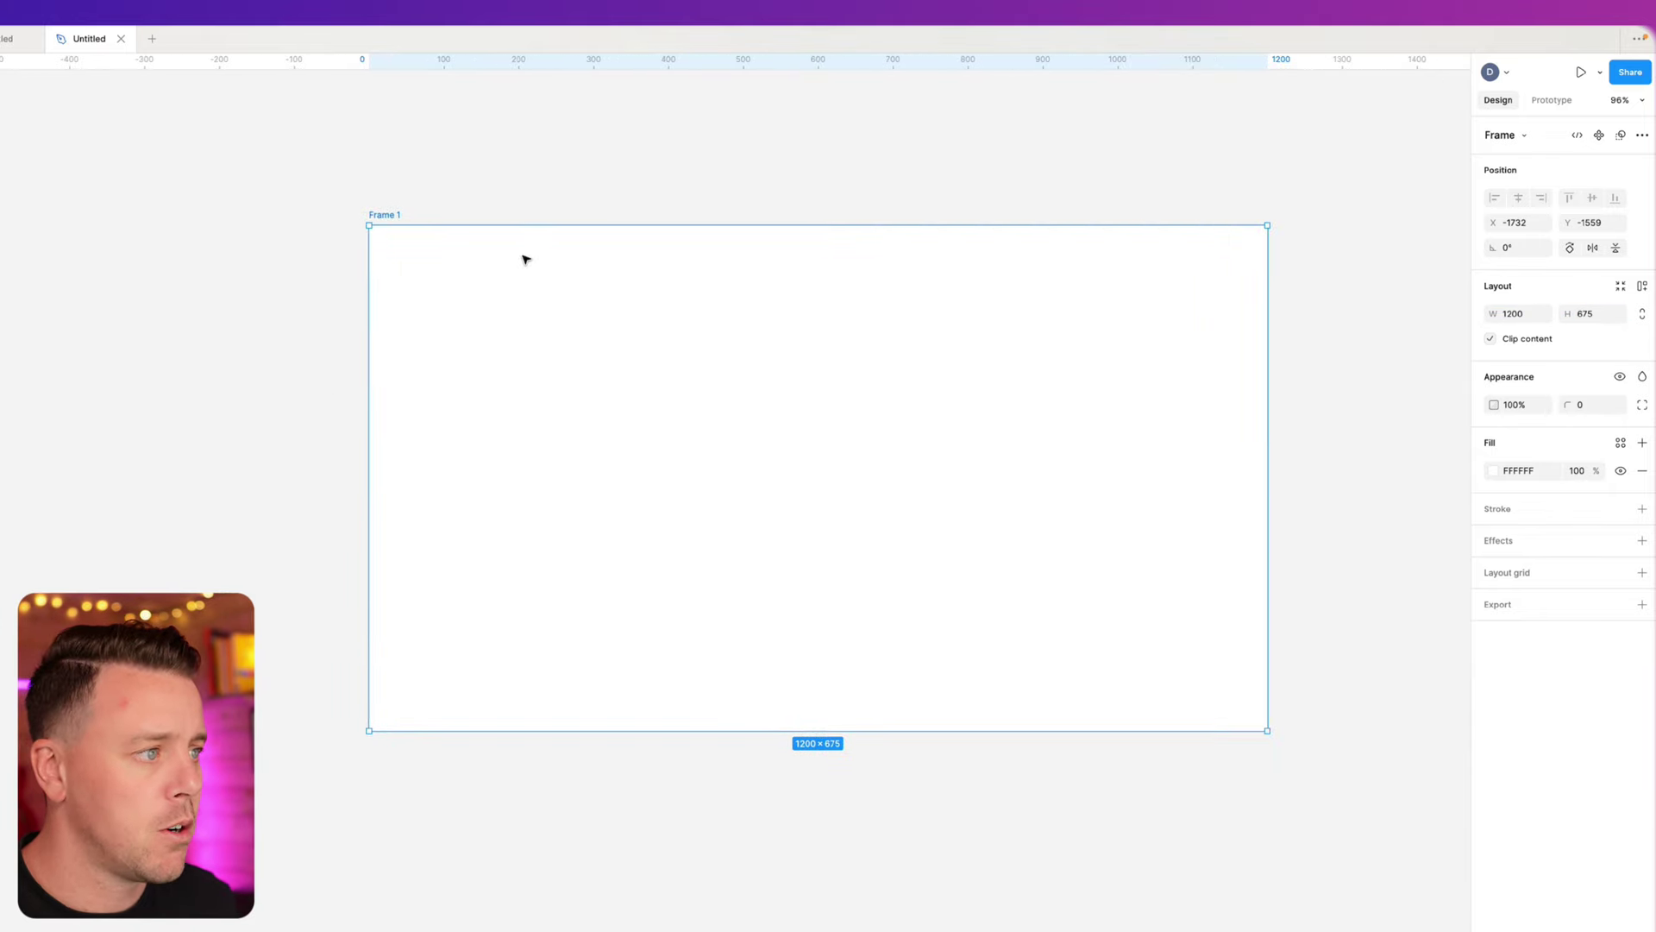
pyautogui.doubleClick(385, 215)
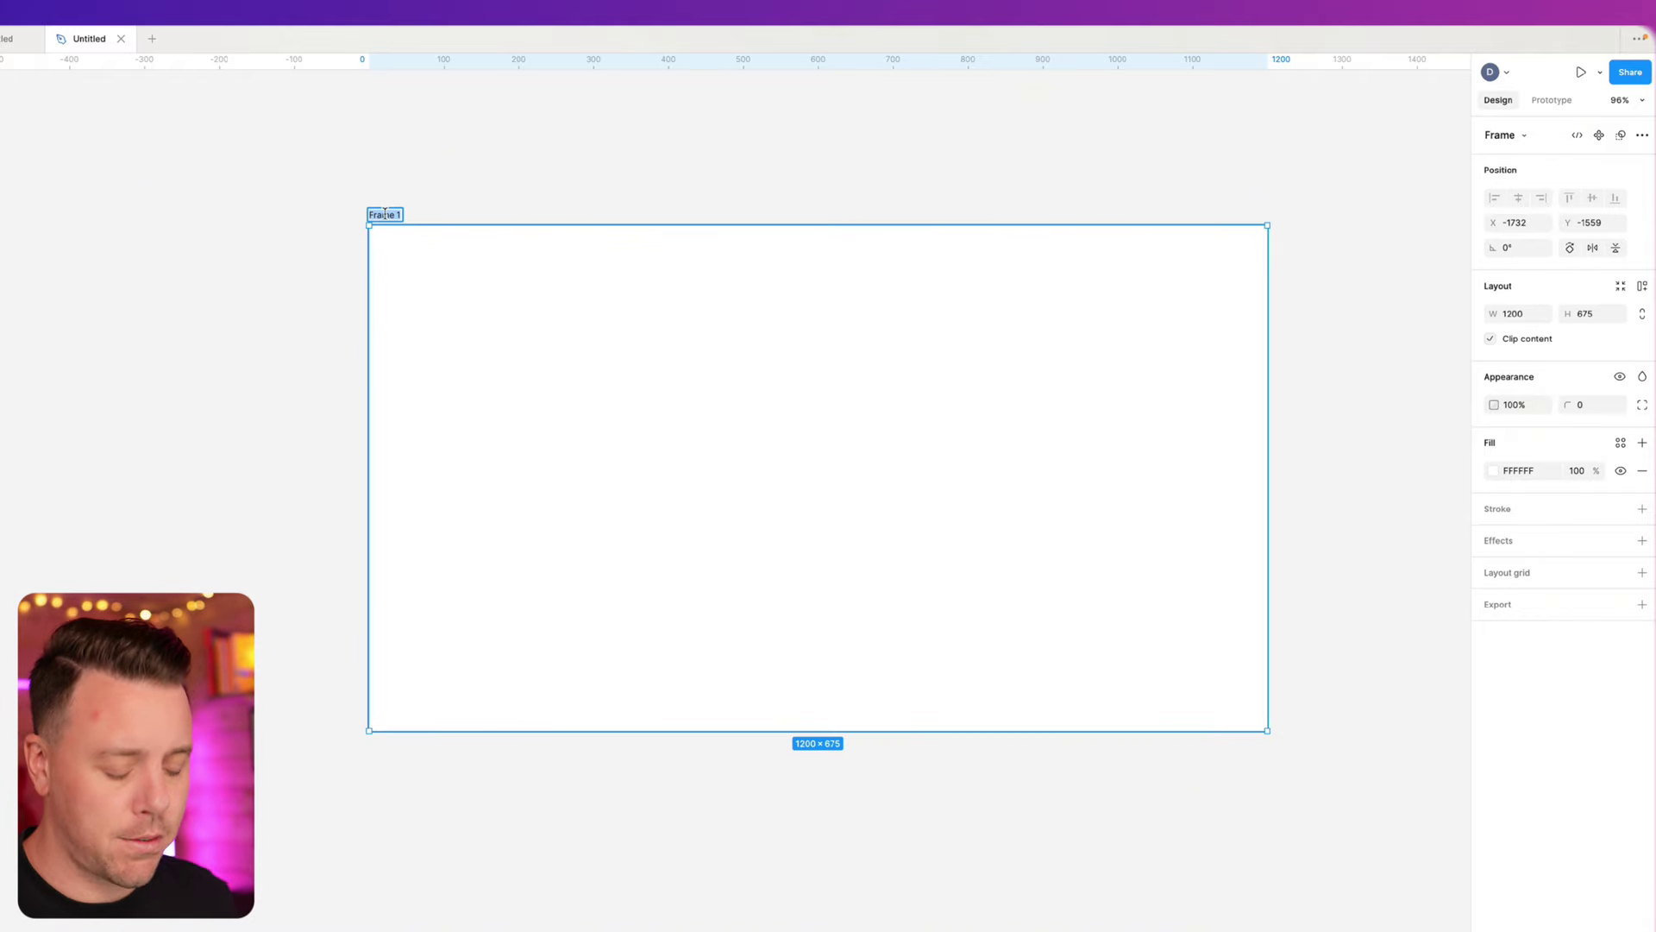
pyautogui.write('Home')
pyautogui.press('Return')
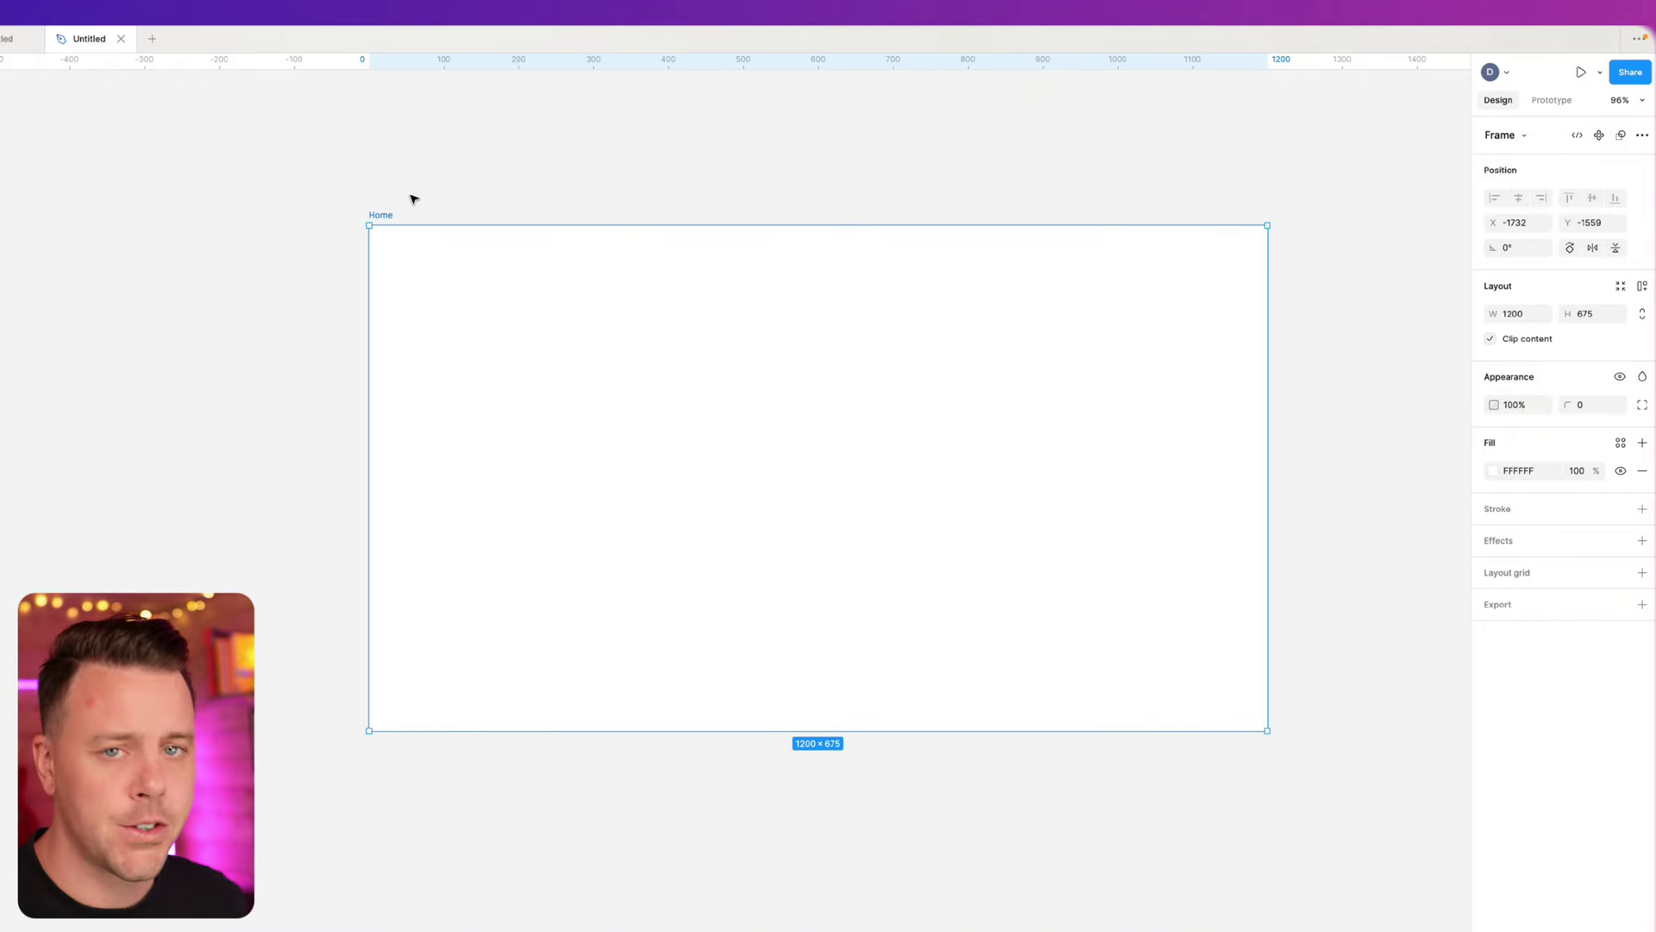
# - Switch to the reference file and examine the process diagram in its upper Process Home frame
pyautogui.click(107, 173)
pyautogui.click(18, 38)
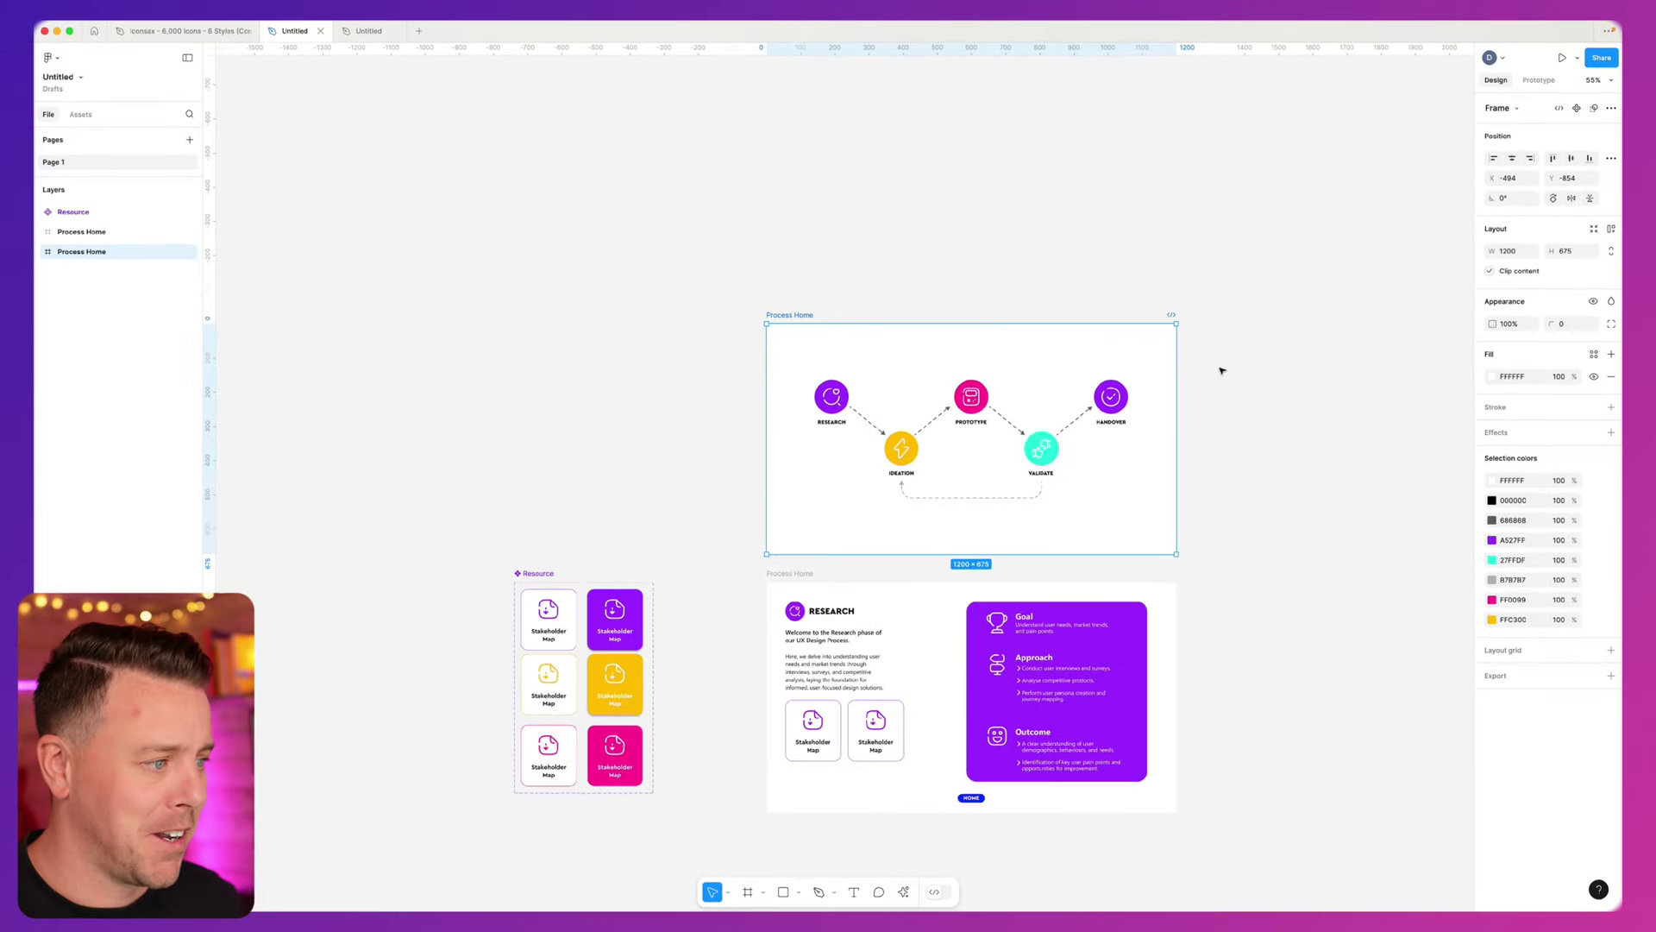
pyautogui.click(1181, 424)
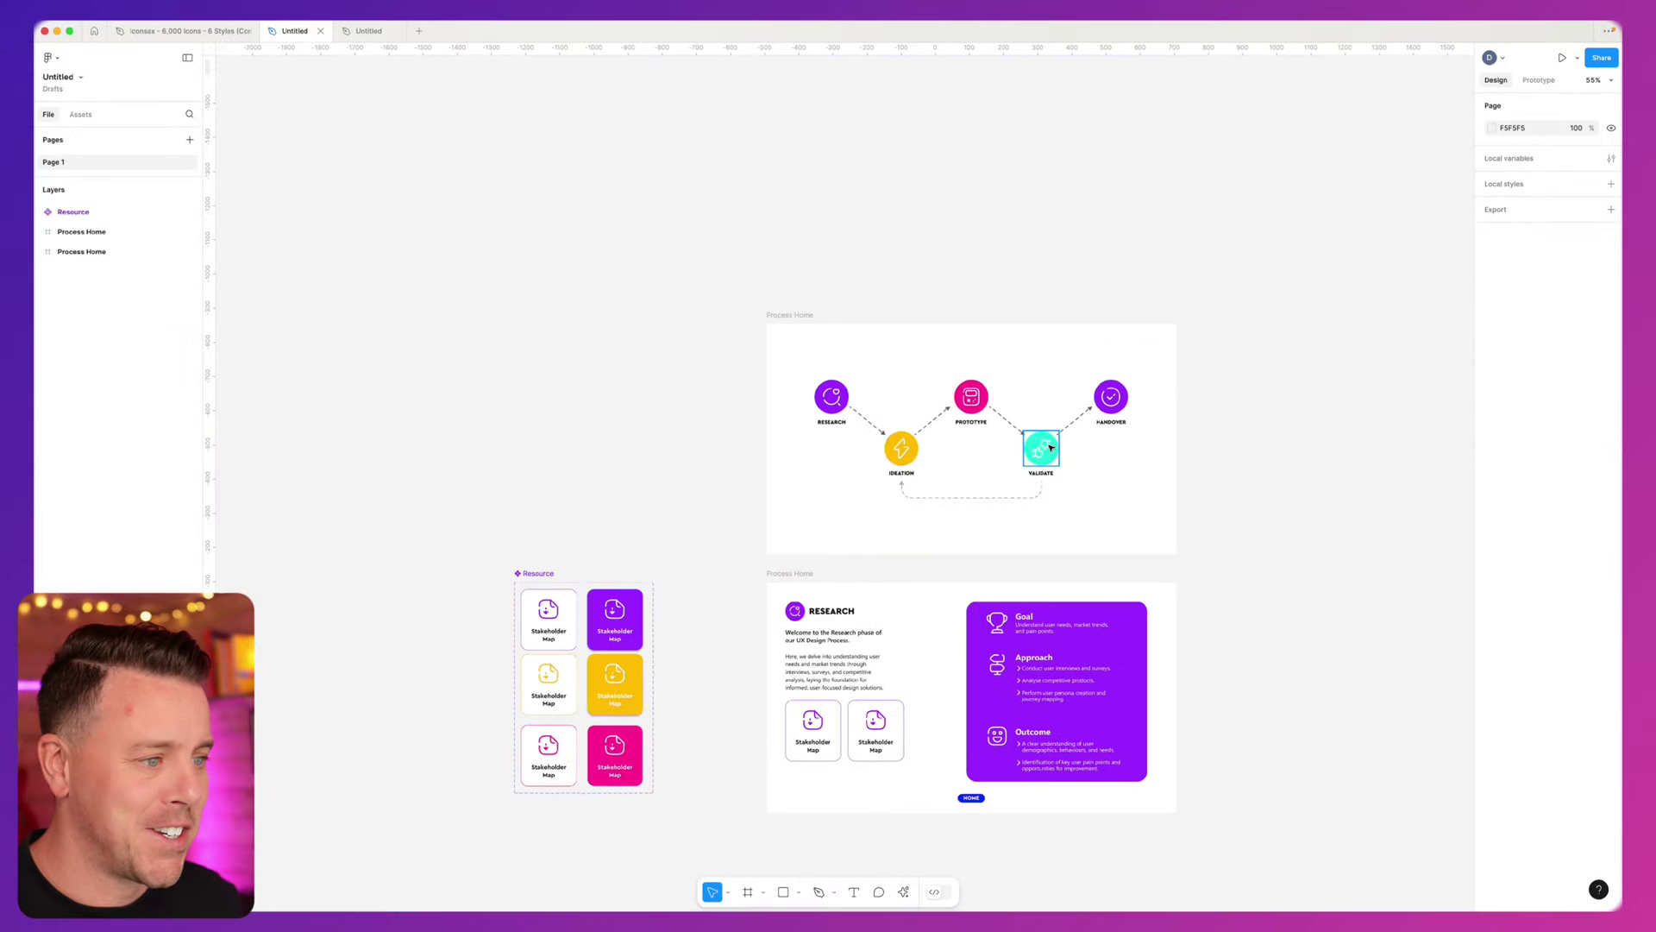
pyautogui.scroll(5, 974, 515)
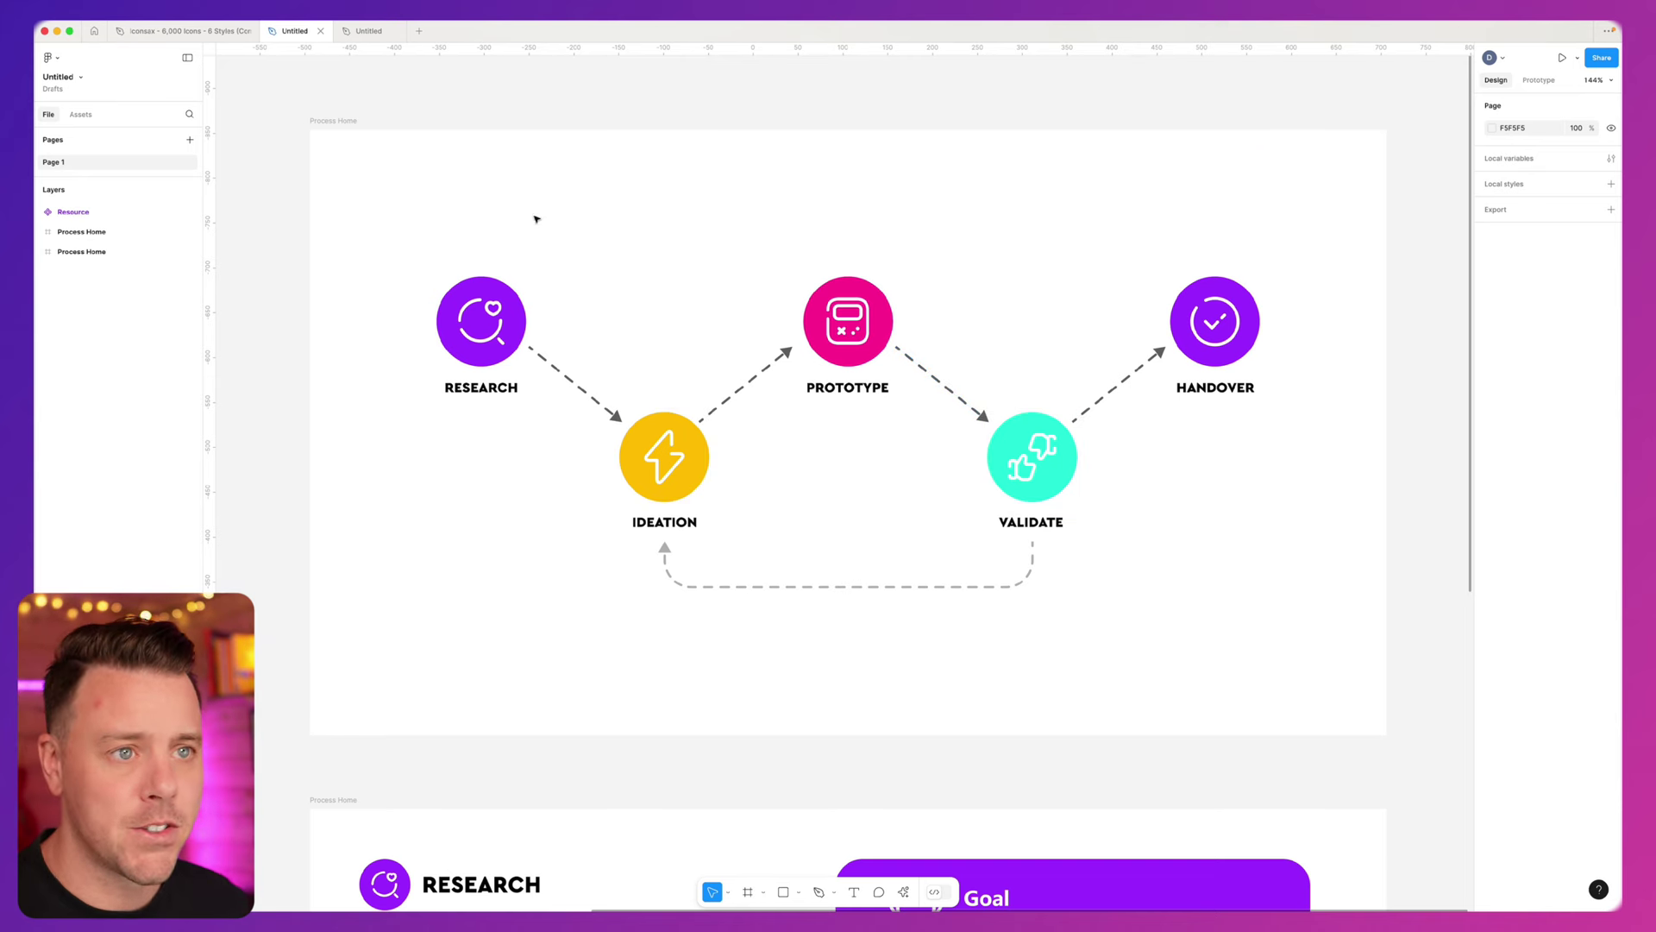
# - Return to the new design and place five 113 × 113 circles in the Home frame, three in an upper row and two staggered below
pyautogui.click(369, 31)
pyautogui.click(783, 892)
pyautogui.click(799, 892)
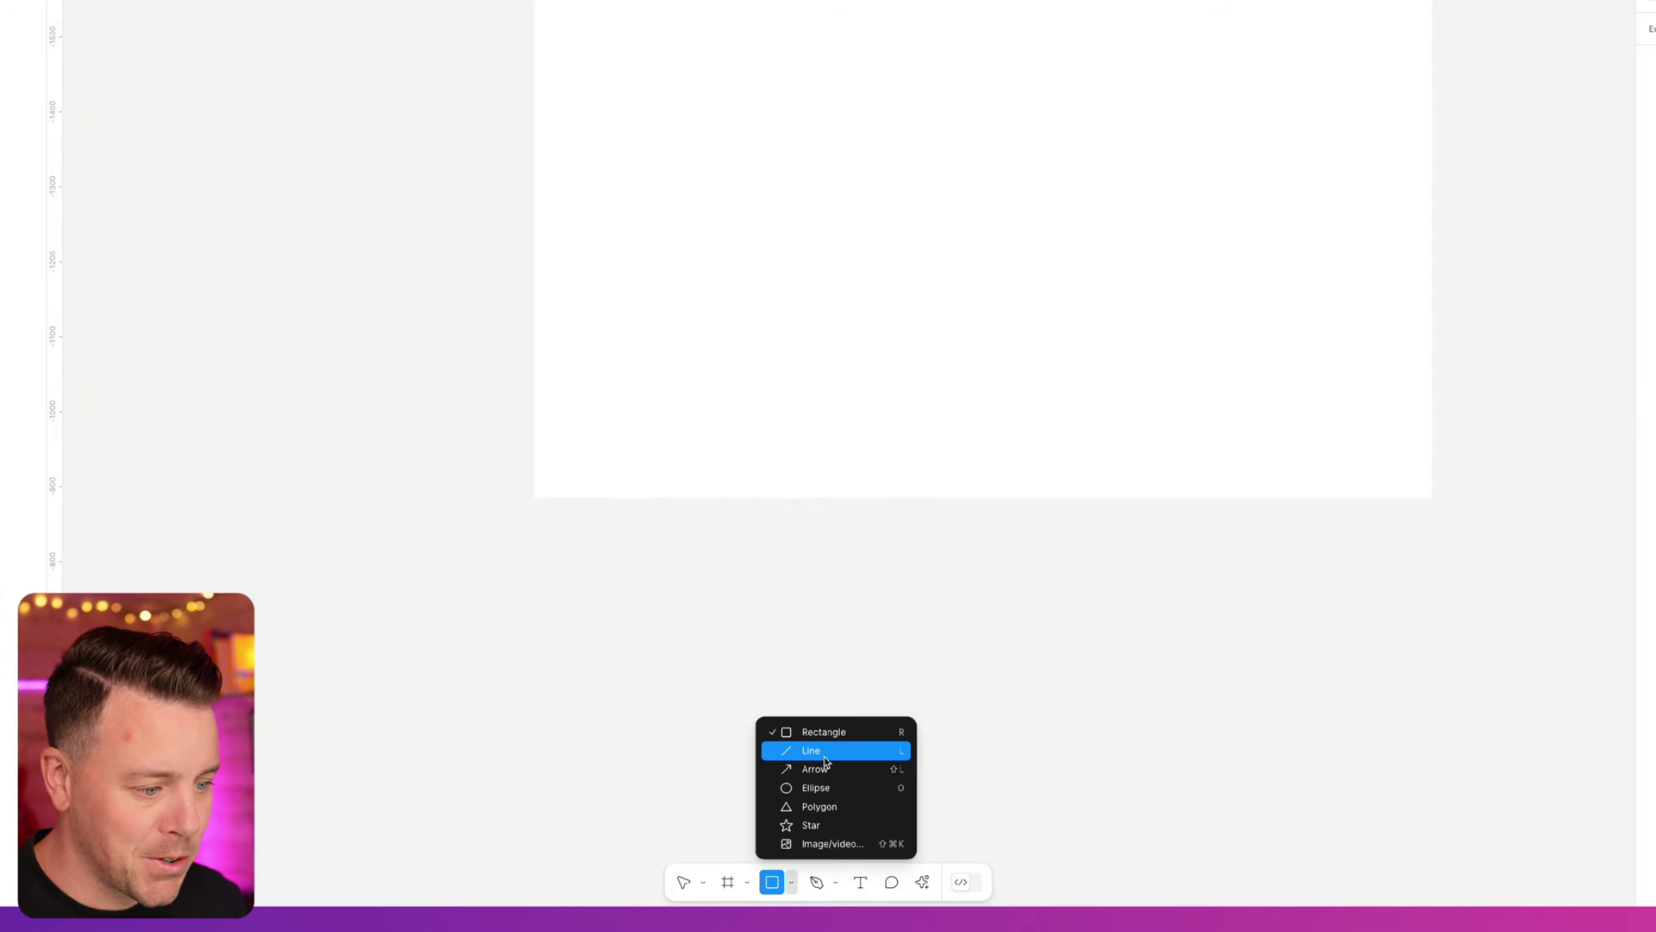
pyautogui.click(816, 787)
pyautogui.moveTo(652, 126); pyautogui.dragTo(1313, 181)
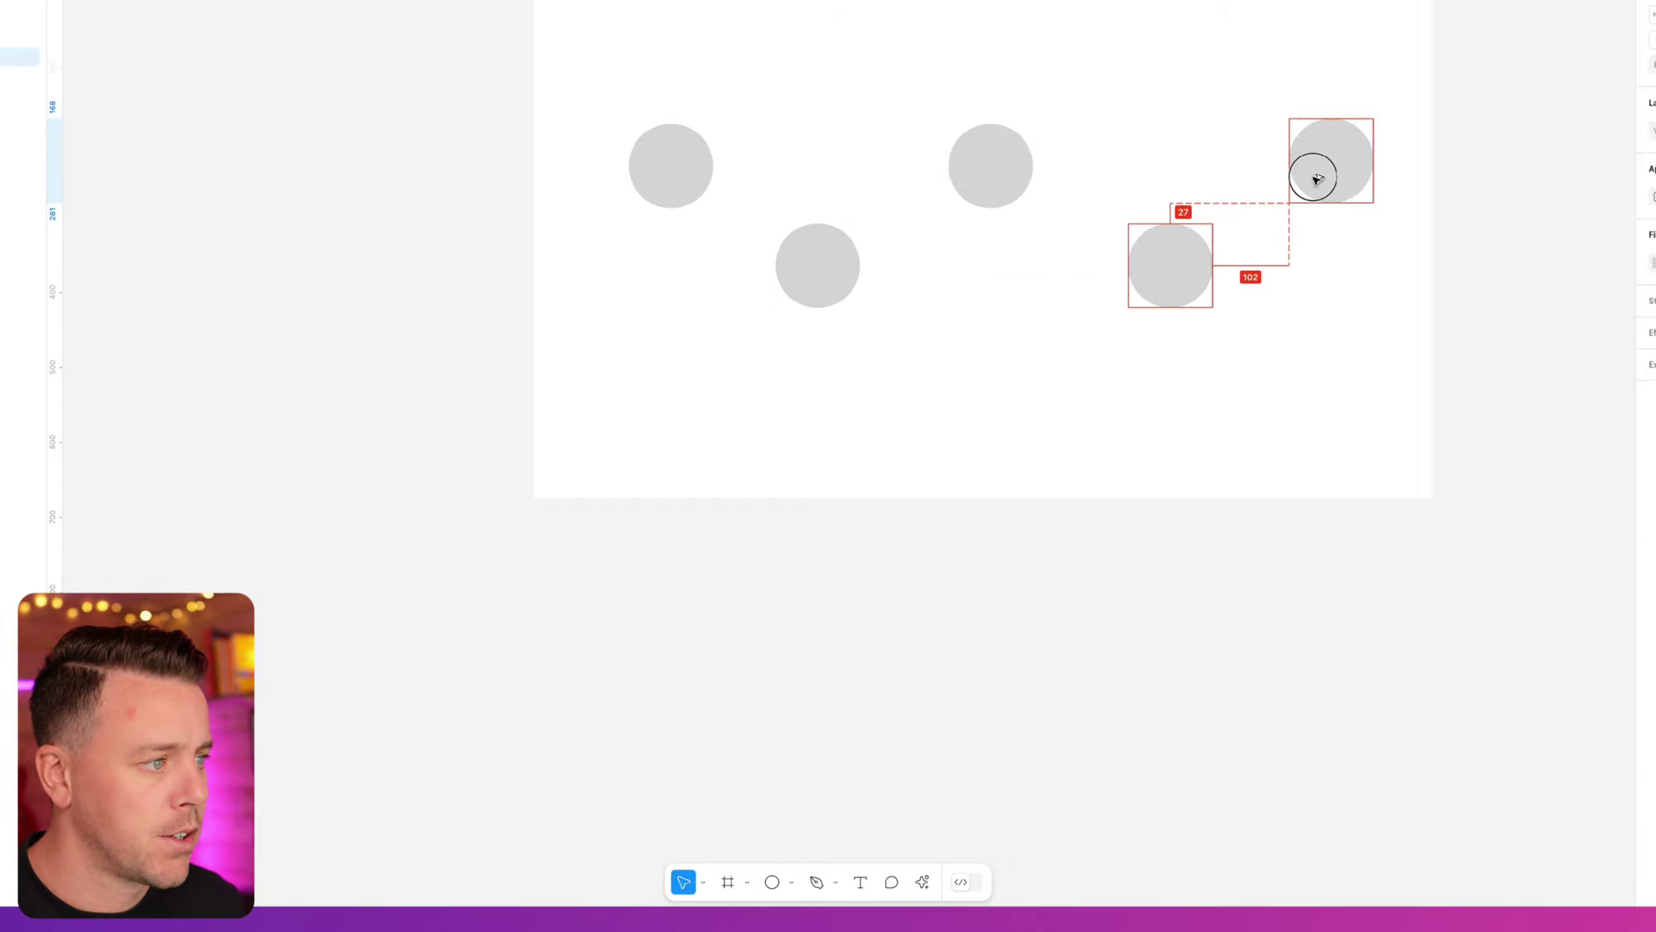
pyautogui.click(558, 78)
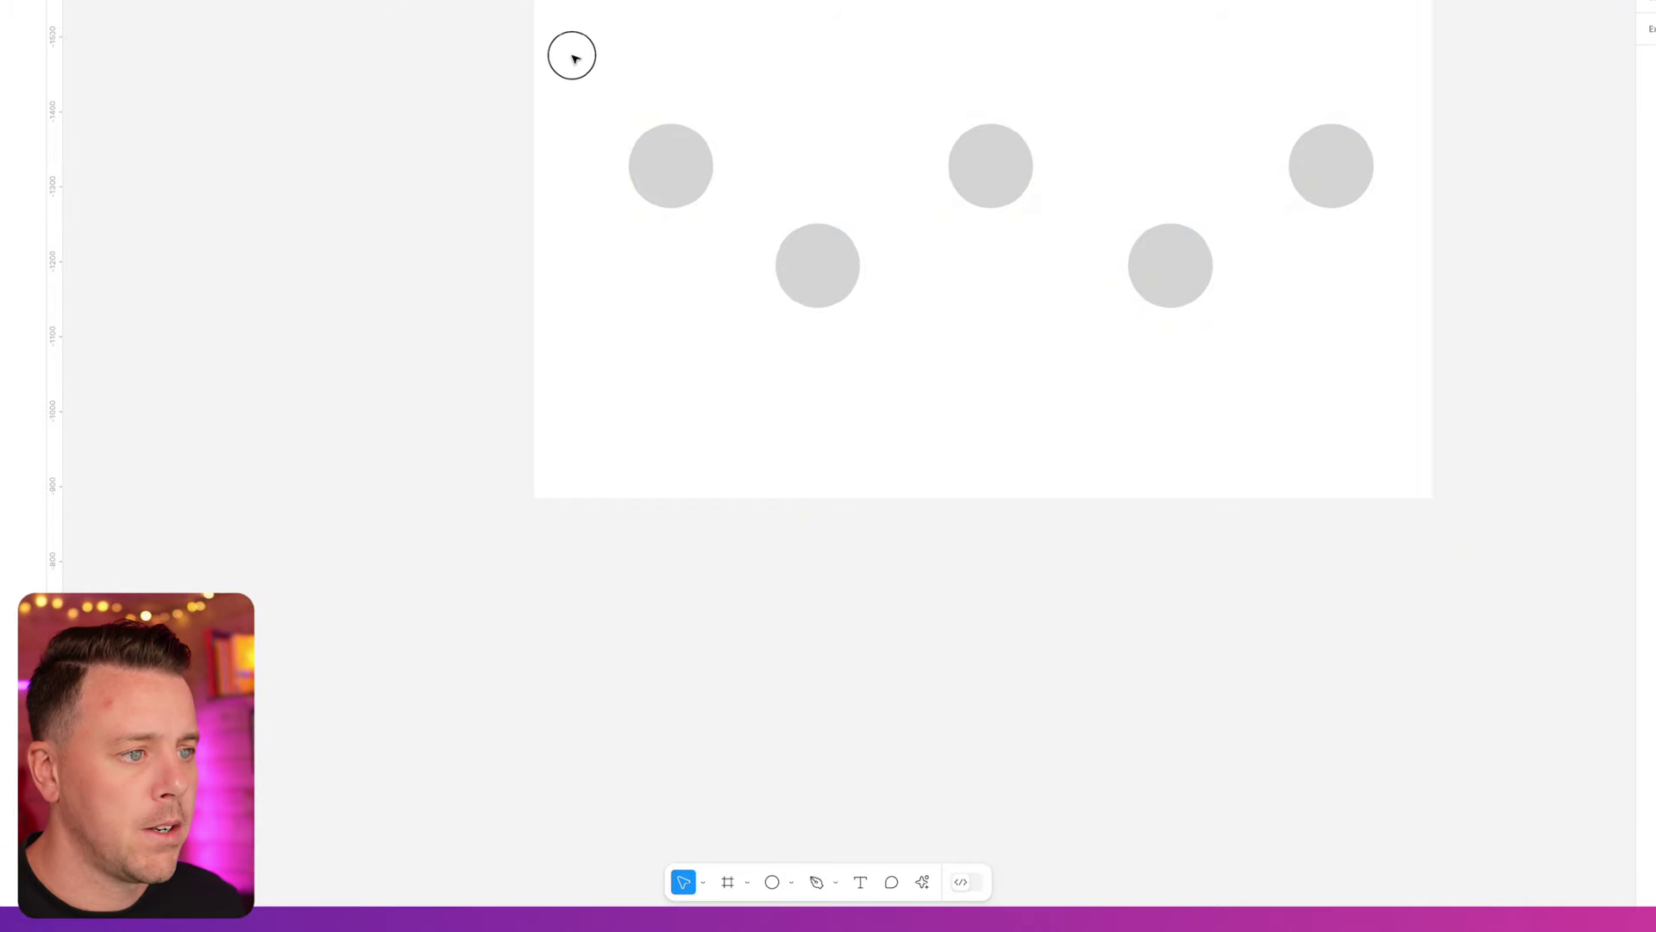
# - Distribute the horizontal spacing of all five circles evenly
pyautogui.moveTo(572, 56); pyautogui.dragTo(1380, 398)
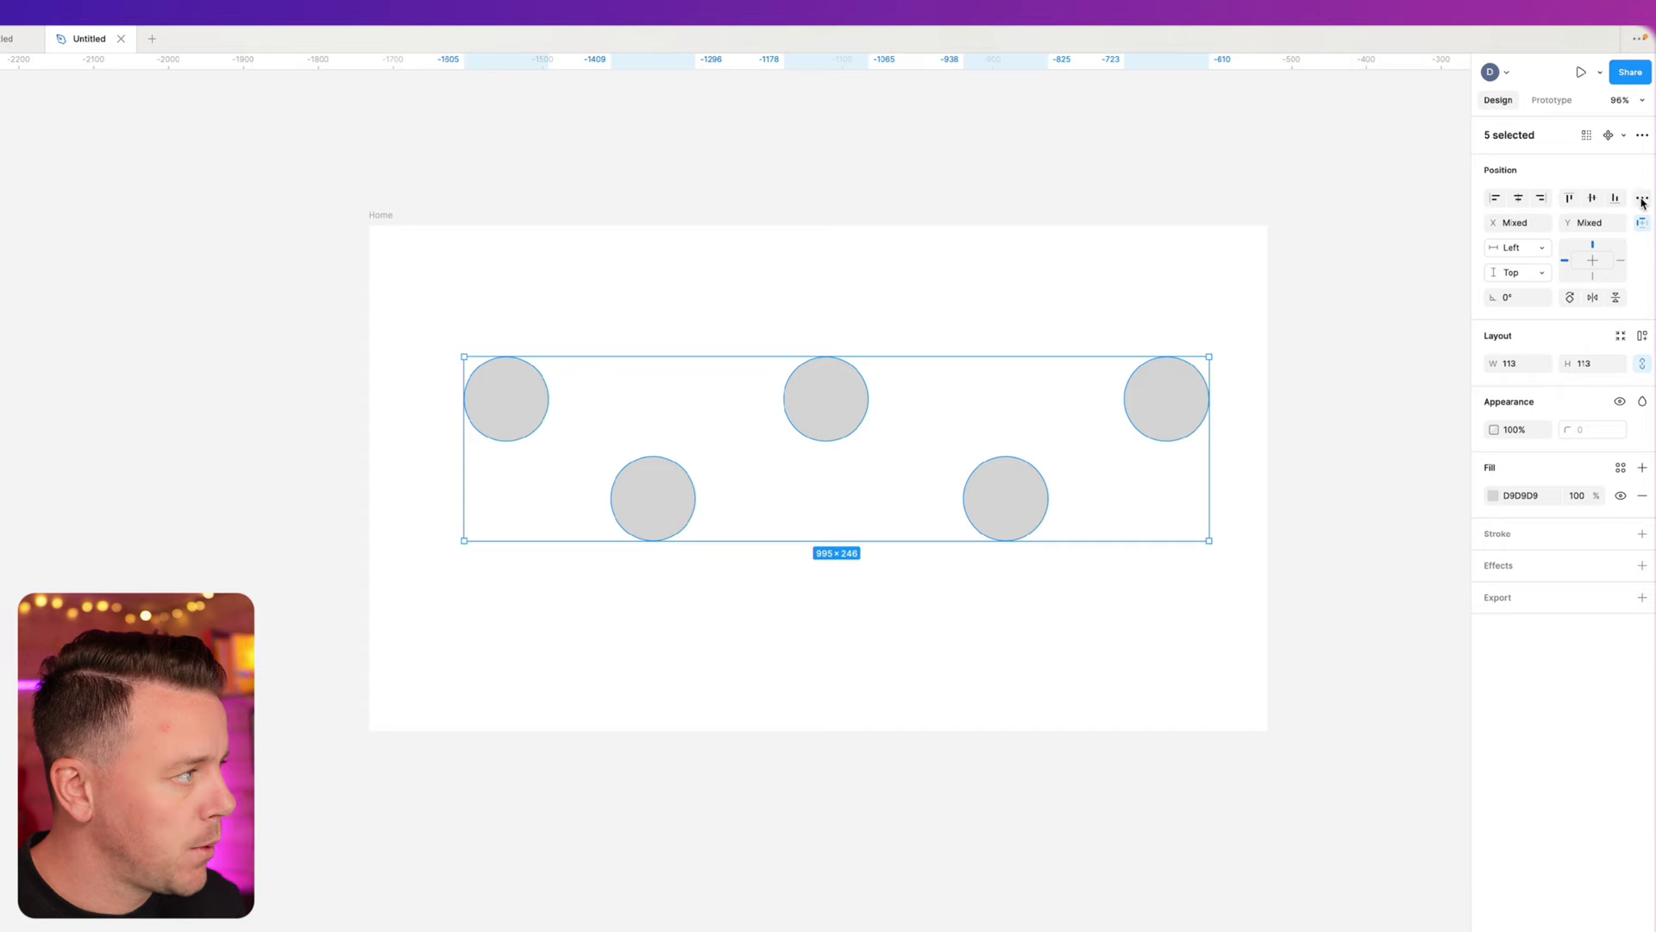
pyautogui.click(1641, 199)
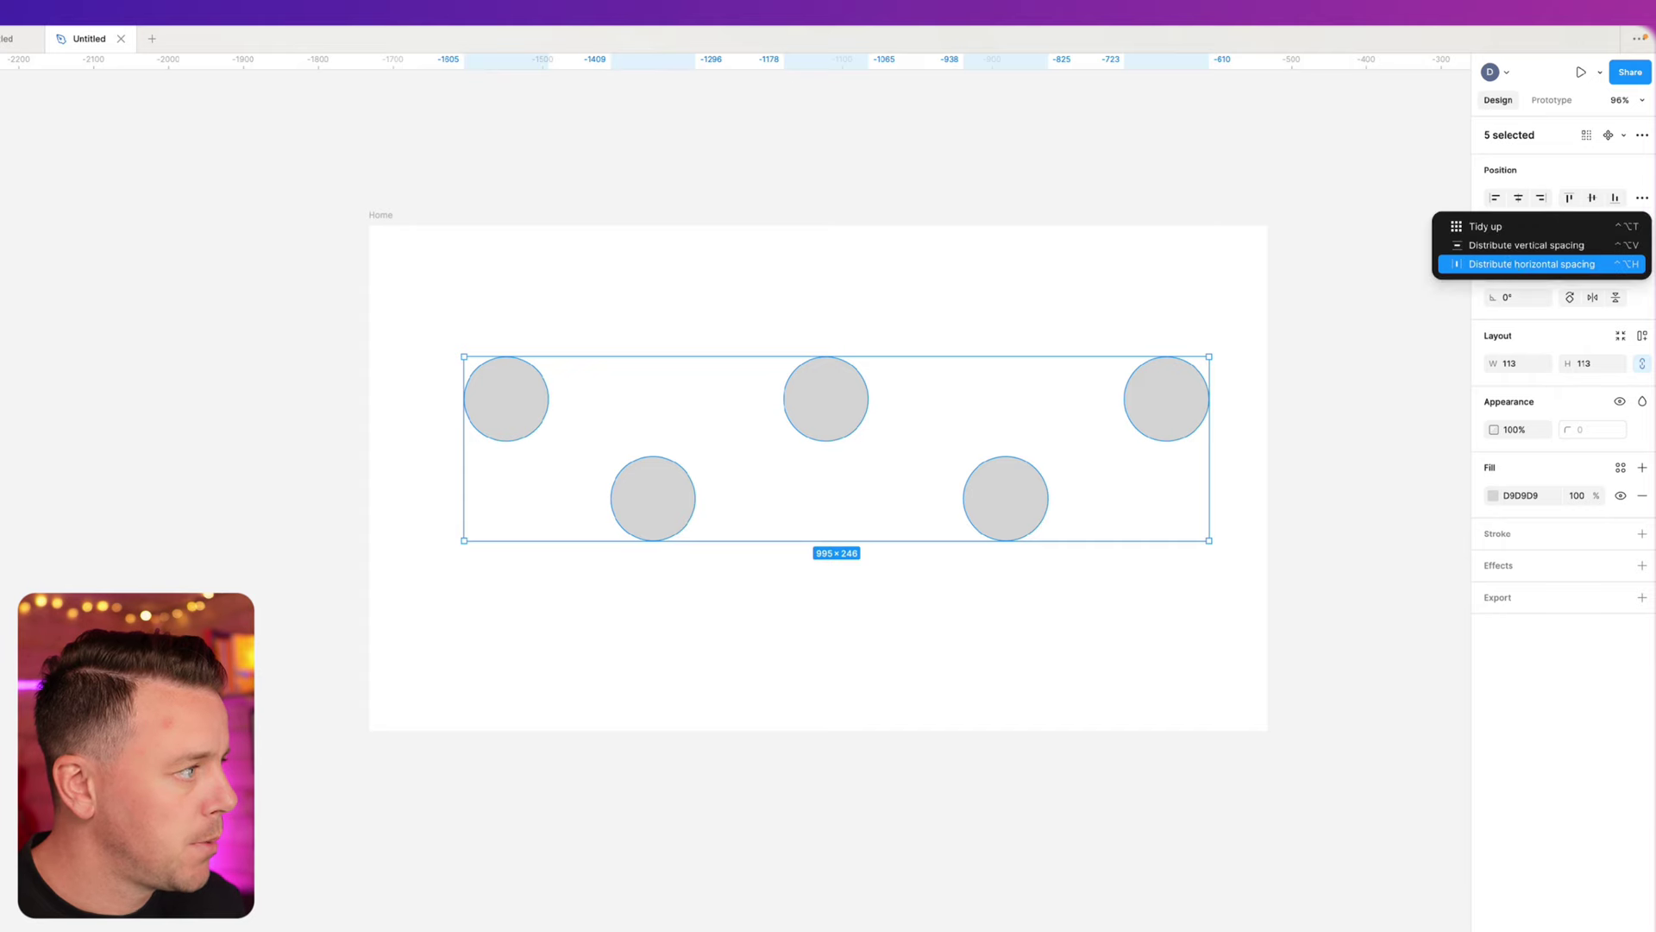
pyautogui.click(1512, 268)
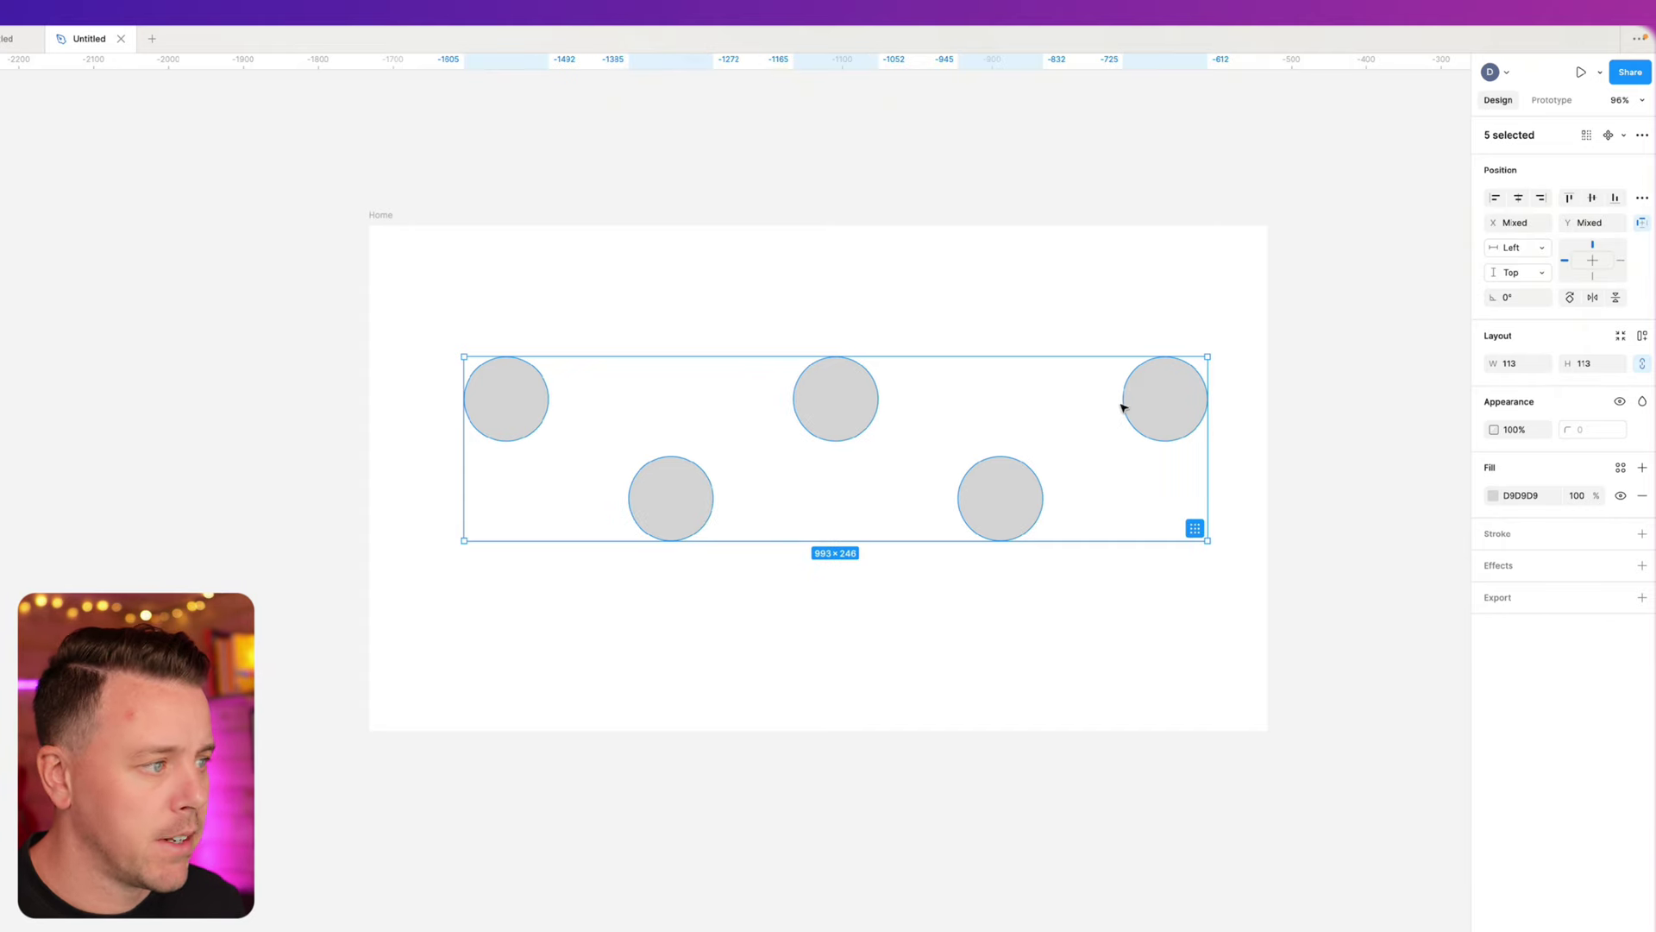
# - Move the group of five circles to the center of the Home frame, with the first circle at X 104, Y 214
pyautogui.click(1157, 415)
pyautogui.moveTo(1157, 415); pyautogui.dragTo(1139, 442)
pyautogui.click(549, 139)
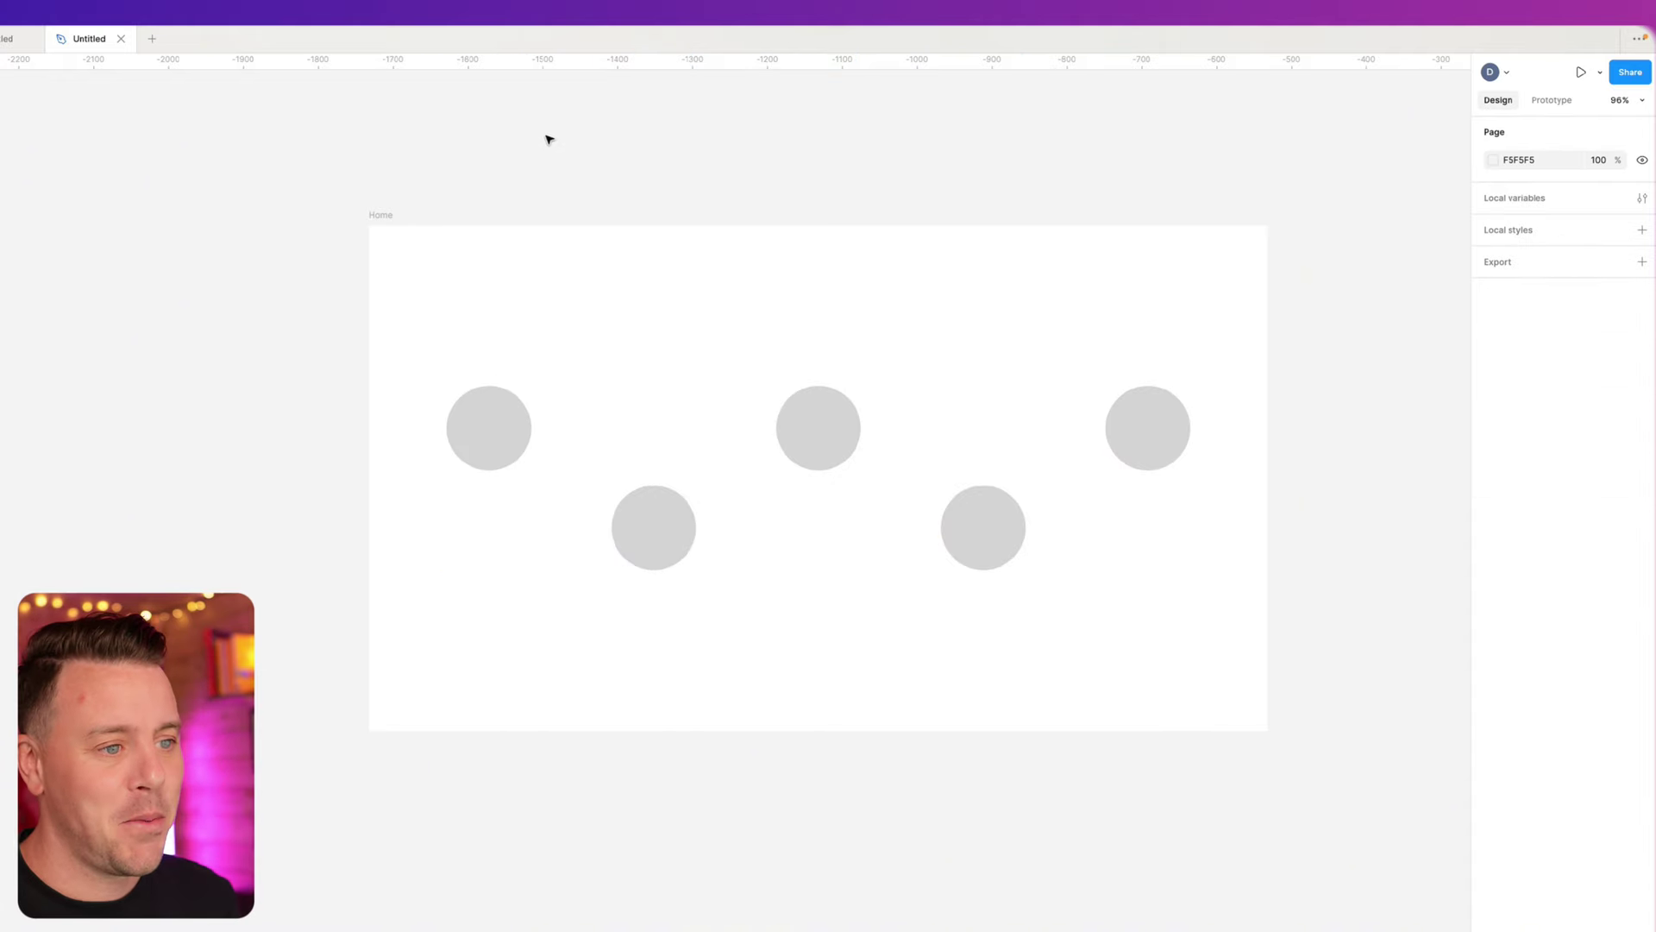
# - Fill the first circle of the upper row with purple A527FF
pyautogui.click(511, 438)
pyautogui.click(1543, 497)
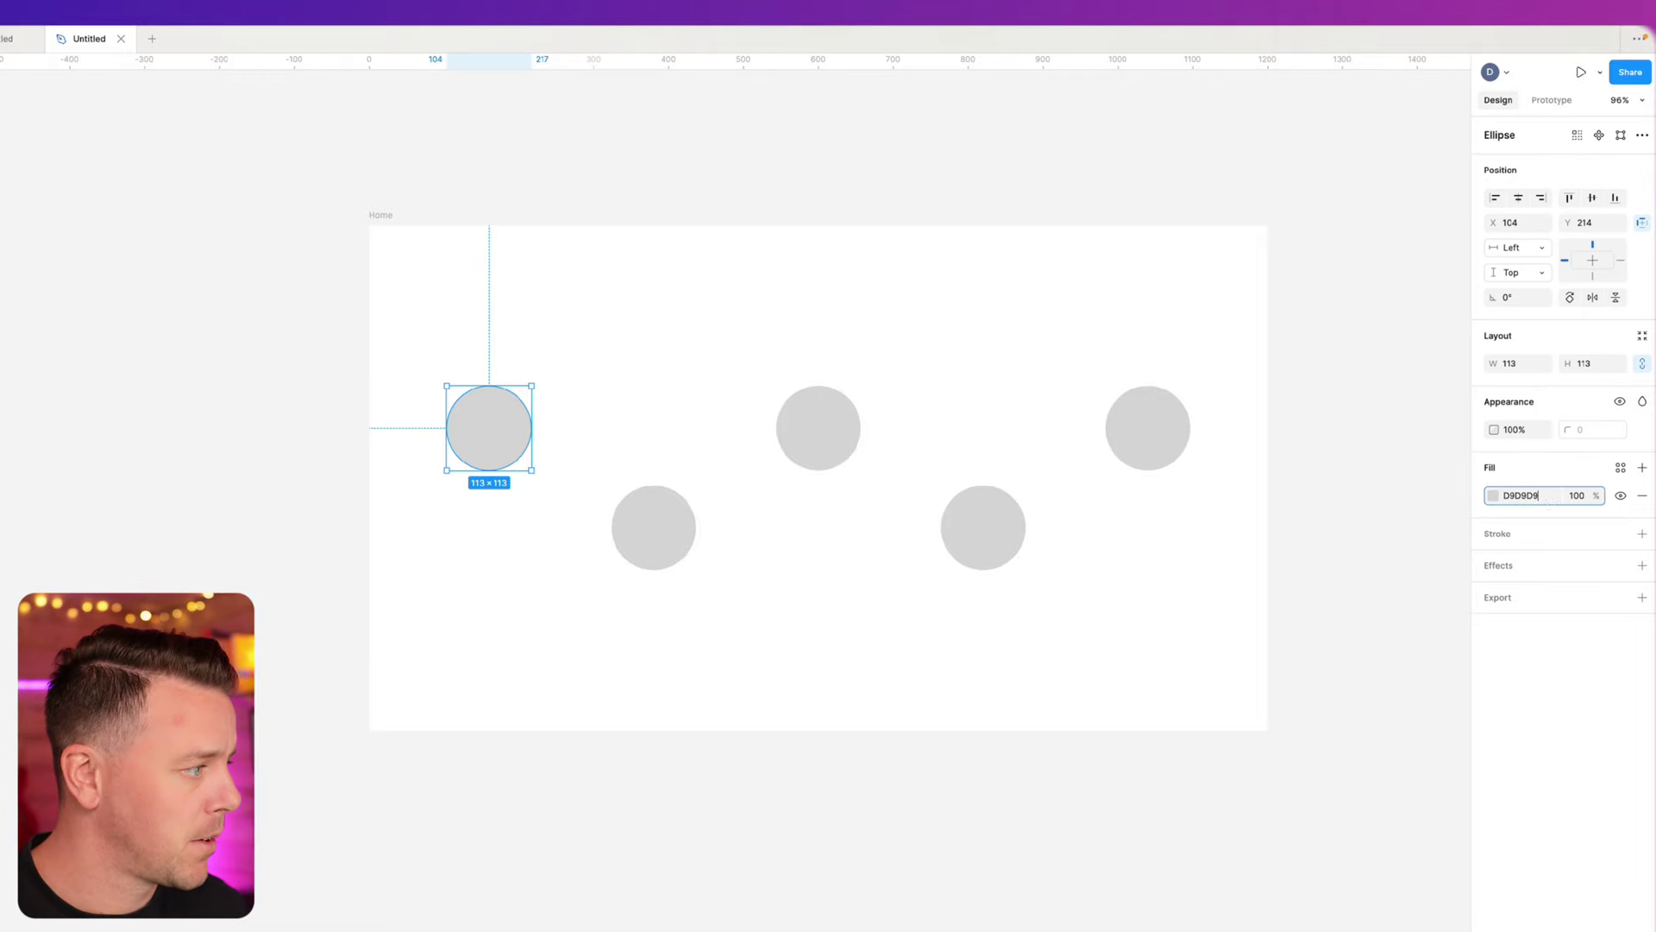
pyautogui.write('A527FF')
pyautogui.press('Return')
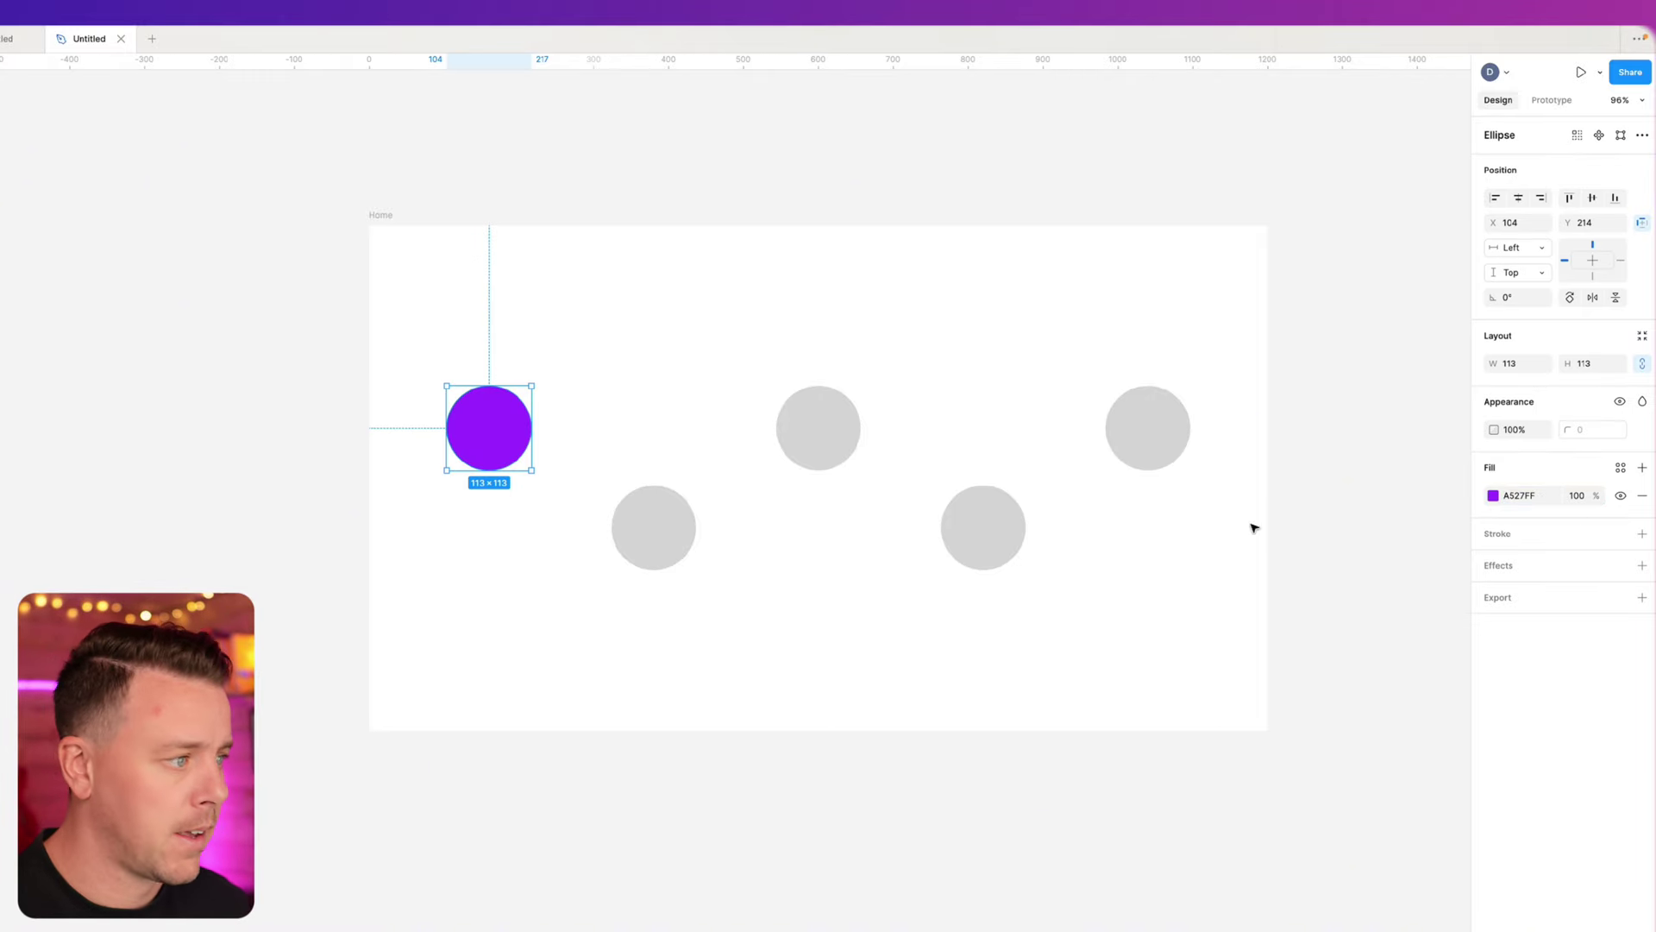
# - Fill the last circle of the upper row with purple A527FF
pyautogui.click(1157, 419)
pyautogui.click(1543, 497)
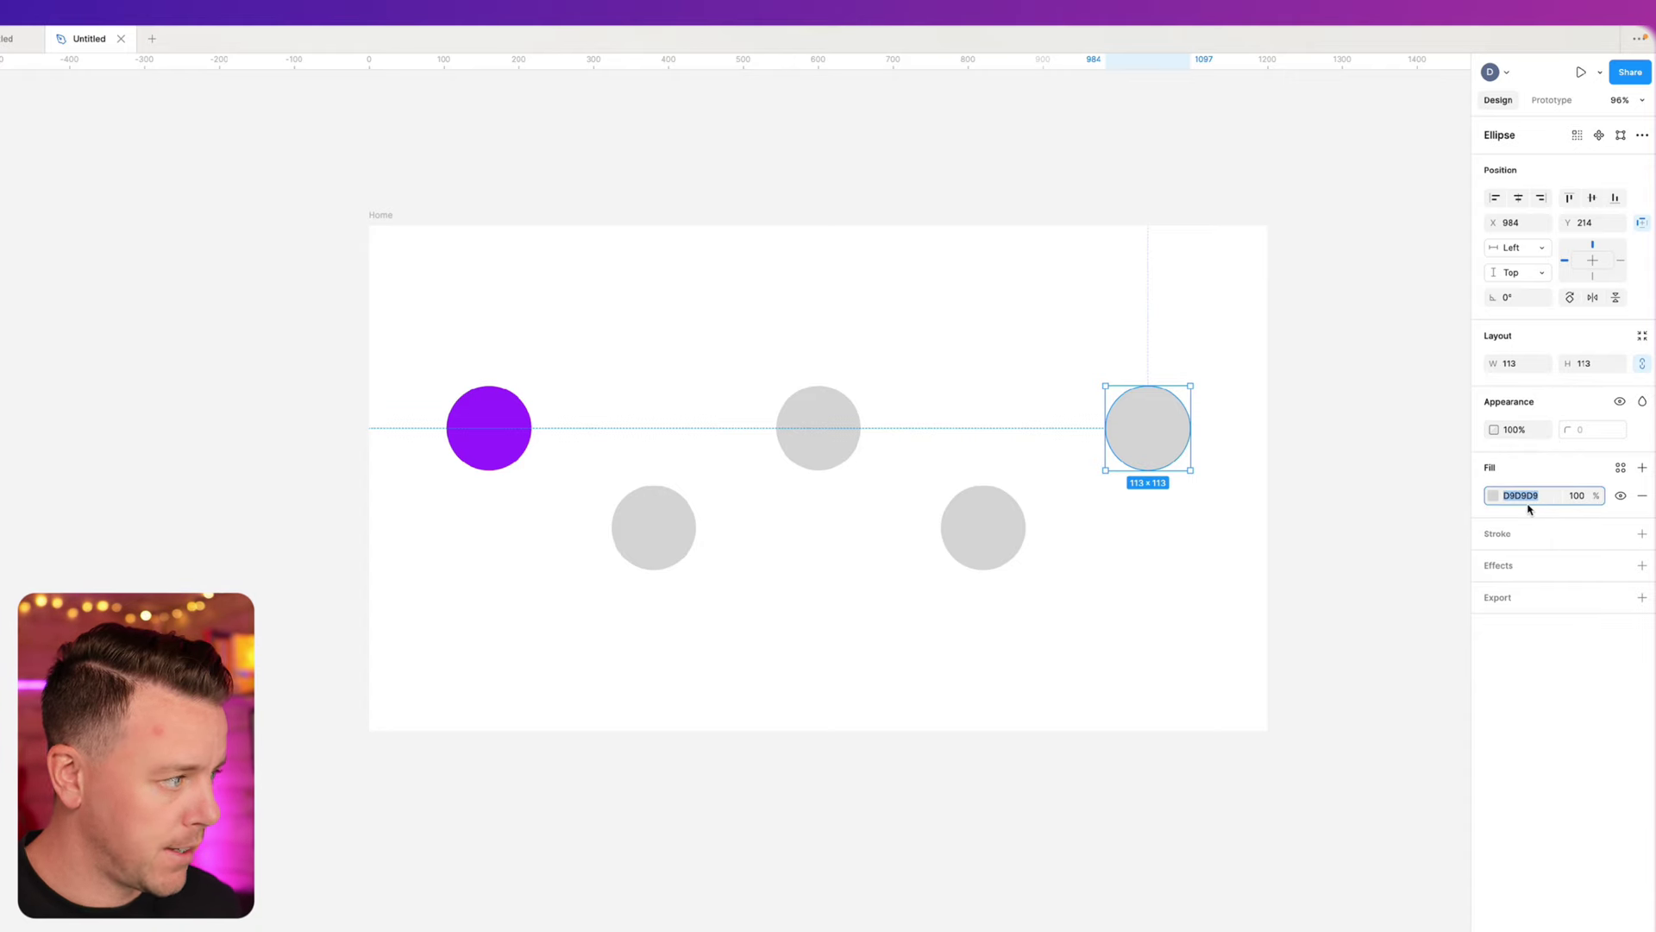
pyautogui.write('A527FF')
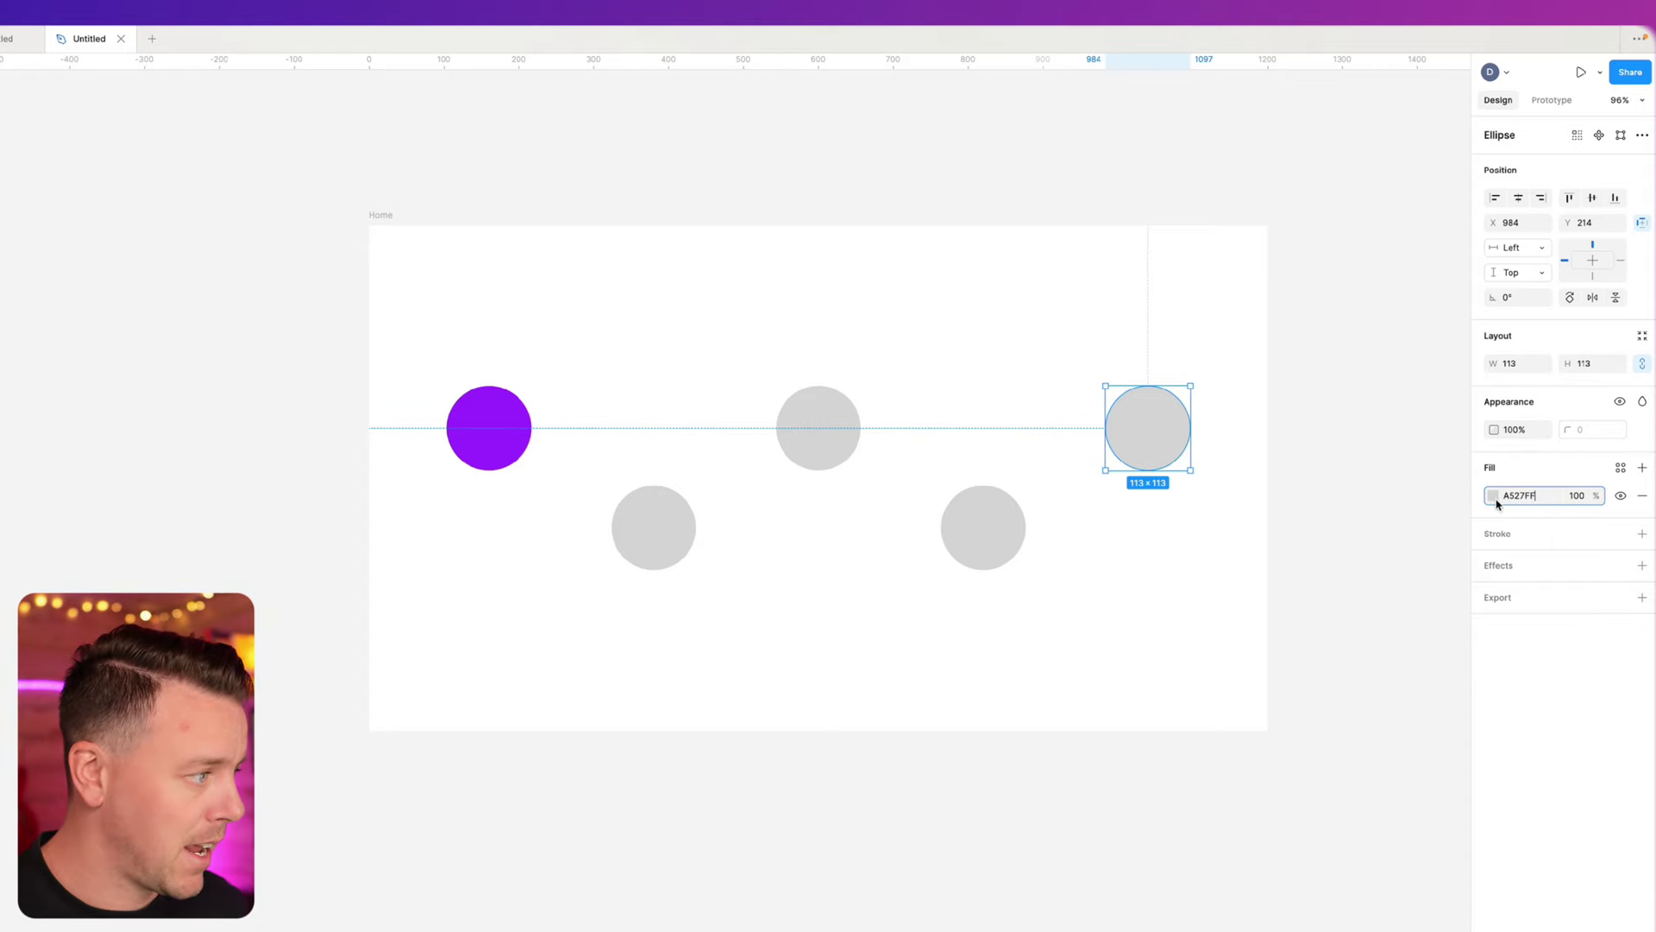
pyautogui.click(1494, 498)
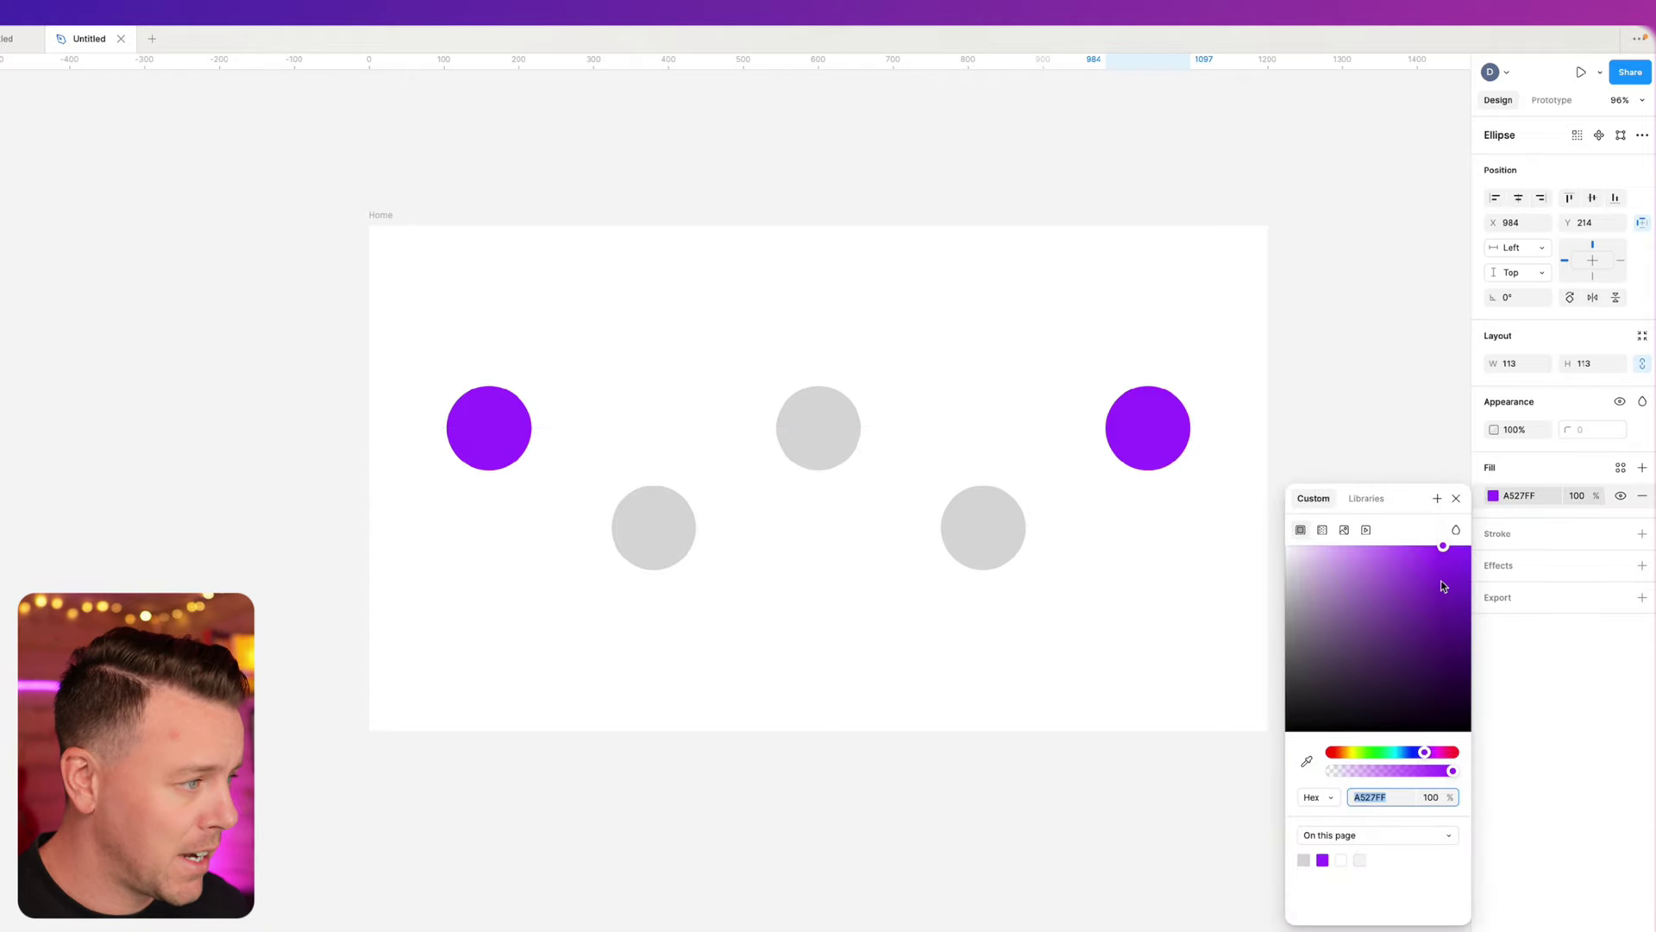
pyautogui.click(1415, 422)
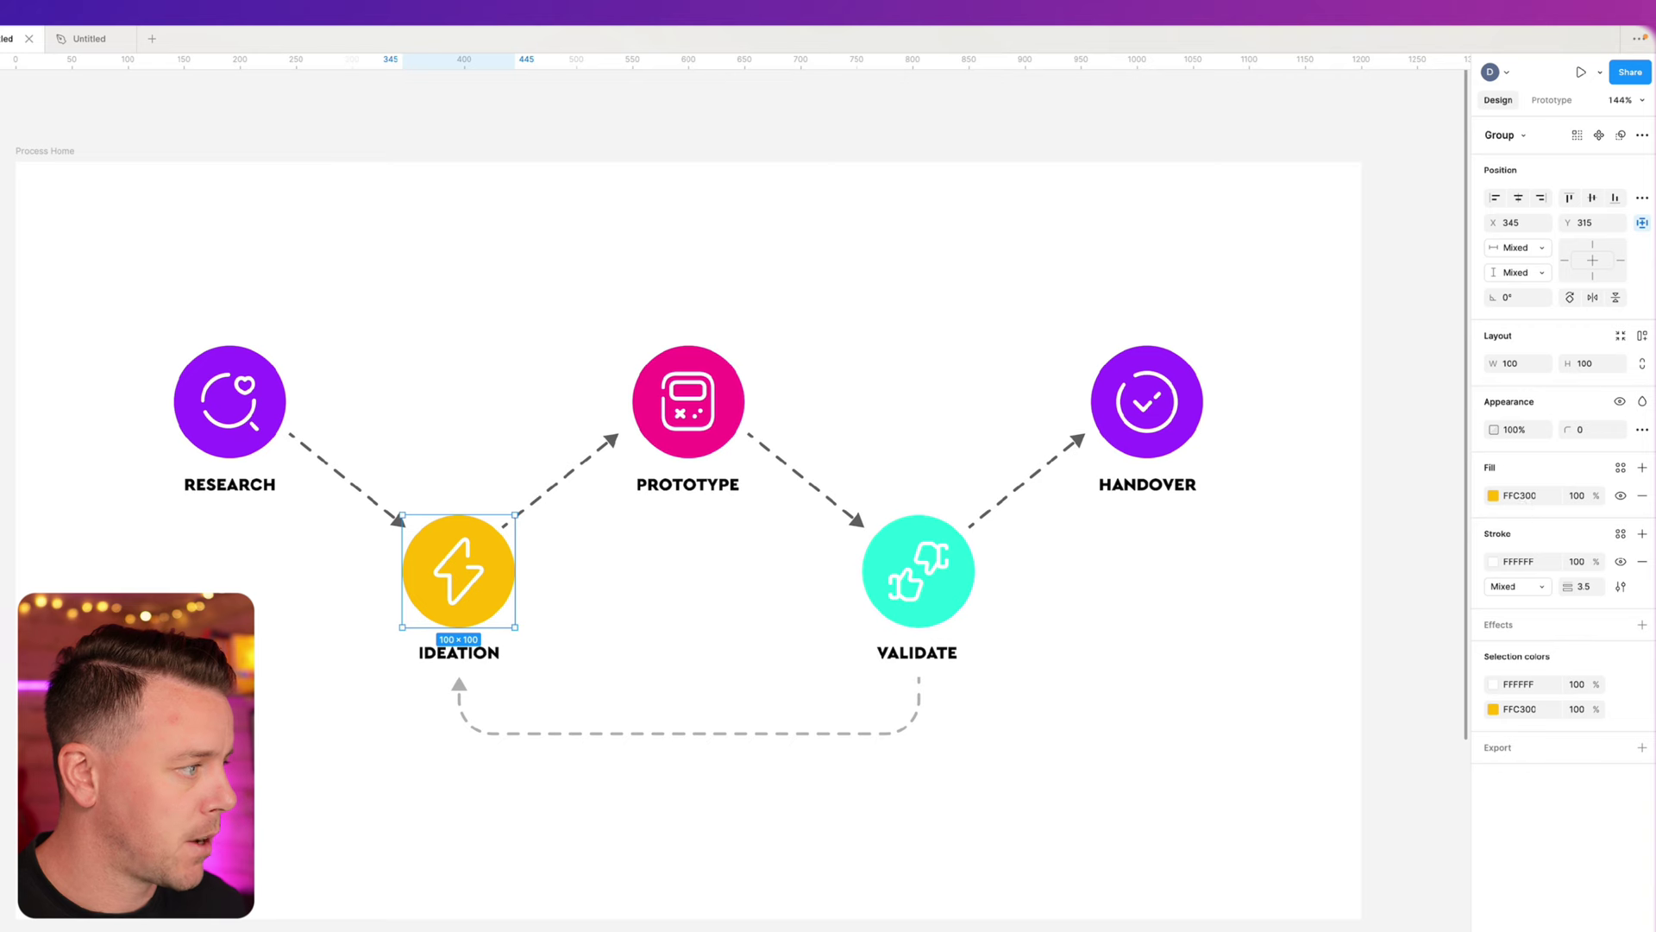
# - Copy the IDEATION circle's fill color FFC300 from the reference file and apply it to the first circle of the lower row
pyautogui.click(1522, 497)
pyautogui.hotkey('ctrl', 'c')
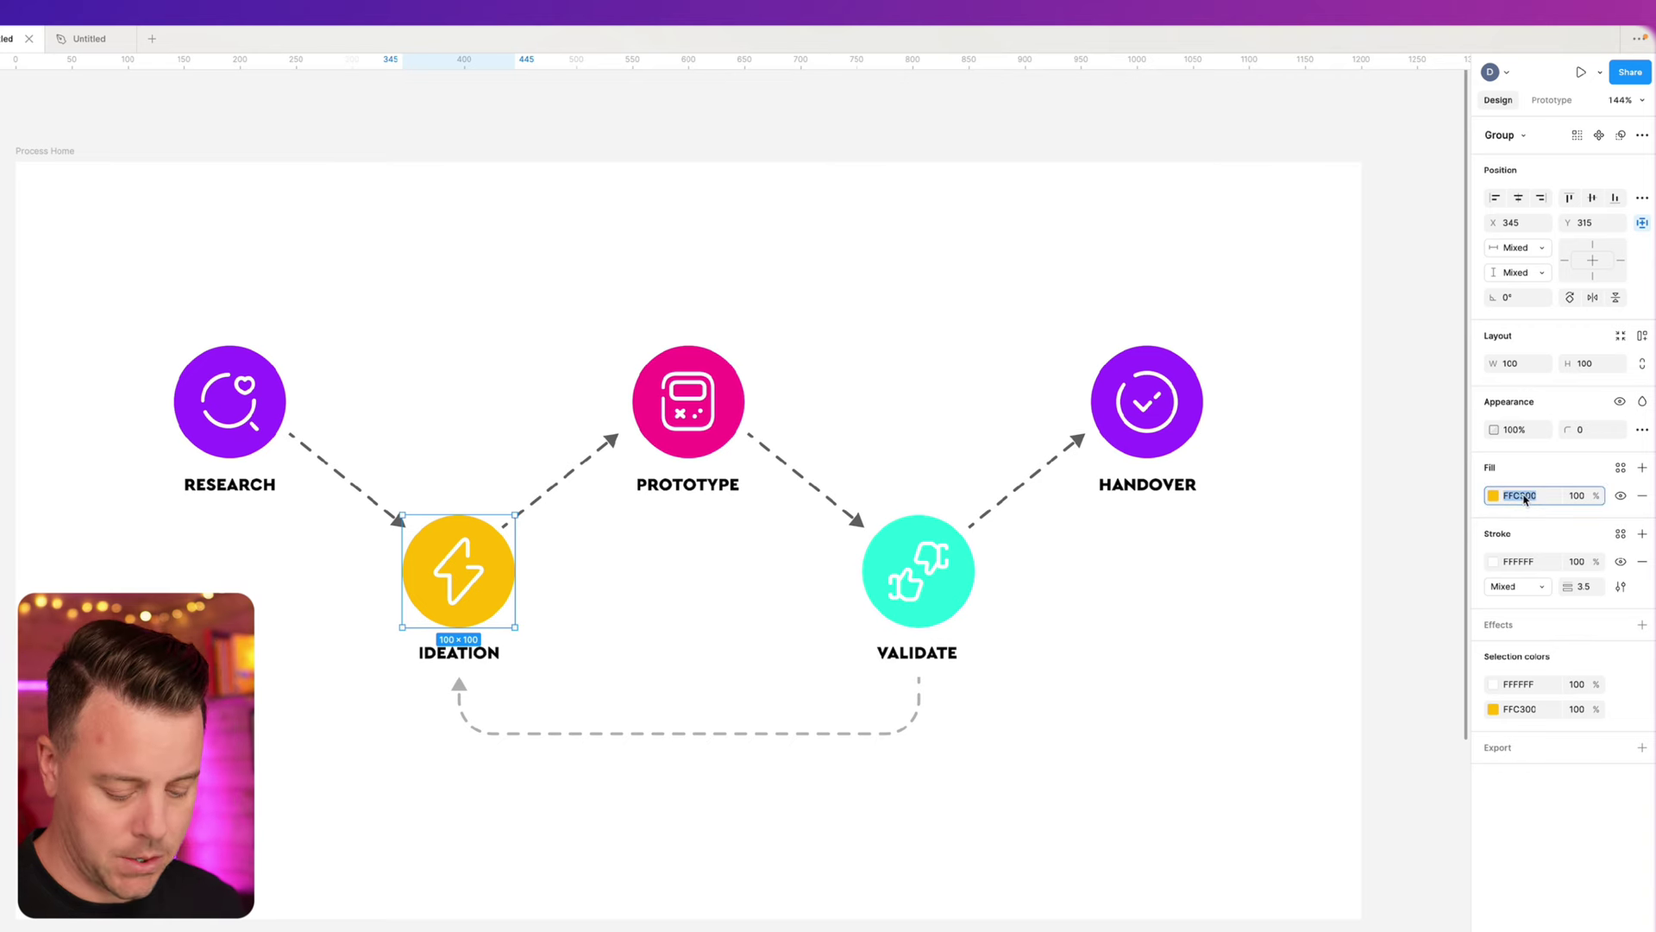
pyautogui.click(82, 38)
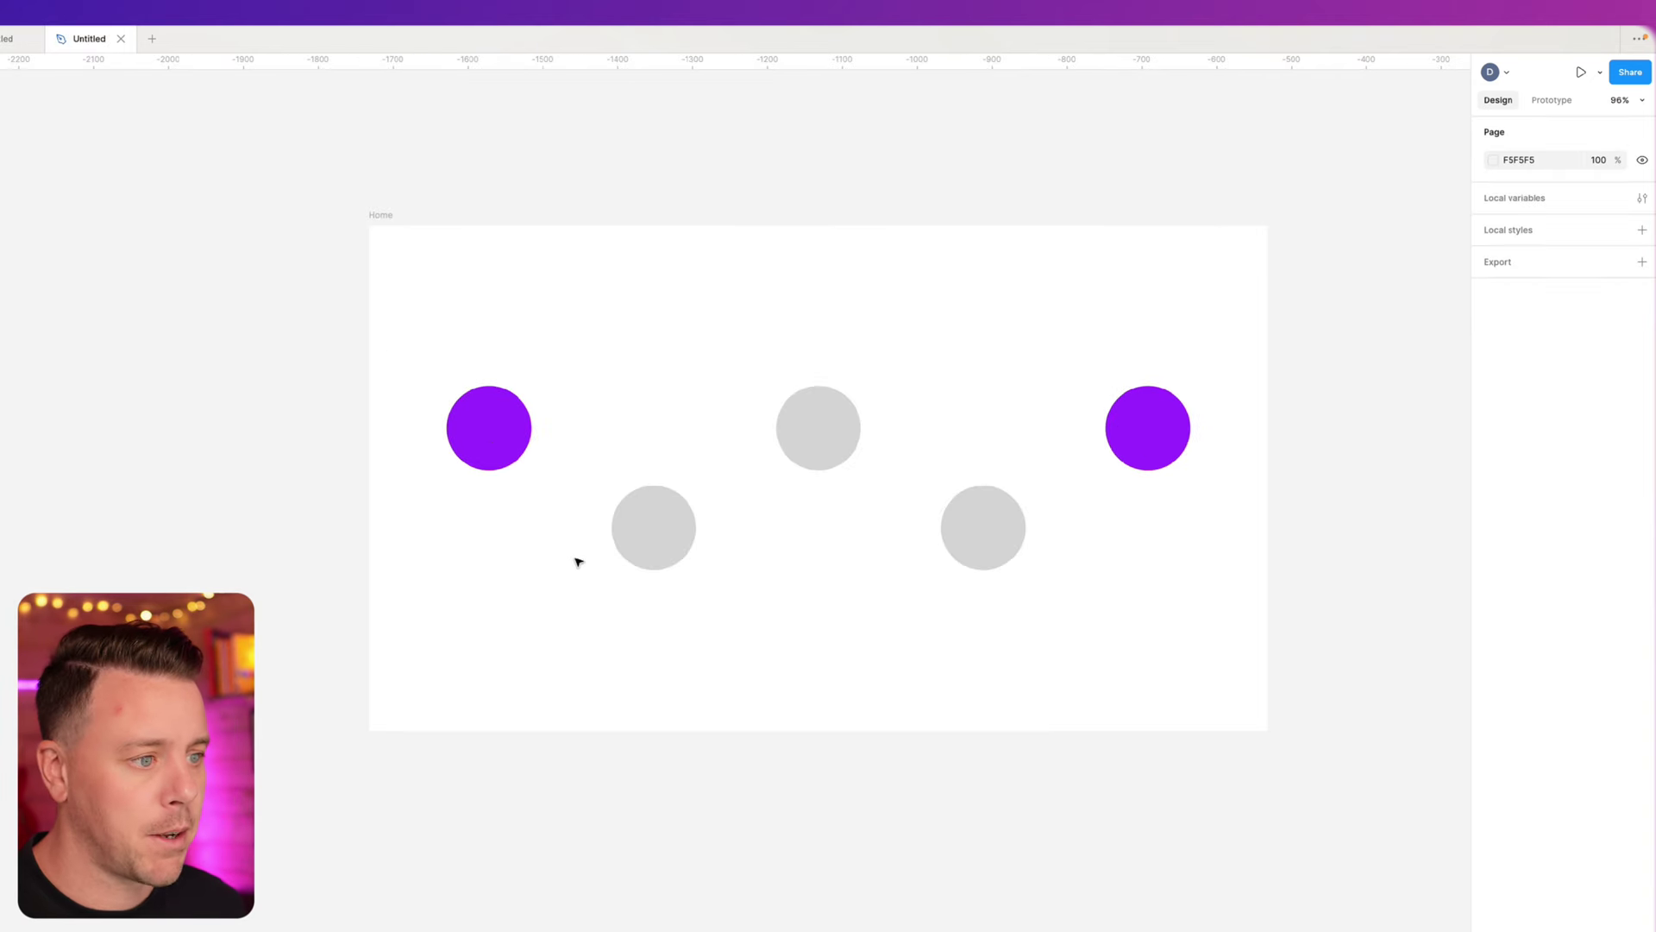
pyautogui.click(654, 523)
pyautogui.click(1521, 496)
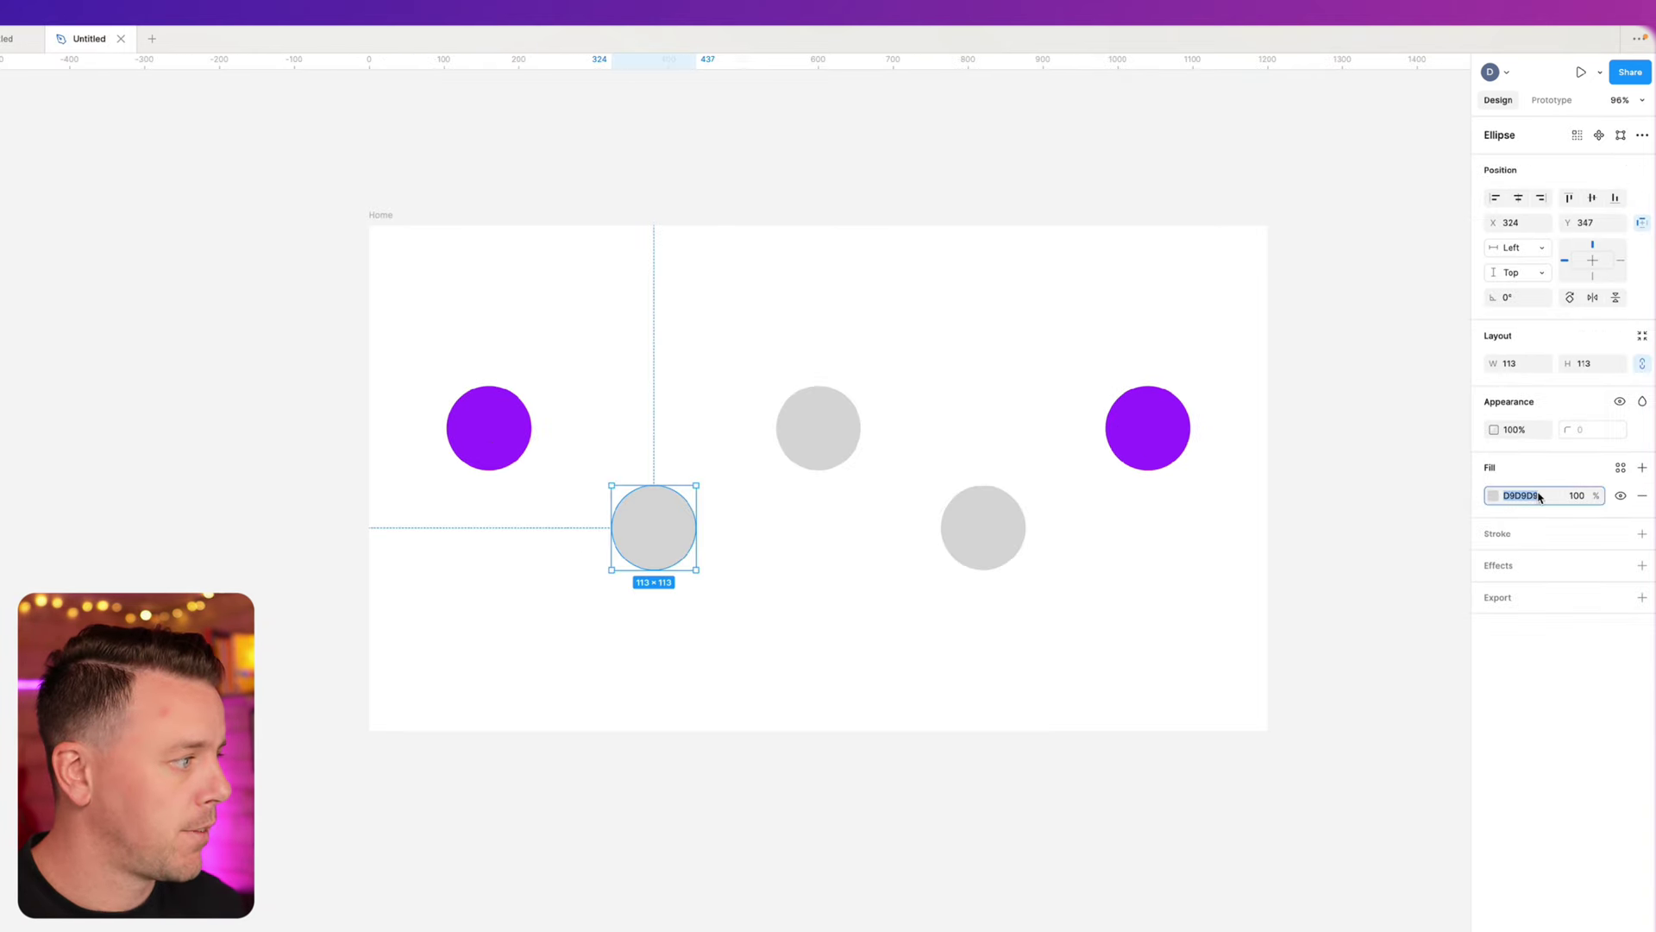
pyautogui.hotkey('ctrl', 'v')
pyautogui.press('Return')
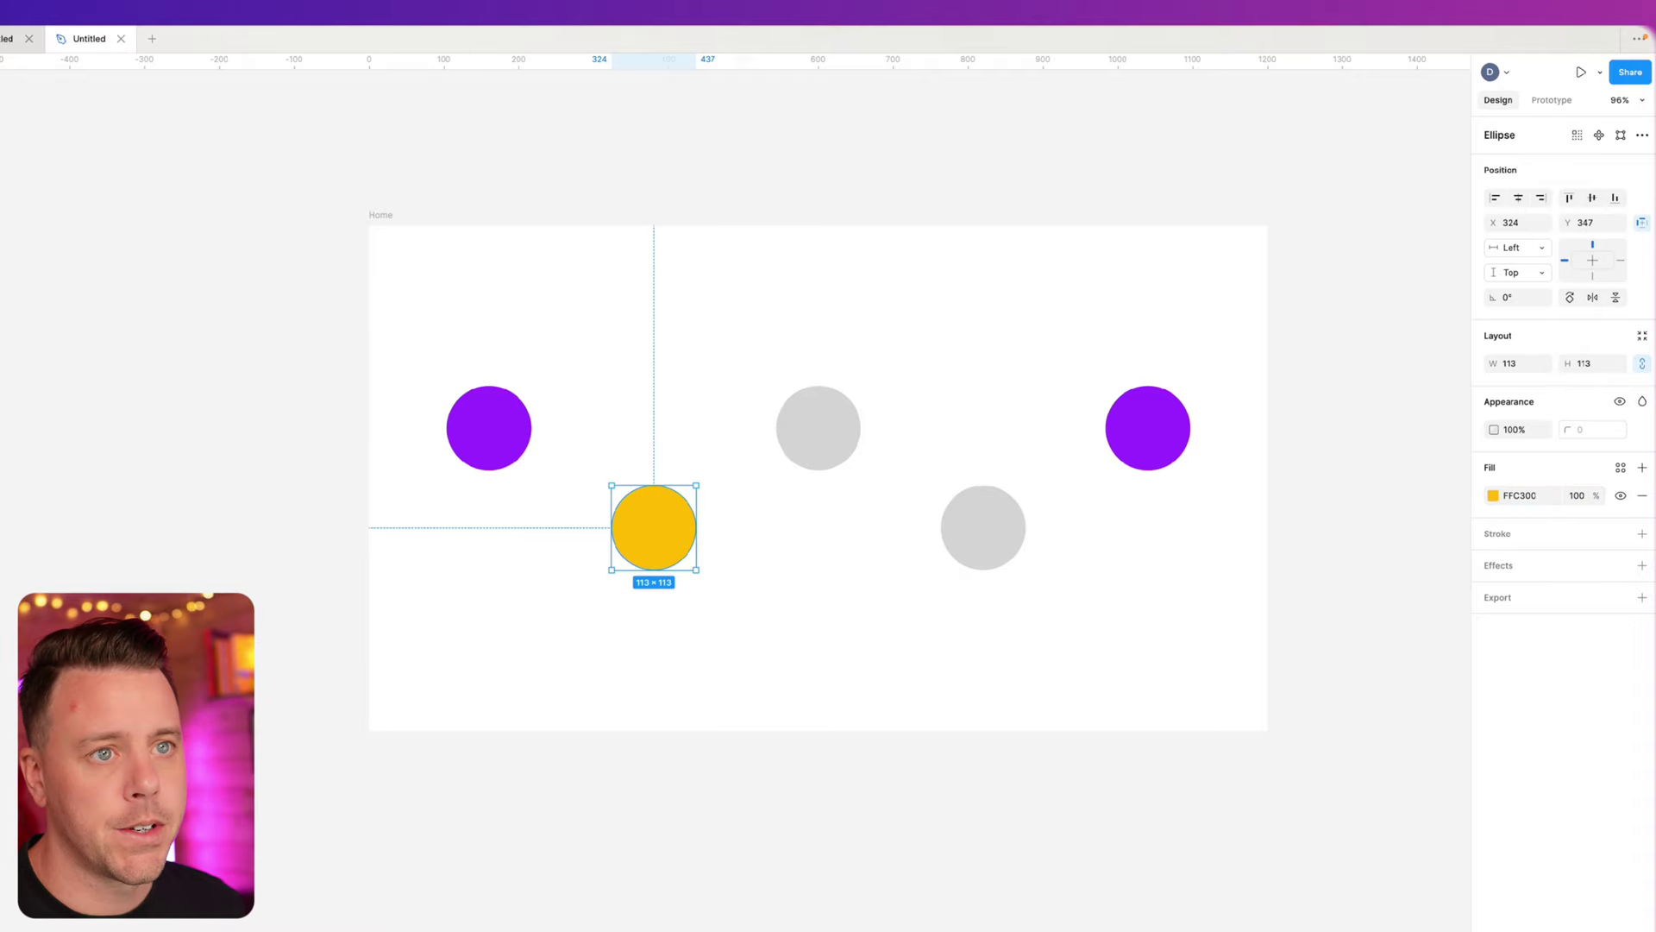
# - Copy the PROTOTYPE circle's pink fill color code from the reference file and return to the new design
pyautogui.click(18, 38)
pyautogui.click(688, 401)
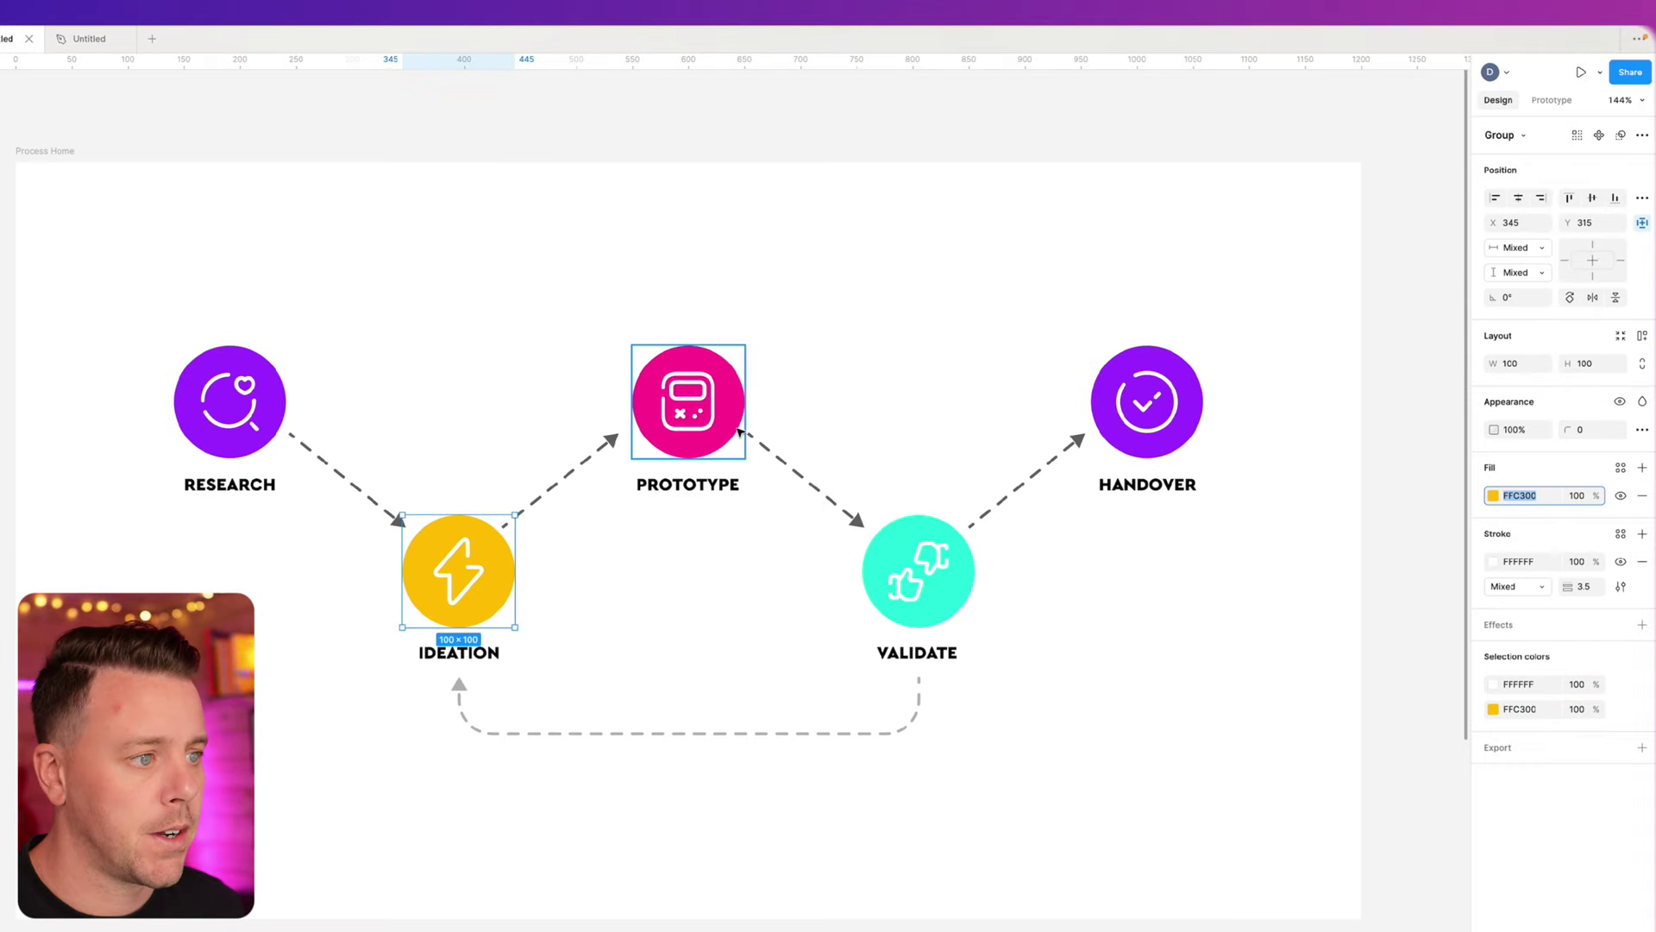
pyautogui.click(1556, 495)
pyautogui.hotkey('ctrl', 'c')
pyautogui.click(89, 38)
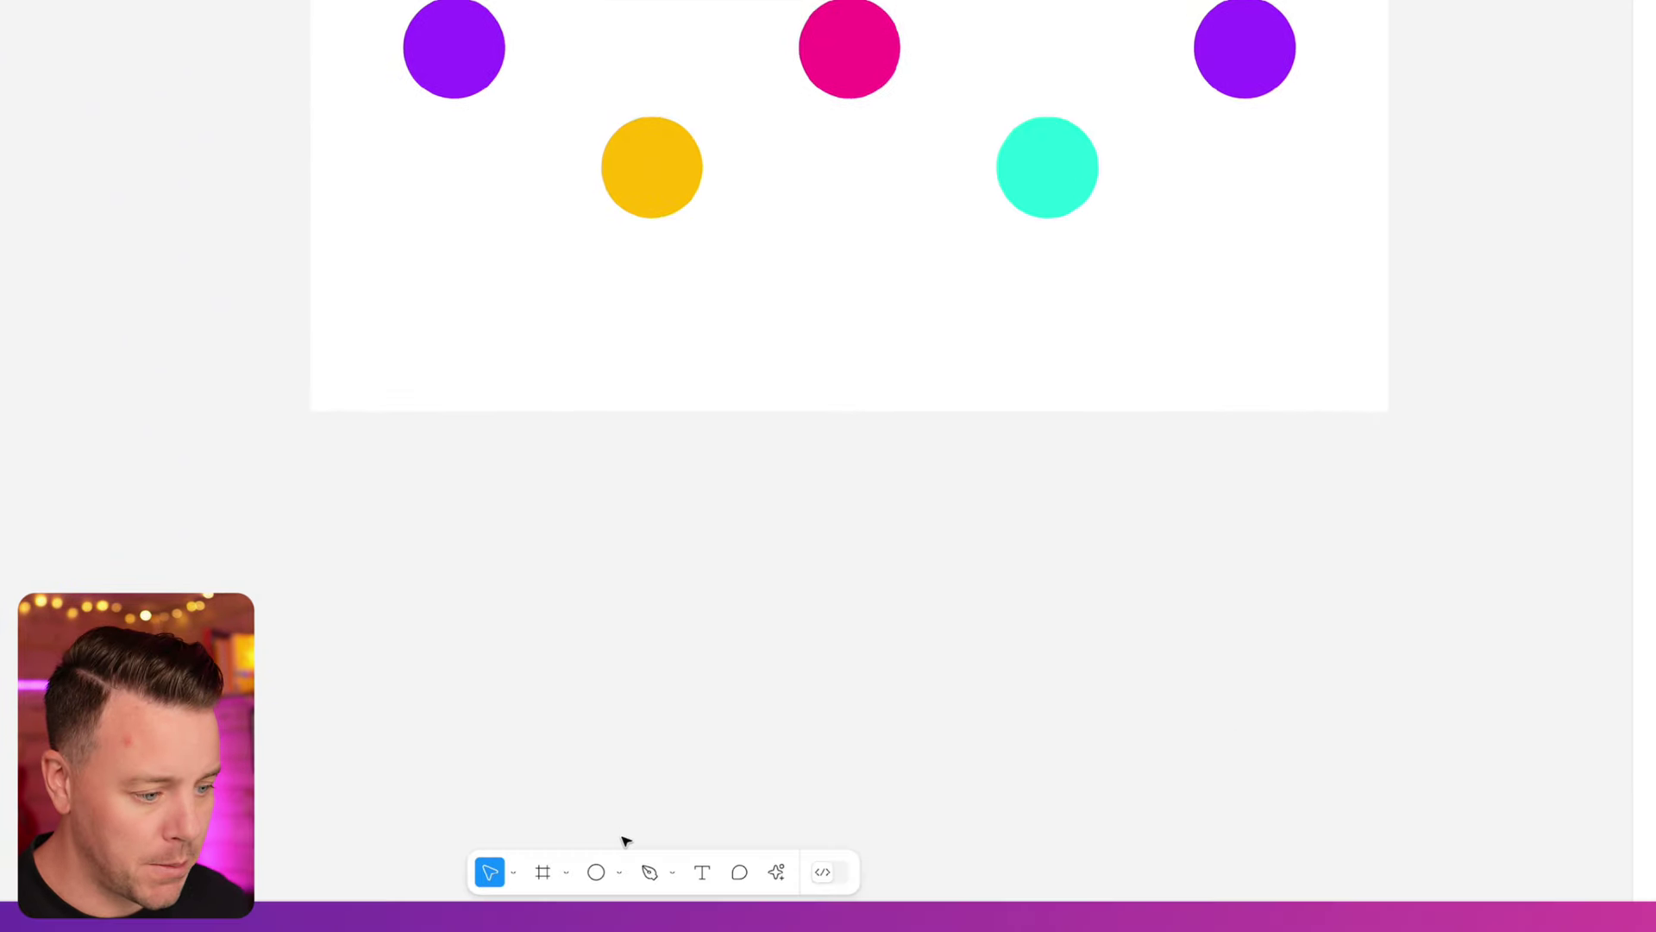
# - Draw an arrow about 126 long from the first purple circle to the yellow circle
pyautogui.press('l')
pyautogui.moveTo(503, 79); pyautogui.dragTo(604, 144)
pyautogui.moveTo(602, 375); pyautogui.dragTo(604, 367)
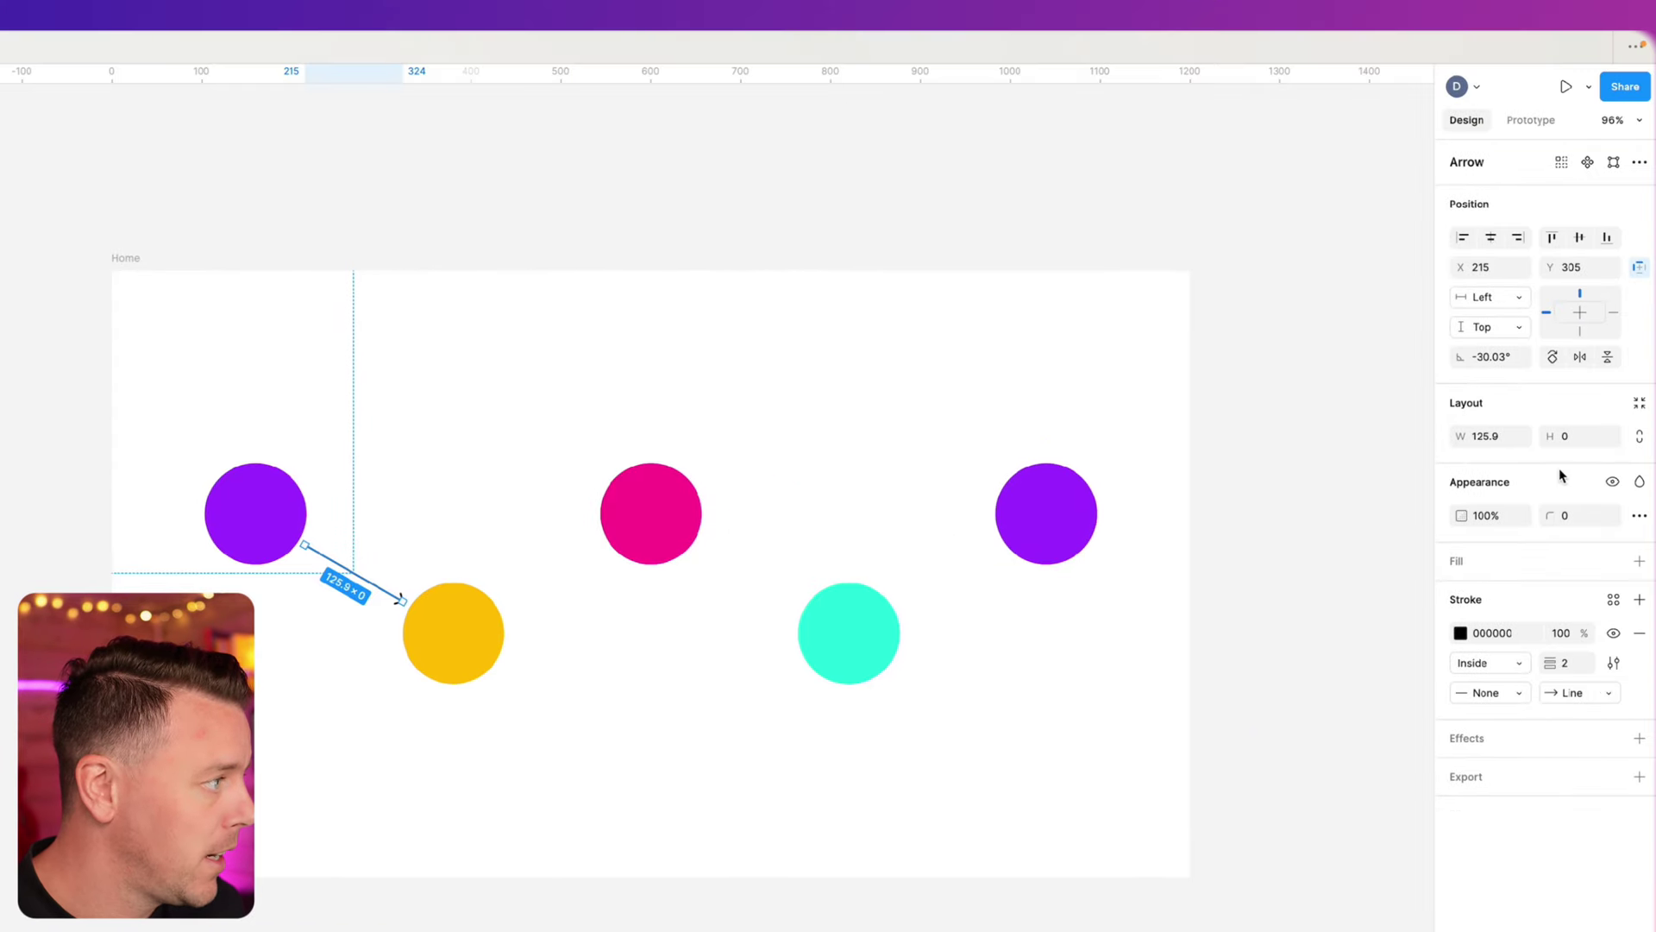
# - Set the arrow's stroke weight to 3, with a round start point and a triangle arrow end point
pyautogui.click(1567, 666)
pyautogui.write('3')
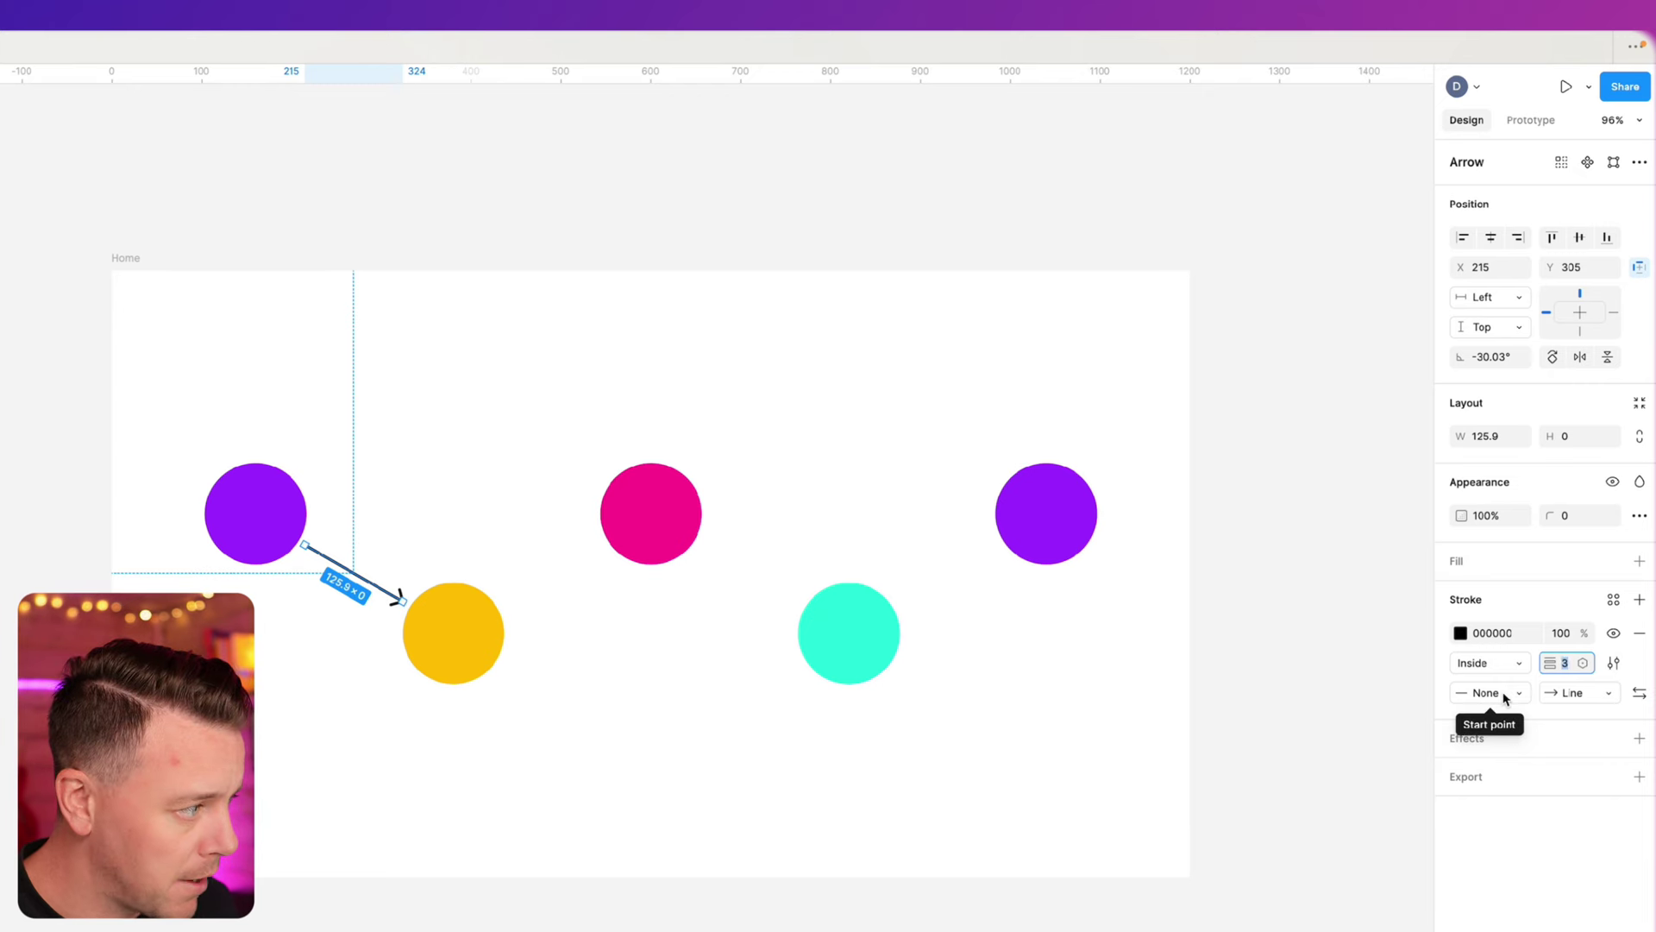
pyautogui.click(1606, 696)
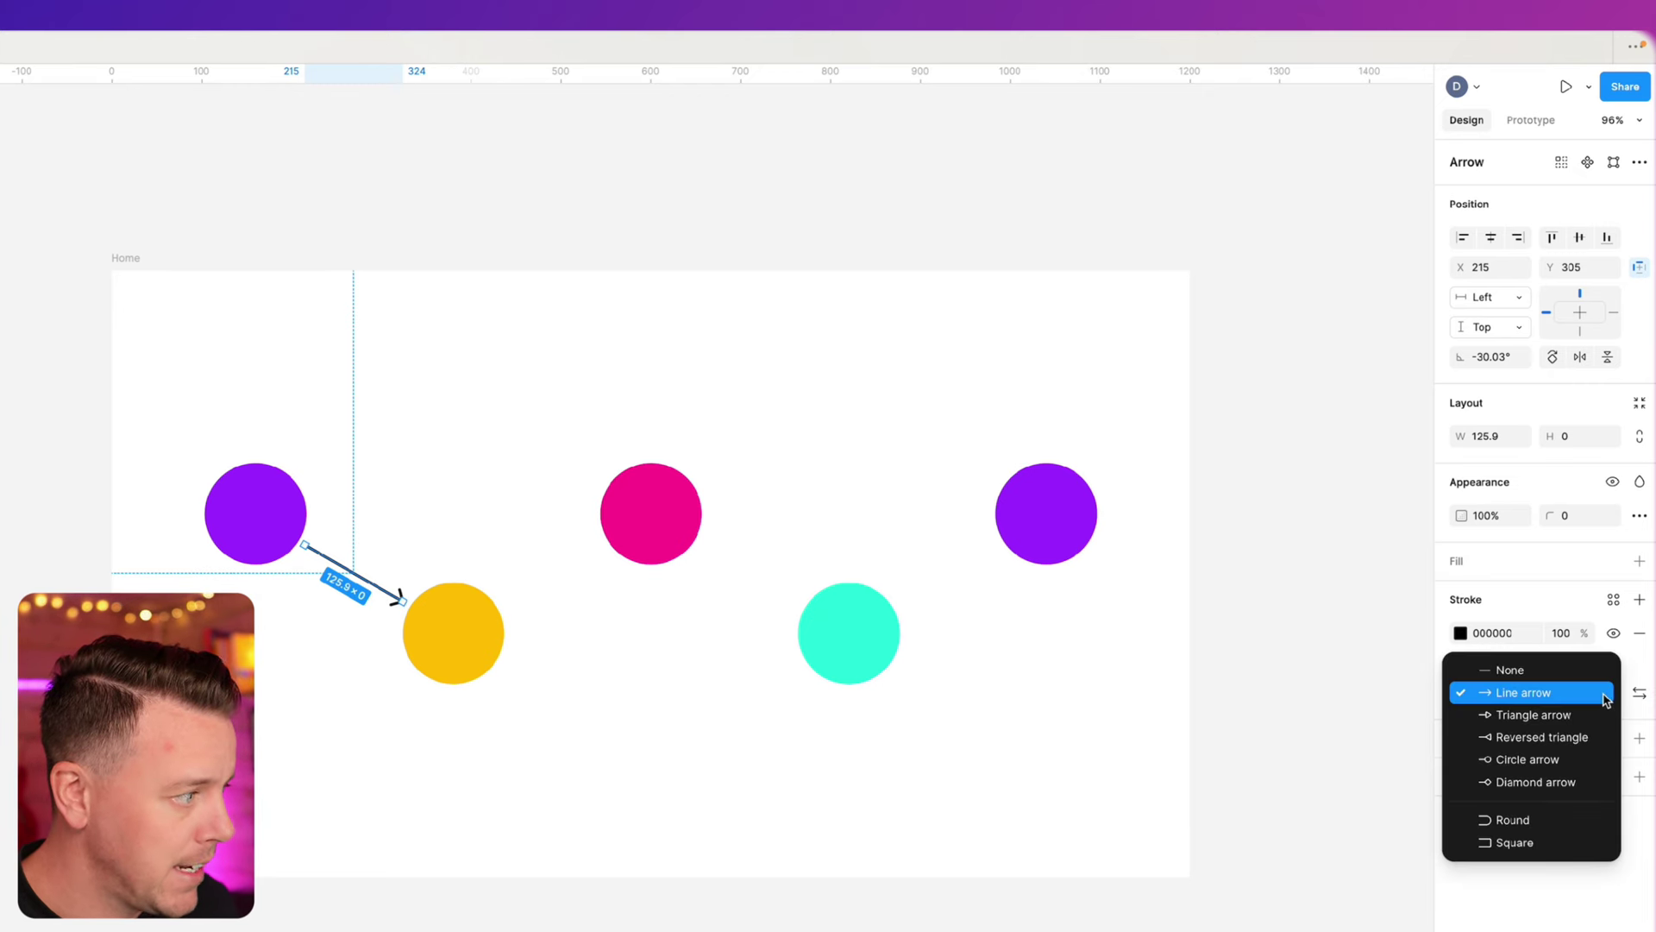
pyautogui.click(1516, 717)
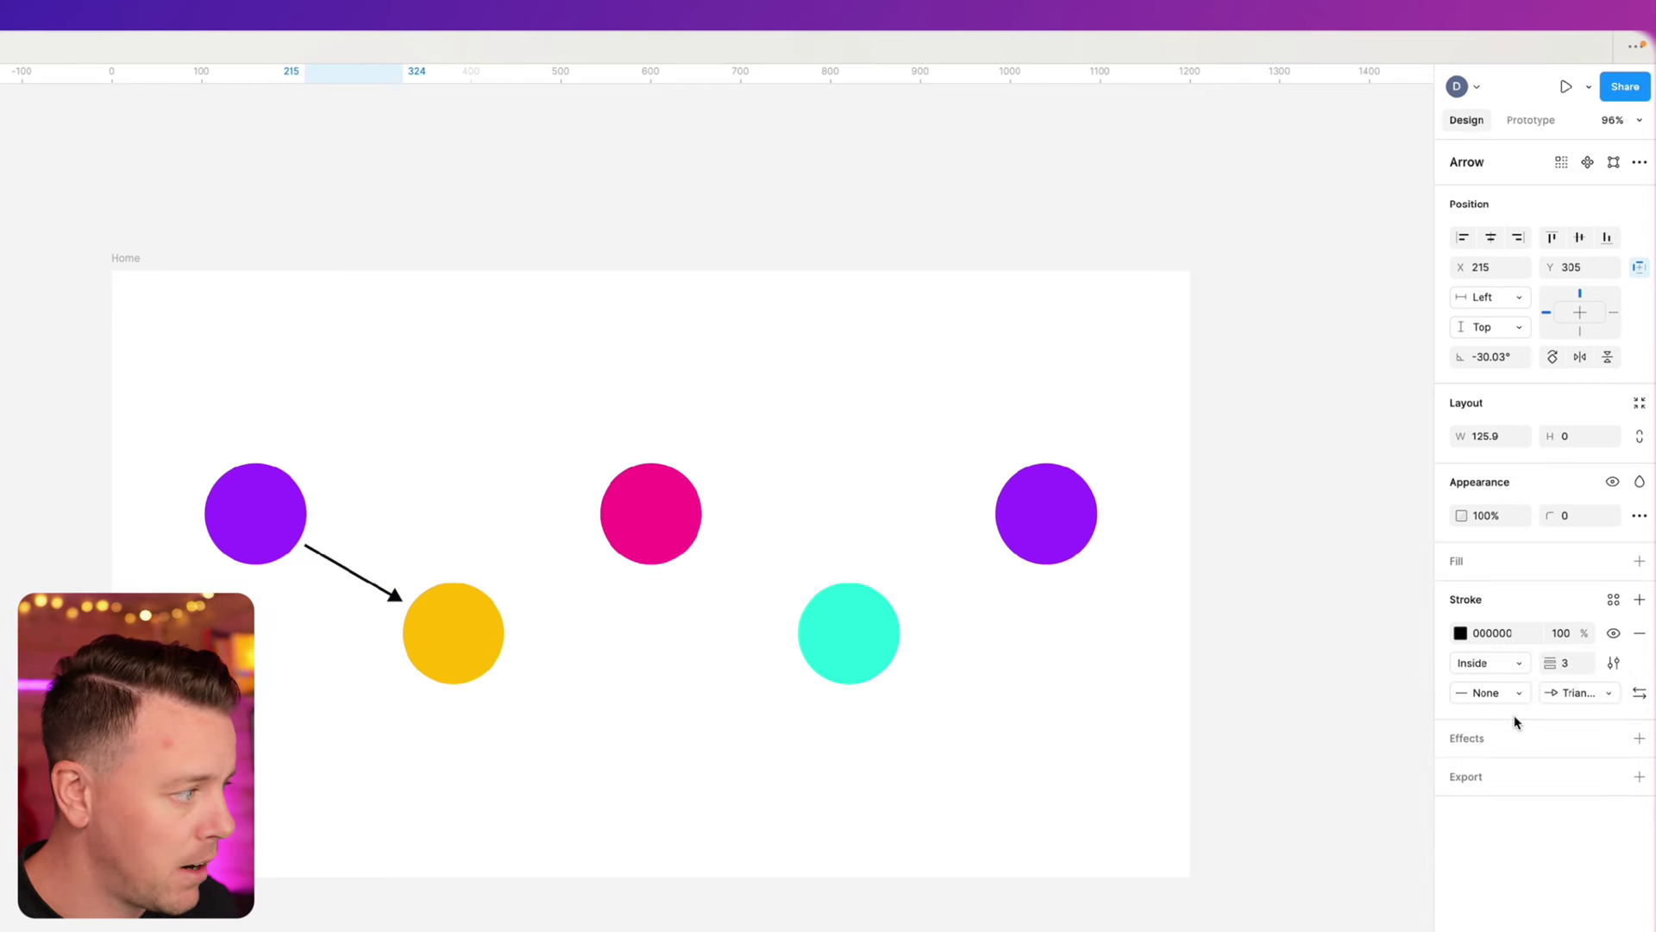
pyautogui.click(1510, 696)
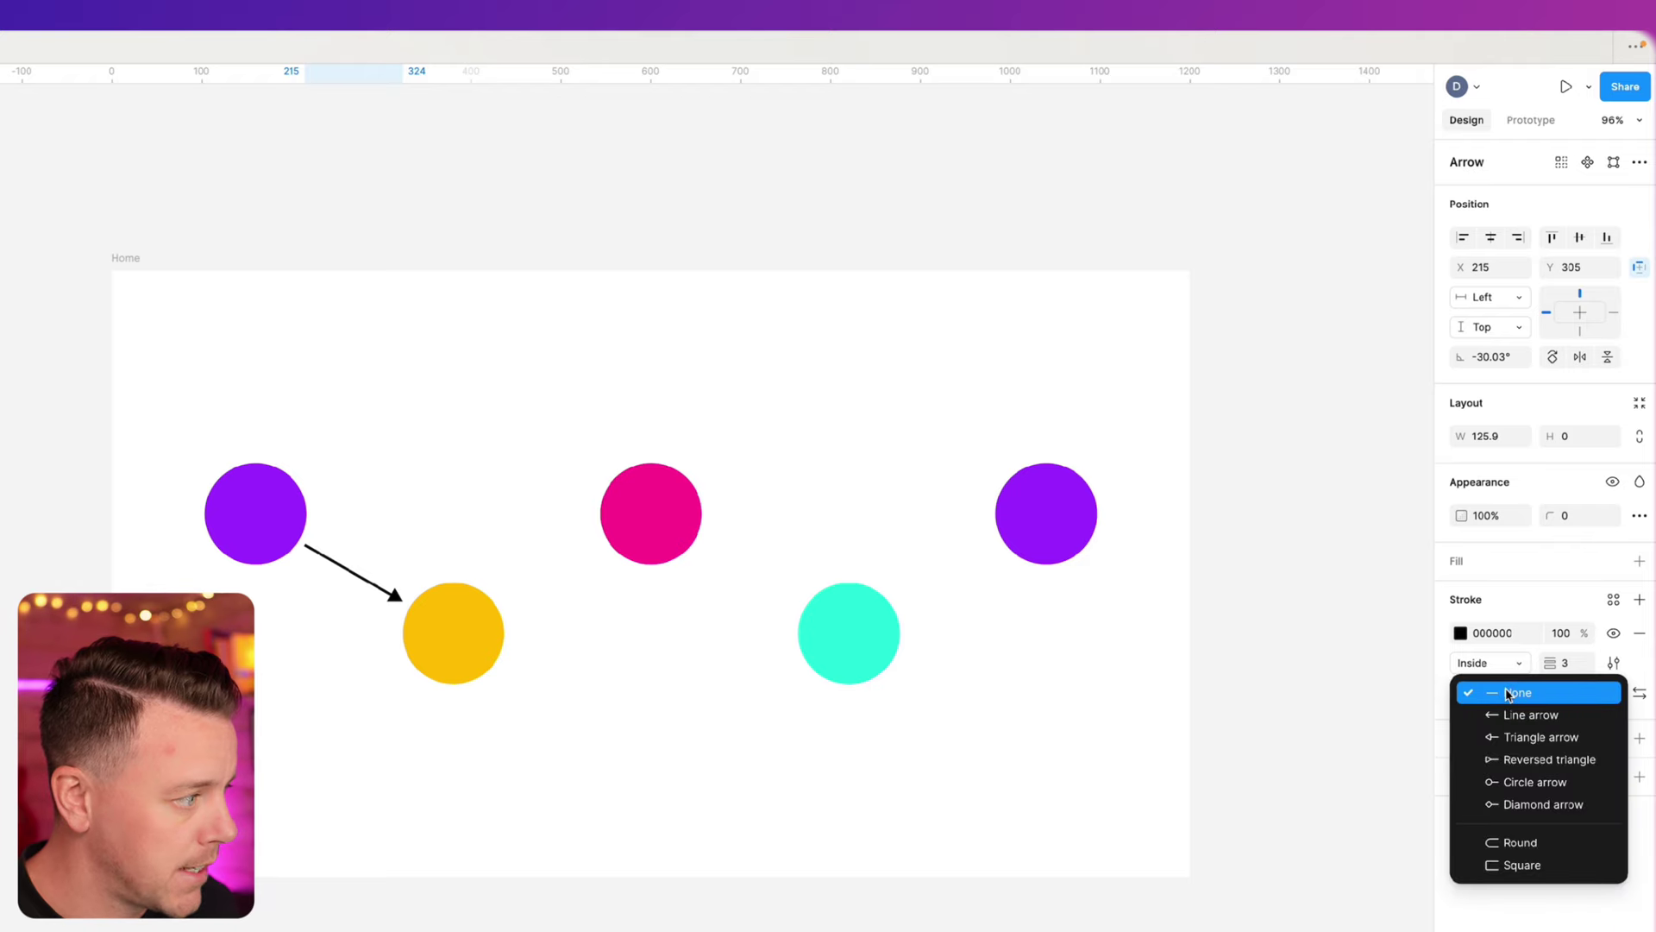
pyautogui.click(1522, 843)
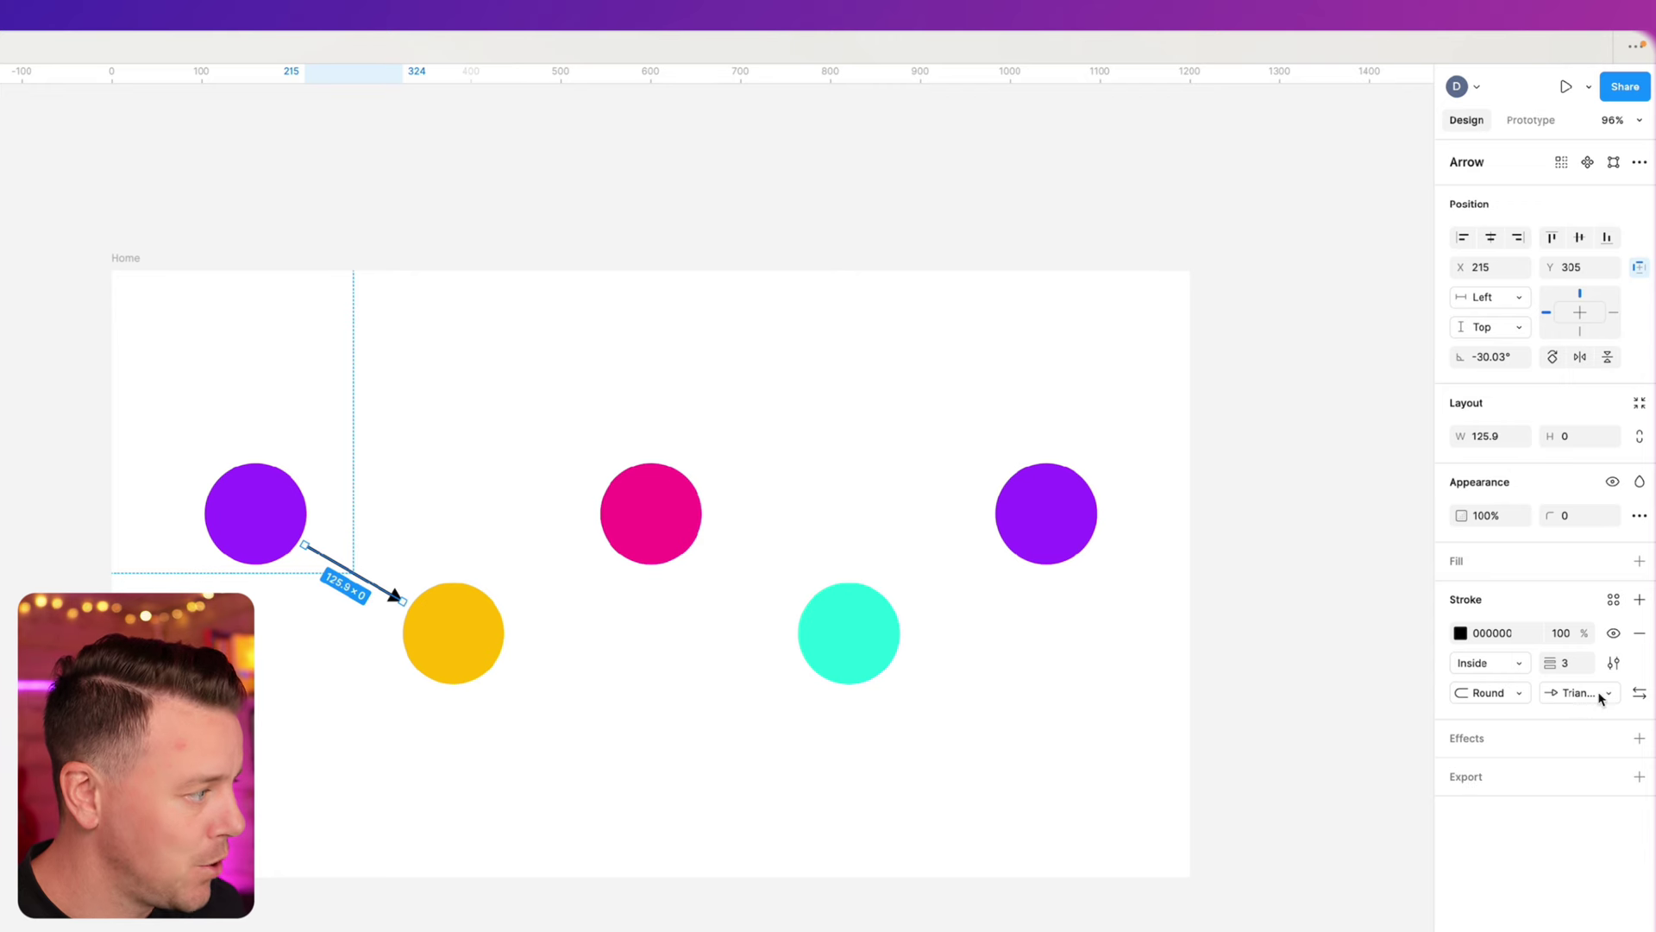
# - Give the arrow a dashed stroke with a dash length of 9 and round dash caps
pyautogui.click(1614, 663)
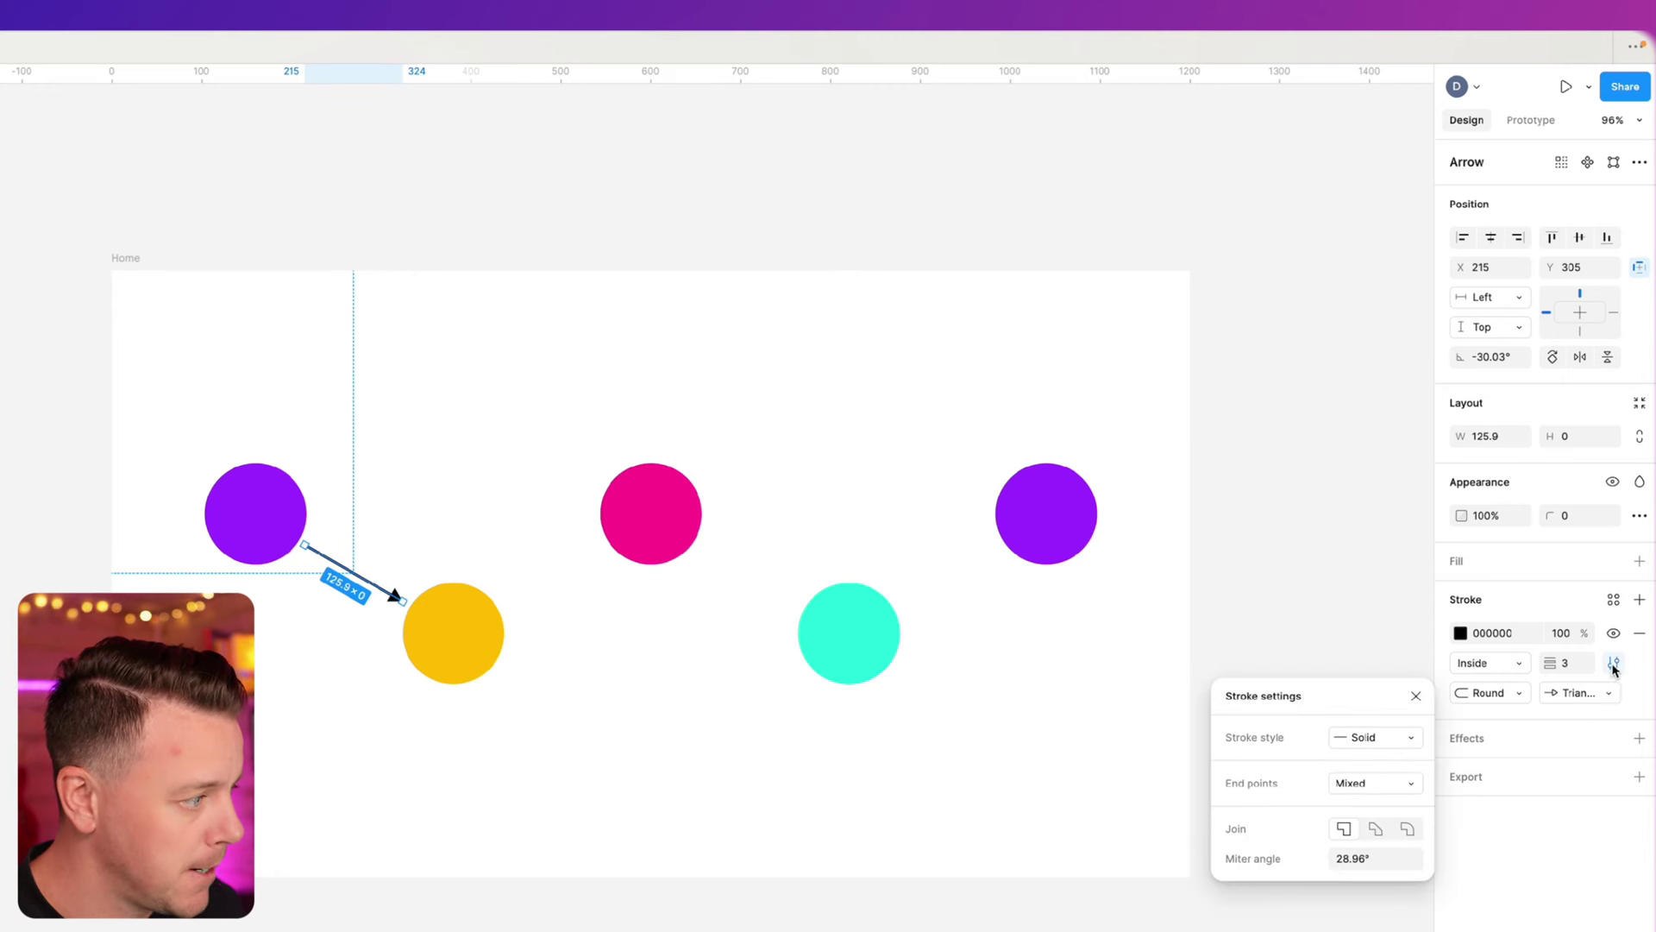
pyautogui.click(1372, 737)
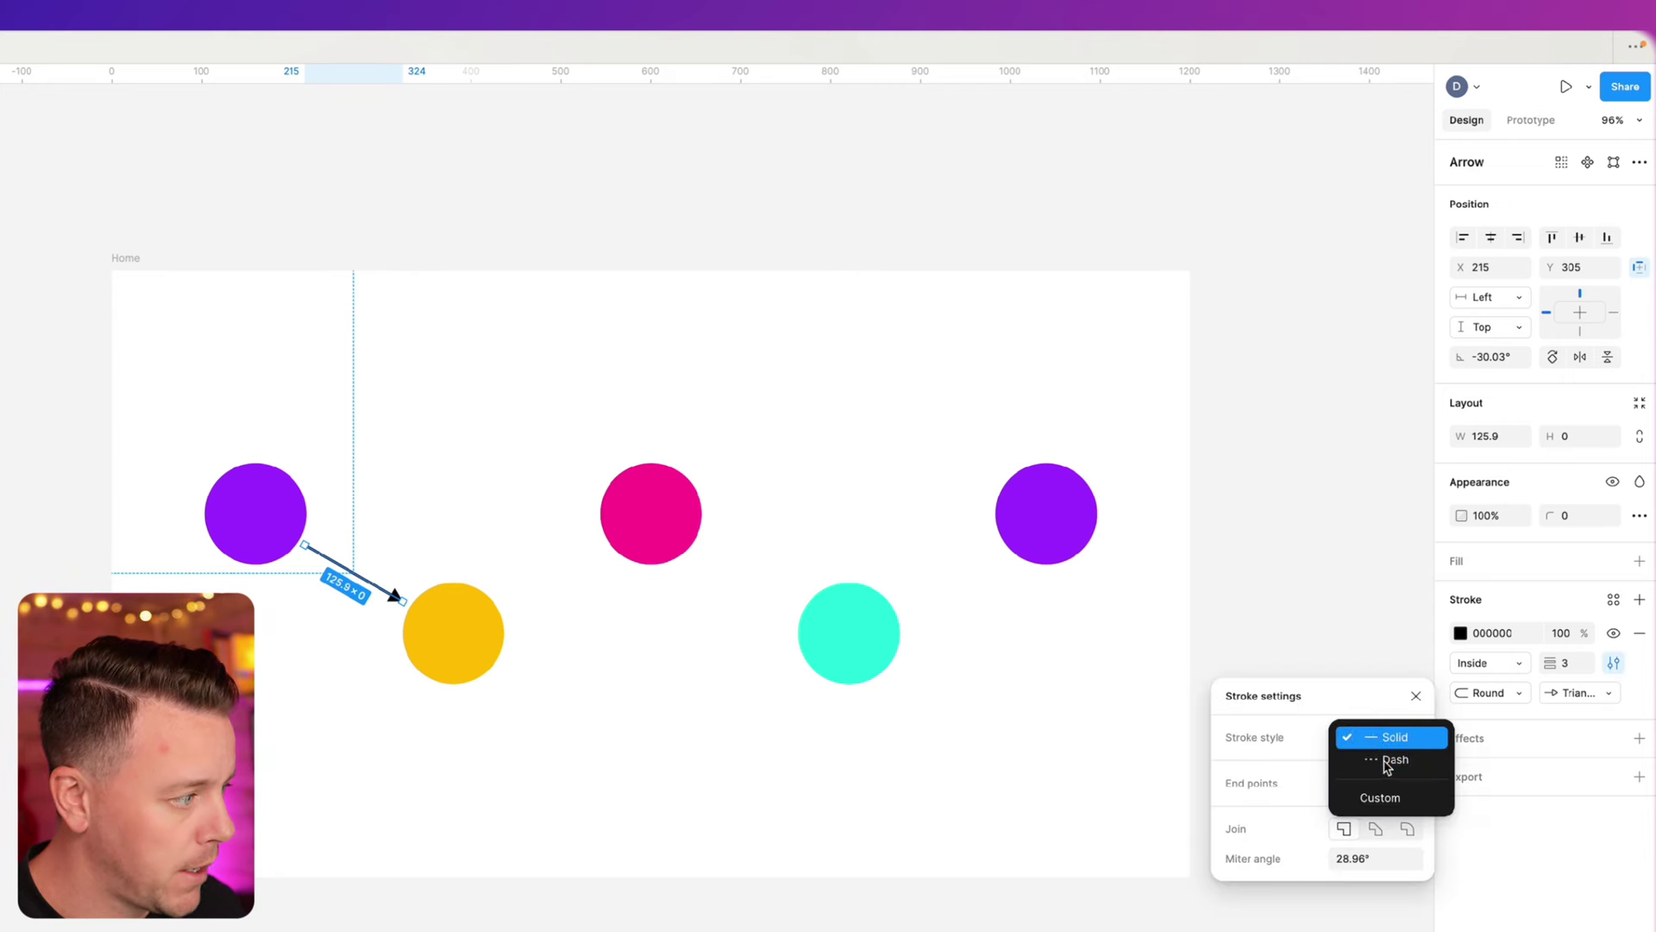
pyautogui.click(1386, 760)
pyautogui.click(1407, 827)
pyautogui.click(1376, 767)
pyautogui.write('8')
pyautogui.press('Return')
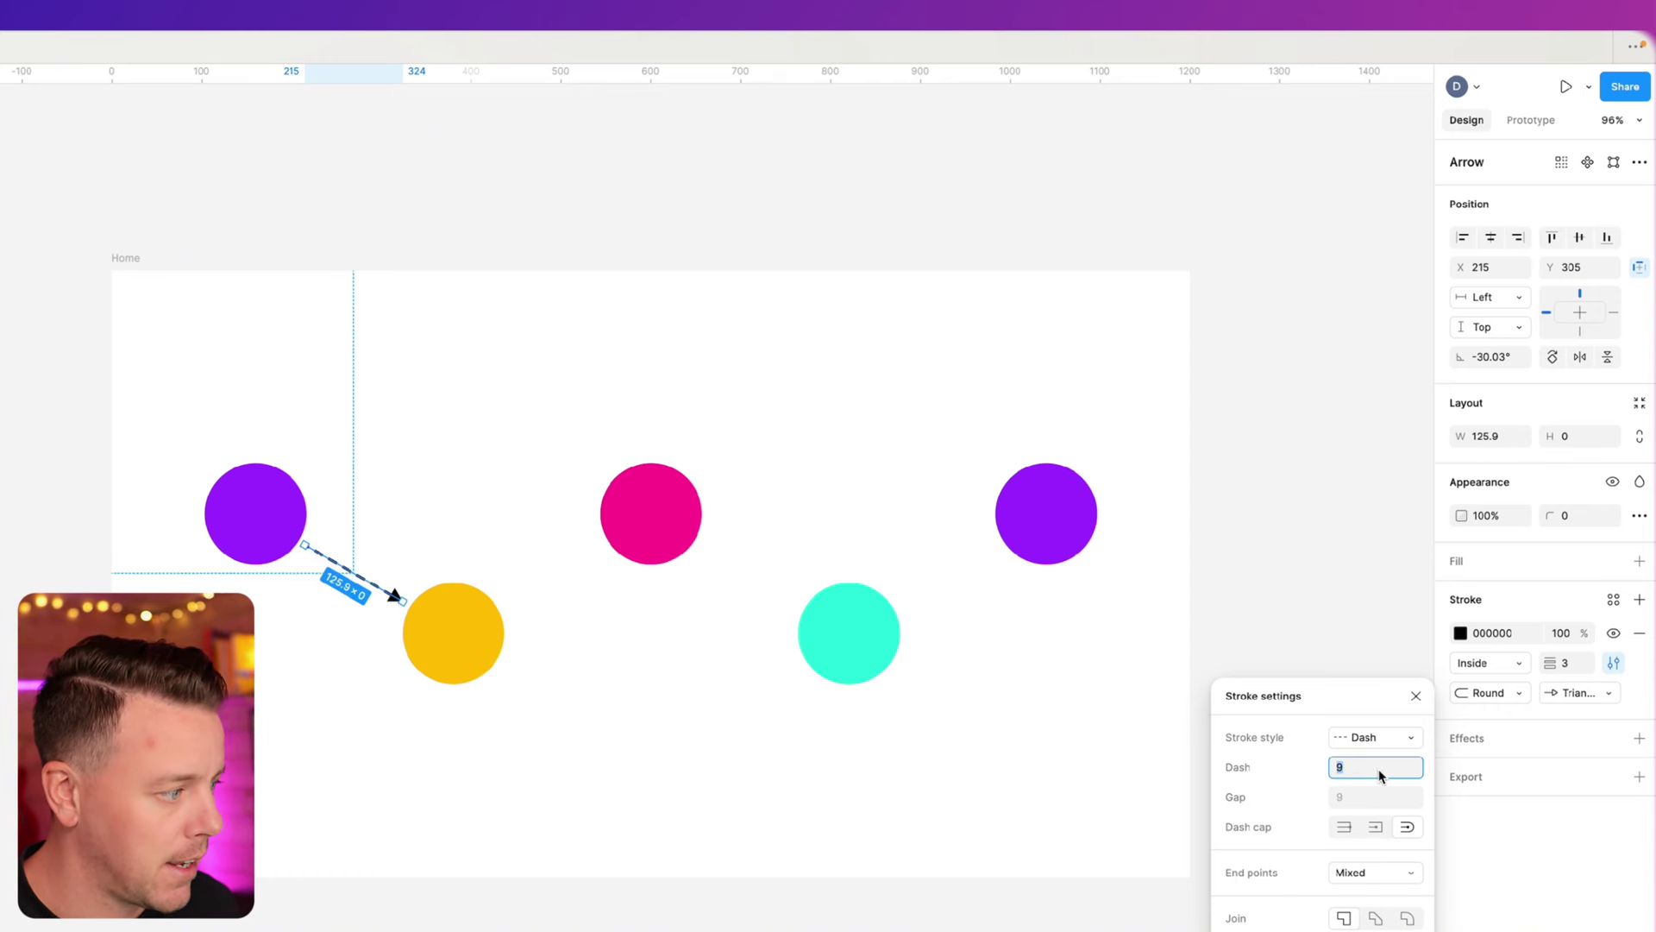
pyautogui.click(1346, 609)
pyautogui.click(362, 576)
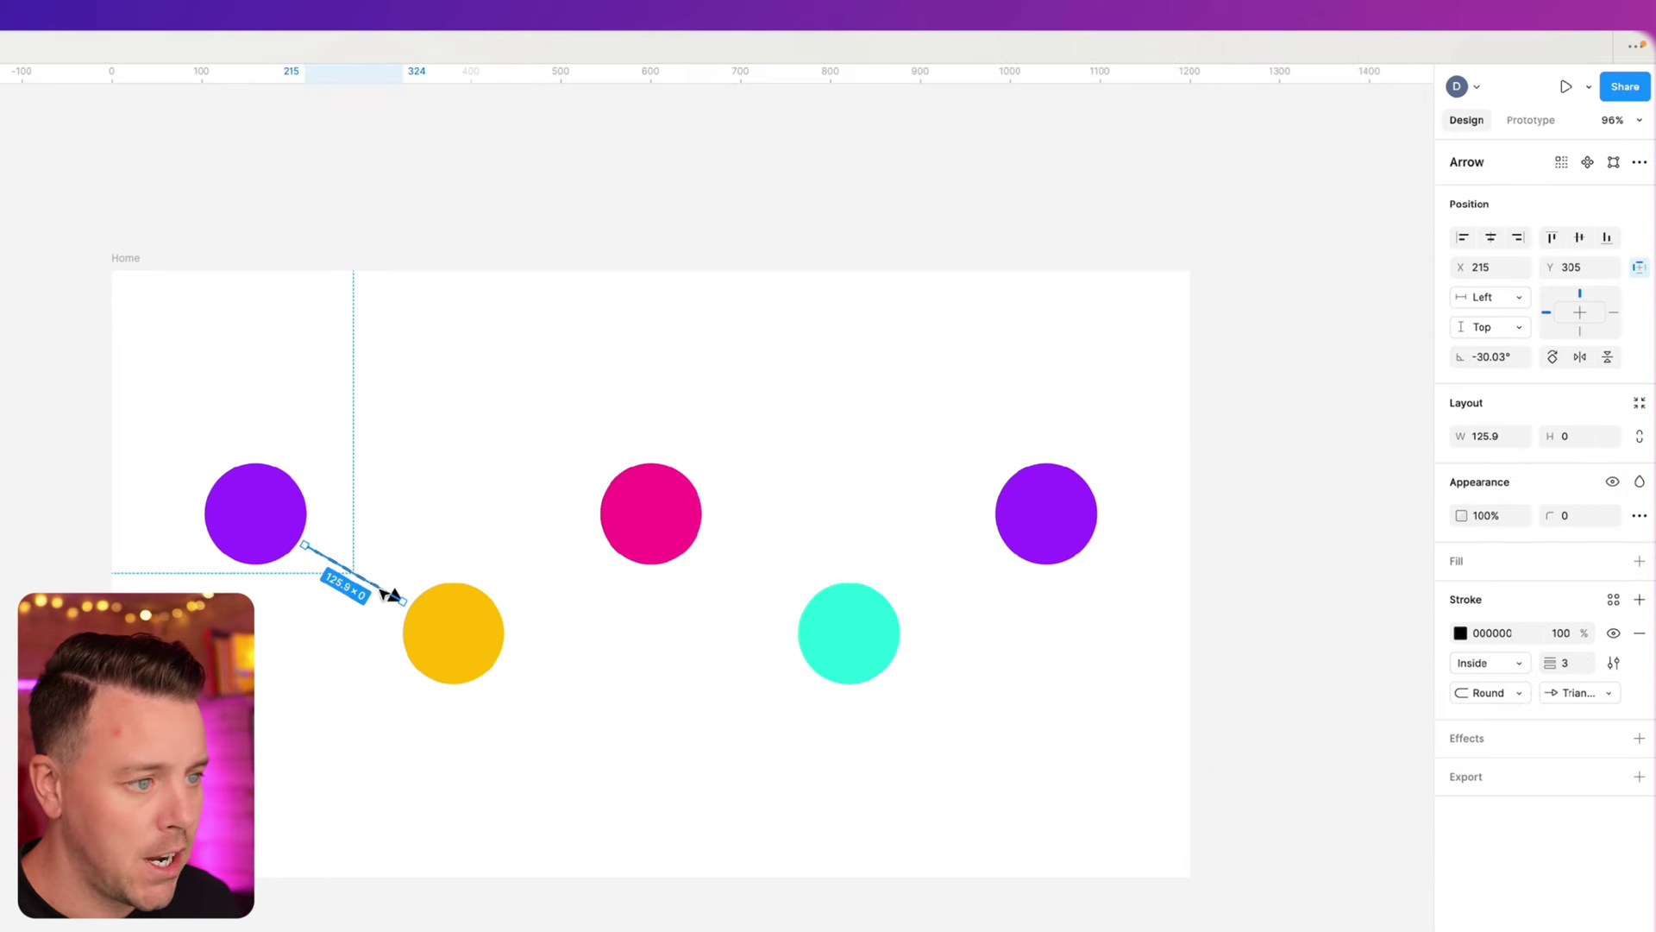
# - Change the dashed arrow's stroke color to dark gray 5F5F5F
pyautogui.click(1462, 637)
pyautogui.click(1216, 847)
pyautogui.moveTo(1215, 850); pyautogui.dragTo(1206, 833)
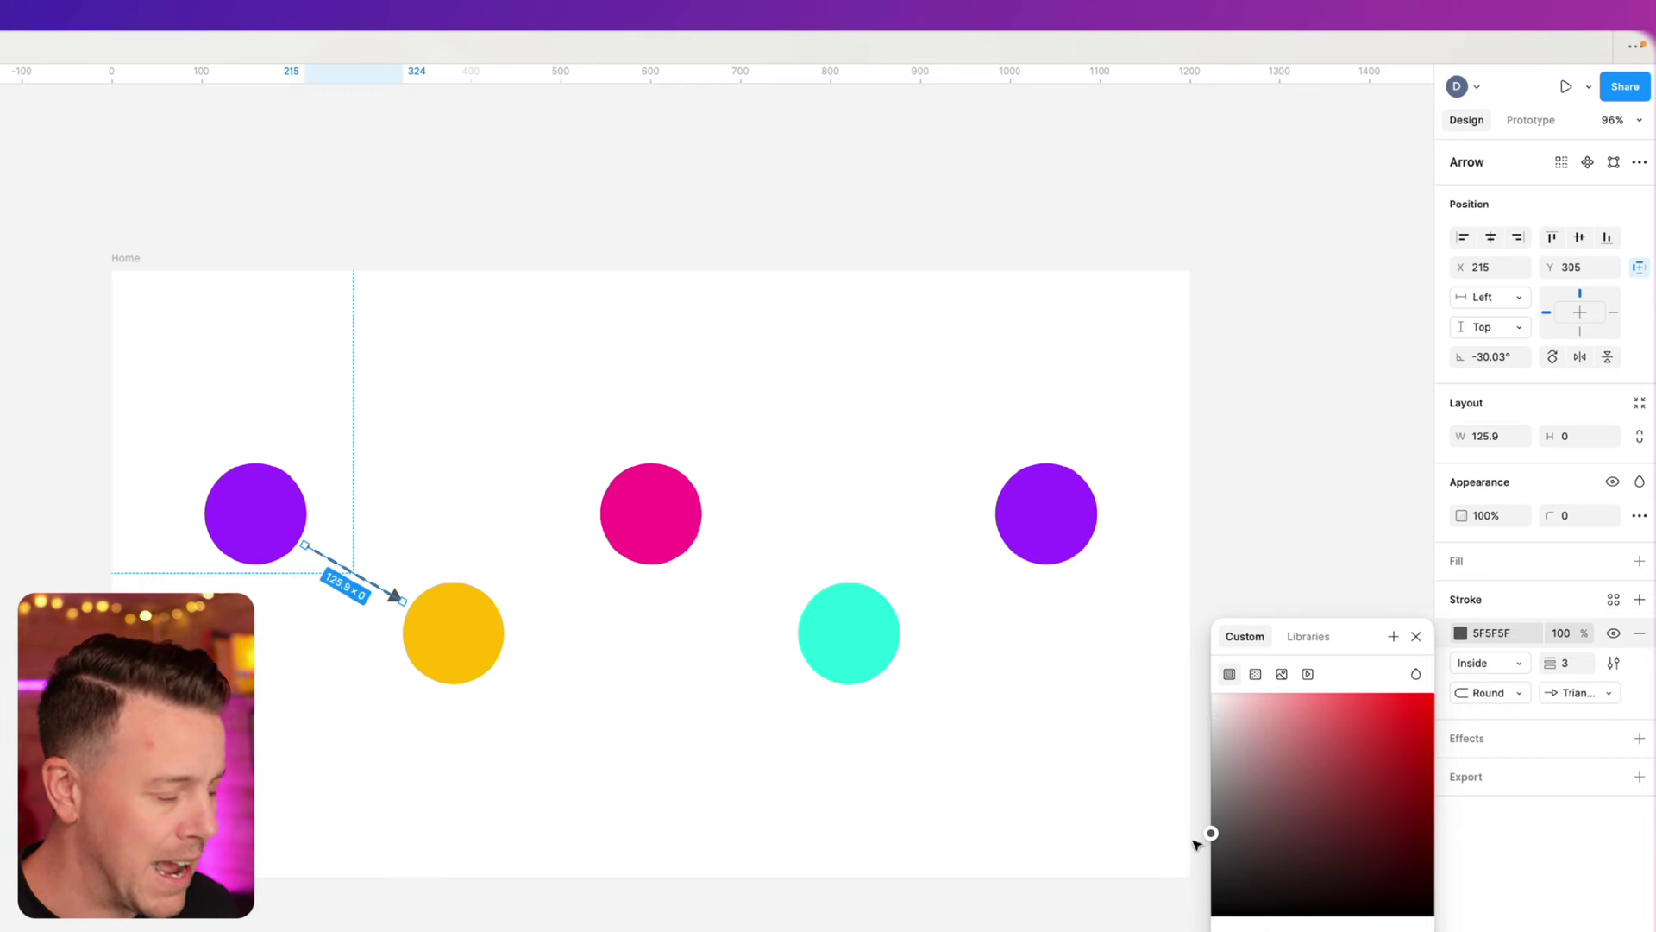
pyautogui.click(657, 780)
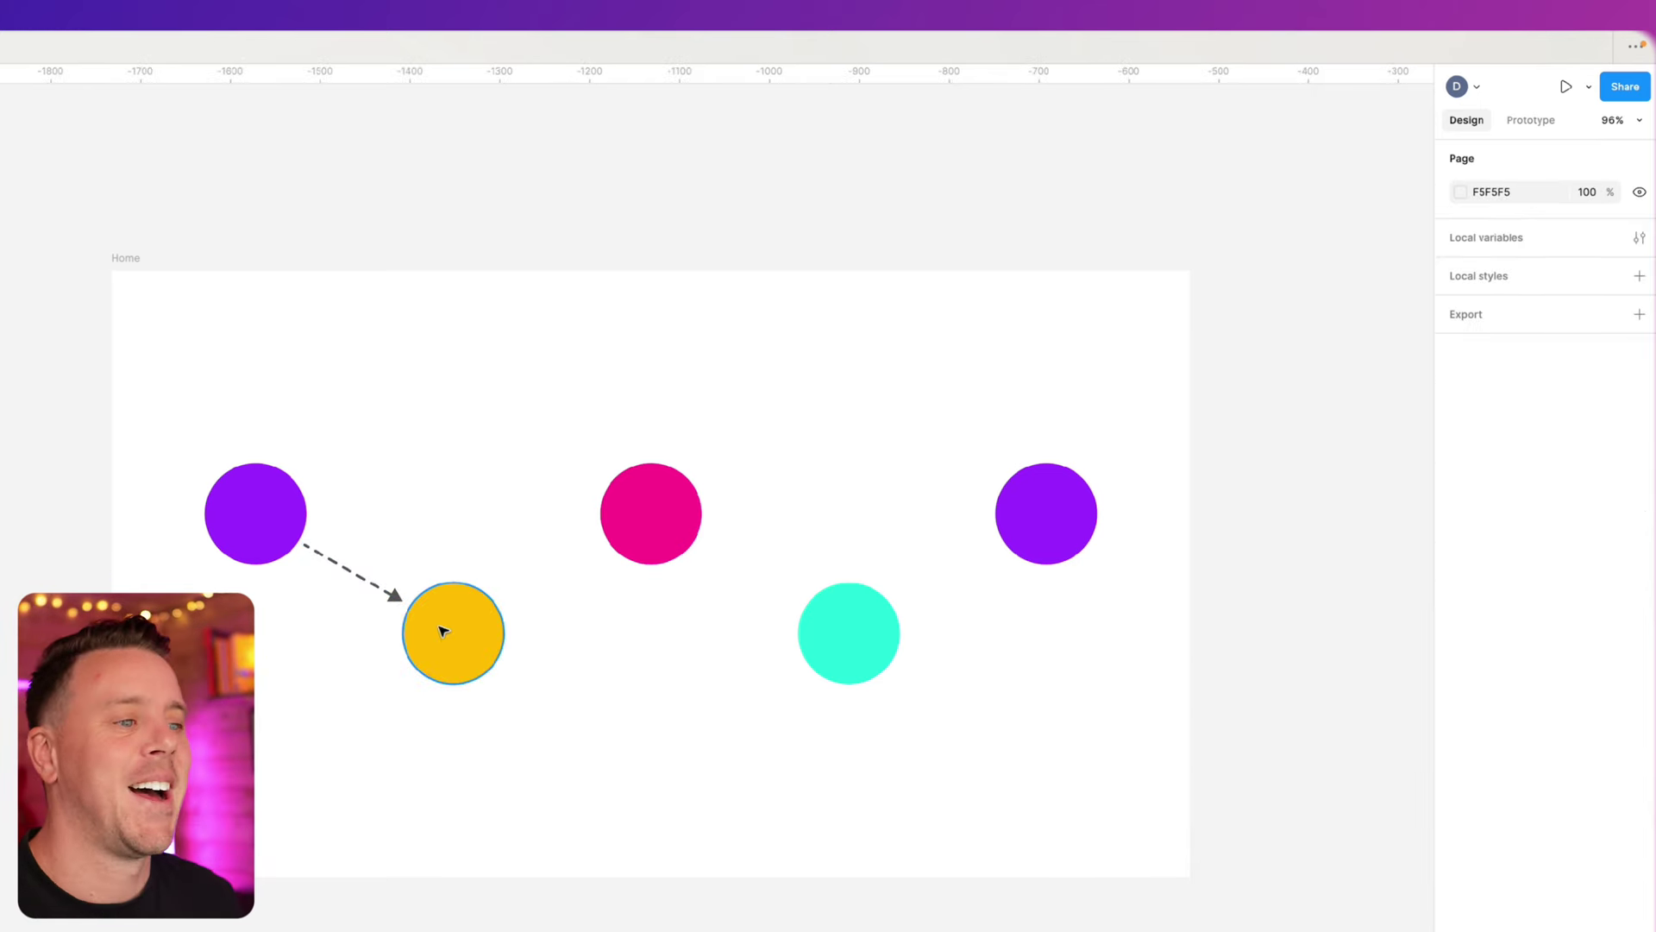
# - Duplicate the dashed arrow from the pink to the turquoise circle, and again between the turquoise and last purple circles
pyautogui.click(373, 589)
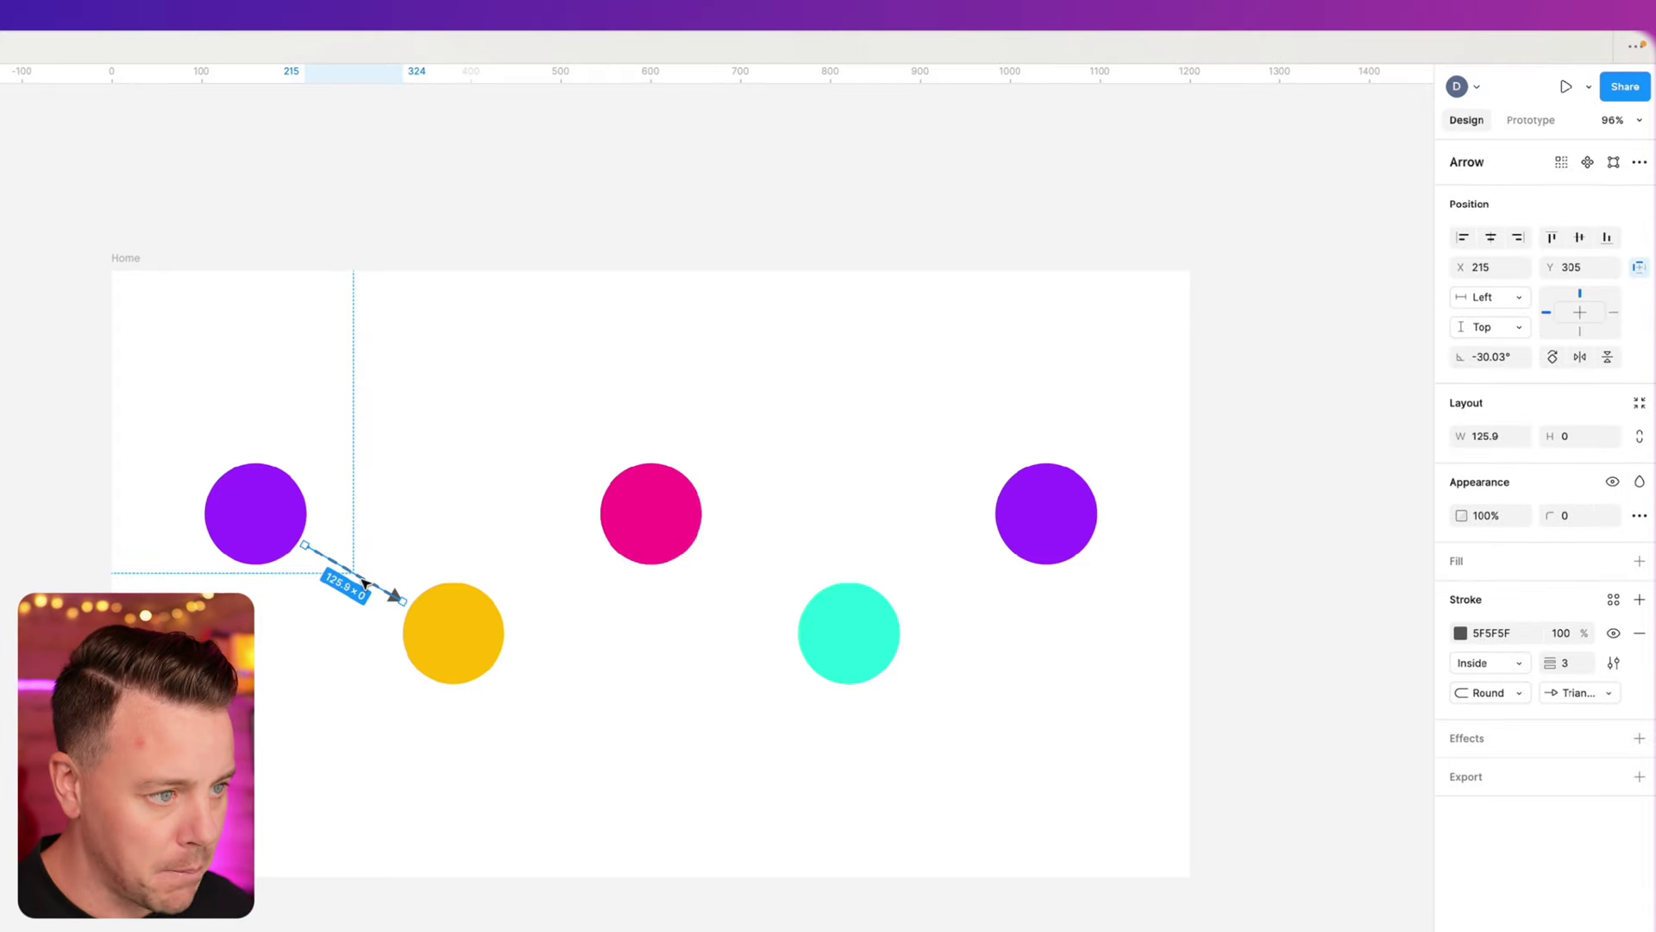
pyautogui.moveTo(364, 585); pyautogui.dragTo(977, 591)
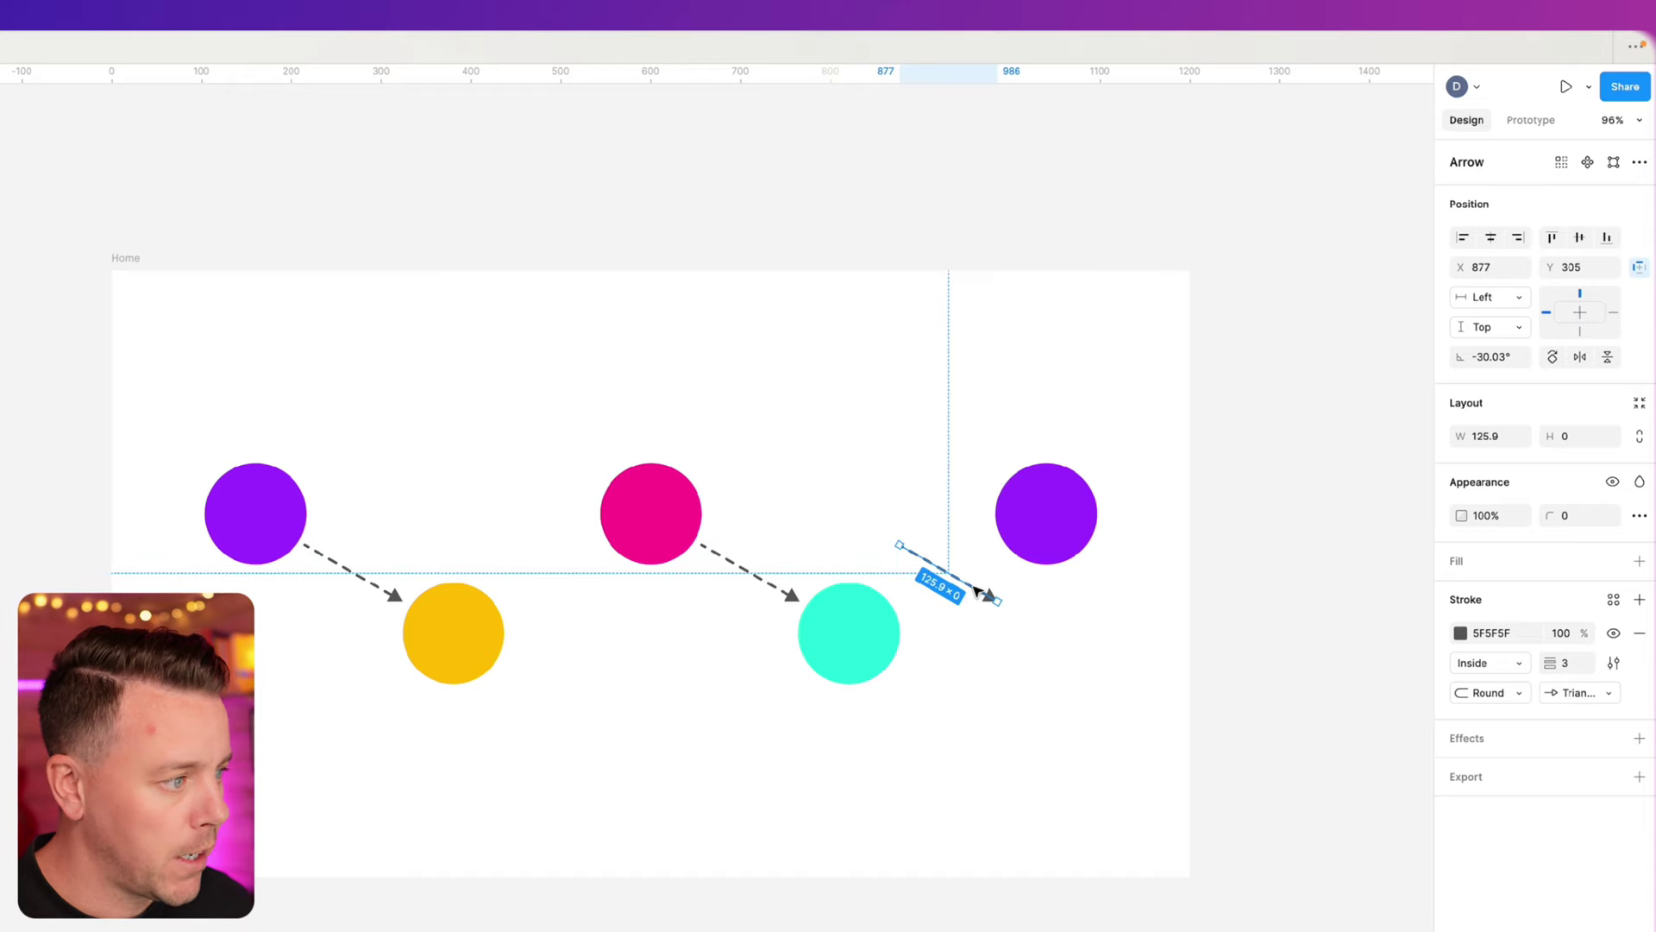
# - Flip the arrow beside the last purple circle horizontally and place a copy of it between the pink and yellow circles
pyautogui.rightClick(976, 583)
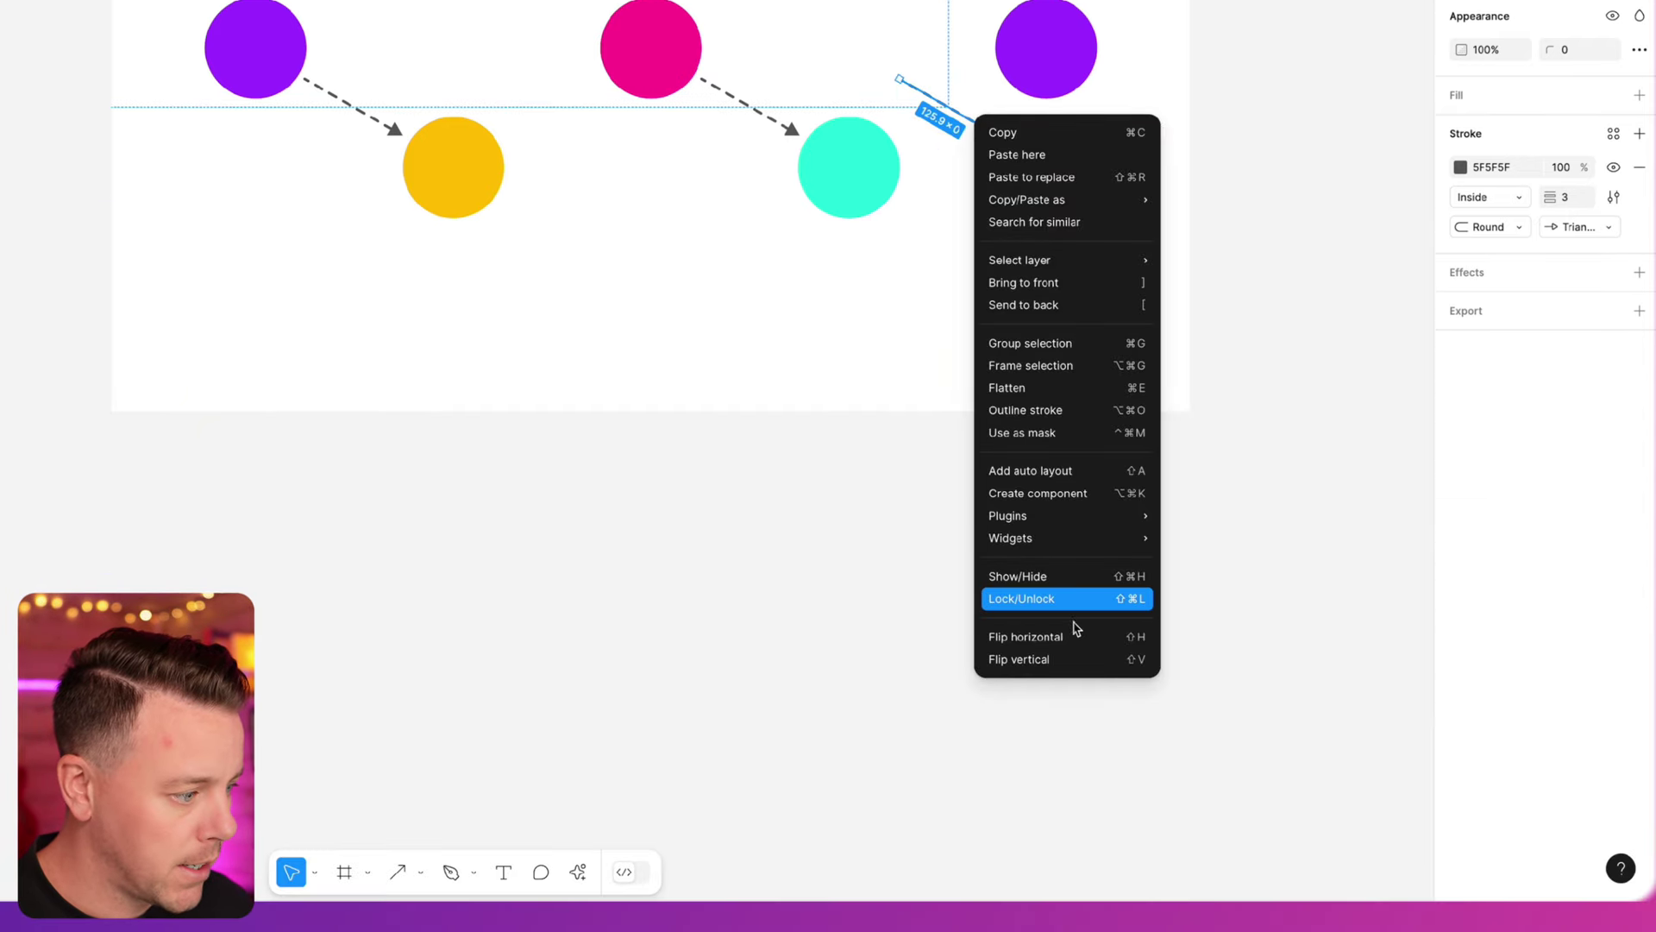
pyautogui.click(1068, 636)
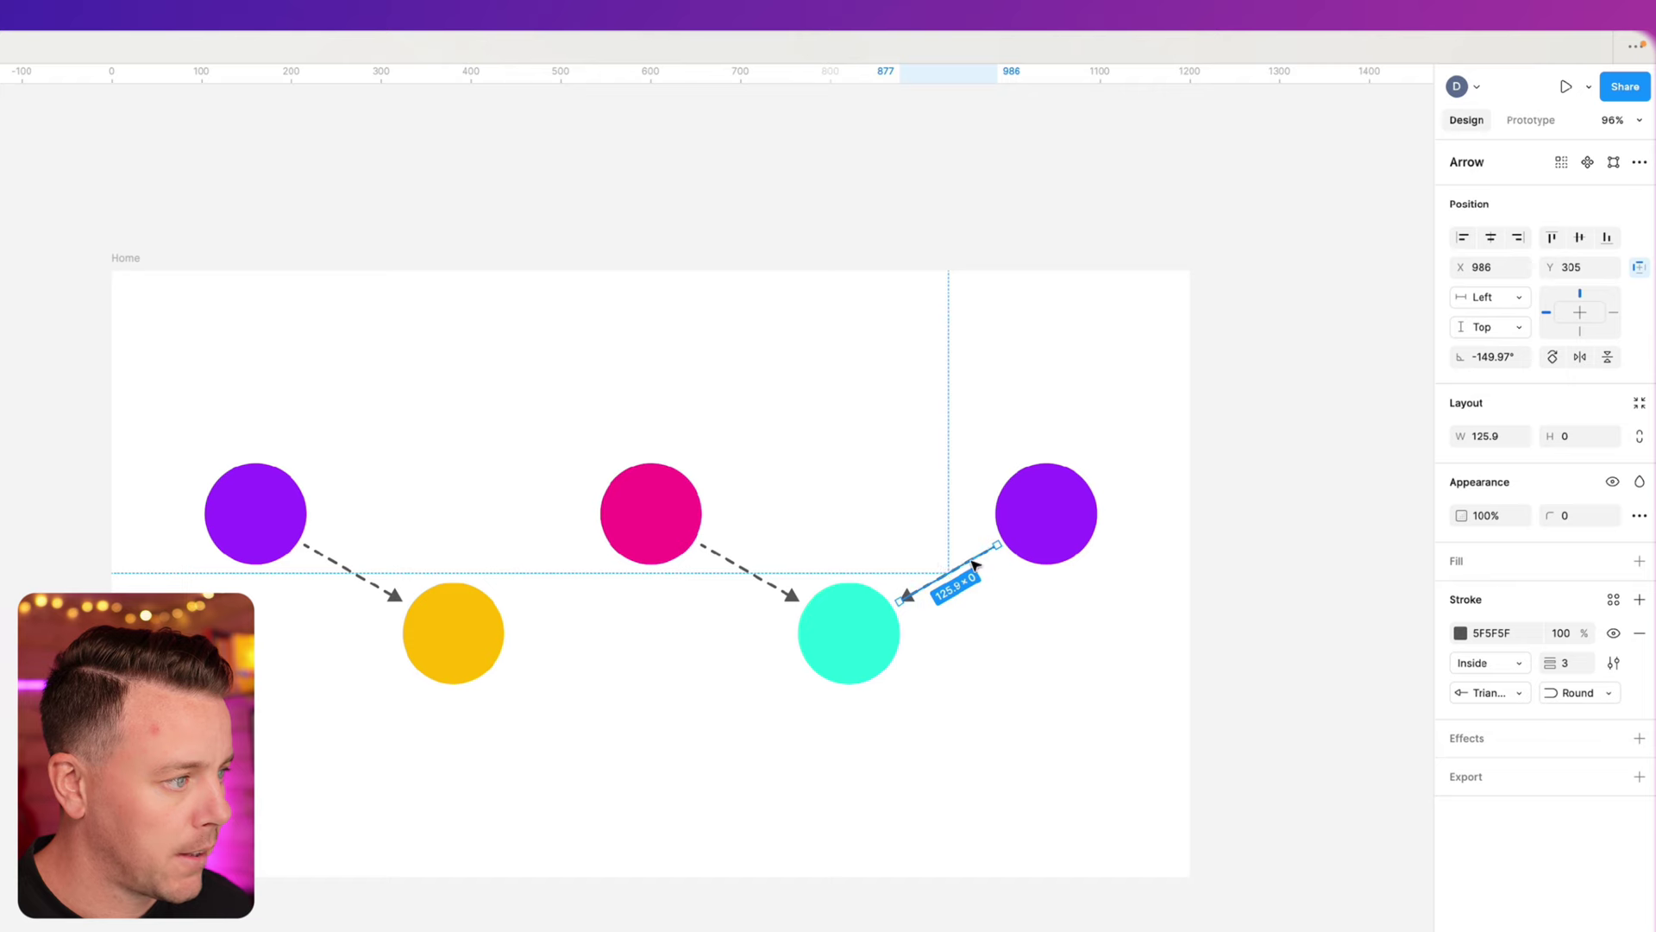
pyautogui.moveTo(965, 559); pyautogui.dragTo(568, 557)
pyautogui.click(653, 727)
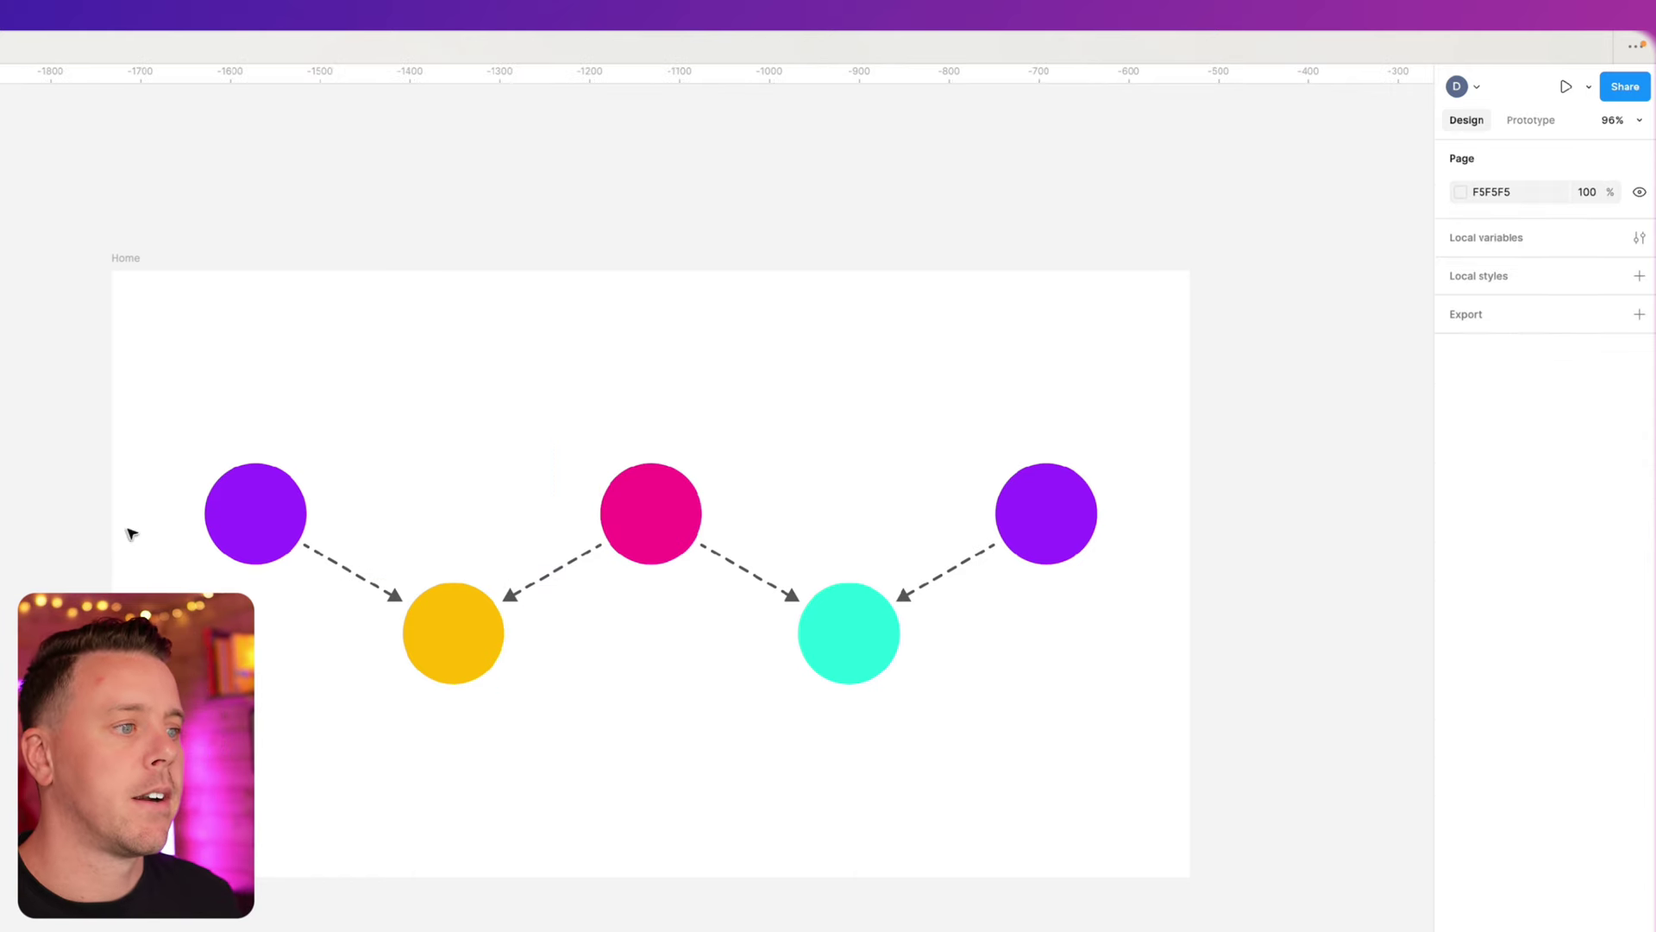
# - Point the arrow between the yellow and pink circles toward pink, using a round start point and a triangle arrow end point
pyautogui.click(528, 592)
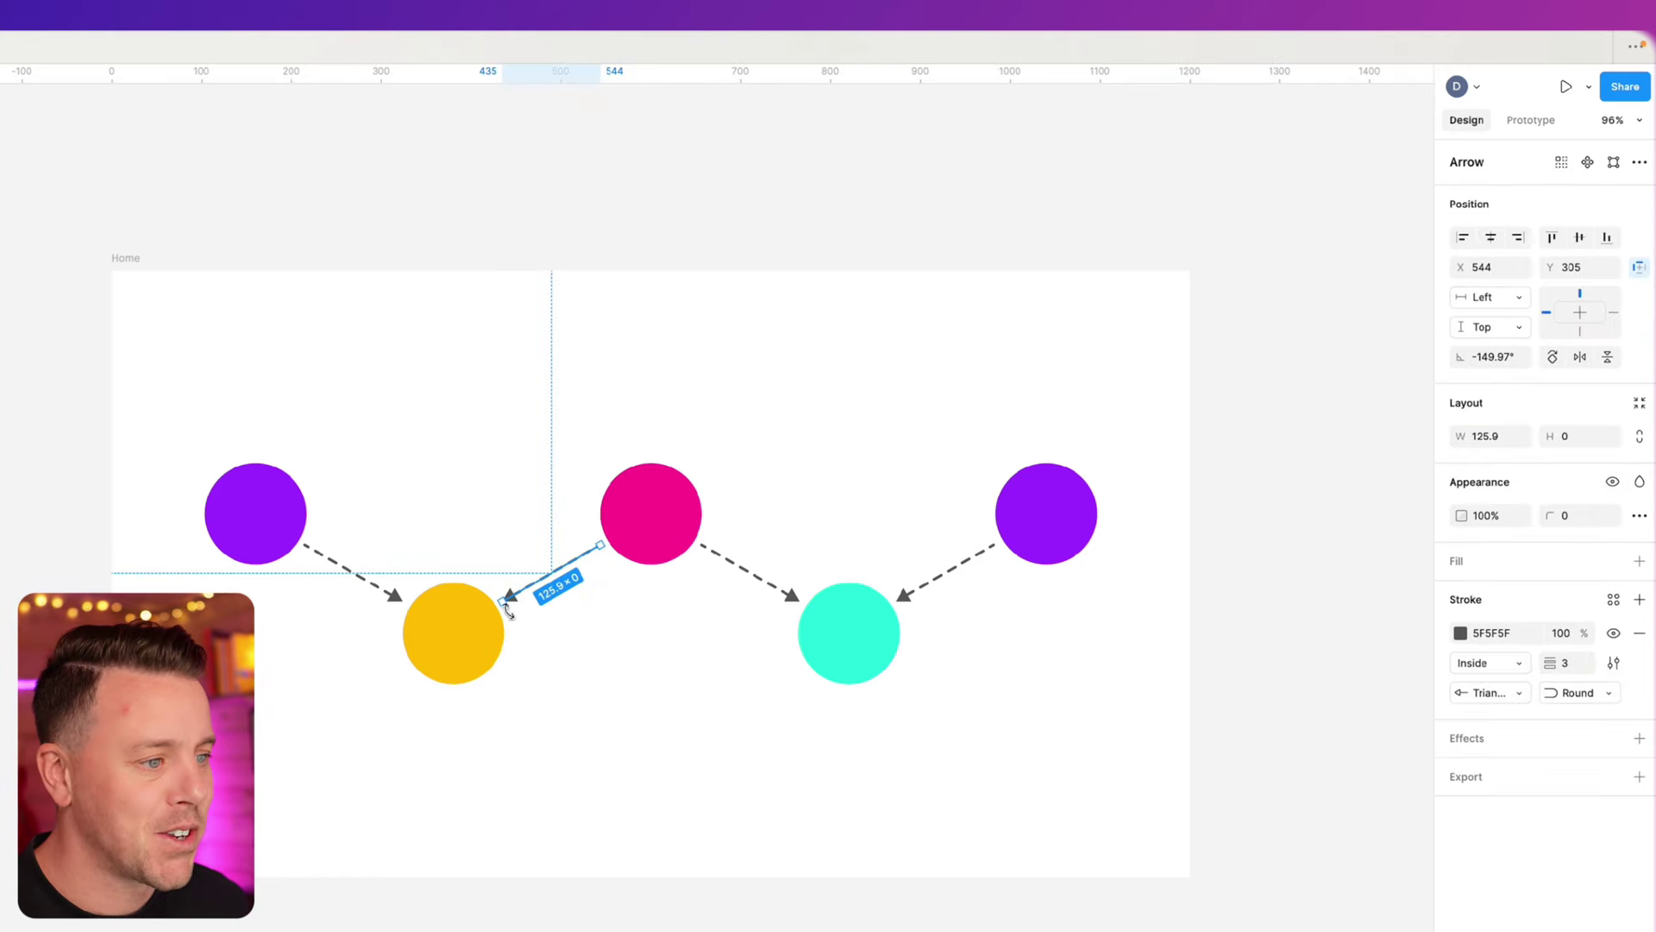
pyautogui.click(1500, 692)
pyautogui.click(1520, 797)
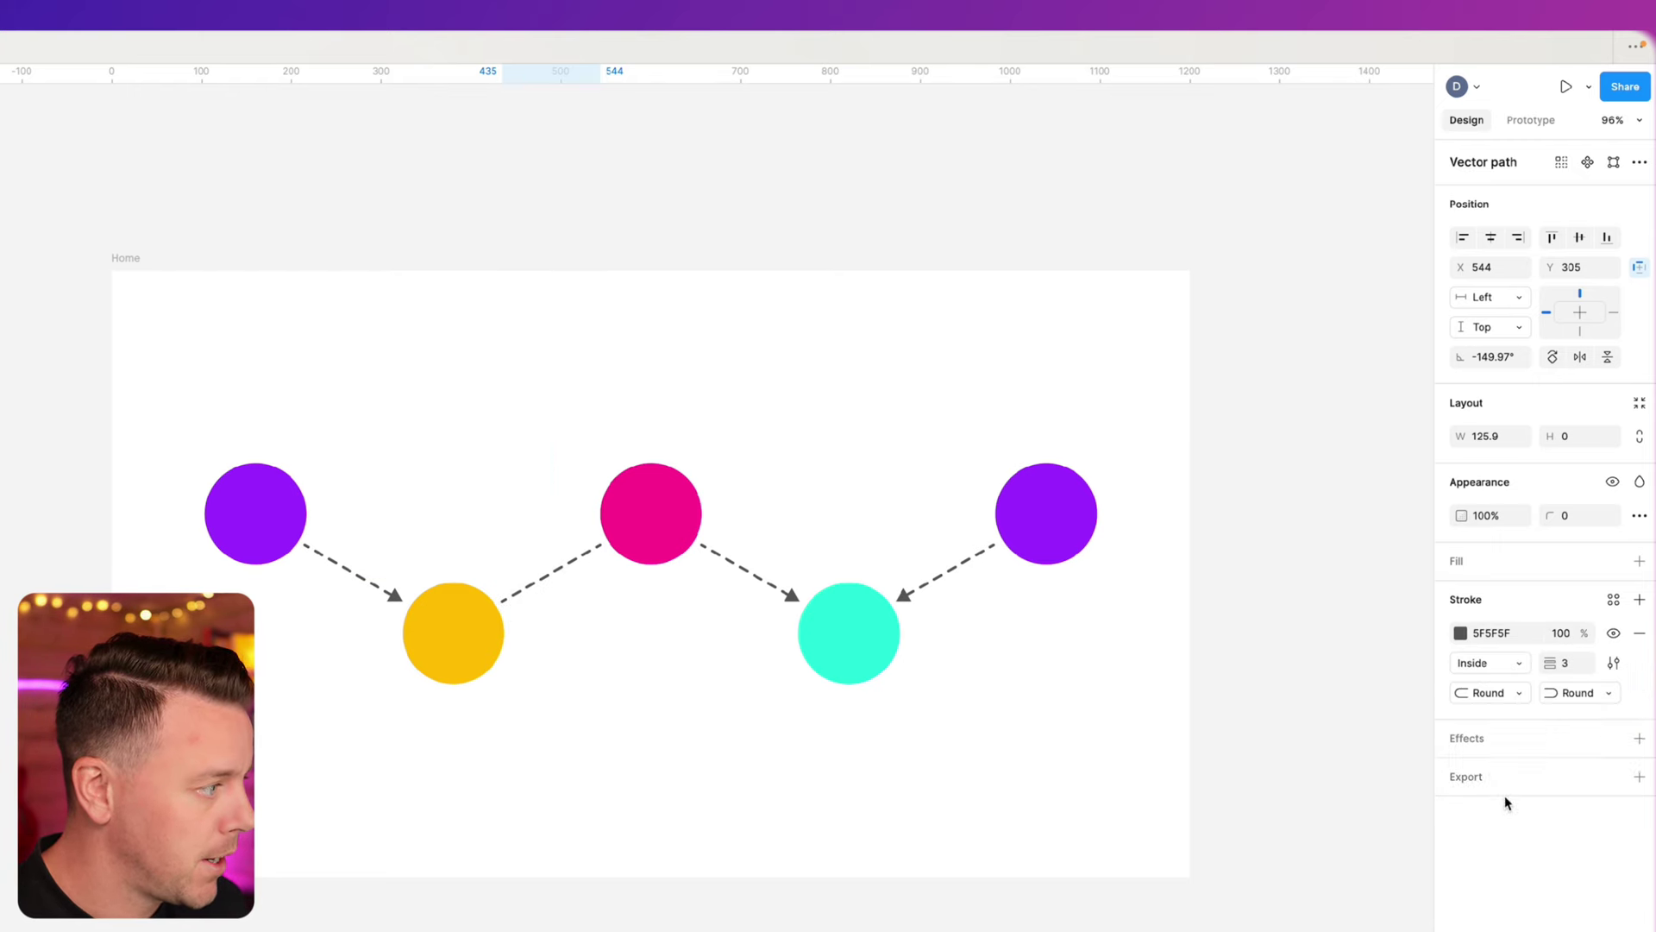
pyautogui.click(1558, 693)
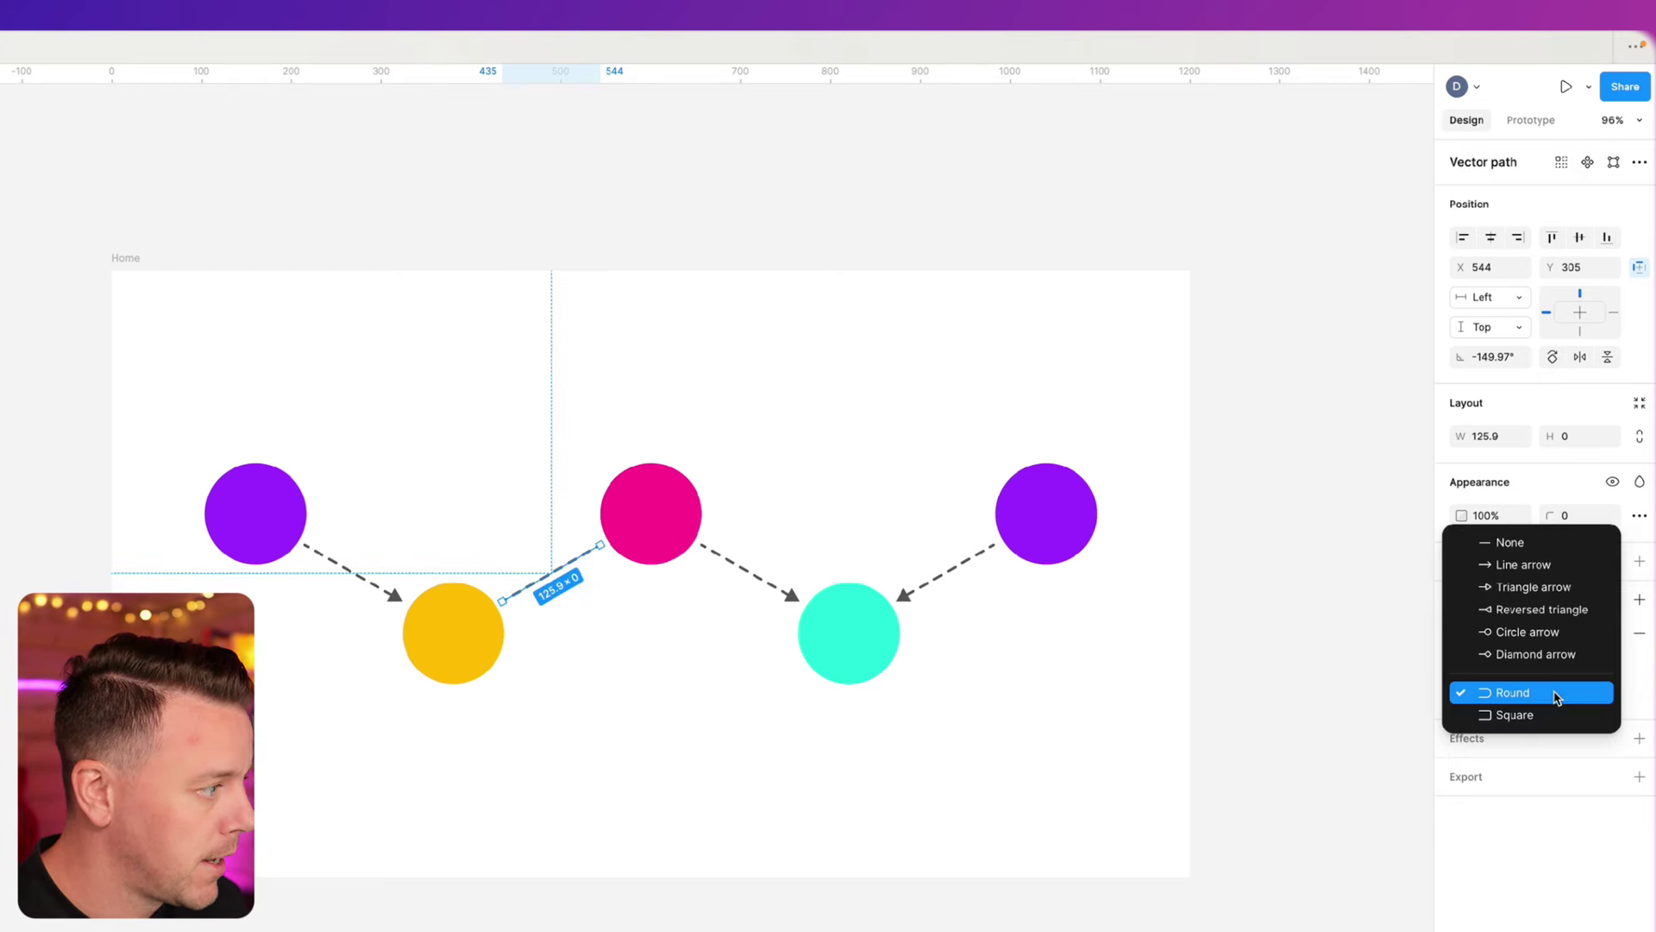
pyautogui.click(1536, 587)
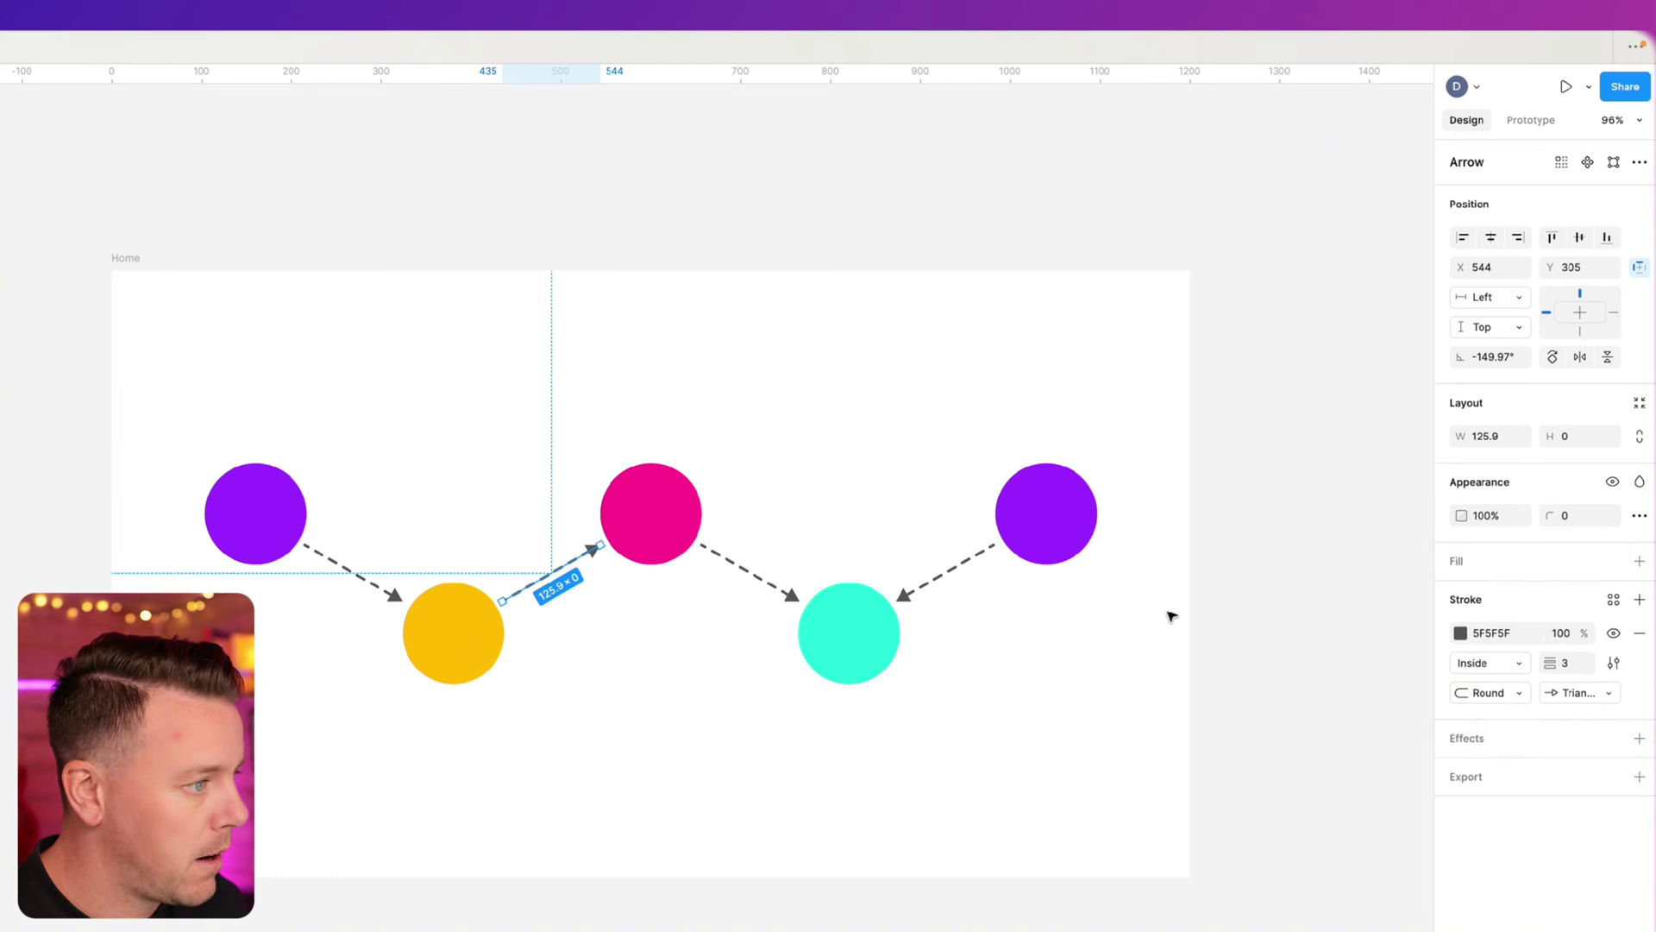
# - Point the arrow between the turquoise and last purple circles toward purple, using a round start point and a triangle arrow end point
pyautogui.click(943, 574)
pyautogui.click(1491, 692)
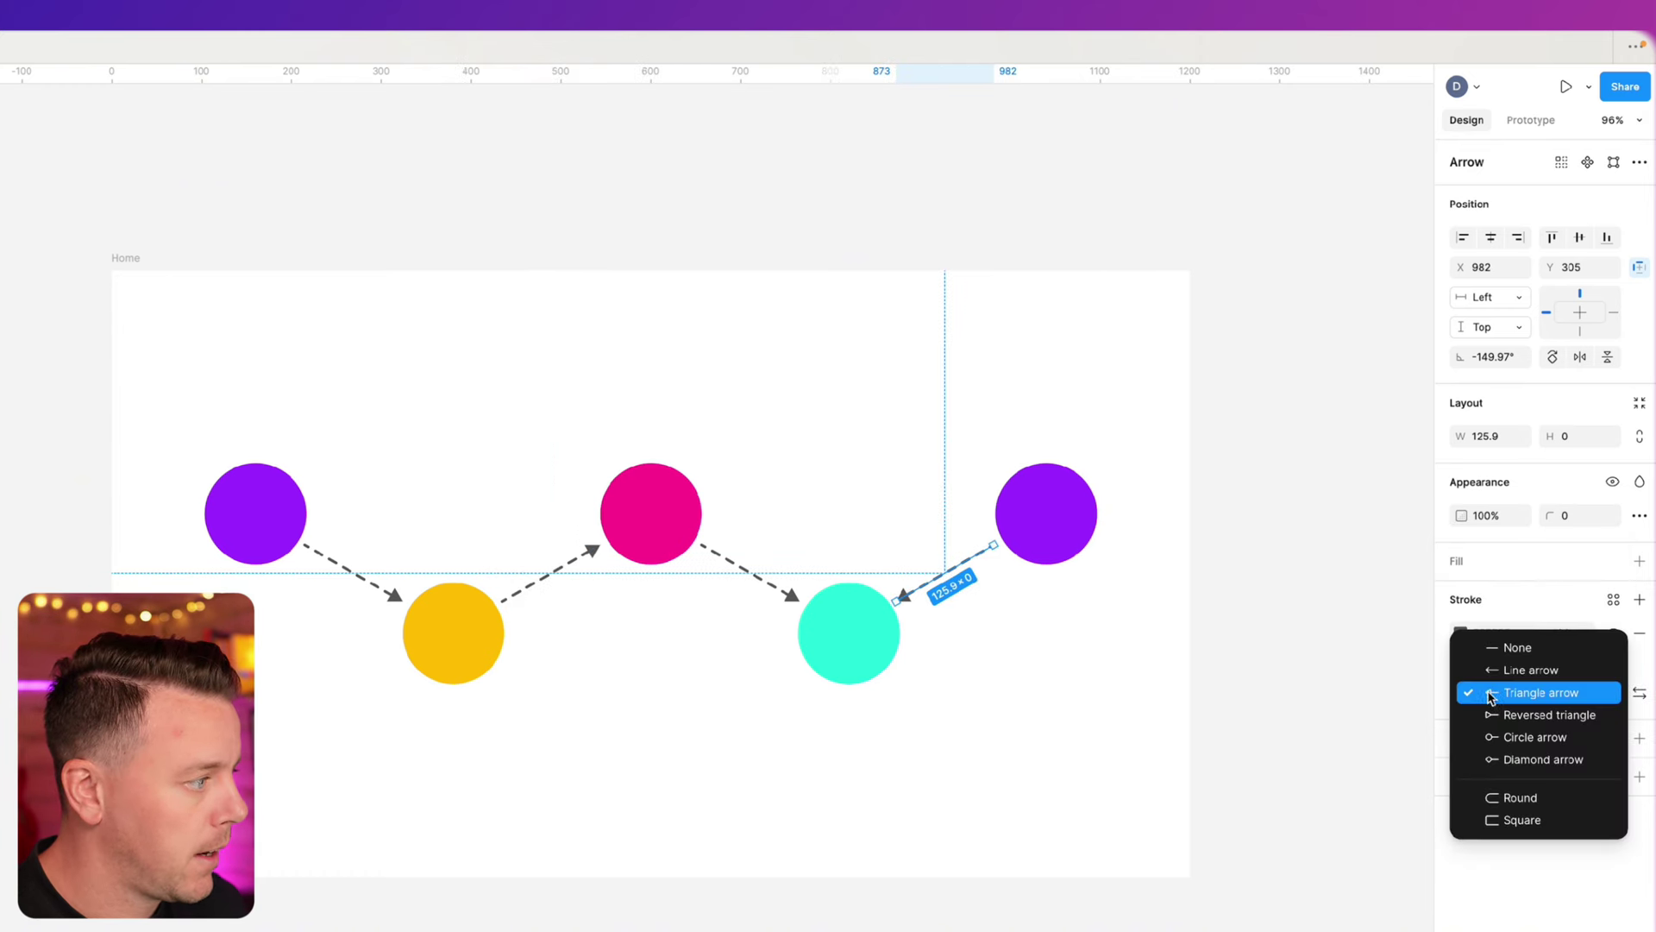
pyautogui.click(1520, 797)
pyautogui.click(1570, 700)
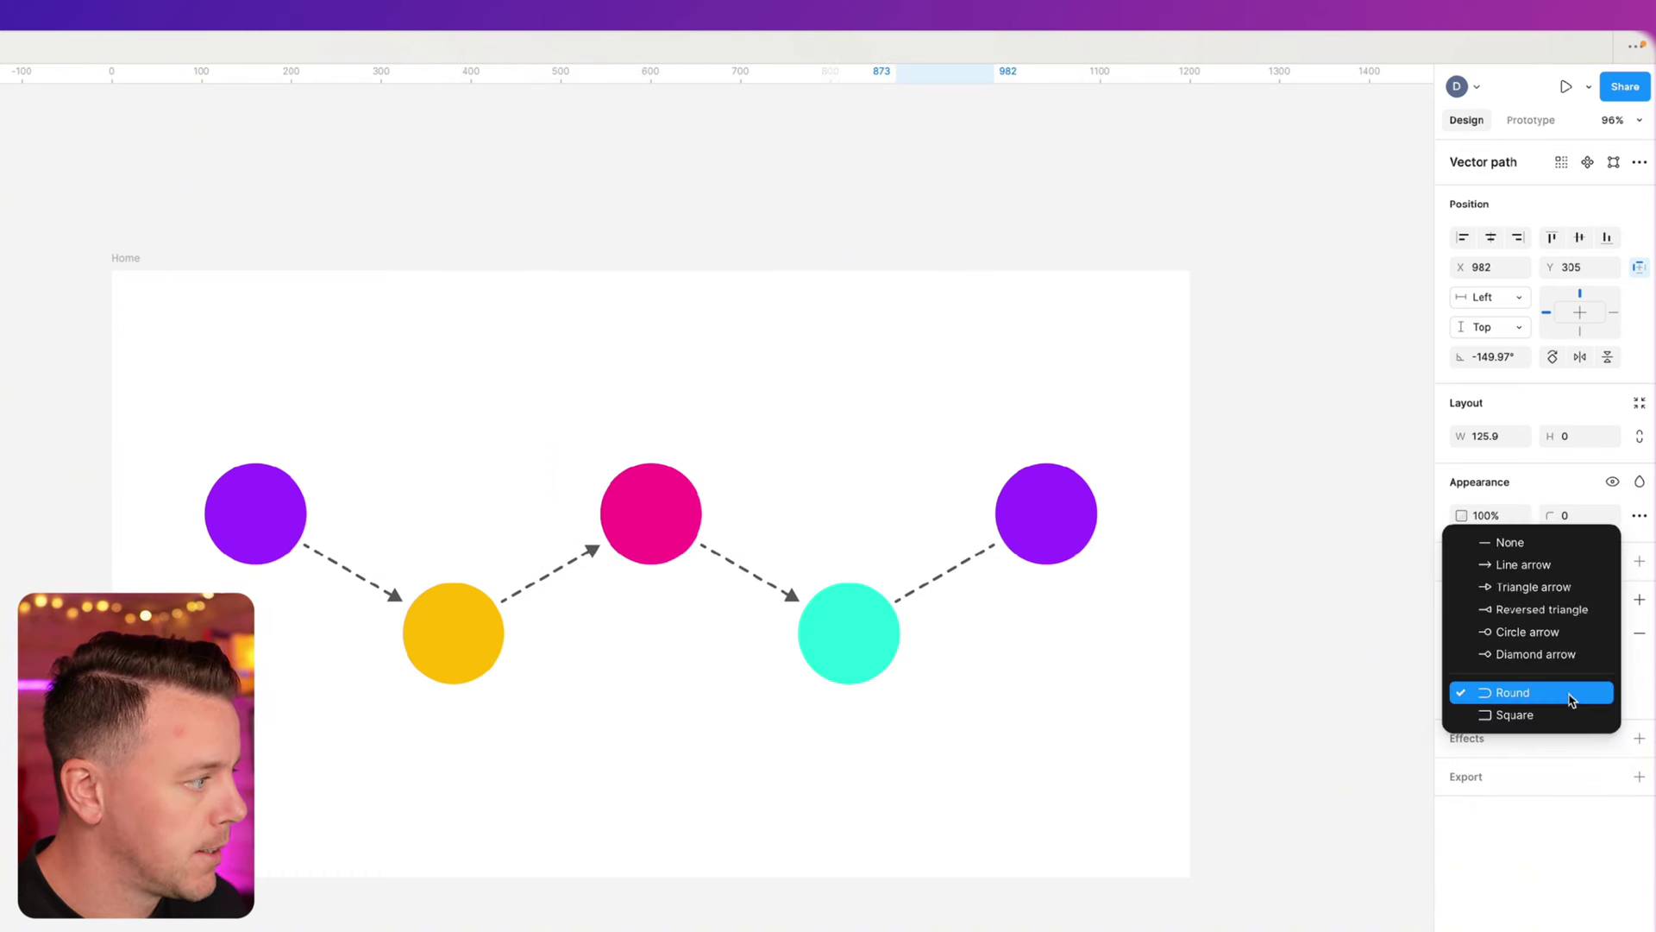
pyautogui.click(1533, 587)
pyautogui.click(961, 788)
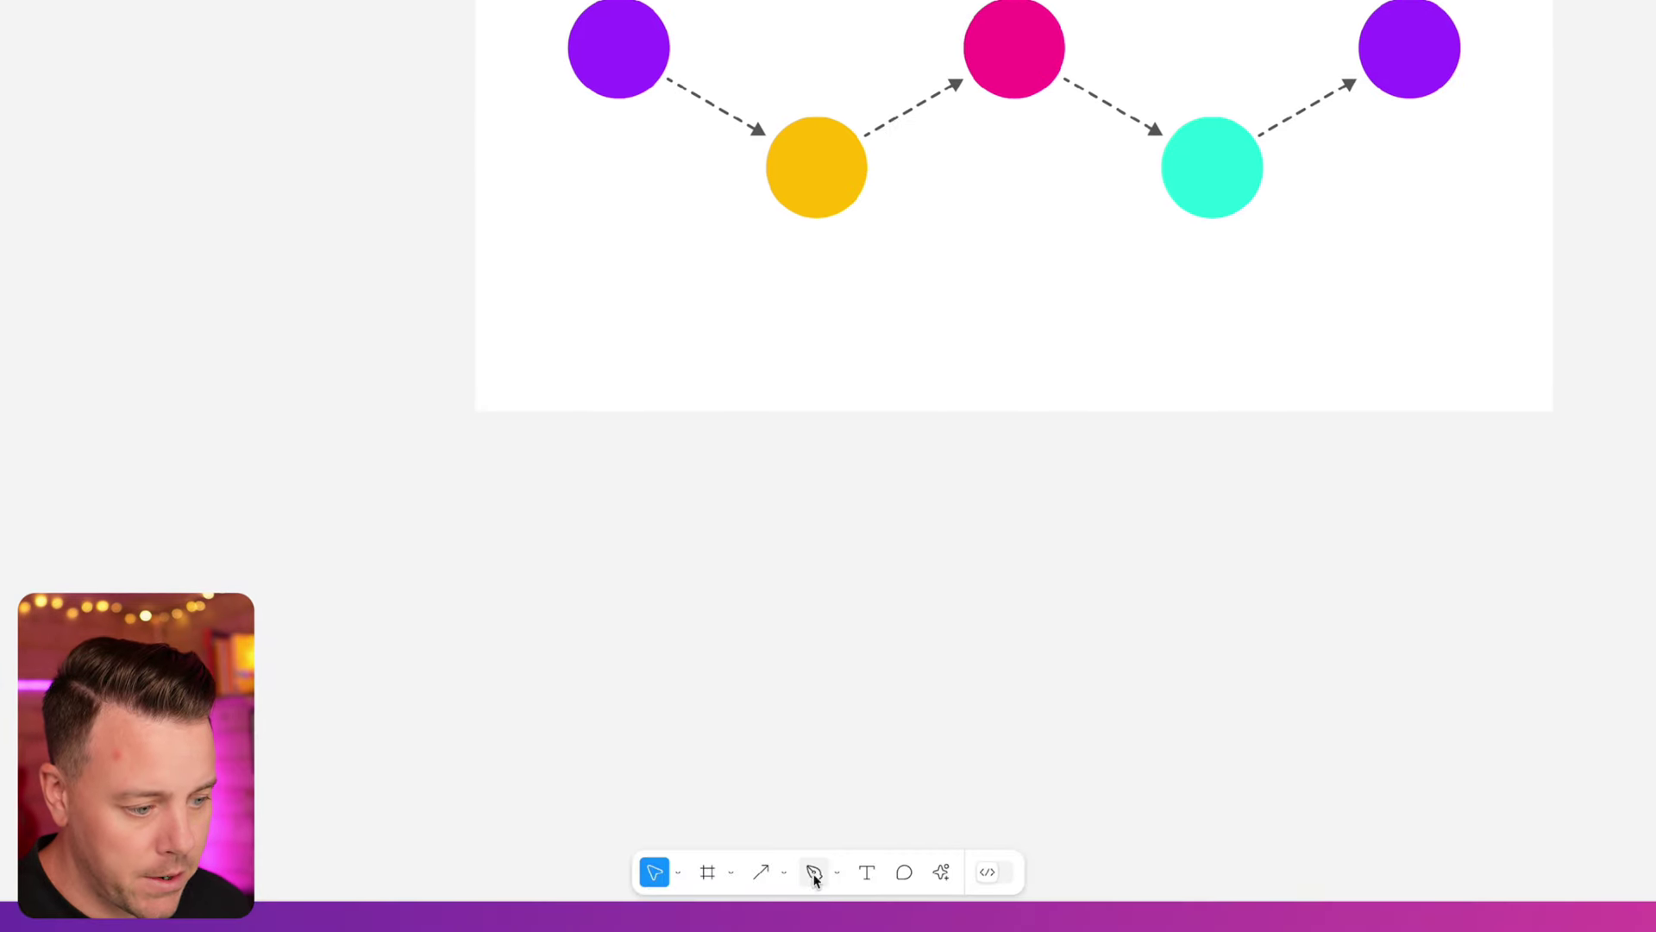
# - Draw a U-shaped Pen path about 443 × 65.5 from below the turquoise circle across to below the yellow circle
pyautogui.click(815, 874)
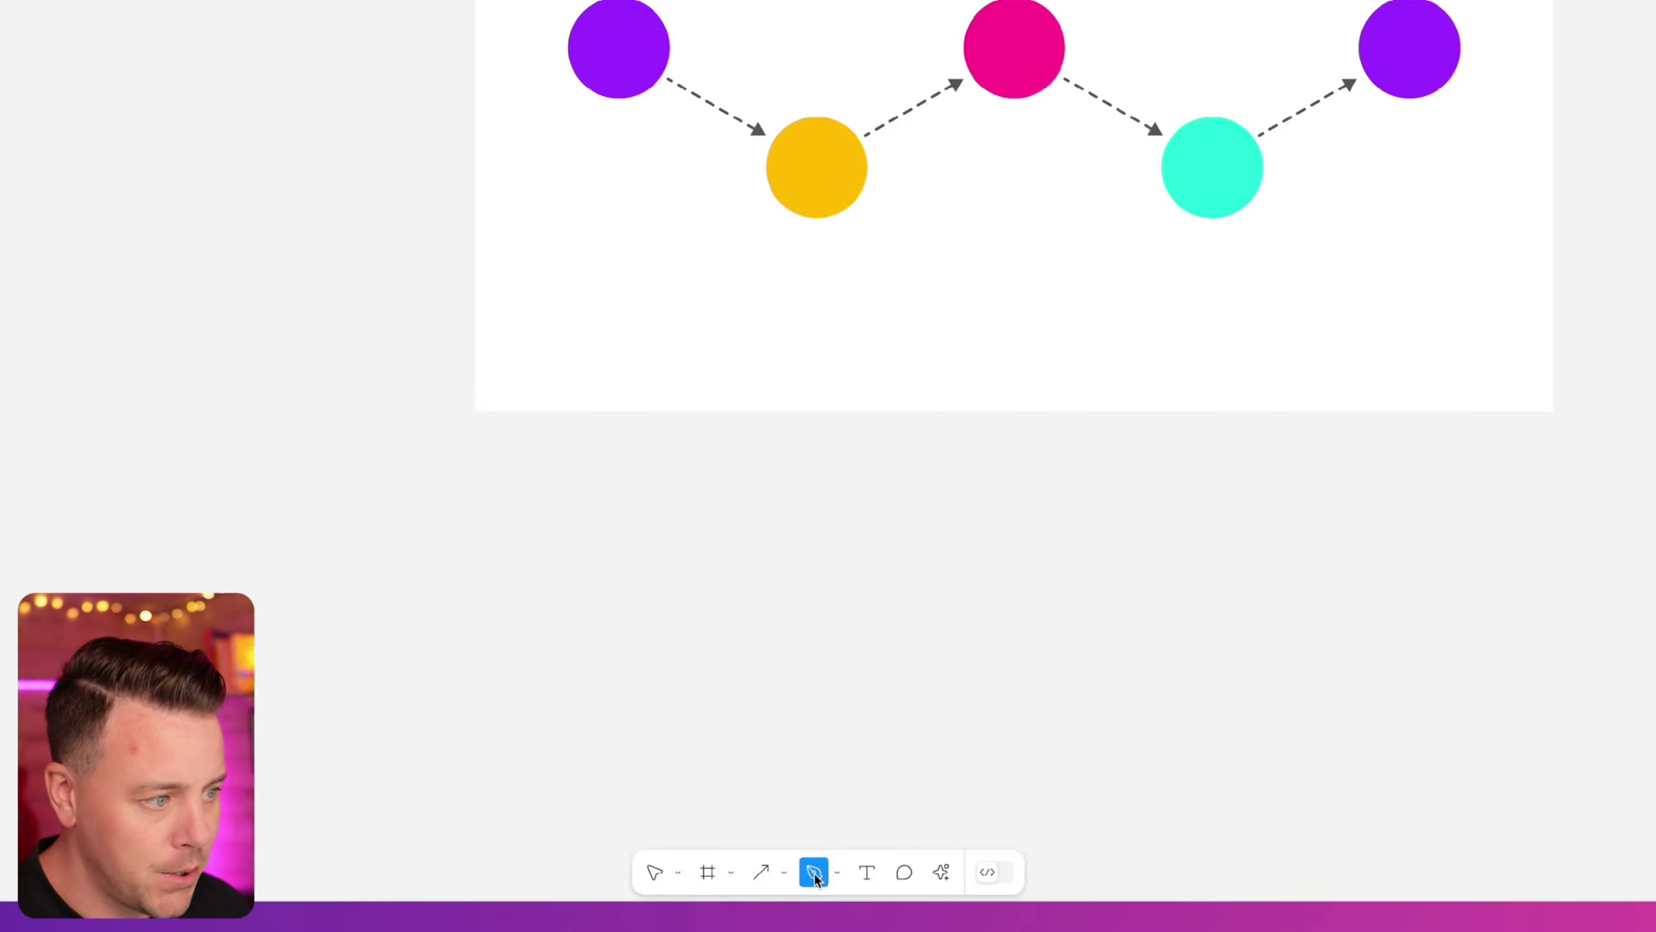
pyautogui.click(1212, 227)
pyautogui.click(1212, 286)
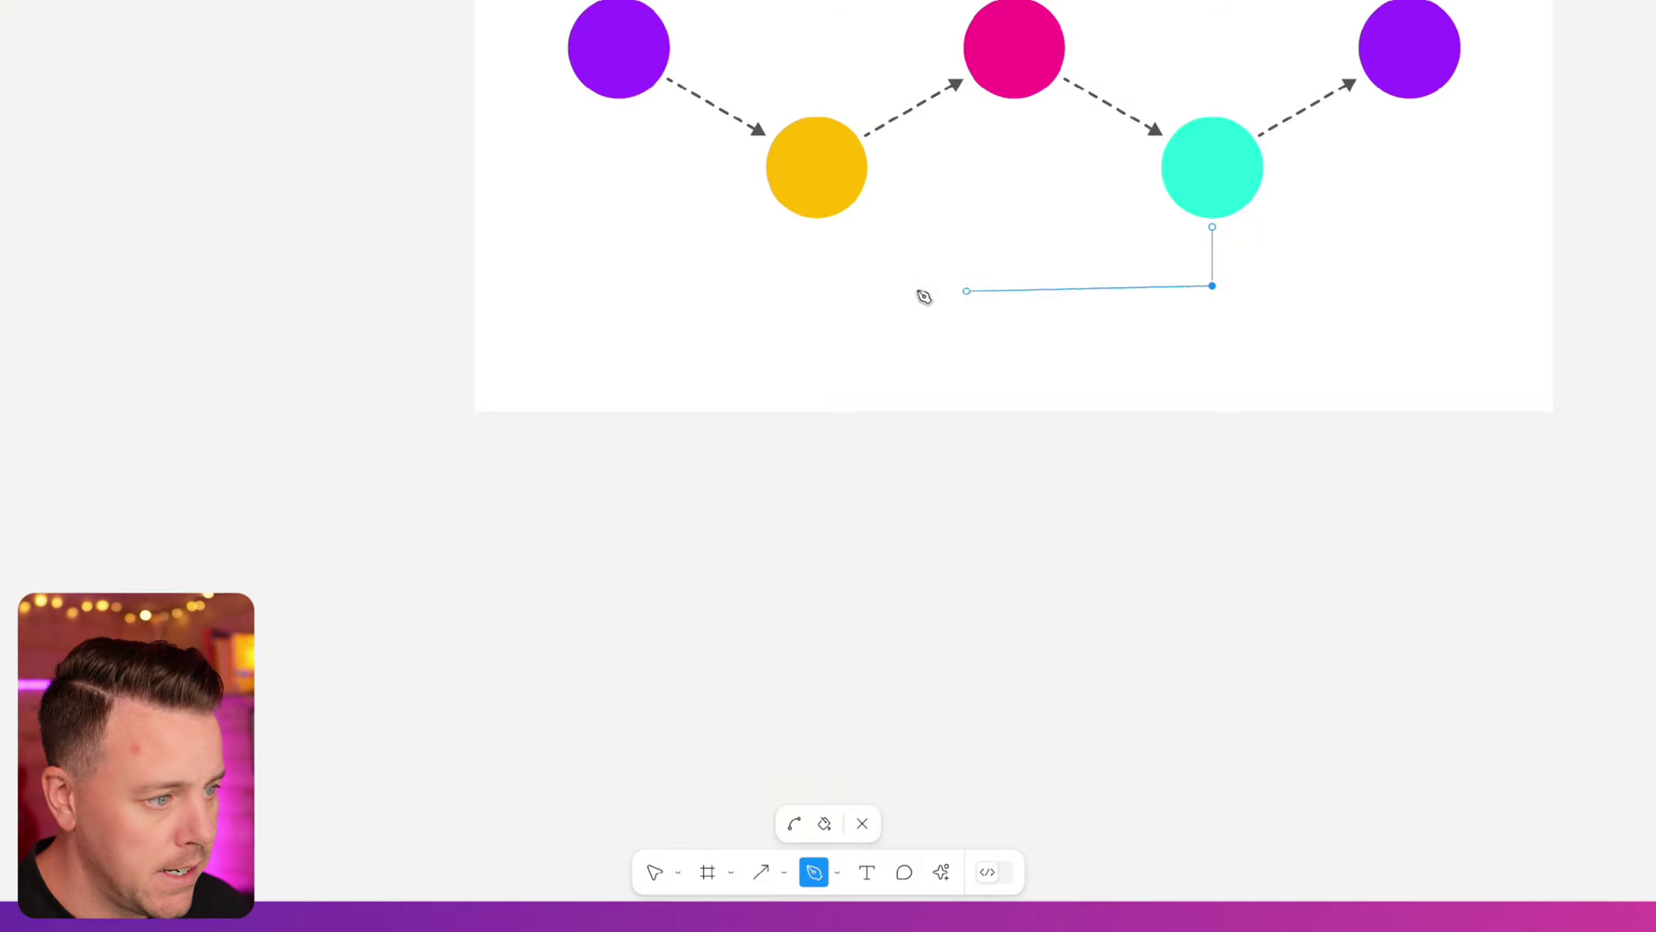
pyautogui.click(815, 285)
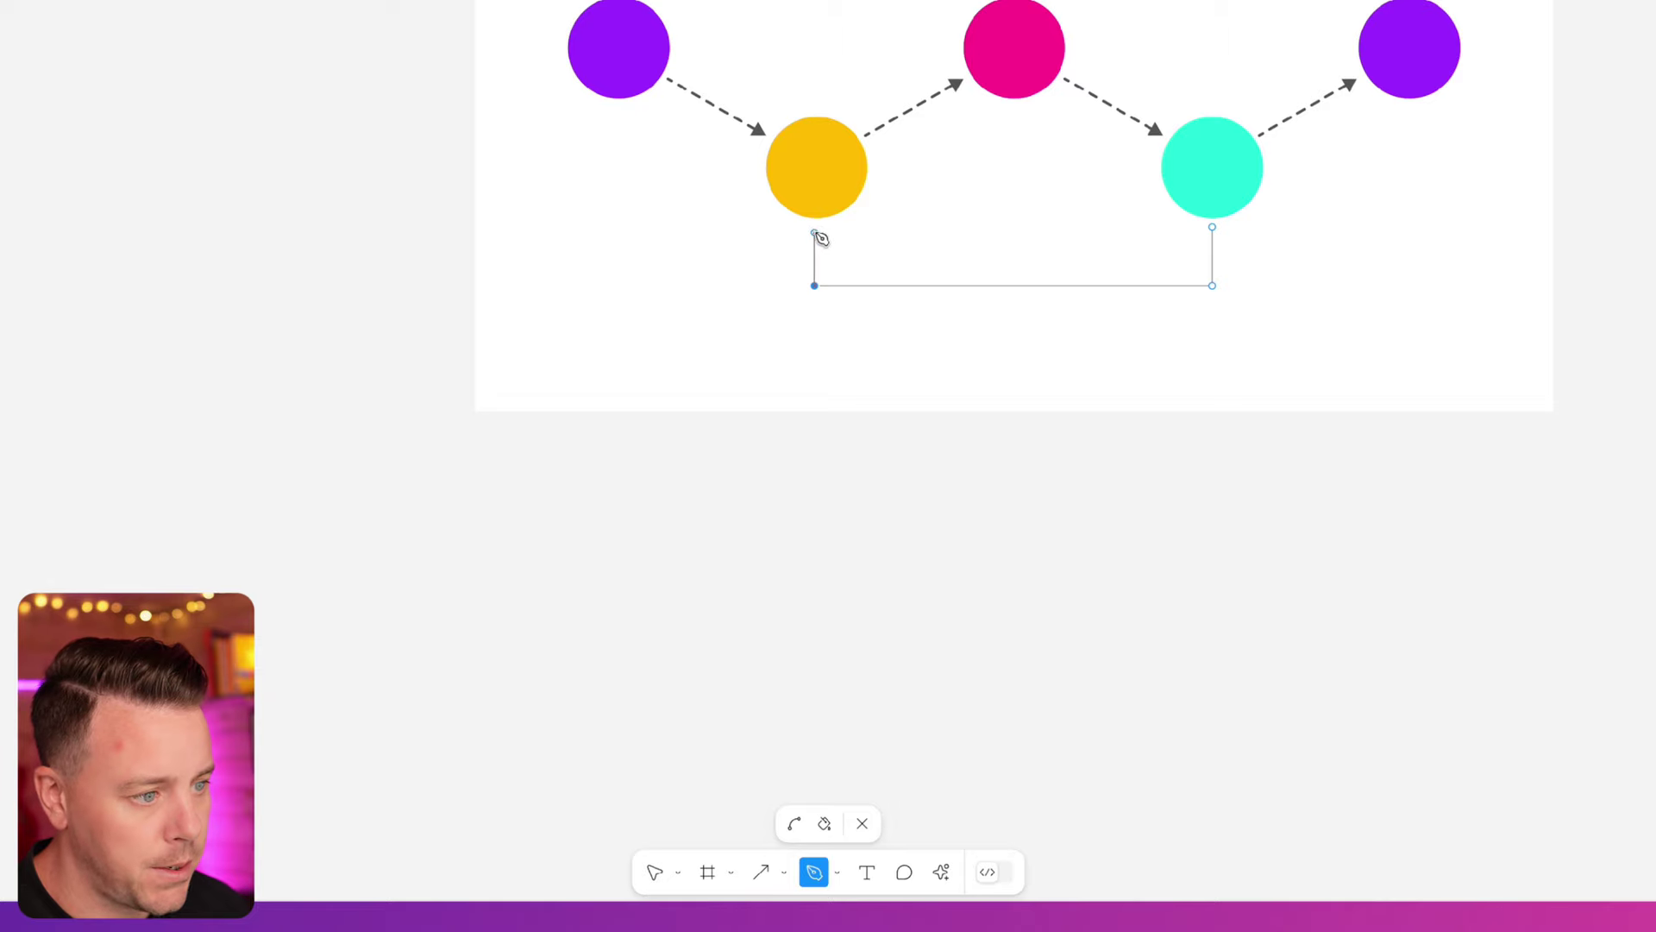
pyautogui.click(815, 227)
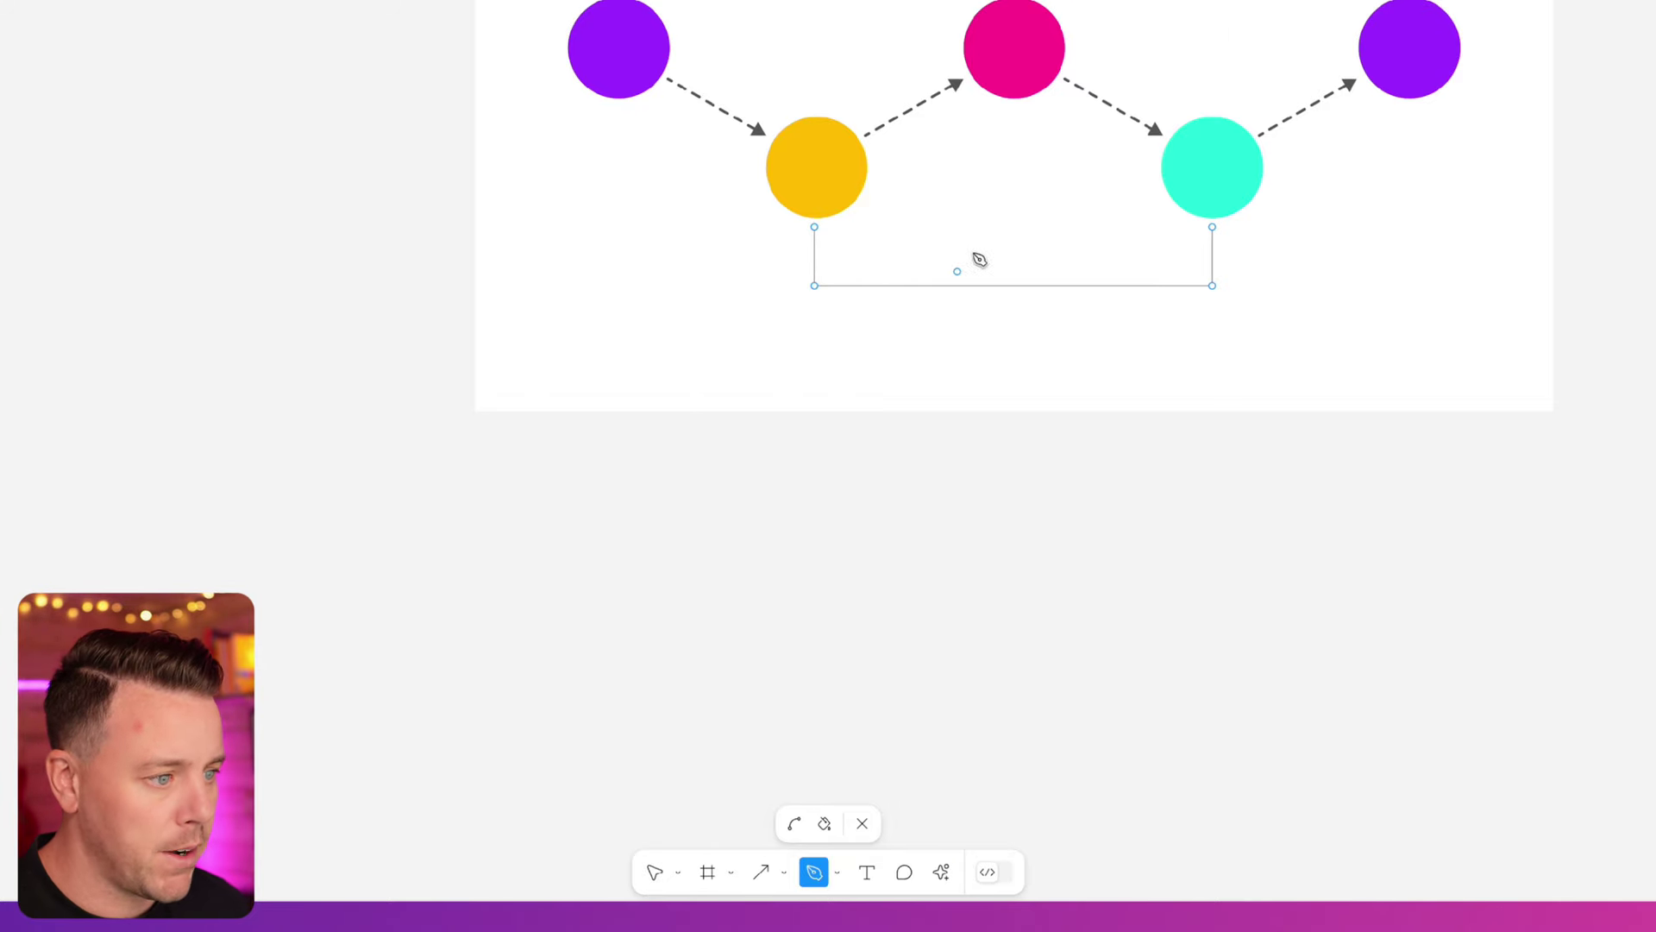
pyautogui.press('Escape')
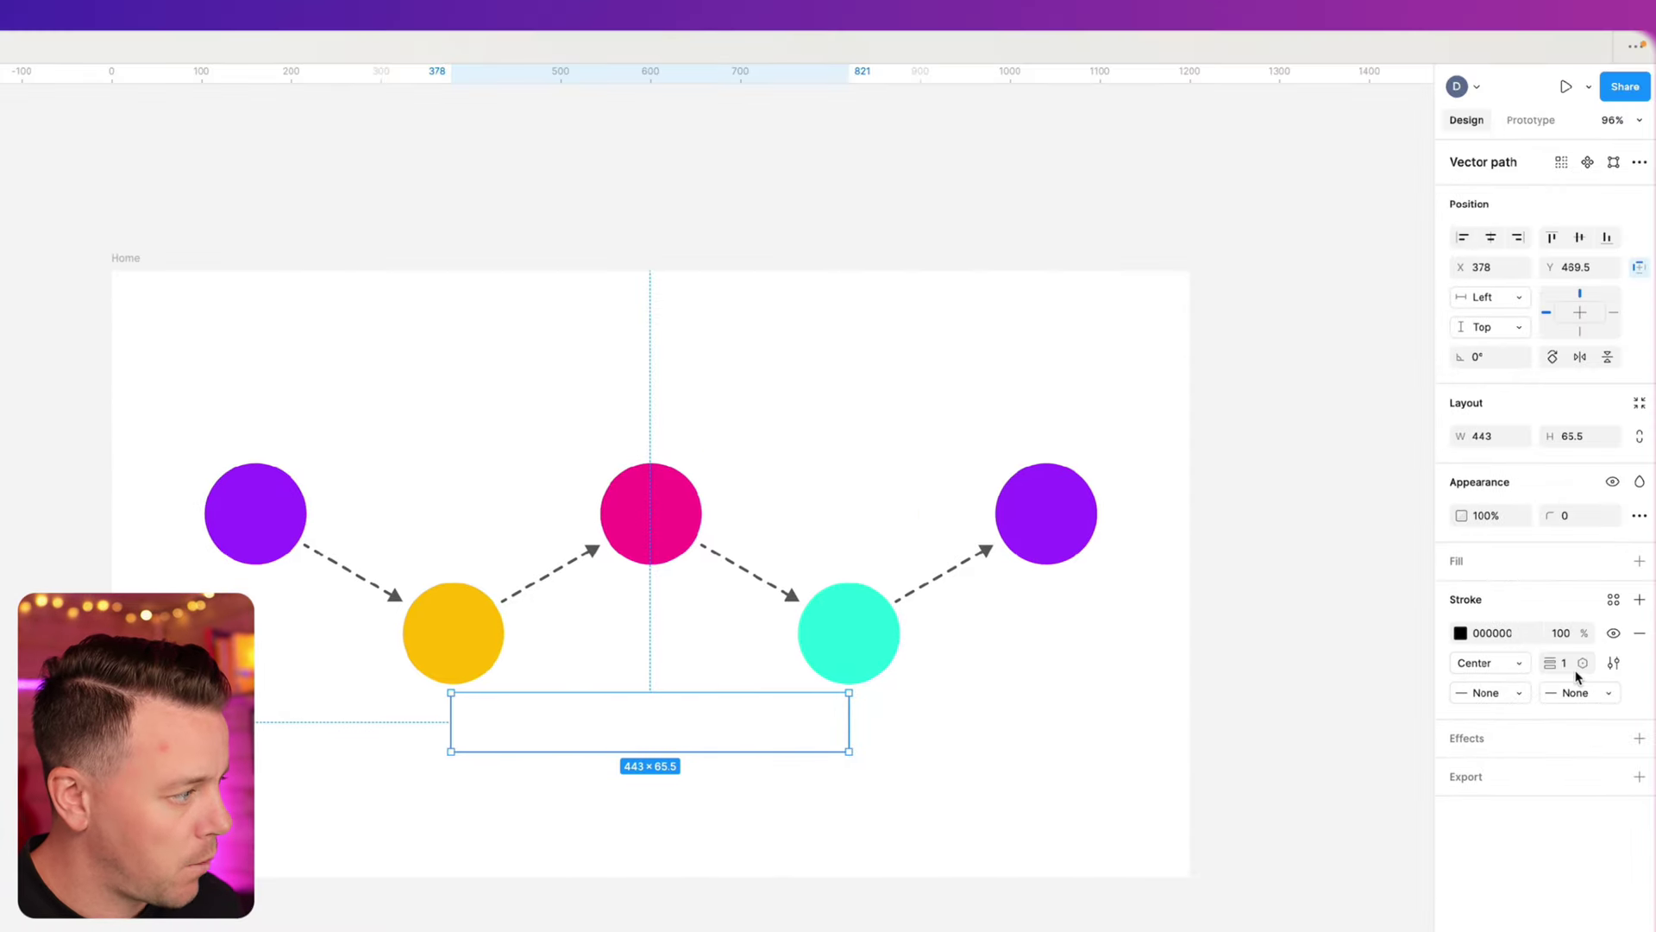
# - Set the U-shaped path's stroke weight to 3 and make it dashed with a dash length of 8 and round dash caps
pyautogui.write('3')
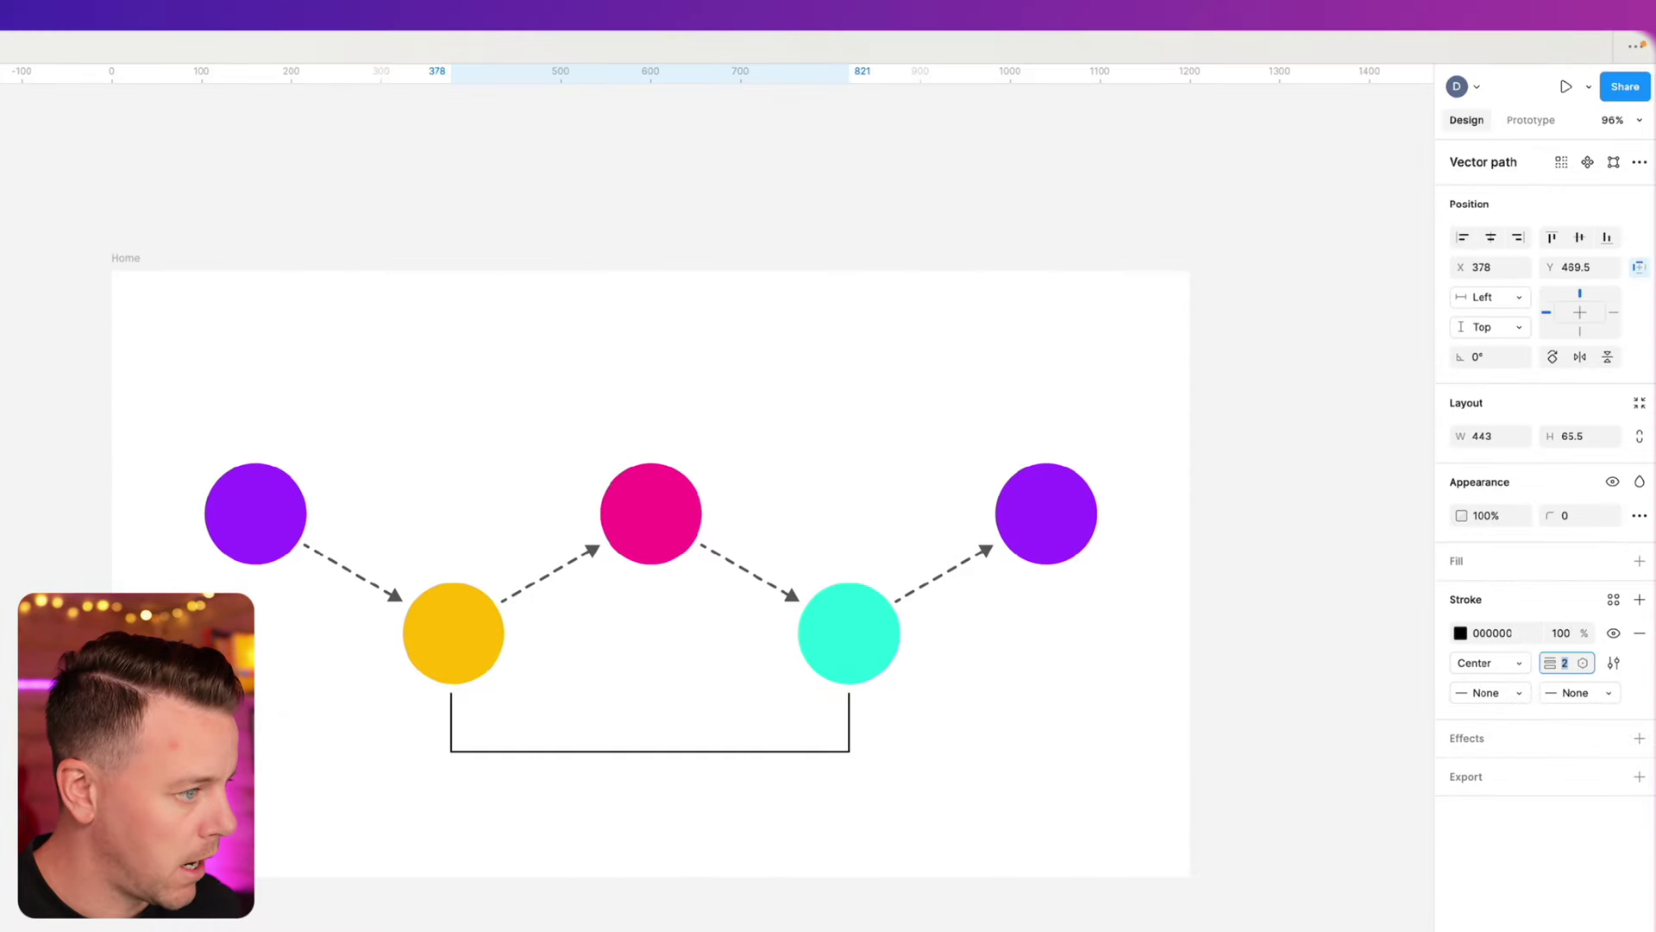
pyautogui.click(1613, 663)
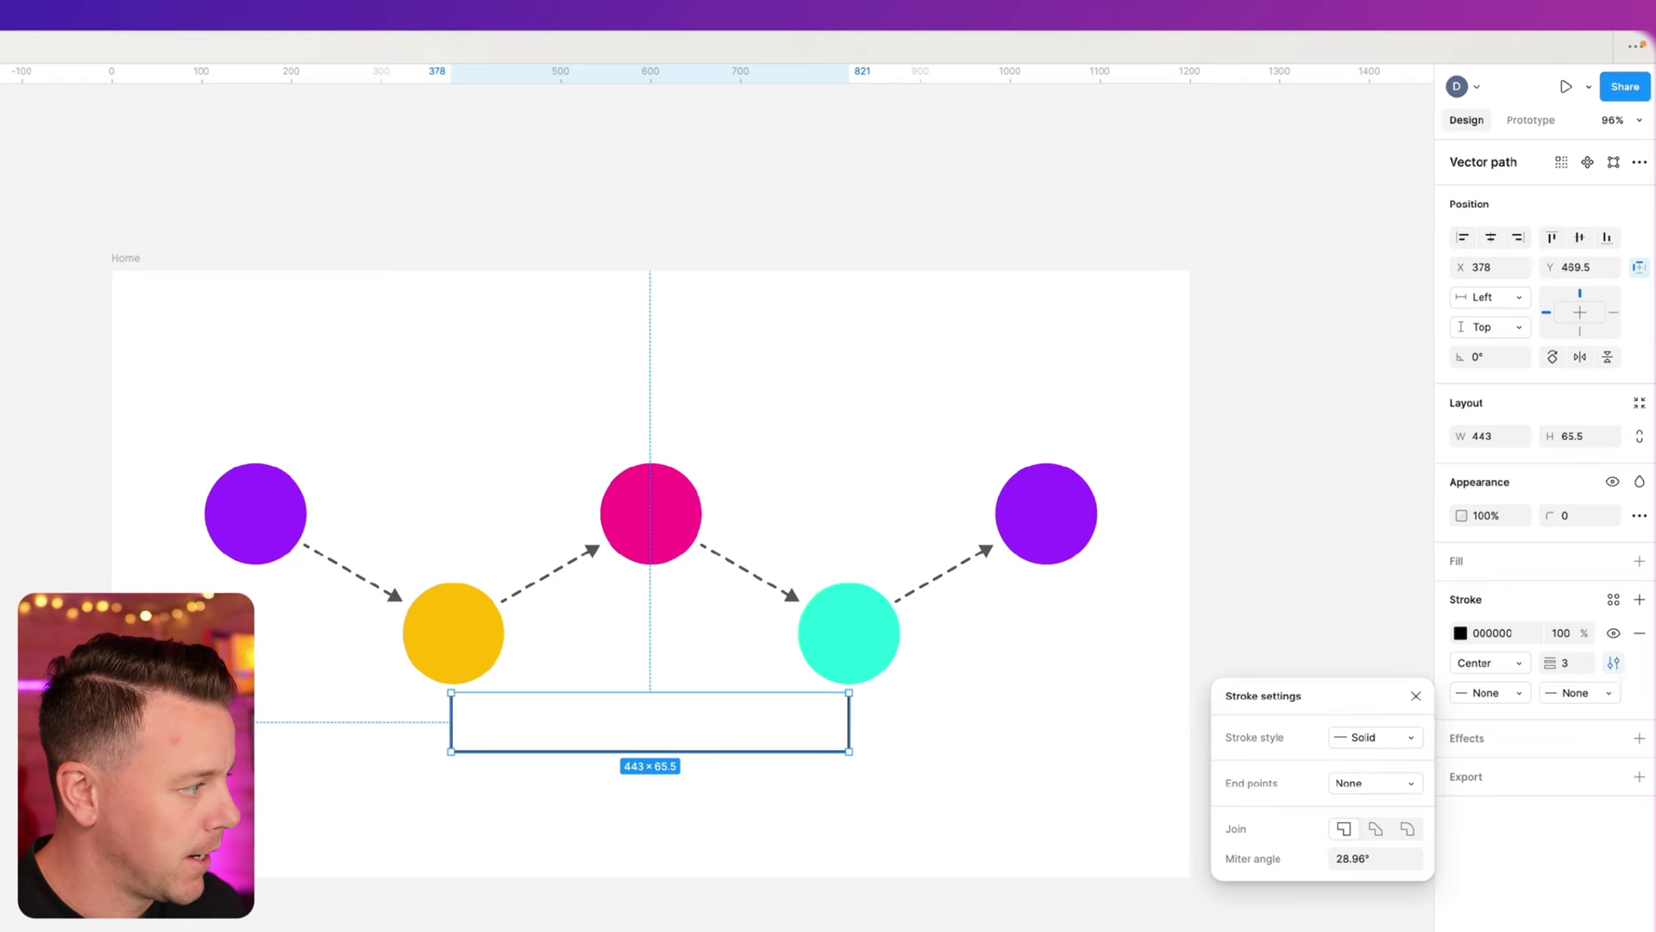
pyautogui.click(1410, 739)
pyautogui.click(1409, 758)
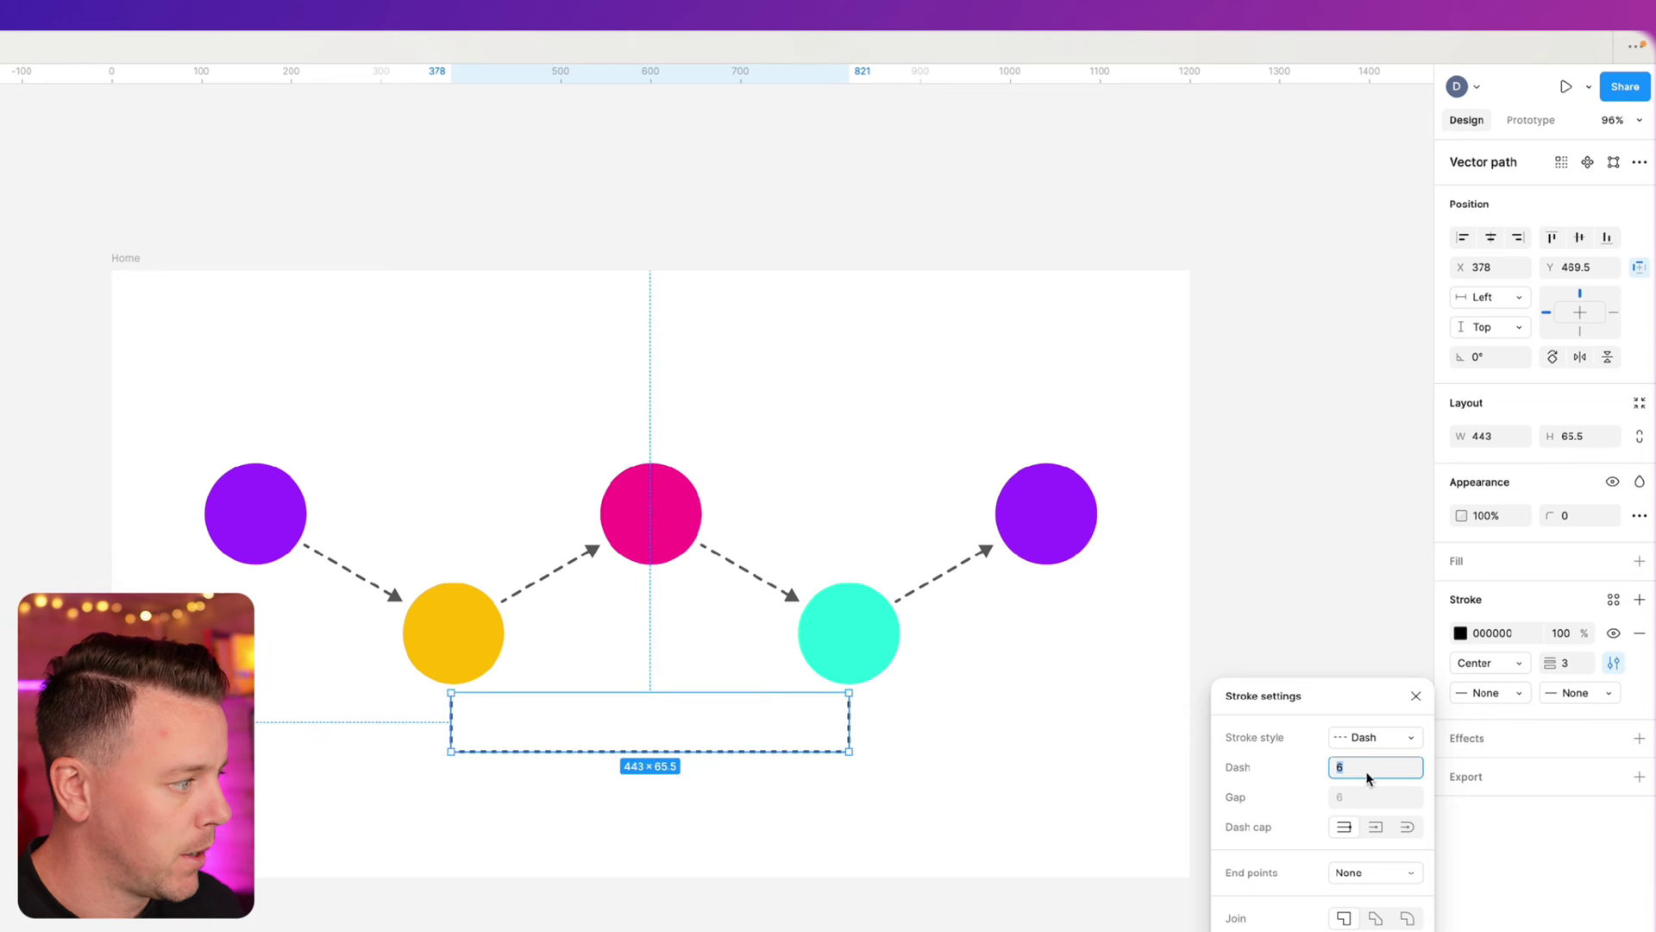
pyautogui.write('8')
pyautogui.press('Return')
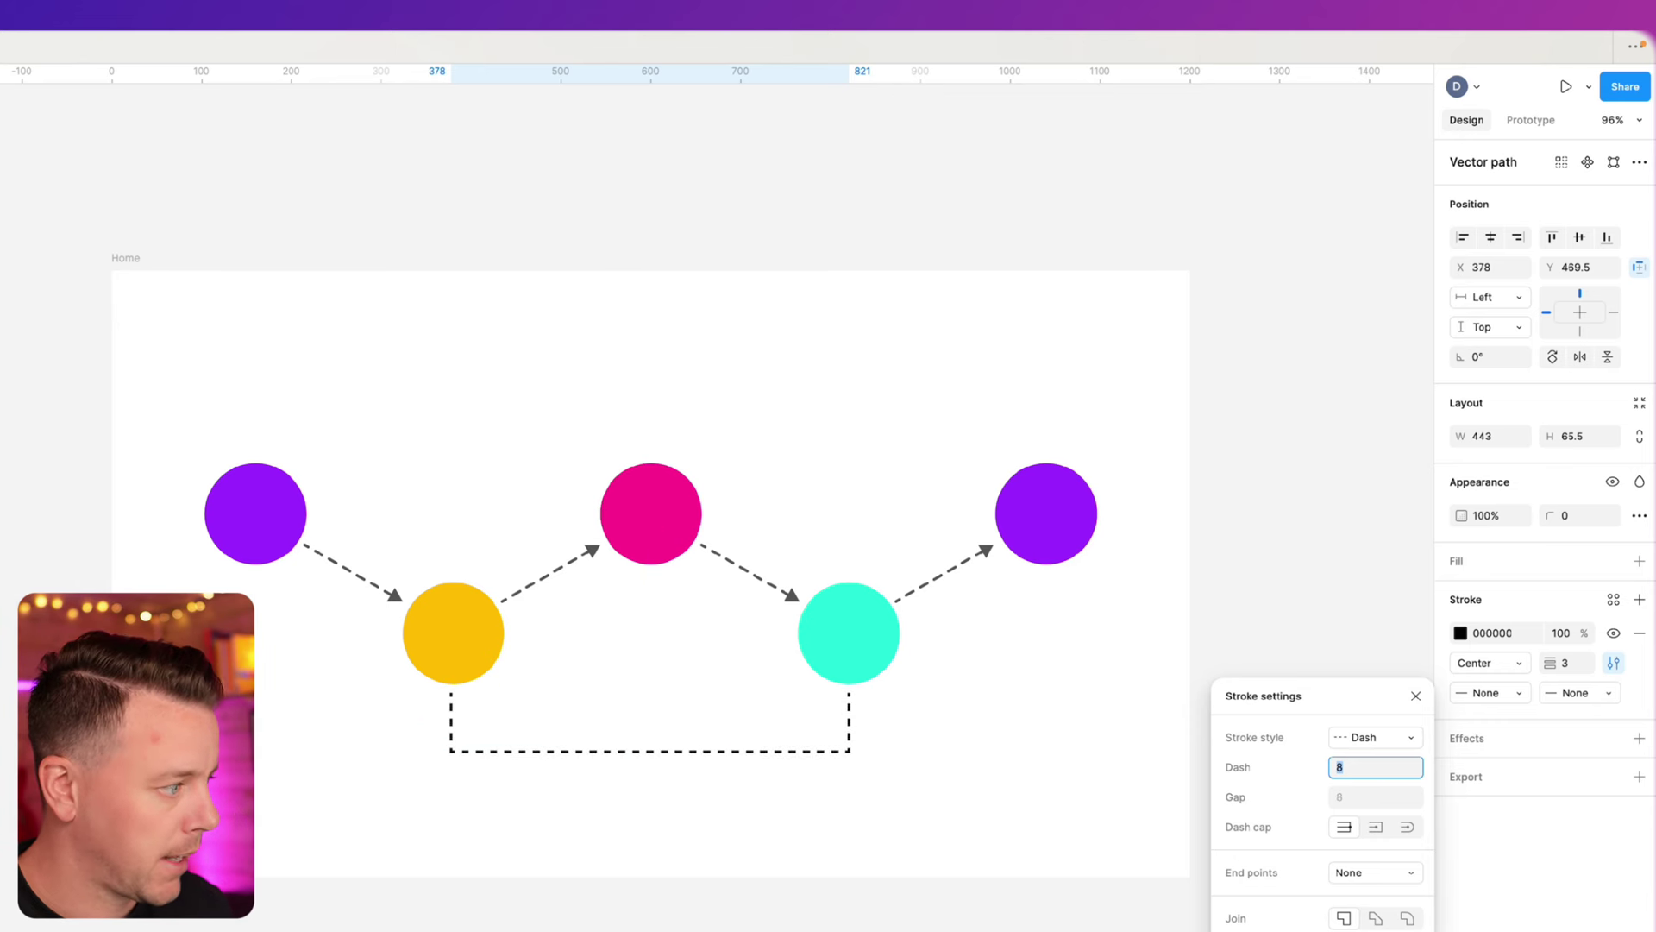
pyautogui.click(1407, 827)
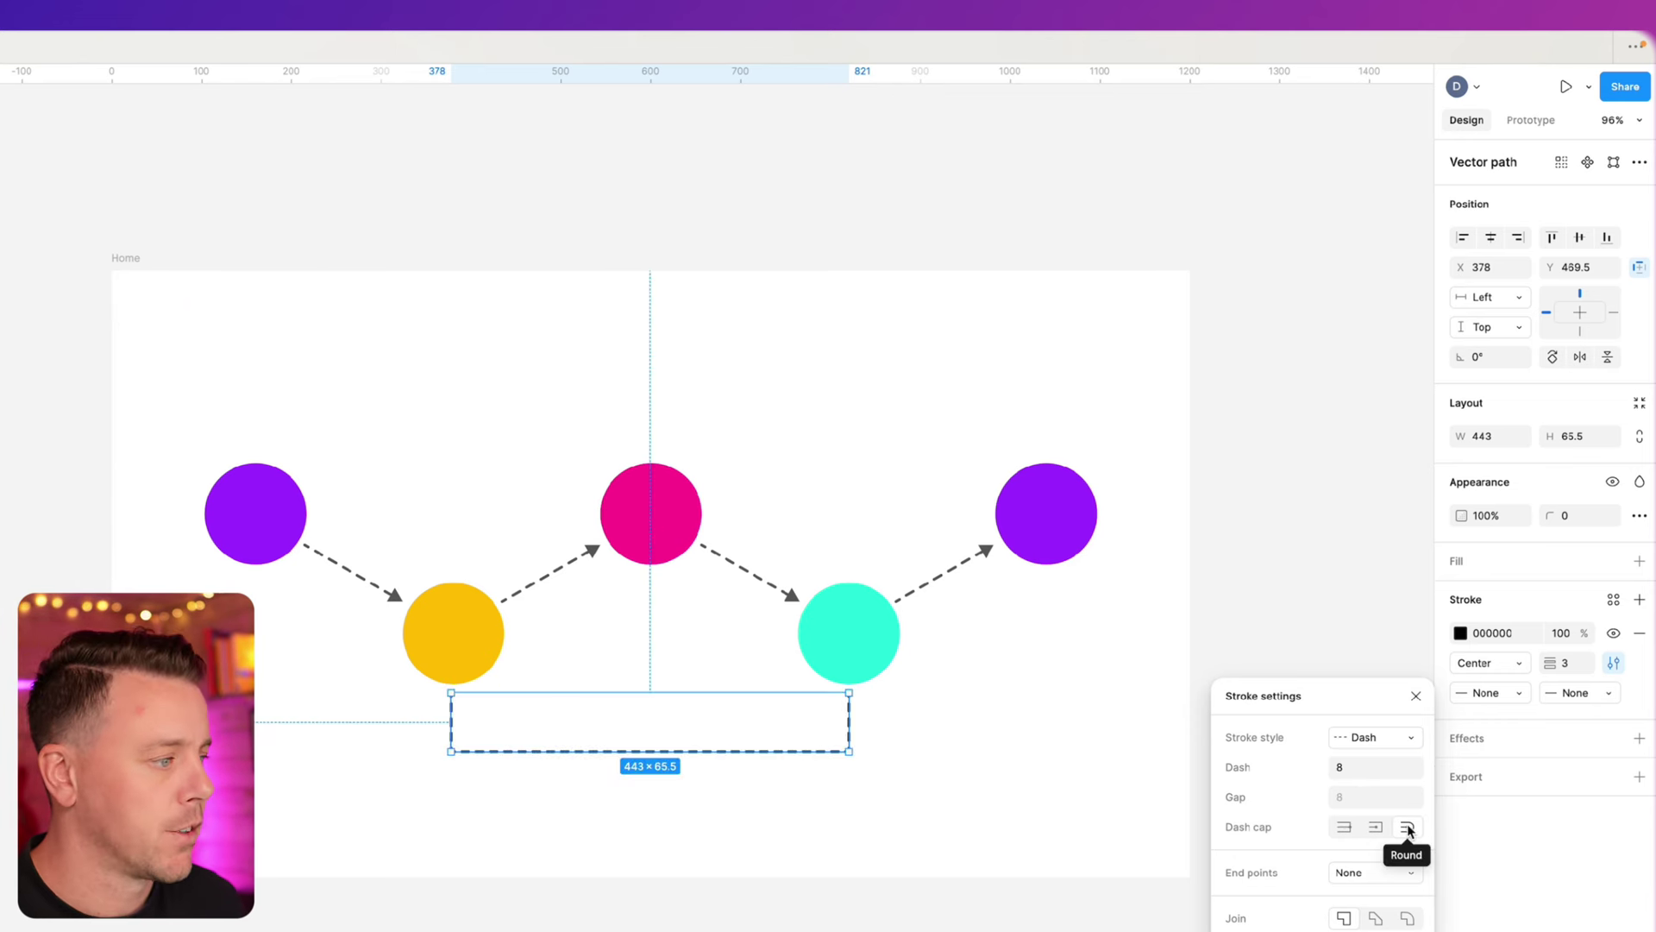
pyautogui.click(1128, 800)
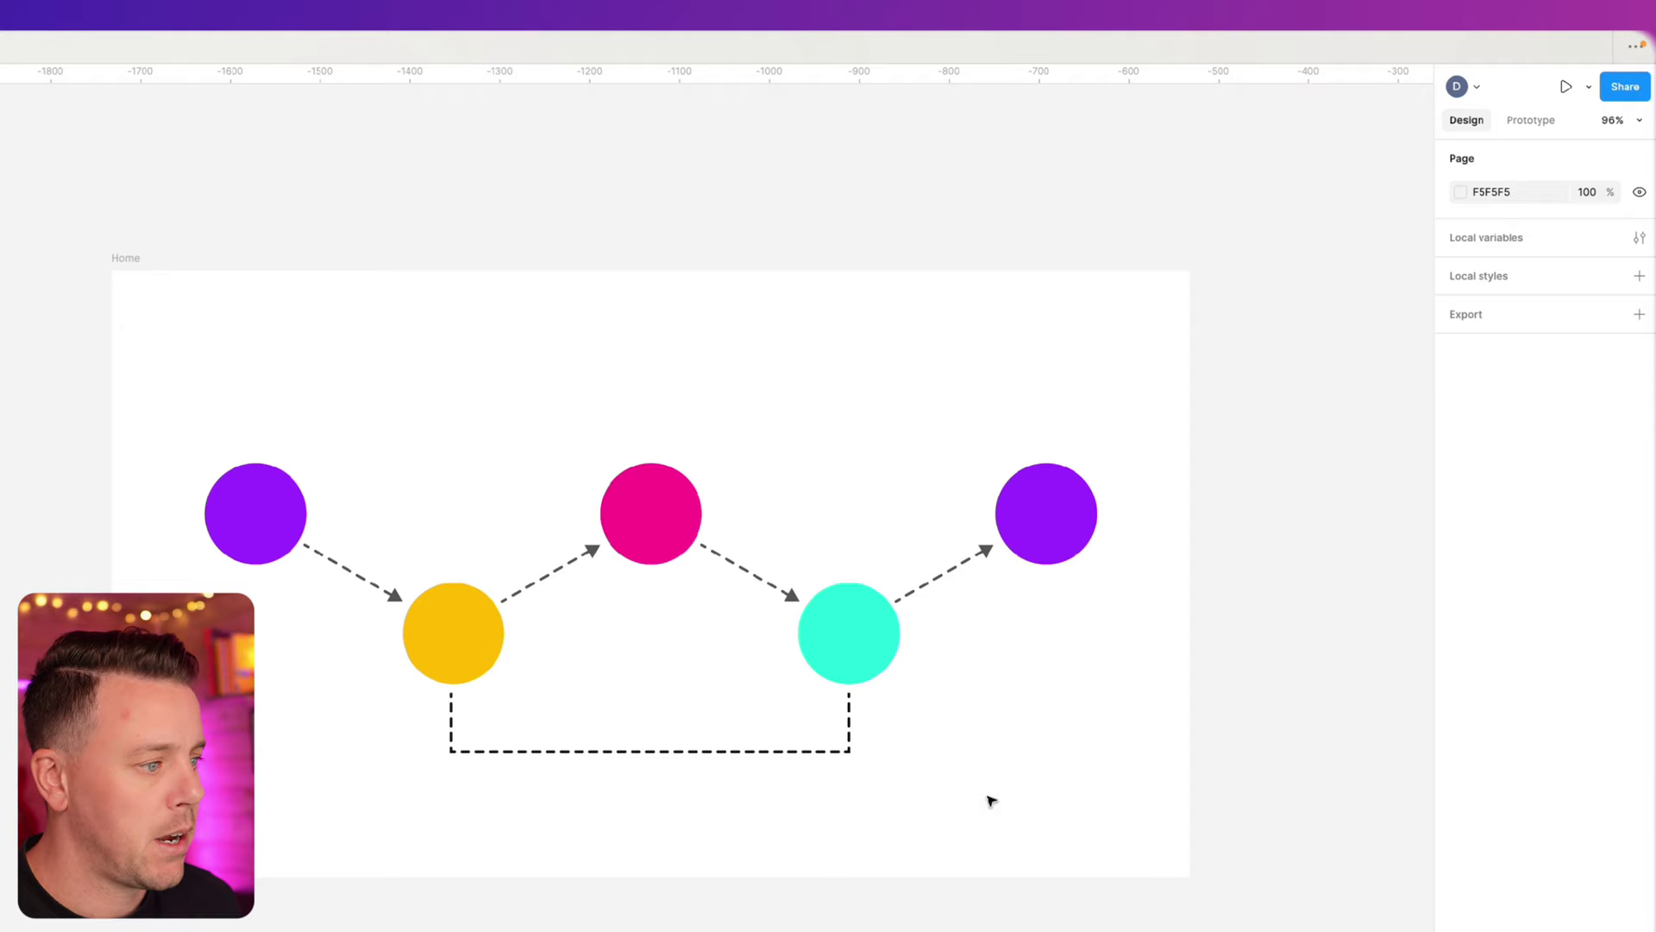
# - Round the corners of the U-shaped dashed path with a corner radius of 30
pyautogui.click(834, 754)
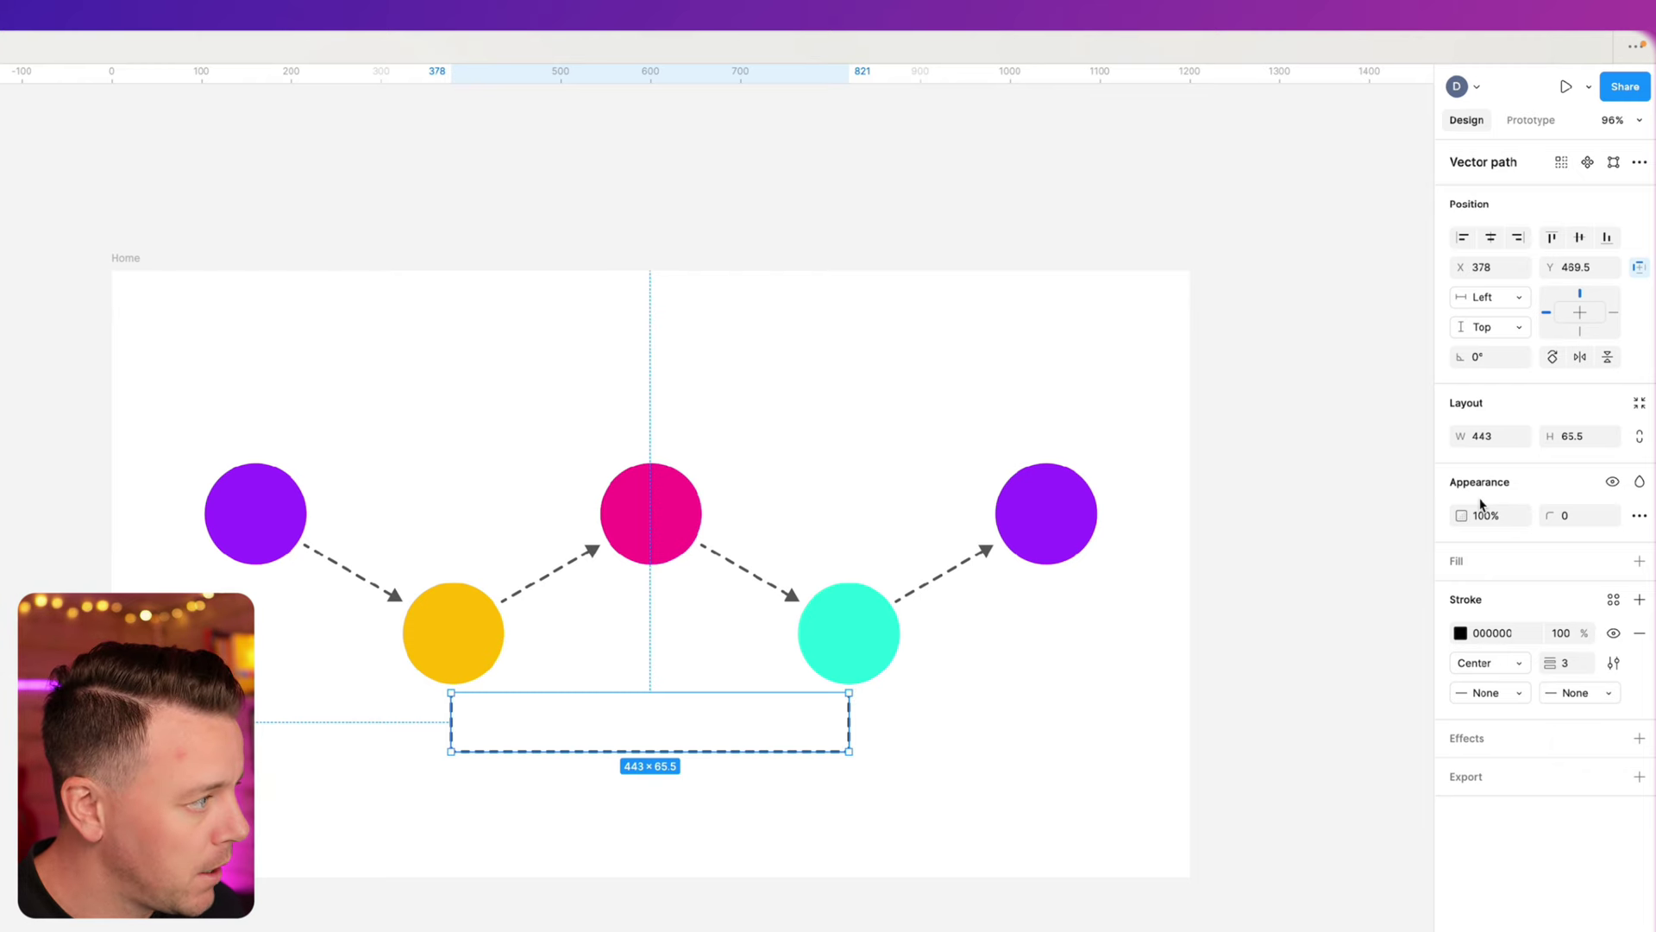
pyautogui.click(1576, 520)
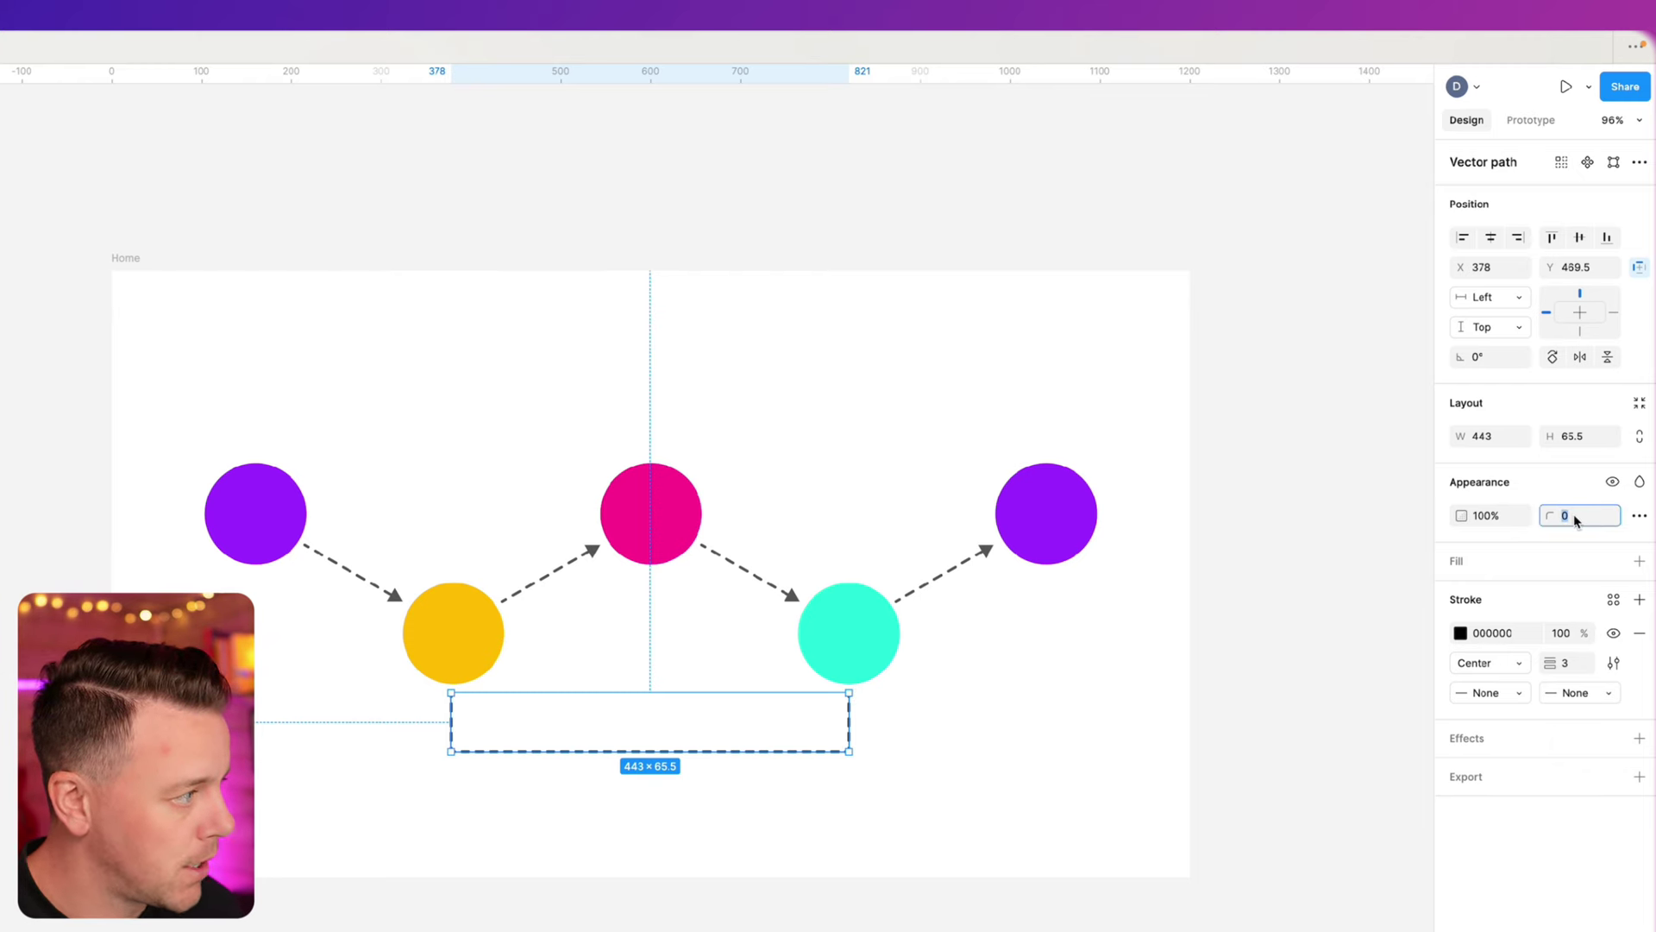
pyautogui.write('10')
pyautogui.press('Return')
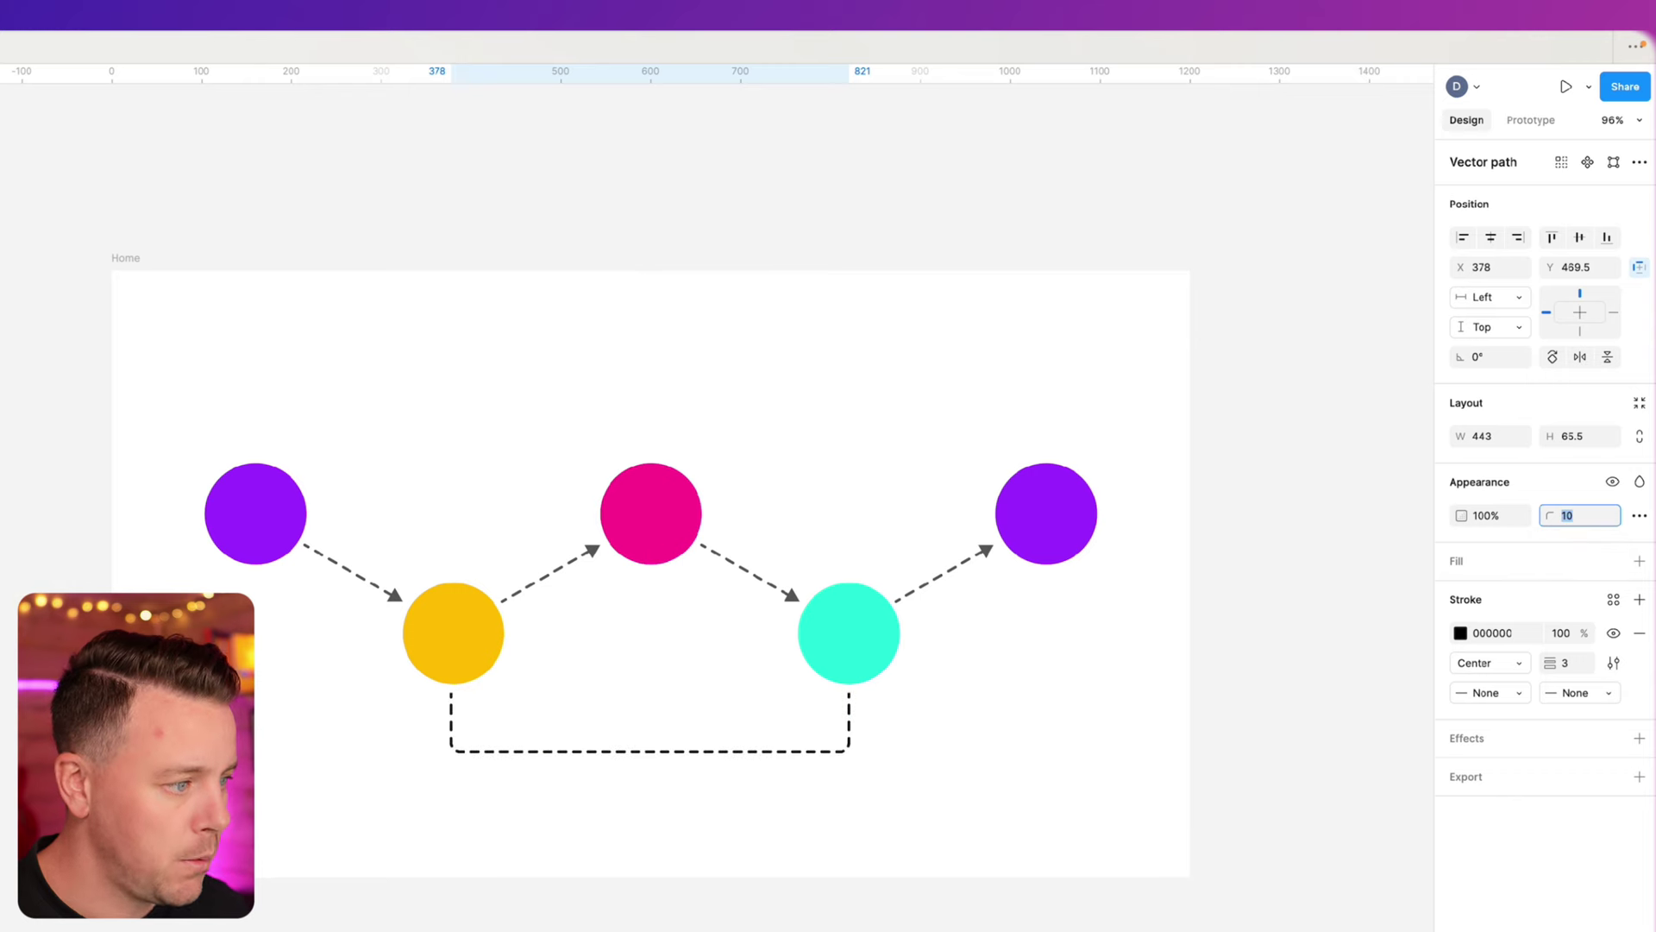
pyautogui.write('30')
pyautogui.press('Return')
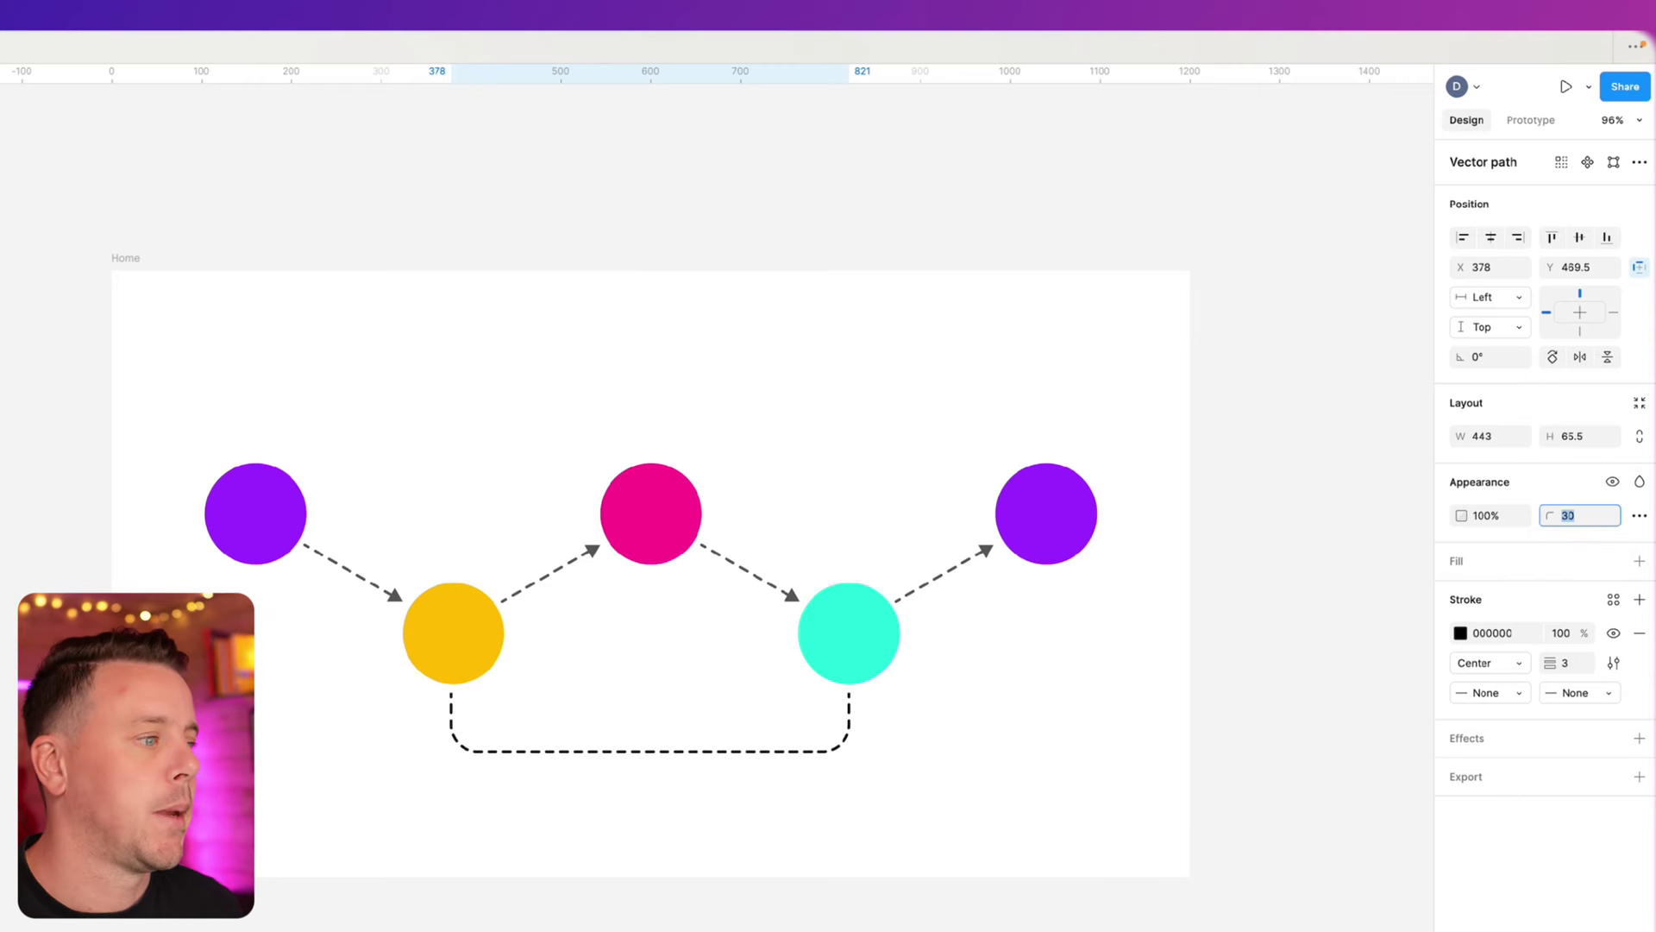
# - Give the U-shaped path a triangle arrow start point beneath the yellow circle and a round end point beneath the turquoise one
pyautogui.click(1518, 699)
pyautogui.click(1519, 744)
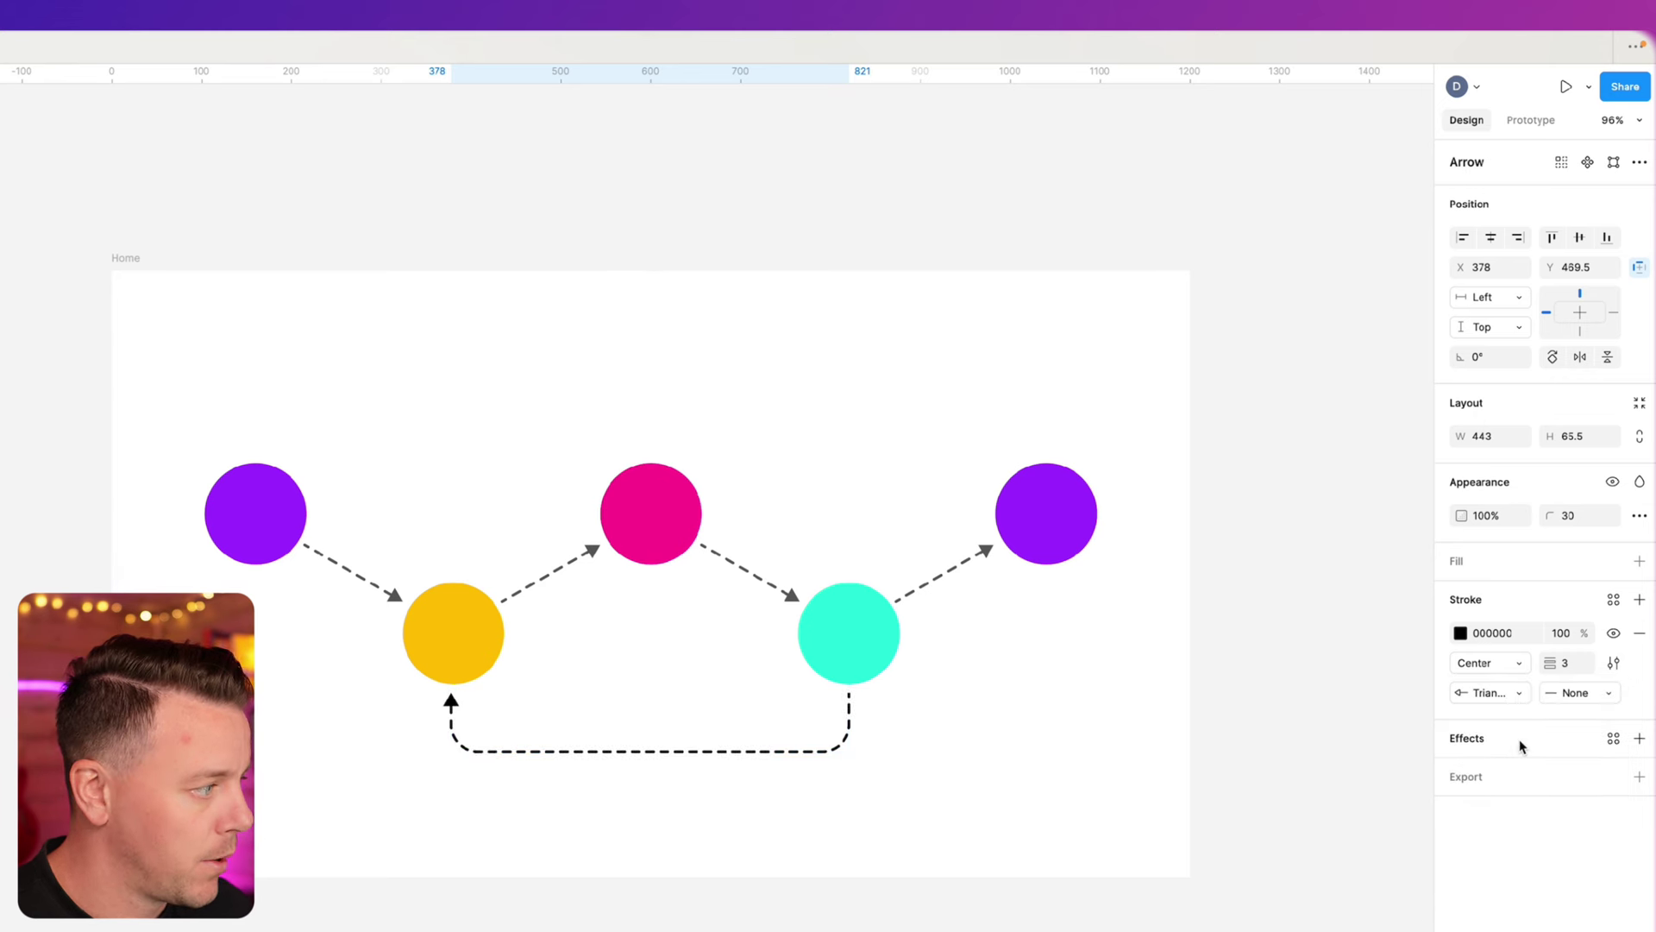
pyautogui.click(1585, 688)
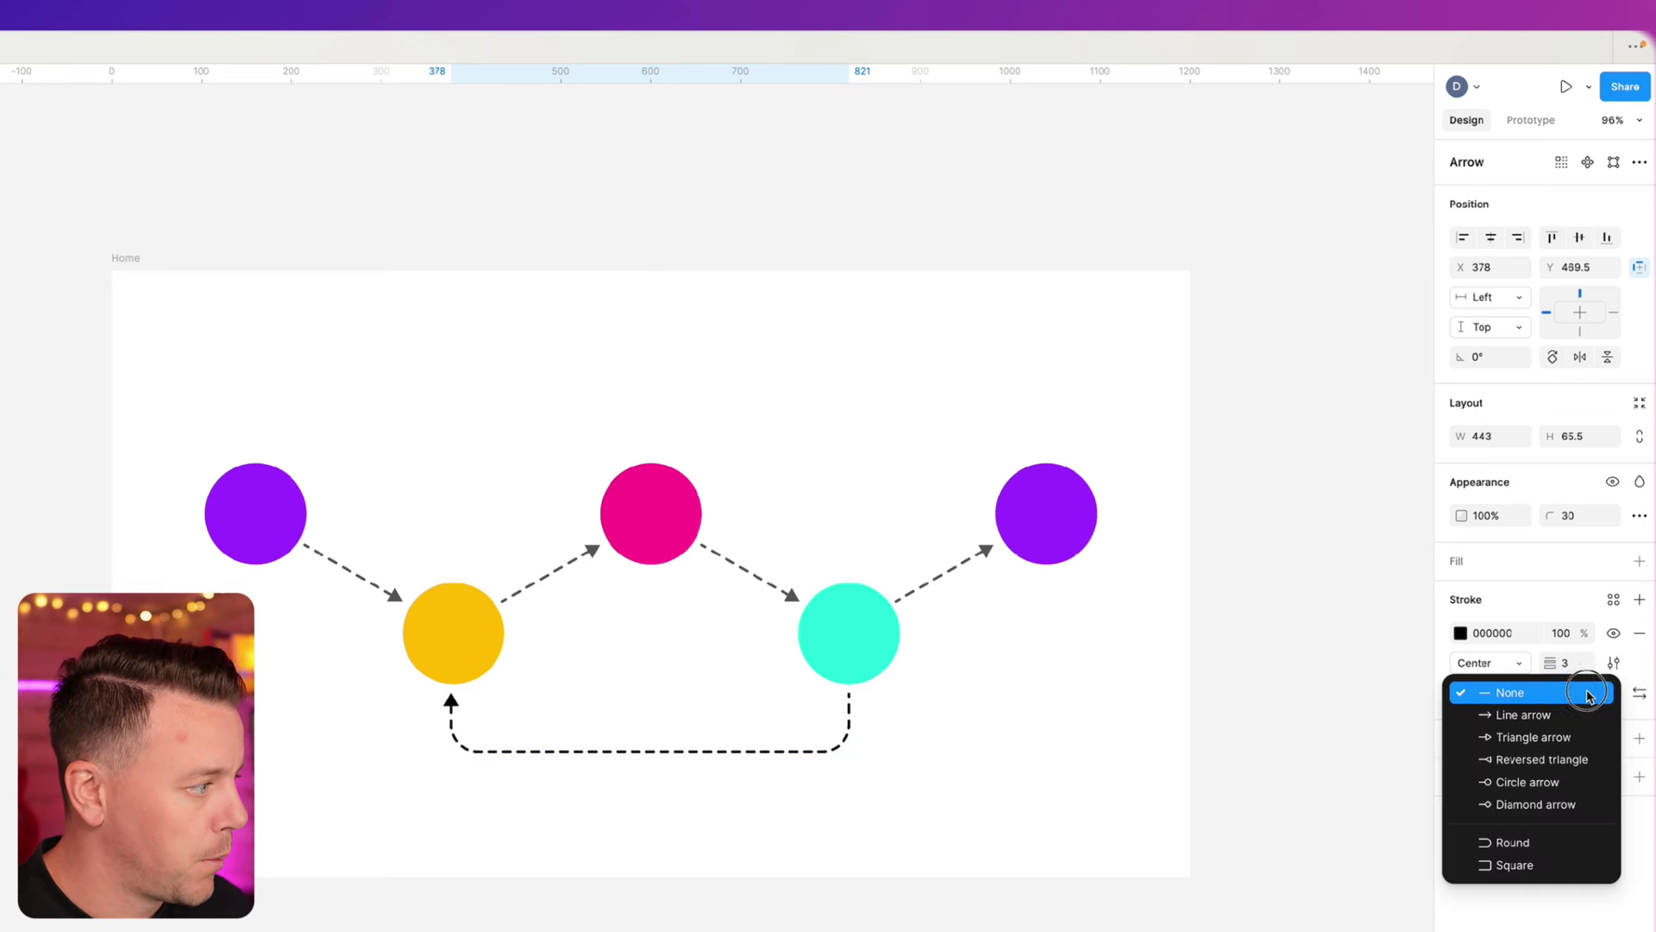
pyautogui.click(1521, 842)
# - Lighten the U-shaped connector's stroke color from black to a mid grey
pyautogui.click(1461, 632)
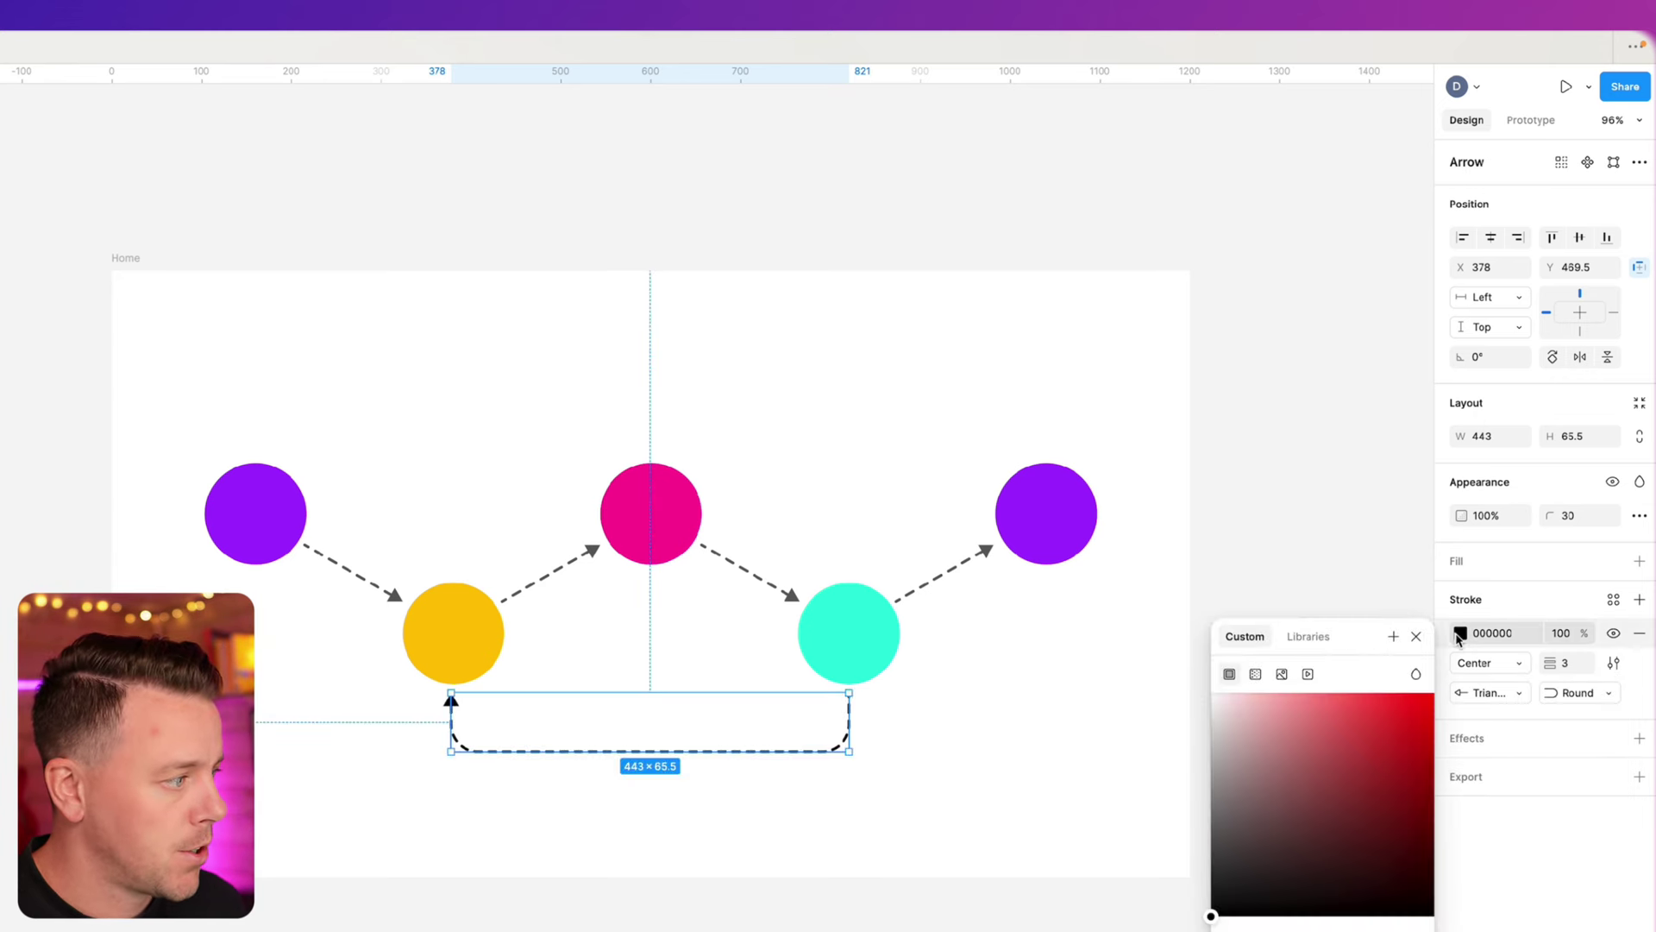
pyautogui.moveTo(1221, 747); pyautogui.dragTo(1211, 779)
pyautogui.click(1018, 830)
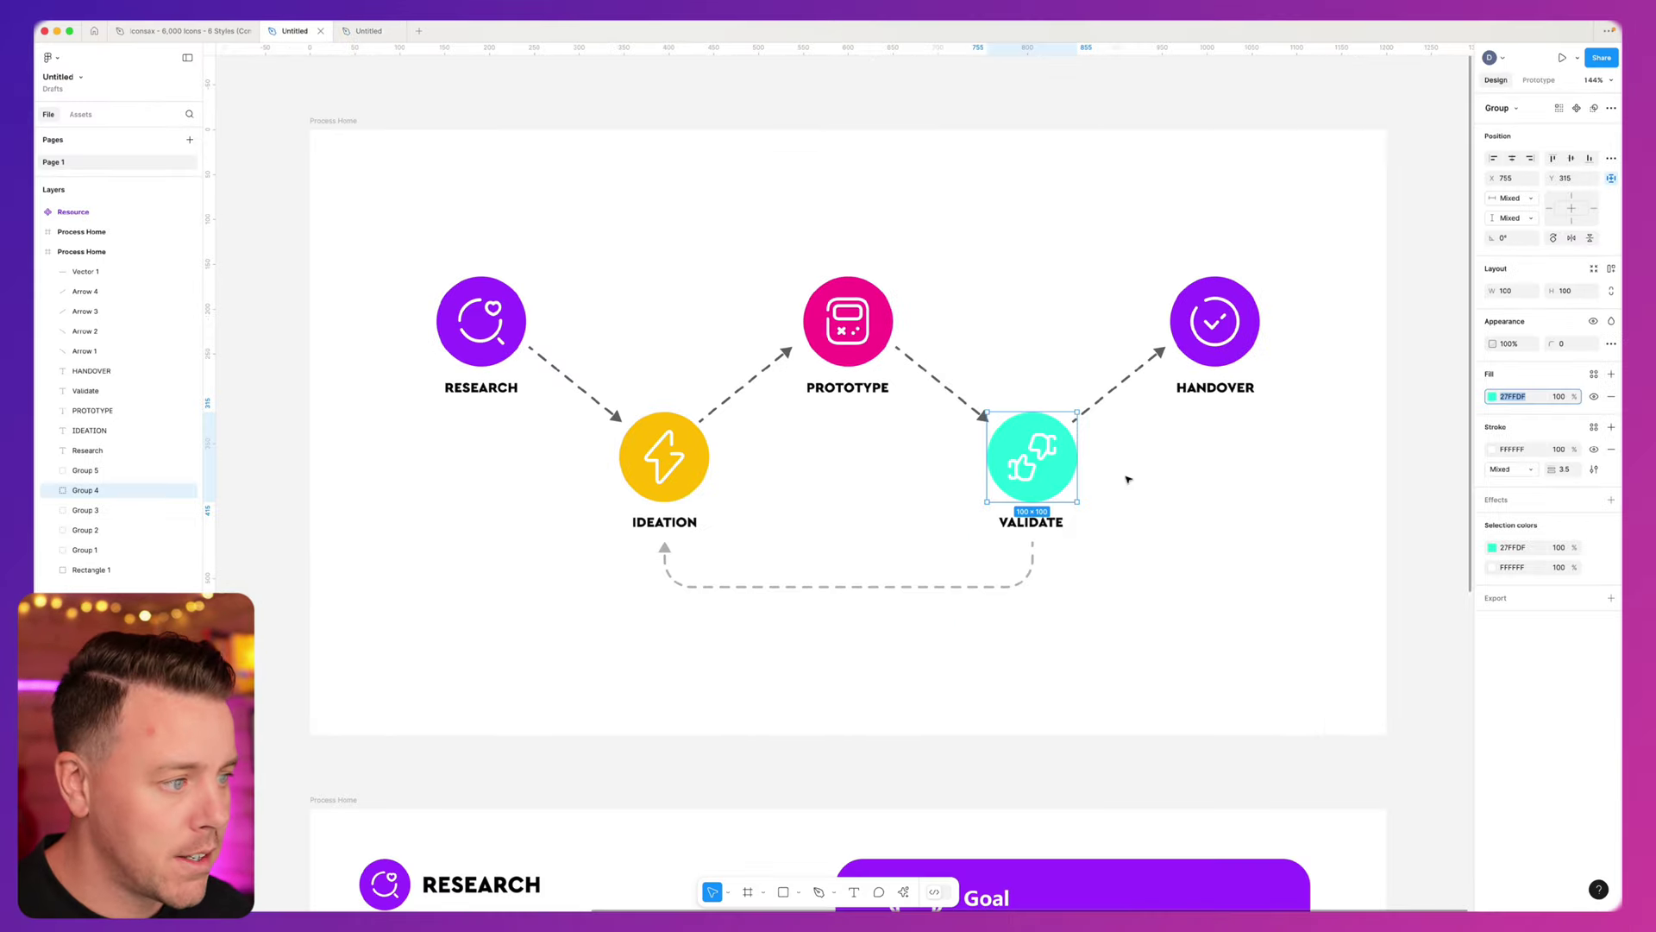
# - Review the finished process diagram for reference and browse the broken-style icon categories in the Iconsax library file
pyautogui.click(1222, 540)
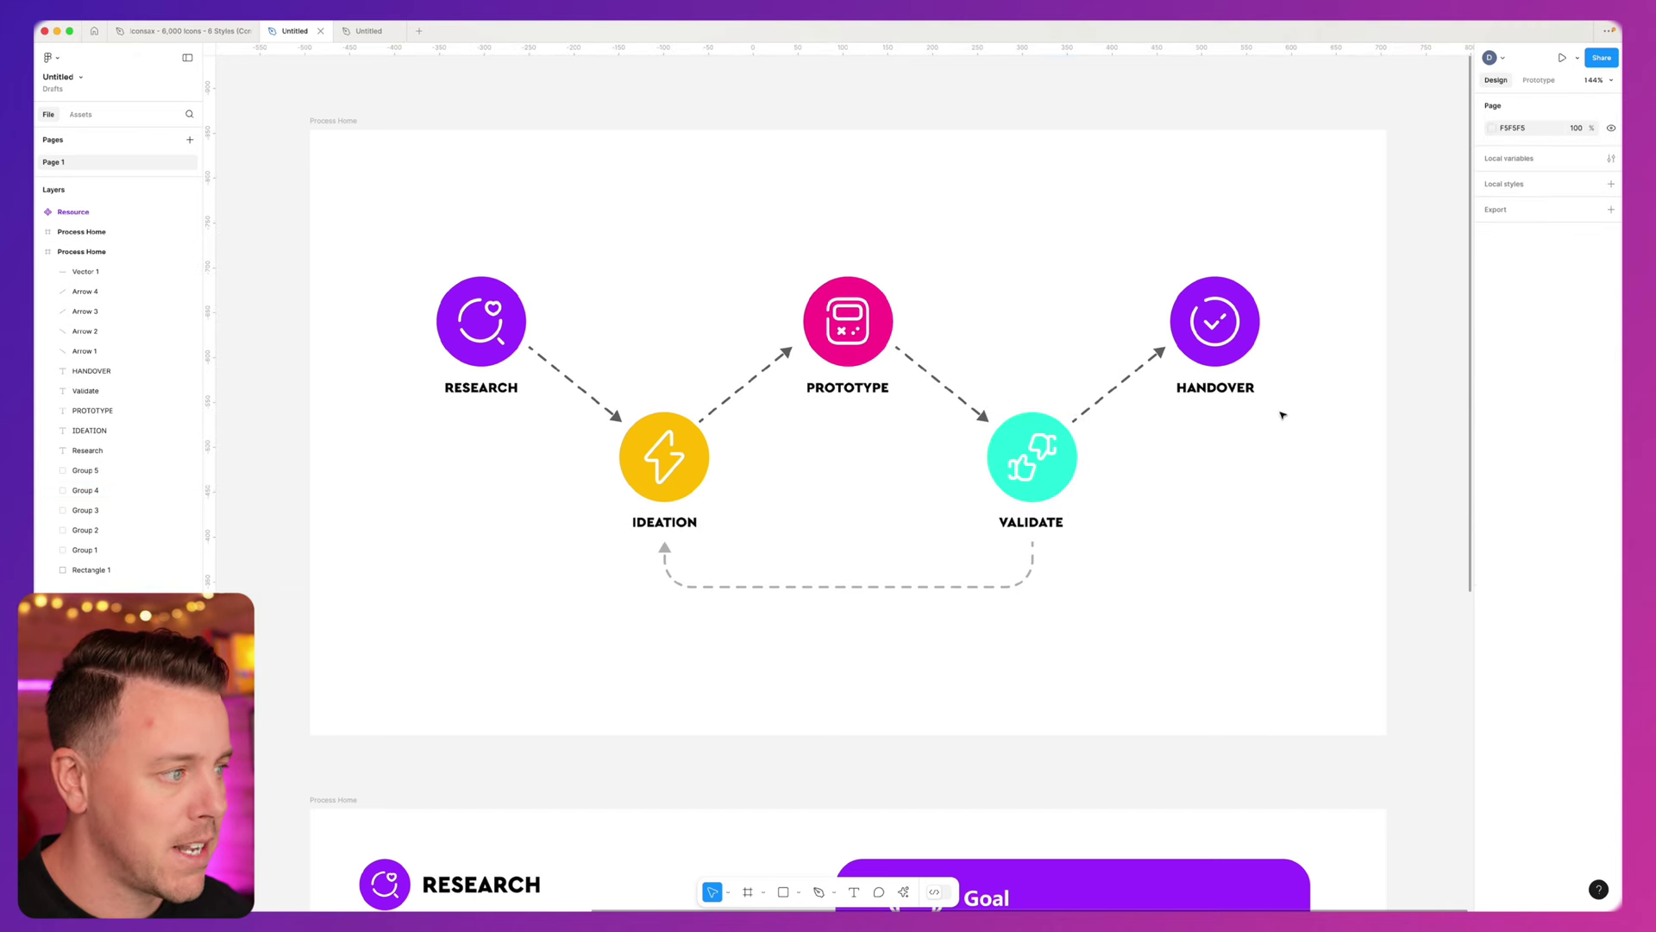
pyautogui.click(356, 39)
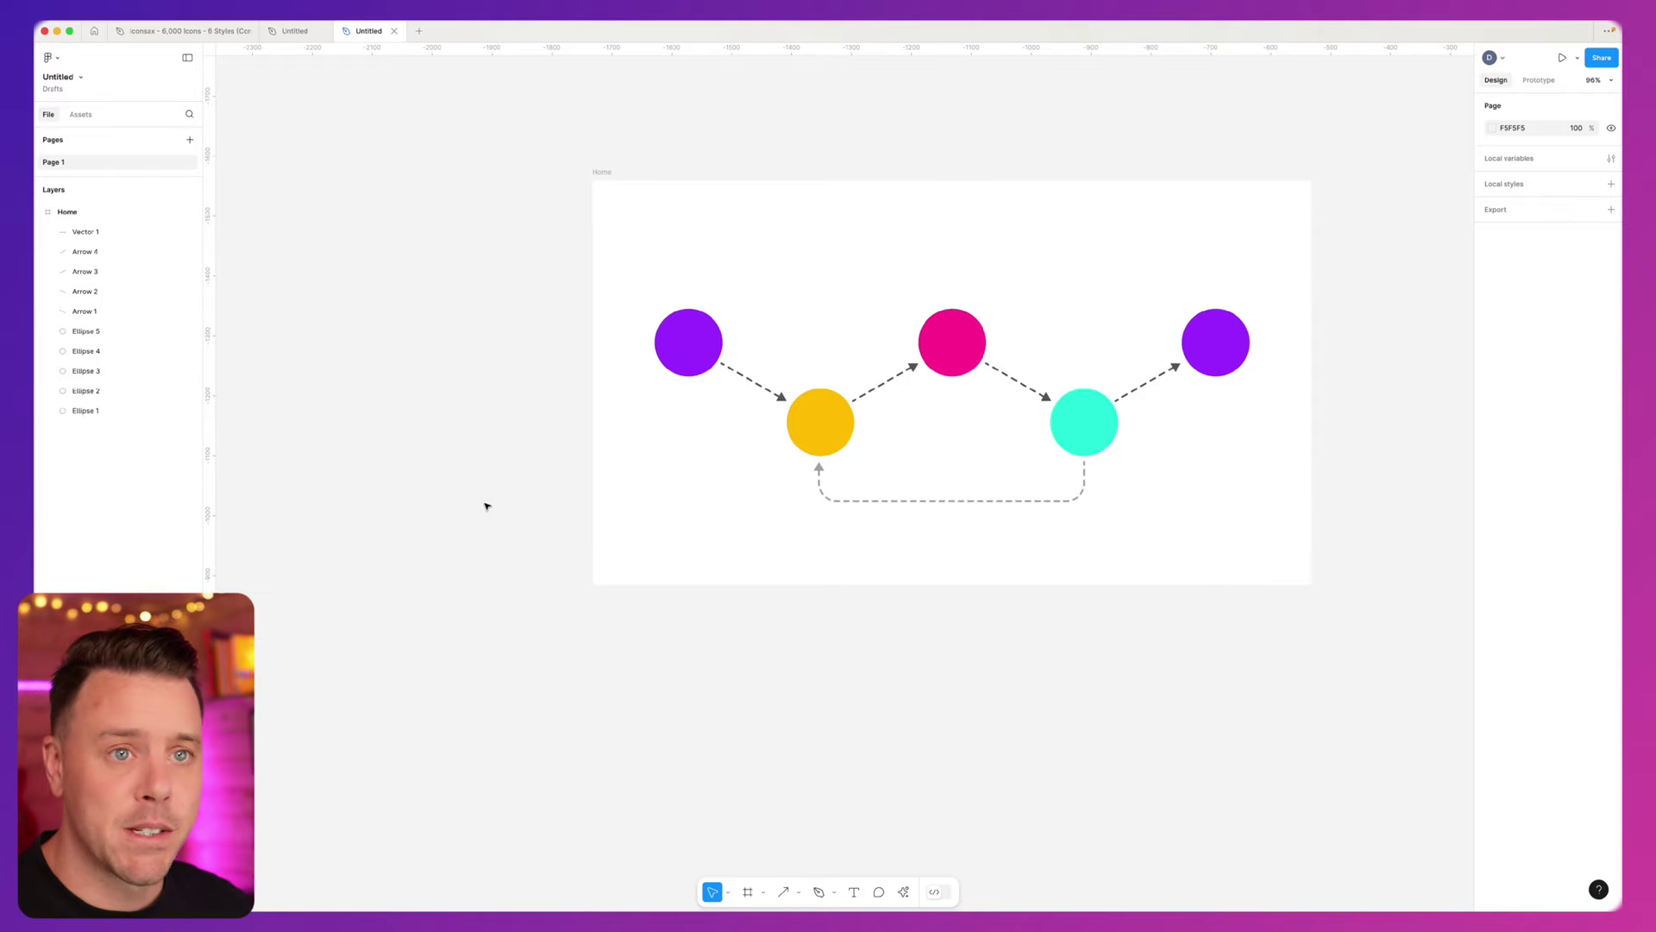
pyautogui.click(197, 33)
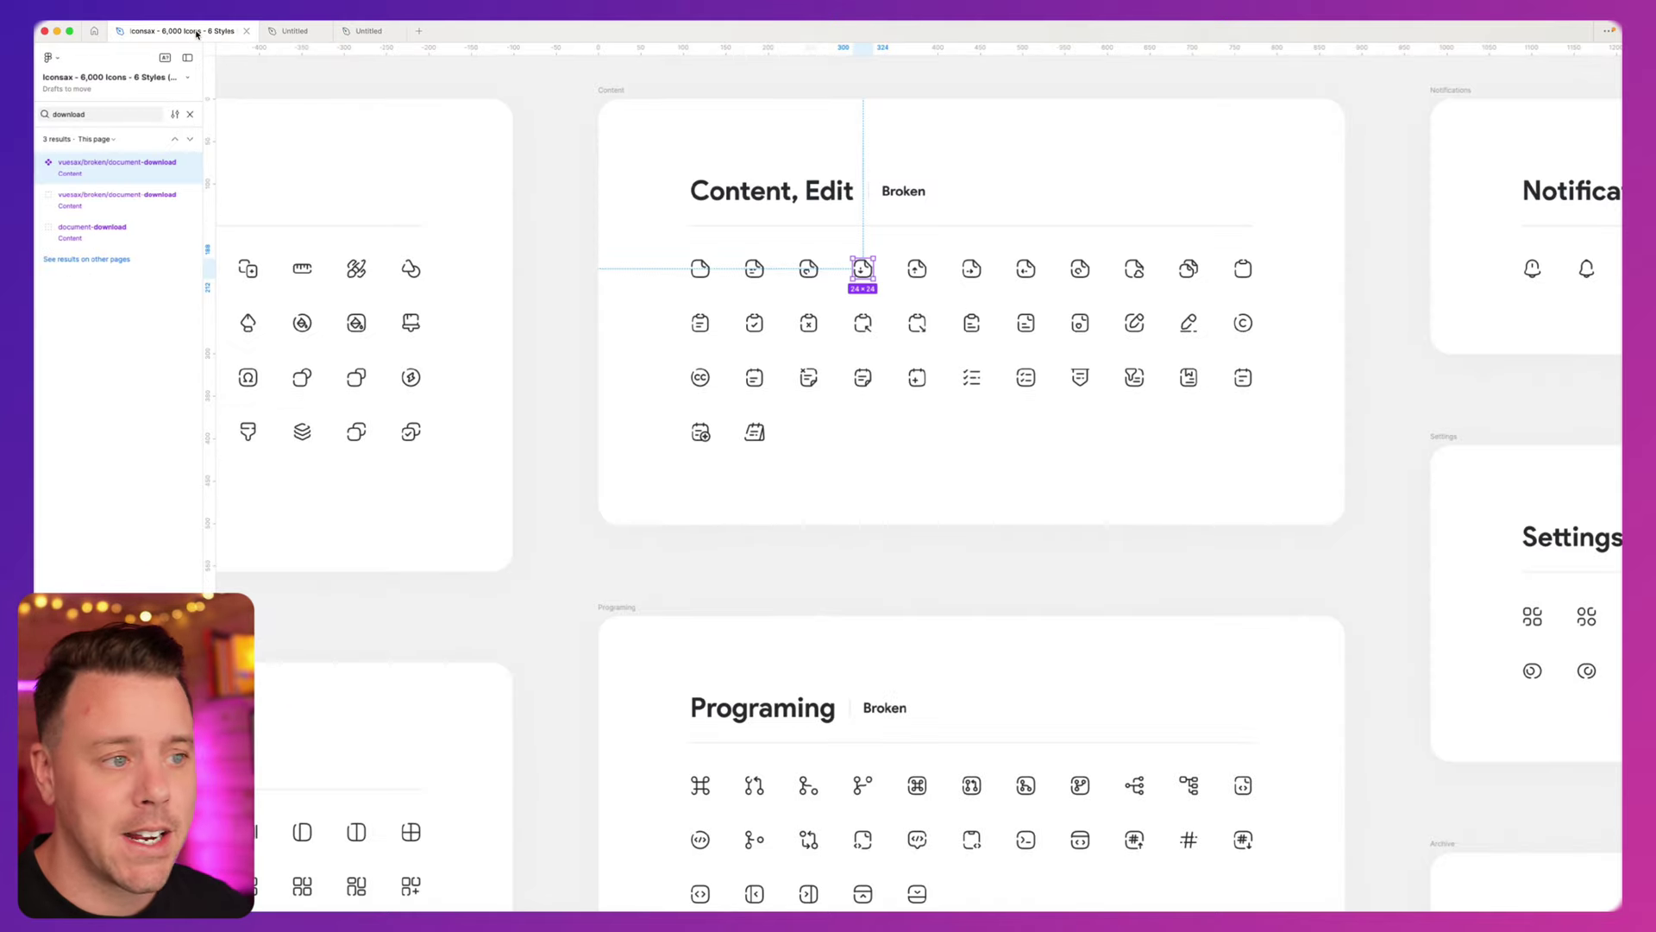
pyautogui.click(959, 593)
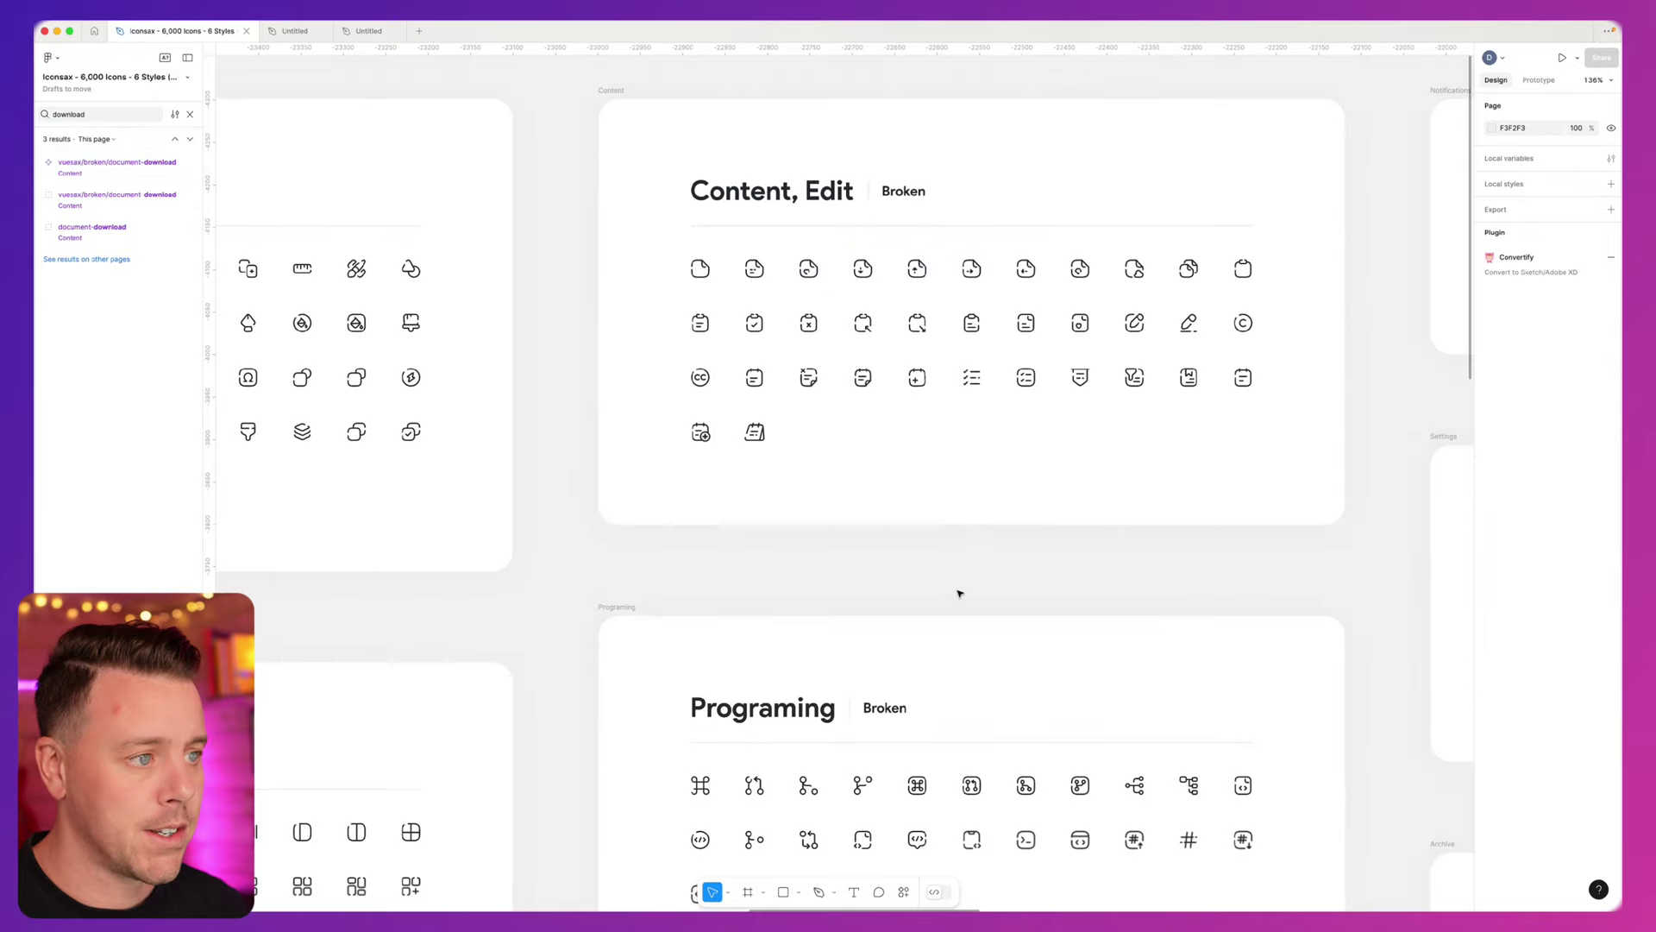
pyautogui.scroll(-6, 948, 561)
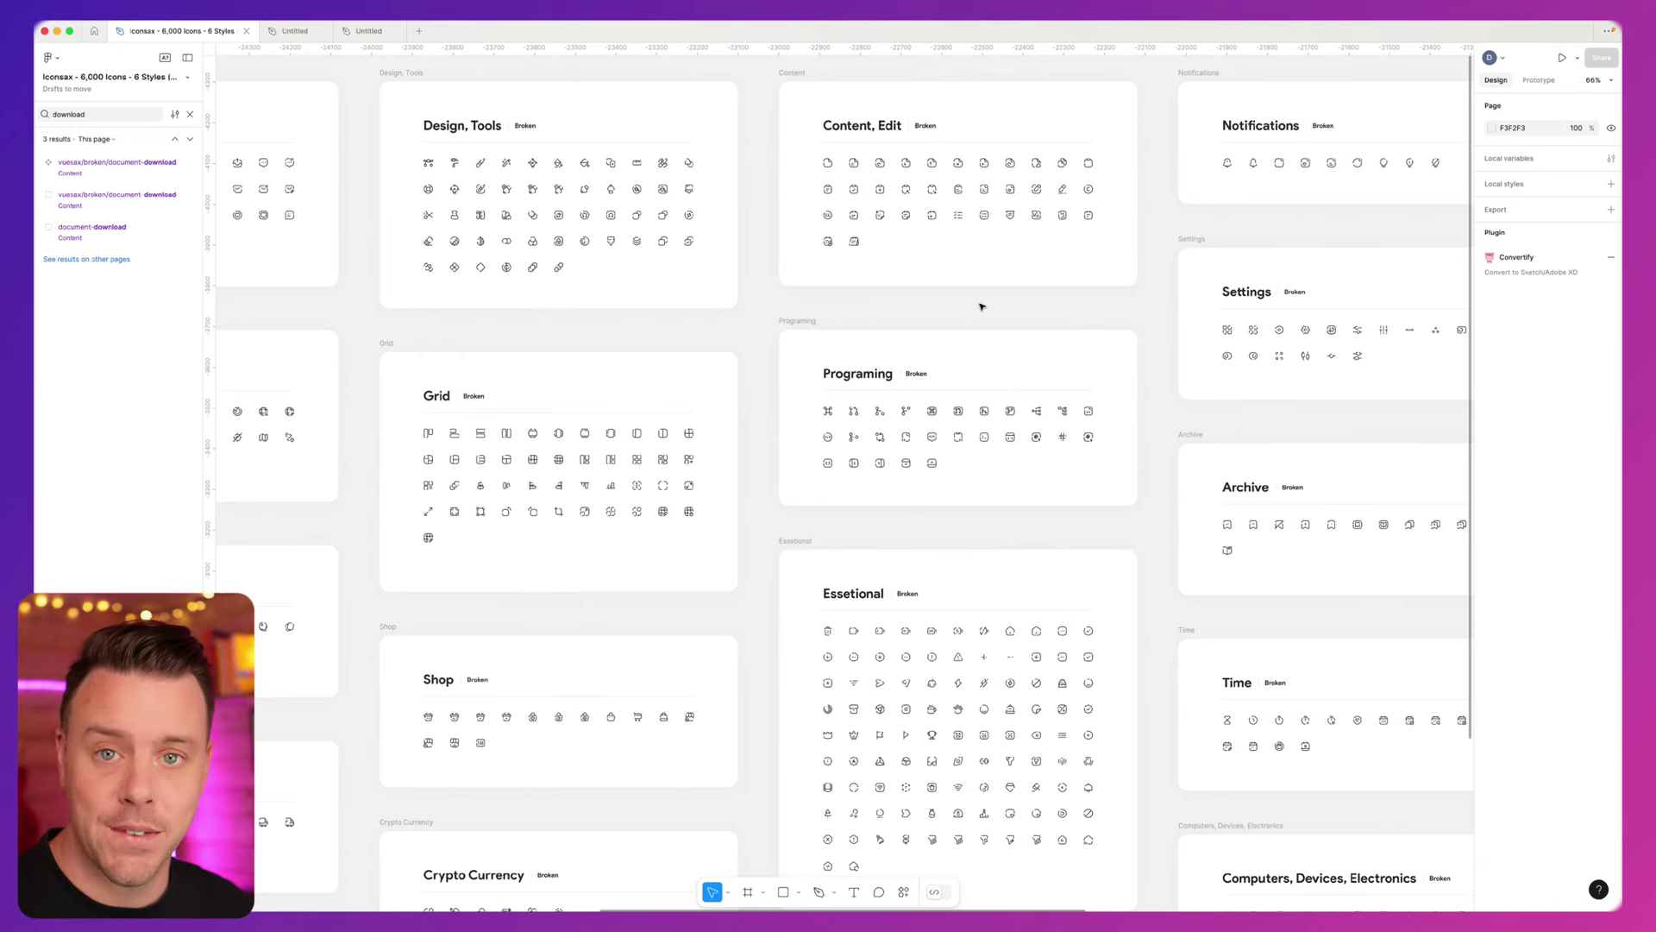
# - Copy the search-favorite icon from the finished diagram's Research circle and paste it onto the first purple circle in the Home frame
pyautogui.click(293, 30)
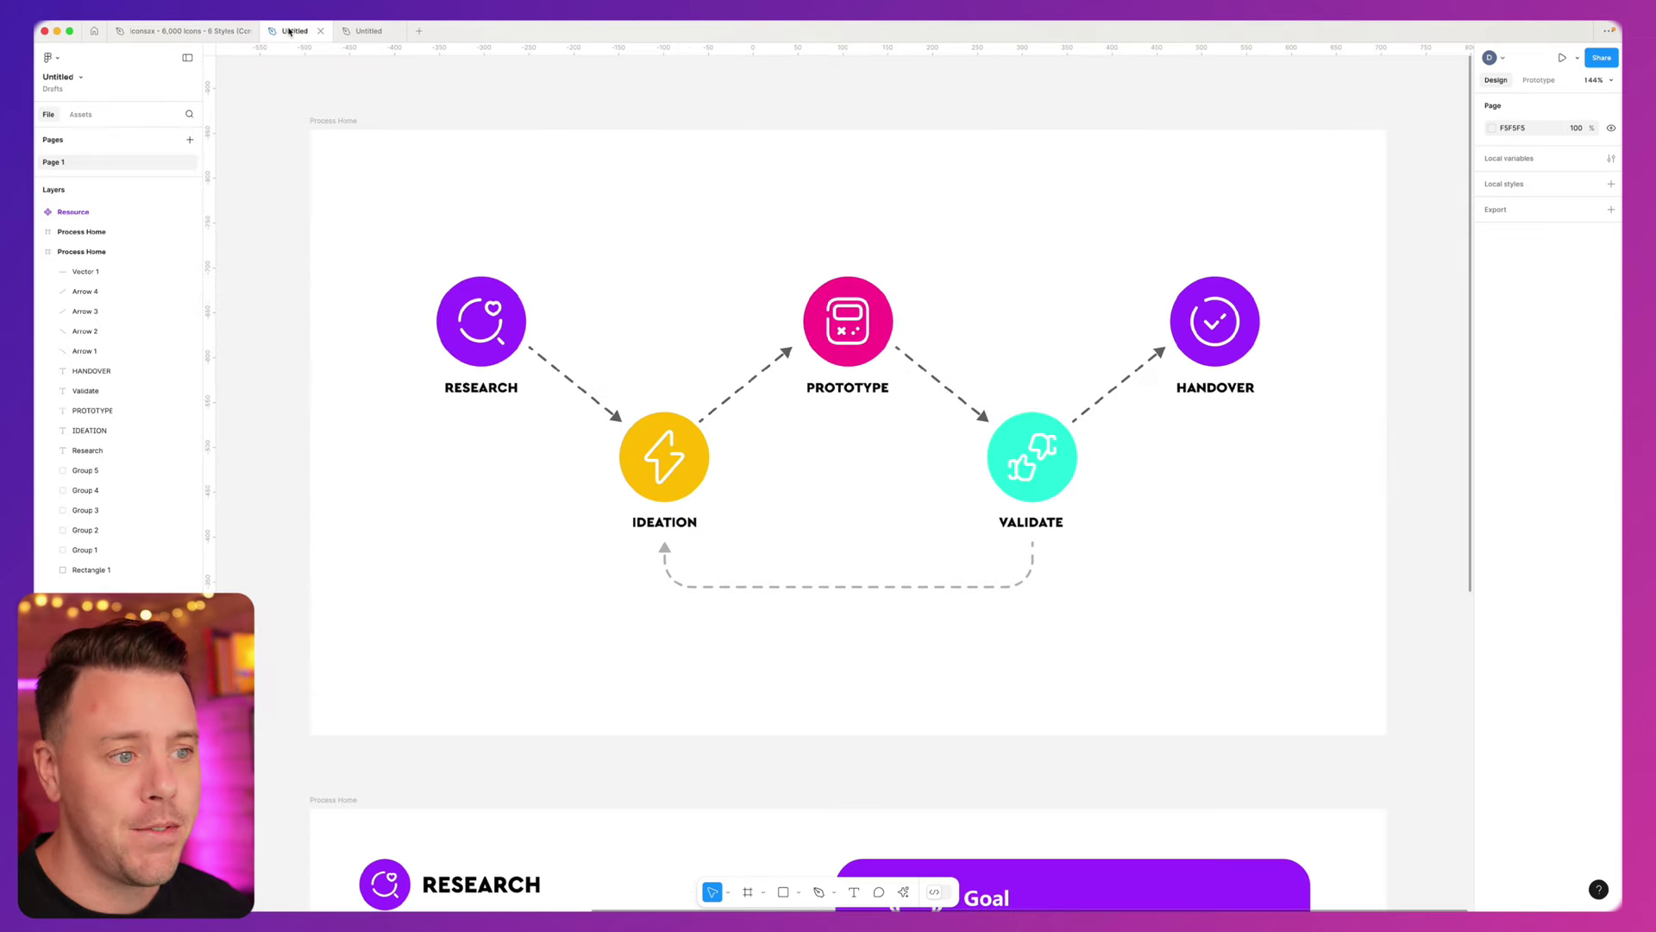
pyautogui.doubleClick(490, 339)
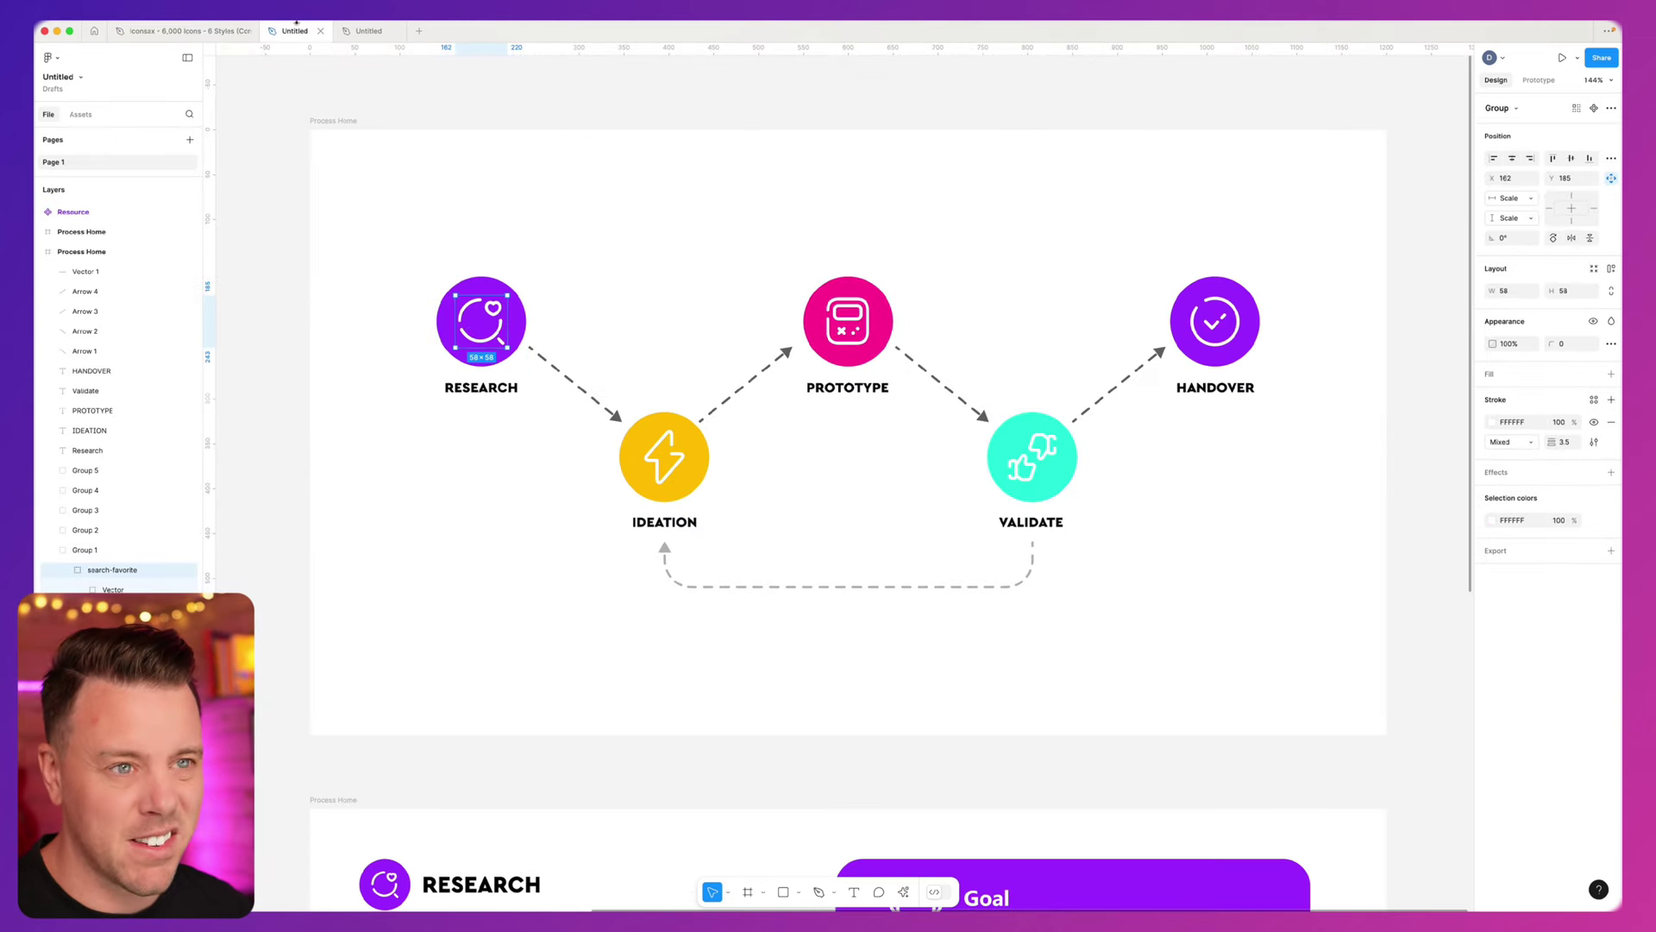
pyautogui.click(357, 39)
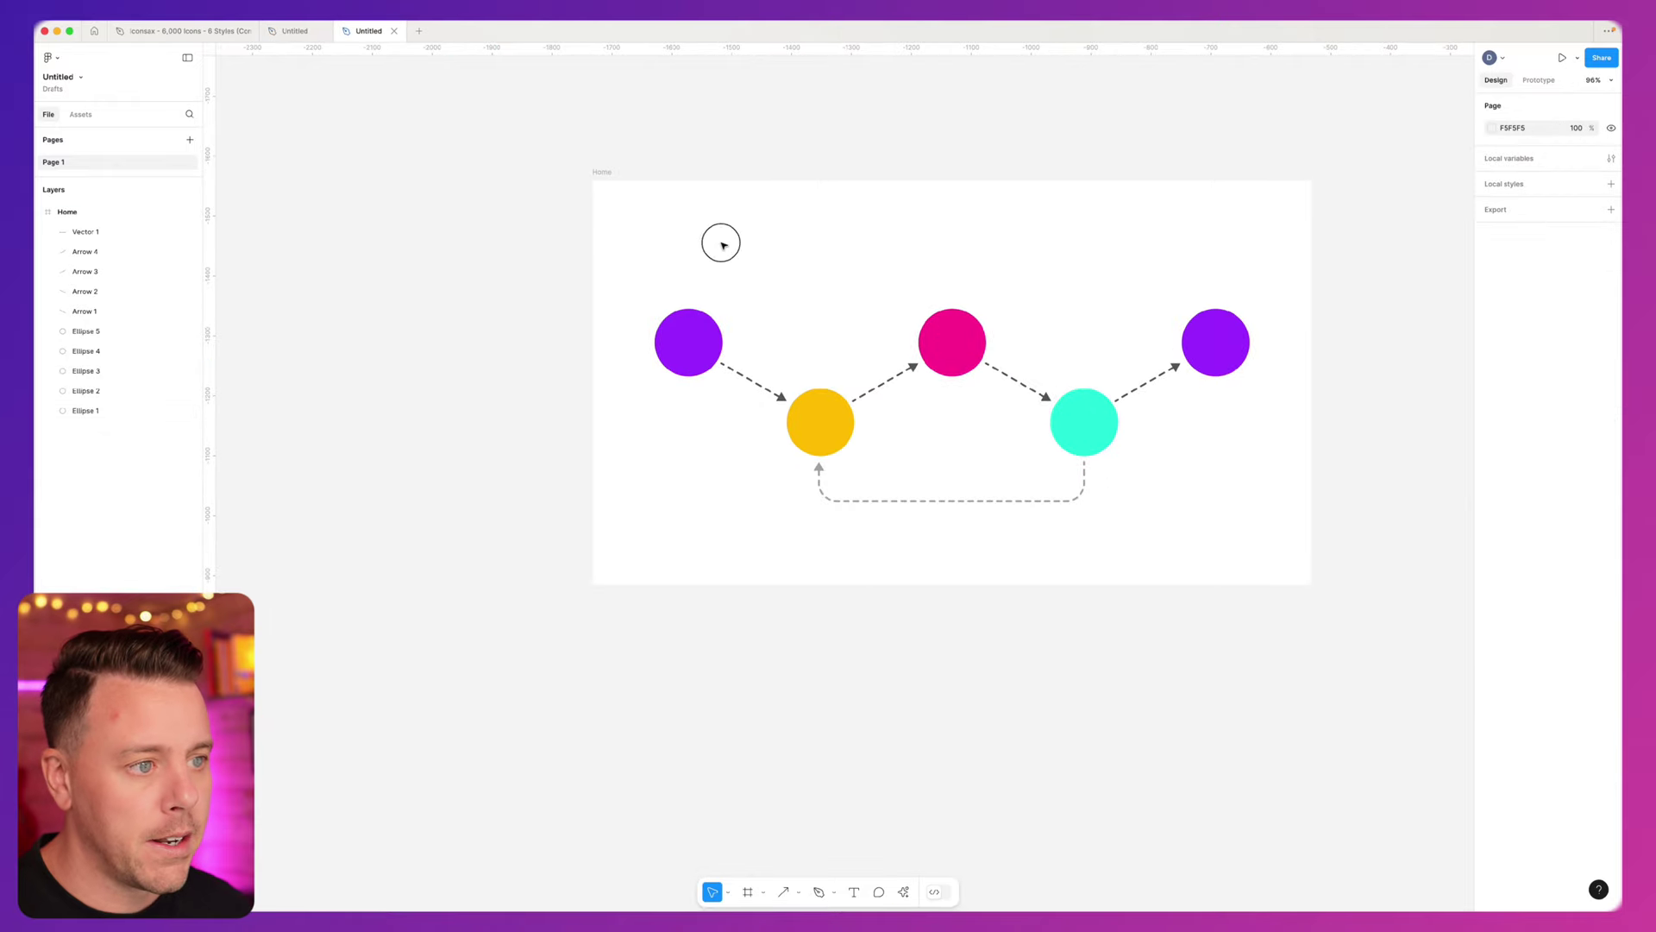
pyautogui.hotkey('ctrl', 'v')
pyautogui.moveTo(838, 476); pyautogui.dragTo(689, 348)
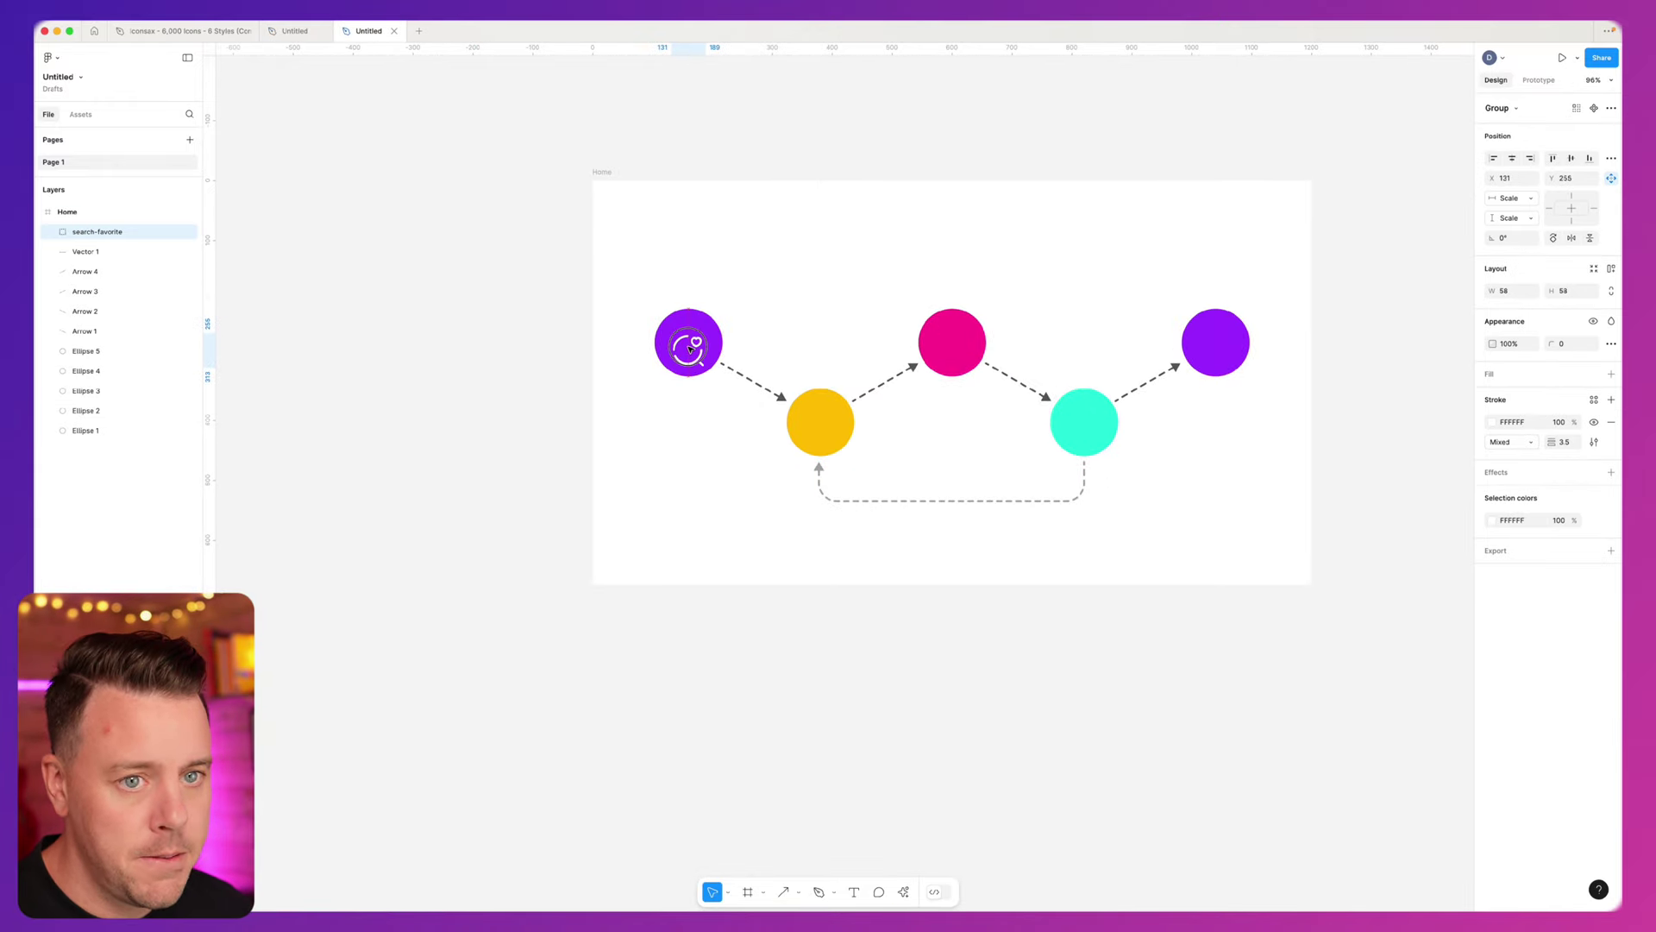
# - Group the search-favorite icon with the first purple circle behind it
pyautogui.click(715, 470)
pyautogui.scroll(5, 677, 352)
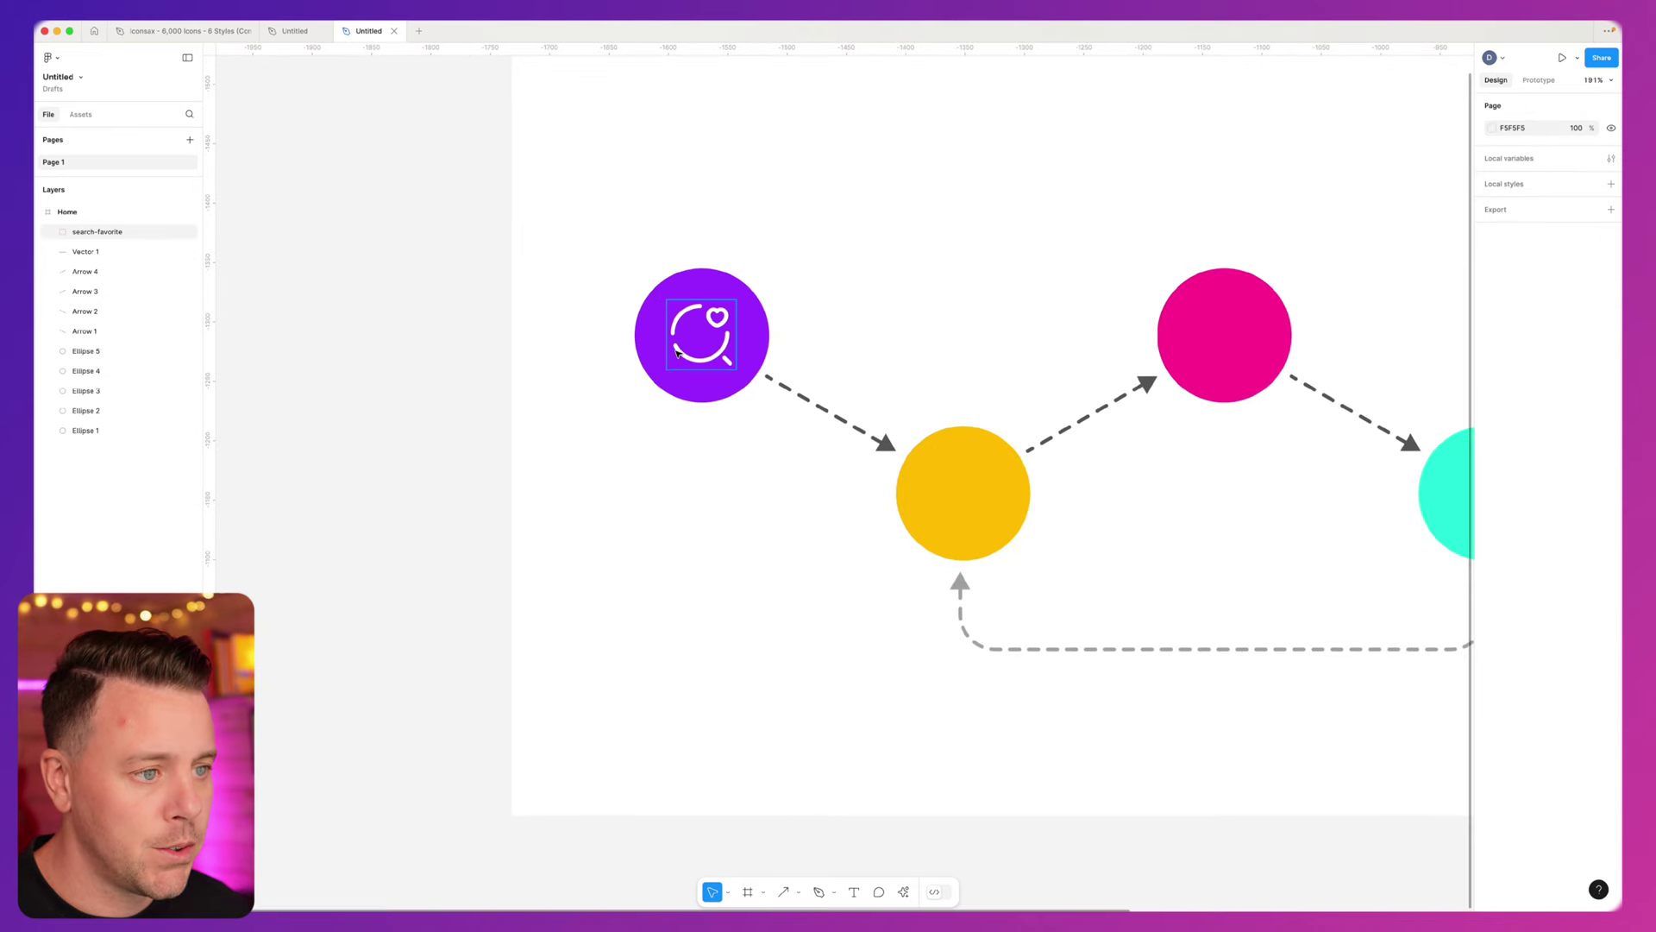
pyautogui.click(713, 363)
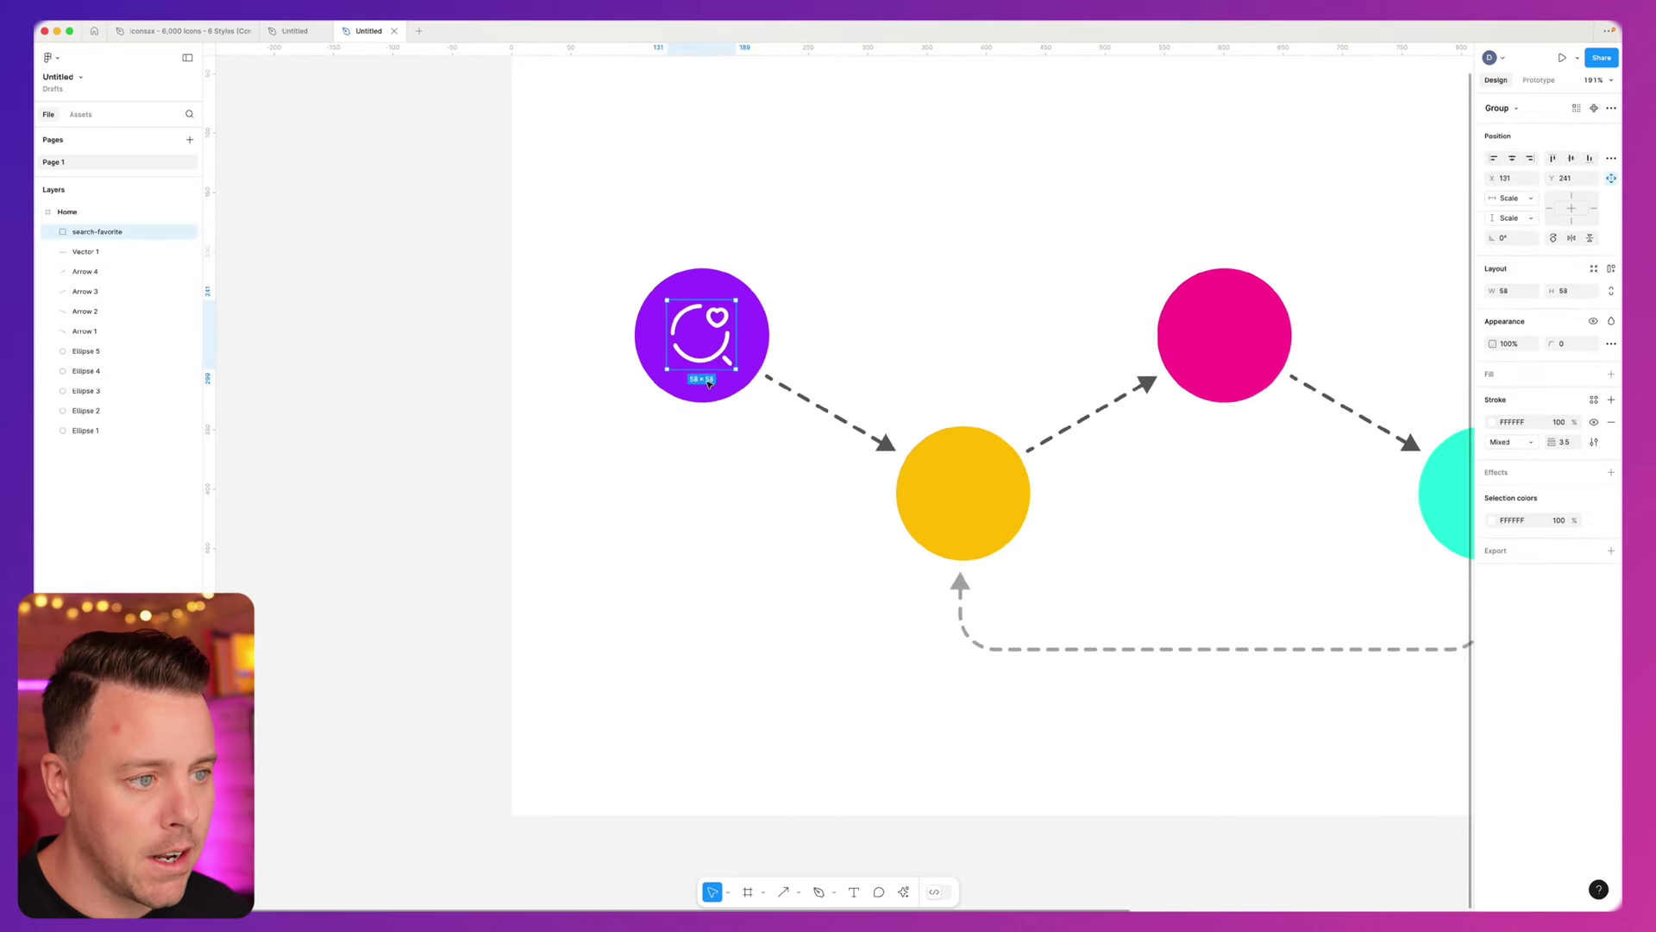
pyautogui.keyDown('shift'); pyautogui.click(715, 398); pyautogui.keyUp('shift')
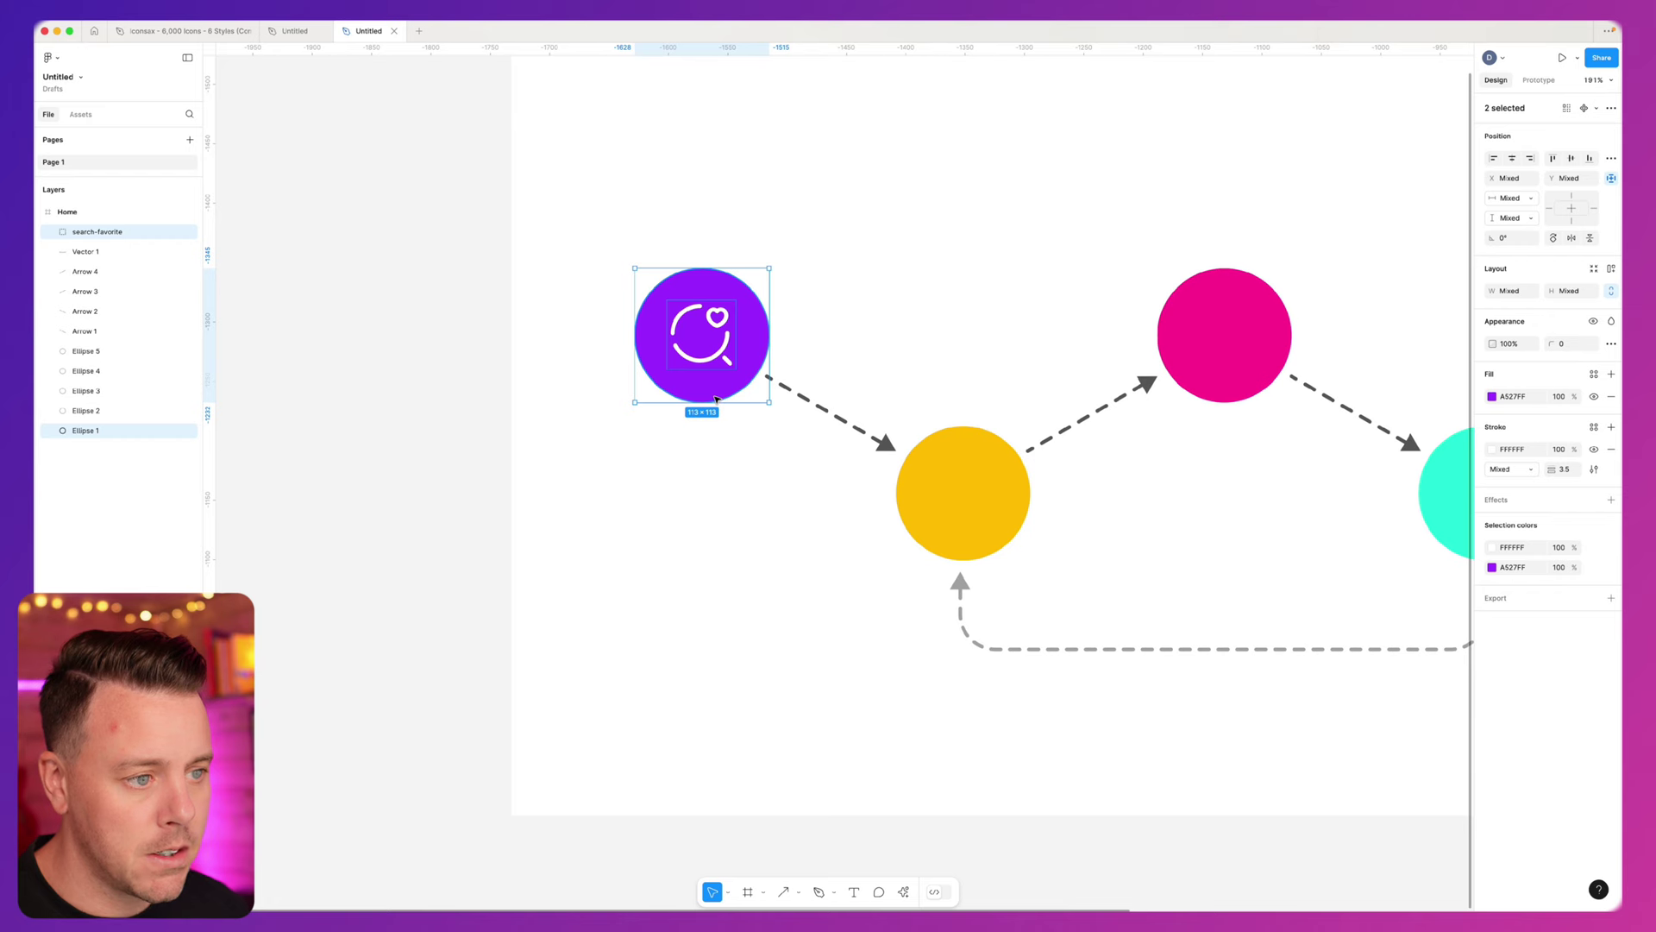
pyautogui.rightClick(719, 390)
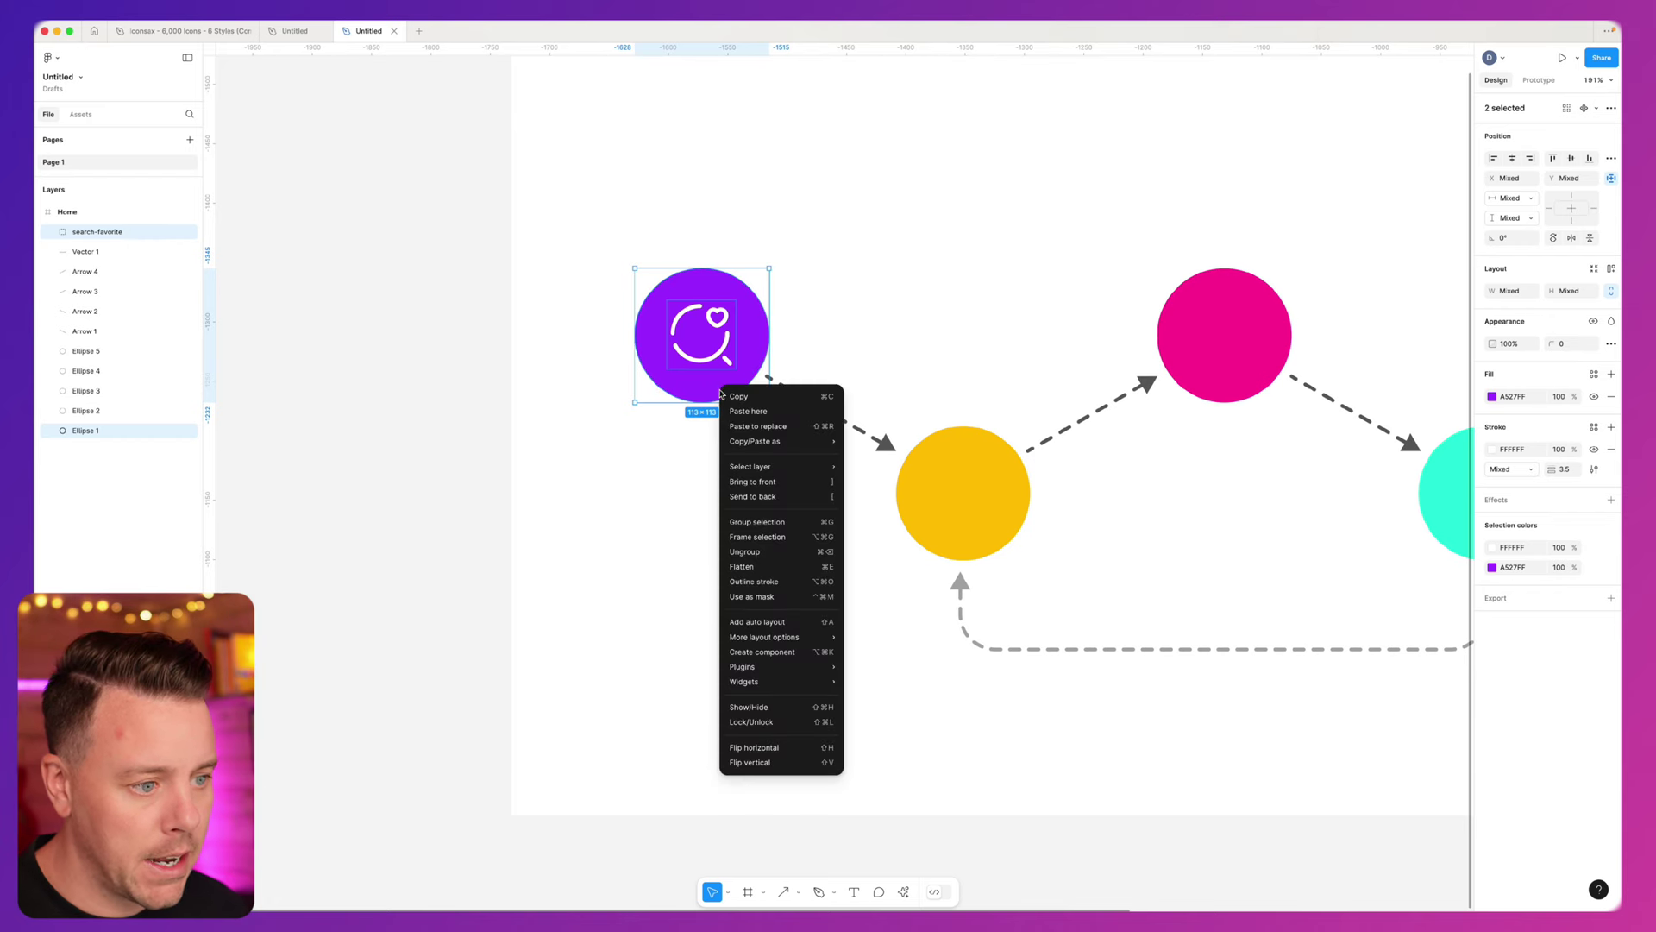
pyautogui.click(759, 522)
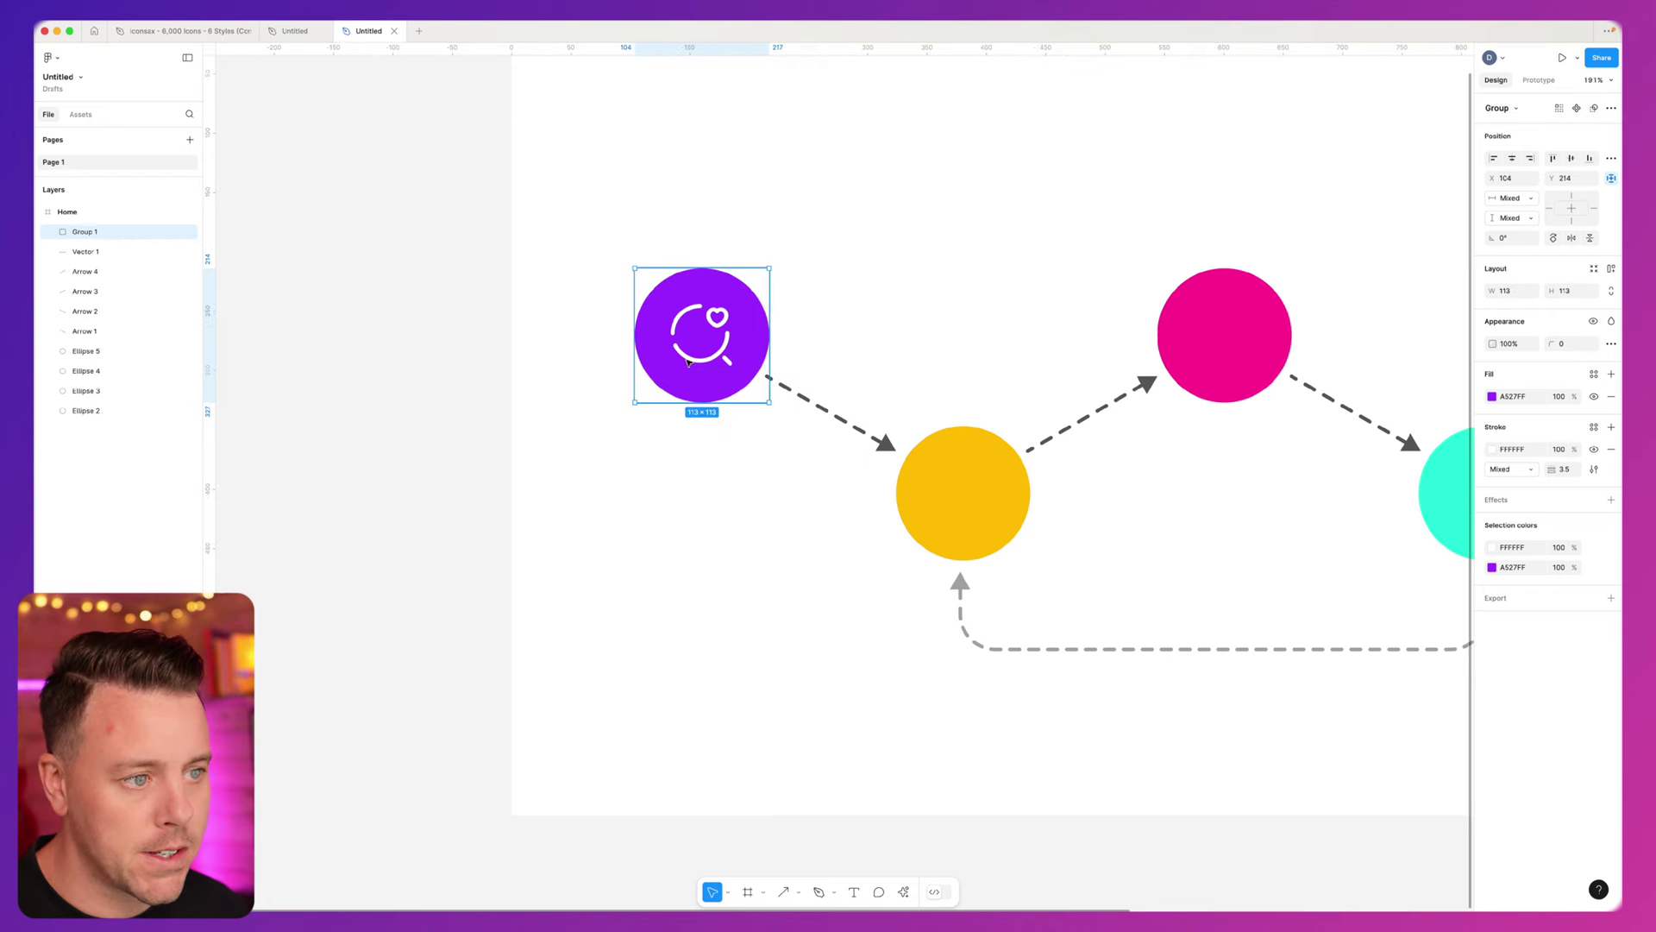
# - Try moving the grouped first circle and icon together, and undo the move
pyautogui.moveTo(688, 362); pyautogui.dragTo(732, 310)
pyautogui.hotkey('ctrl', 'z')
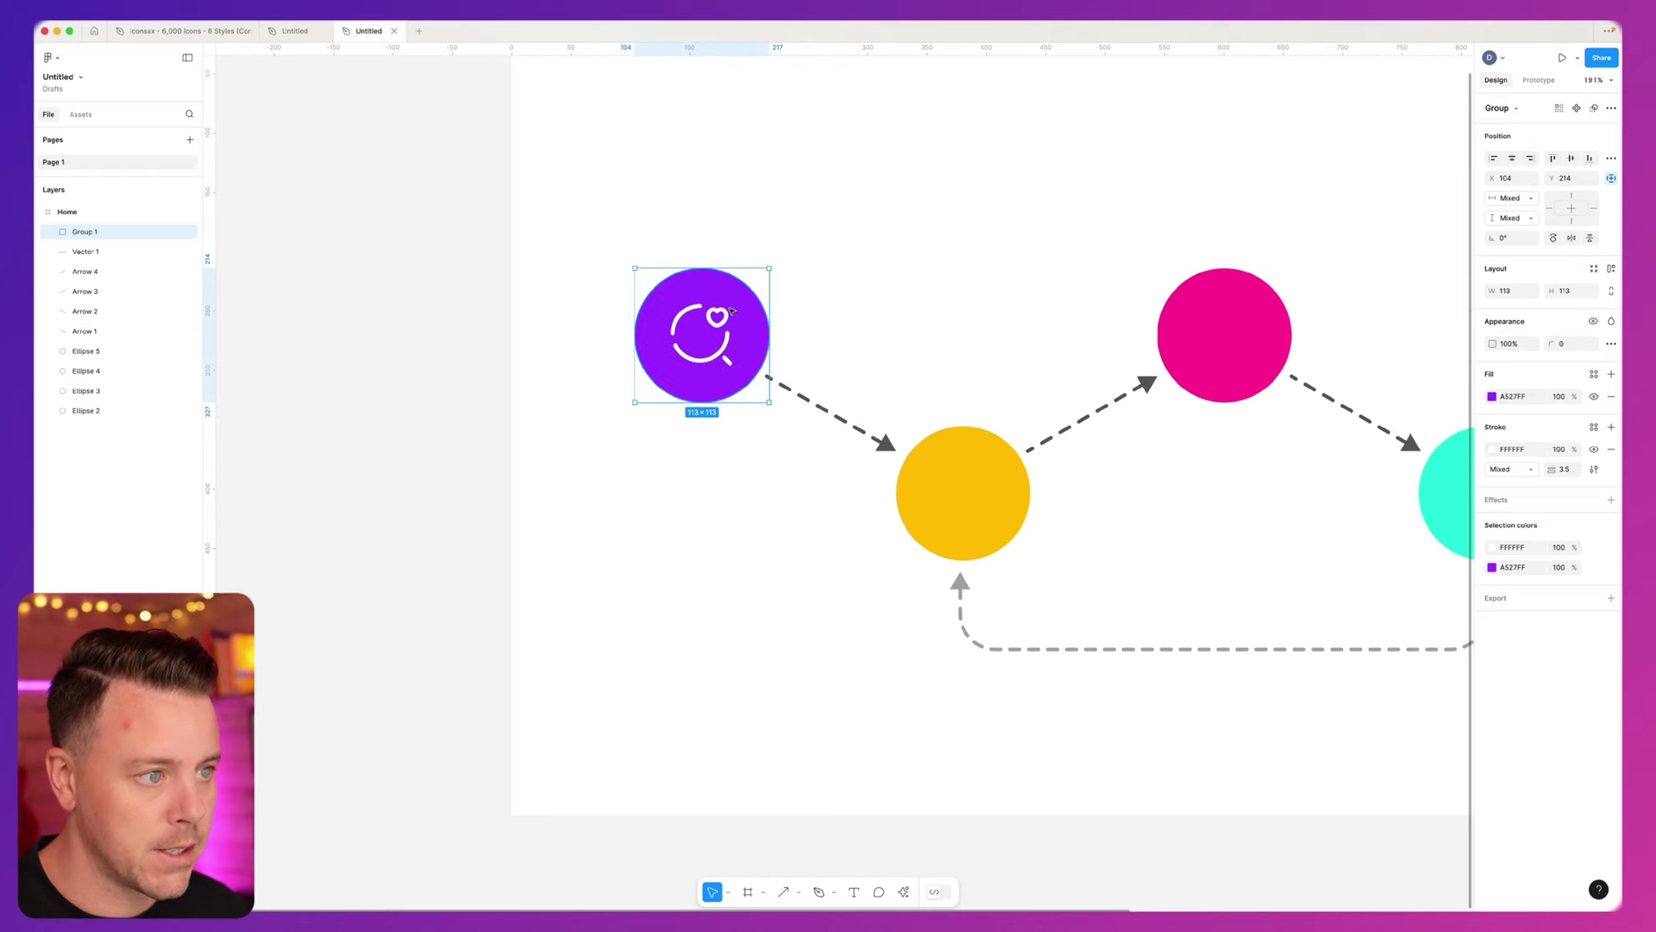
pyautogui.hotkey('shift', '1')
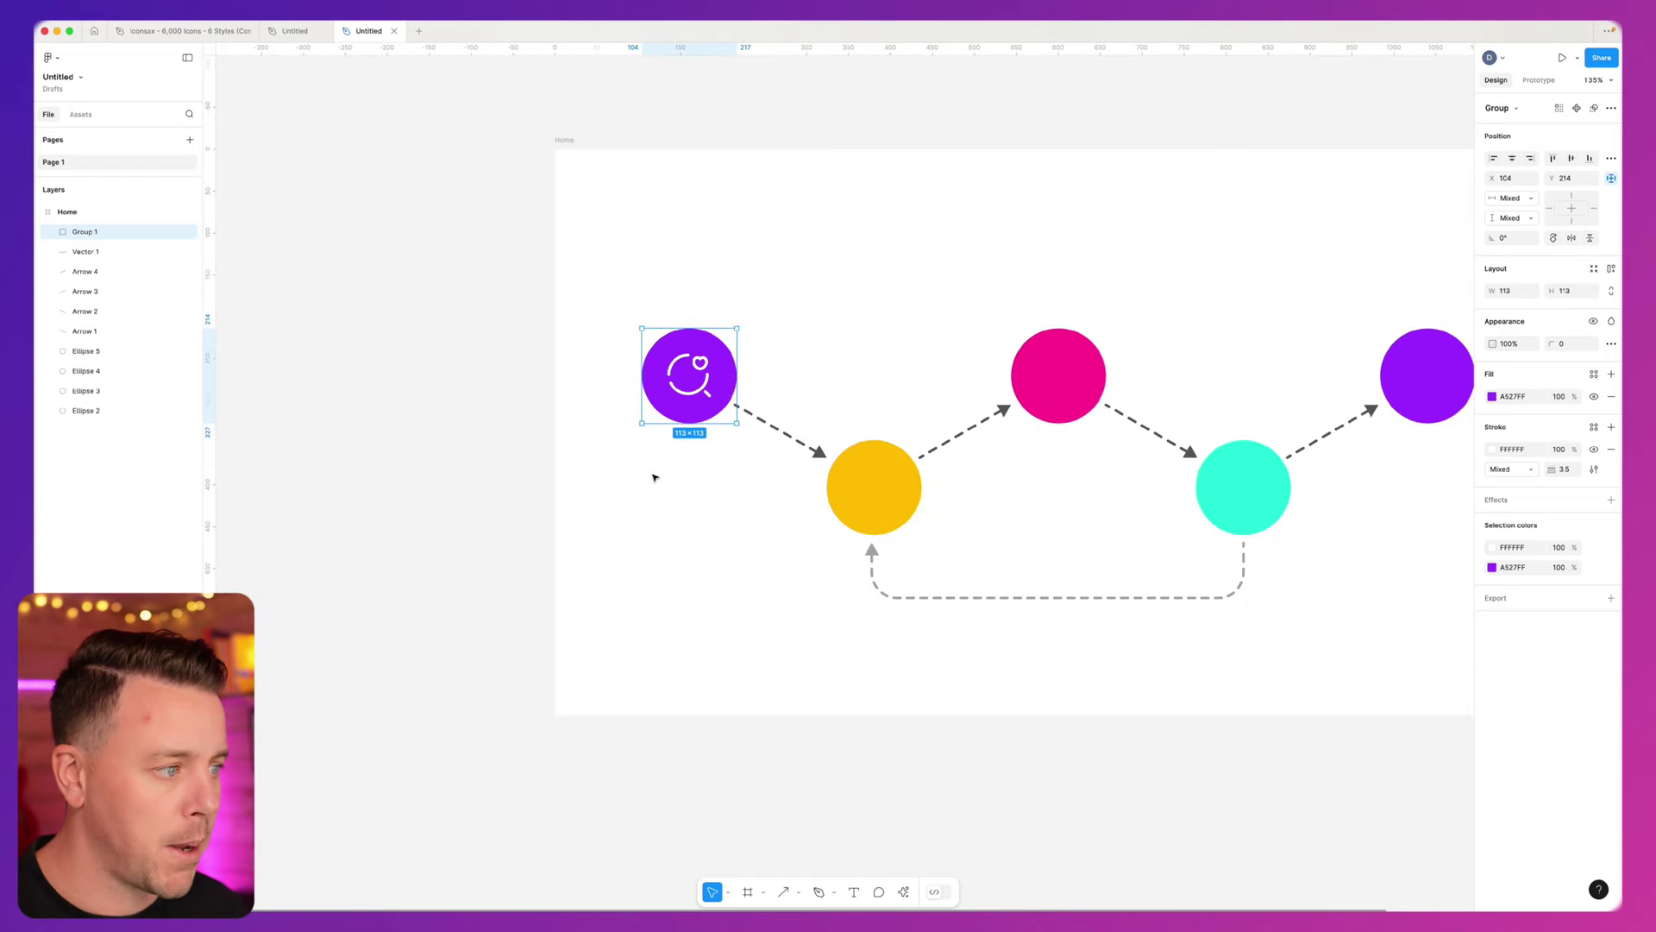
pyautogui.hscroll(-3, 487, 364)
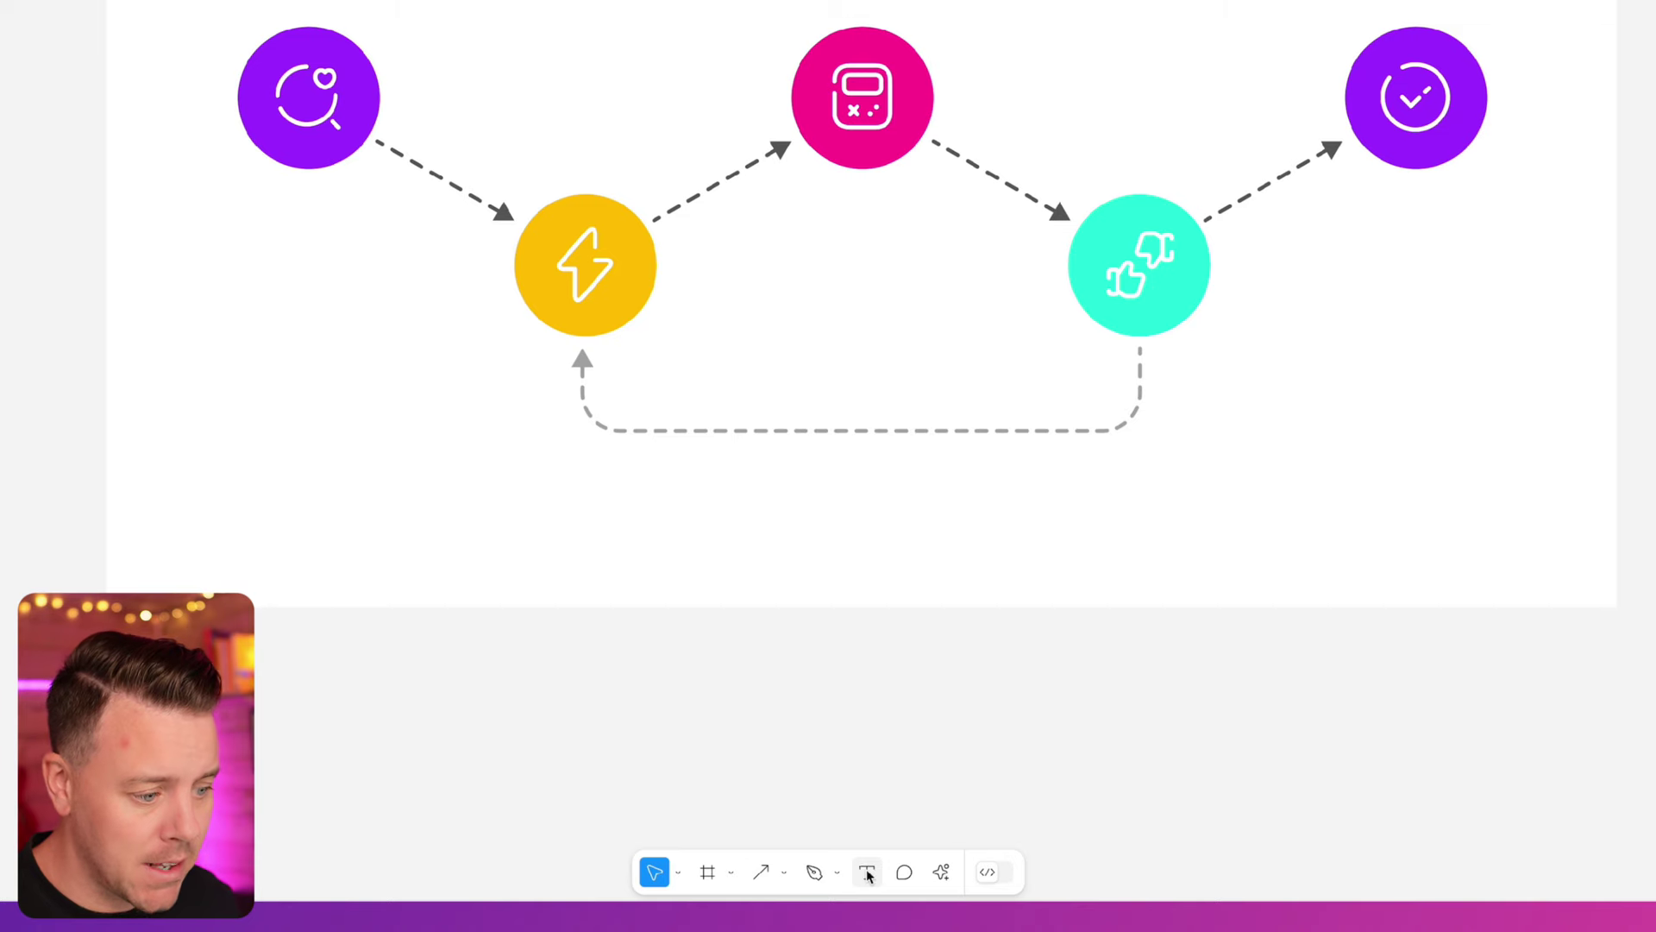
# - Add the text label "Research" and place it centred beneath the first purple circle
pyautogui.click(867, 872)
pyautogui.press('Escape')
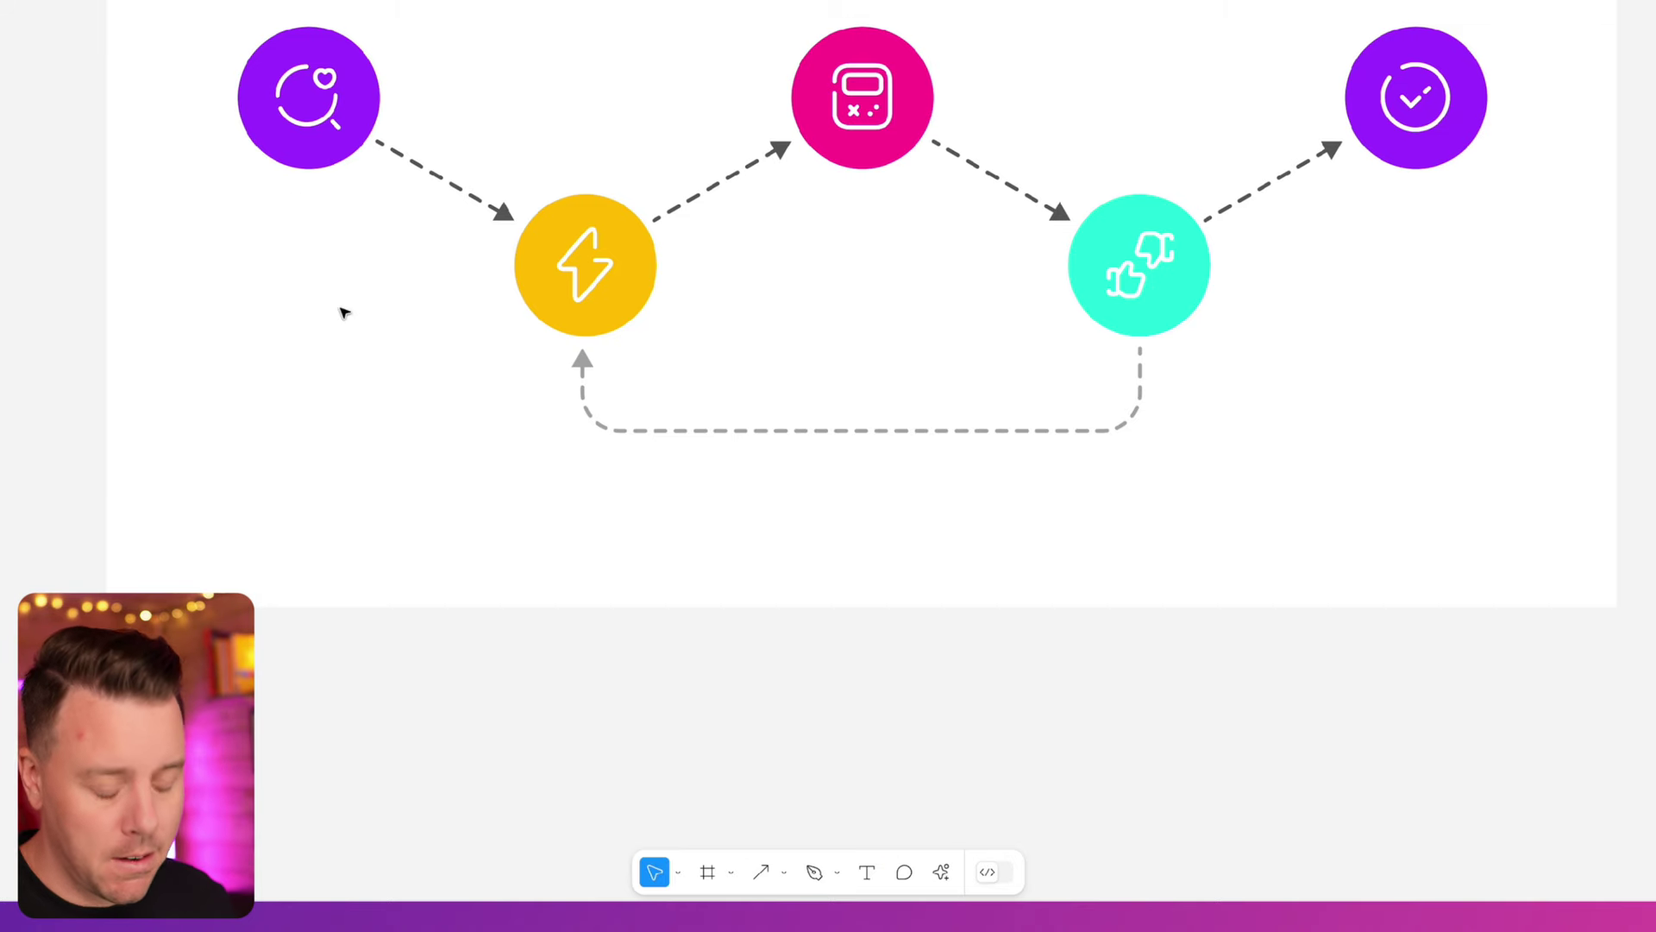
pyautogui.write('Research')
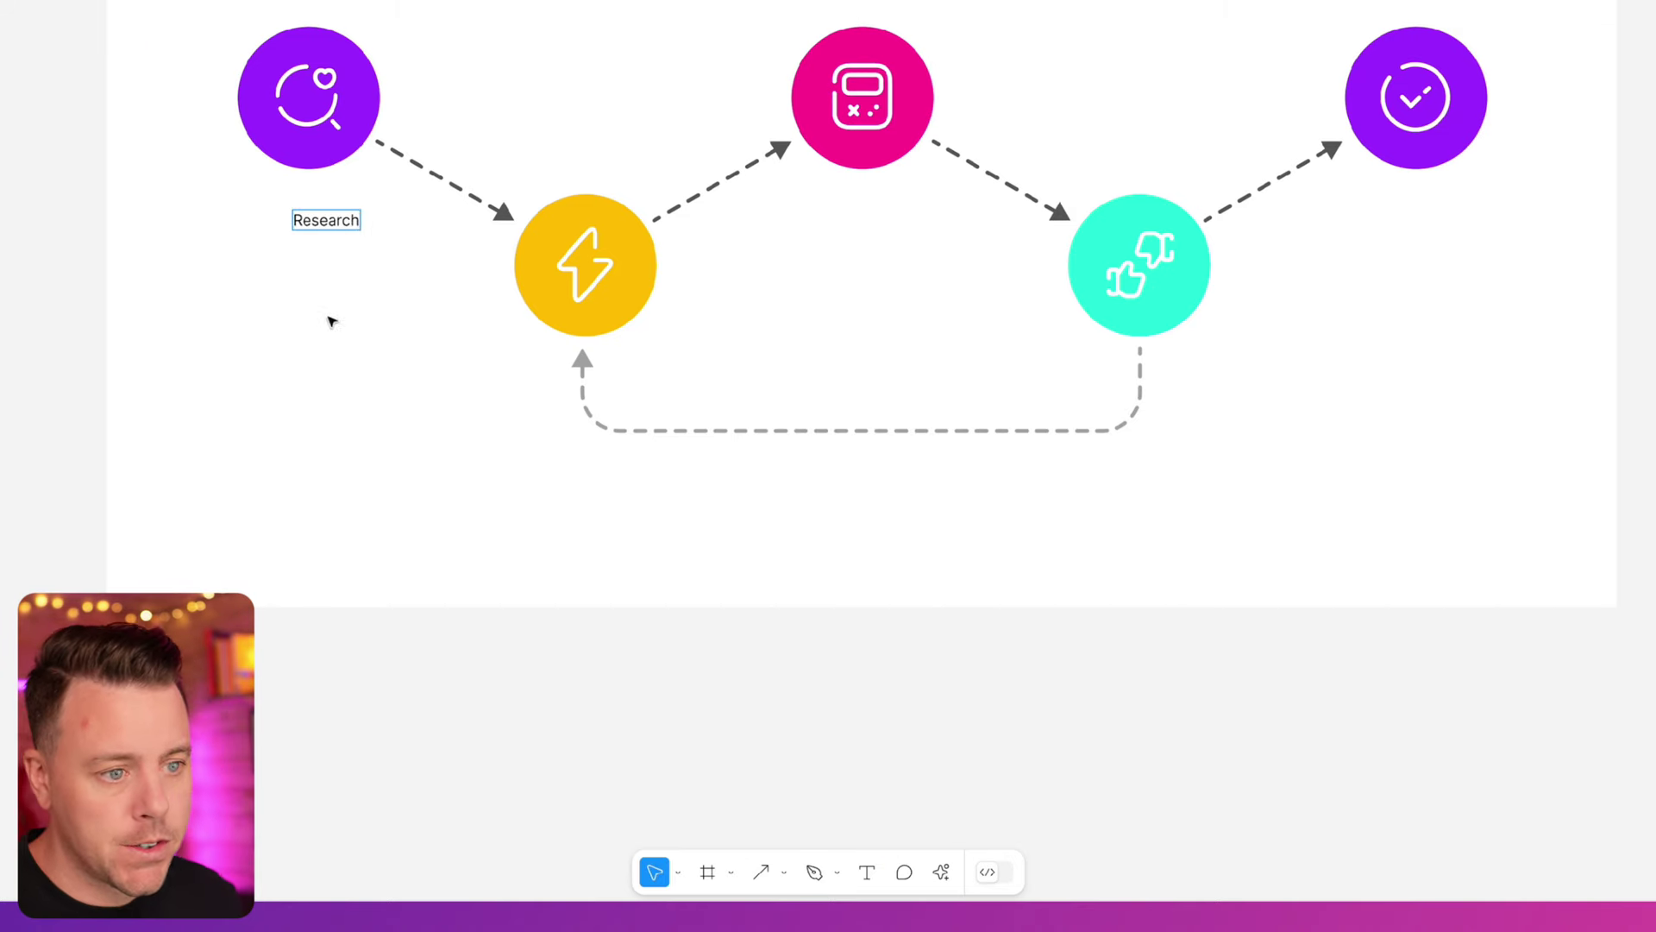
pyautogui.press('Escape')
pyautogui.moveTo(326, 222); pyautogui.dragTo(303, 204)
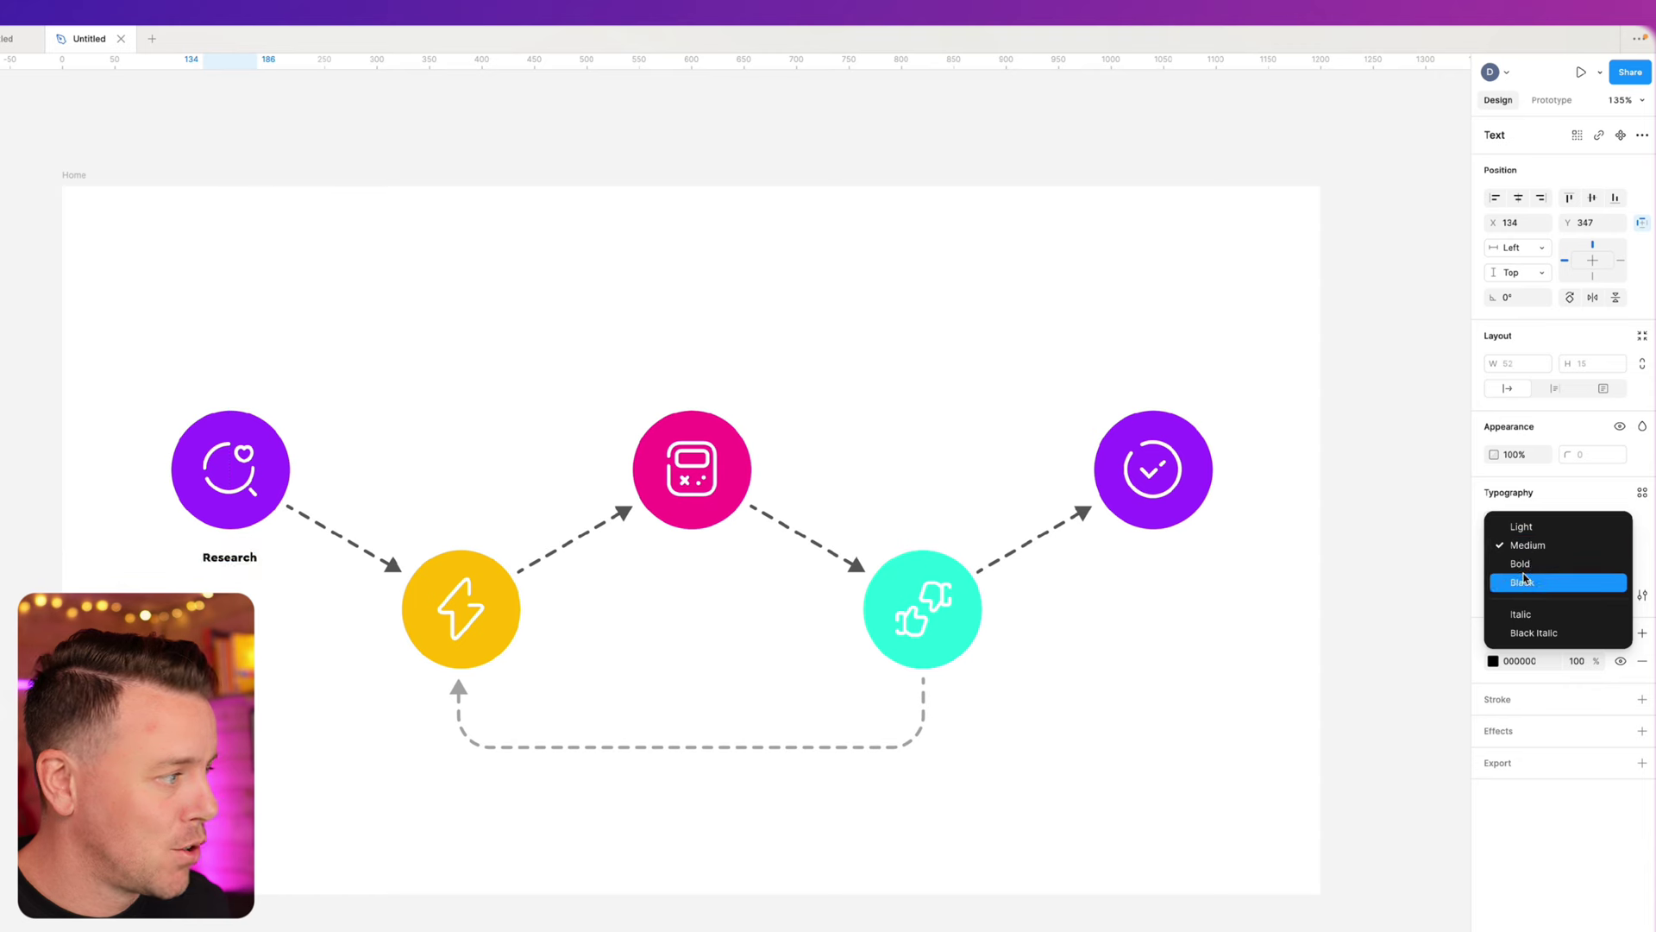
# - Set the Research label's font weight to Bold and its font size to 18
pyautogui.click(1520, 563)
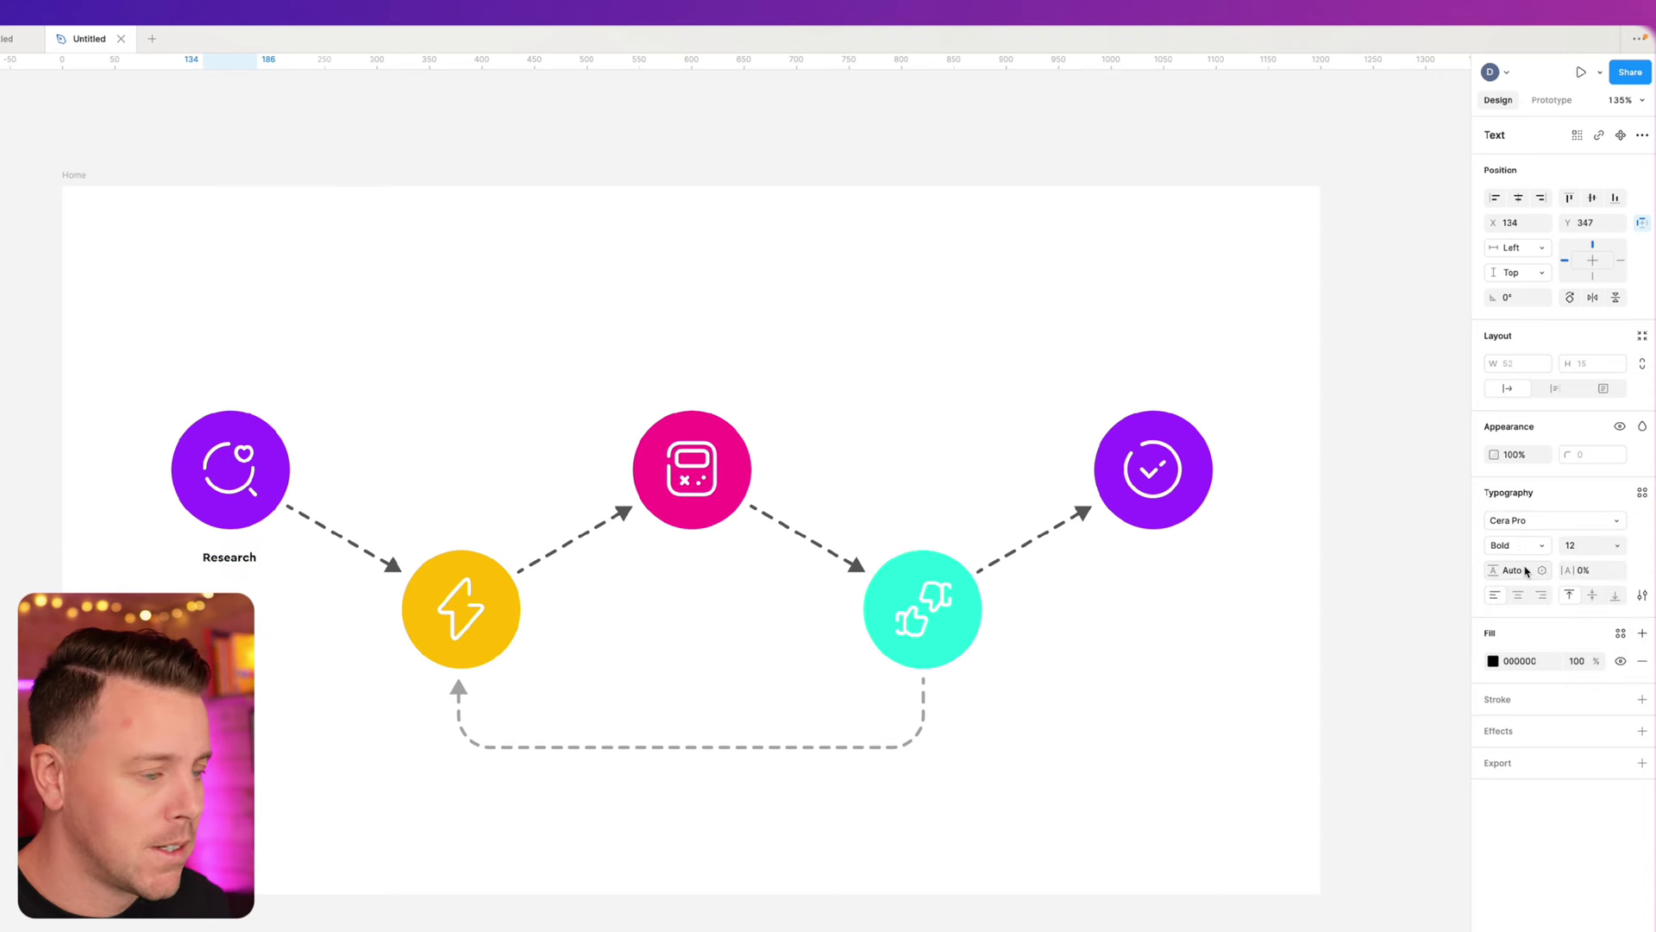
pyautogui.click(1592, 547)
pyautogui.write('18')
pyautogui.press('Return')
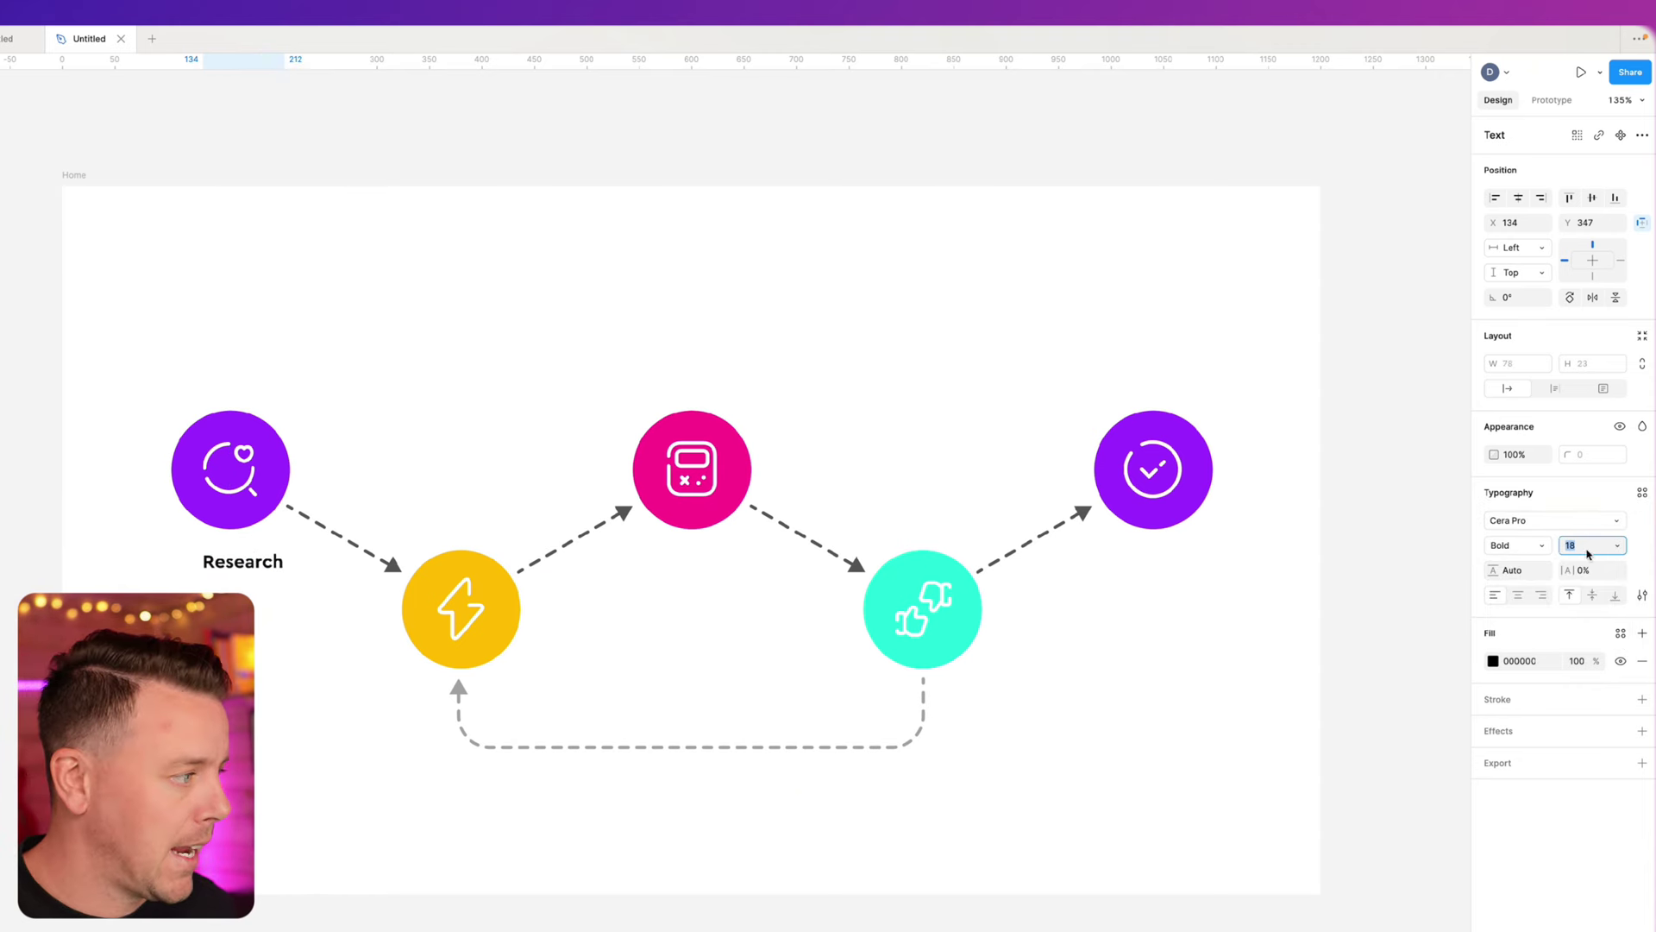
pyautogui.press('Escape')
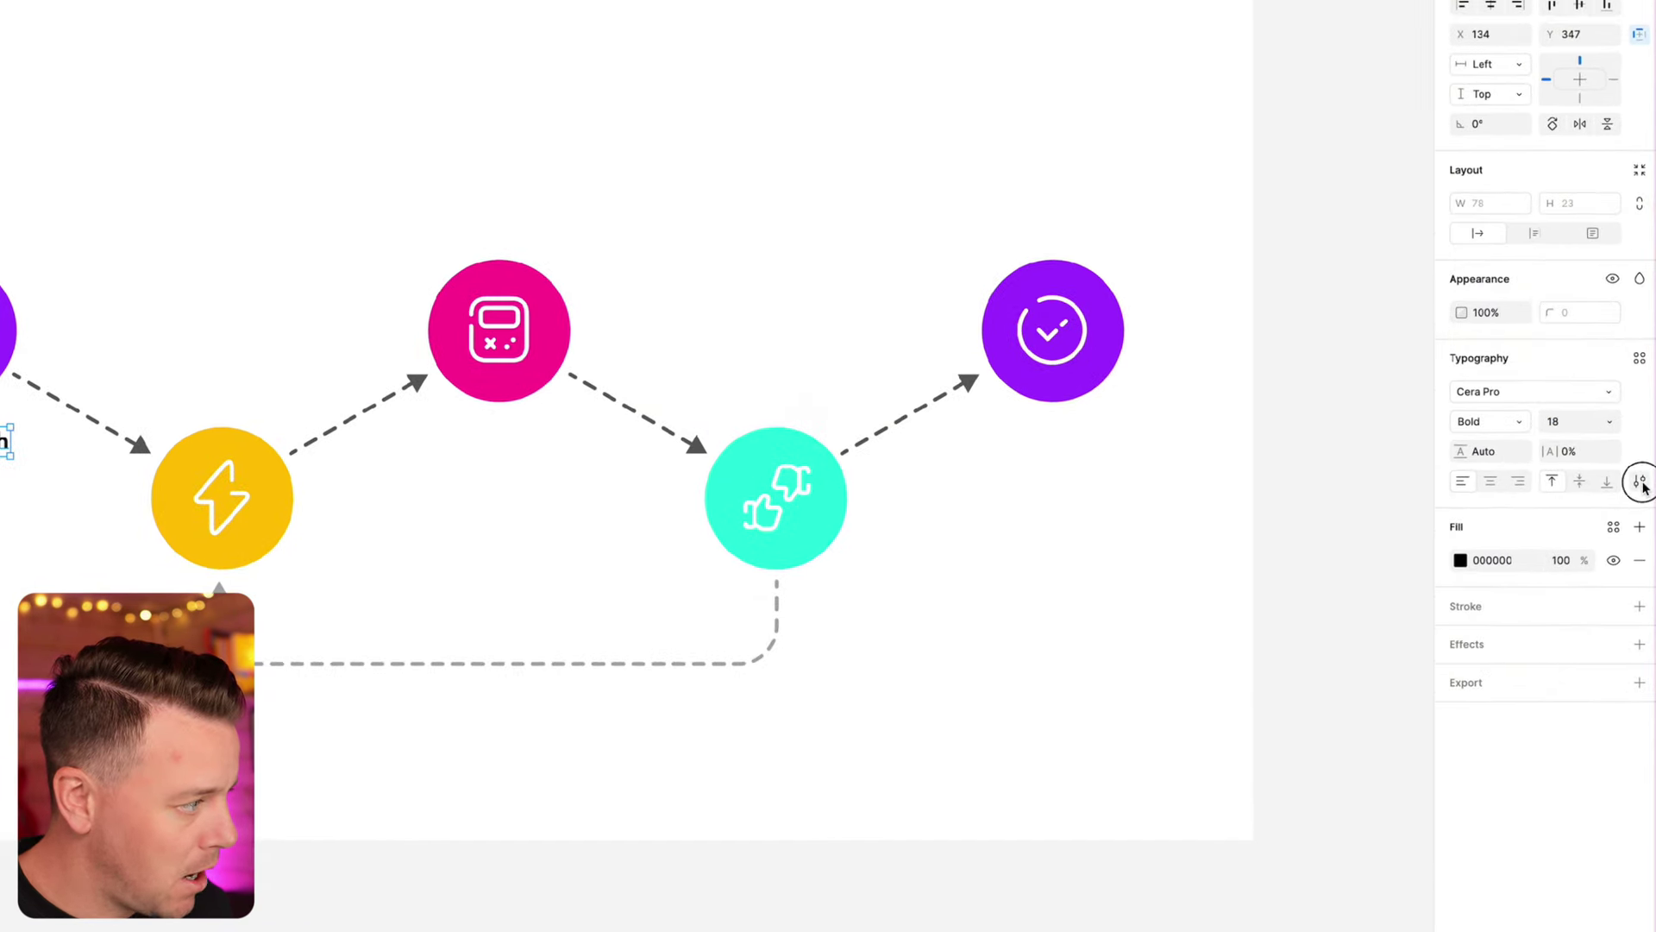
# - Change the Research label to uppercase and re-centre it beneath the first purple circle
pyautogui.click(1640, 482)
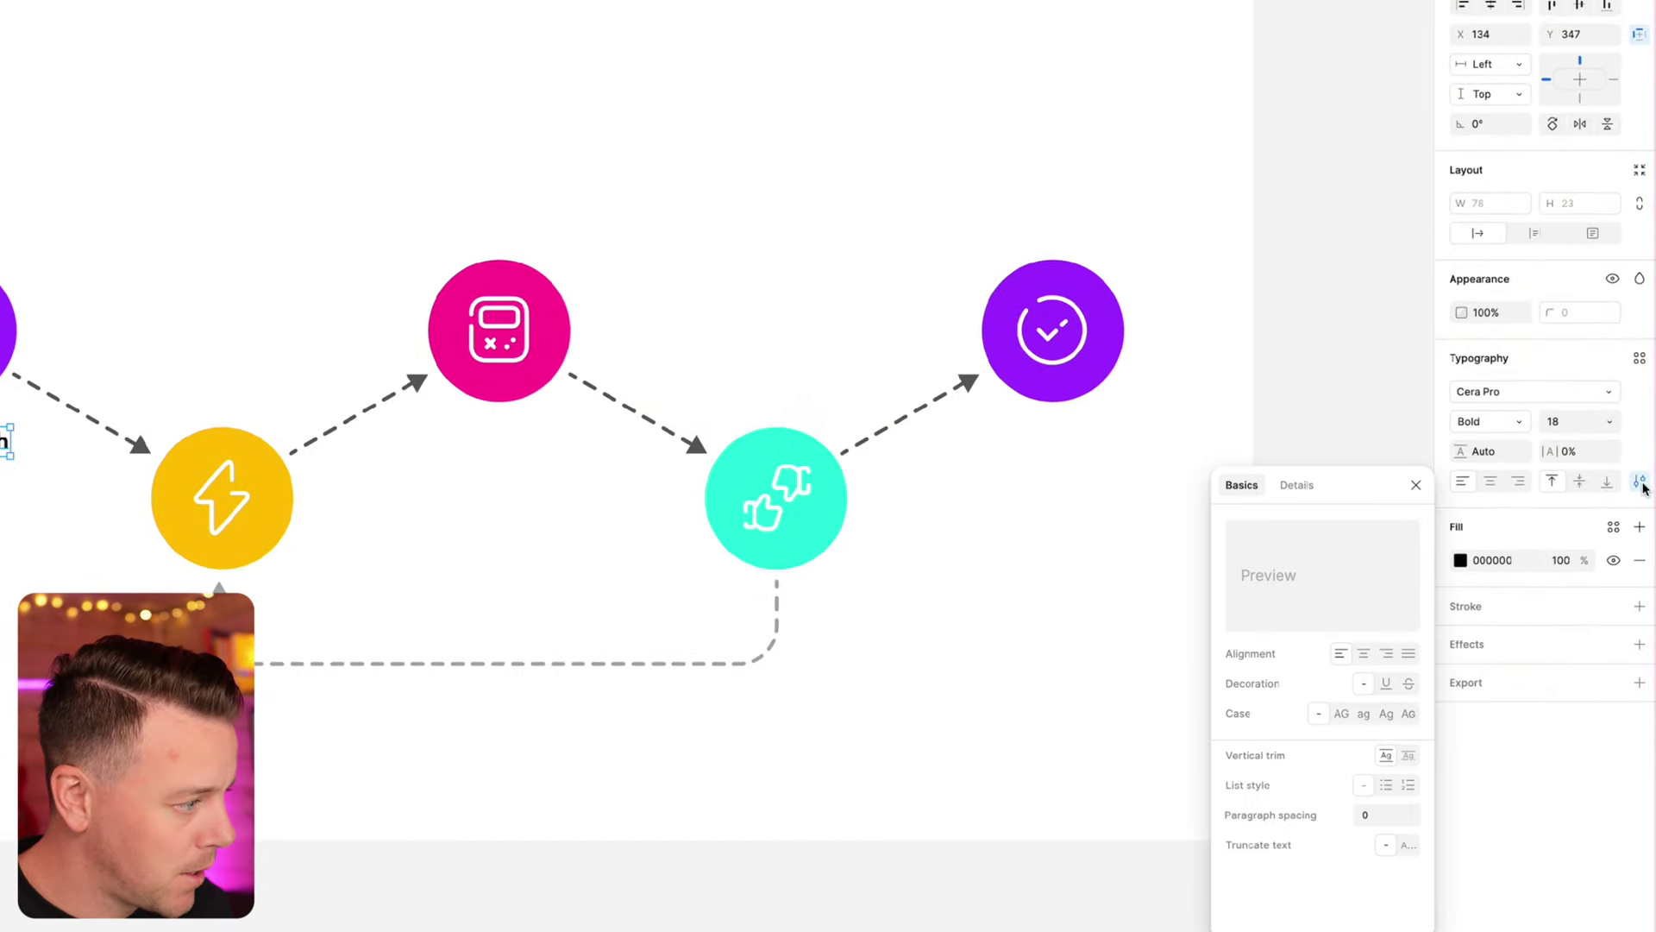
pyautogui.click(1342, 715)
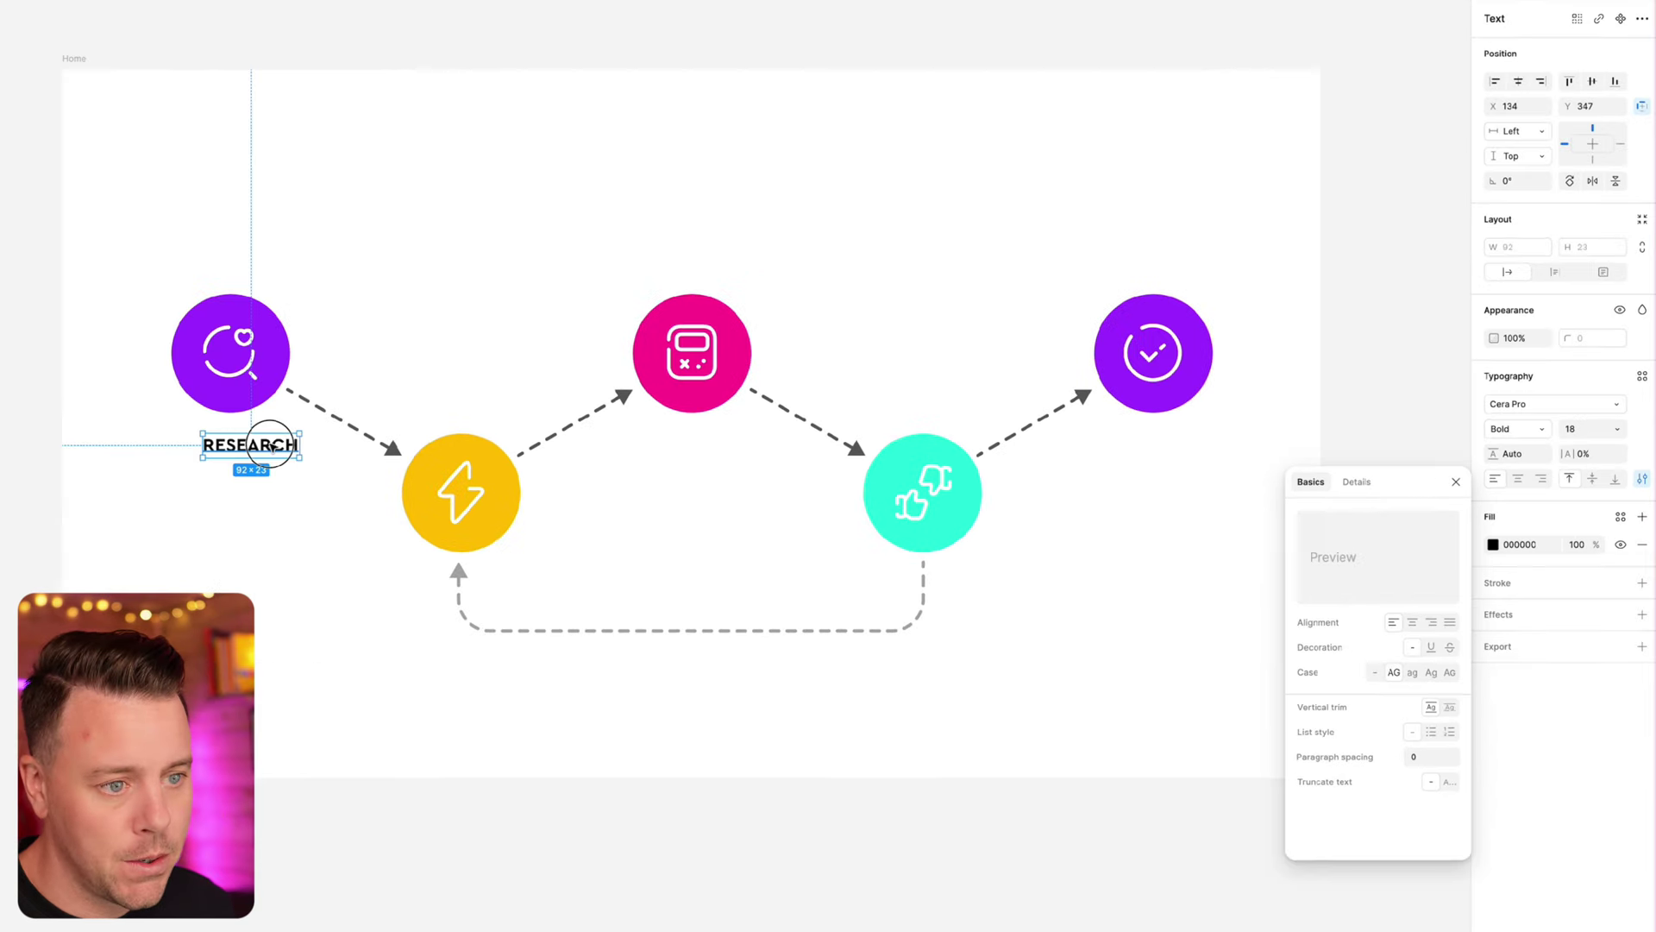
pyautogui.moveTo(270, 445); pyautogui.dragTo(248, 443)
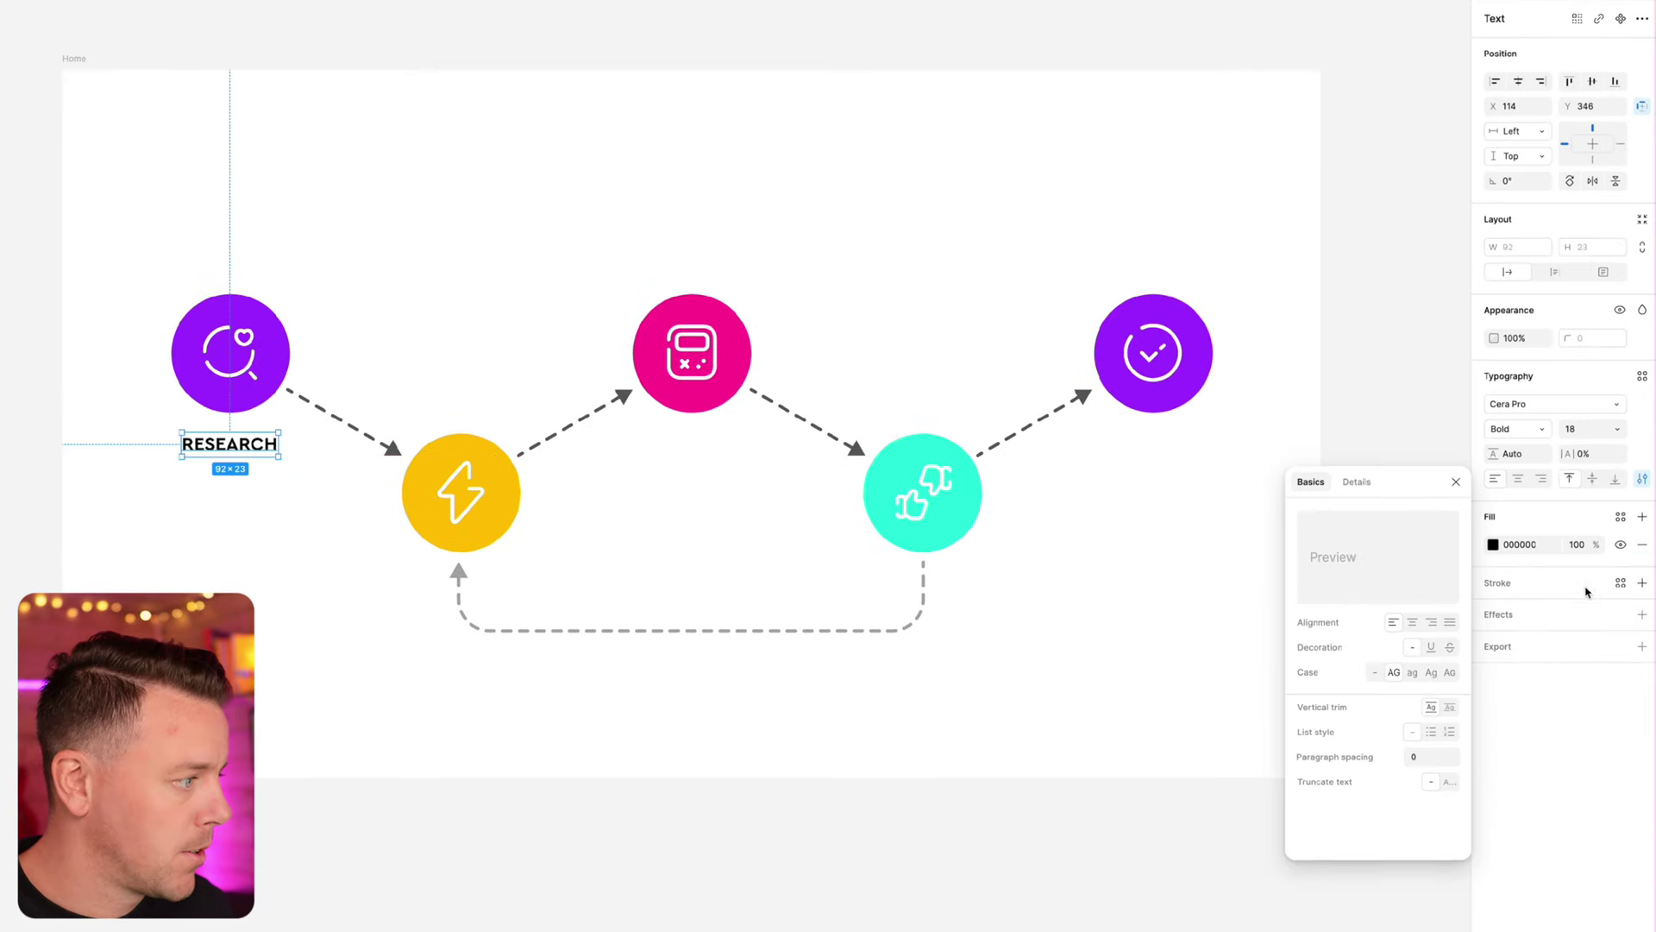
pyautogui.press('Escape')
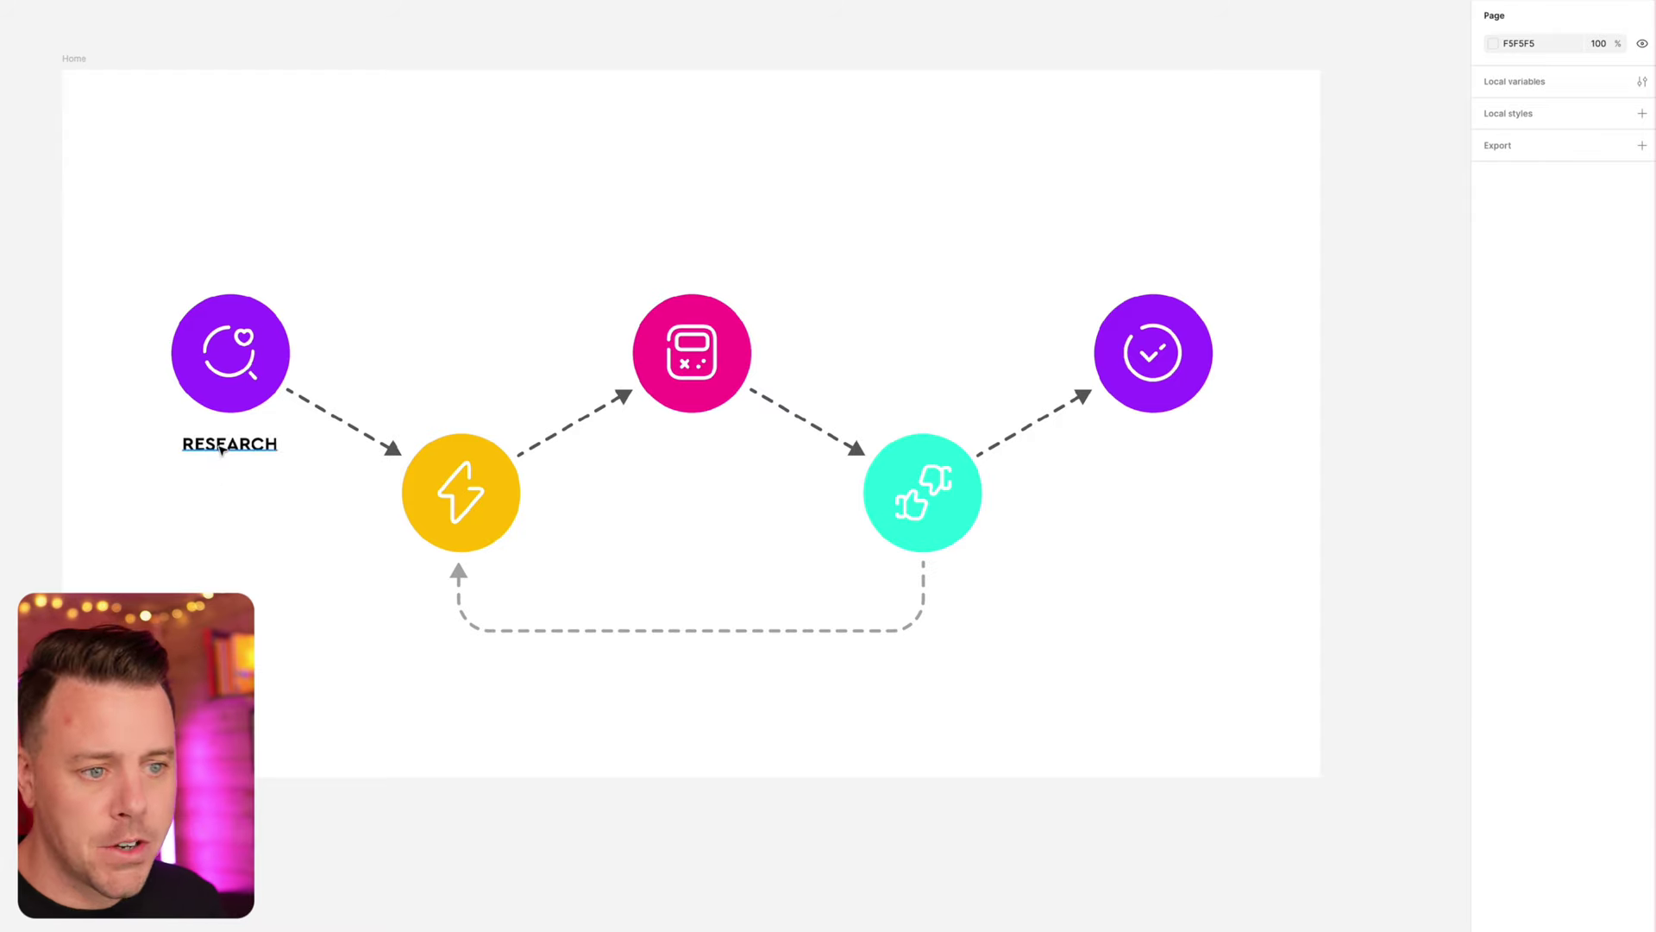
# - Duplicate the Research label above the yellow circle and change the copy's text to "IDEATION"
pyautogui.click(222, 449)
pyautogui.moveTo(221, 450); pyautogui.dragTo(460, 411)
pyautogui.doubleClick(461, 411)
pyautogui.write('IDEATIO')
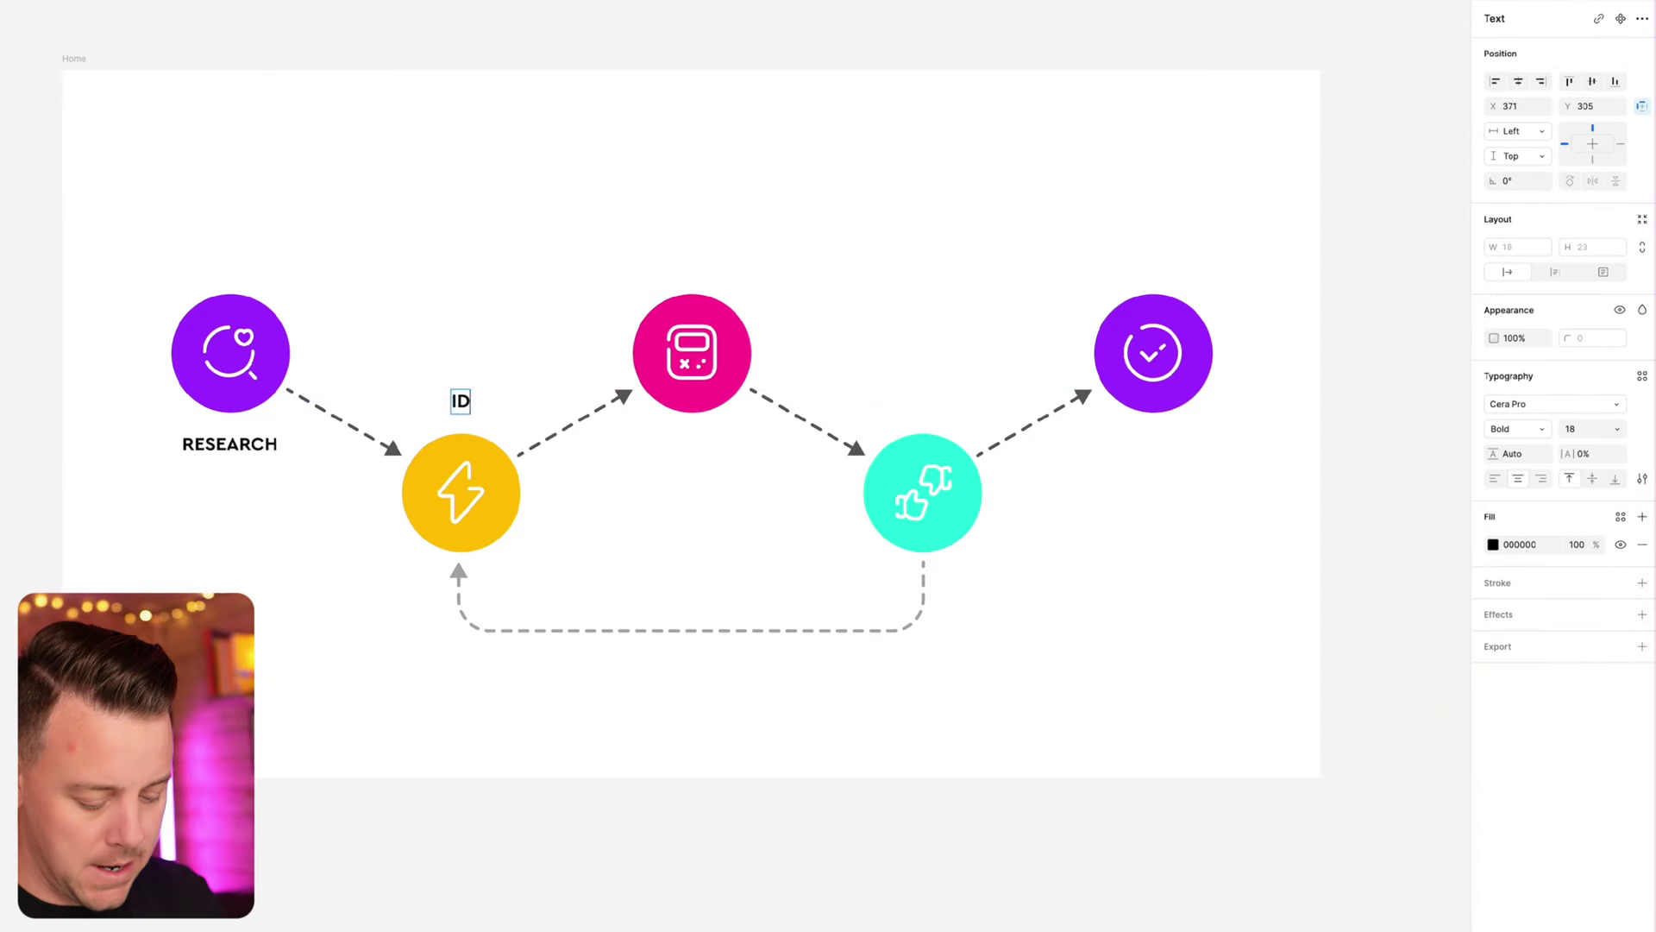
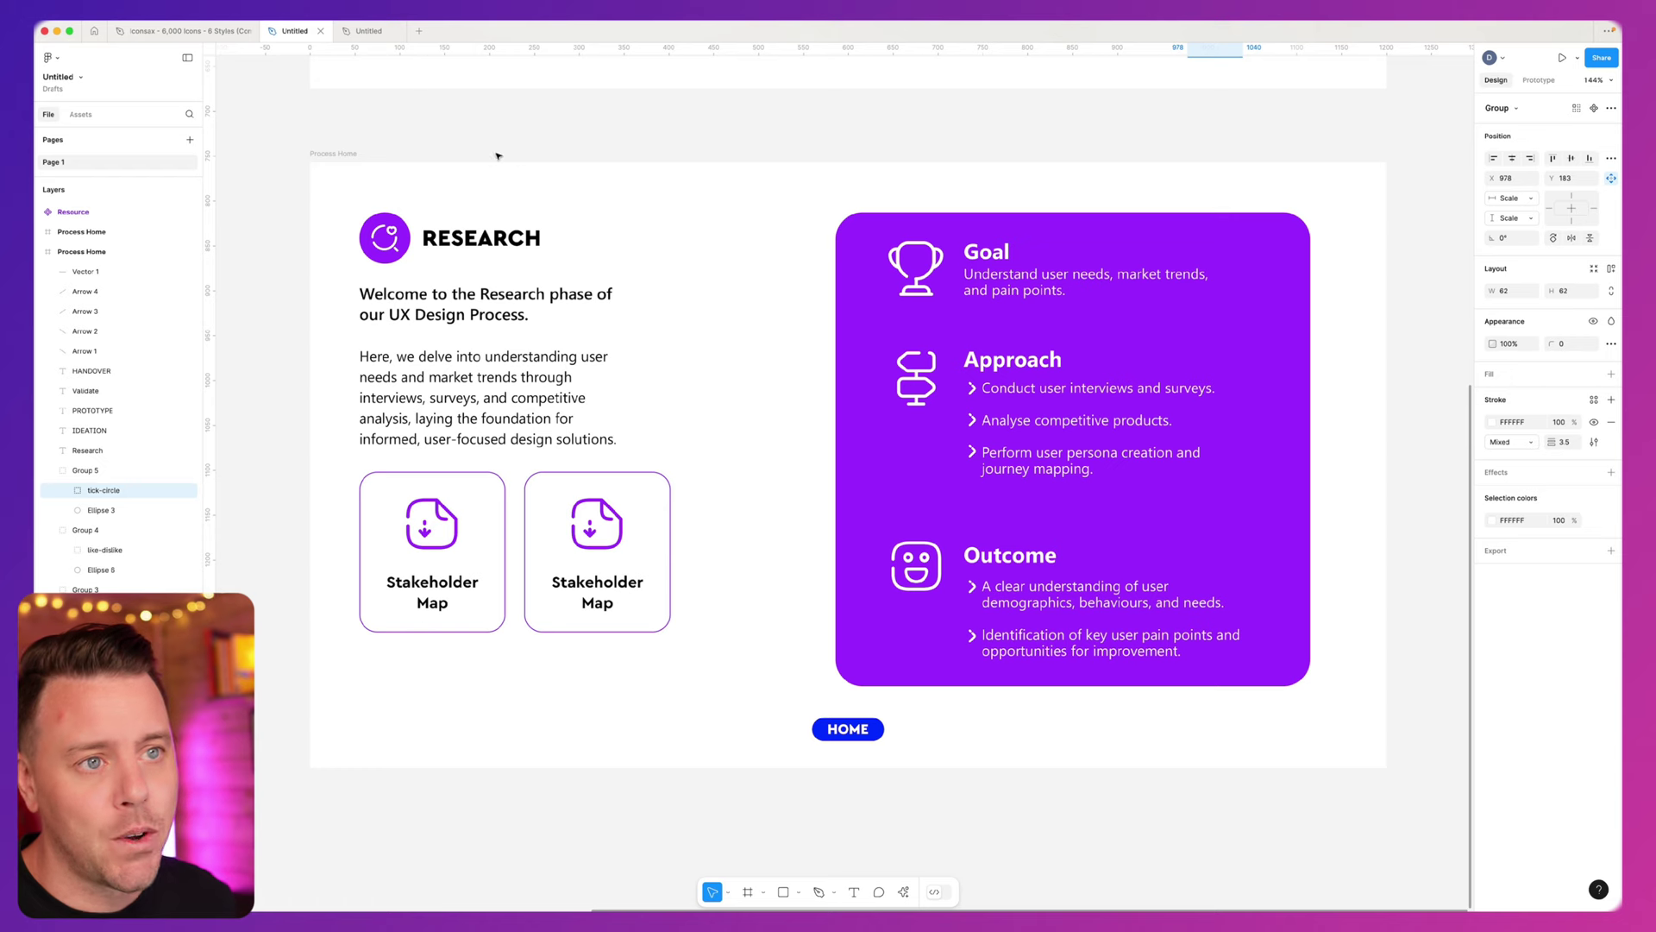
# - Switch to the file with the finished diagram and duplicate the Home frame beside the original
pyautogui.click(357, 23)
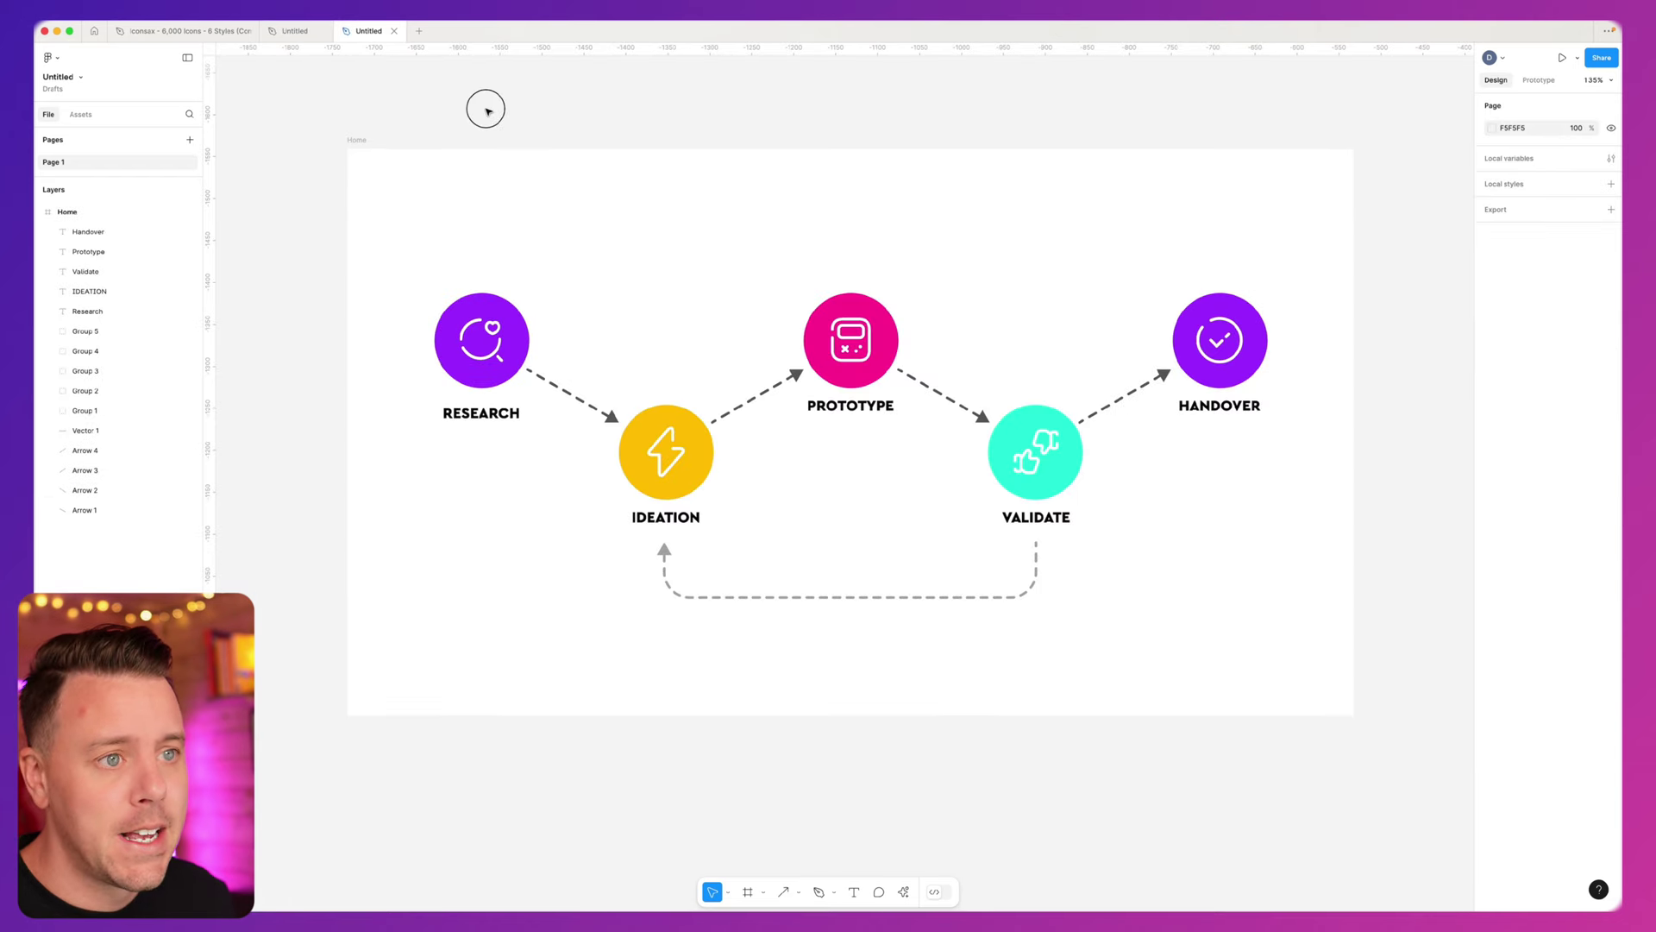
pyautogui.scroll(-5, 492, 111)
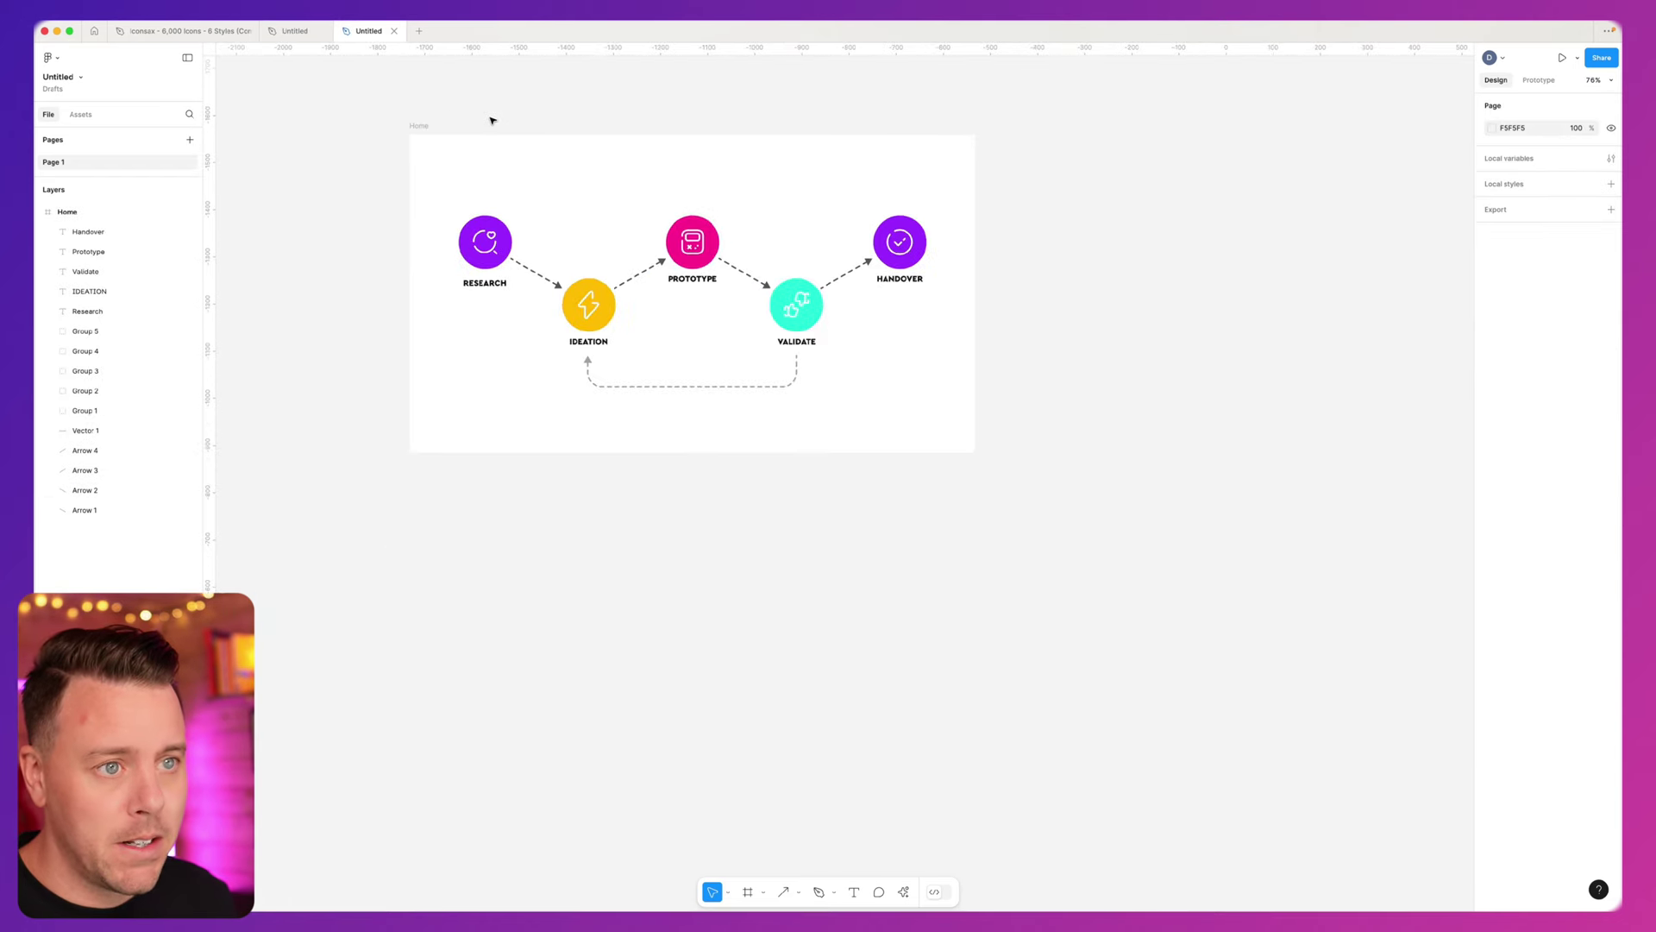
pyautogui.click(428, 125)
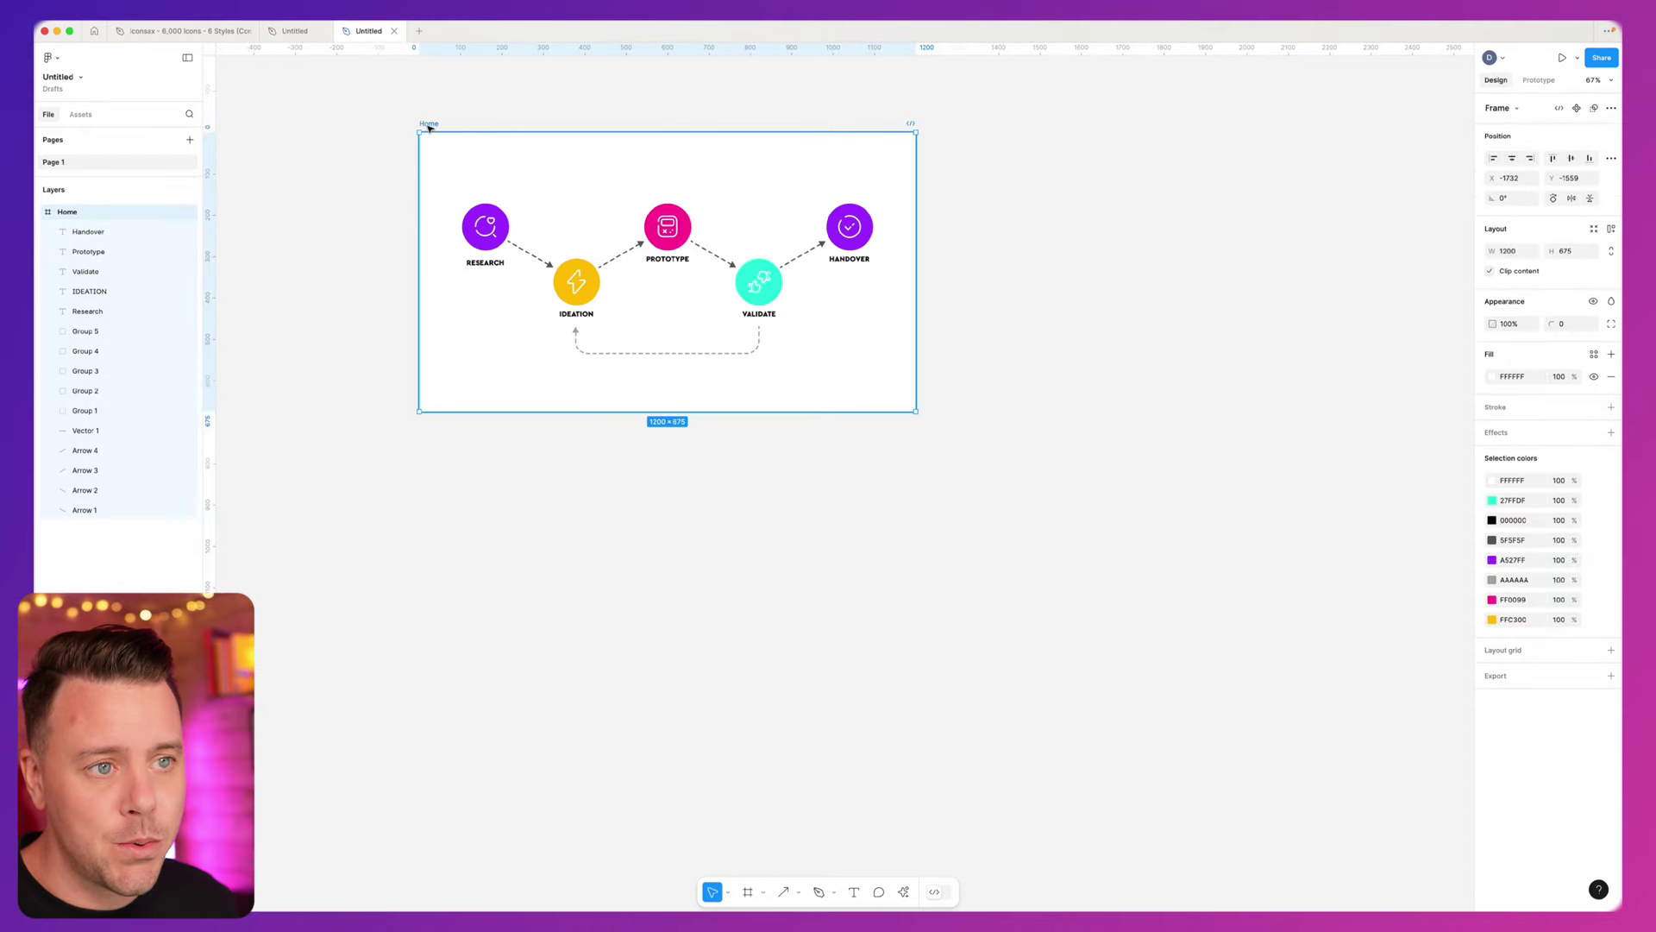
pyautogui.hotkey('ctrl', 'd')
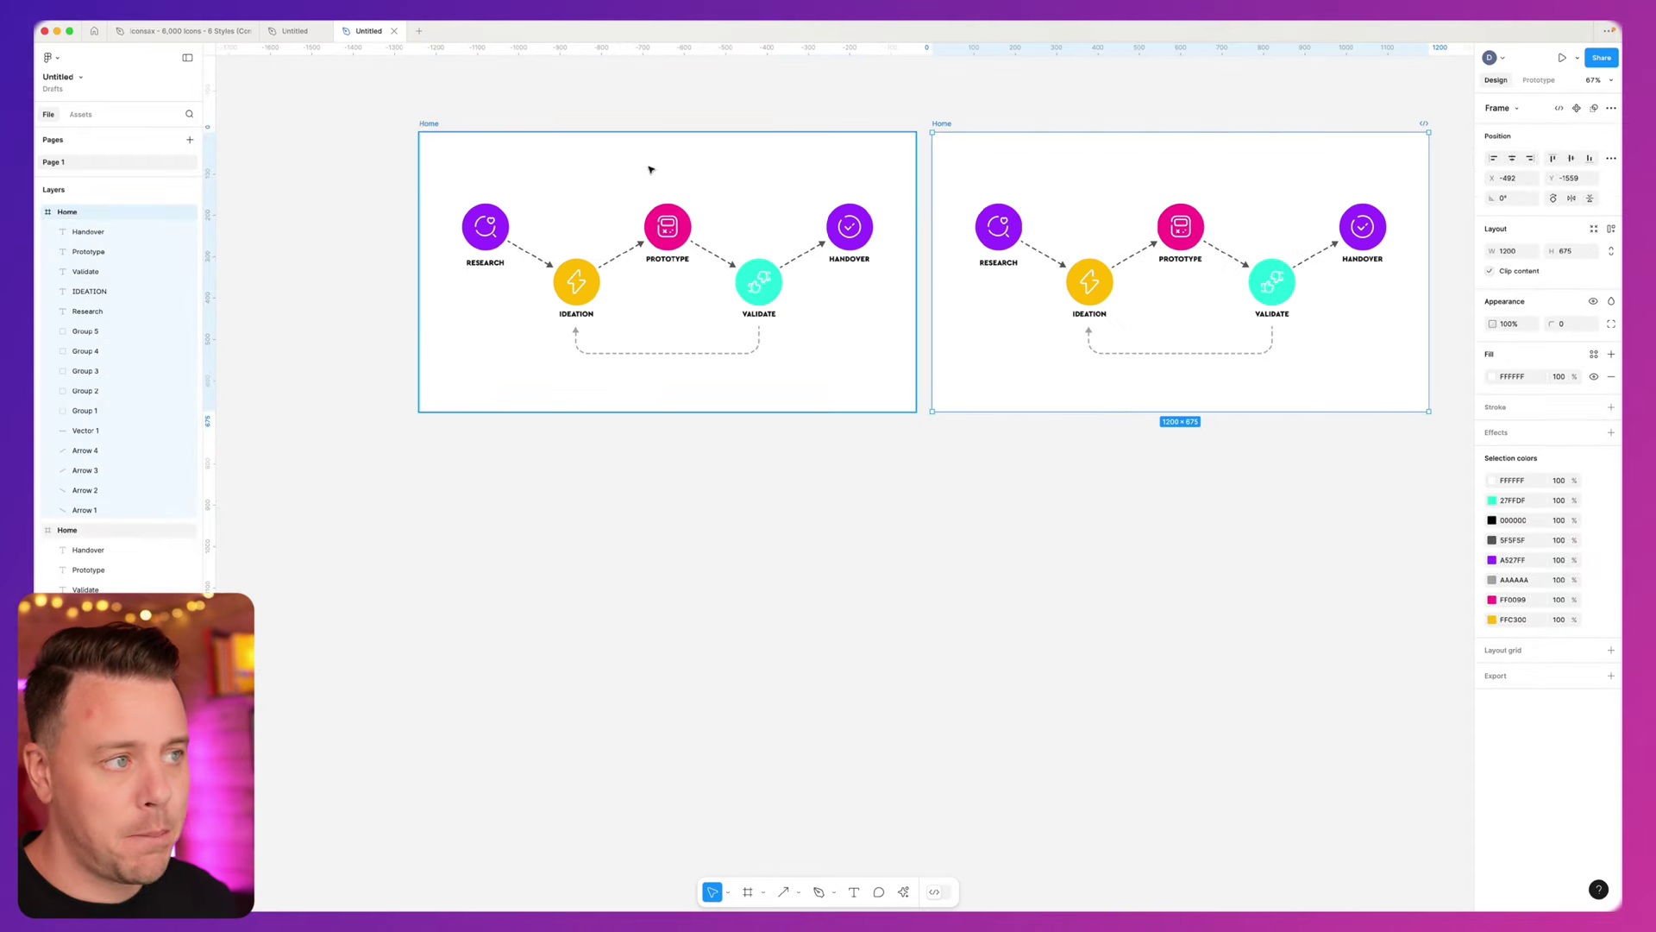
pyautogui.click(1051, 543)
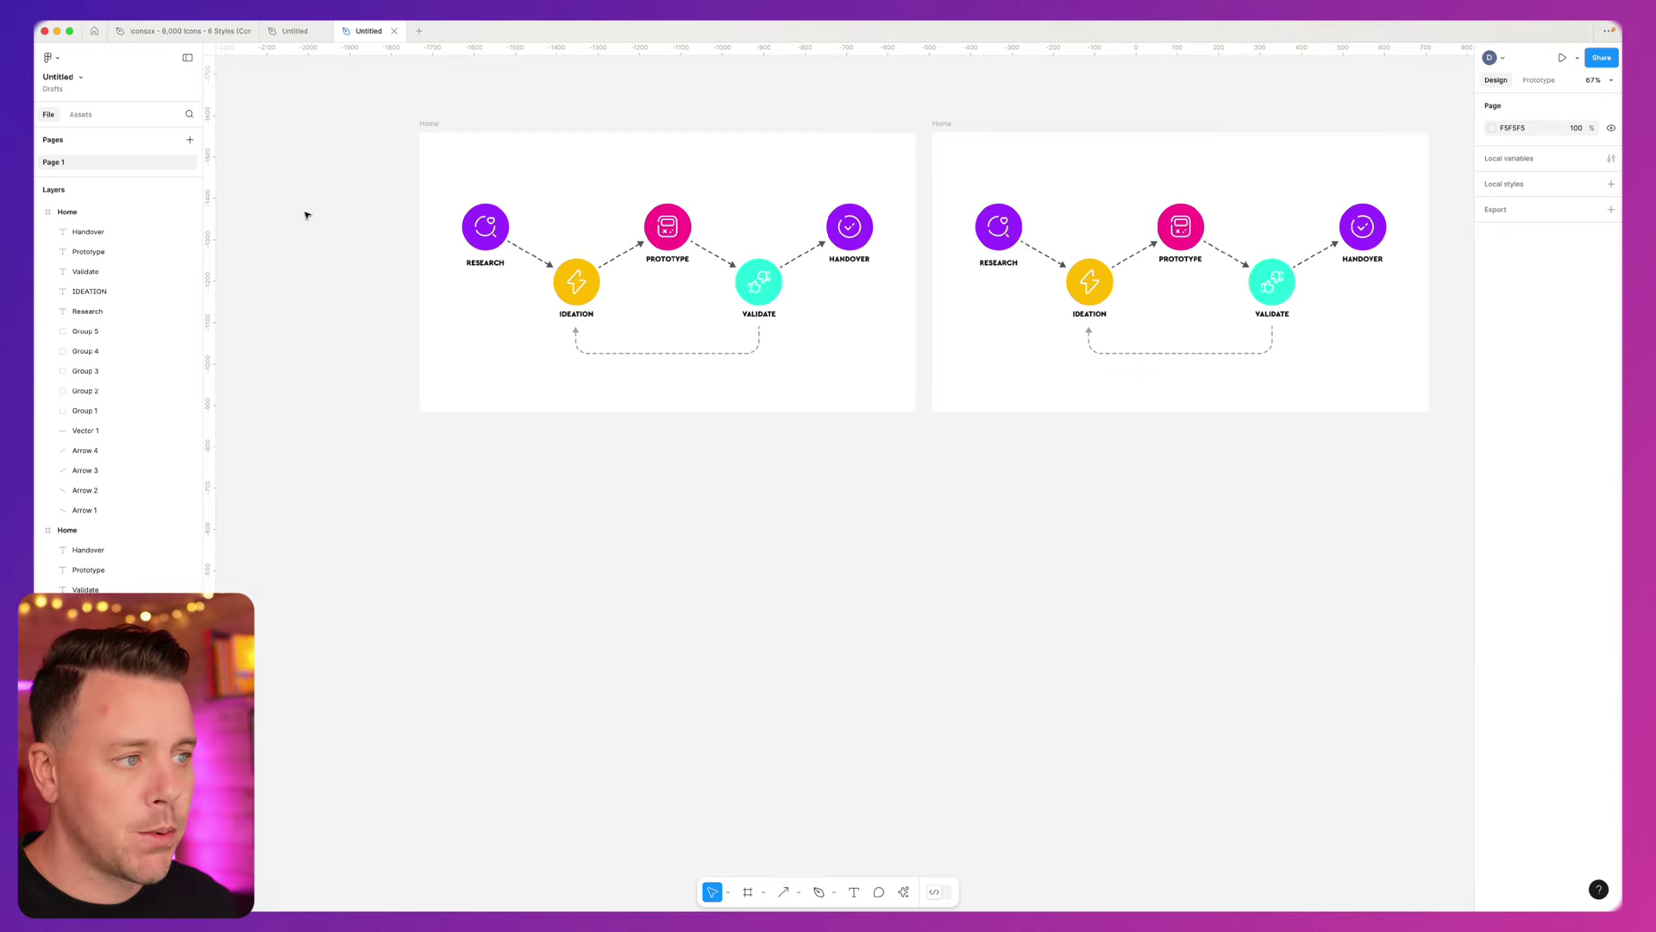
# - Examine the layout of the Research page and process diagram in the reference file, and return to the working file
pyautogui.hscroll(5, 359, 329)
pyautogui.scroll(1, 359, 336)
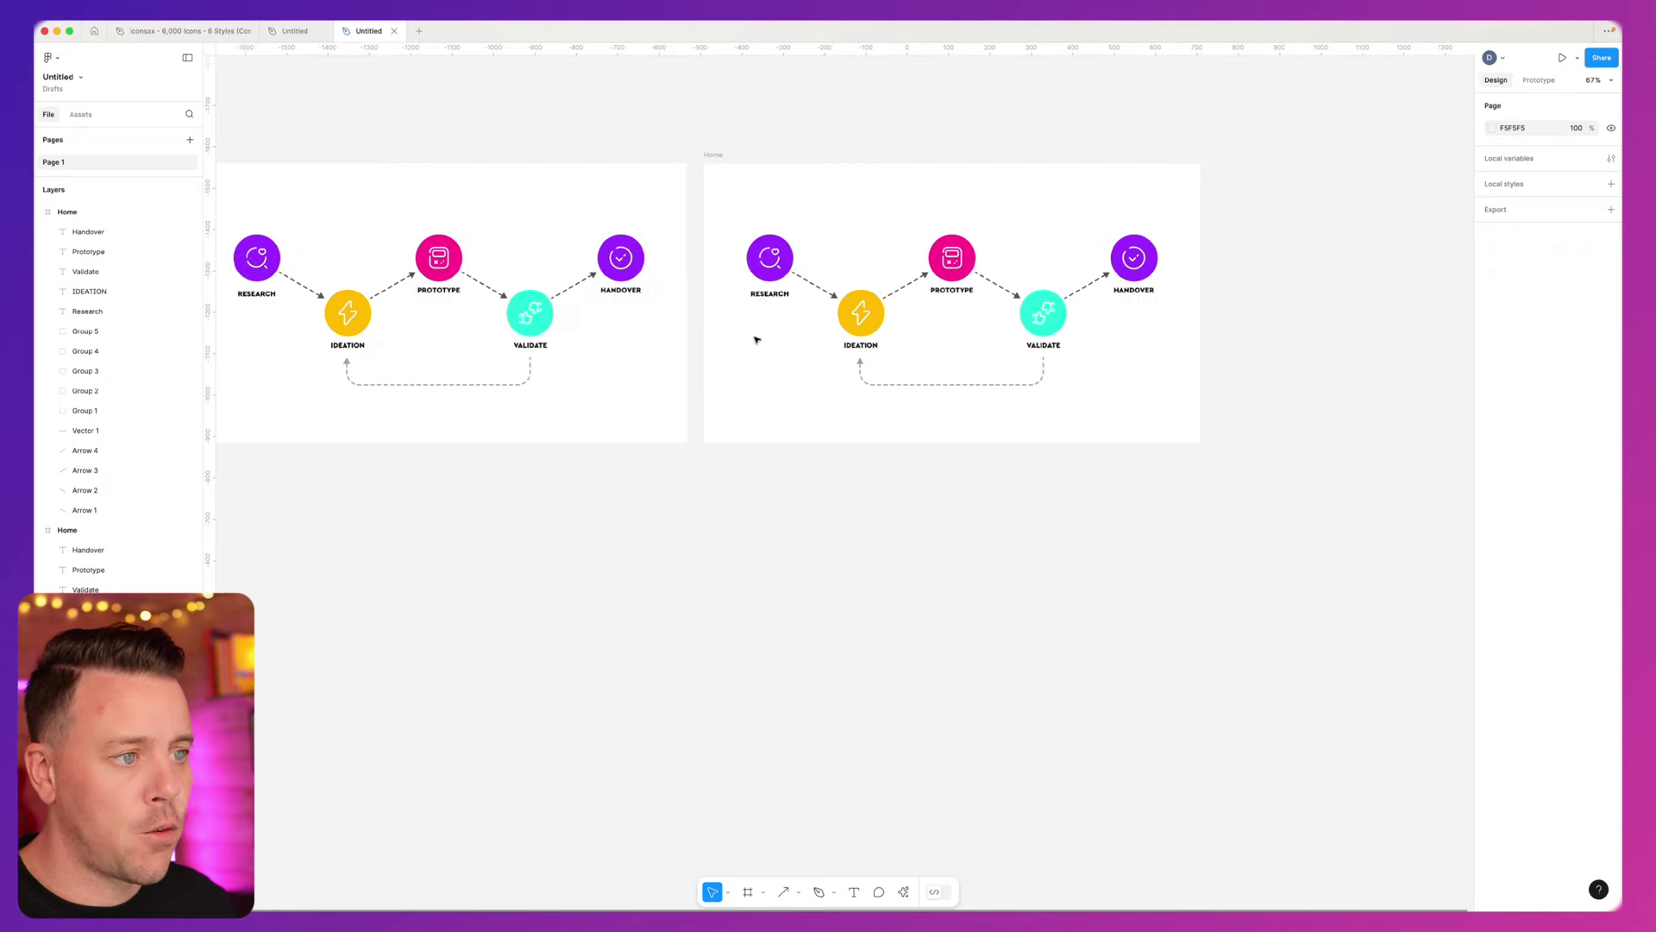
pyautogui.hscroll(-3, 754, 340)
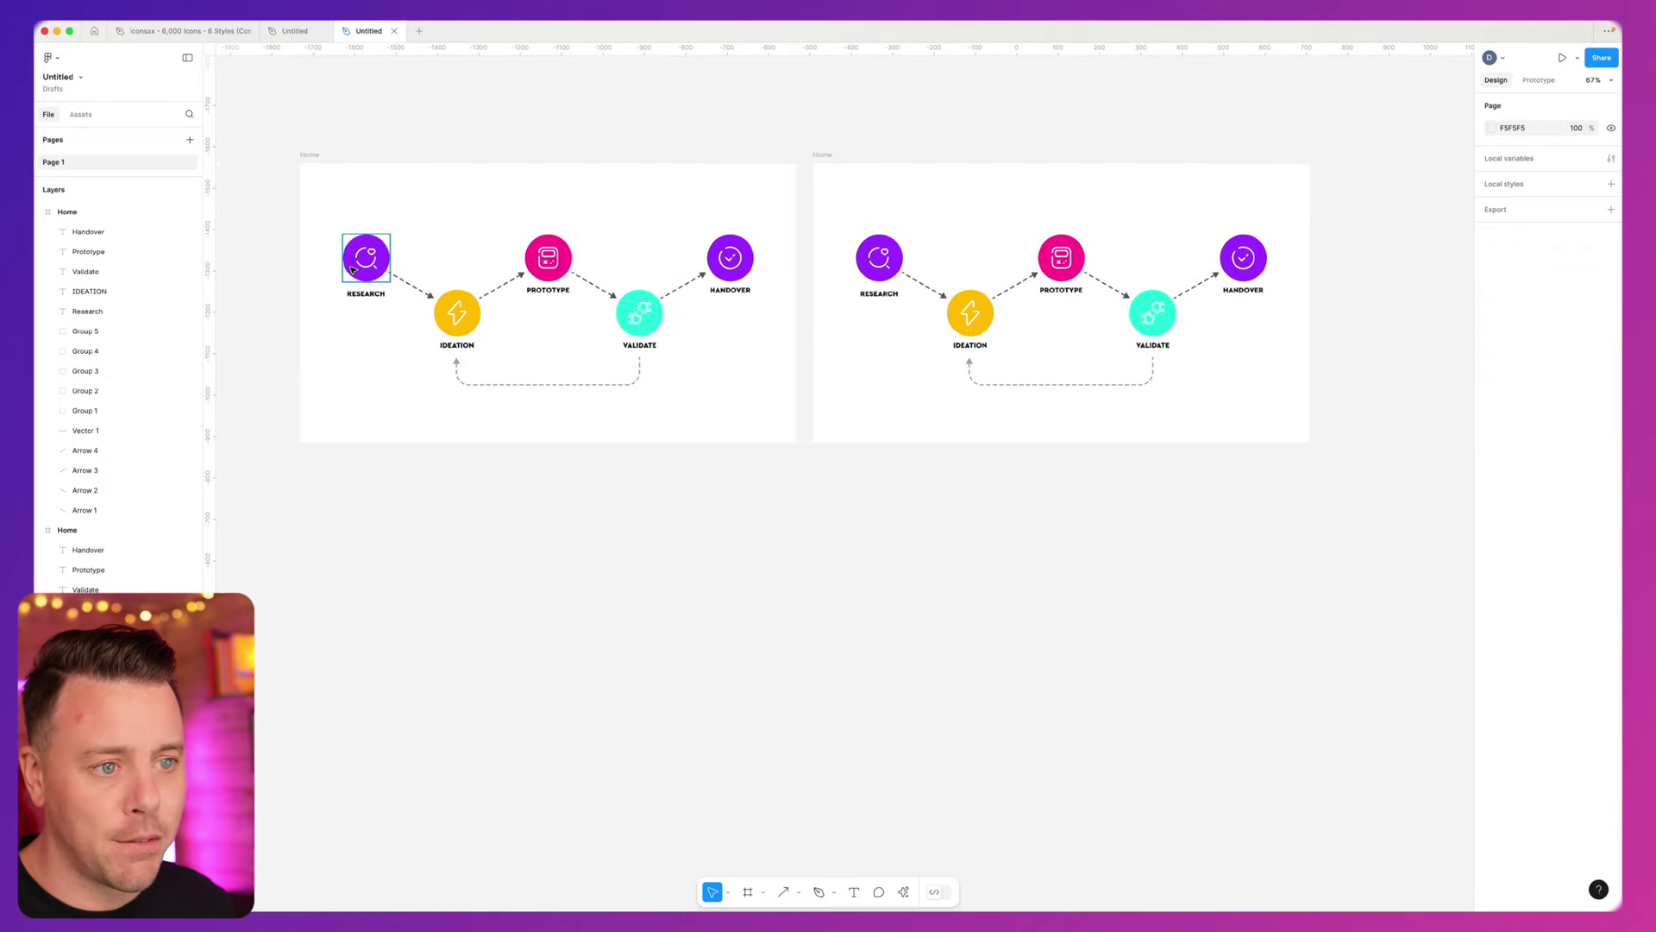
pyautogui.click(296, 31)
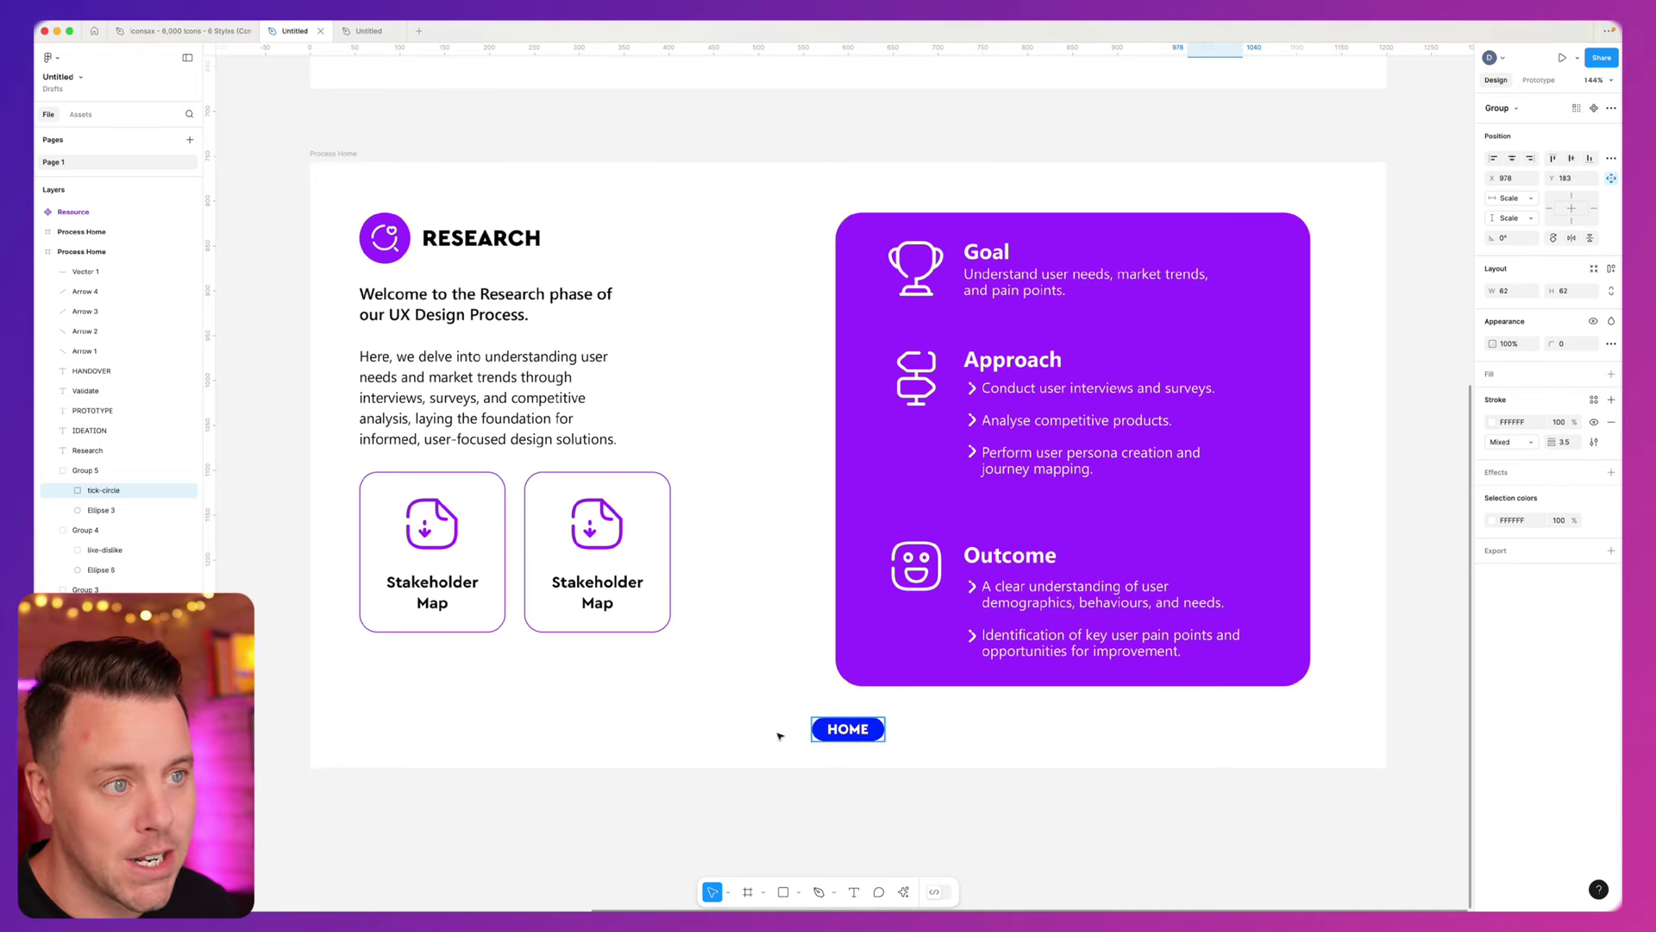
pyautogui.scroll(8, 777, 734)
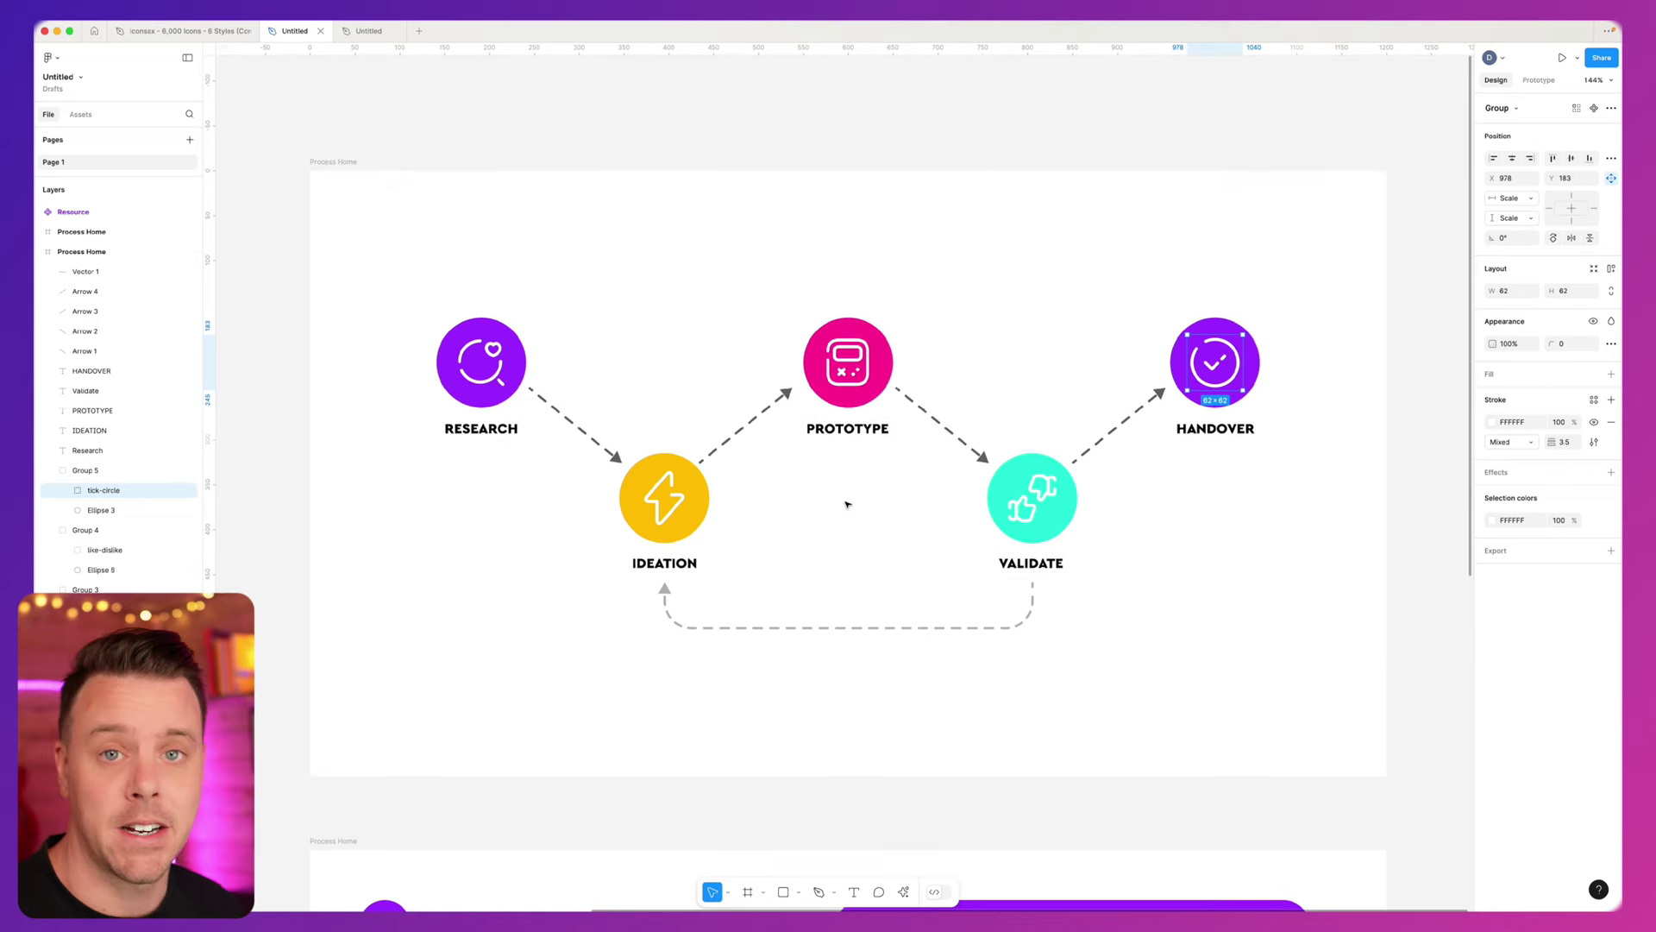
pyautogui.scroll(-8, 844, 504)
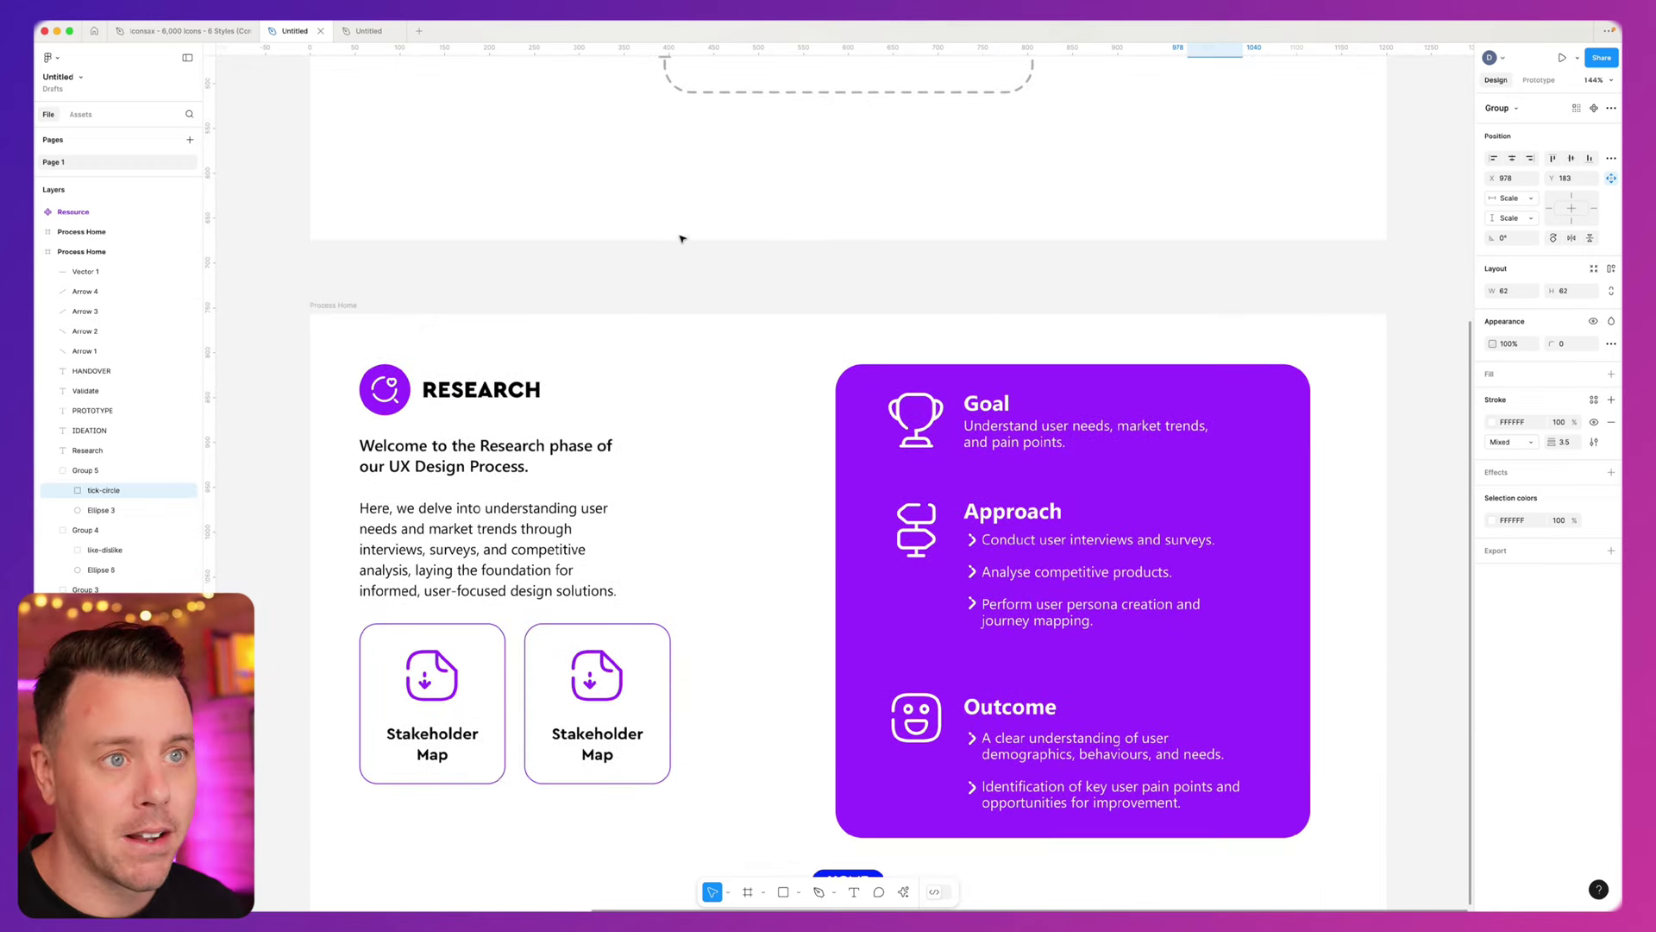
pyautogui.click(368, 31)
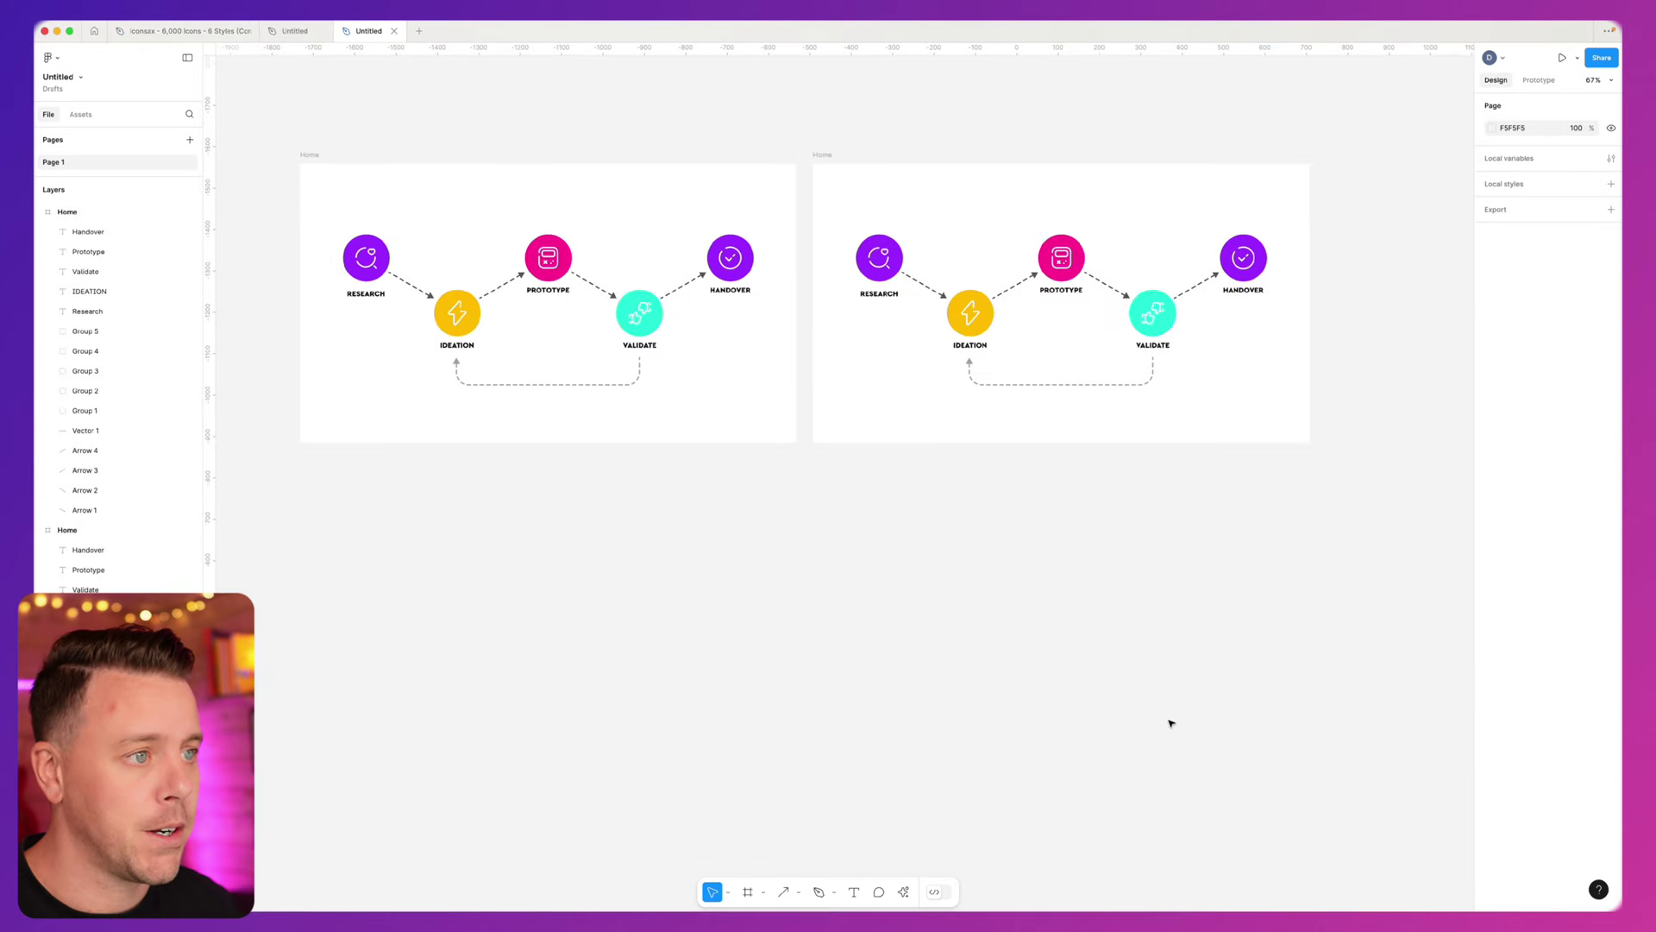
# - Delete everything in the duplicated Home frame except the Research circle with its icon and the Research label
pyautogui.moveTo(952, 211); pyautogui.dragTo(1300, 439)
pyautogui.press('Delete')
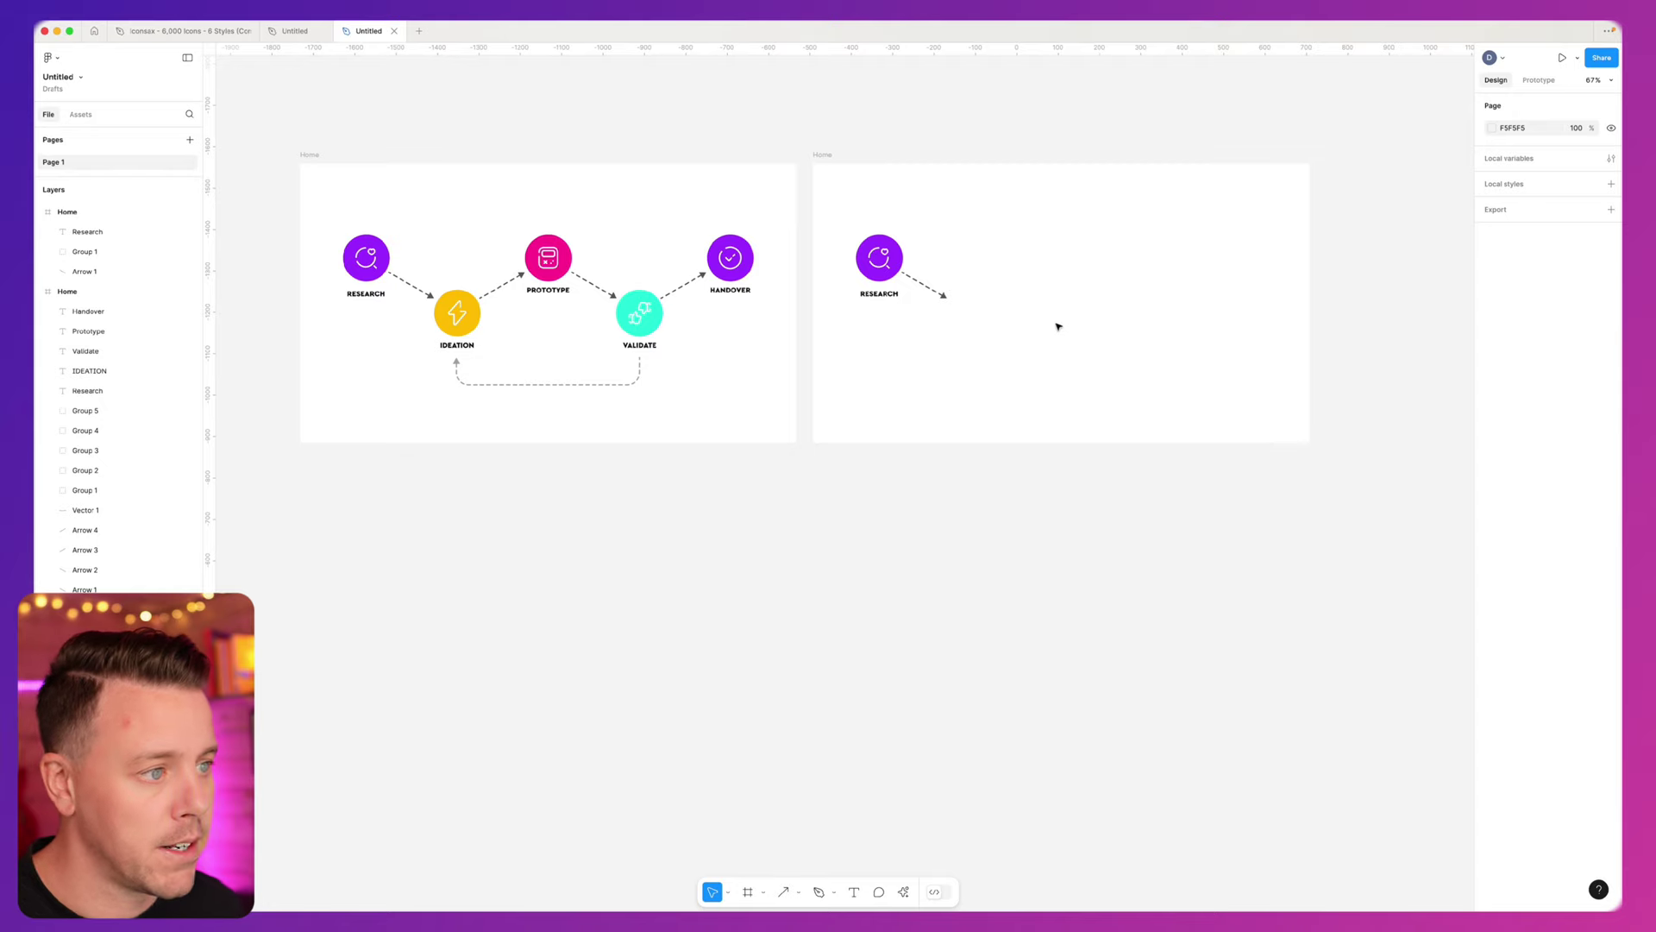
pyautogui.click(942, 295)
pyautogui.press('Delete')
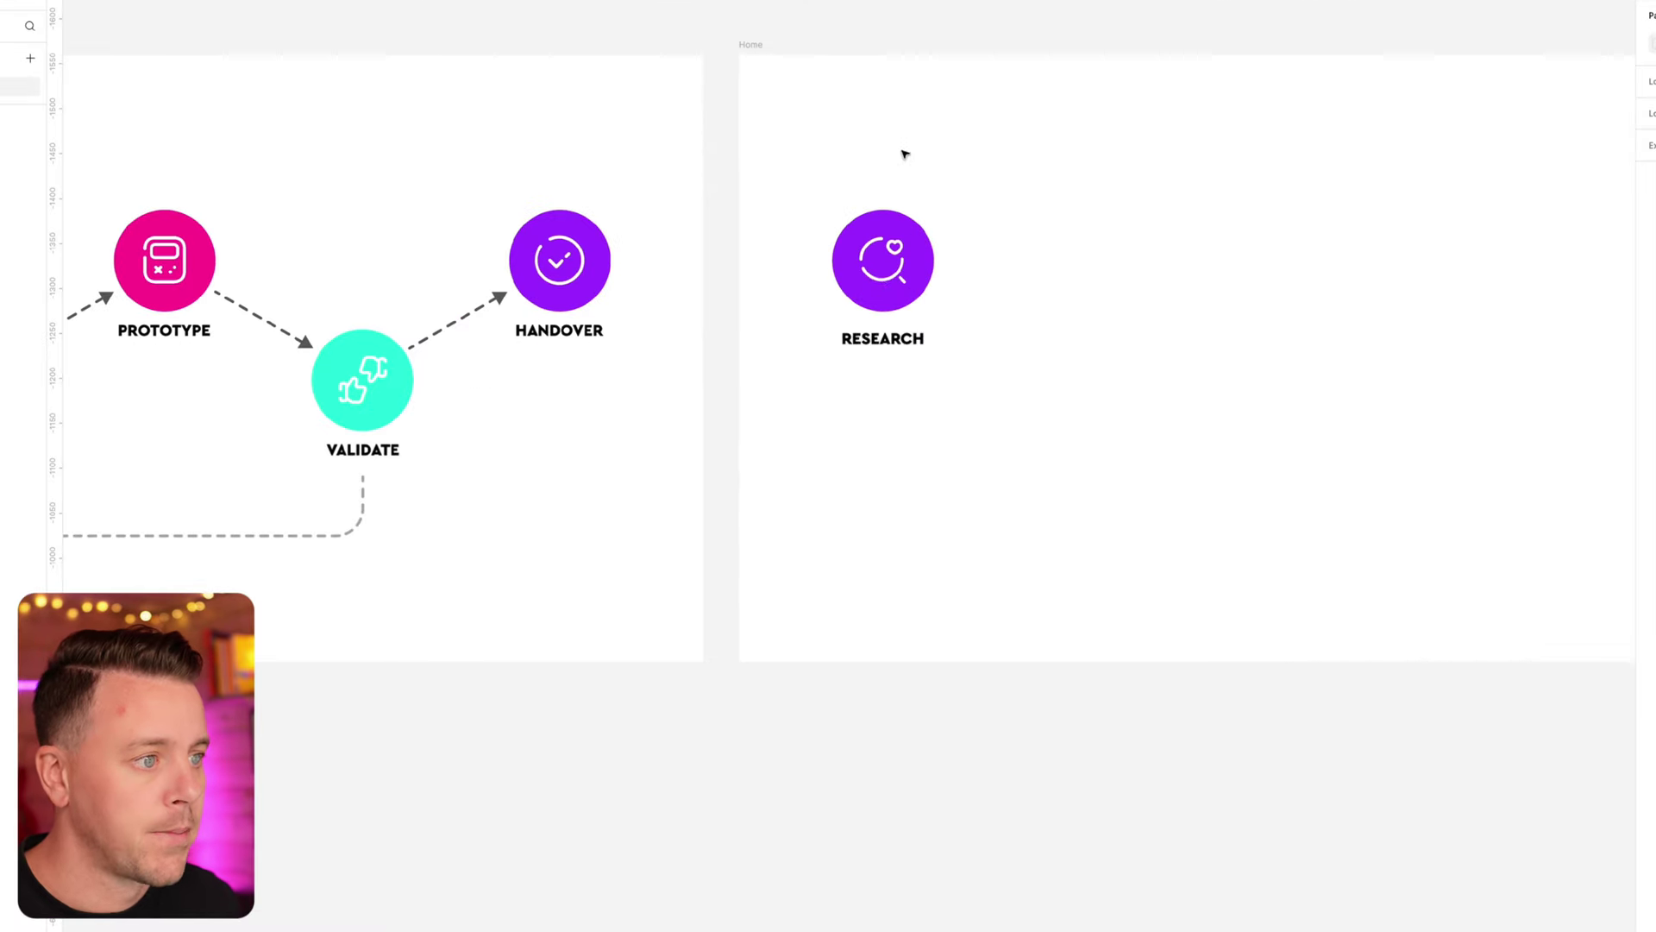
# - Shrink the Research icon circle into the second frame's upper-left corner and place the Research label just to its right
pyautogui.click(892, 275)
pyautogui.moveTo(910, 298); pyautogui.dragTo(800, 127)
pyautogui.moveTo(863, 319); pyautogui.dragTo(857, 113)
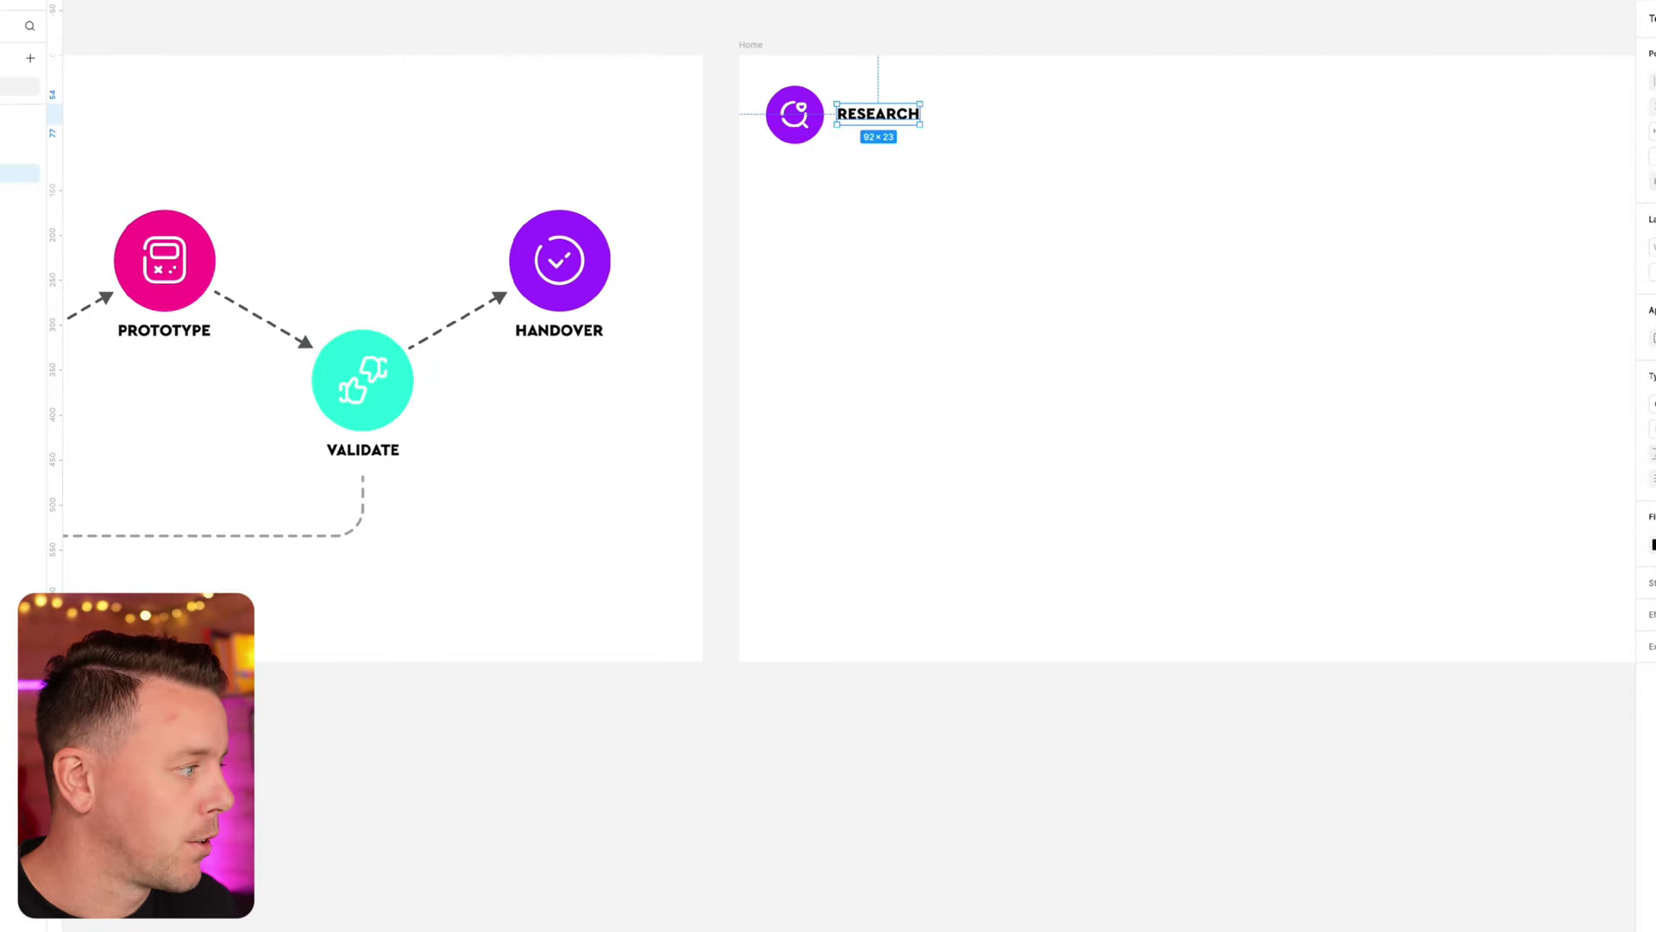
# - Set the Research heading's font size to 38 and reposition it beside the purple icon without overlap
pyautogui.write('28')
pyautogui.press('Return')
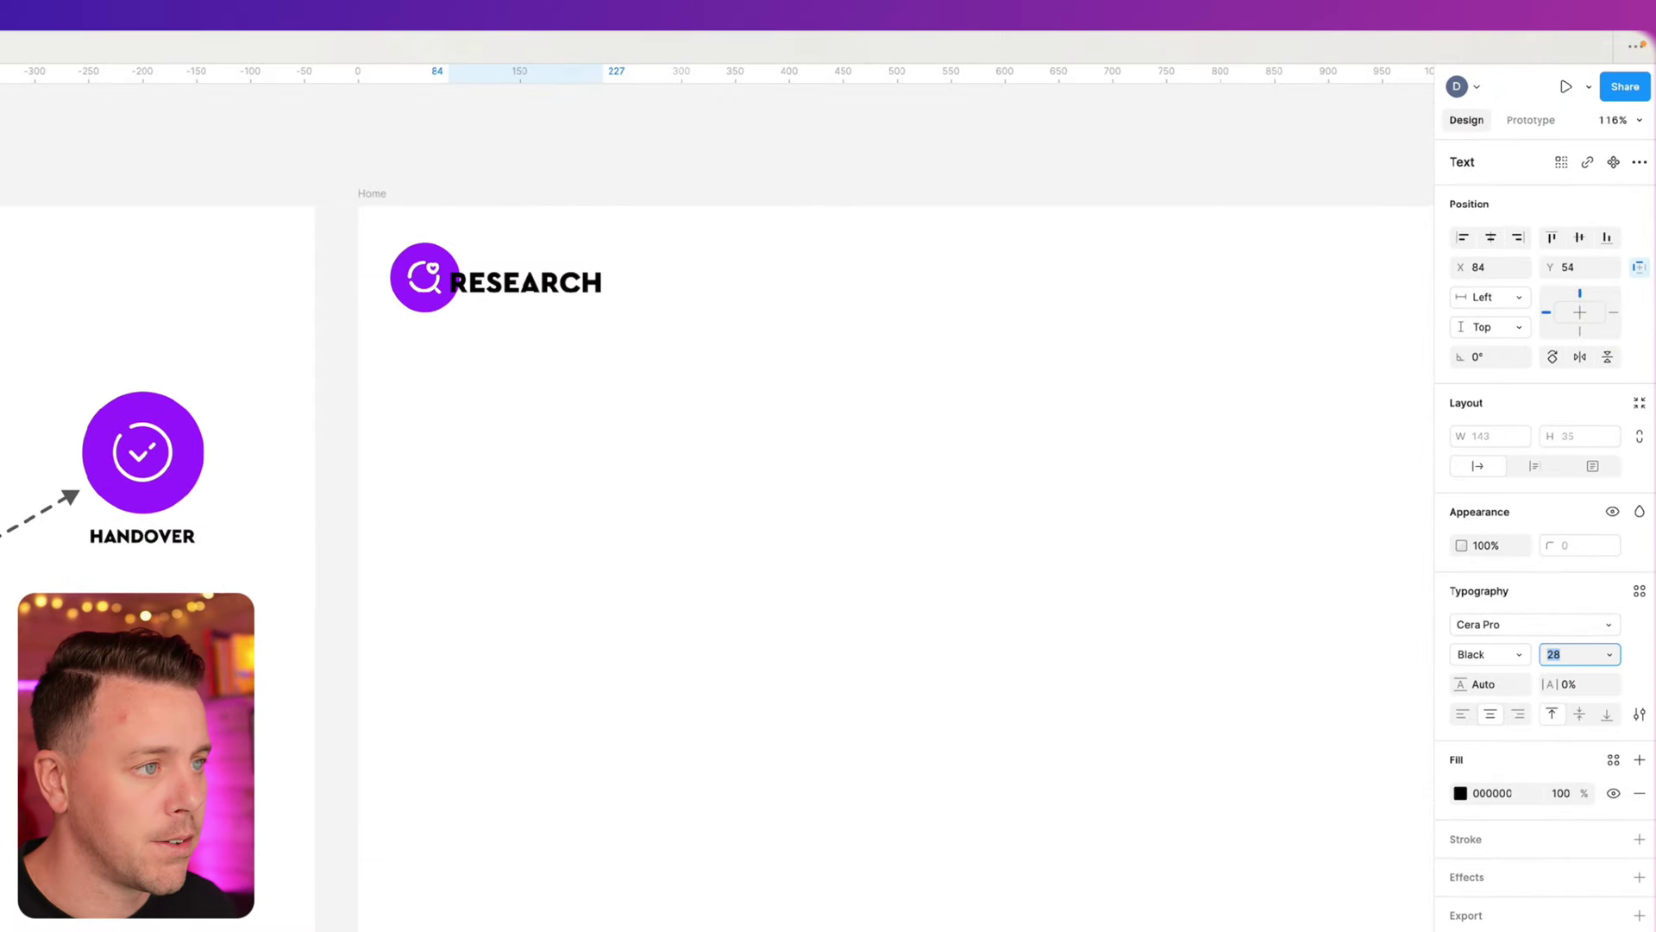
pyautogui.write('38')
pyautogui.press('Return')
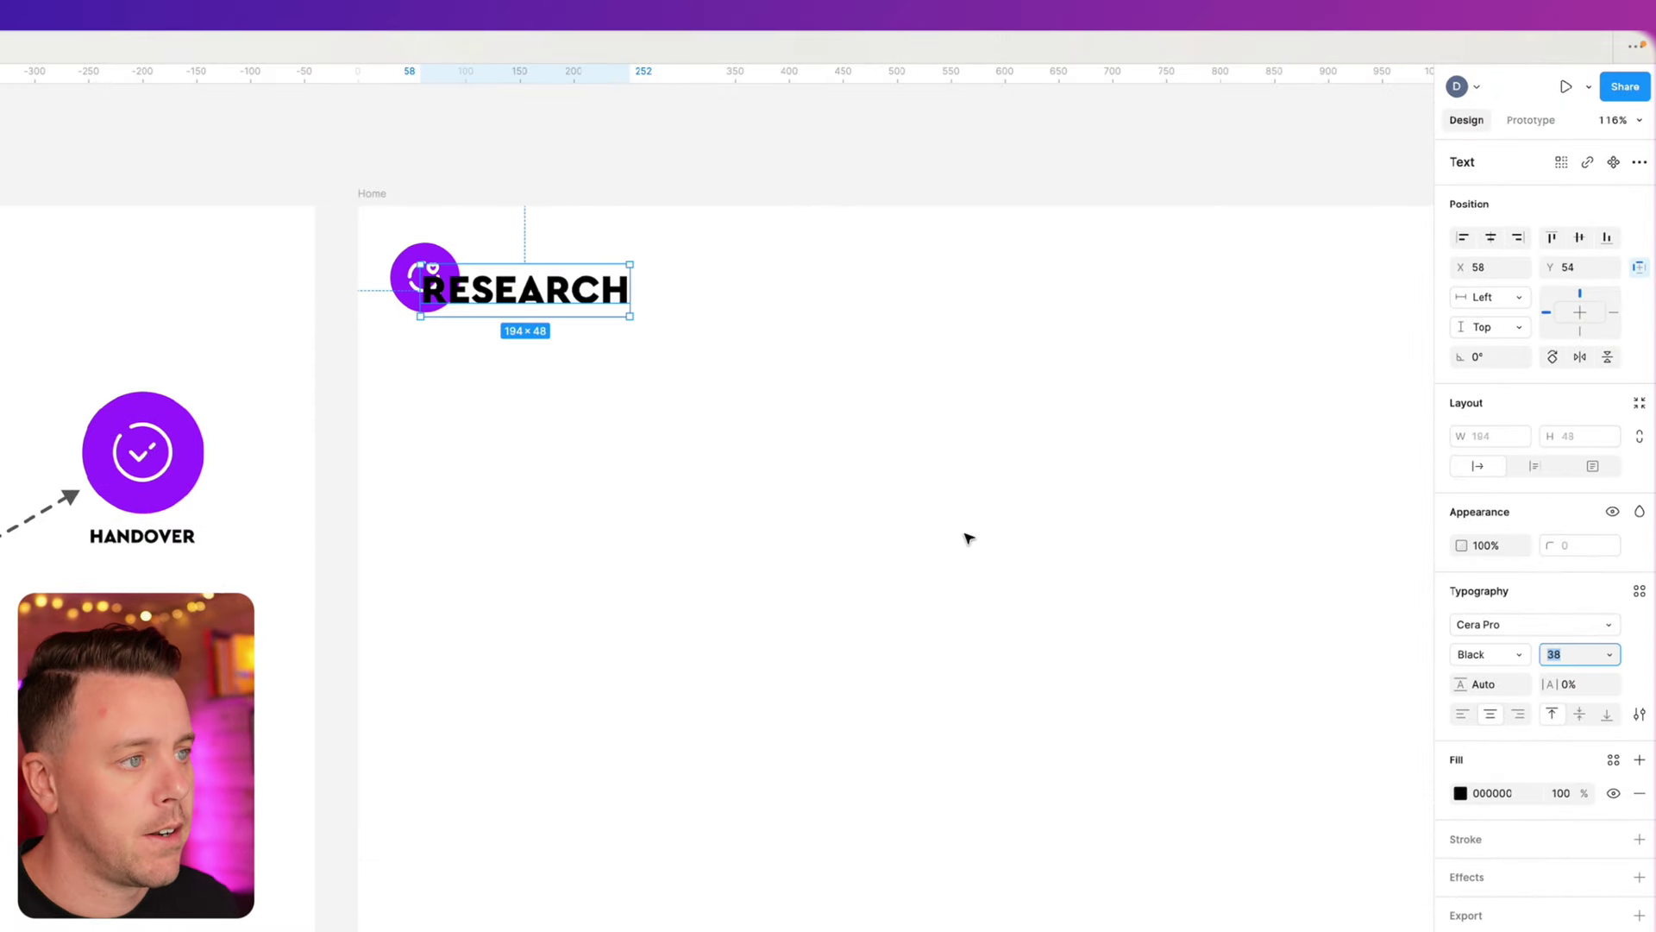
pyautogui.click(569, 298)
pyautogui.moveTo(569, 298); pyautogui.dragTo(621, 285)
pyautogui.click(621, 414)
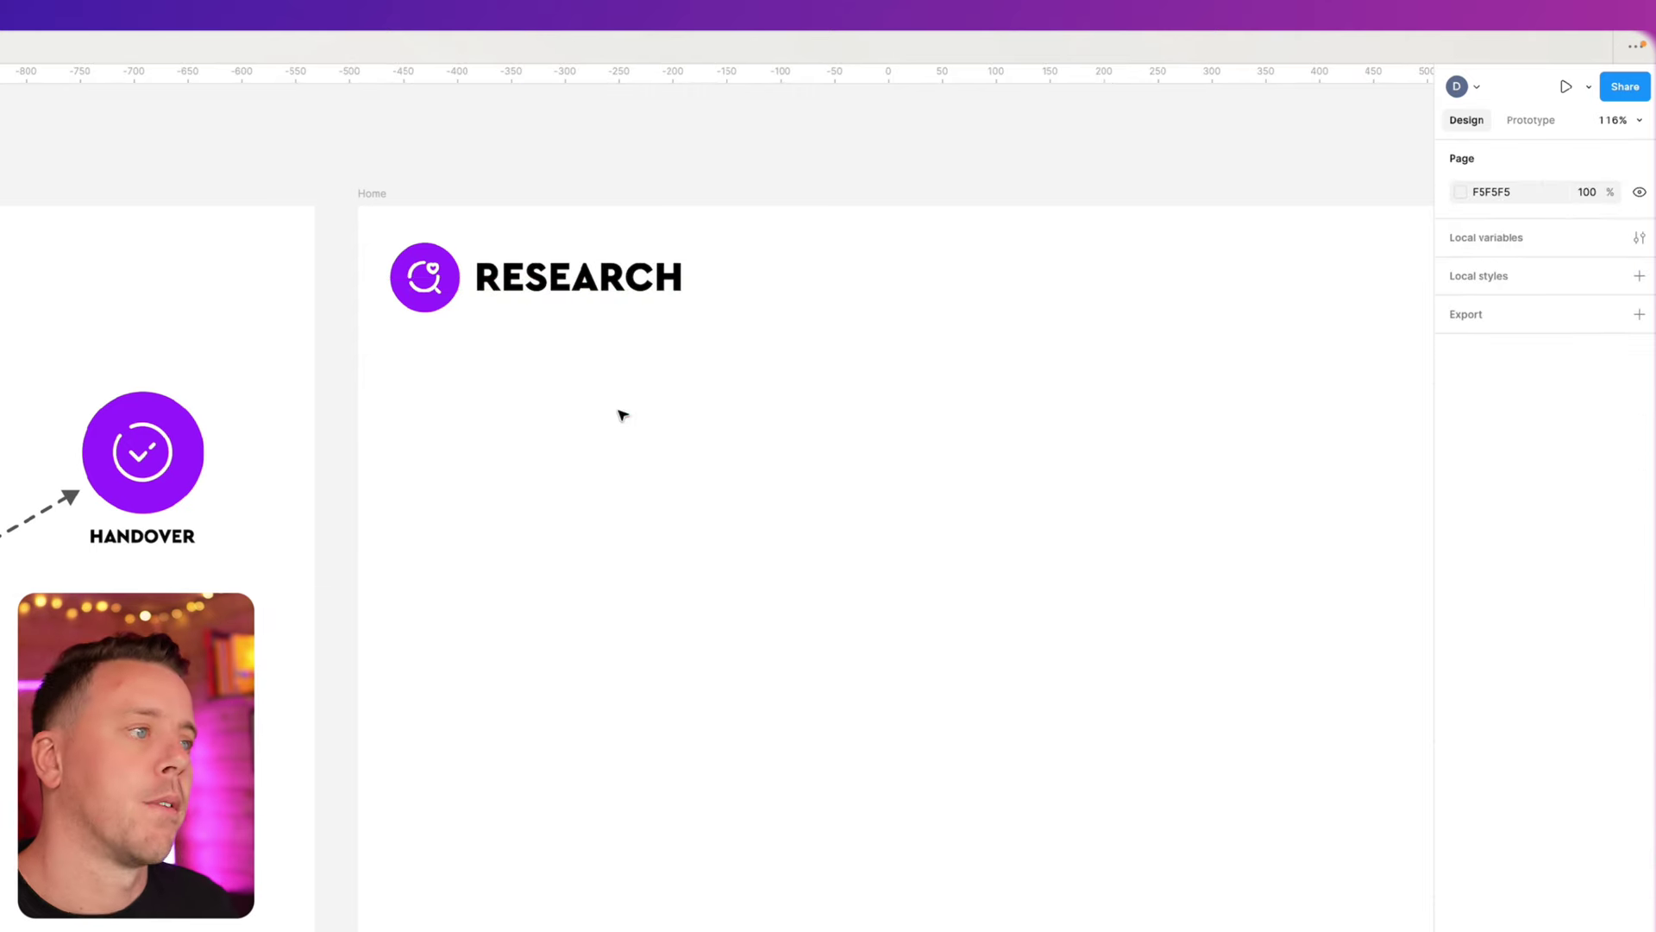
# - Add the placeholder text "FGSDFGADFGADFG" beneath the Research heading, aligned with the icon's left edge
pyautogui.scroll(-5, 577, 471)
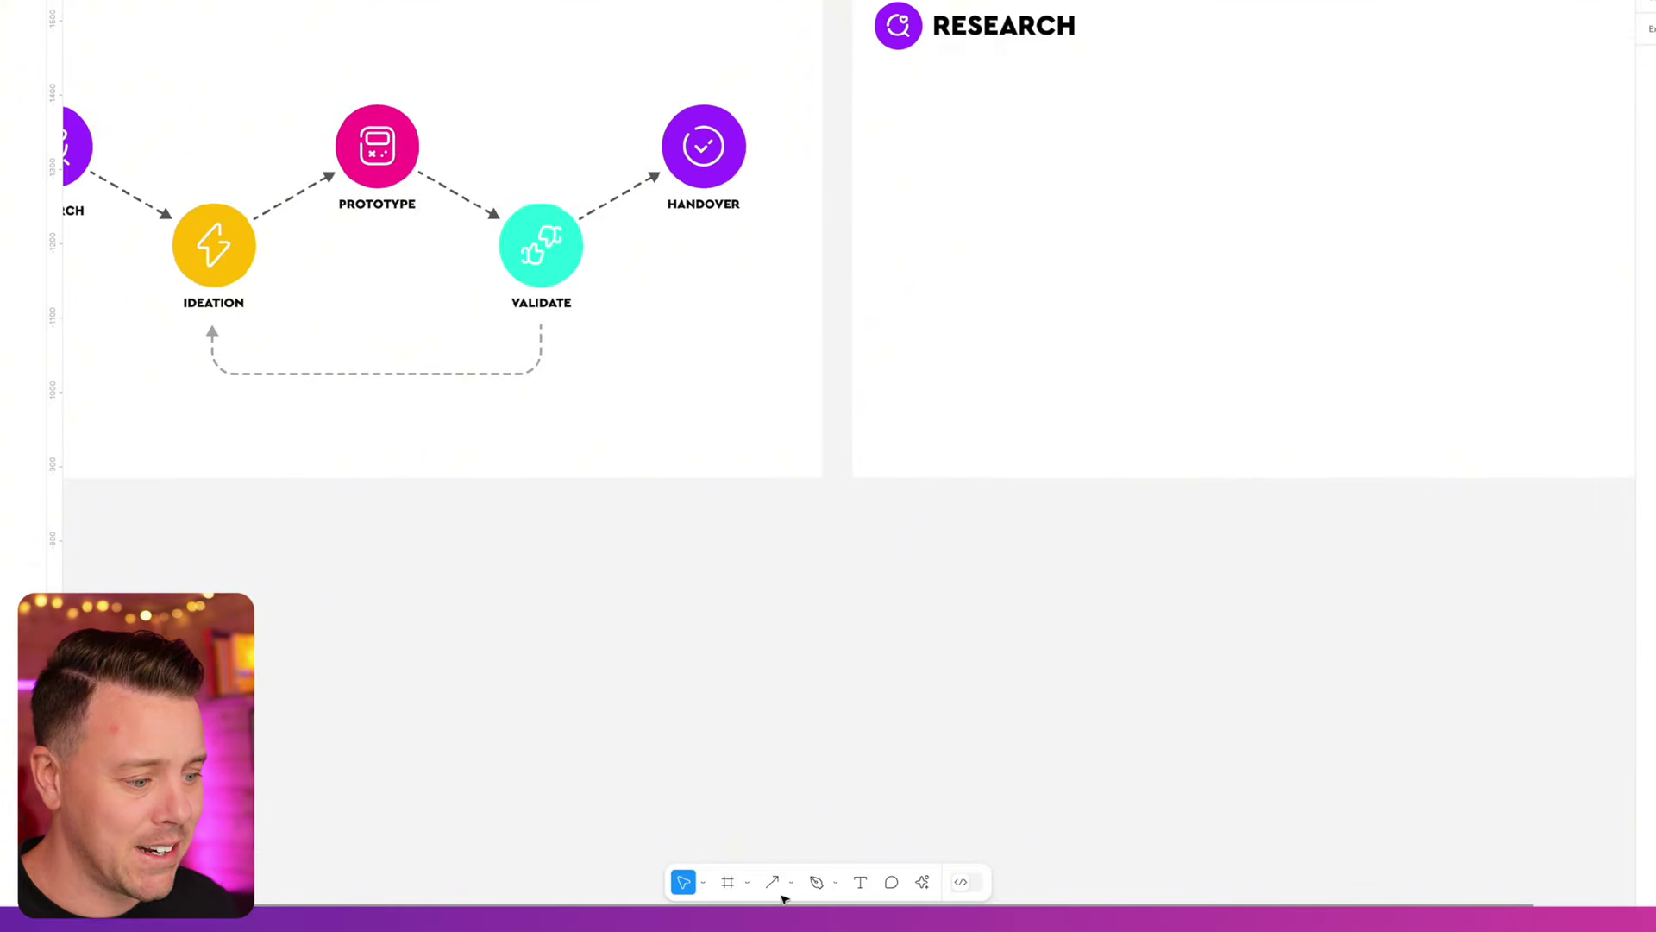
pyautogui.click(861, 882)
pyautogui.click(903, 106)
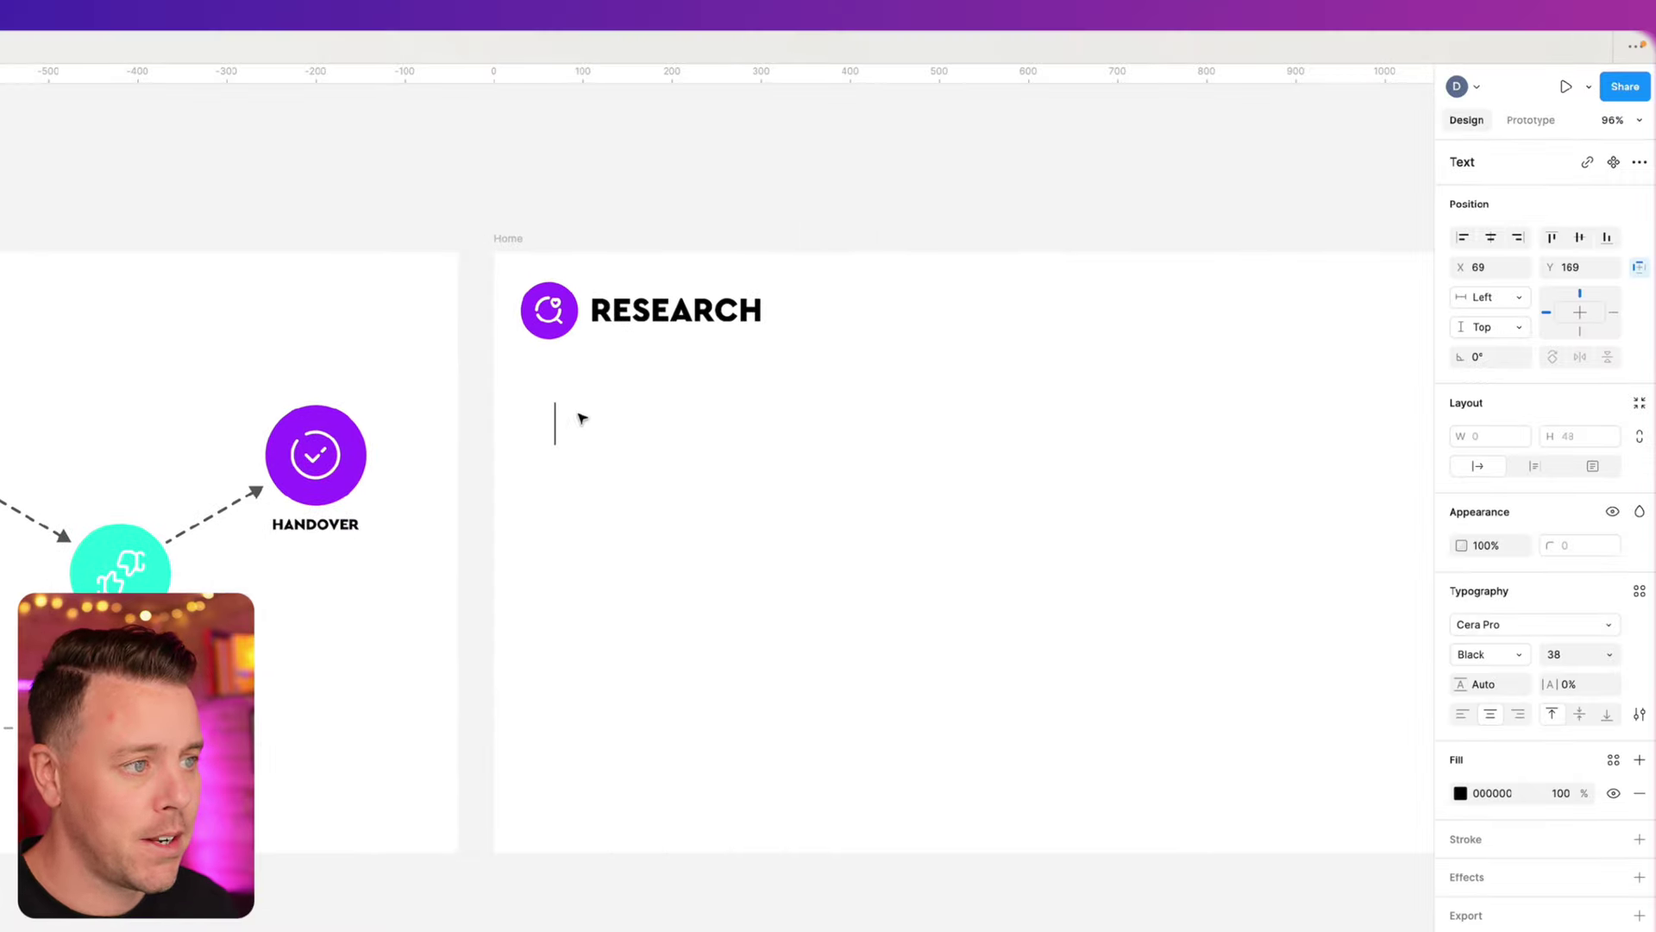
pyautogui.write('FGSDFGADFGADFG')
pyautogui.press('Escape')
pyautogui.moveTo(608, 425); pyautogui.dragTo(727, 409)
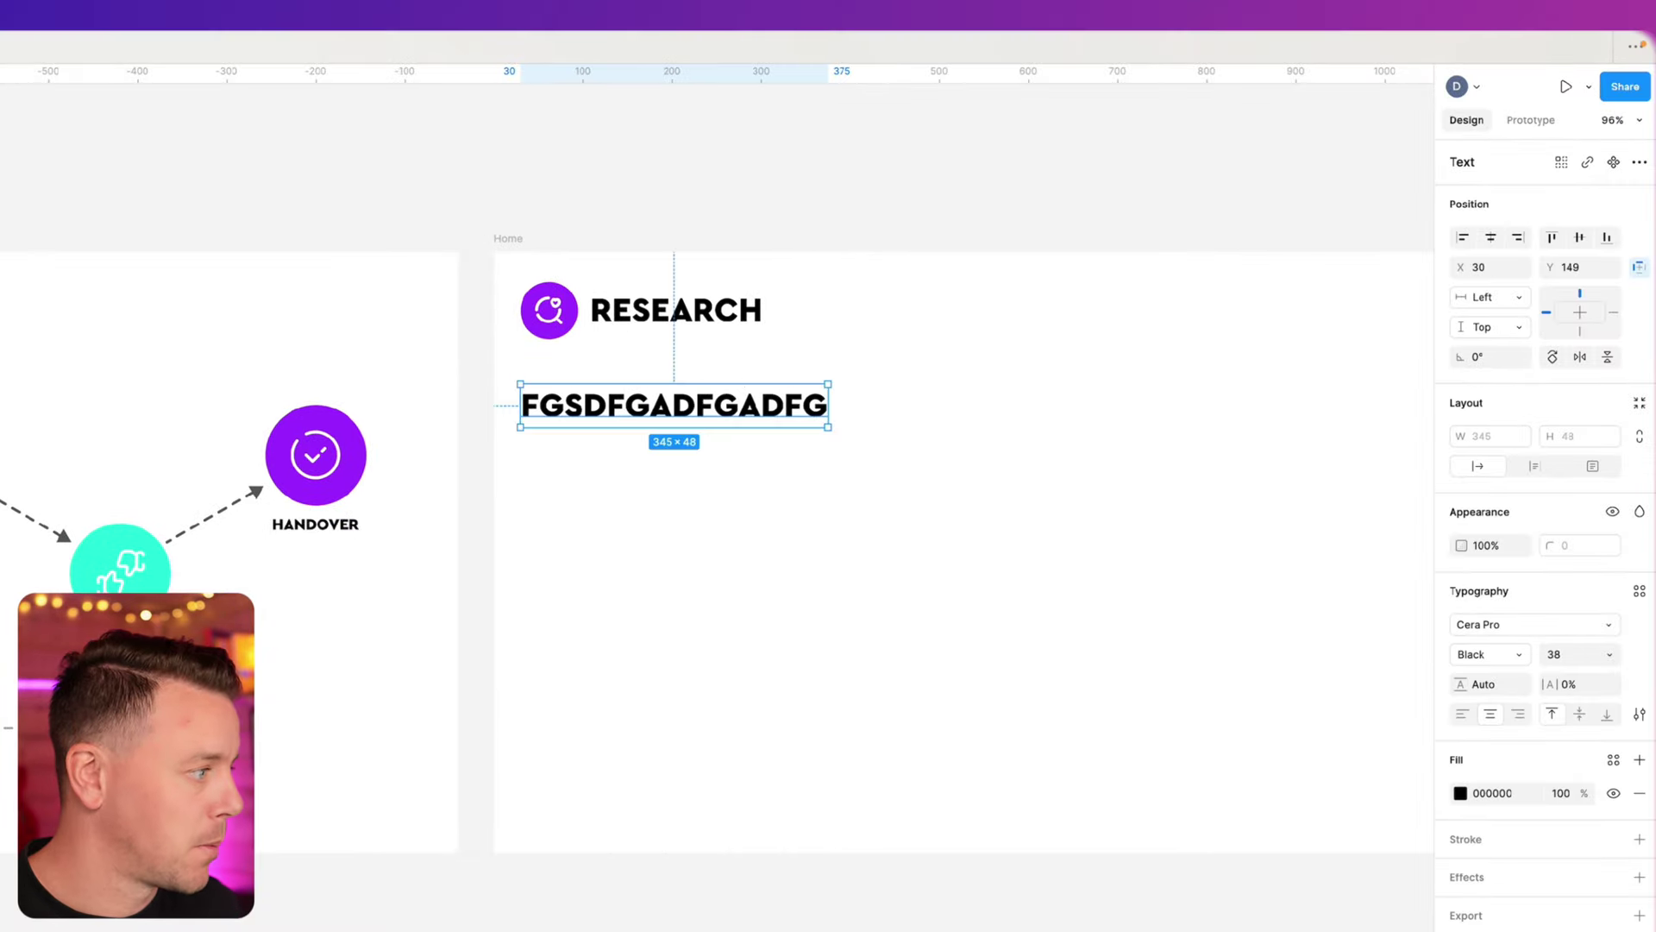
# - Set the placeholder text to font size 18 and Bold weight, and move it back beneath the icon
pyautogui.click(1564, 658)
pyautogui.write('1')
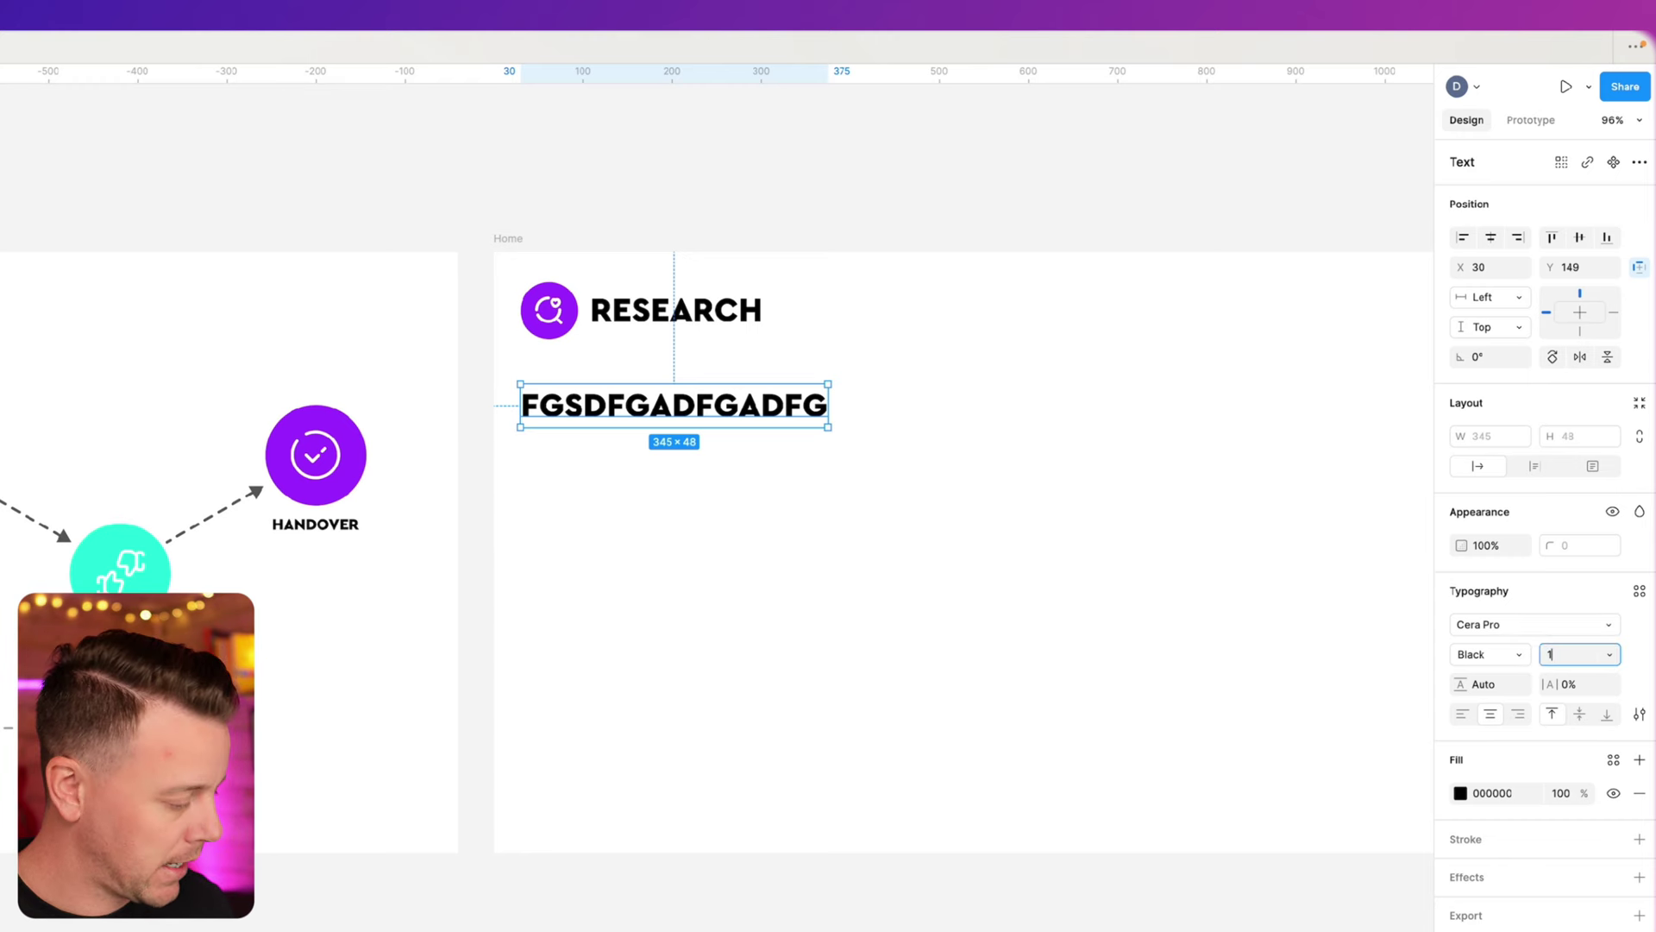
pyautogui.press('Return')
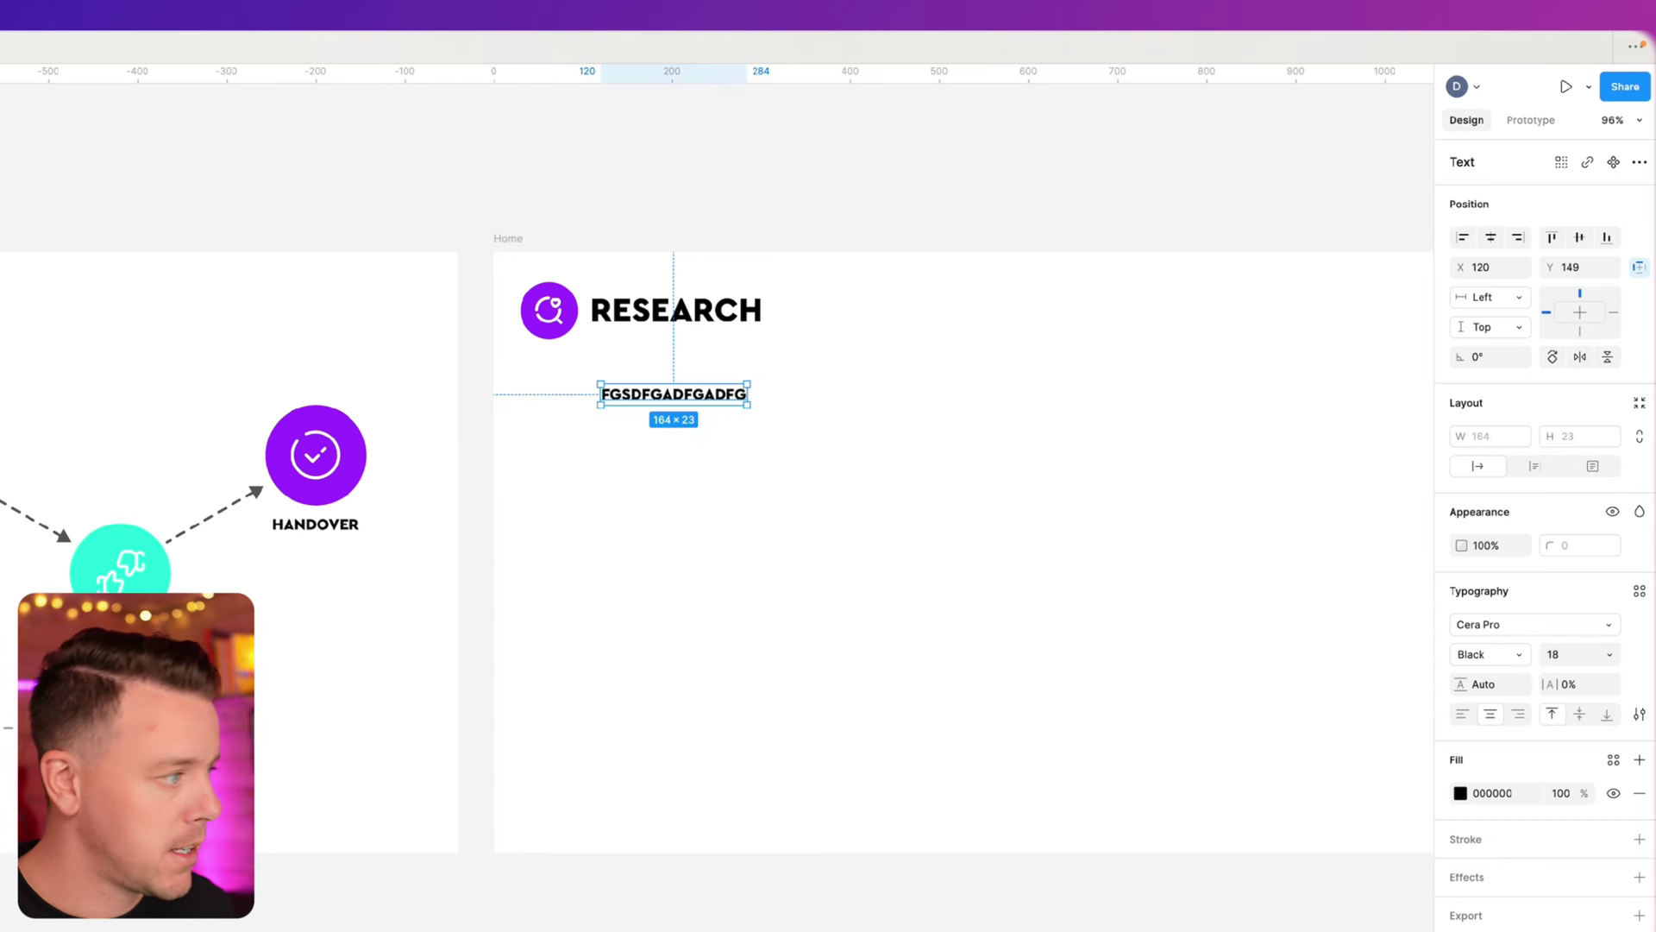
pyautogui.click(1495, 656)
pyautogui.click(1493, 631)
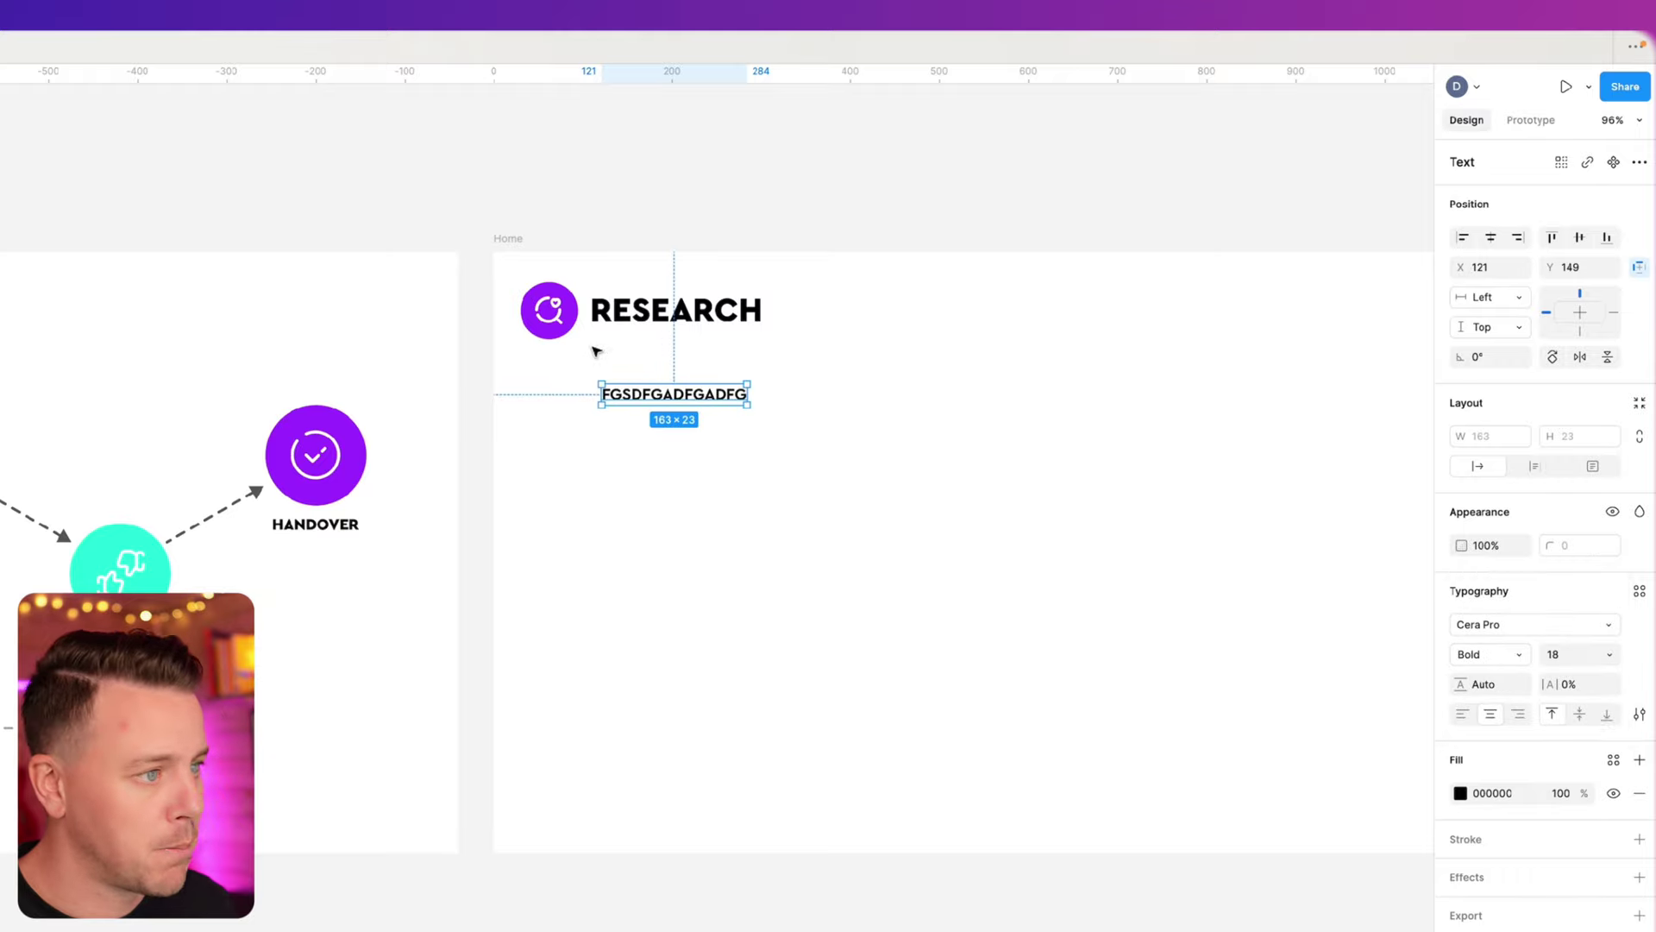
pyautogui.moveTo(632, 397); pyautogui.dragTo(563, 390)
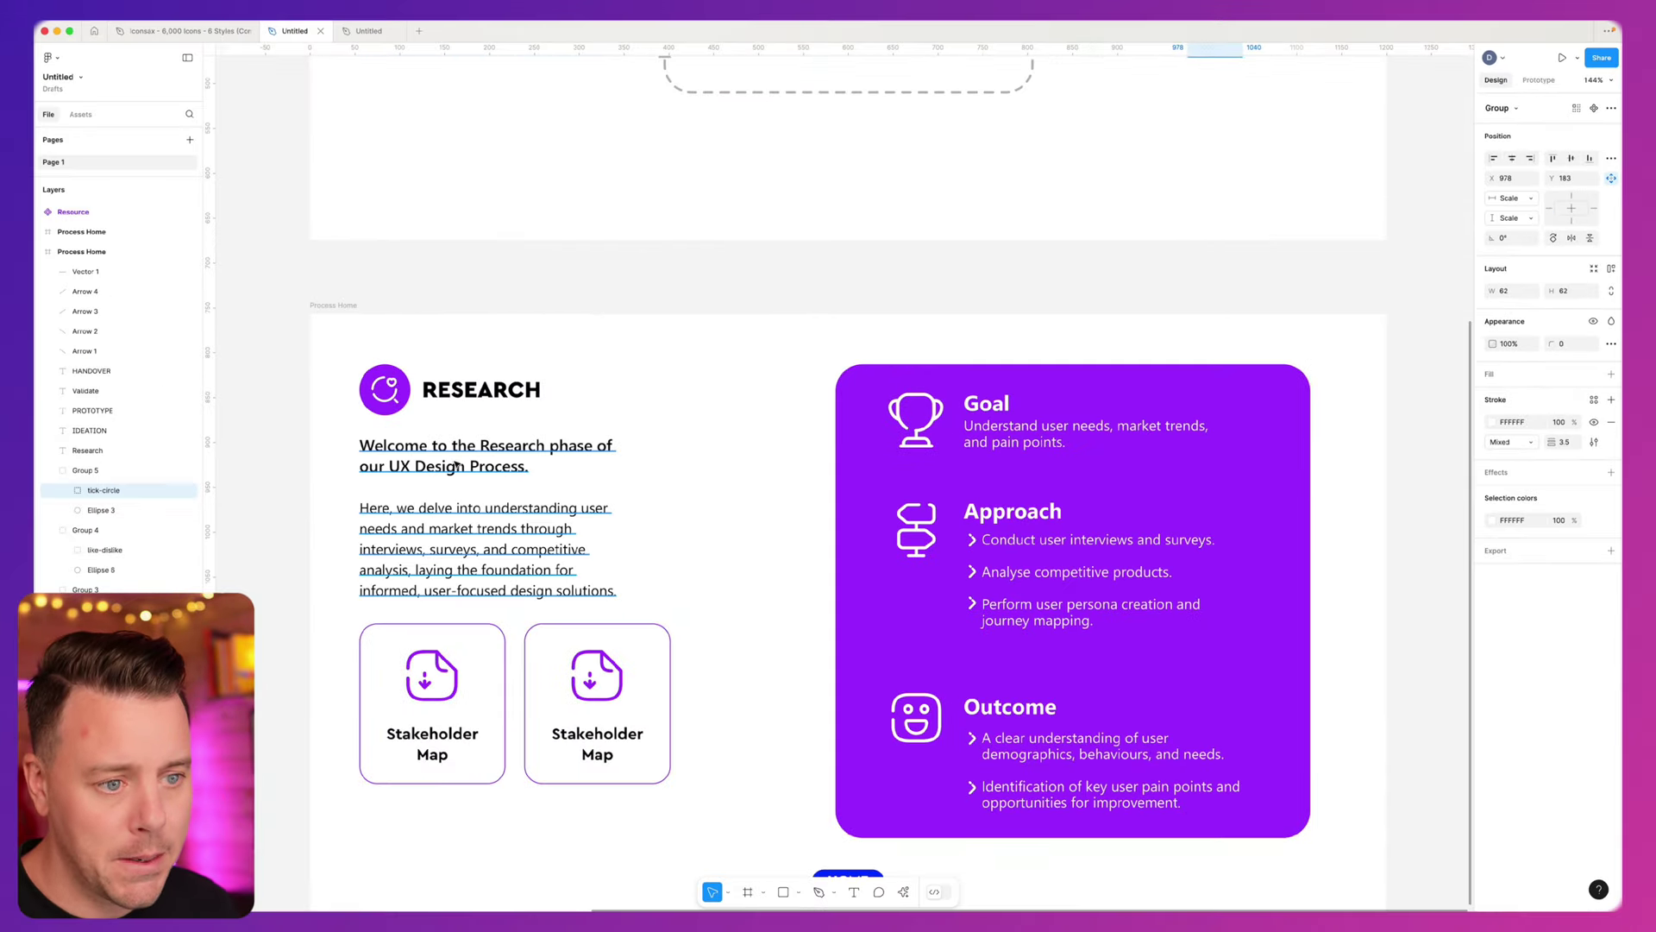
# - Replace the placeholder with the Research introduction copied from the reference file, left-aligned beneath the icon at X 30, Y 122
pyautogui.doubleClick(455, 463)
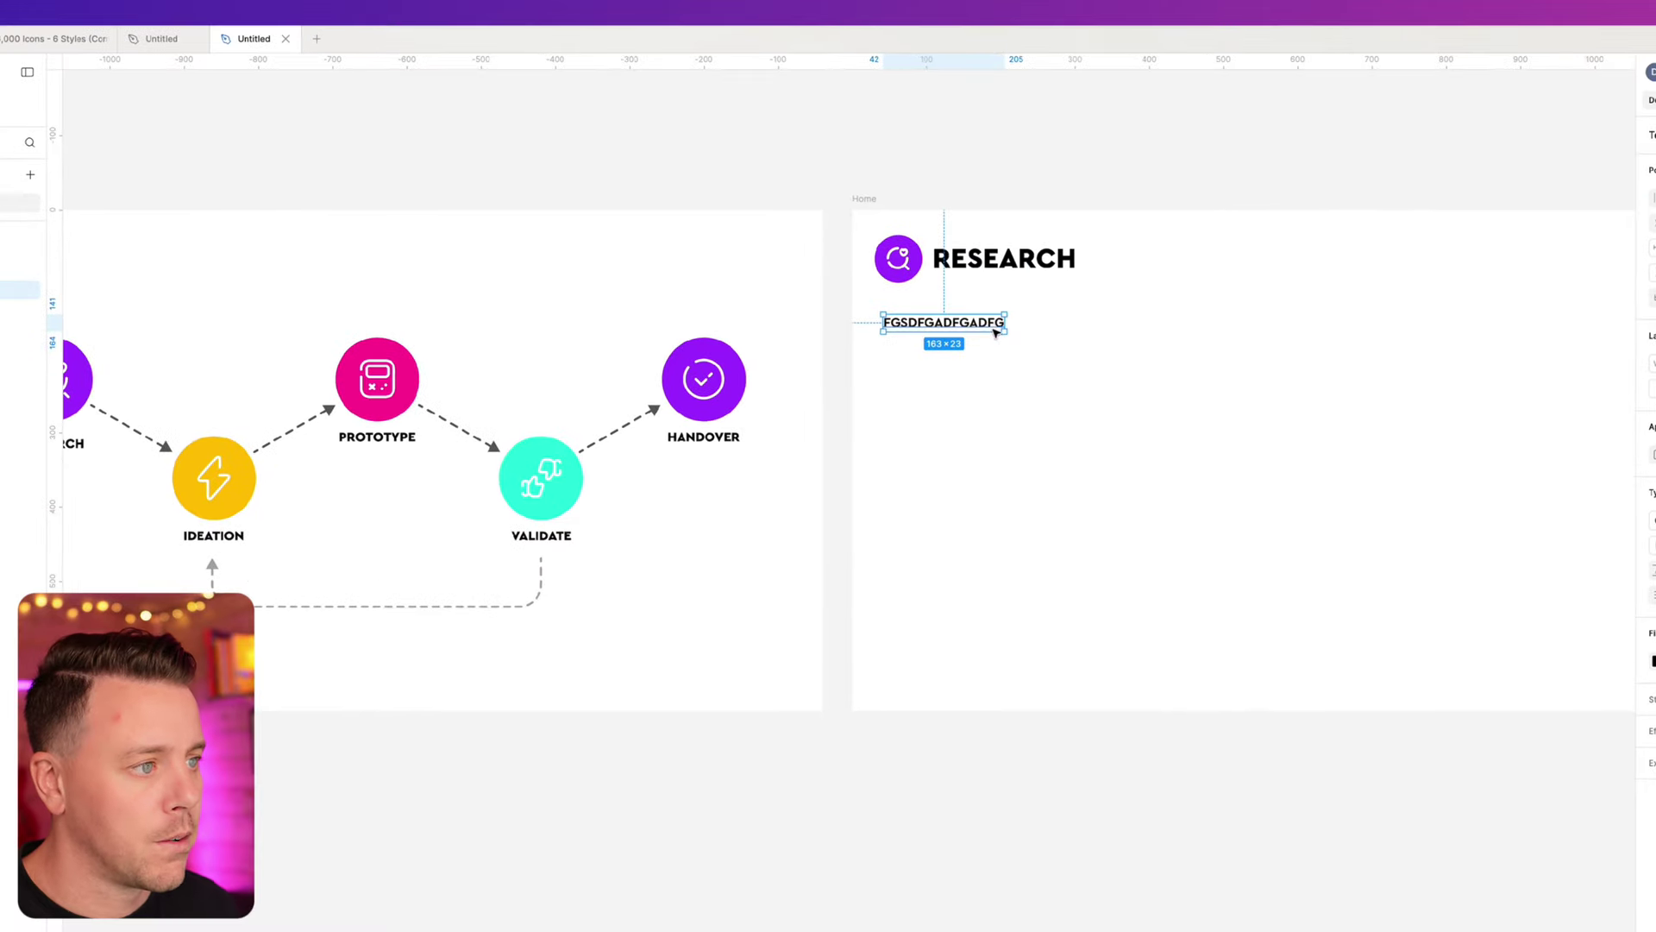
pyautogui.hotkey('ctrl', 'v')
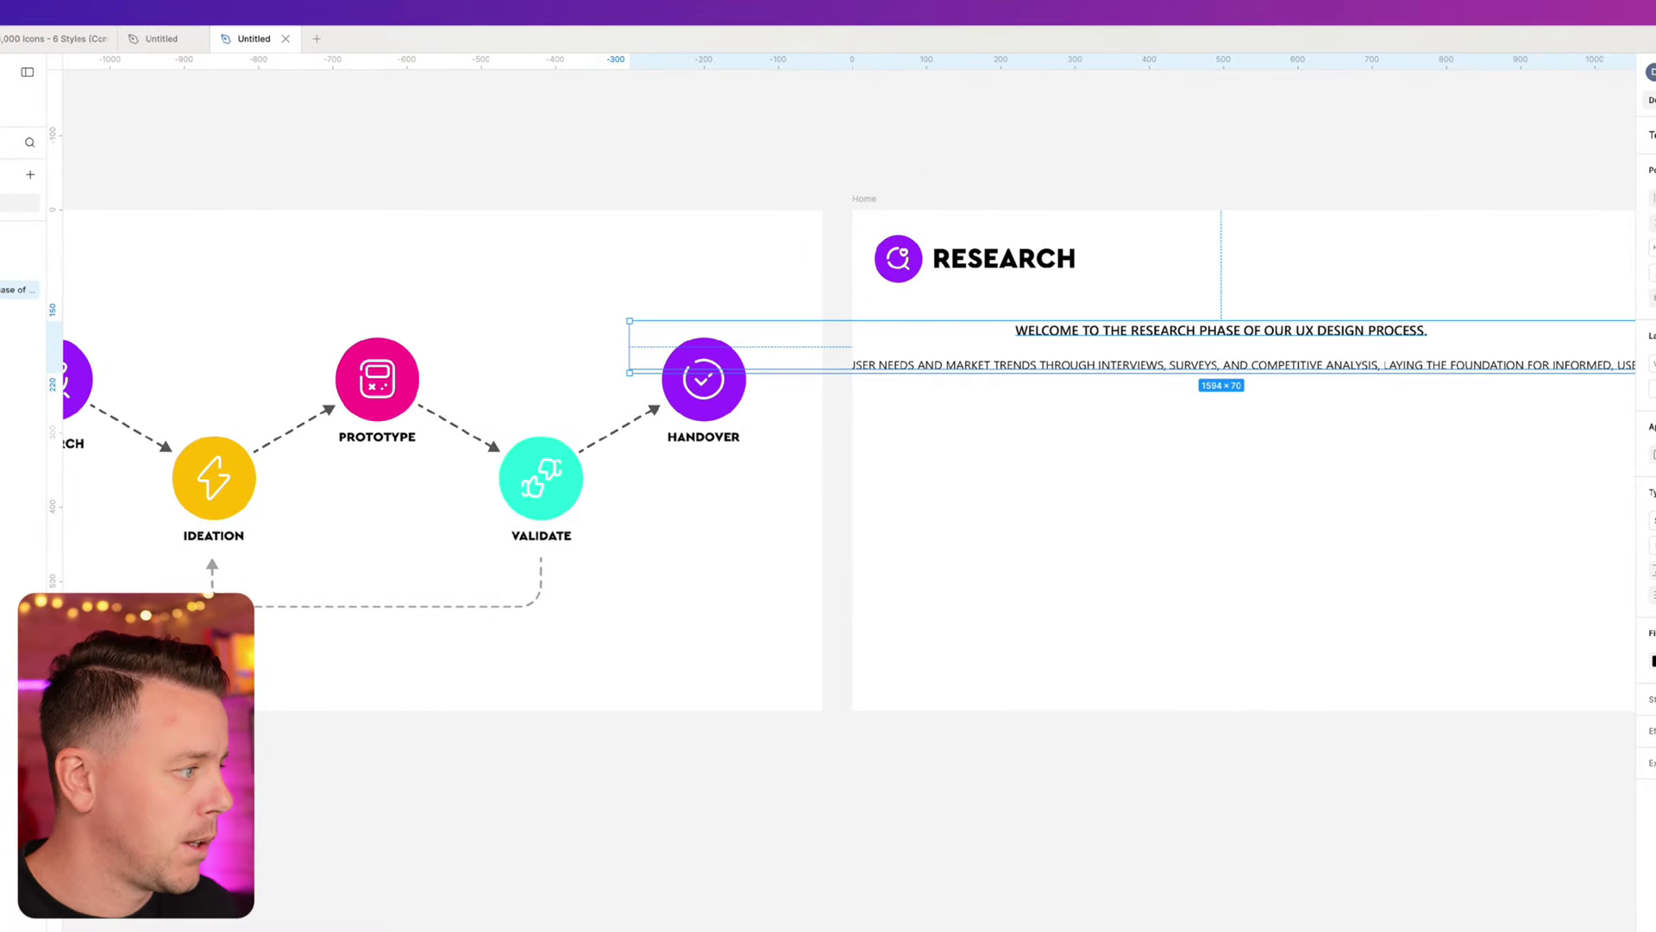
pyautogui.moveTo(980, 370); pyautogui.dragTo(1198, 340)
# - Narrow the introduction's text box to a width of 349 so the paragraphs wrap inside the frame
pyautogui.scroll(-3, 958, 452)
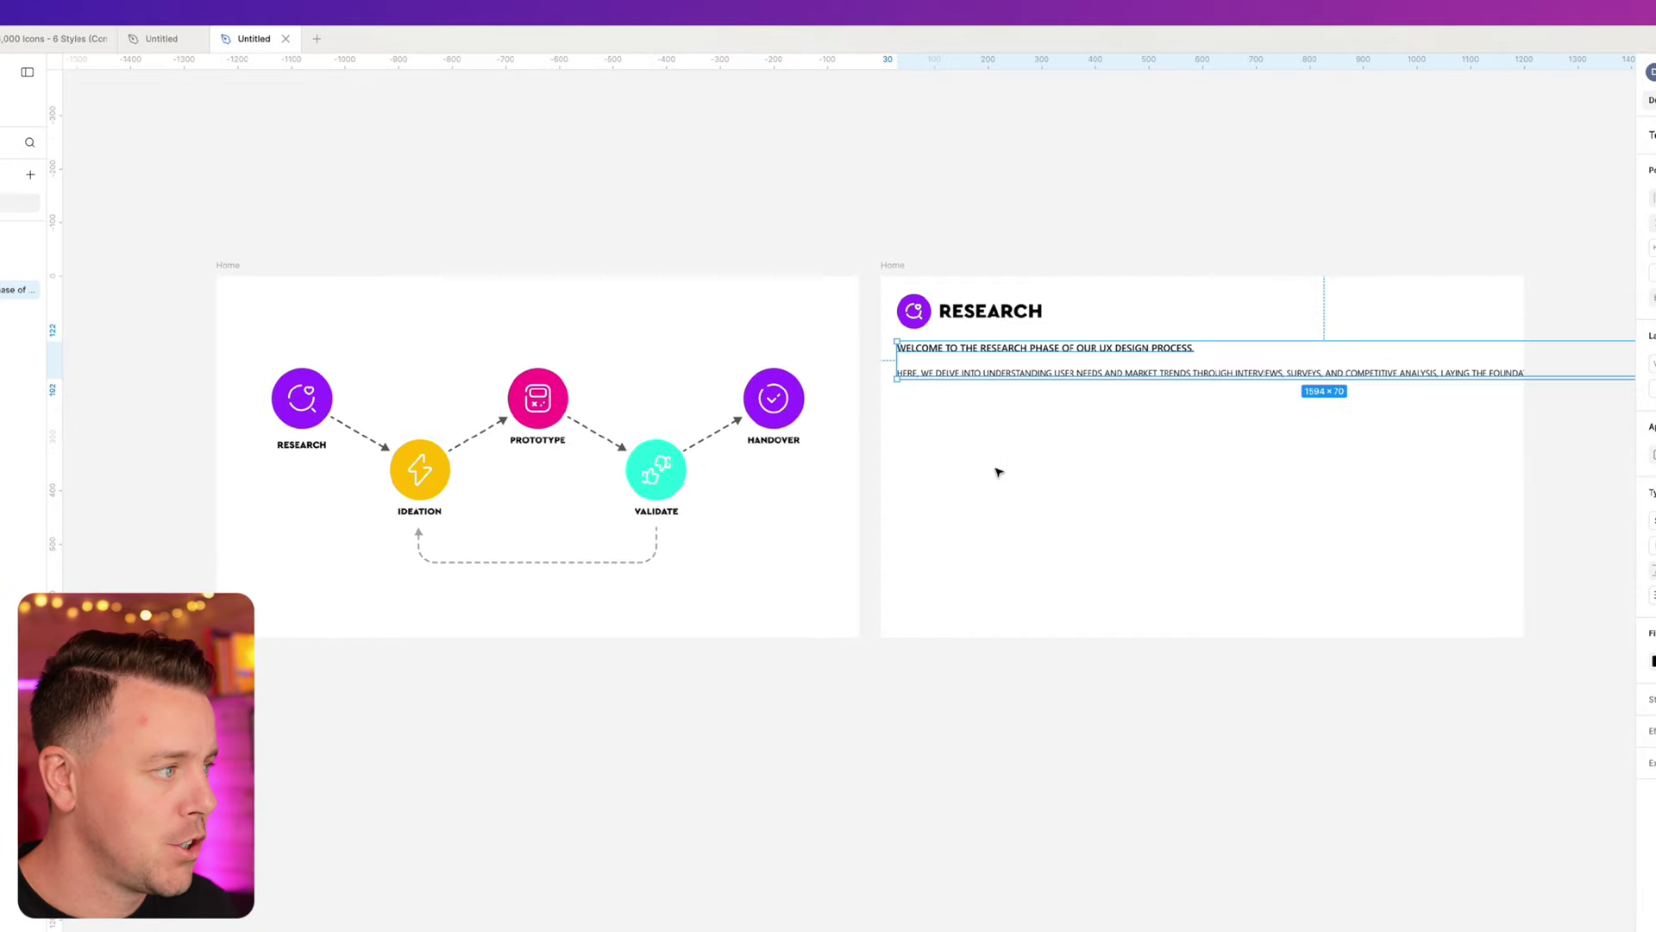
pyautogui.hscroll(4, 1458, 541)
pyautogui.moveTo(1339, 355); pyautogui.dragTo(666, 367)
# - Remove the uppercase setting from the Research introduction so it uses its original letter case
pyautogui.scroll(3, 474, 451)
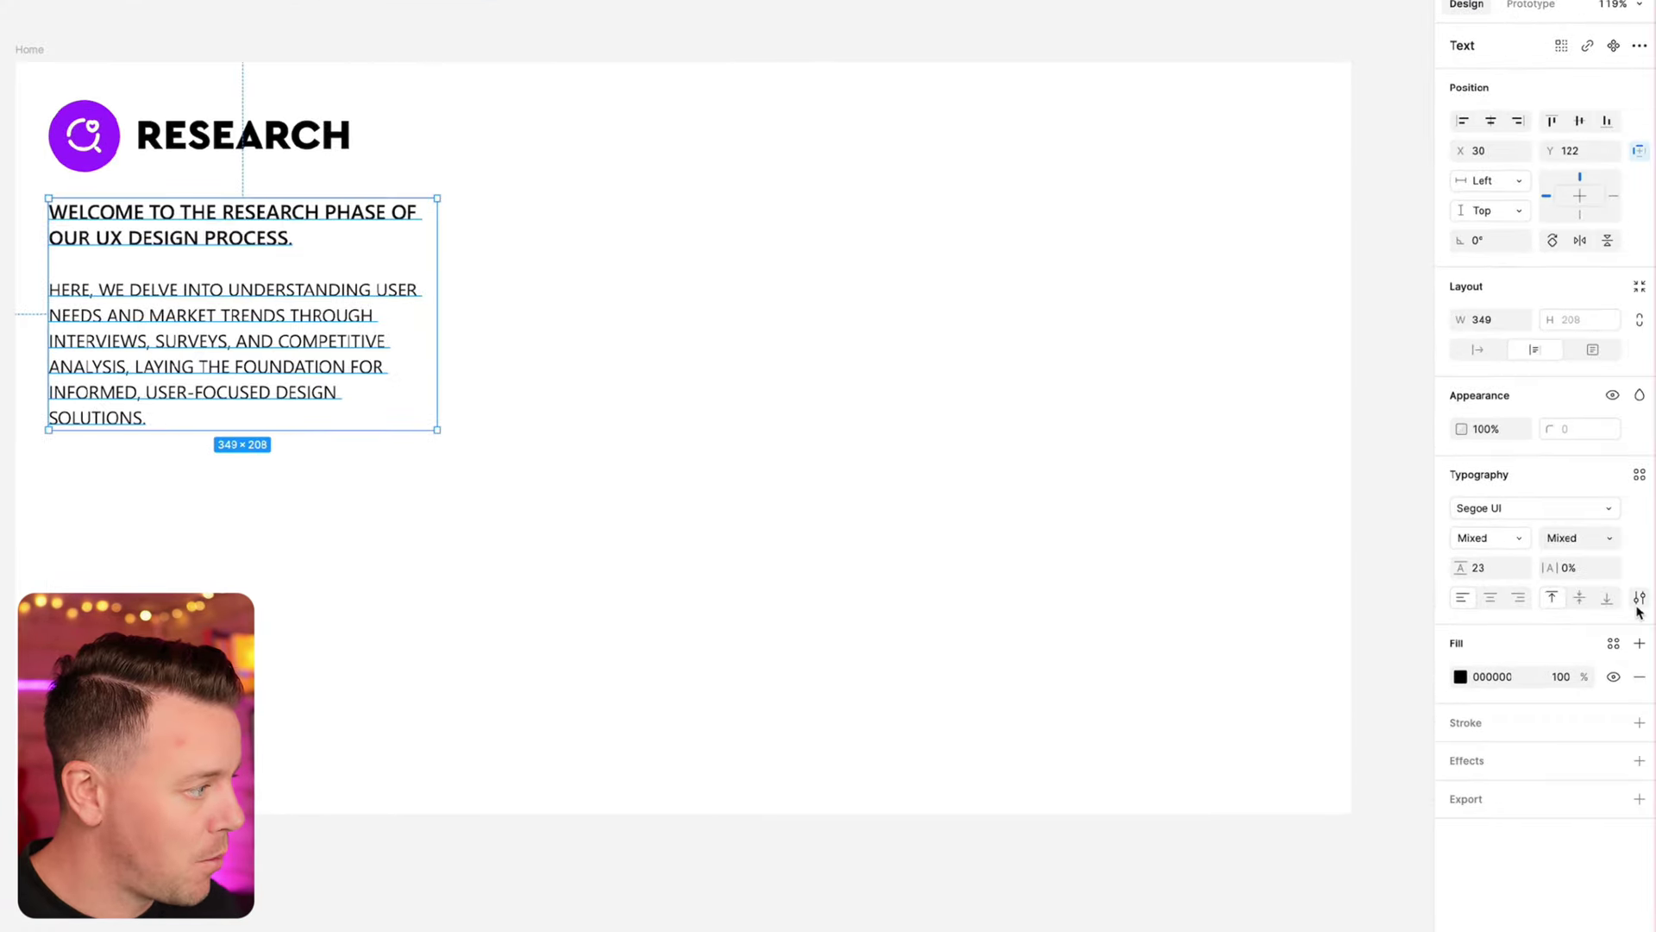
pyautogui.click(1638, 599)
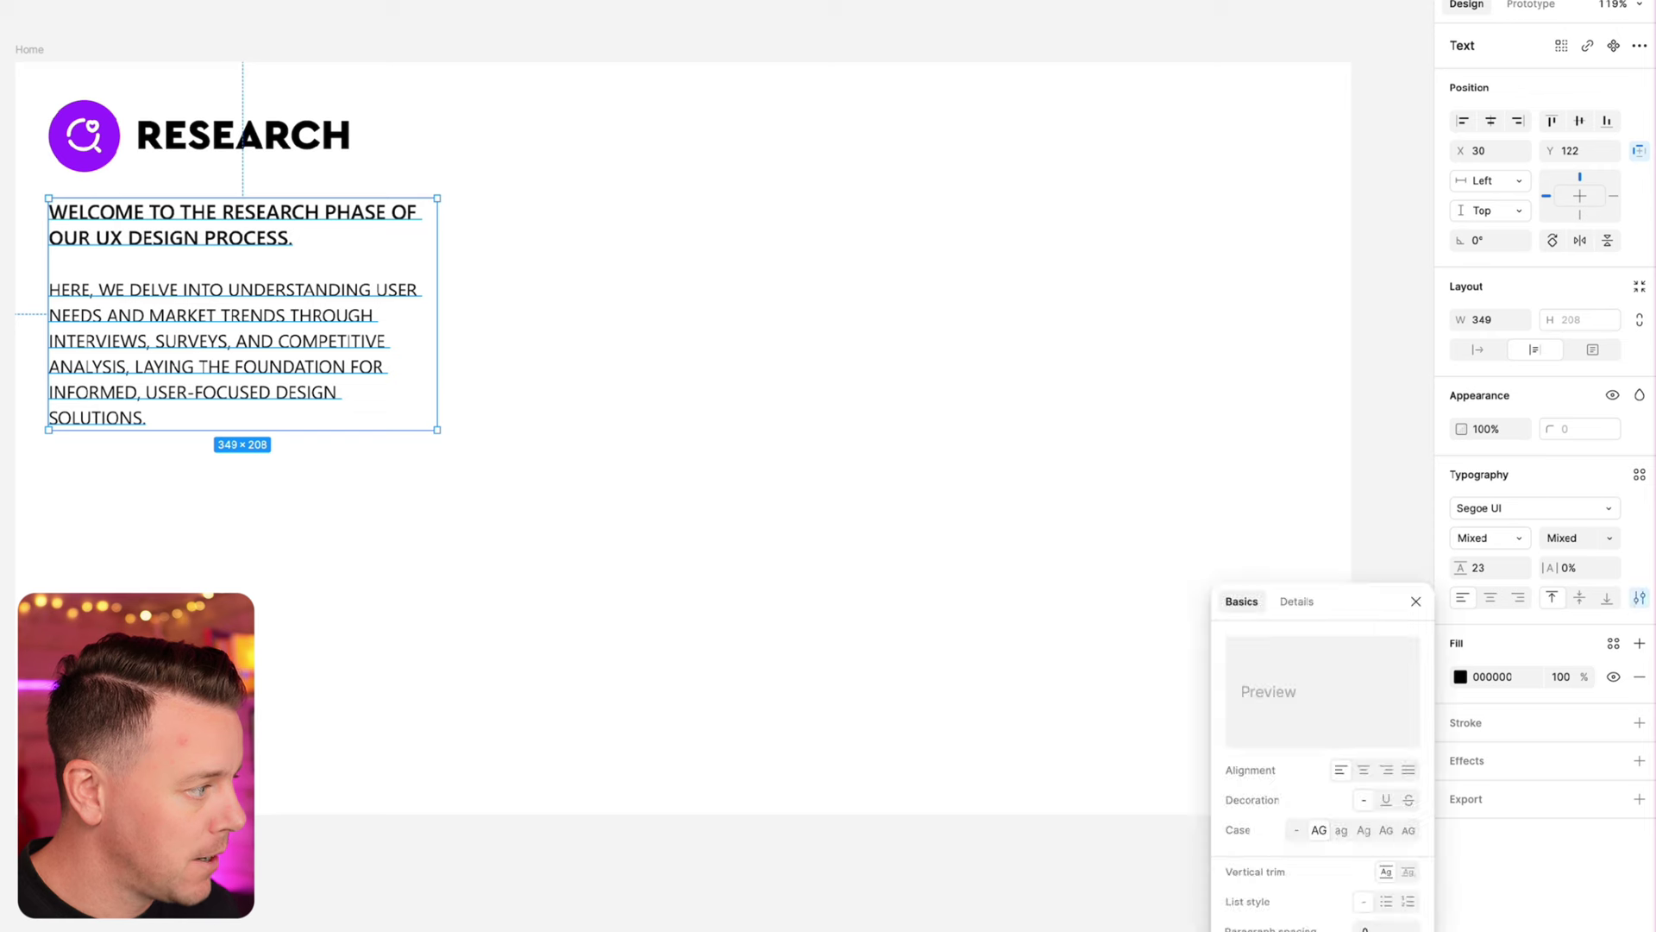
pyautogui.click(1297, 832)
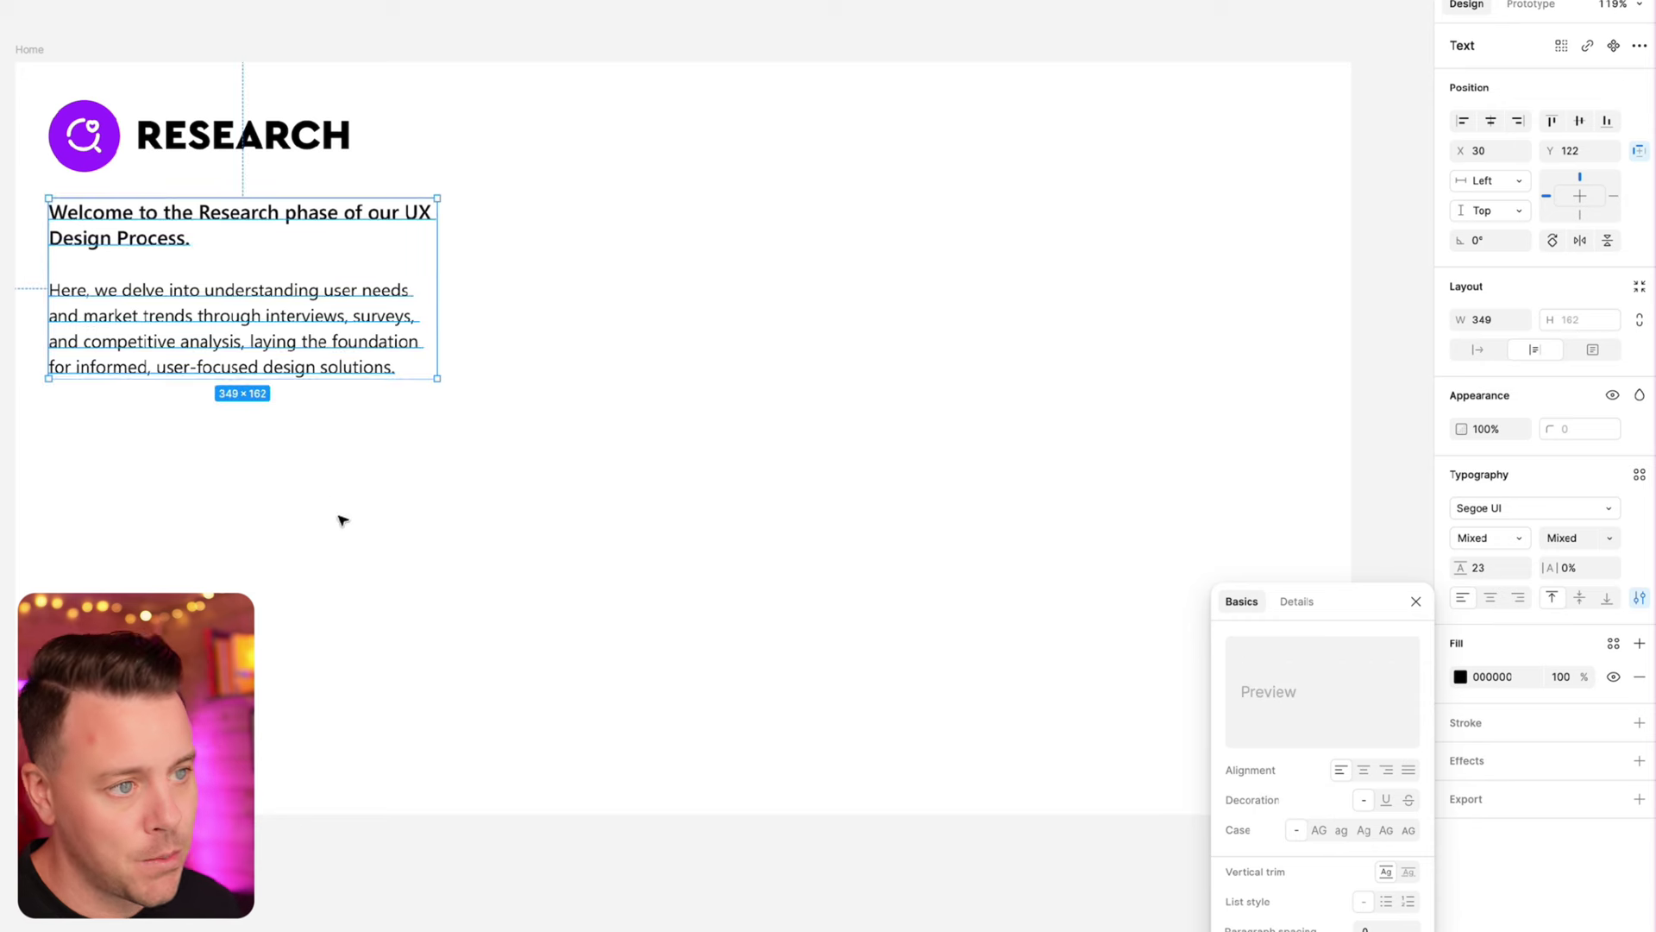
pyautogui.click(249, 557)
# - Open the reference file's prototype preview on the Research page
pyautogui.hscroll(-5, 248, 556)
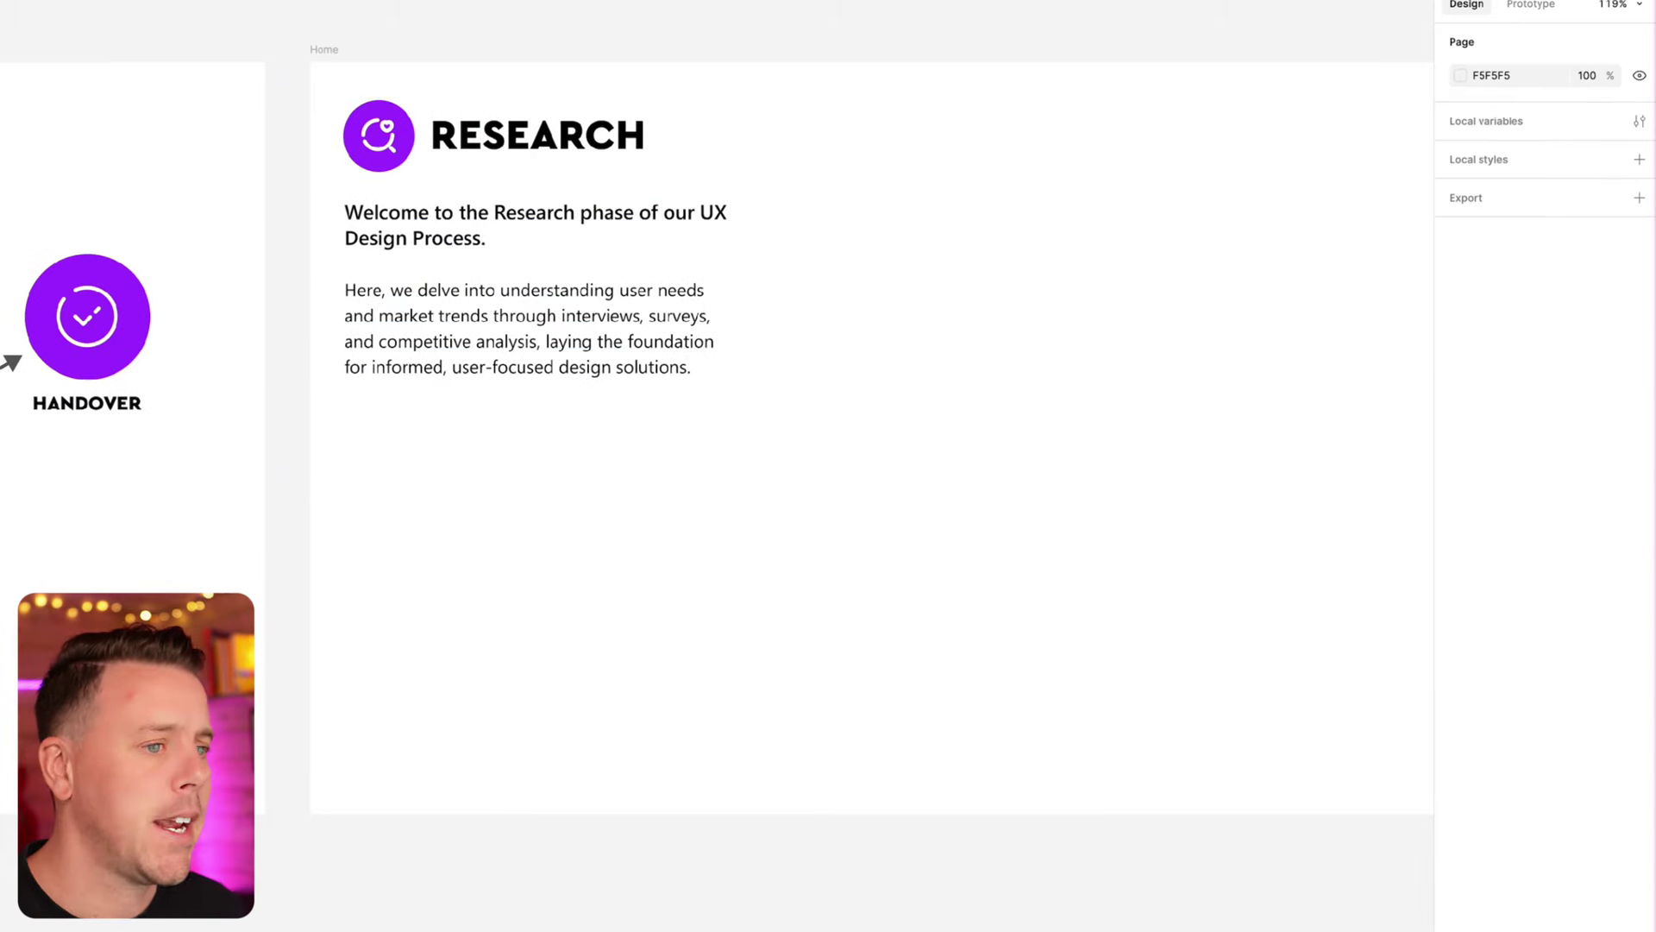
pyautogui.scroll(-2, 449, 560)
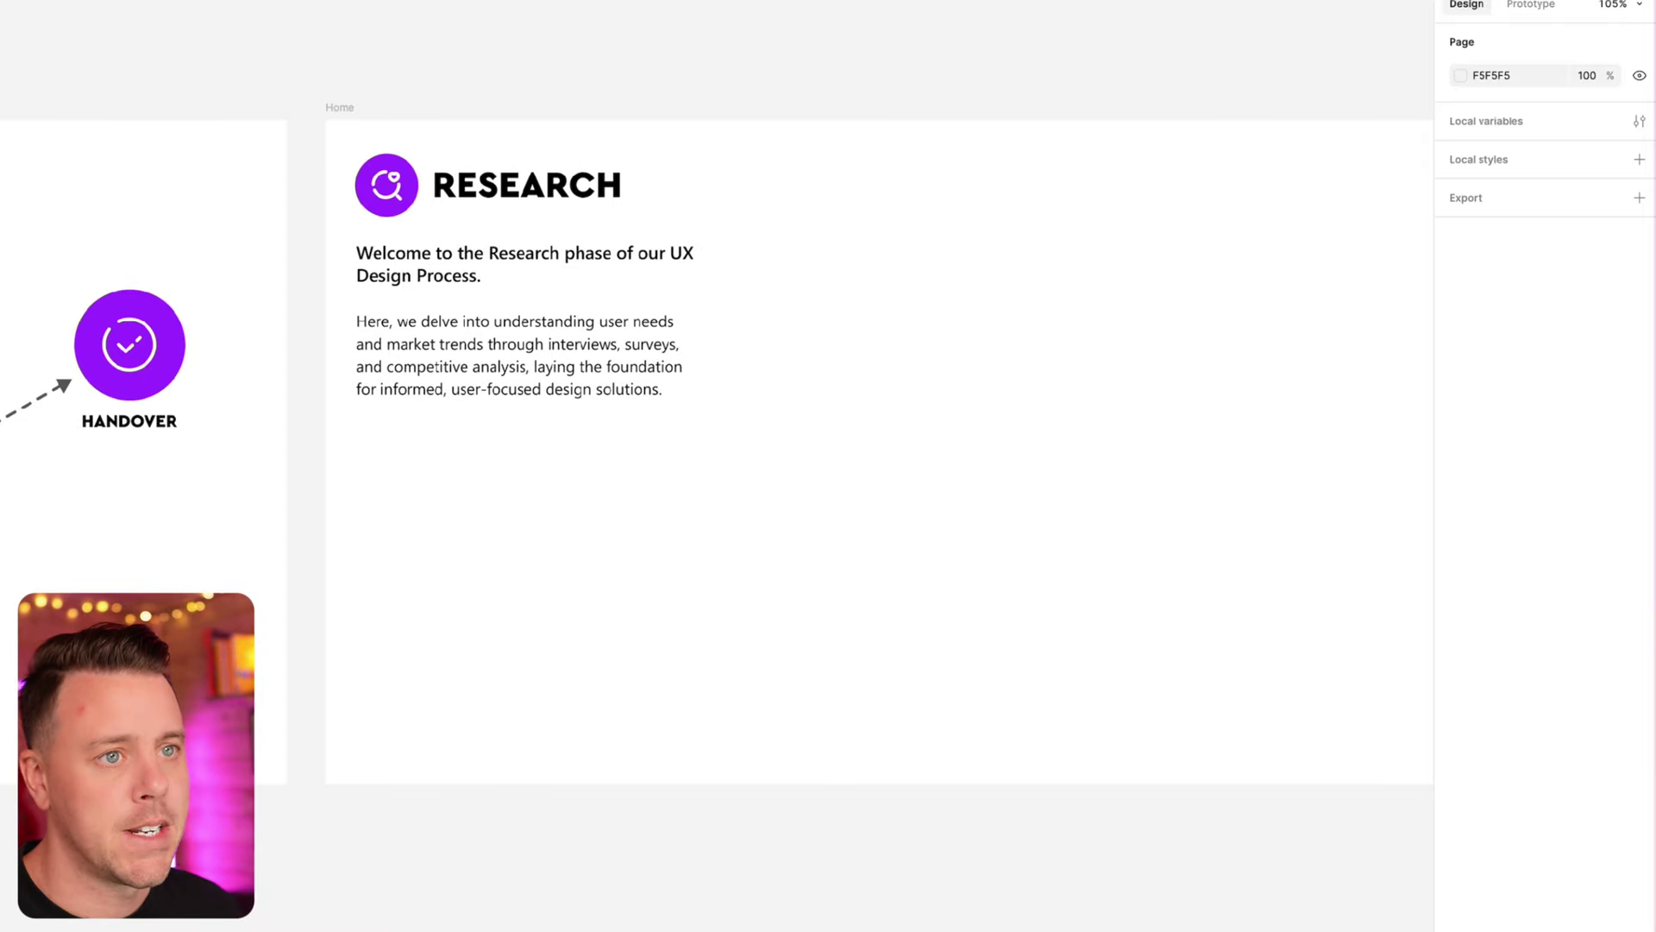
pyautogui.press('super+alt+Return')
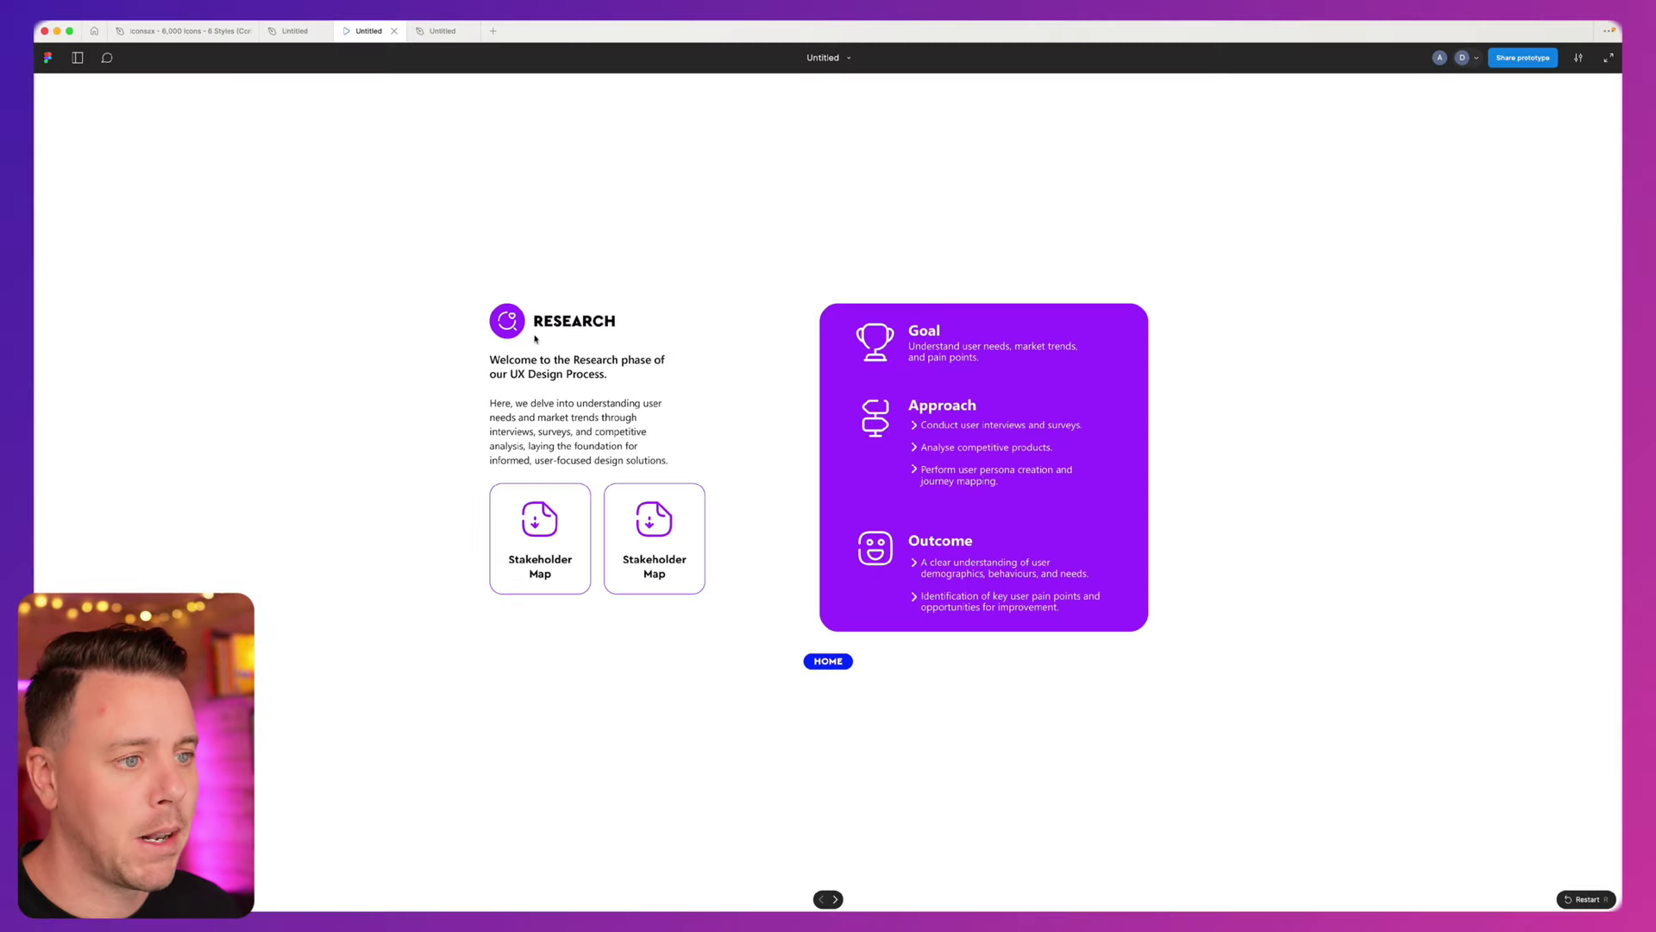
# - Play the reference prototype's transition from Research to Home and back to Research, and close the preview
pyautogui.click(845, 663)
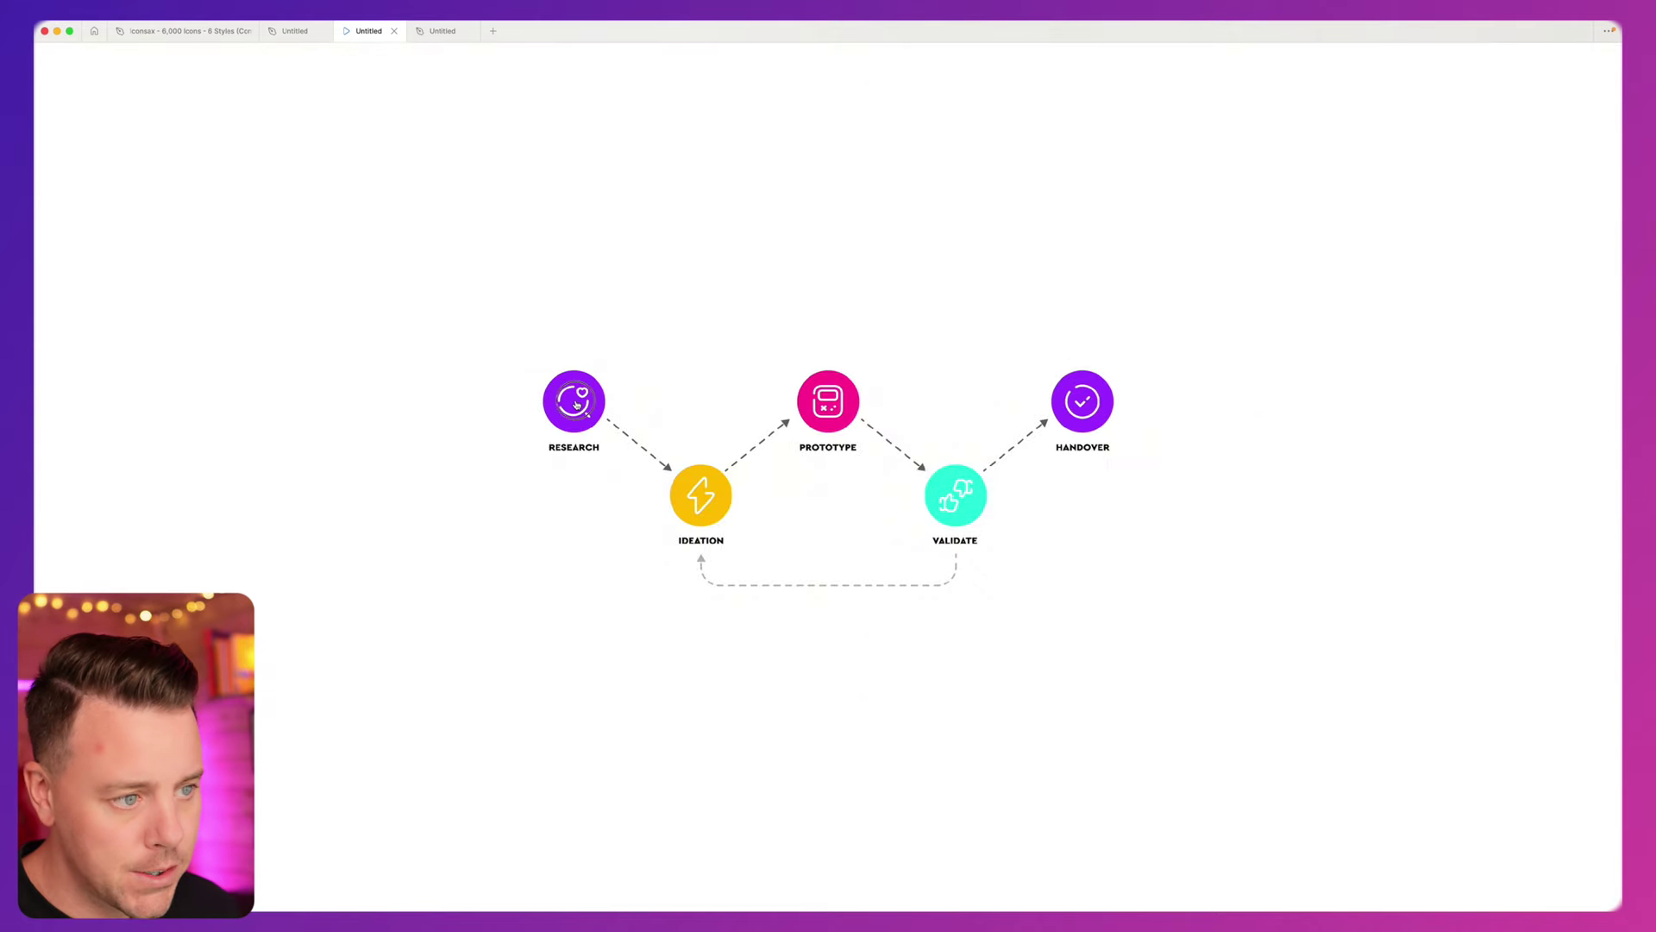
pyautogui.click(583, 386)
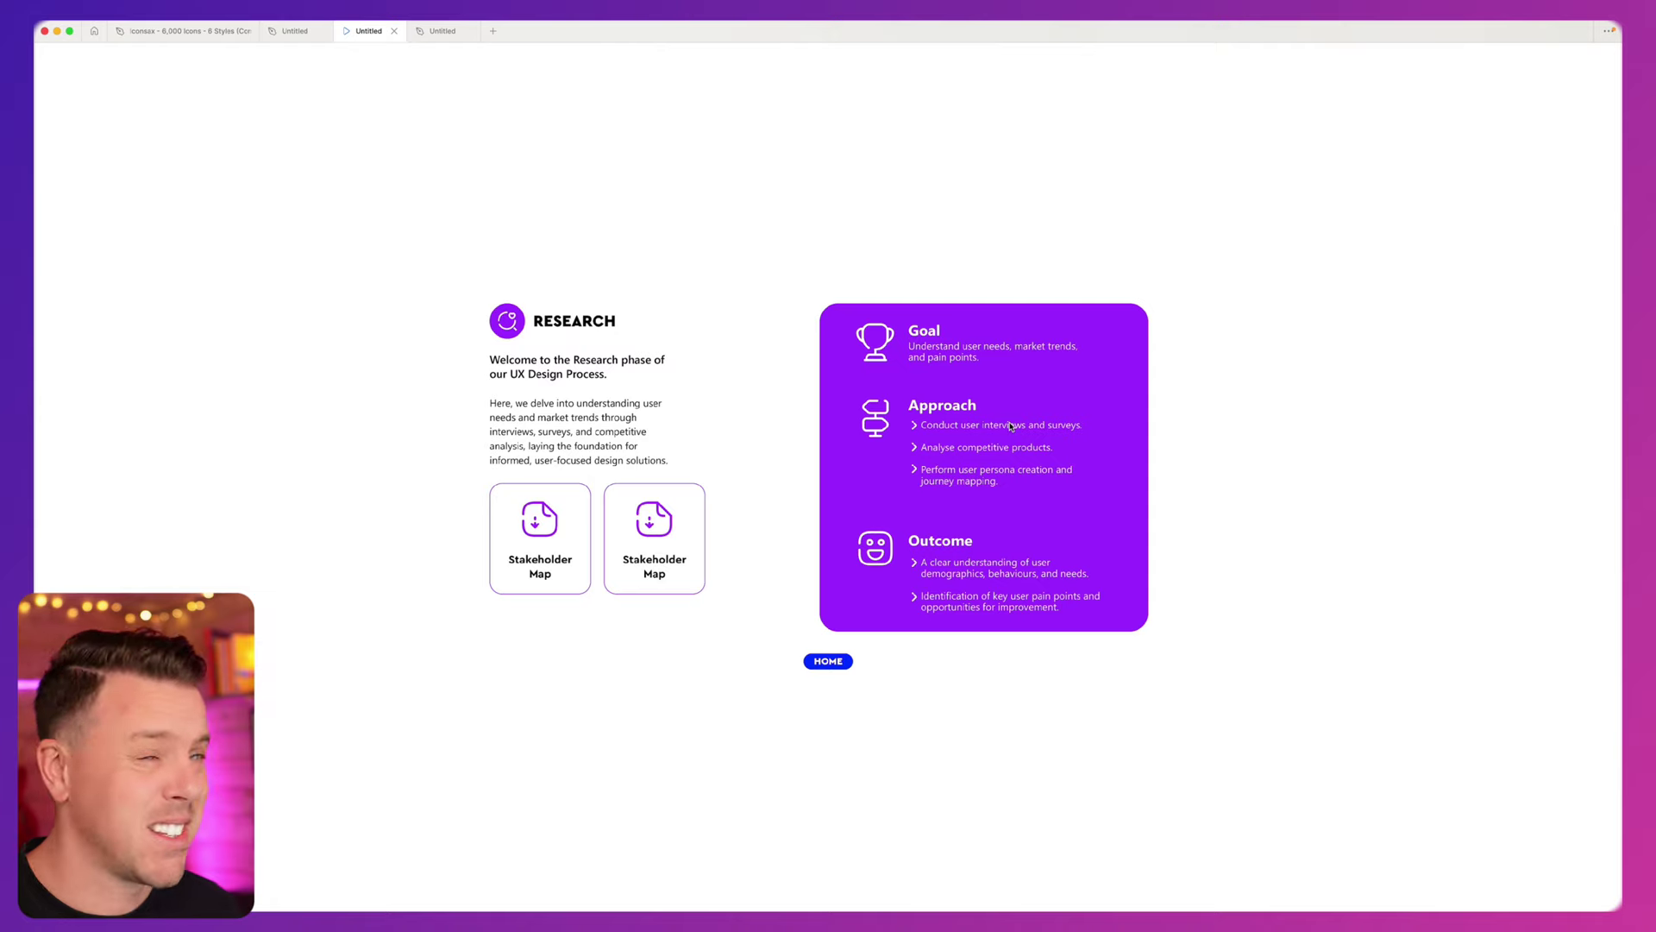
pyautogui.click(394, 32)
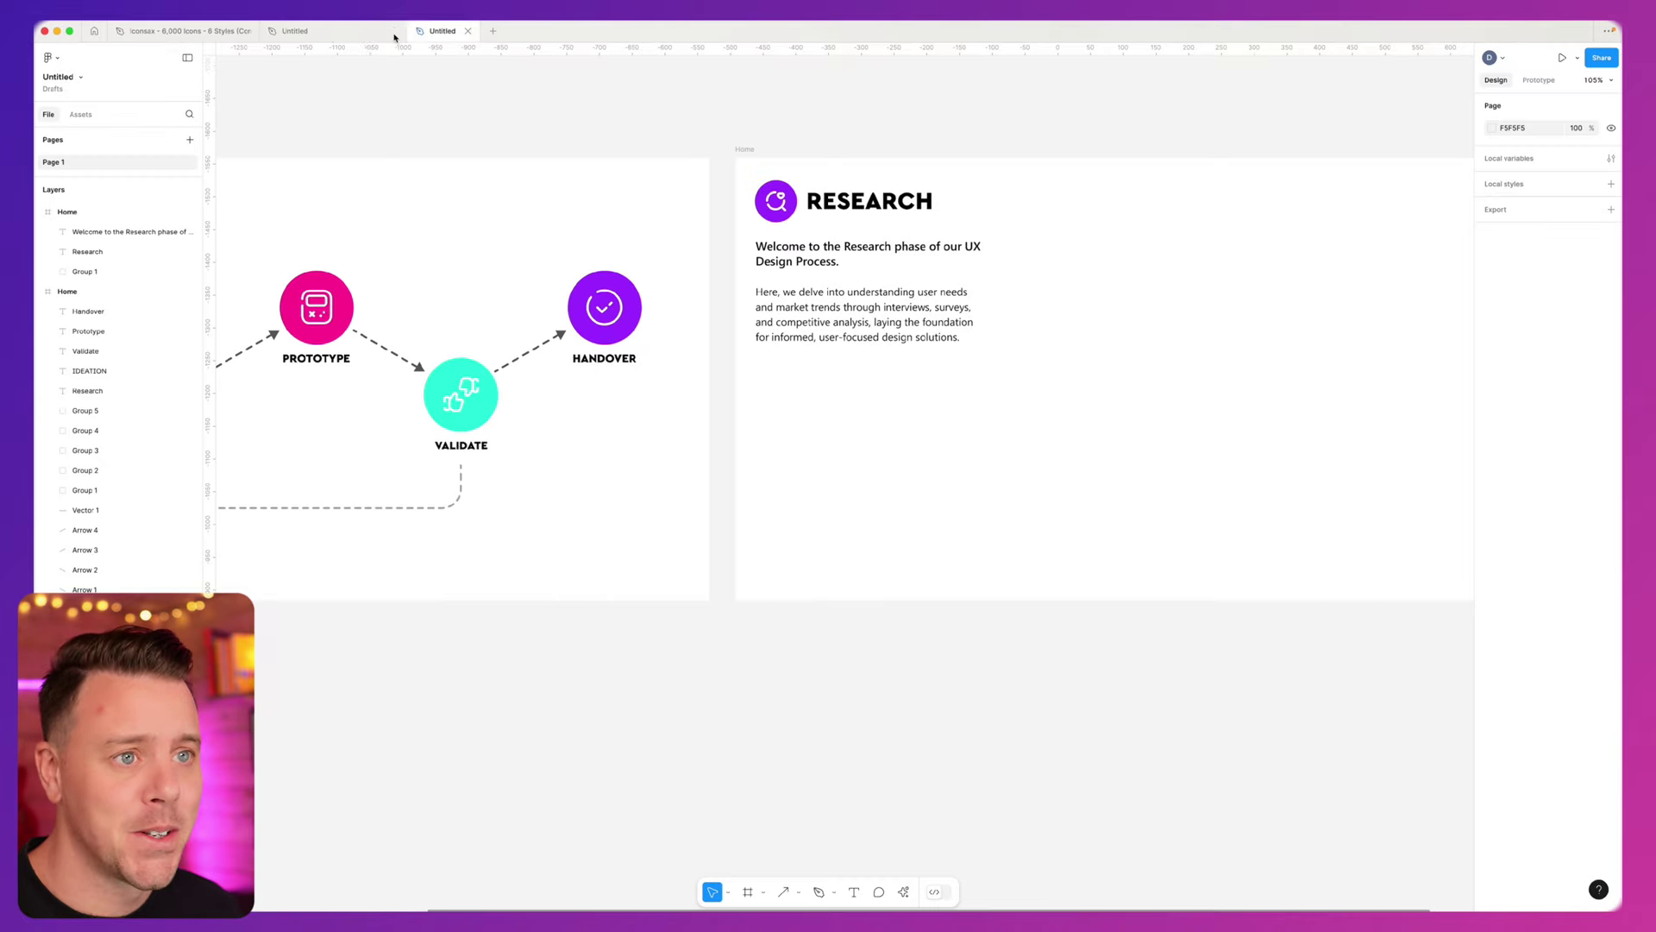
# - Draw a rectangle about 561 × 526 beside the Research introduction, at about X 574, Y 67
pyautogui.scroll(-3, 918, 647)
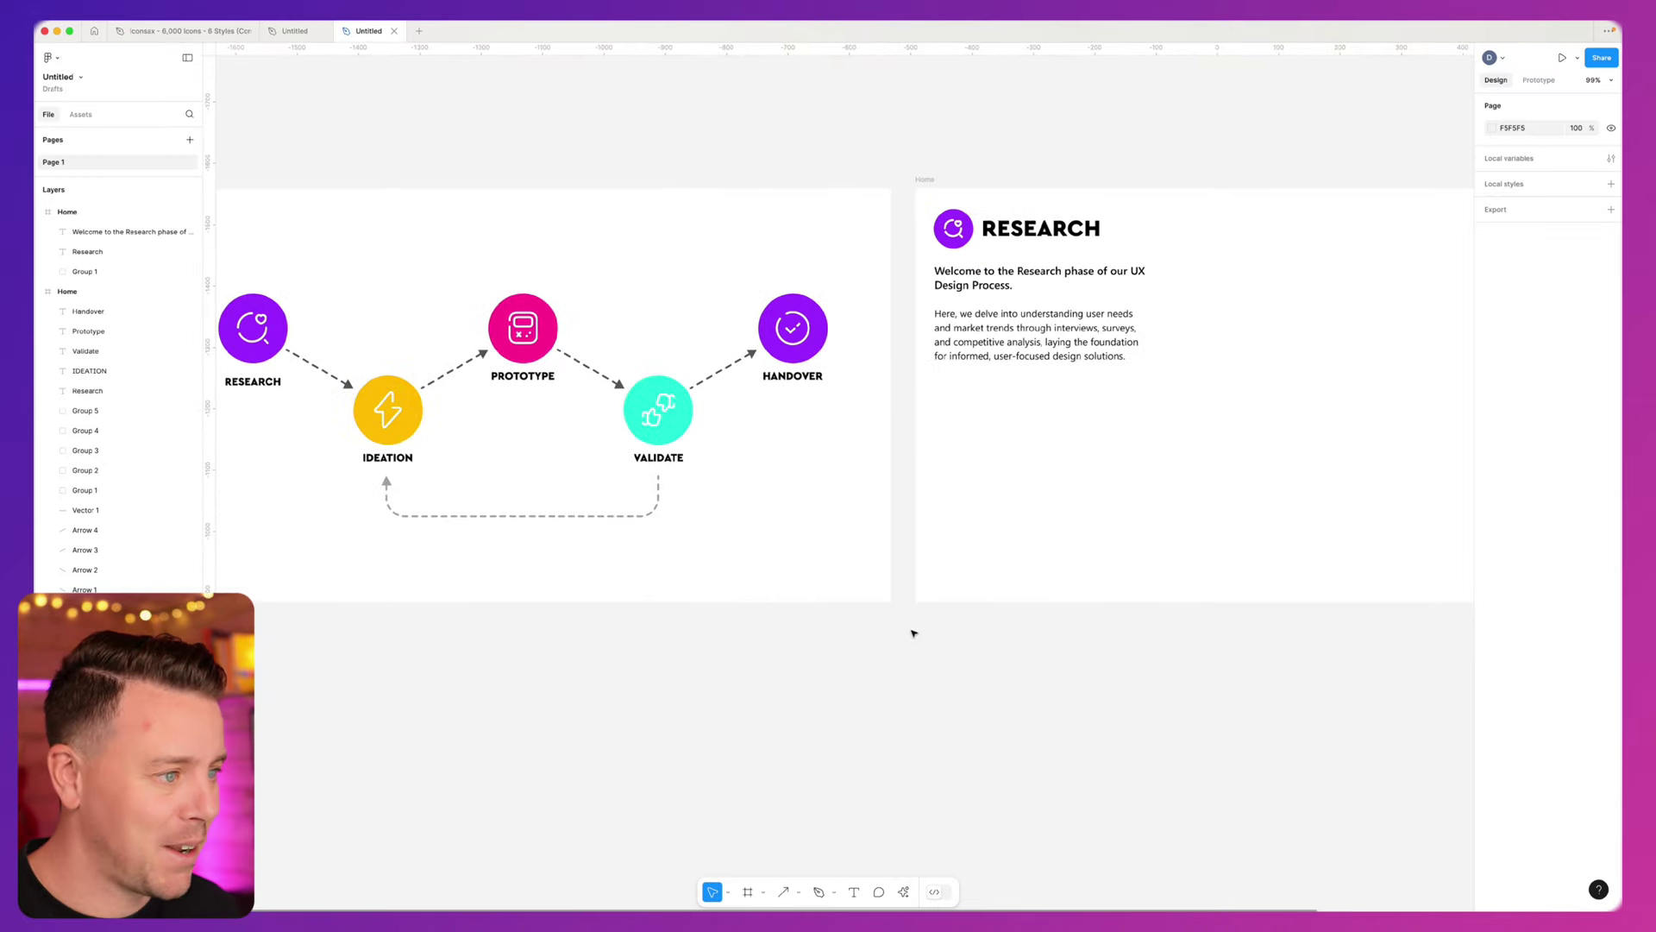
pyautogui.hscroll(5, 914, 634)
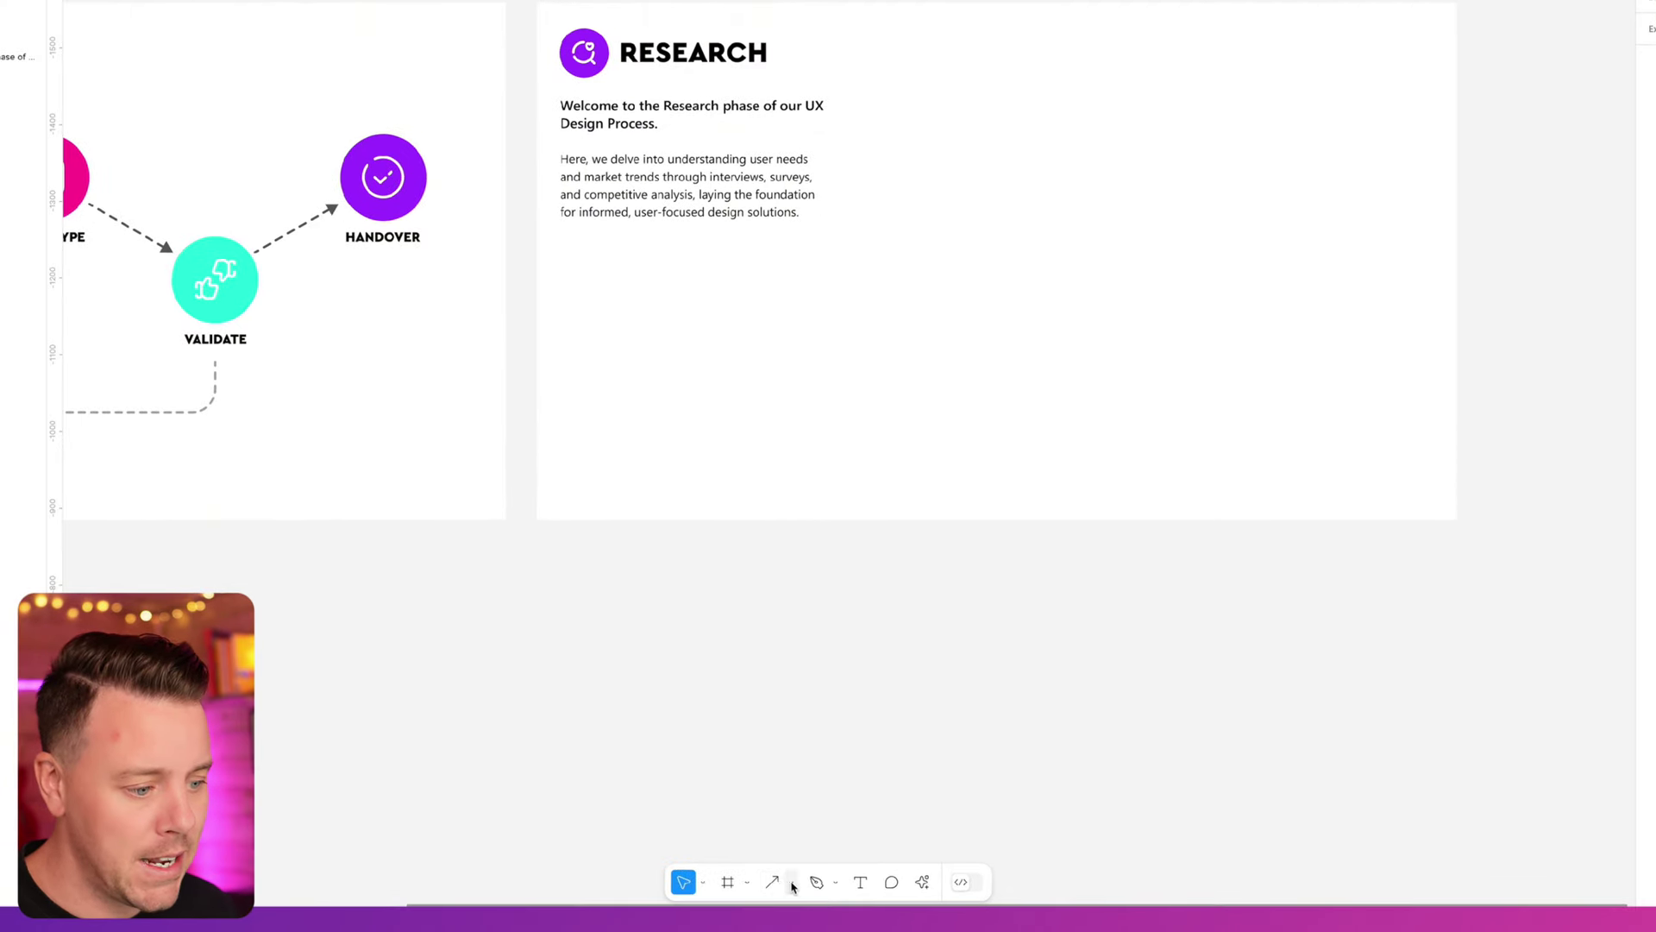
pyautogui.click(799, 892)
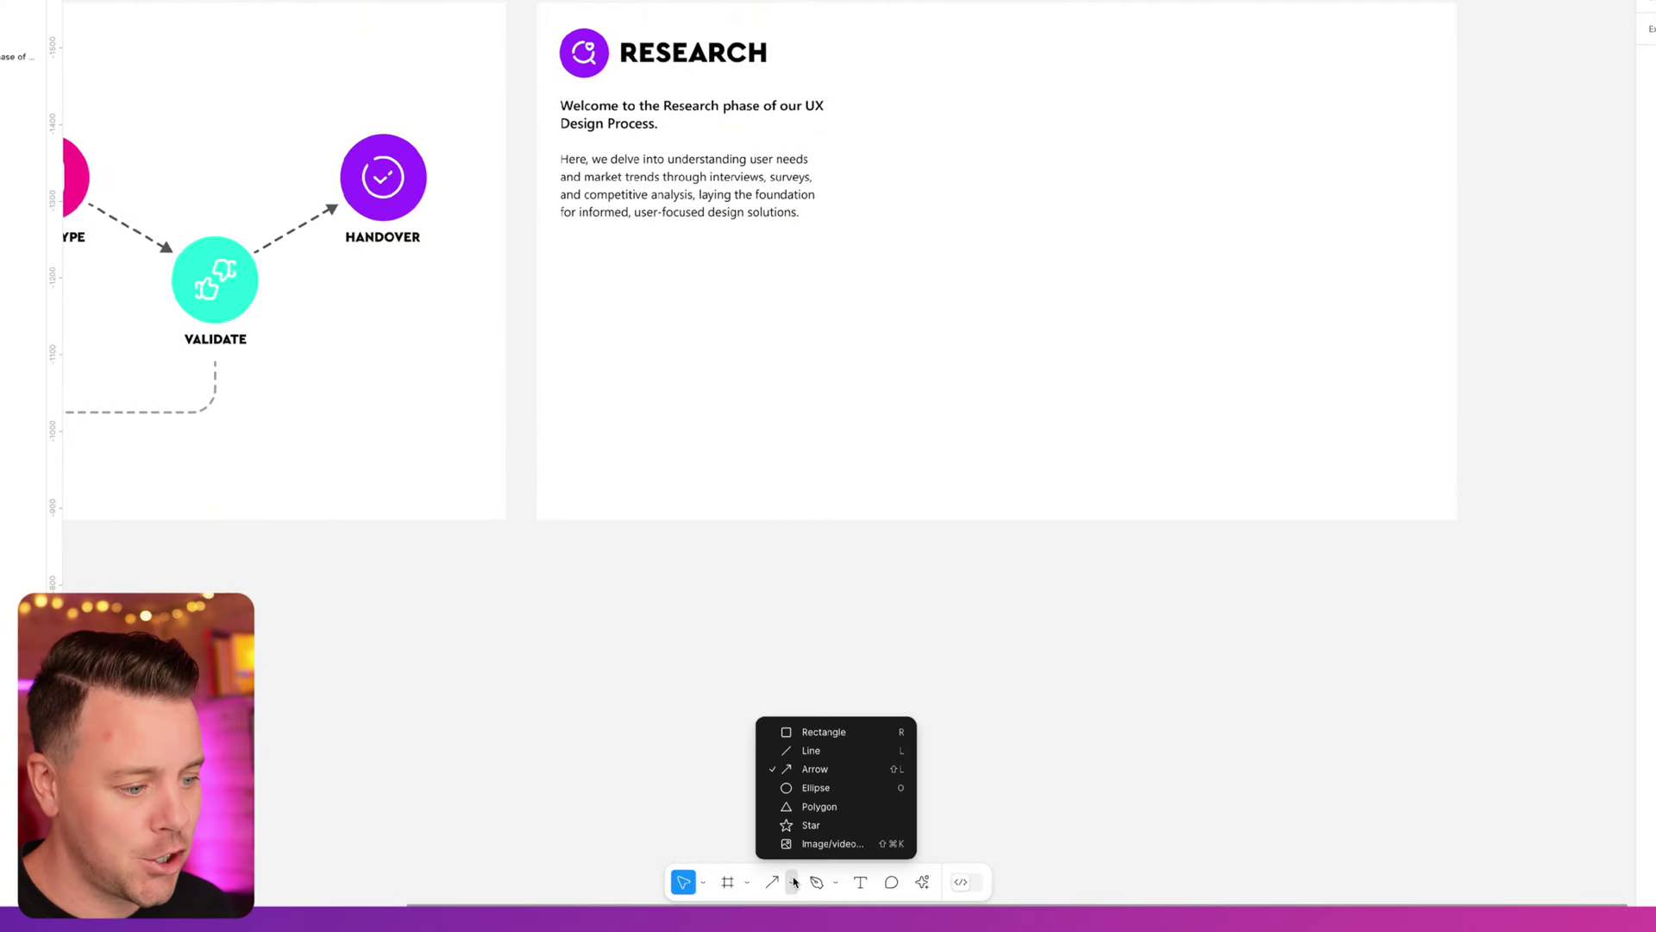
pyautogui.click(824, 732)
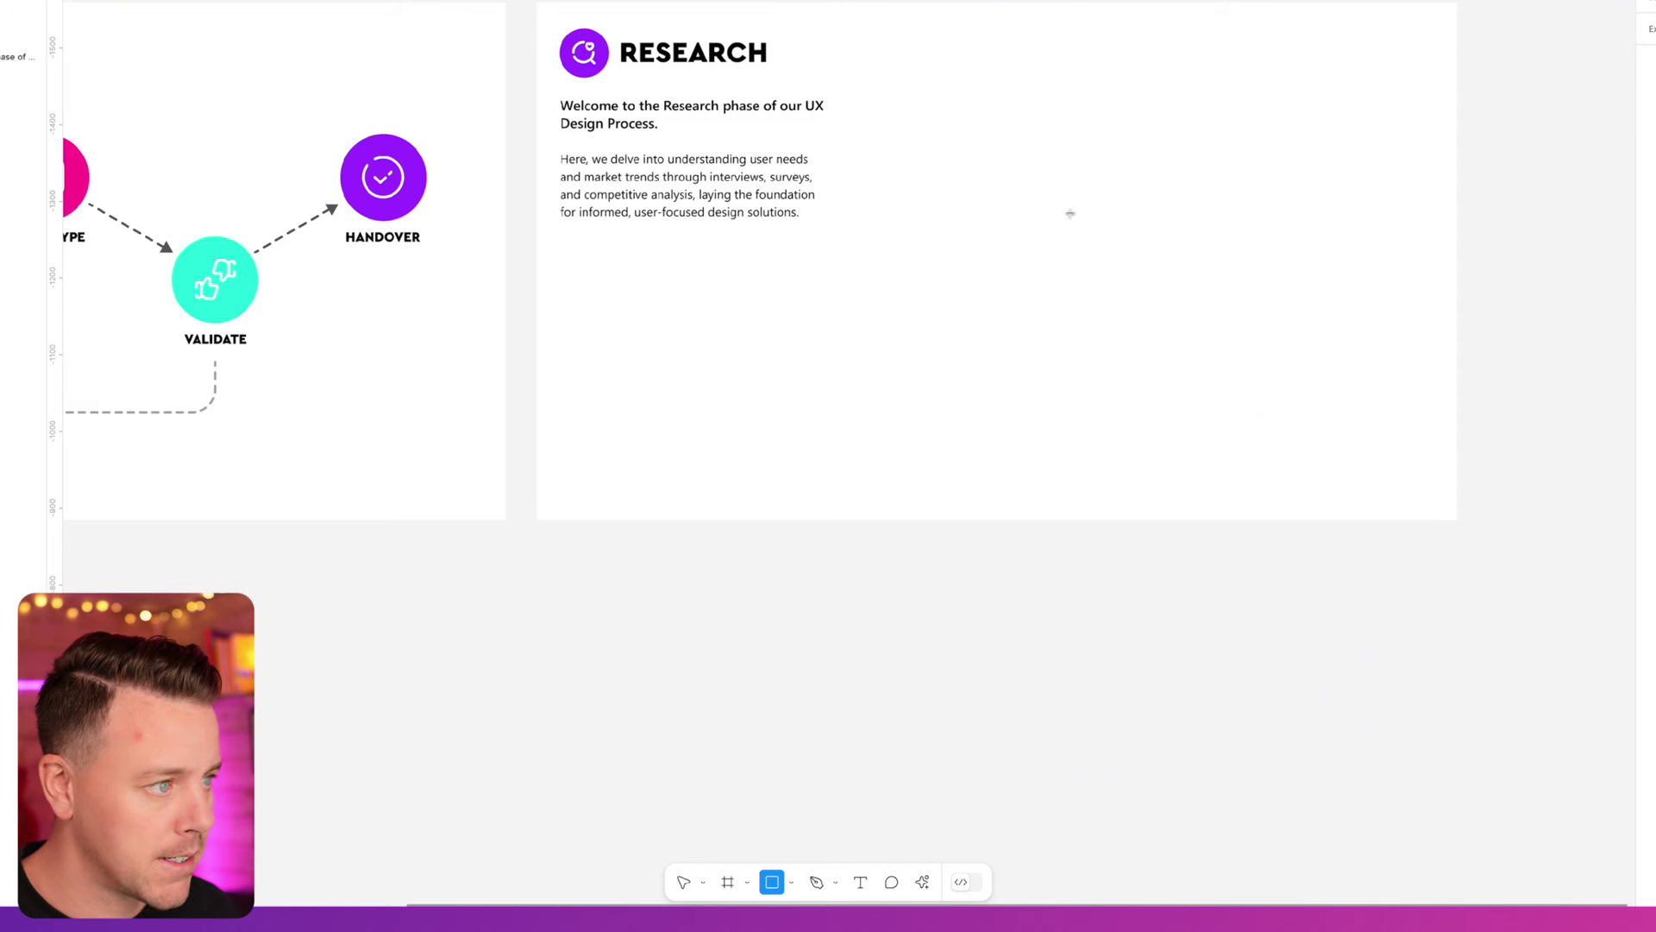
pyautogui.moveTo(1036, 53); pyautogui.dragTo(1149, 253)
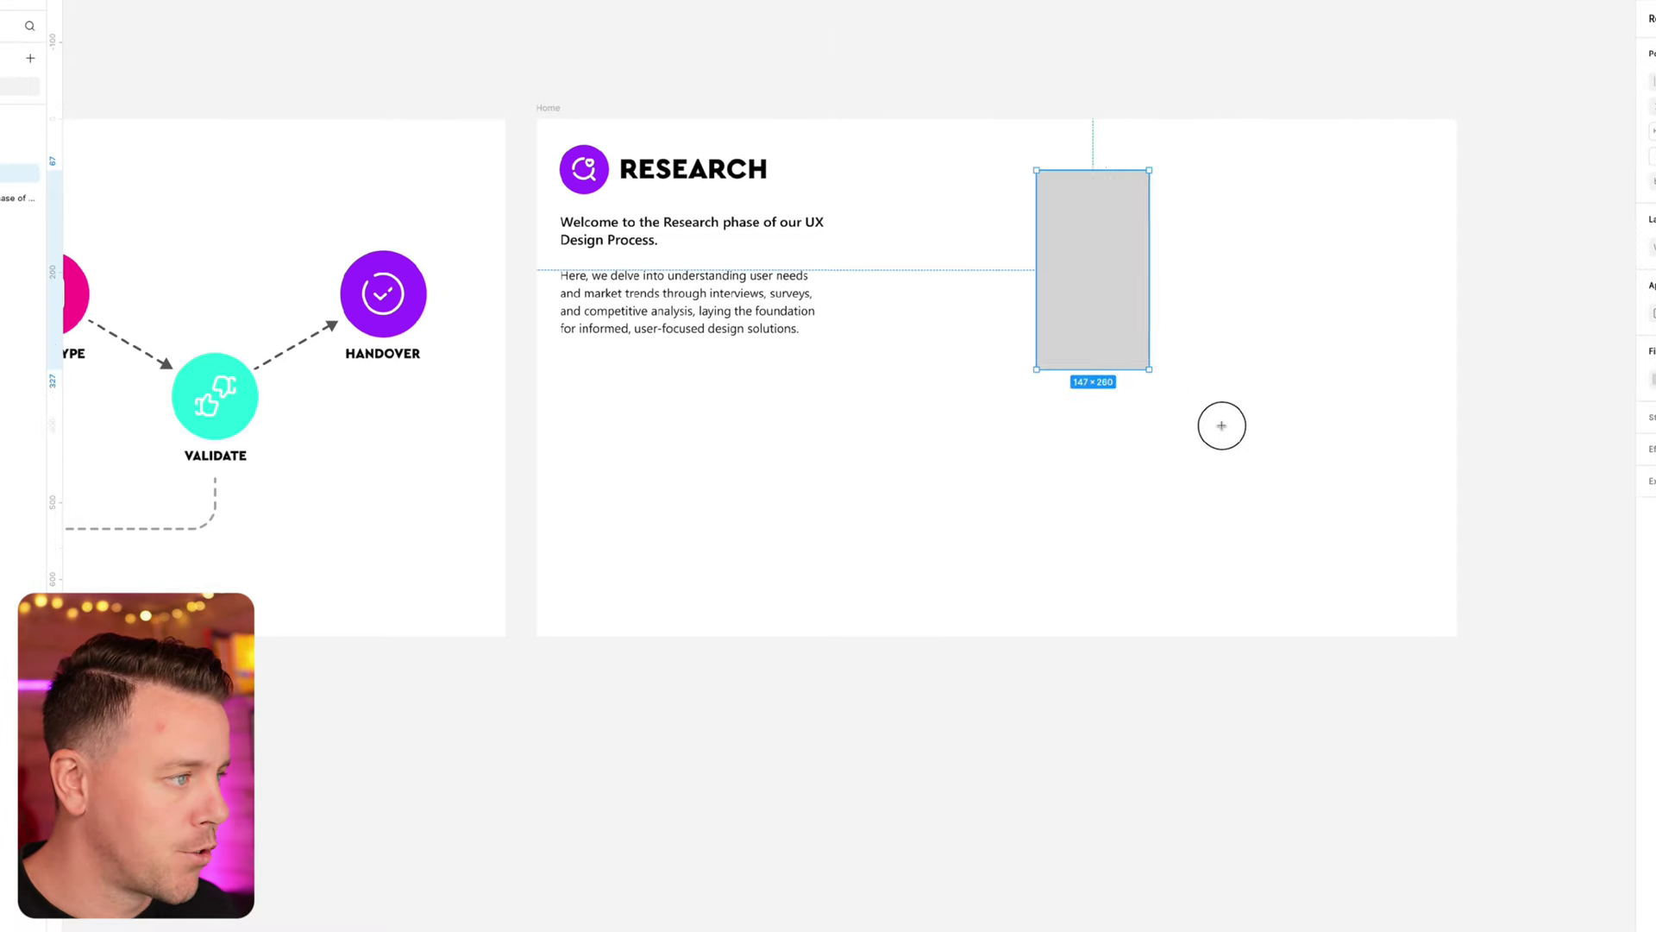
pyautogui.moveTo(1222, 425); pyautogui.dragTo(1408, 573)
pyautogui.moveTo(1026, 391); pyautogui.dragTo(968, 392)
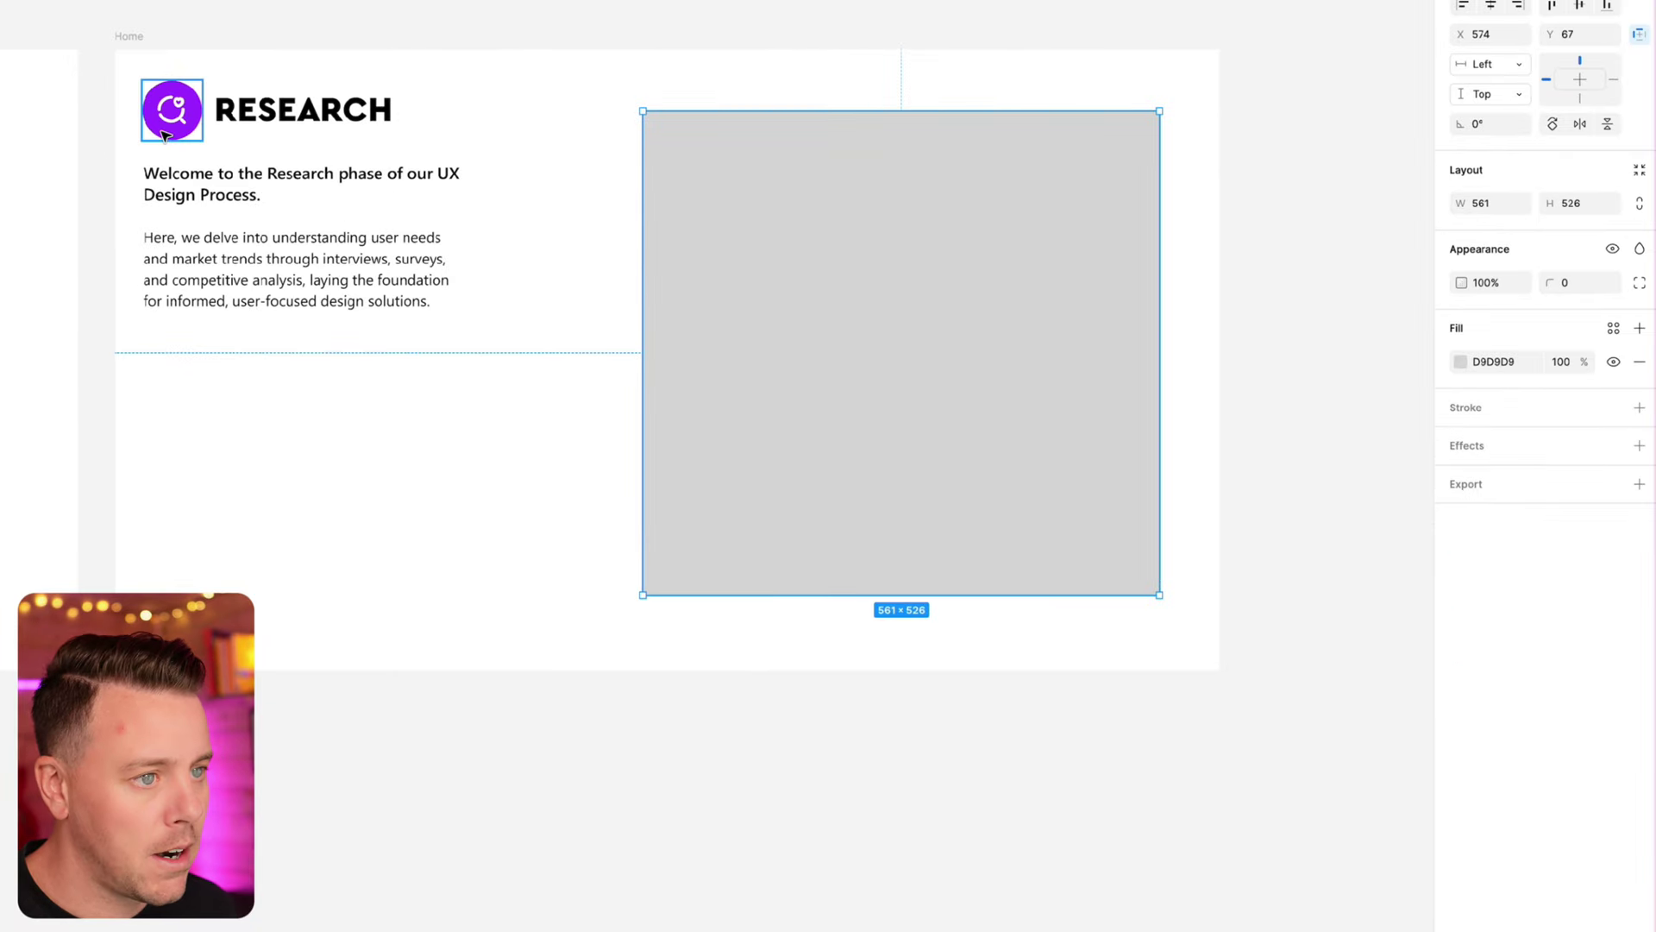
# - Fill the new rectangle with the purple A527FF sampled from the Research icon's circle
pyautogui.click(1460, 363)
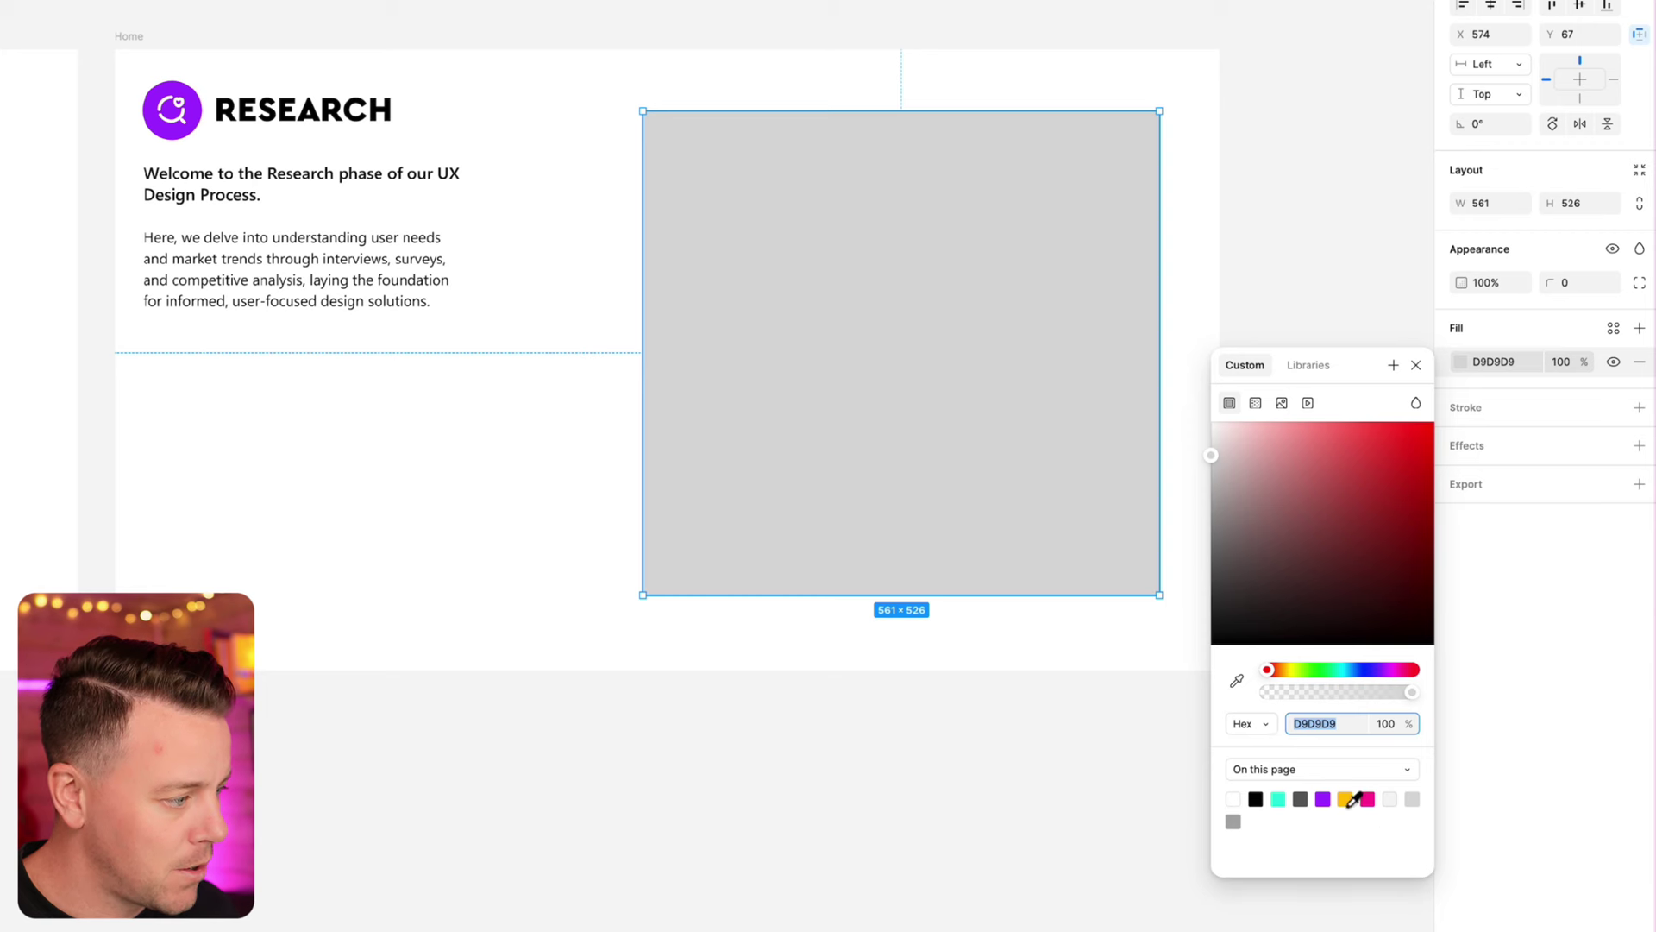
pyautogui.click(1237, 680)
pyautogui.click(152, 118)
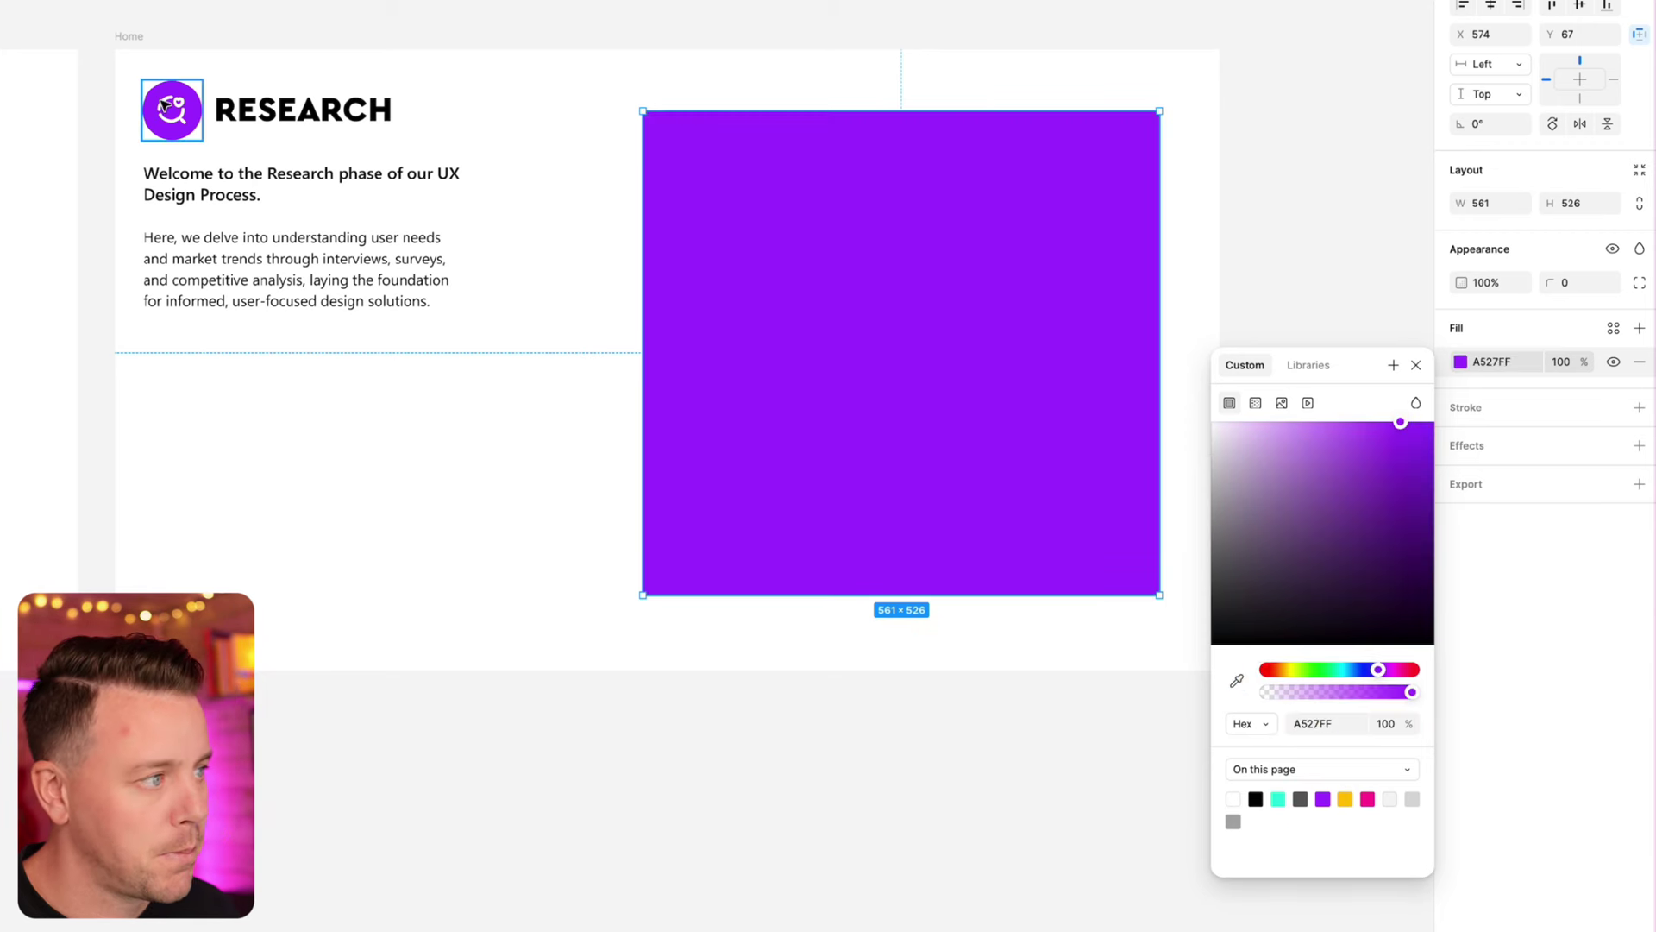
pyautogui.click(1243, 230)
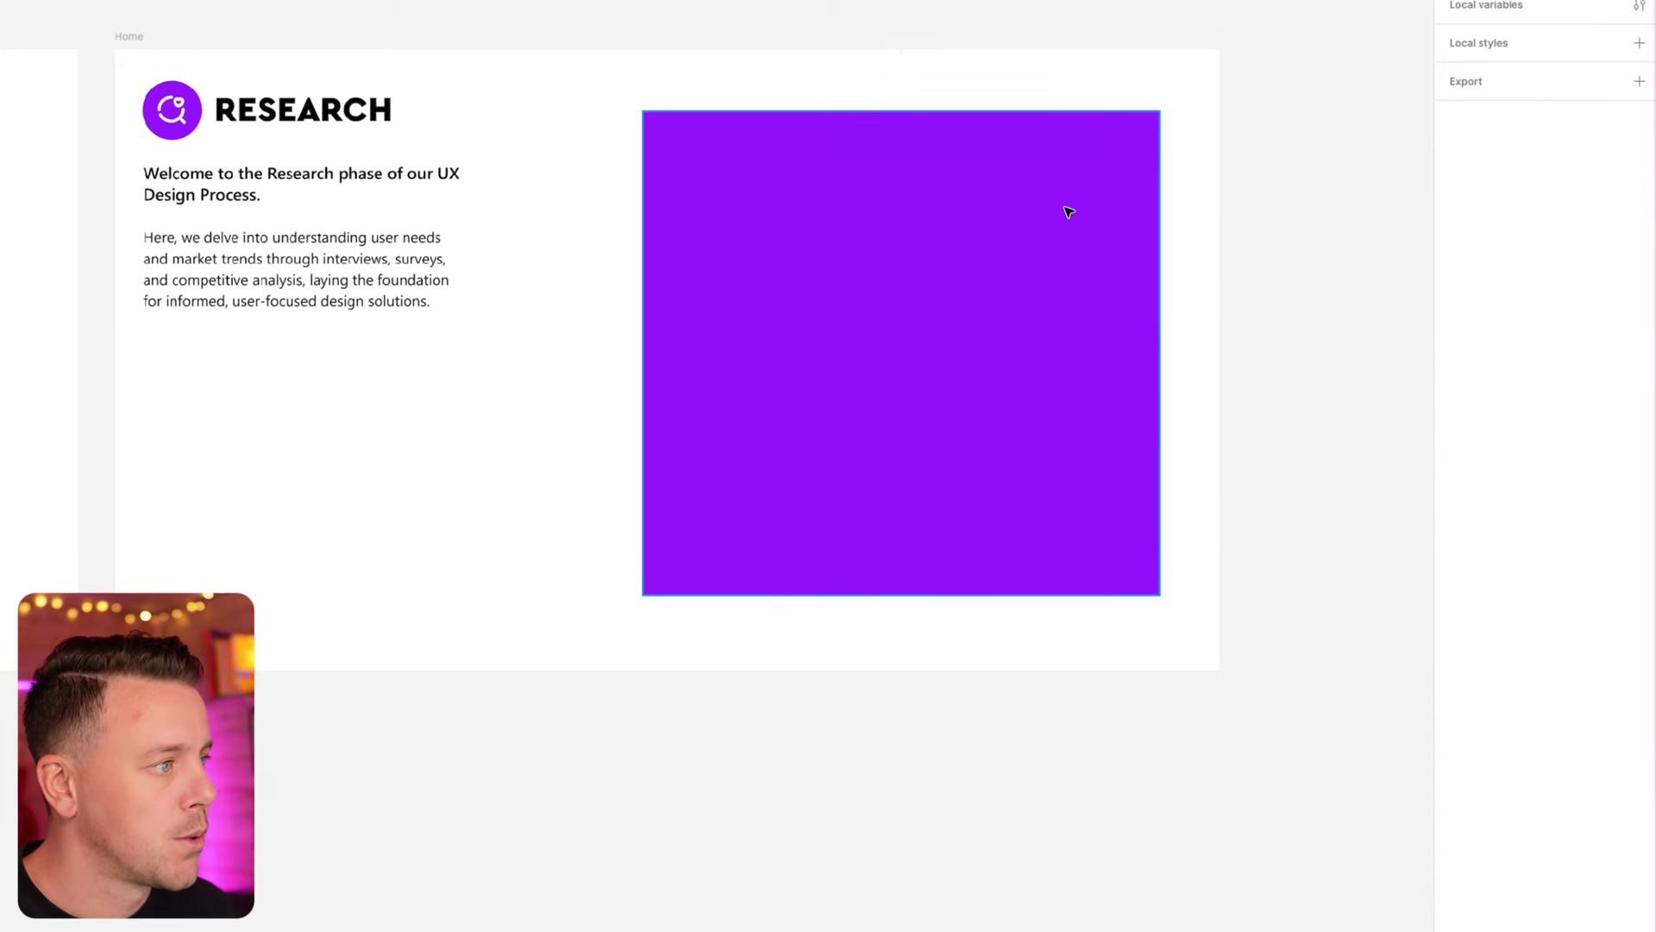
# - Round the purple rectangle's corners to a radius of about 30
pyautogui.click(1068, 212)
pyautogui.moveTo(1148, 124); pyautogui.dragTo(1132, 142)
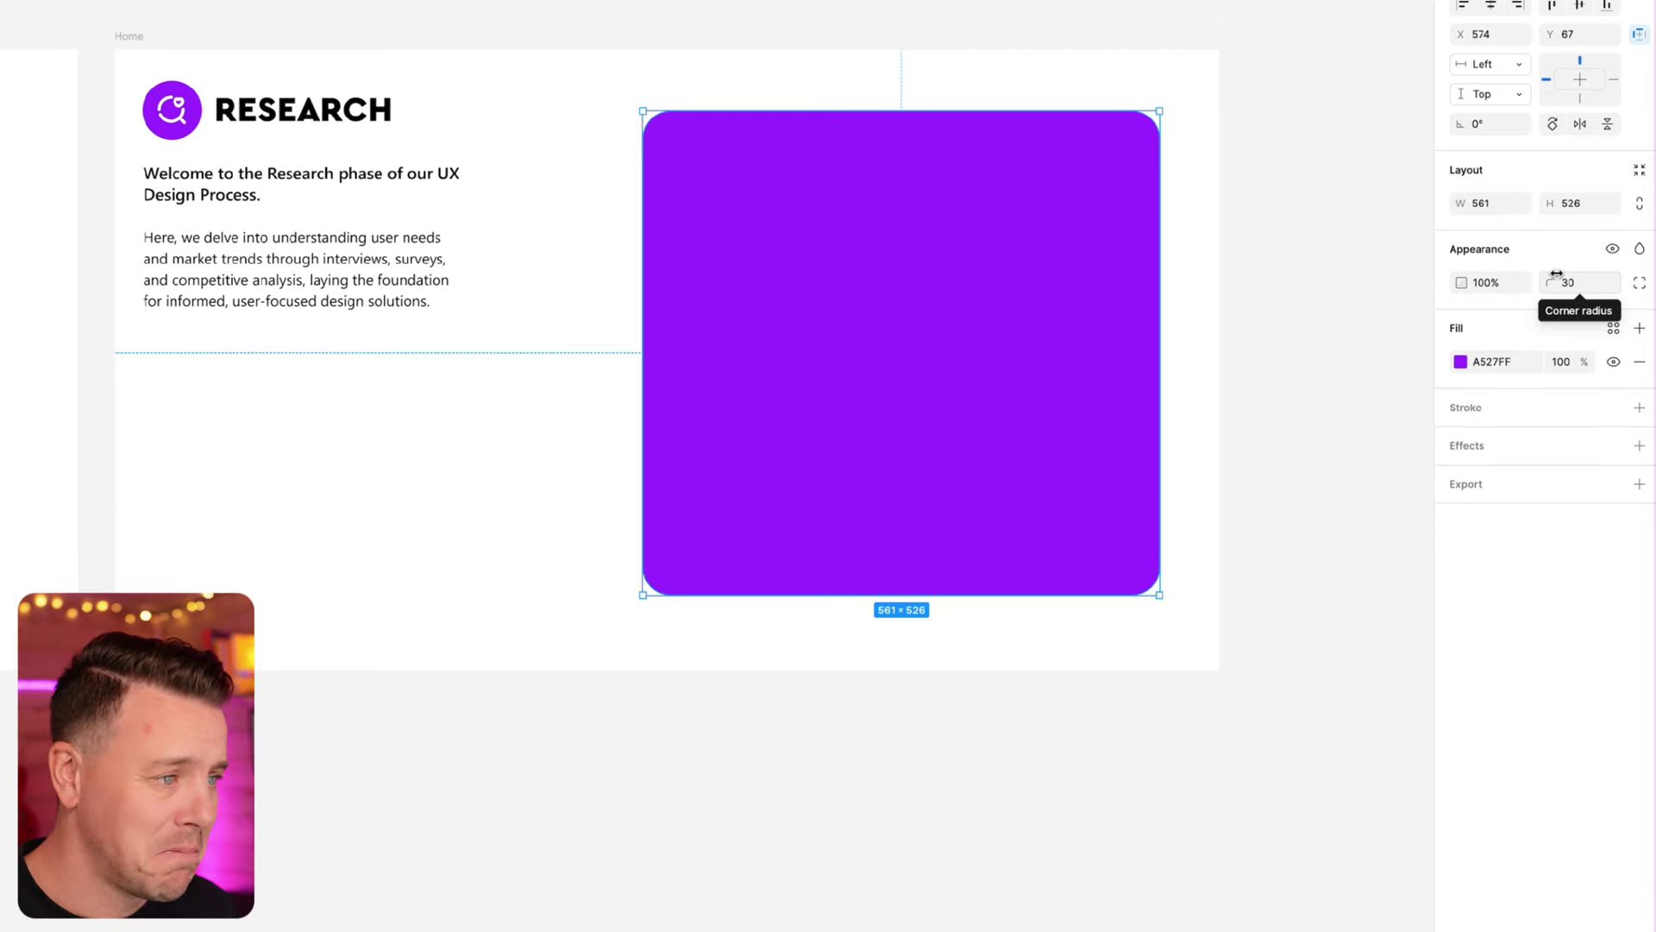
pyautogui.click(1222, 298)
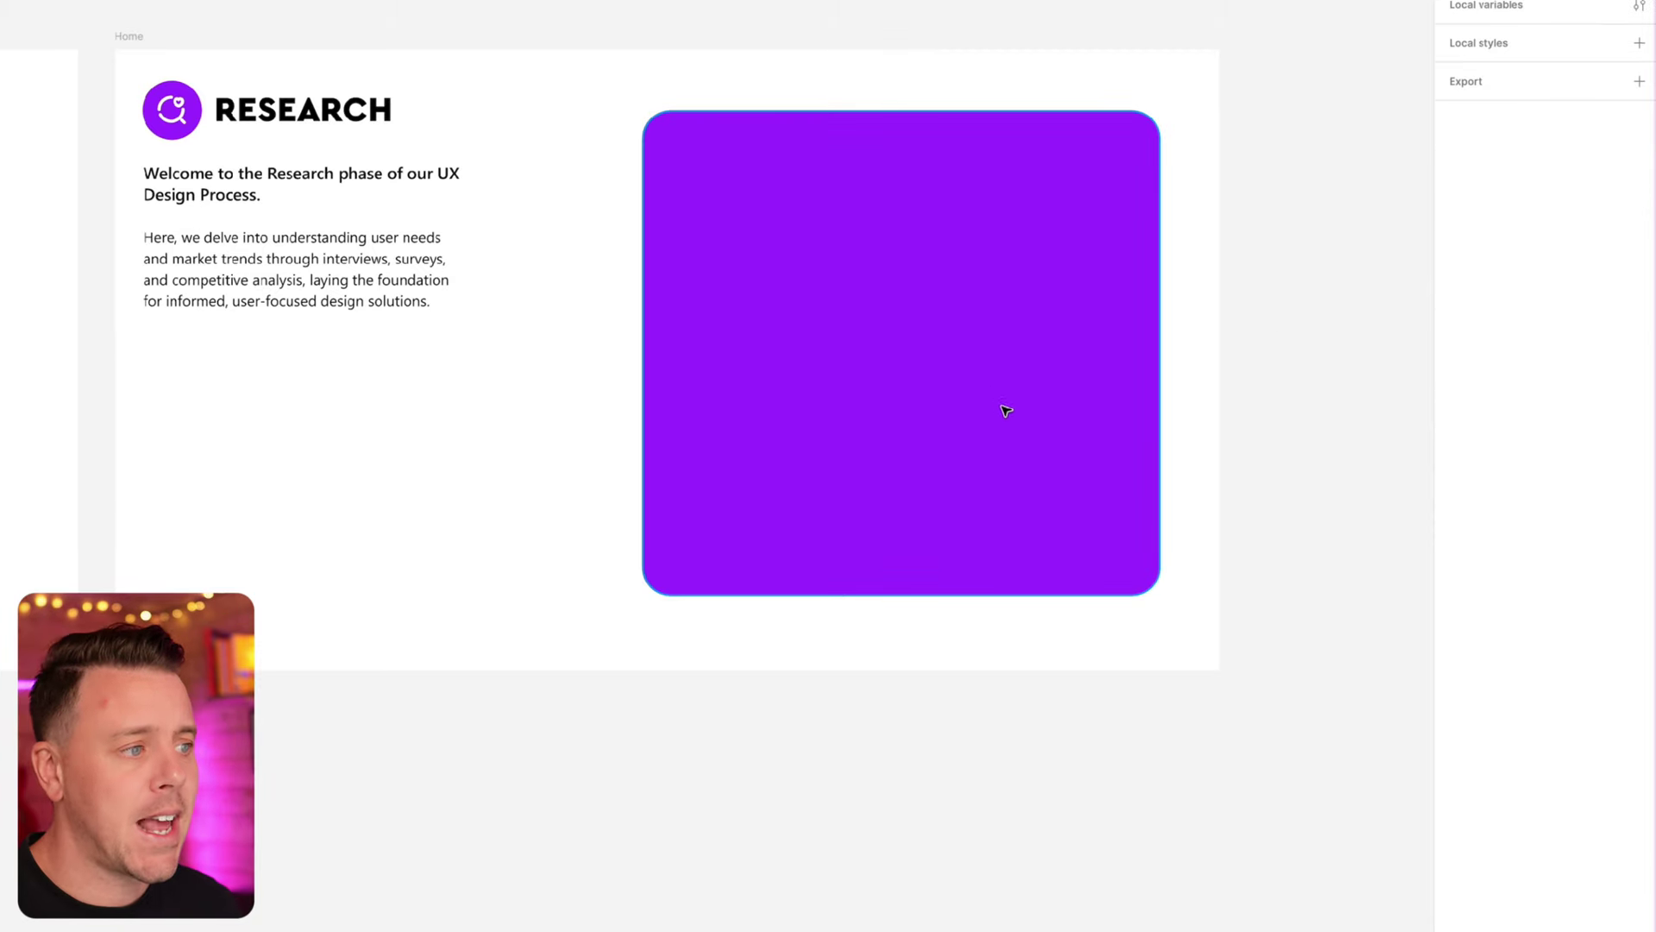
# - Copy the purple rectangle from the Research page into the Home frame that holds the process diagram
pyautogui.hscroll(-5, 926, 380)
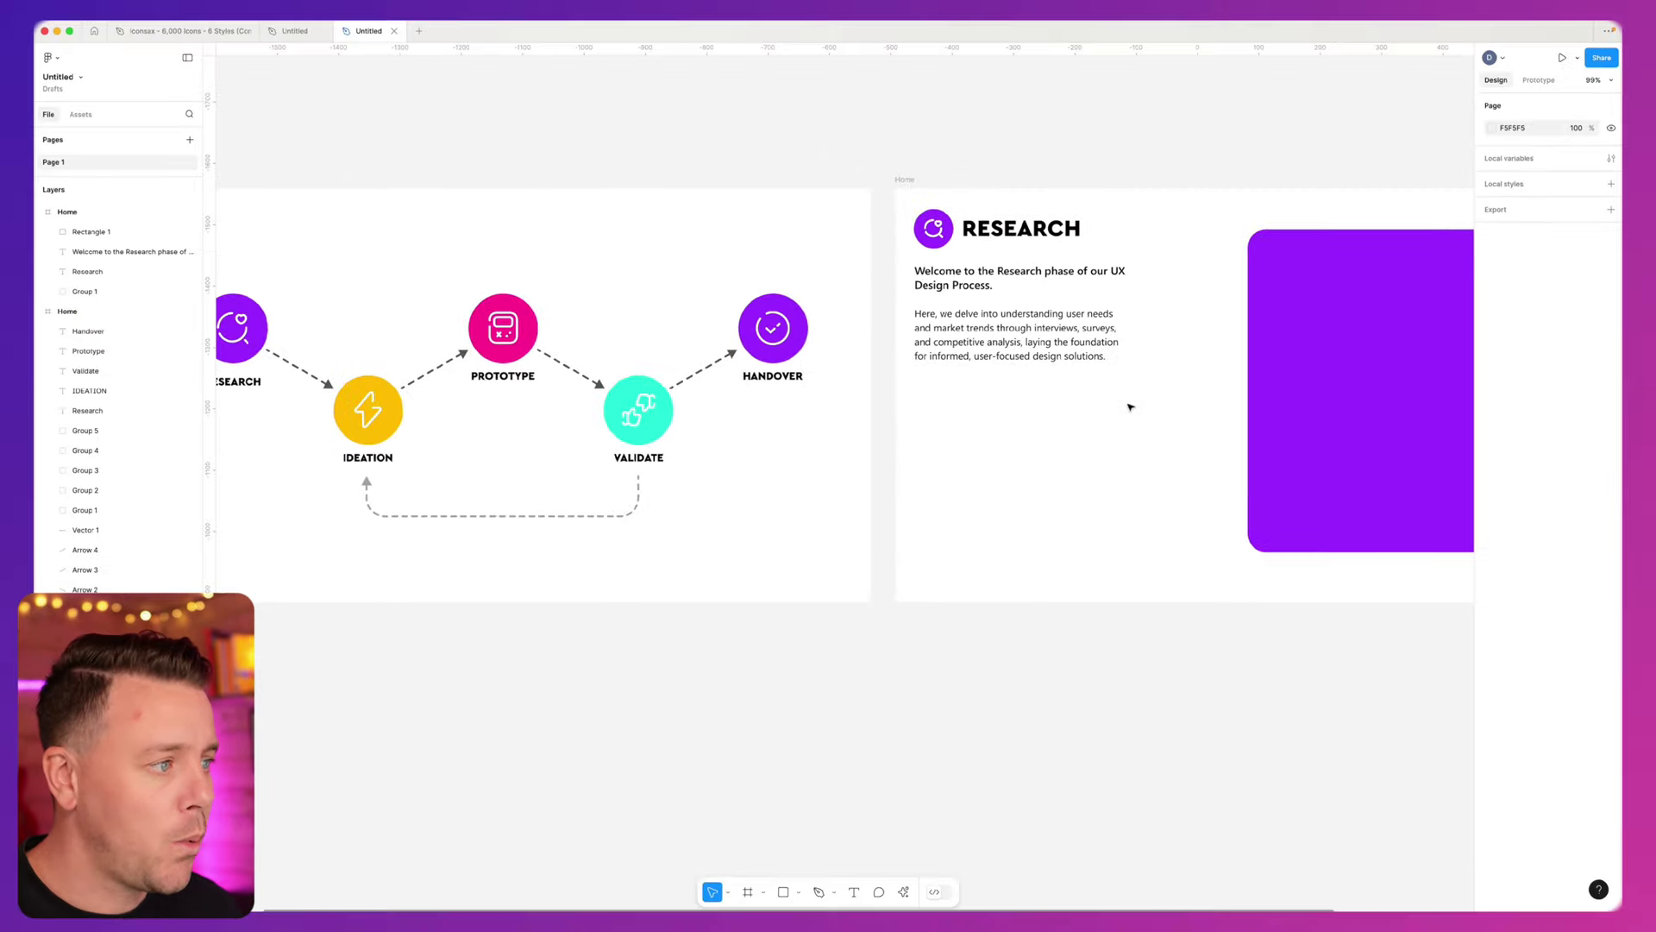
pyautogui.click(1271, 440)
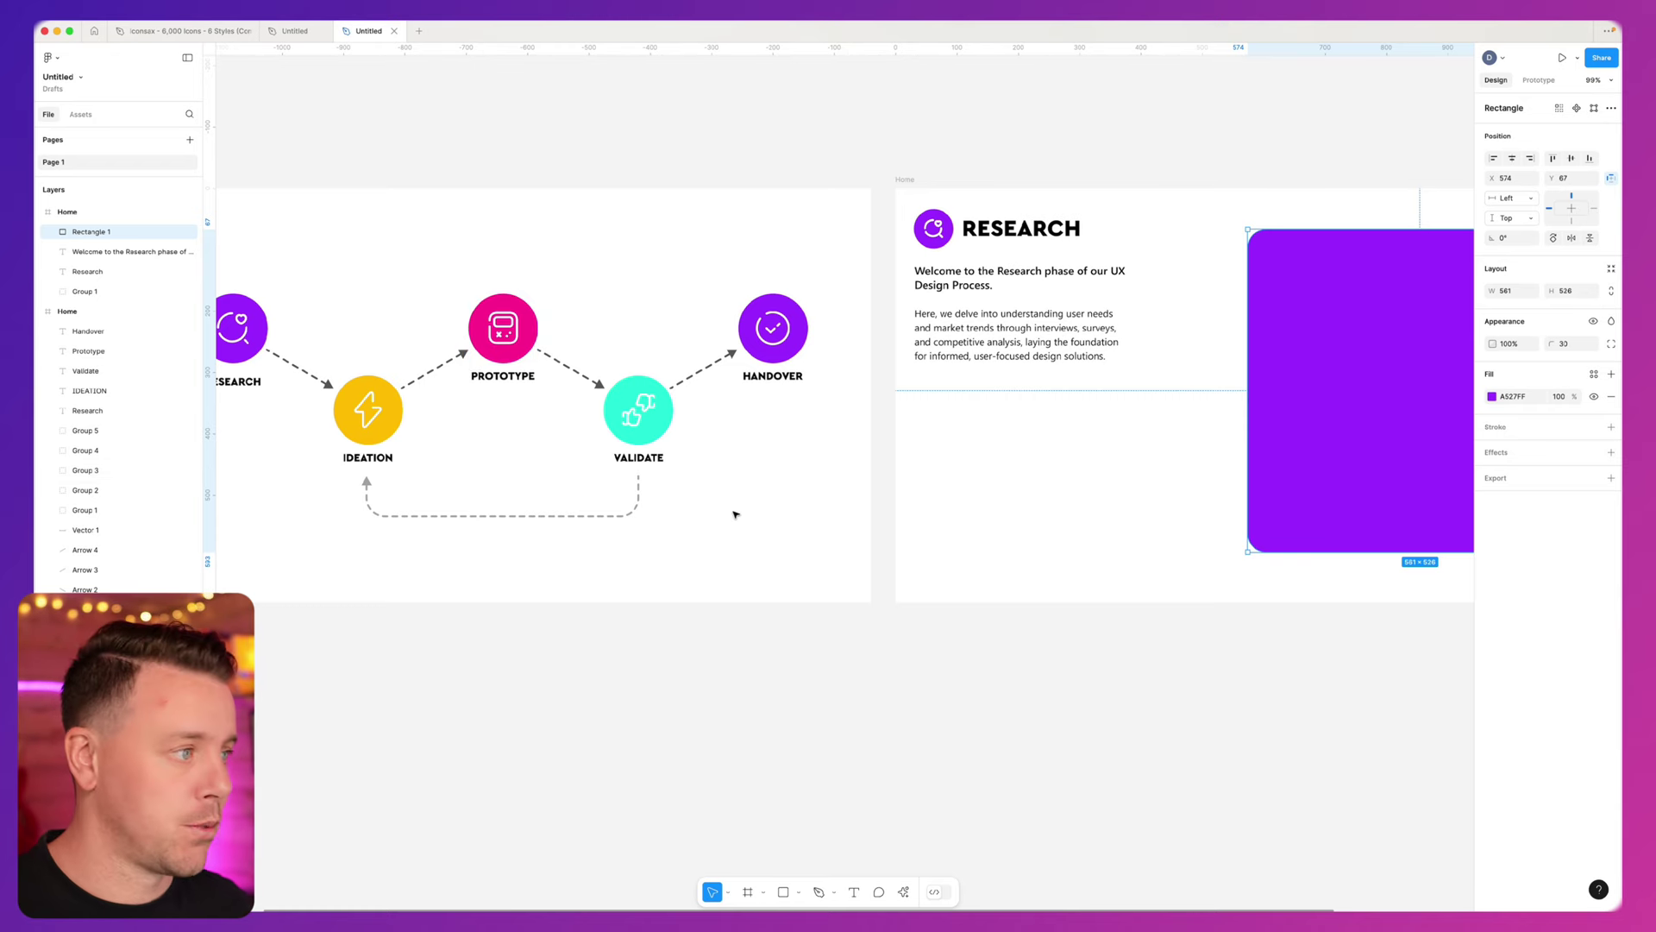
pyautogui.hscroll(6, 1171, 483)
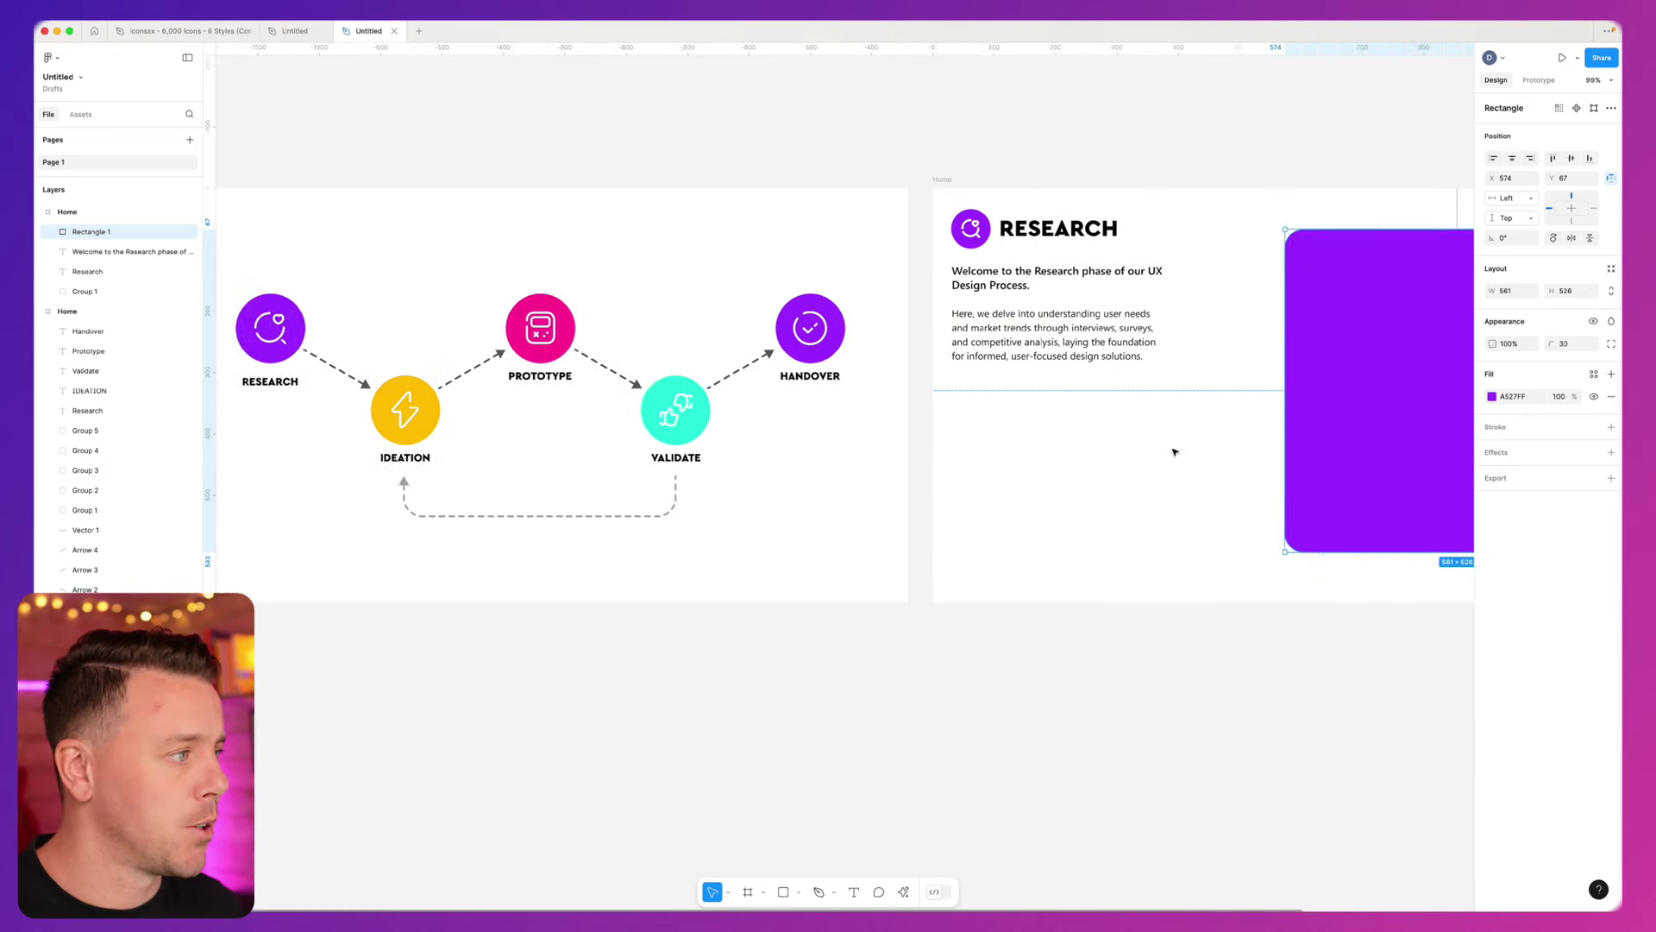
pyautogui.hscroll(3, 1168, 444)
pyautogui.hscroll(-6, 904, 402)
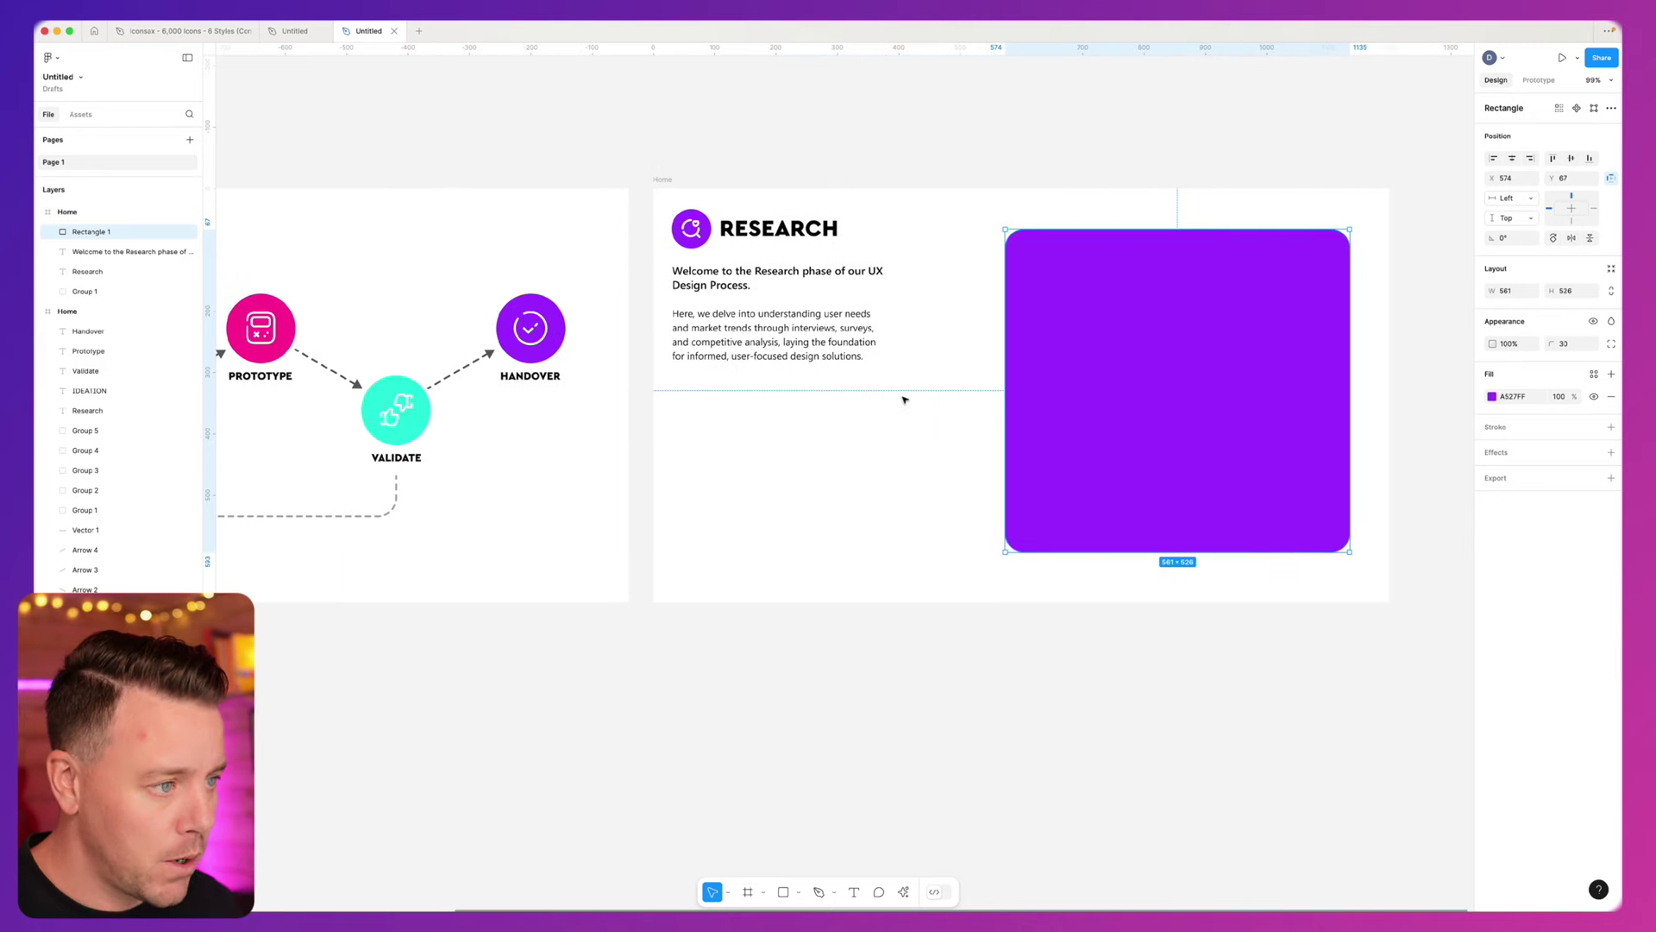
pyautogui.hscroll(-10, 1184, 360)
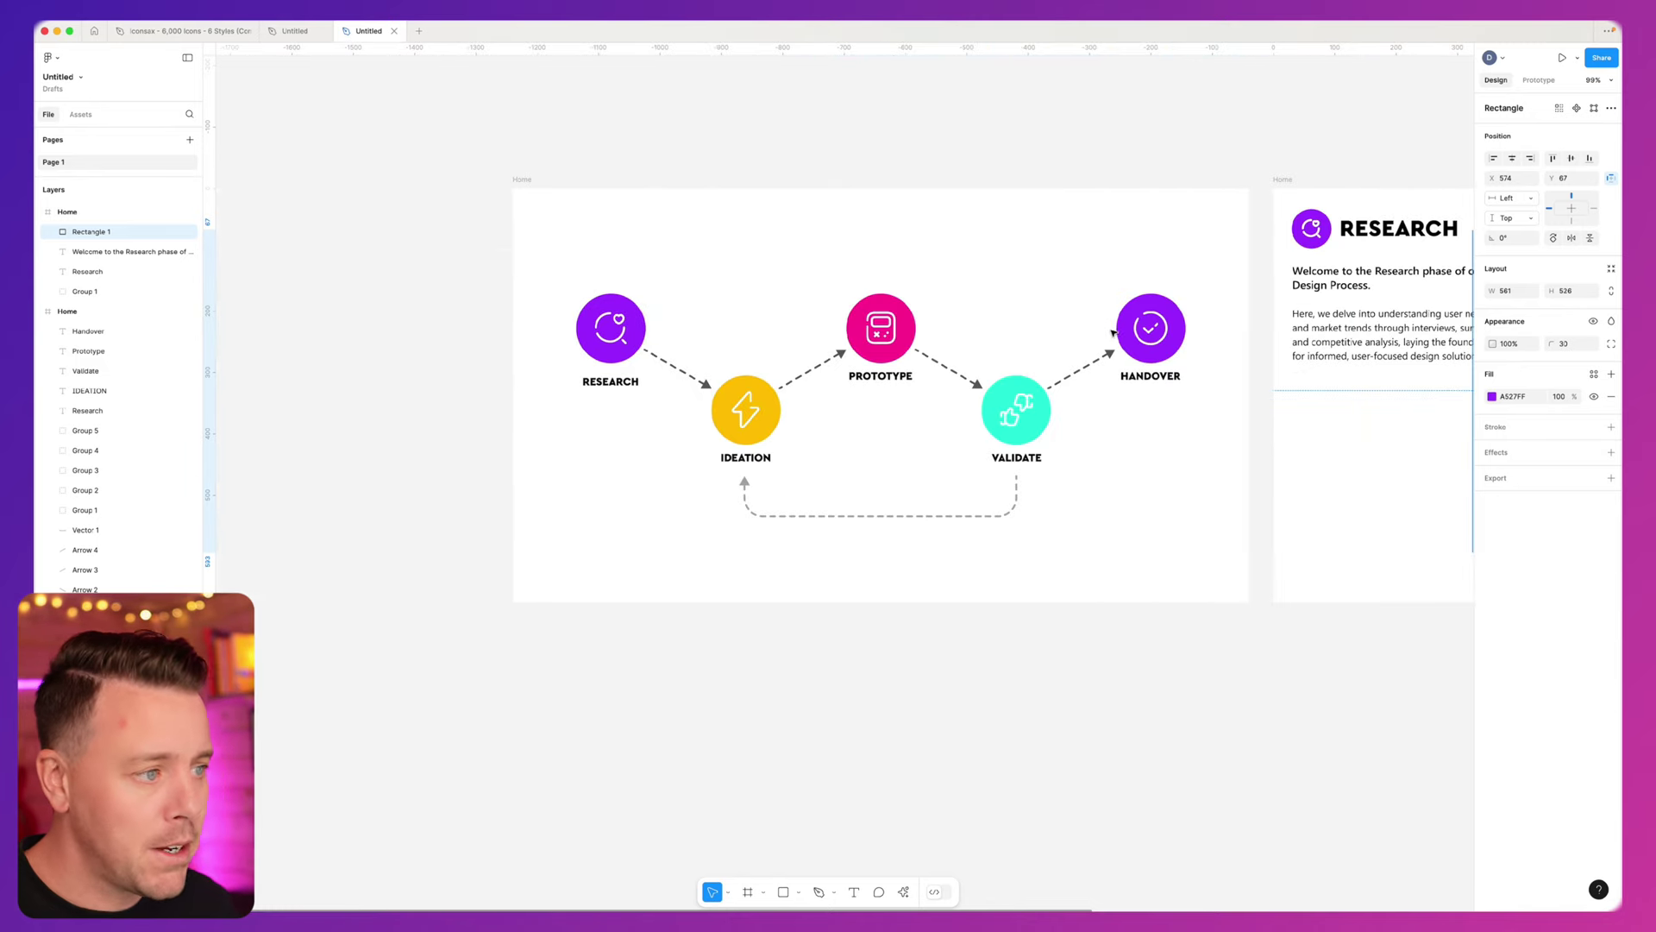
pyautogui.click(540, 198)
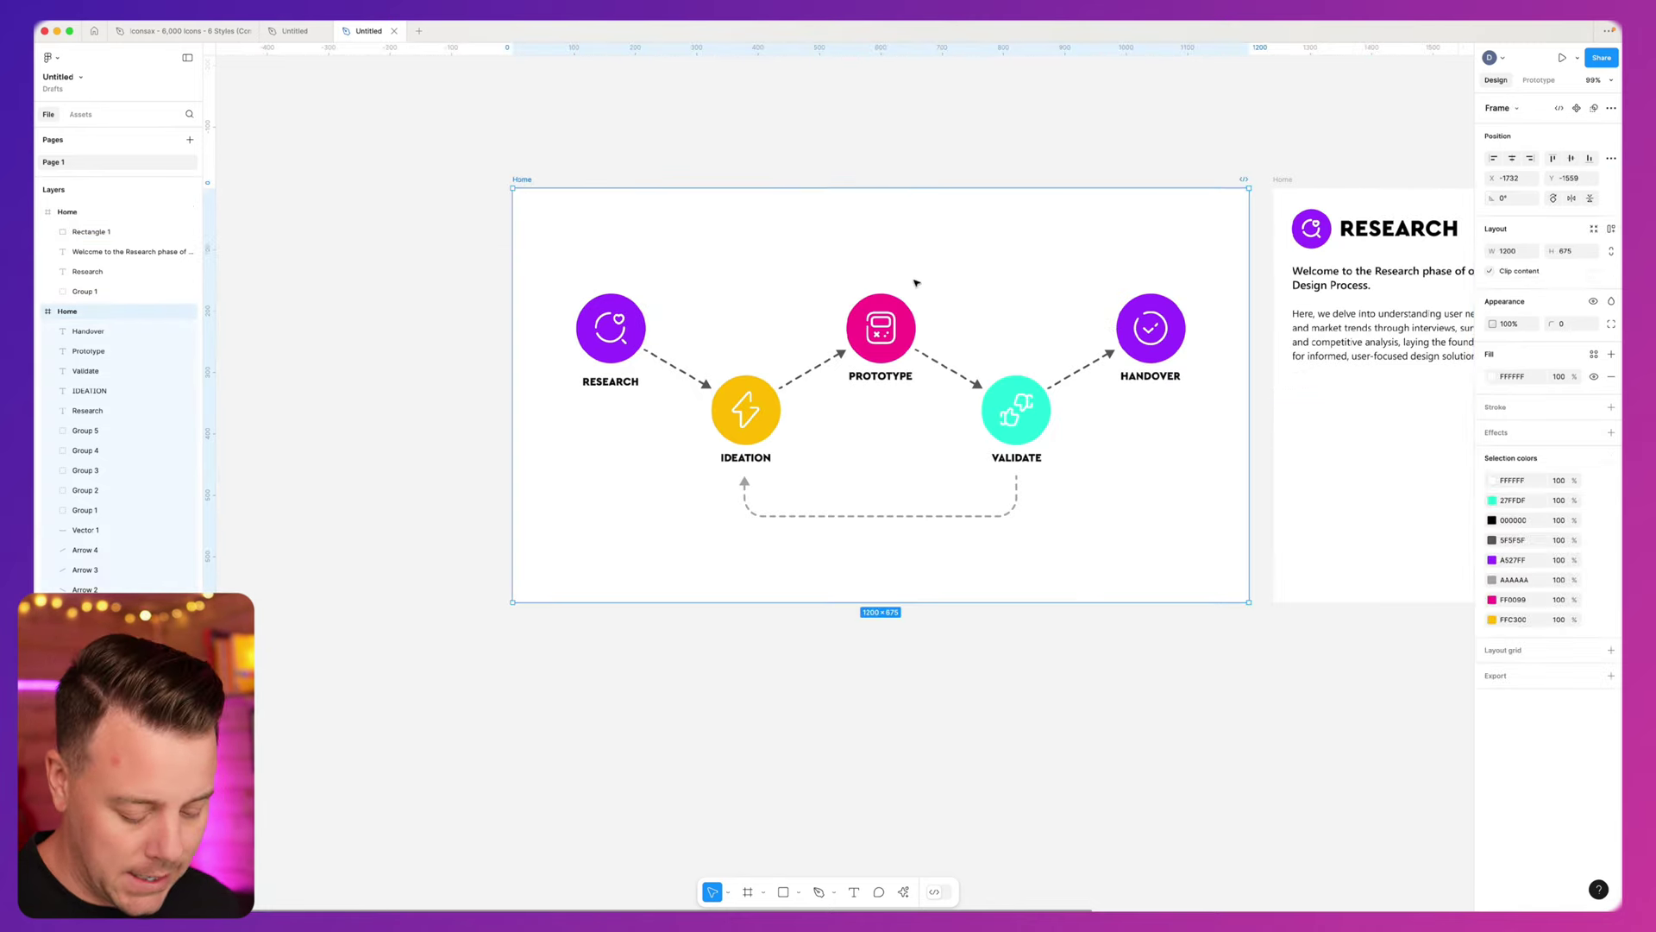
pyautogui.hotkey('ctrl', 'v')
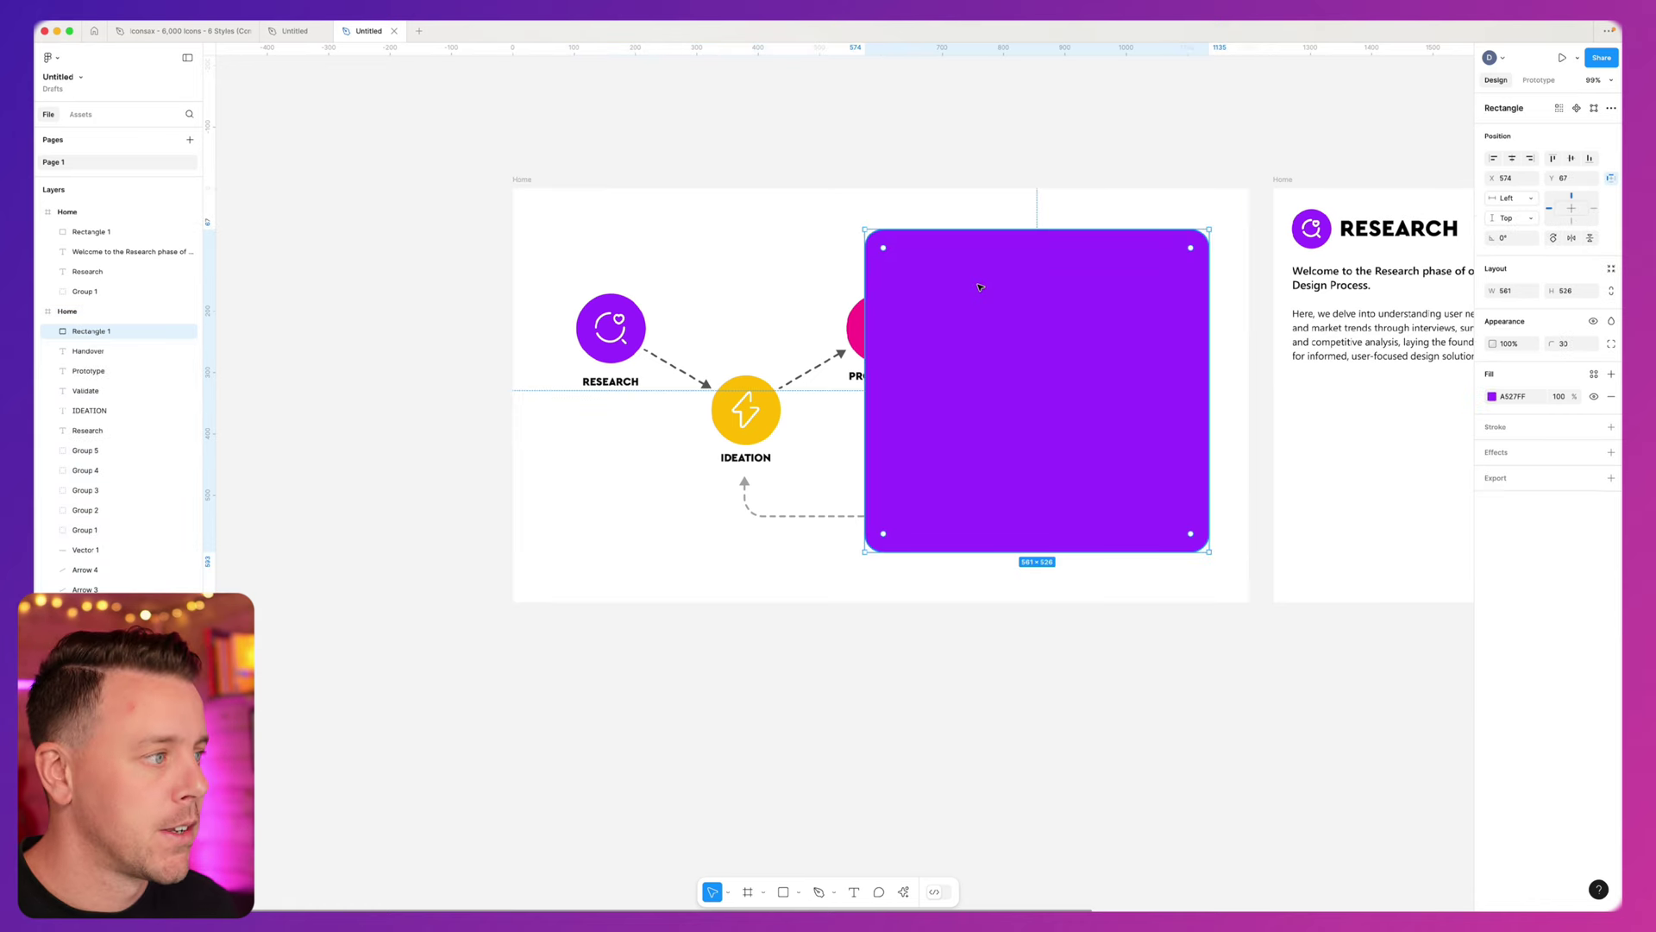
# - Shrink the copied rectangle to about 46 × 44 over the Prototype circle and send it behind all other layers of the Home frame
pyautogui.hscroll(10, 949, 328)
pyautogui.scroll(-2, 816, 389)
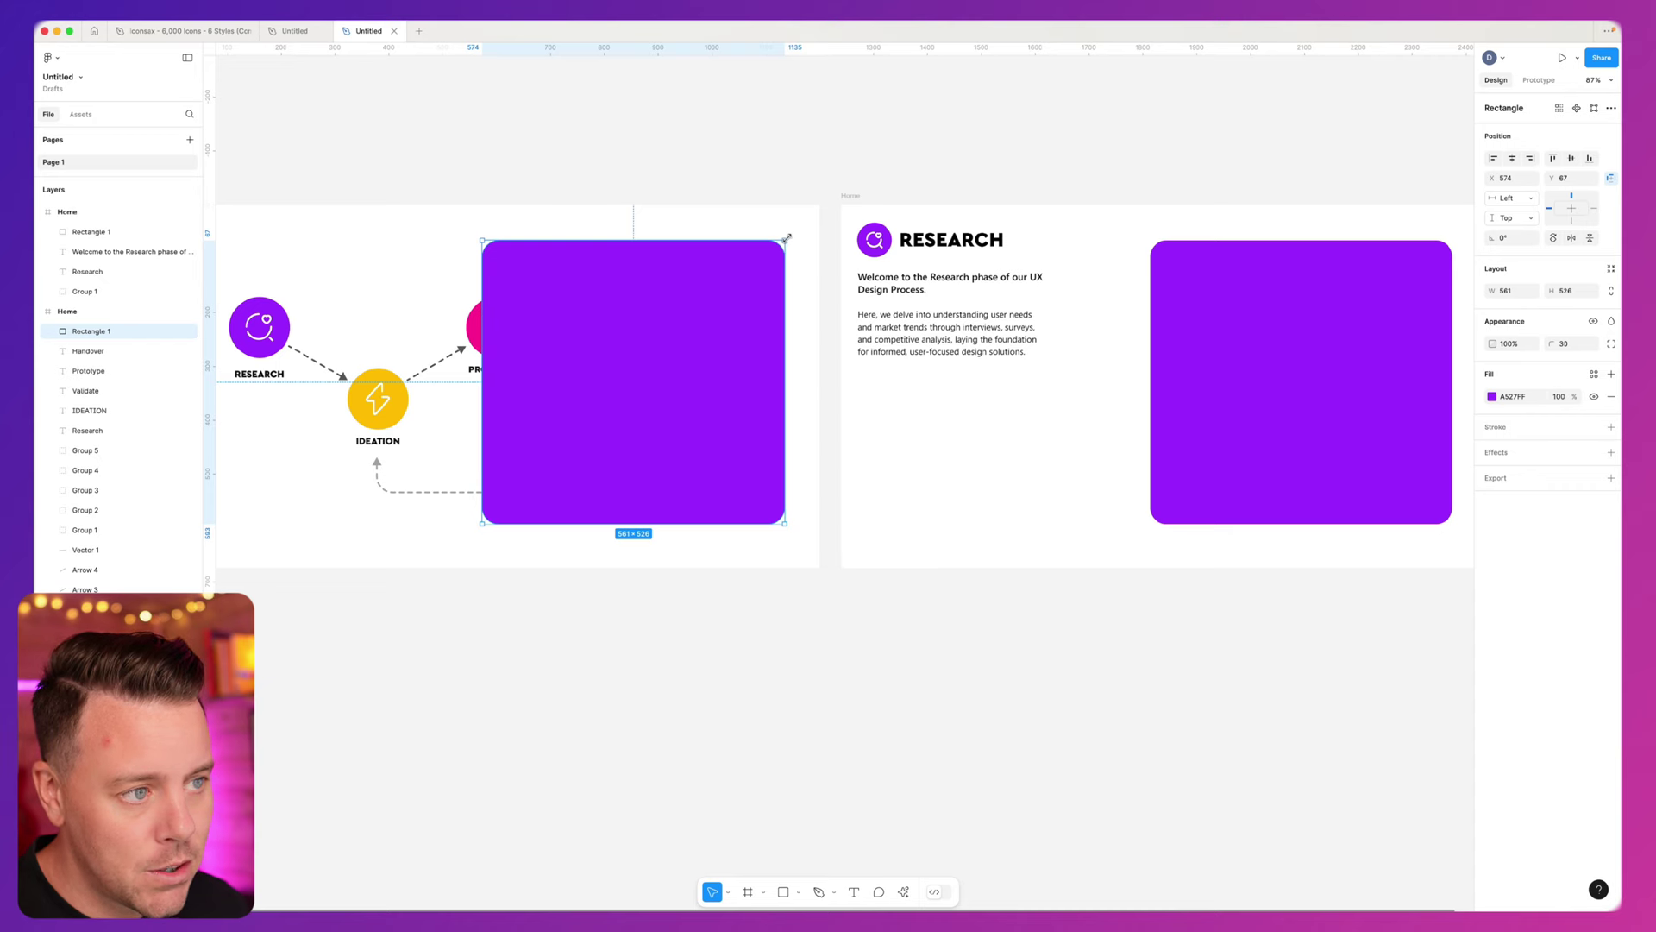
pyautogui.moveTo(788, 233); pyautogui.dragTo(552, 288)
pyautogui.moveTo(776, 230); pyautogui.dragTo(498, 337)
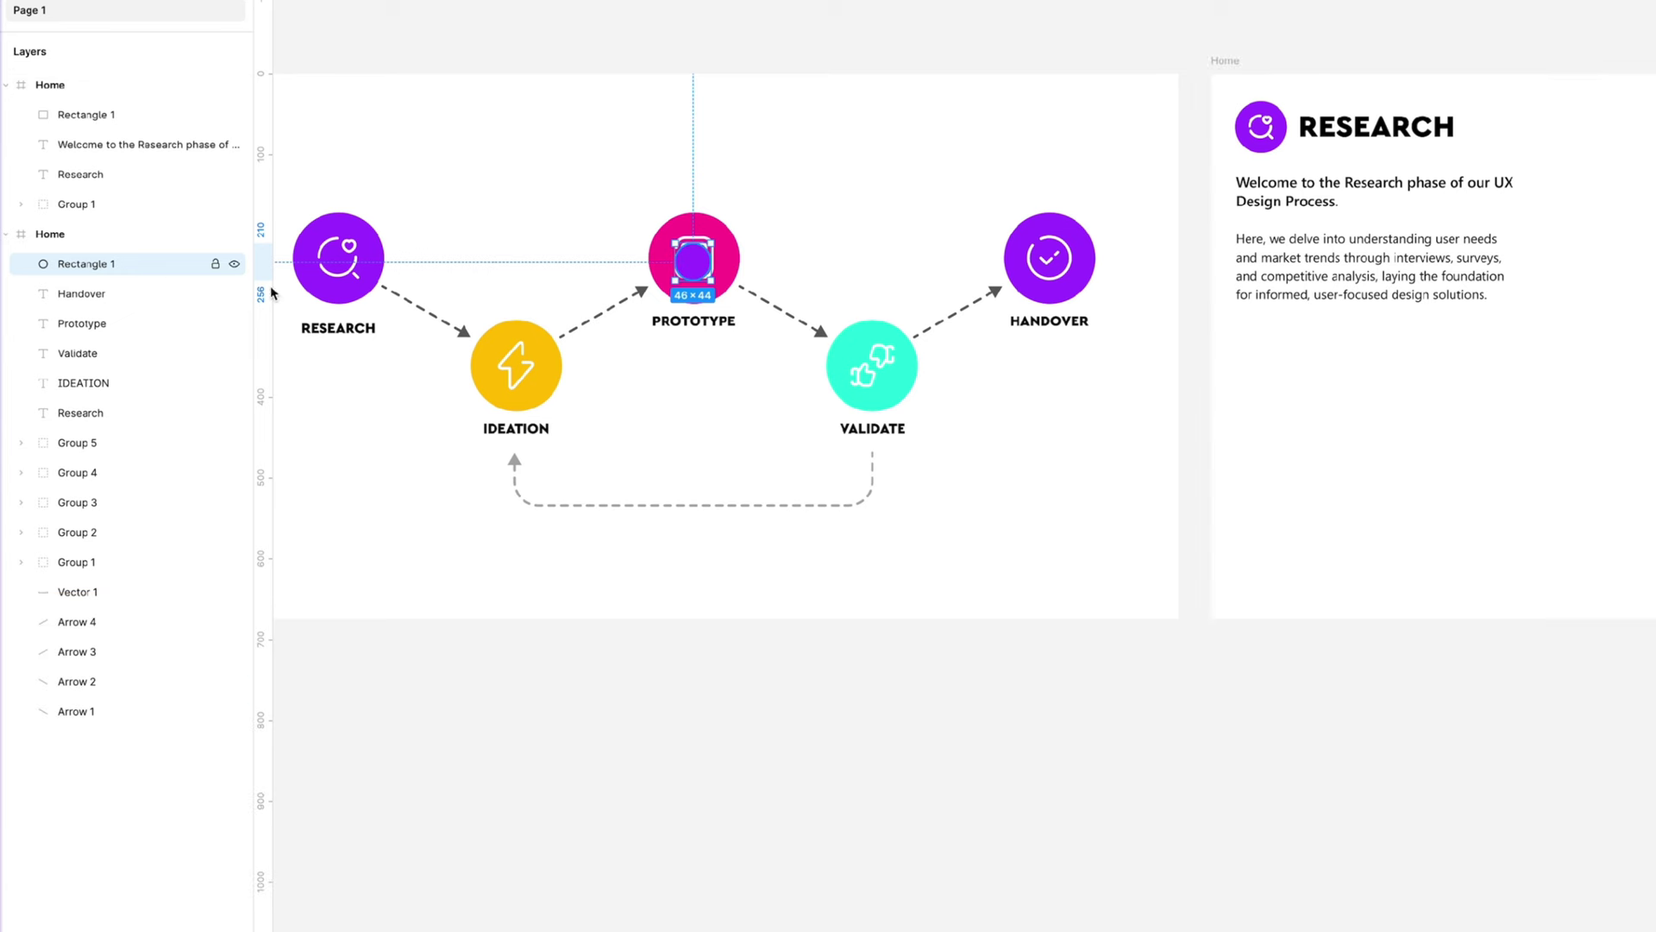
pyautogui.moveTo(72, 268); pyautogui.dragTo(26, 731)
pyautogui.click(753, 62)
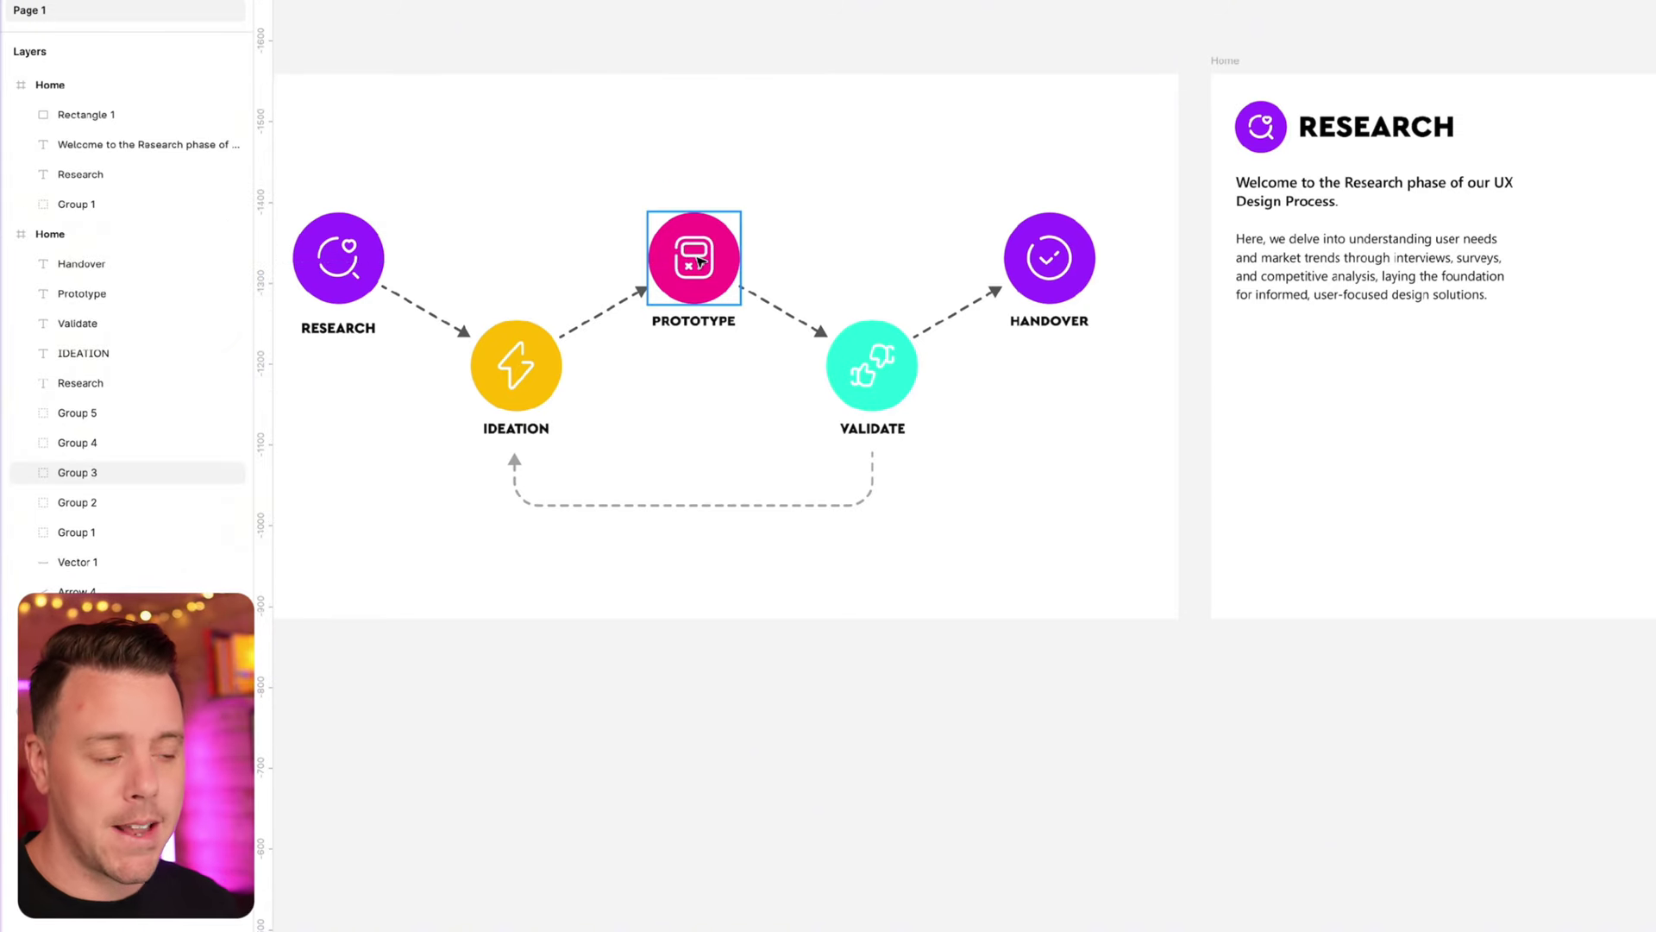
# - Create a prototype connection from the diagram's Research icon to the Research detail frame
pyautogui.hscroll(-2, 992, 11)
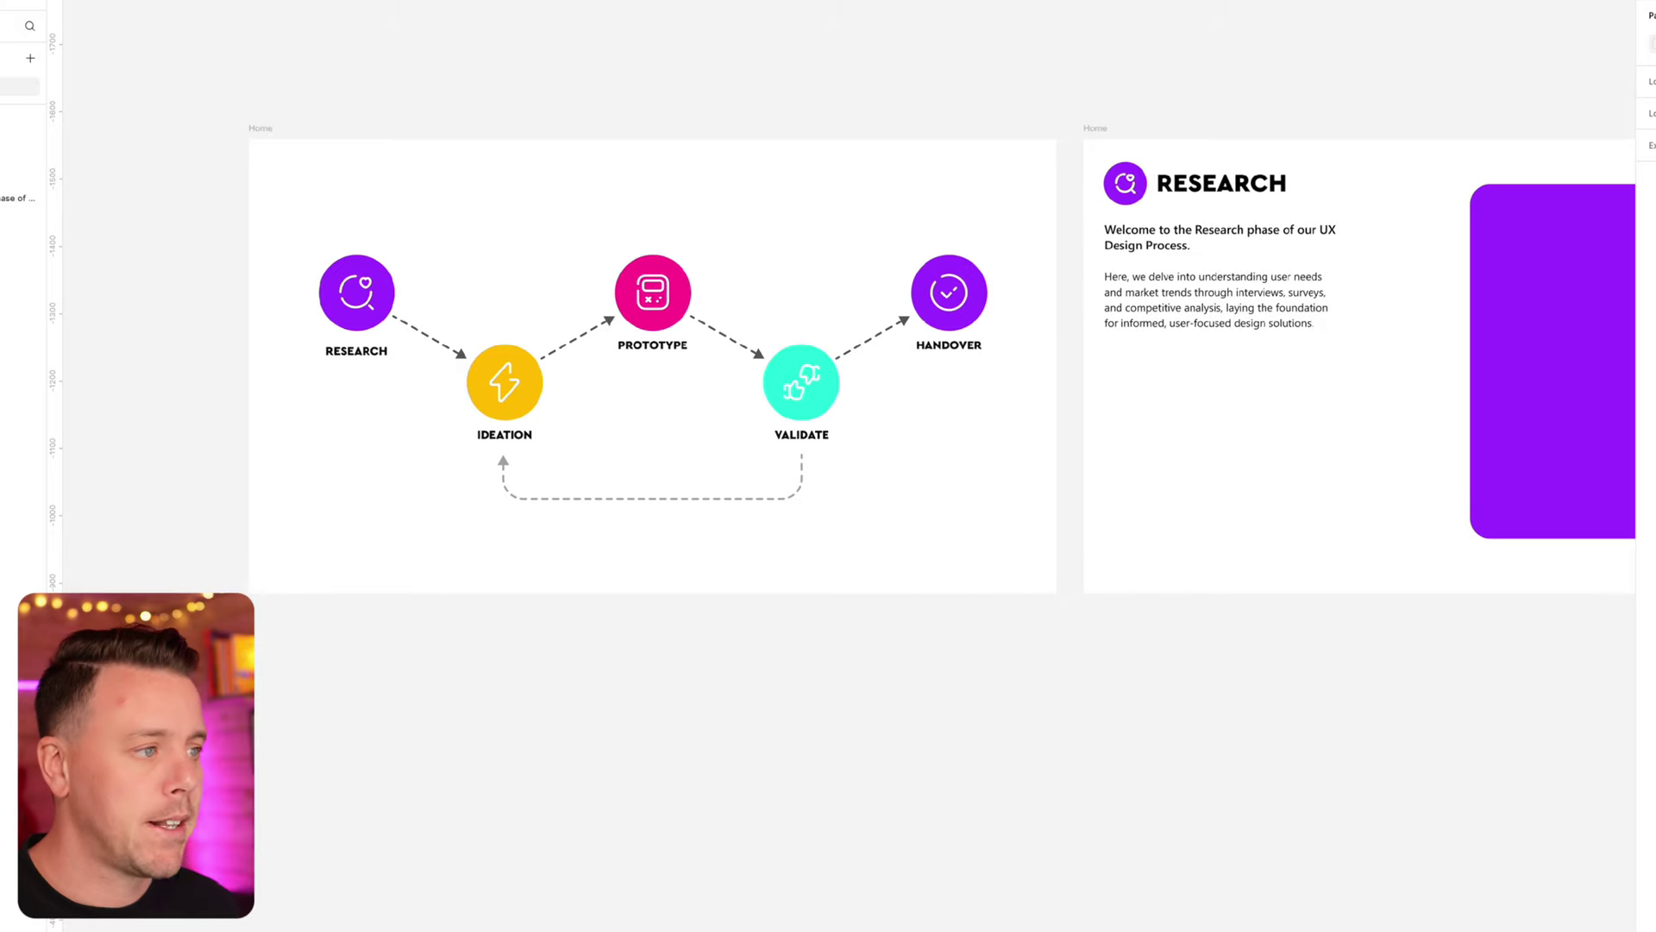
pyautogui.scroll(-2, 992, 10)
pyautogui.click(304, 122)
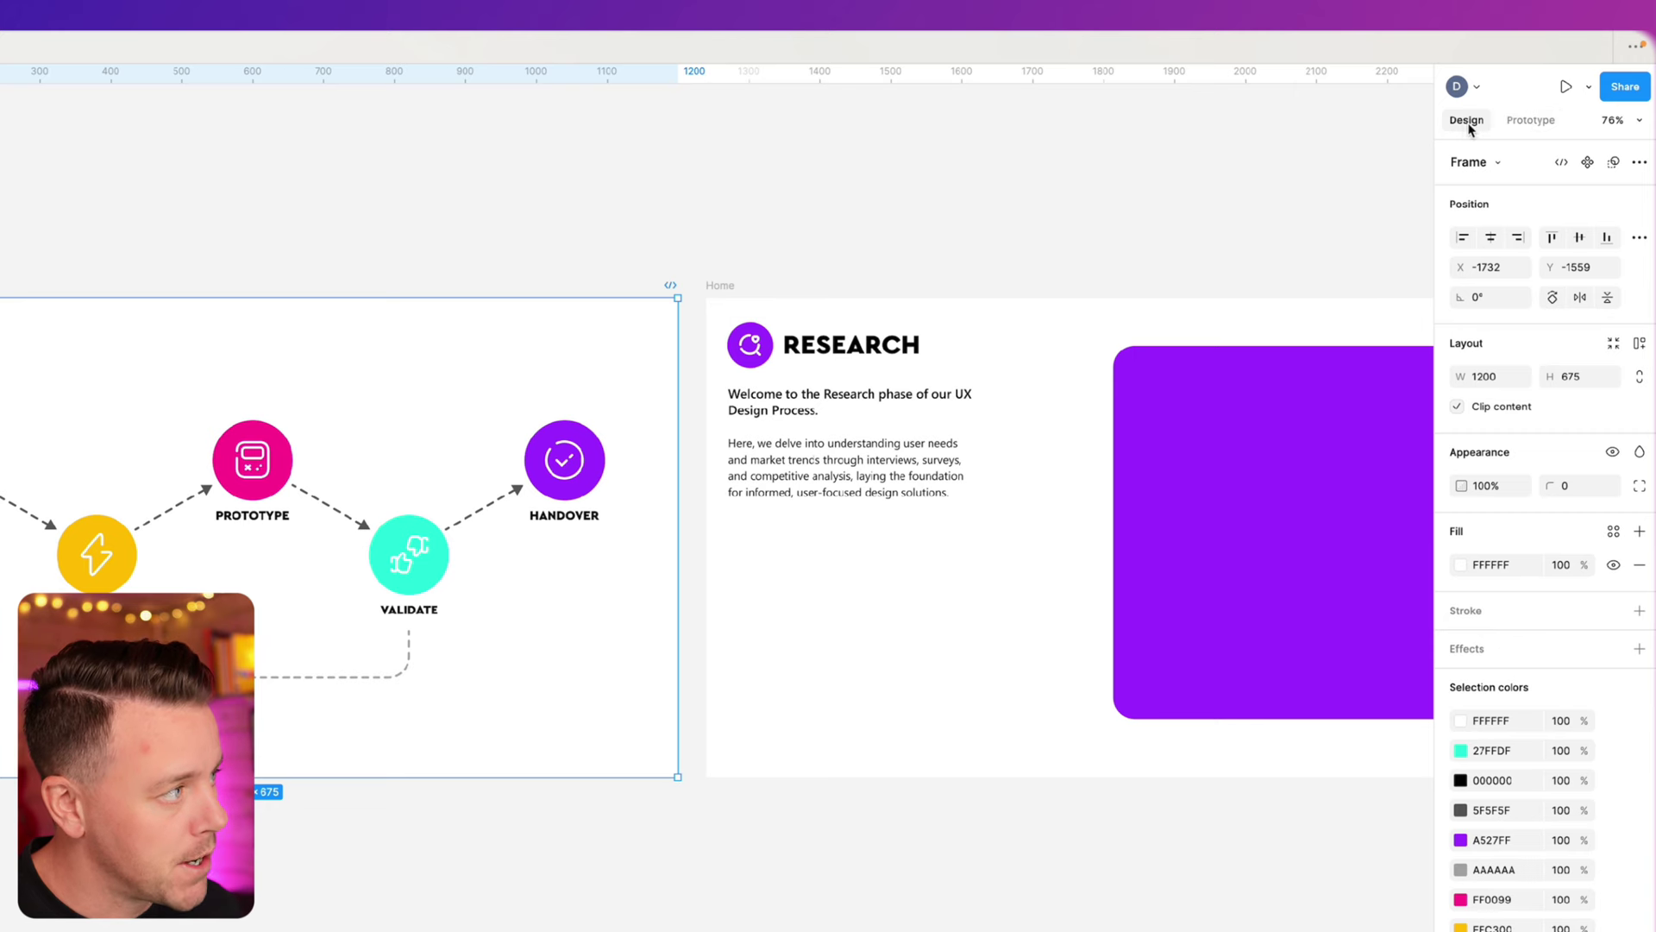
pyautogui.click(1531, 121)
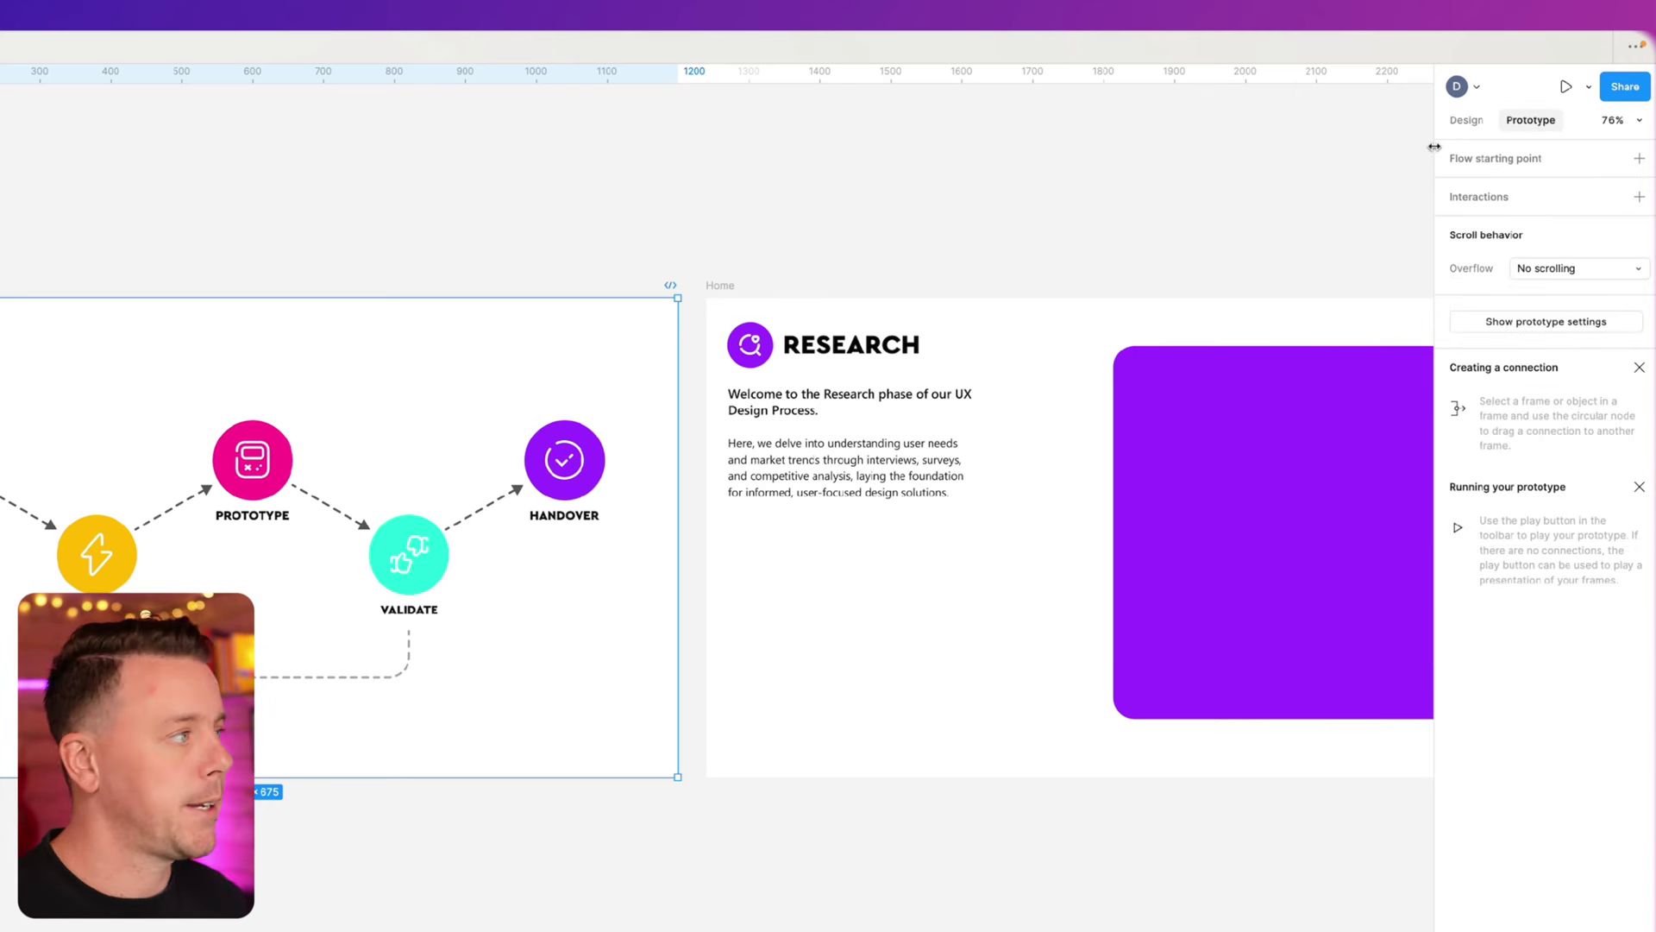
pyautogui.click(462, 190)
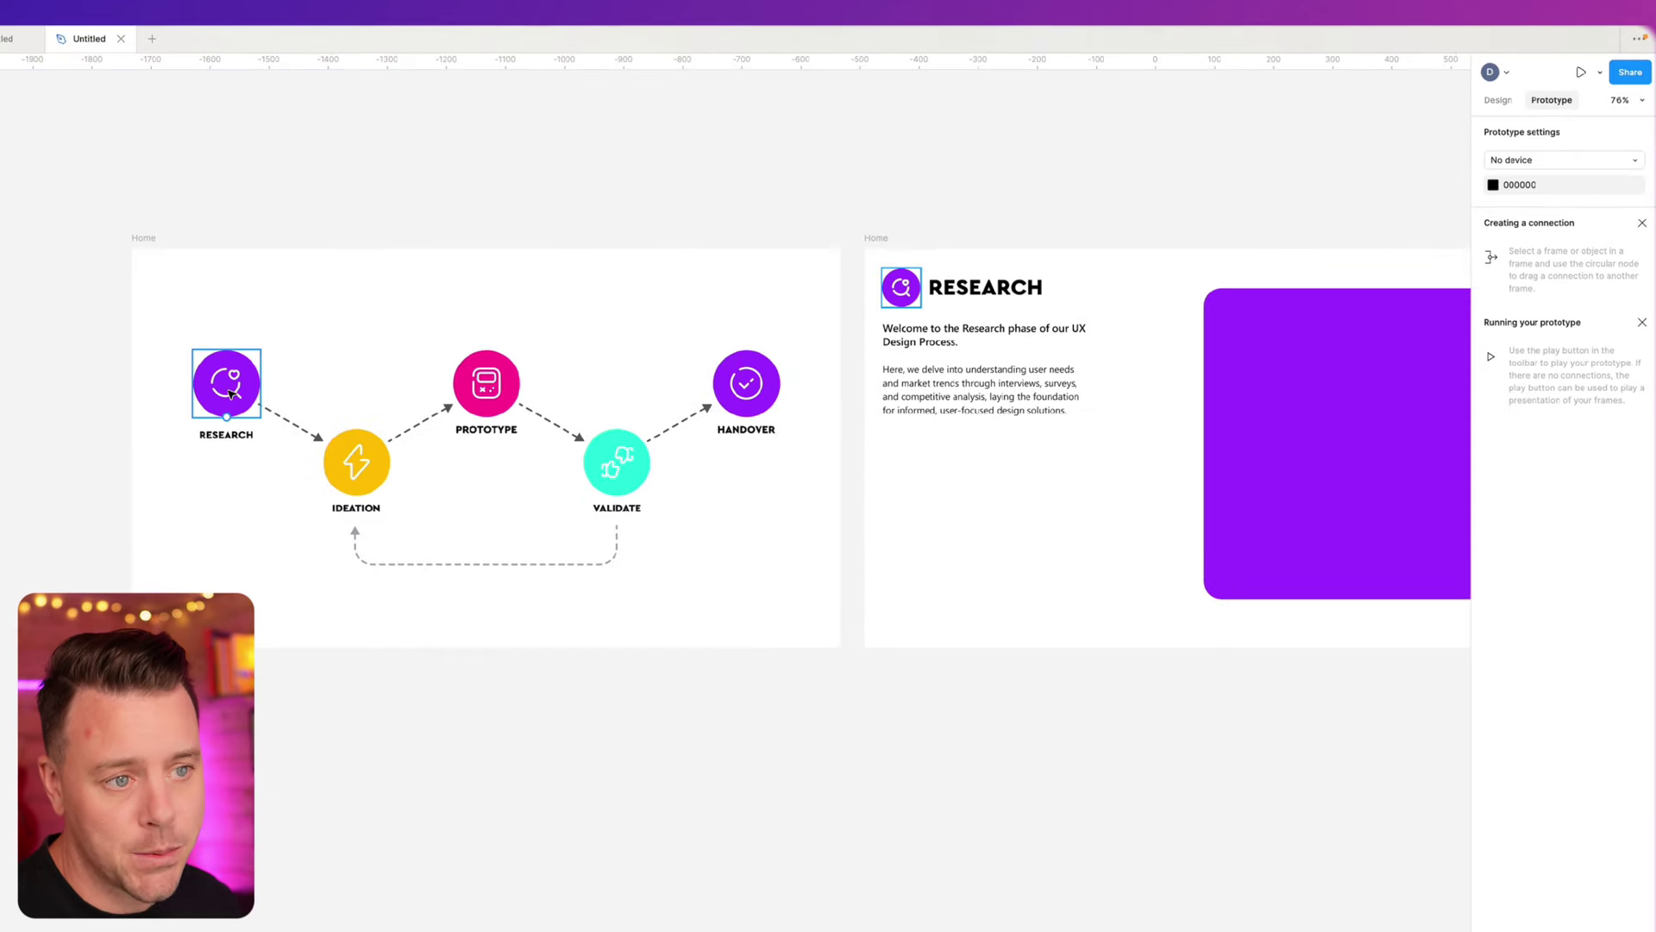
pyautogui.click(226, 379)
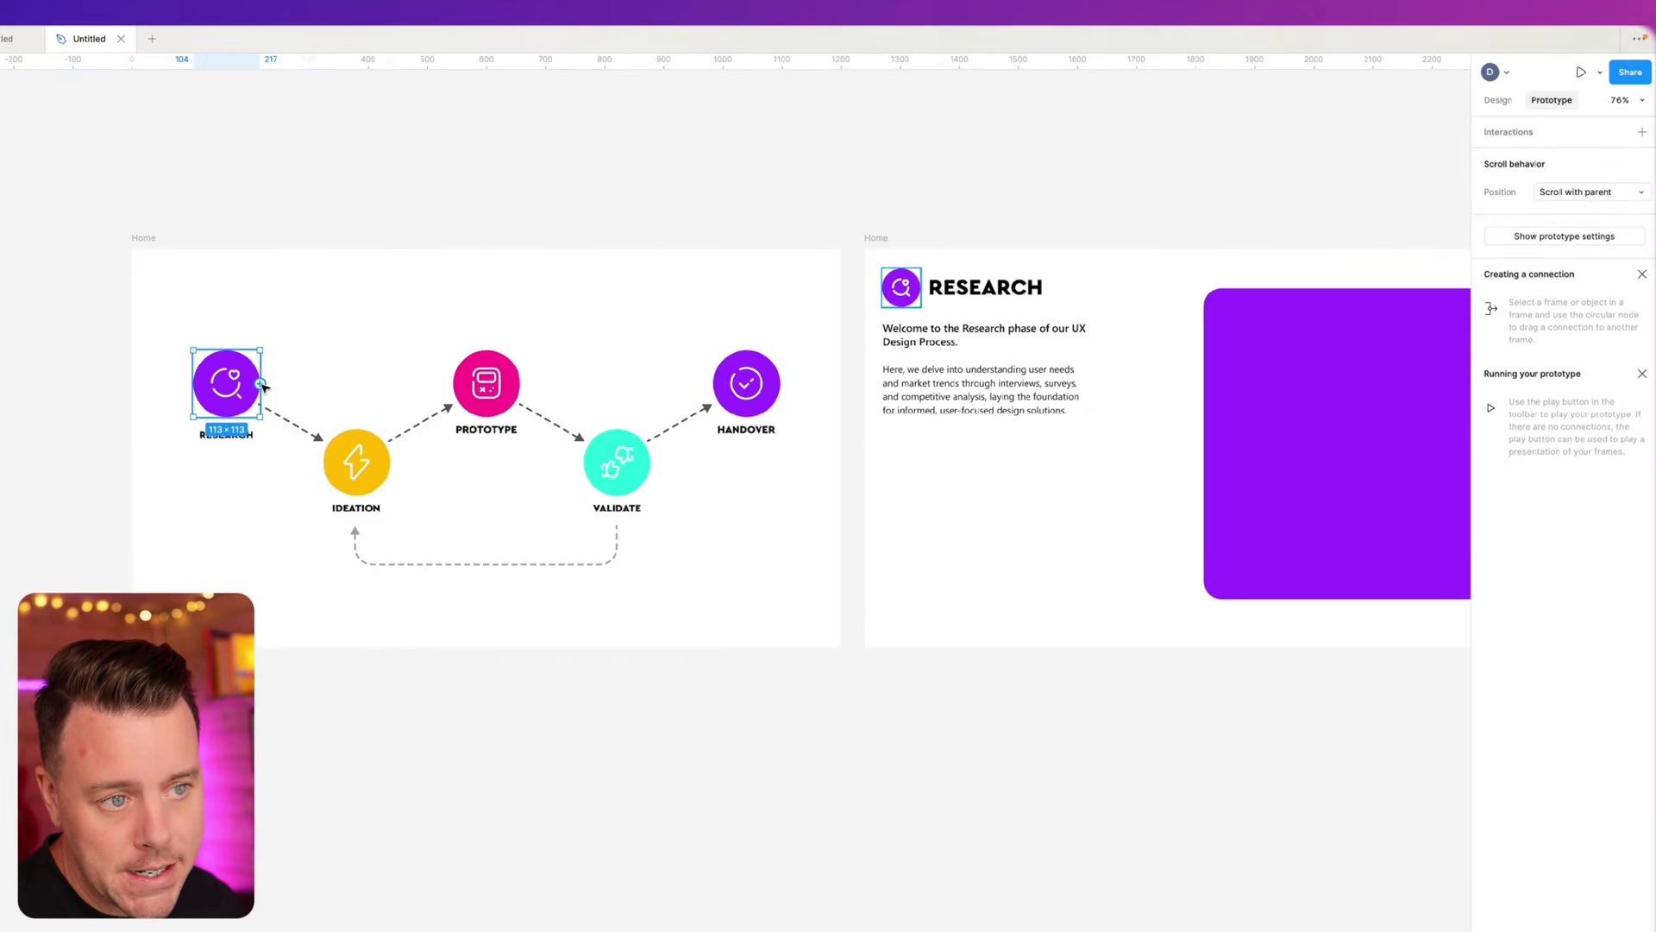
pyautogui.moveTo(262, 384); pyautogui.dragTo(880, 539)
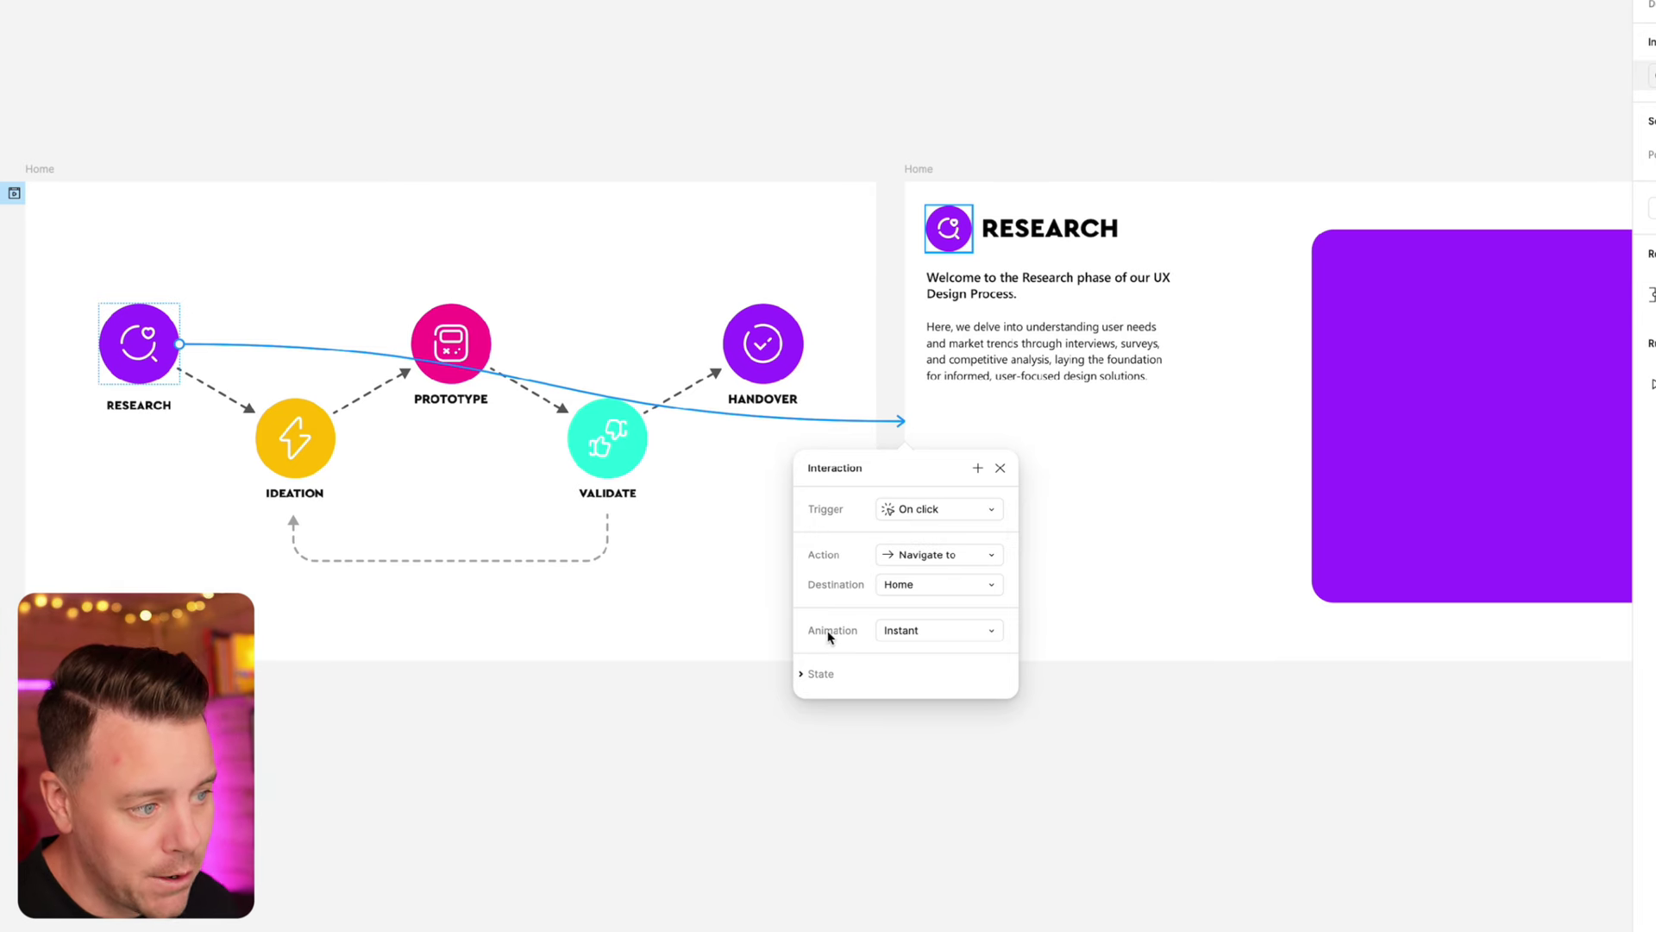
# - Set the Research connection's animation to Smart animate
pyautogui.click(899, 633)
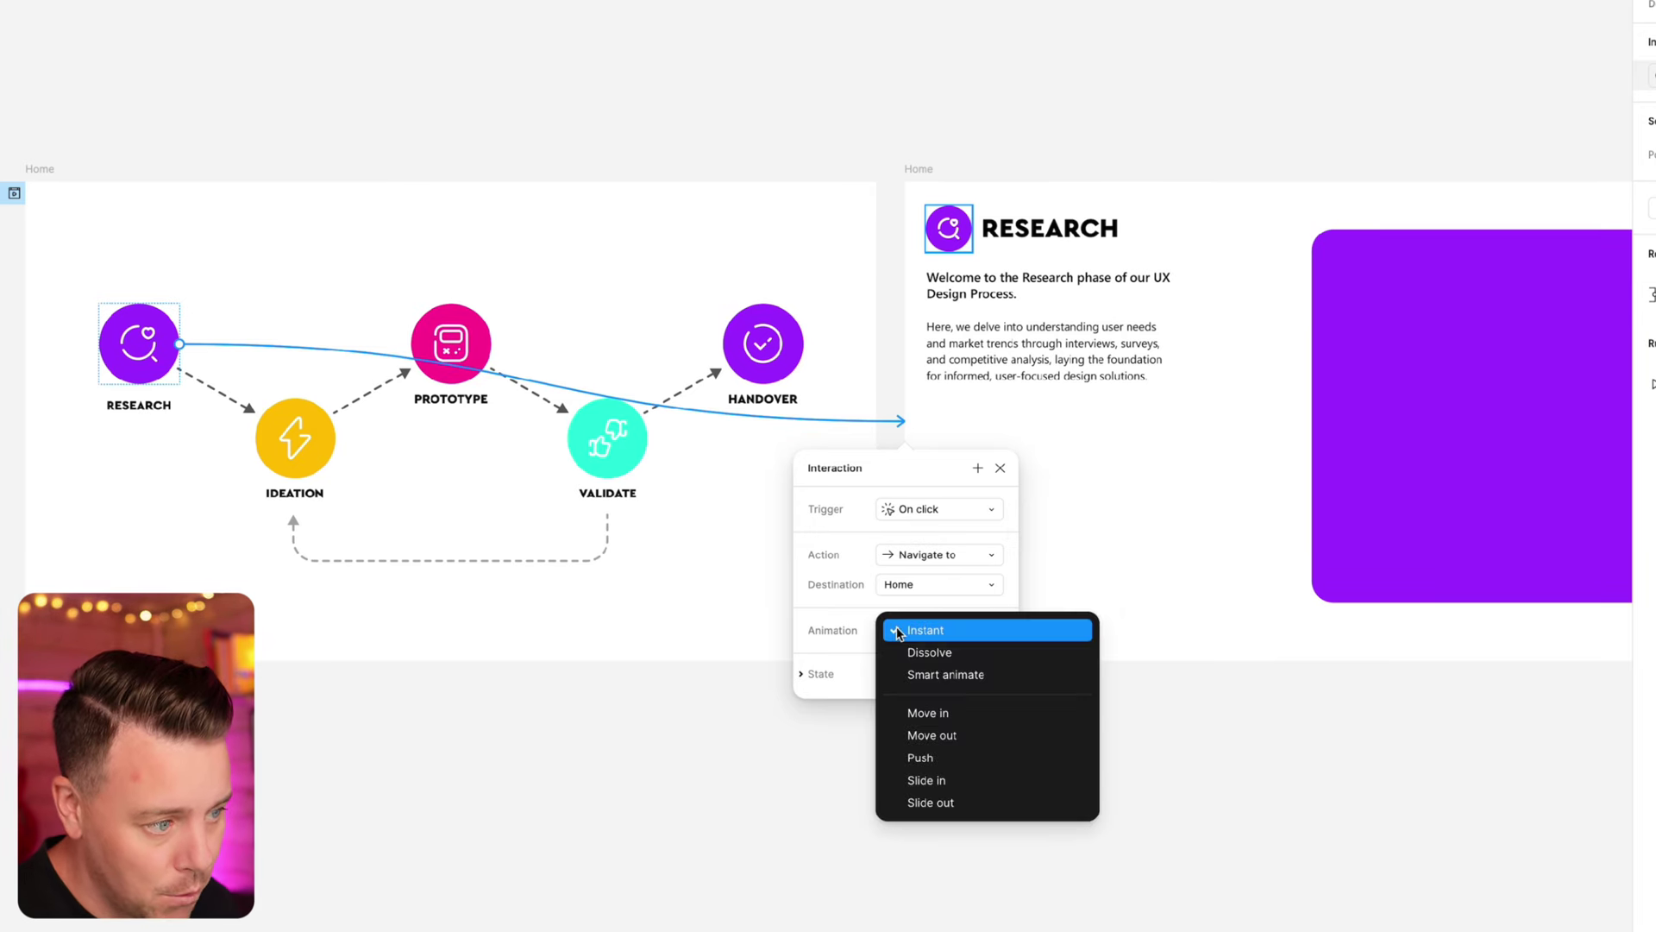
pyautogui.click(916, 674)
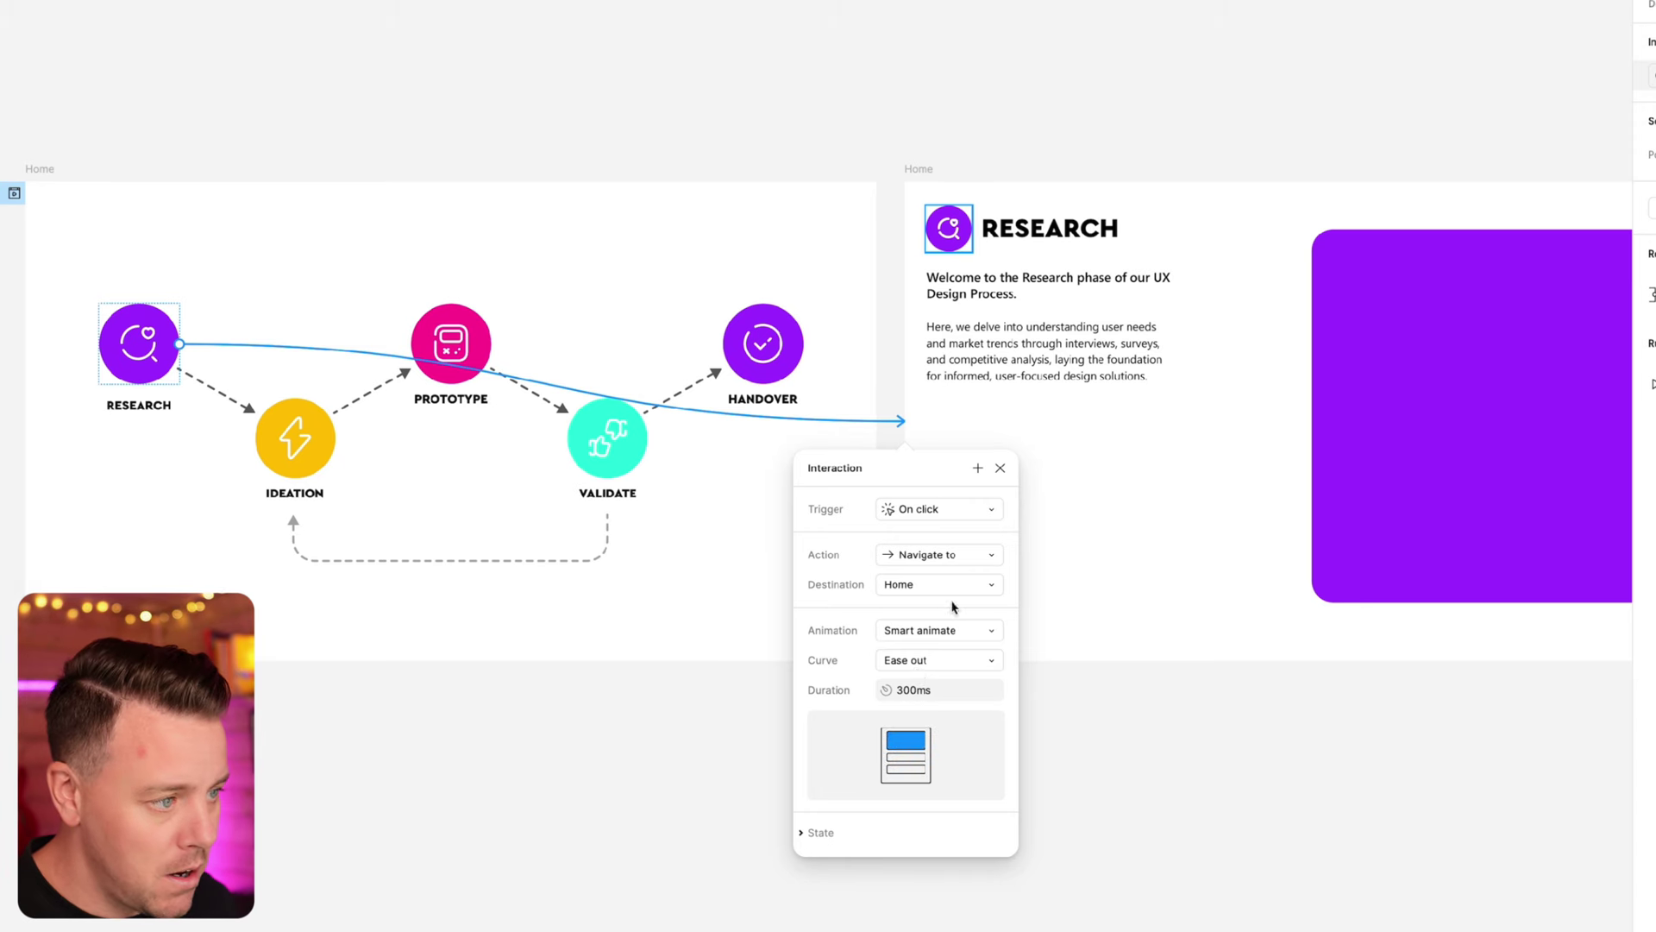
pyautogui.click(1211, 827)
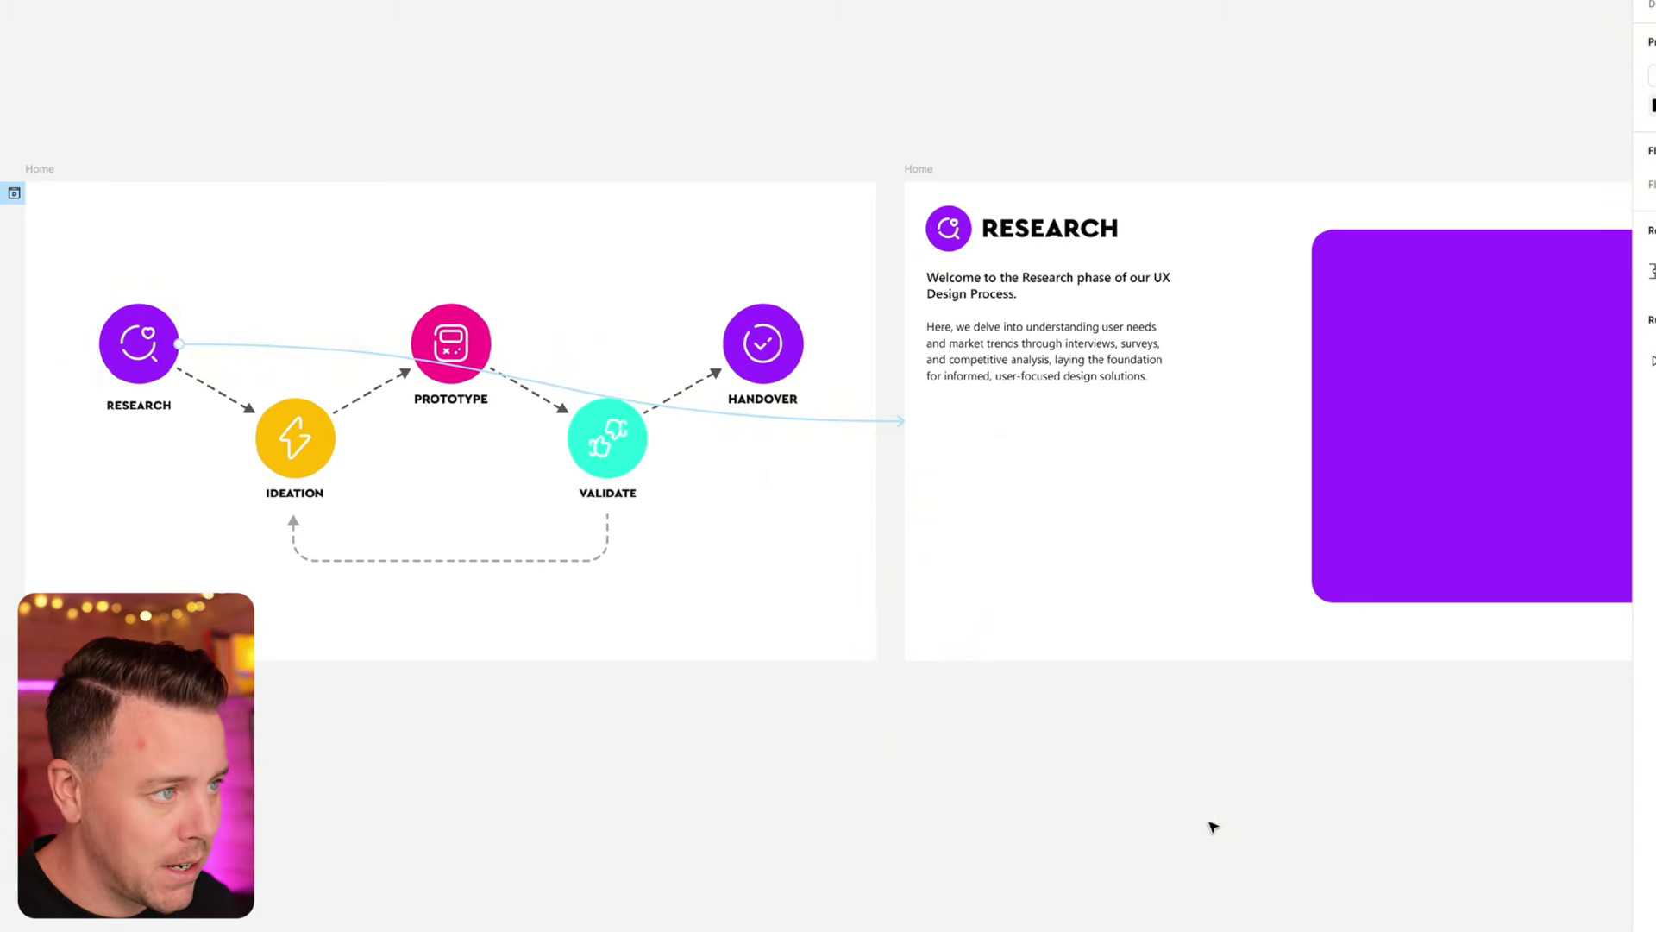
# - Rename the detail page's frame as Research
pyautogui.click(918, 170)
pyautogui.write('Research')
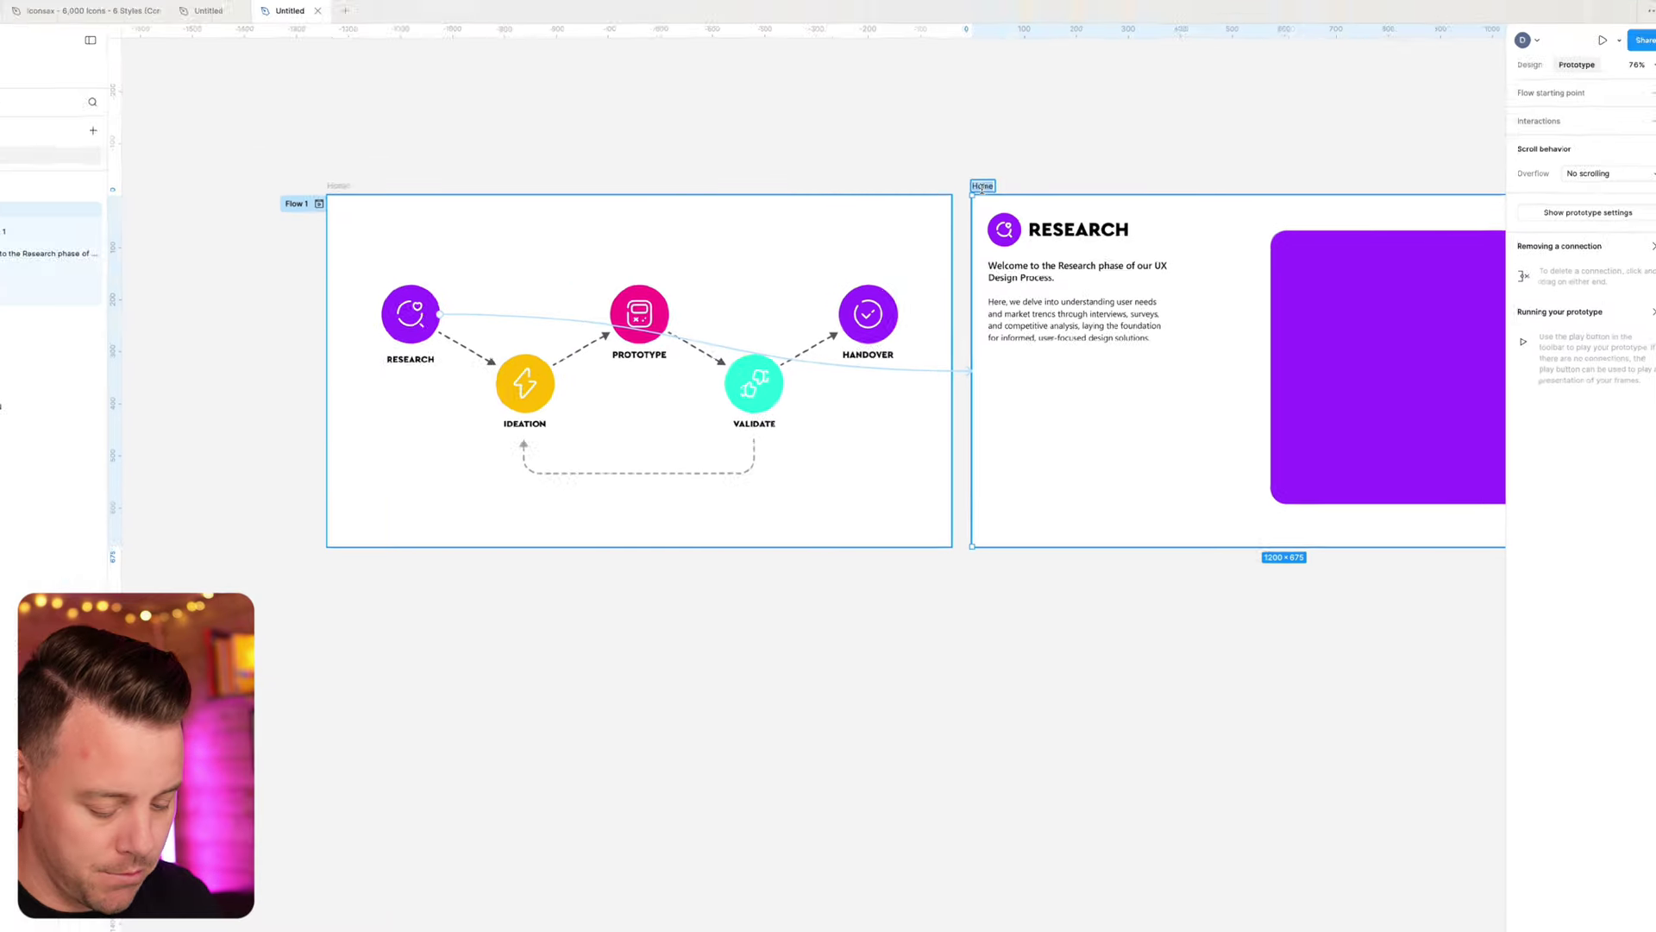
pyautogui.press('Return')
pyautogui.click(820, 91)
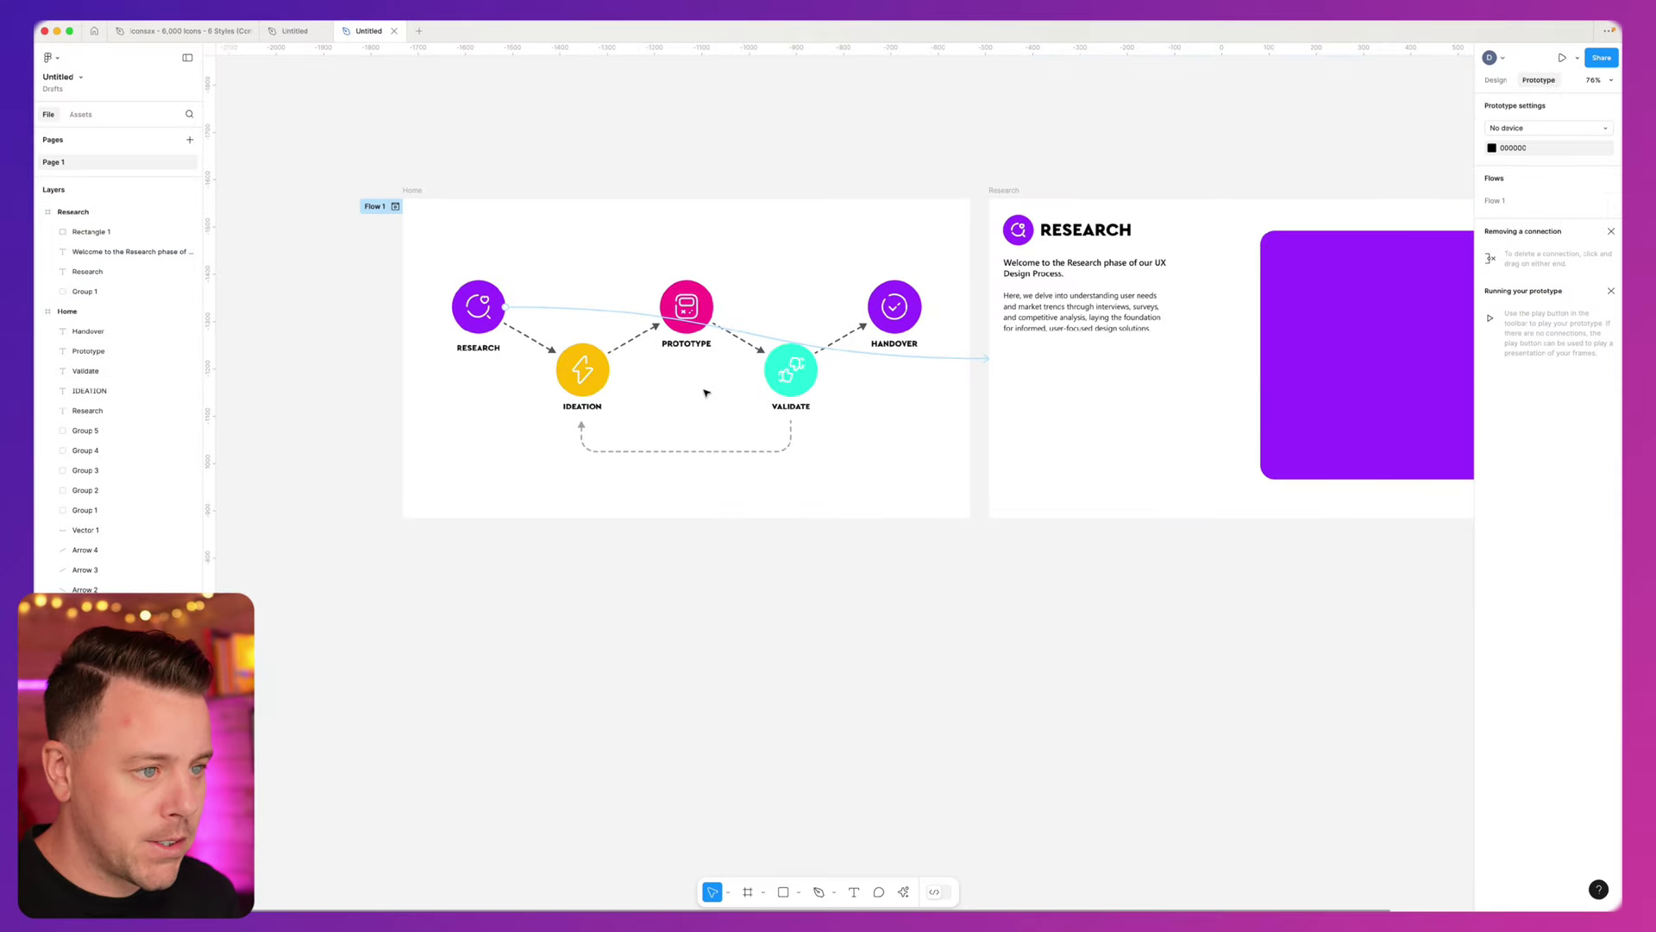
# - Preview the prototype, test the Research icon's transition to its detail page, and close the preview
pyautogui.hscroll(-2, 716, 397)
pyautogui.hscroll(5, 776, 410)
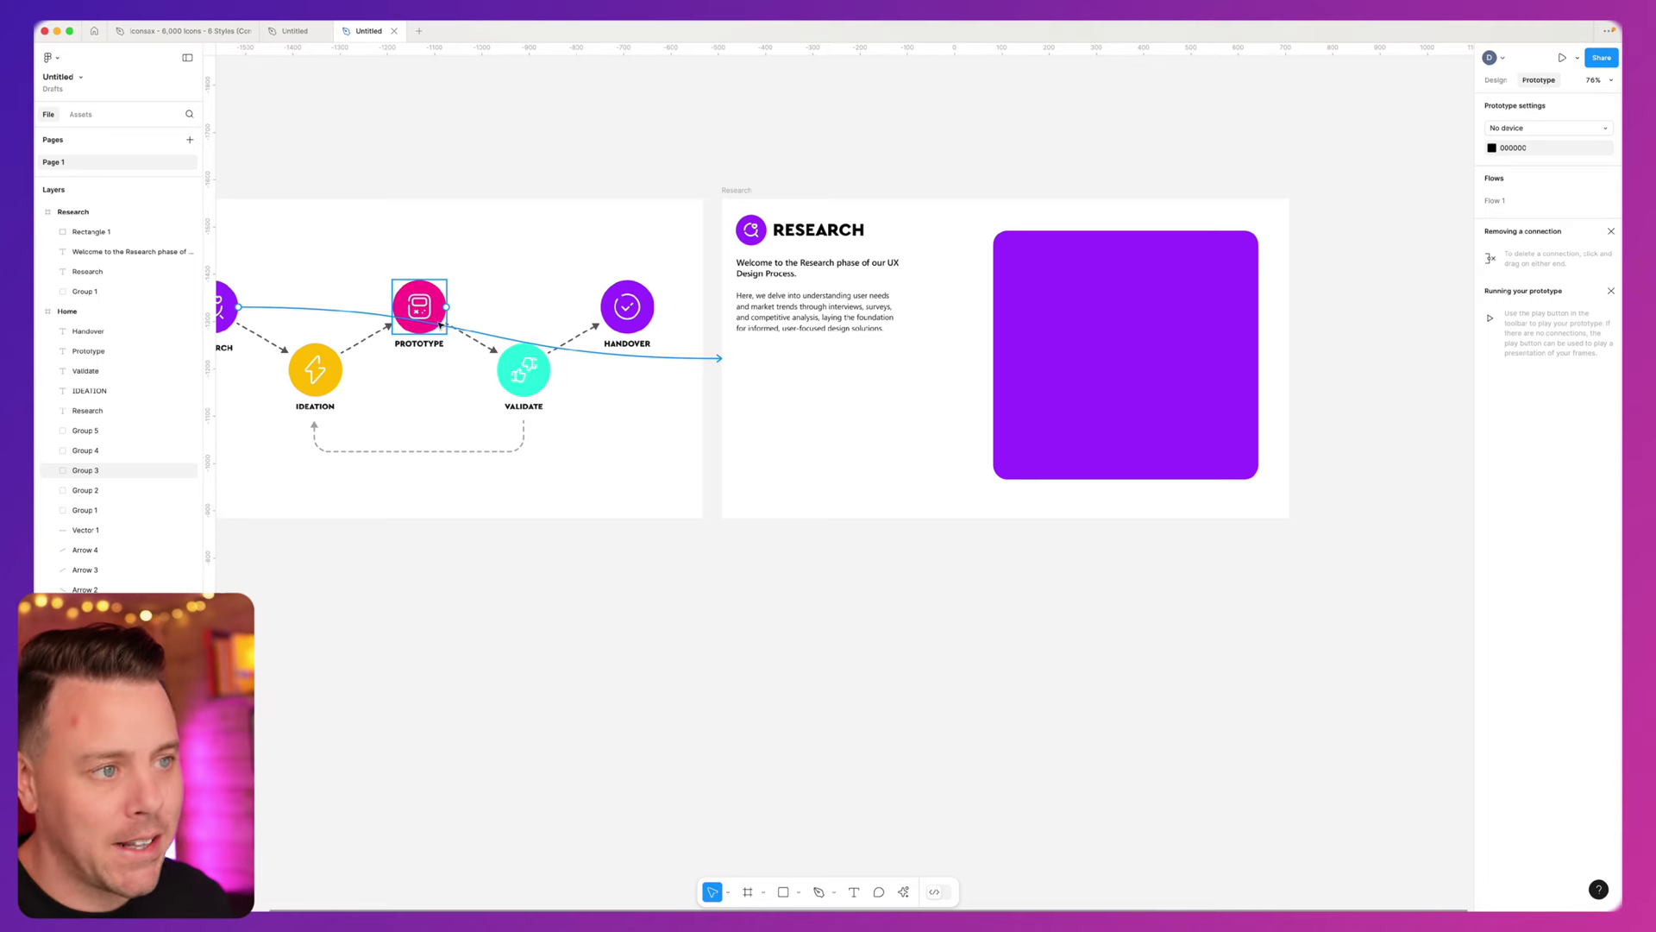
pyautogui.hscroll(-5, 441, 325)
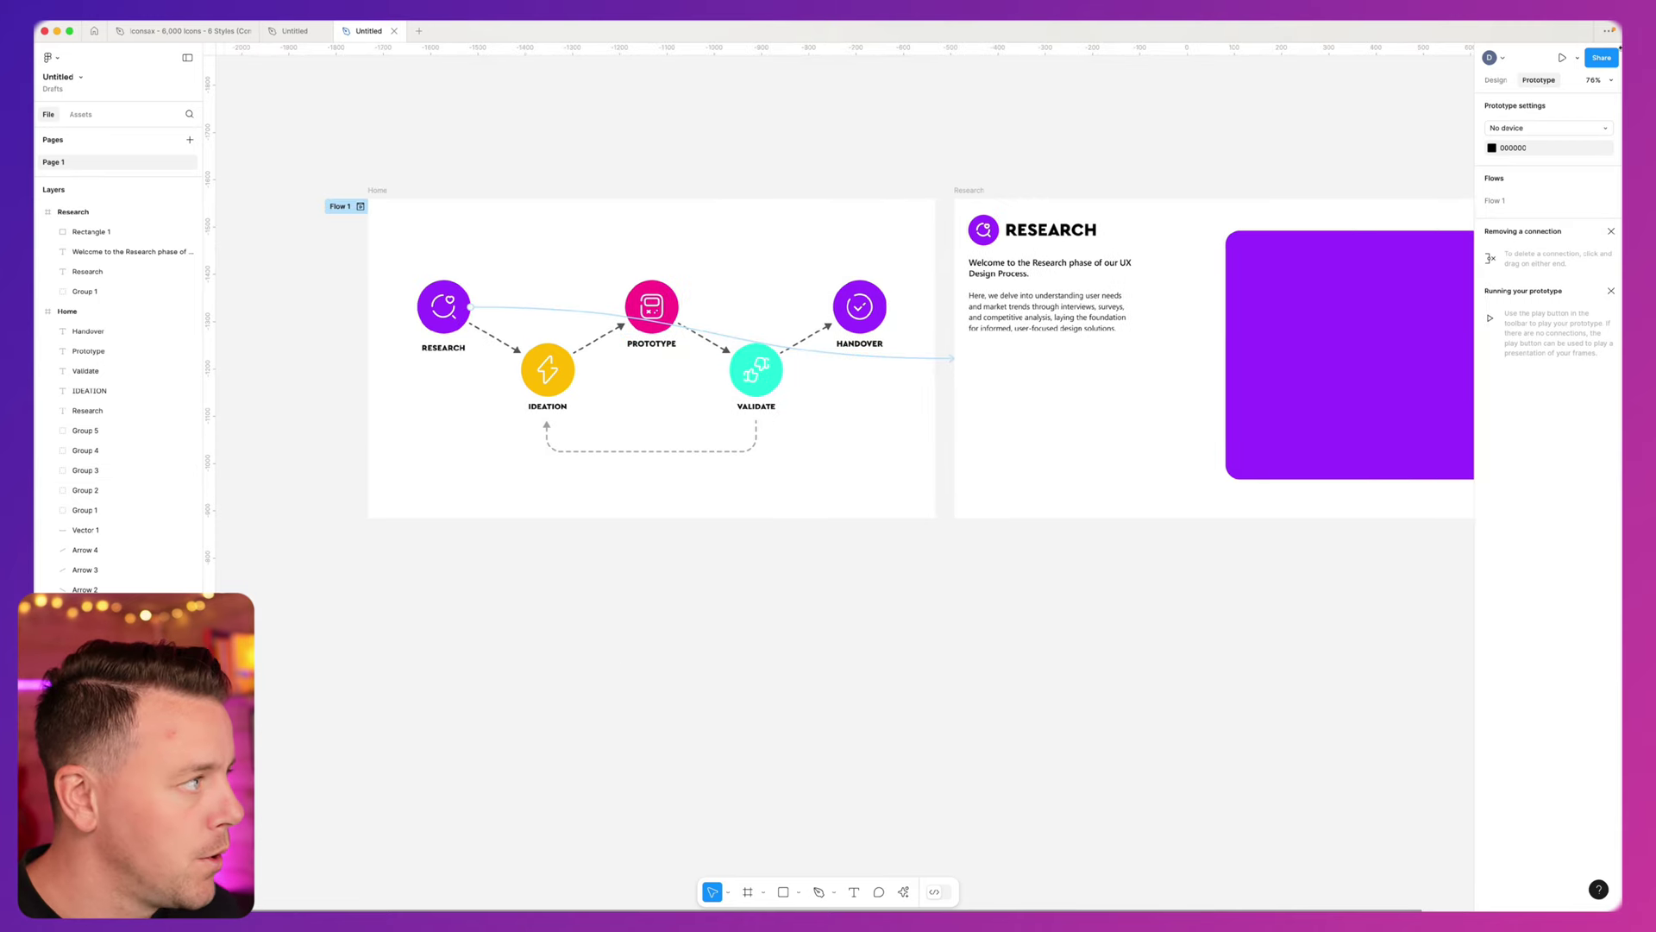
pyautogui.click(1561, 57)
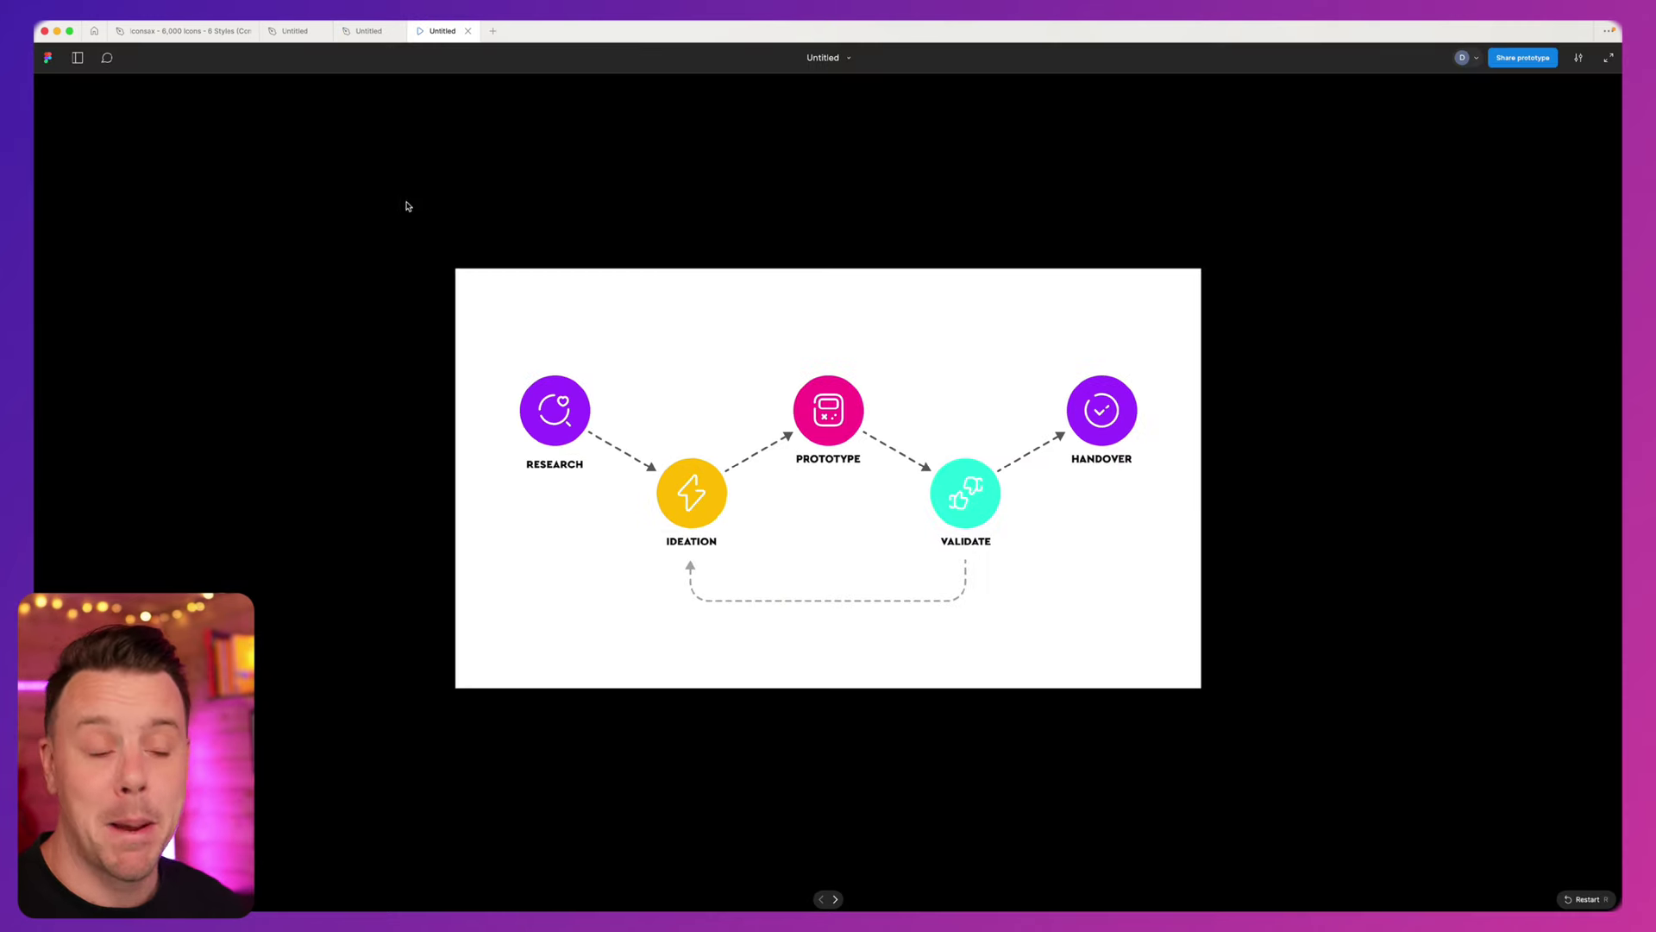
pyautogui.click(556, 409)
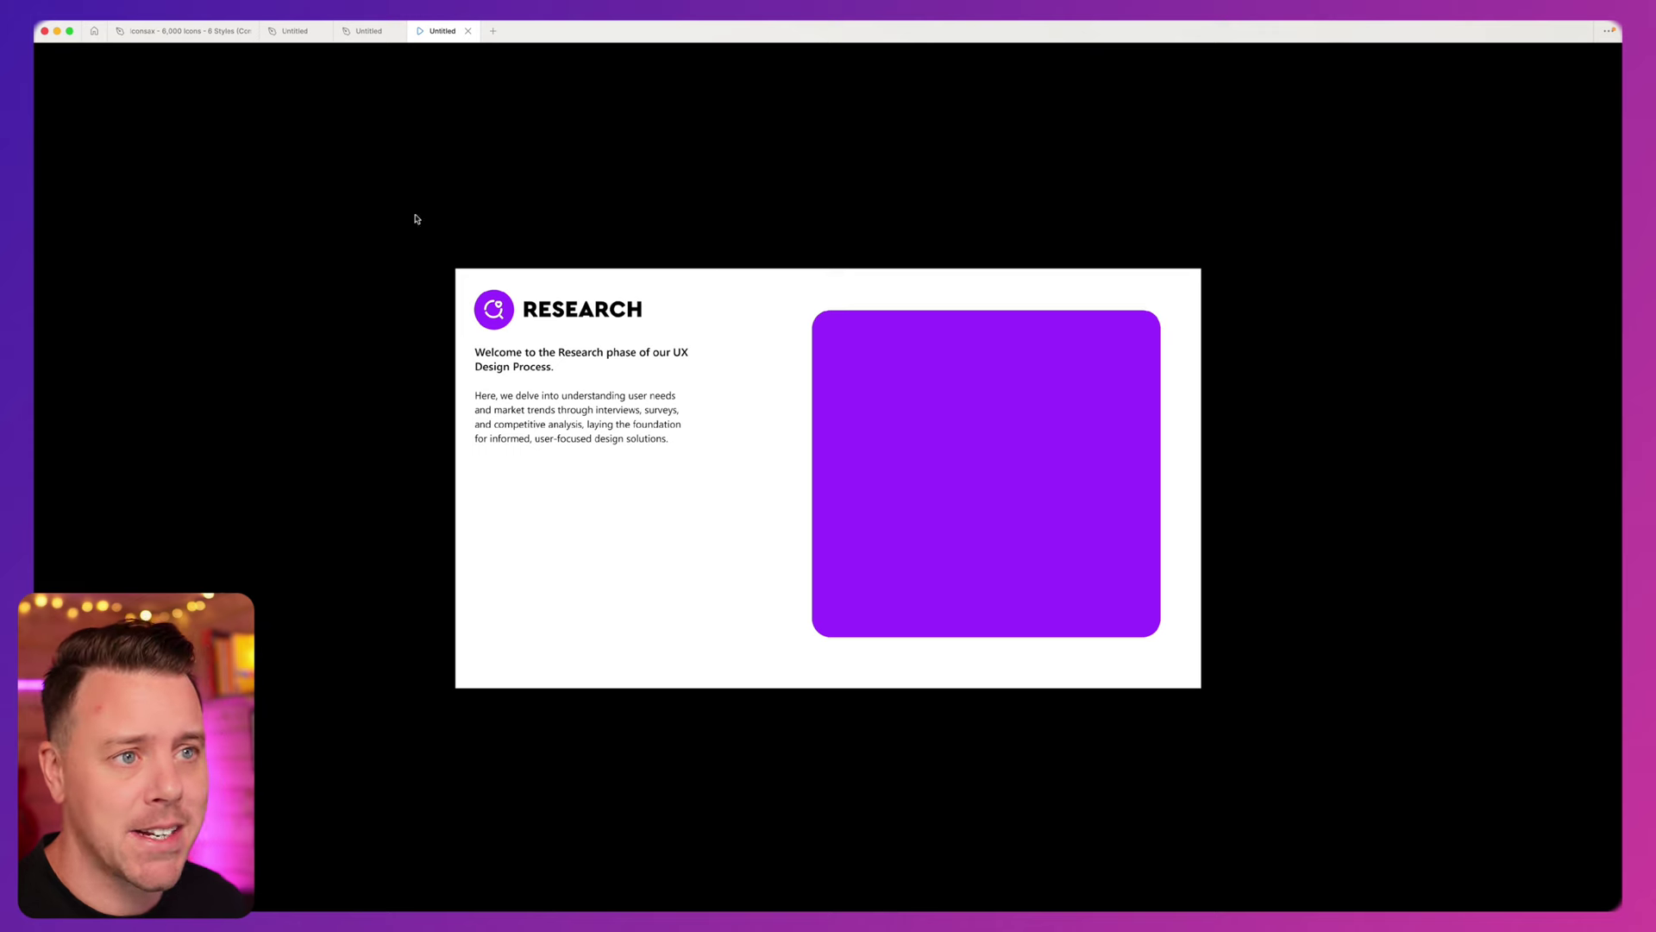
pyautogui.click(468, 30)
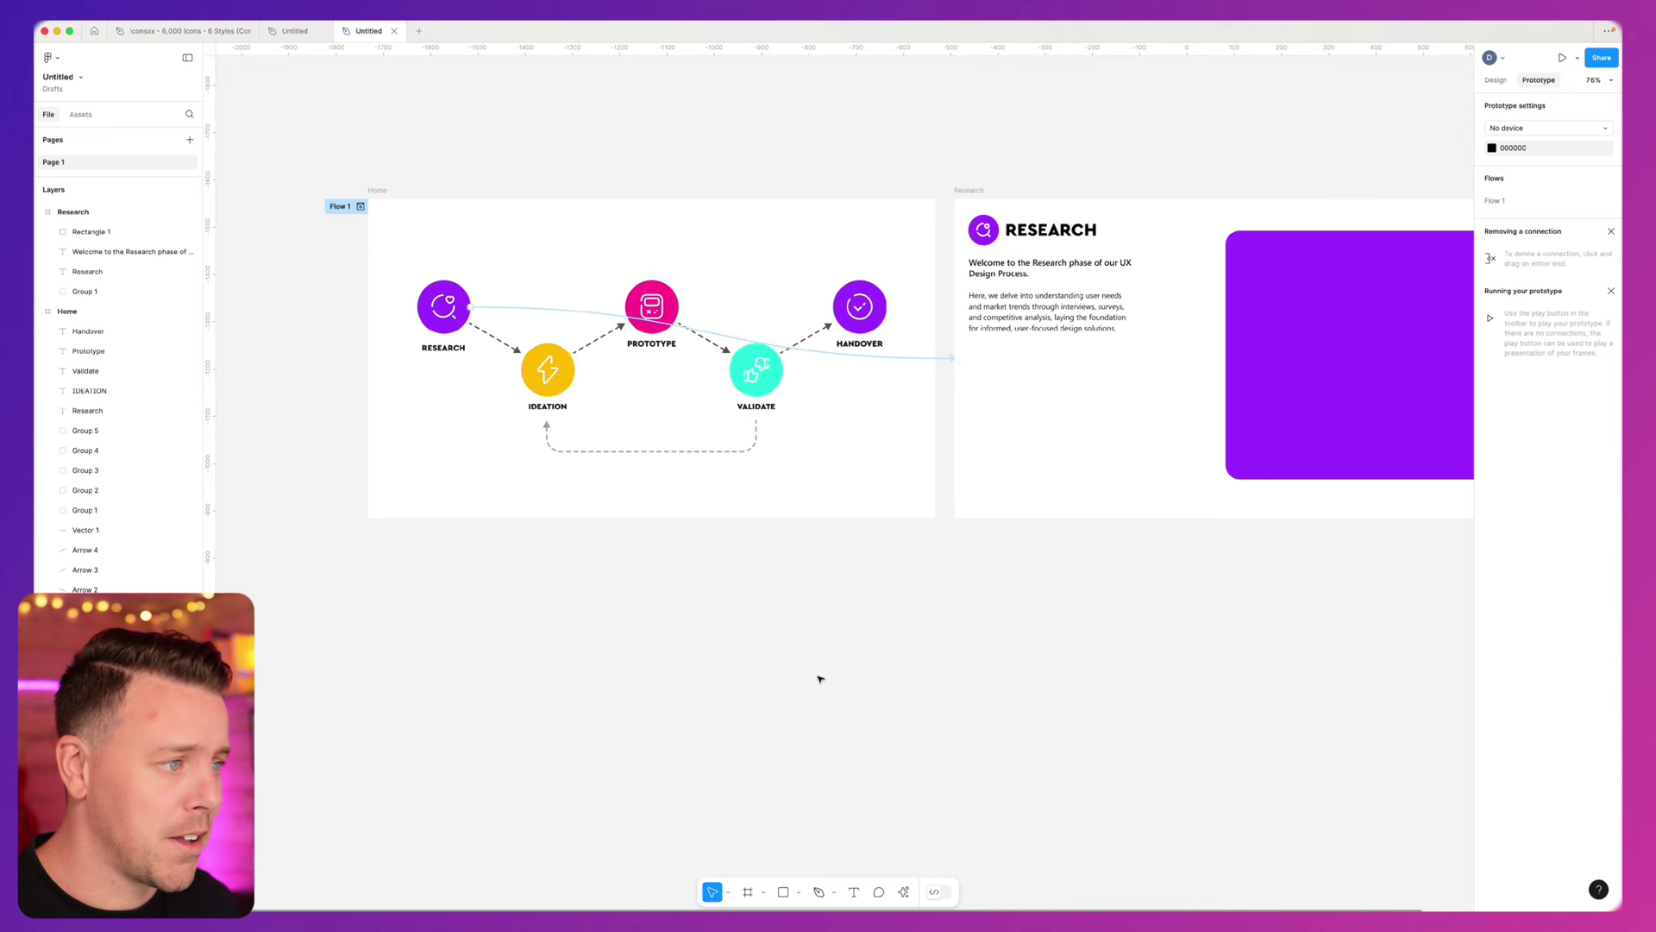
# - Draw a 54 × 54 square flush in the Research frame's top-right corner and fill it with a very light grey
pyautogui.hscroll(5, 819, 679)
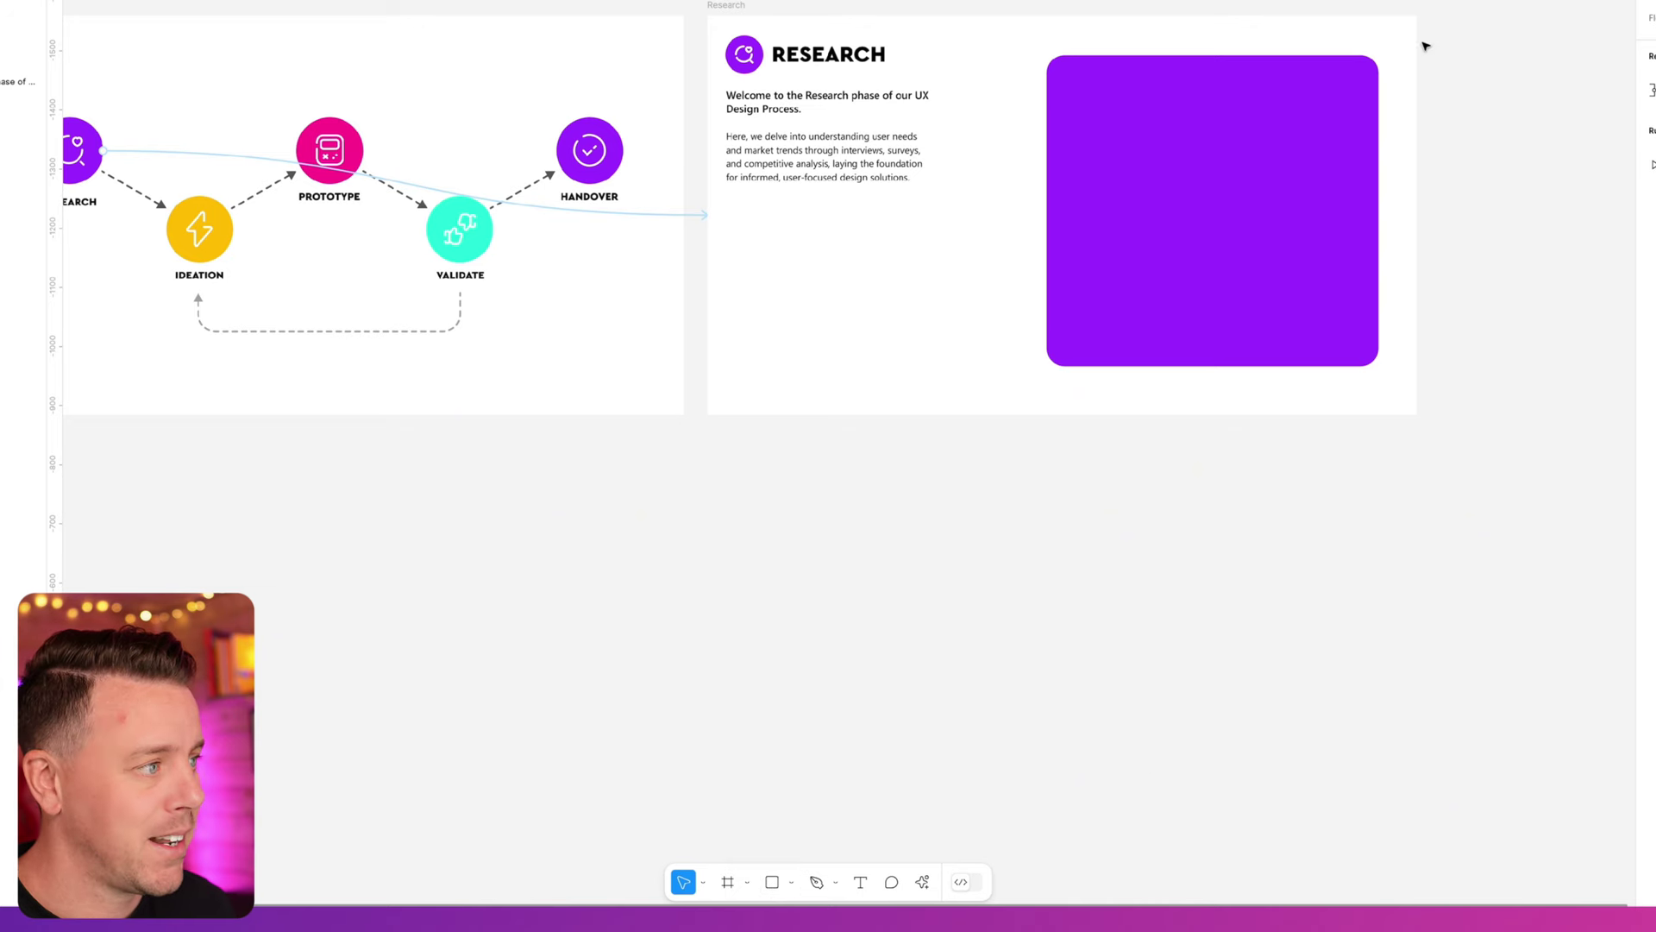
pyautogui.click(1208, 129)
pyautogui.click(829, 321)
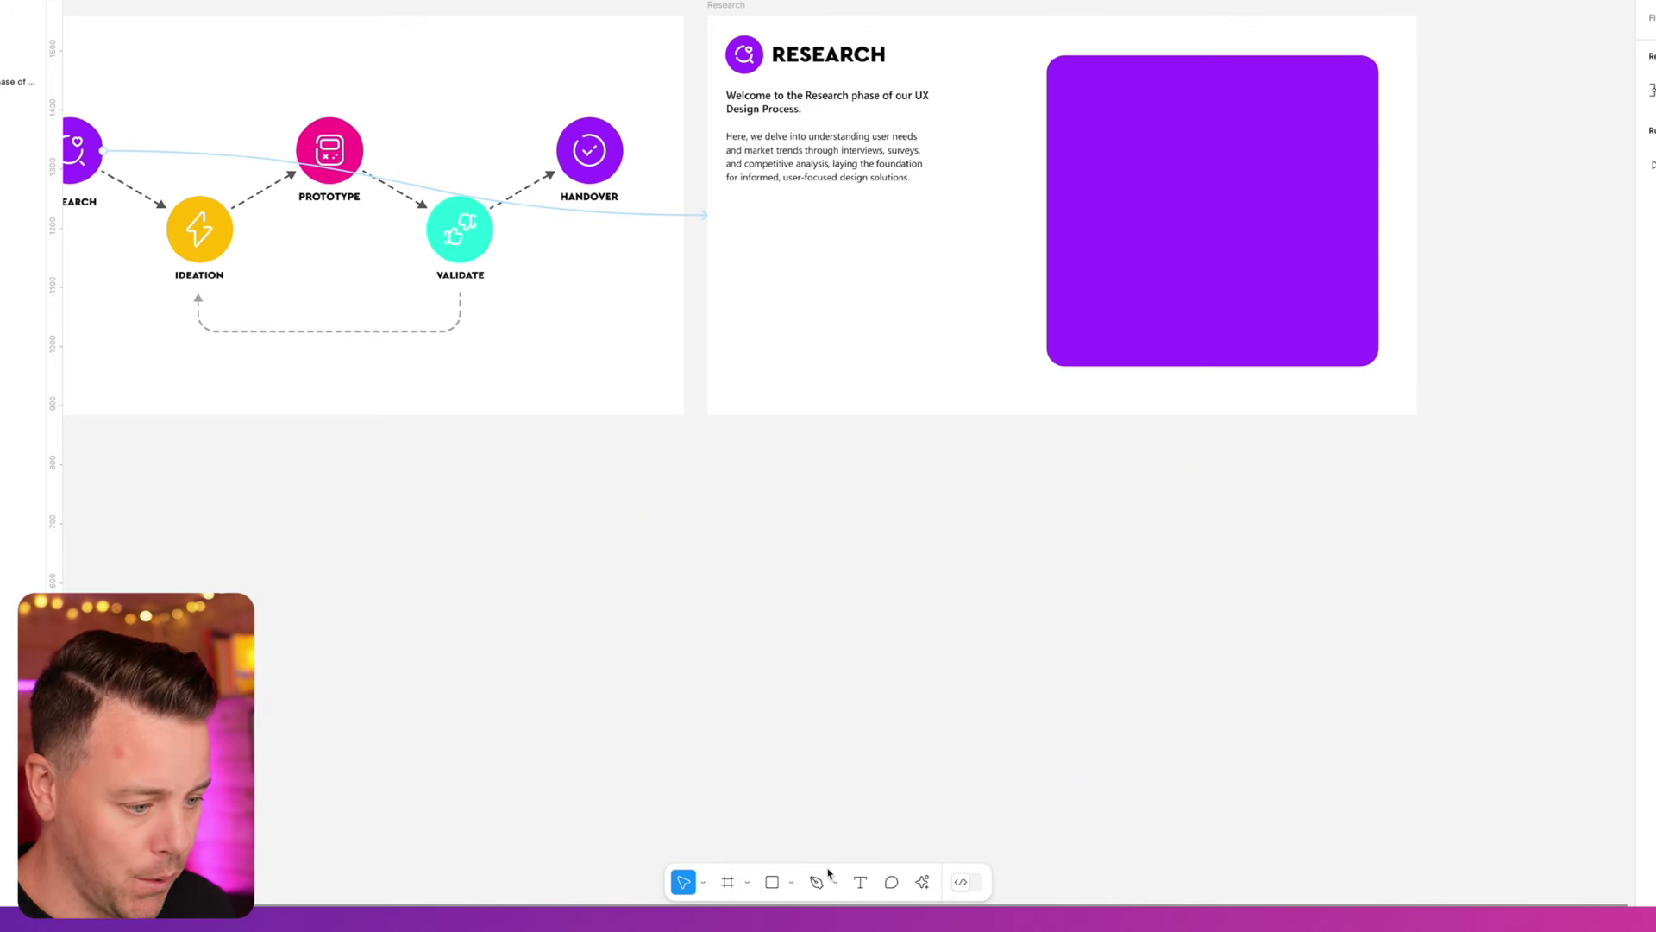
pyautogui.click(771, 883)
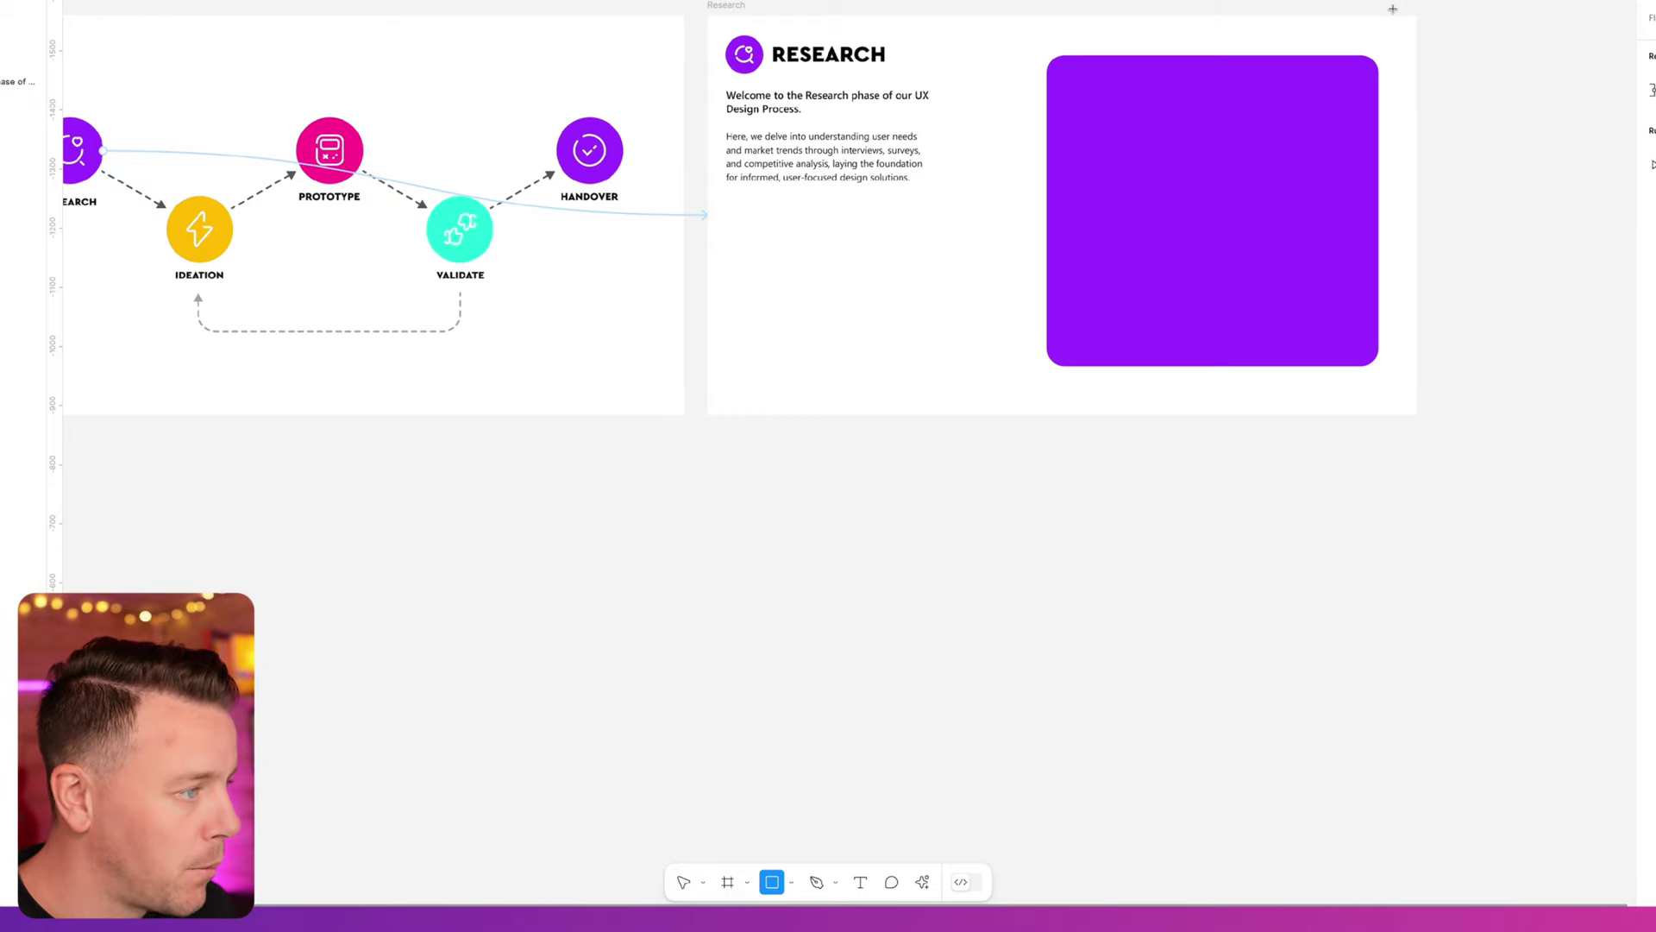
pyautogui.scroll(5, 1495, 33)
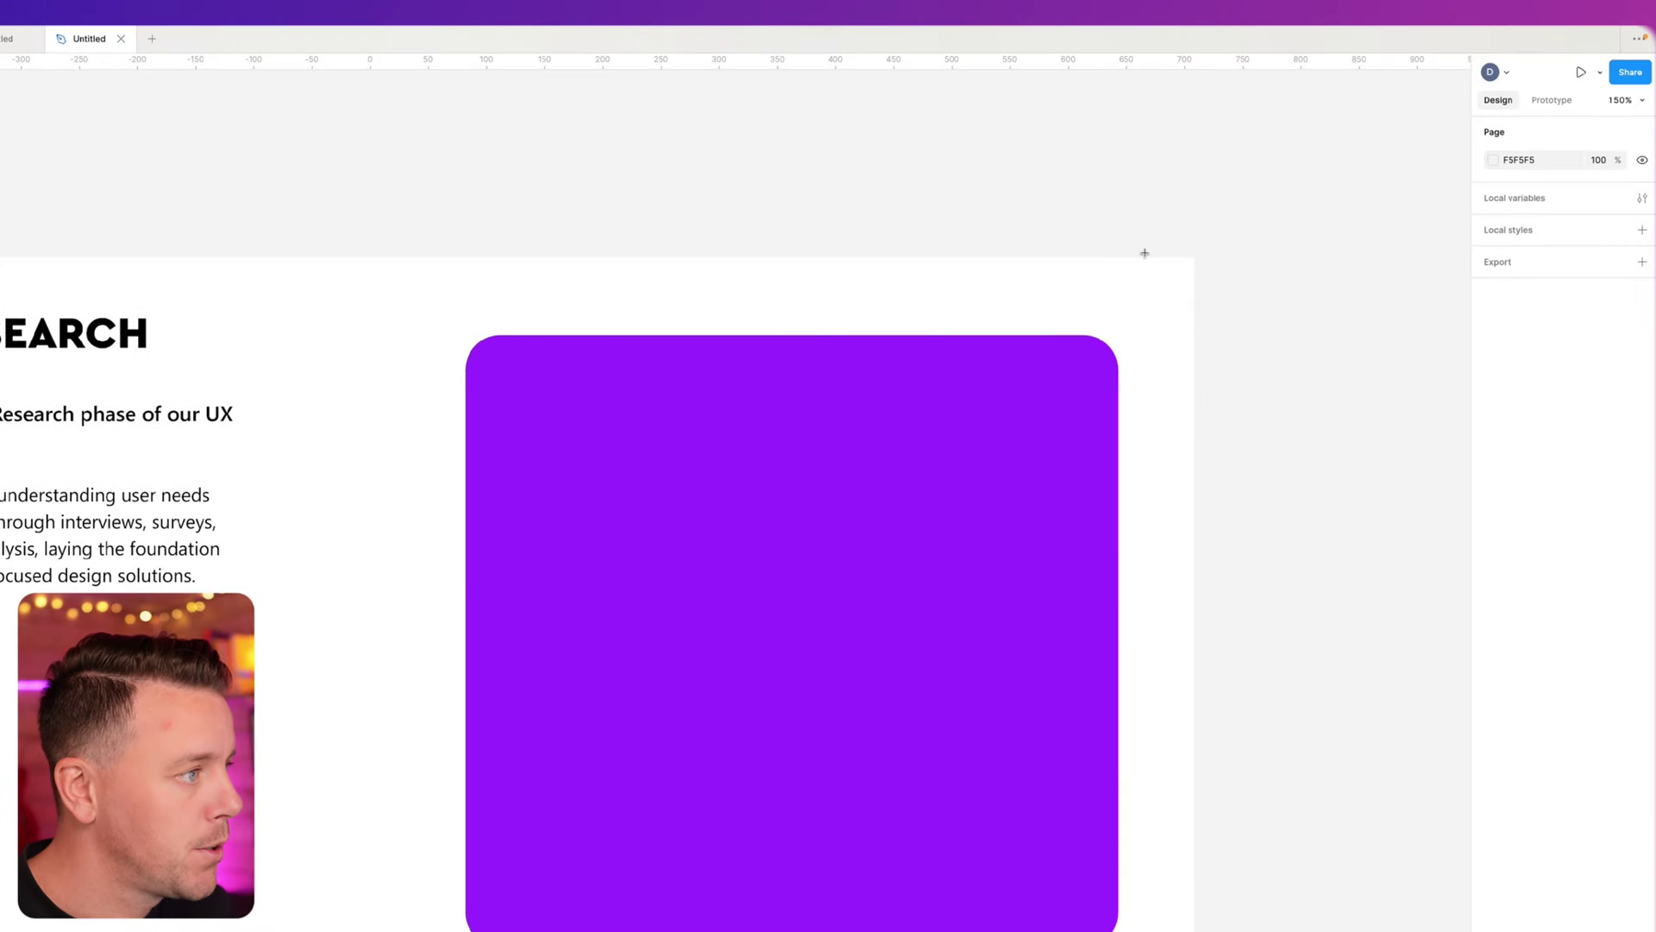
pyautogui.moveTo(1143, 258)
pyautogui.mouseDown()
pyautogui.moveTo(1160, 323)
pyautogui.moveTo(1201, 319)
pyautogui.moveTo(1164, 283)
pyautogui.mouseUp()
pyautogui.click(1493, 496)
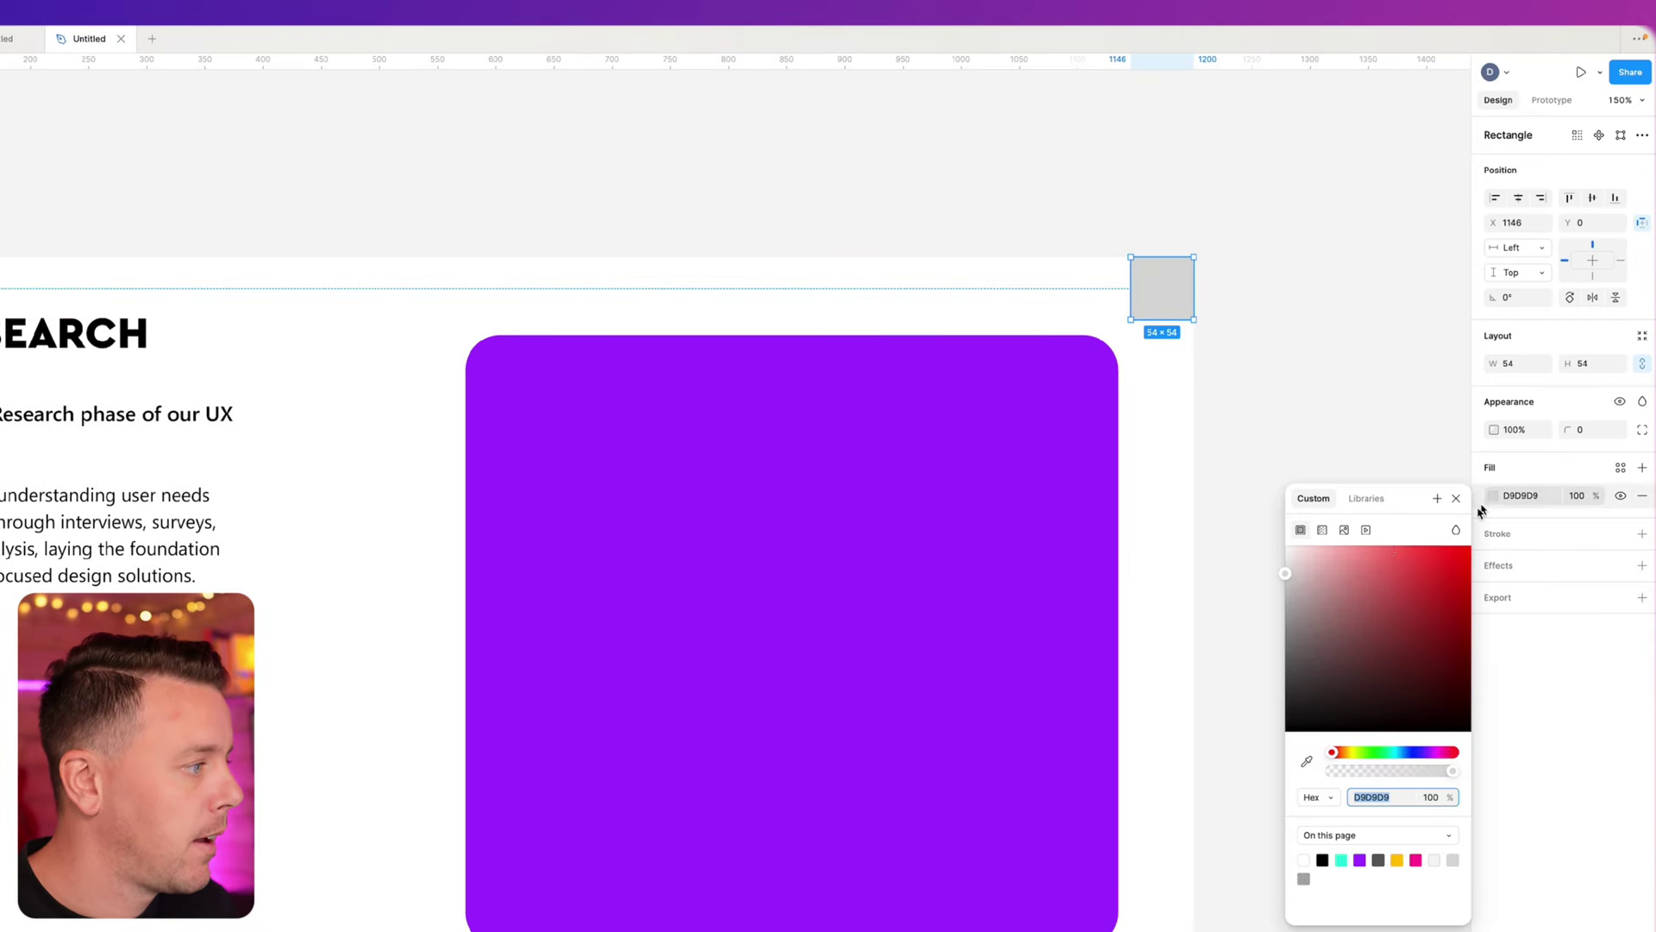
pyautogui.moveTo(1299, 581); pyautogui.dragTo(1287, 562)
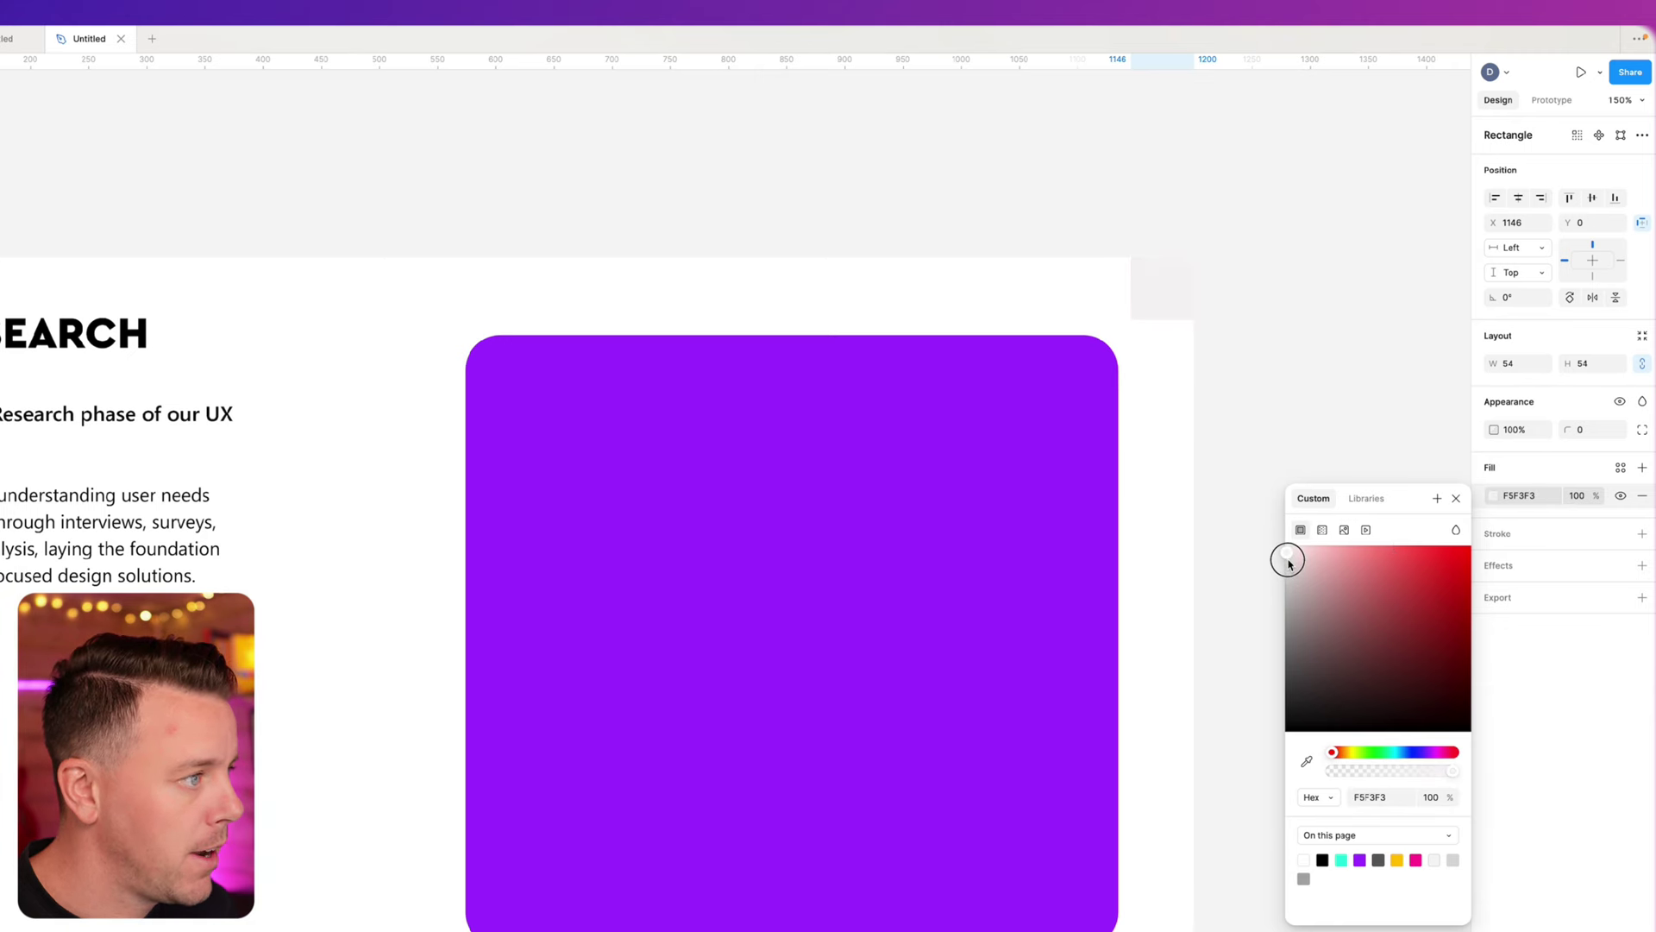
pyautogui.press('Escape')
pyautogui.press('Escape')
# - Draw a diagonal line about 31 long at -45° beside the grey corner square of the Research frame
pyautogui.click(626, 882)
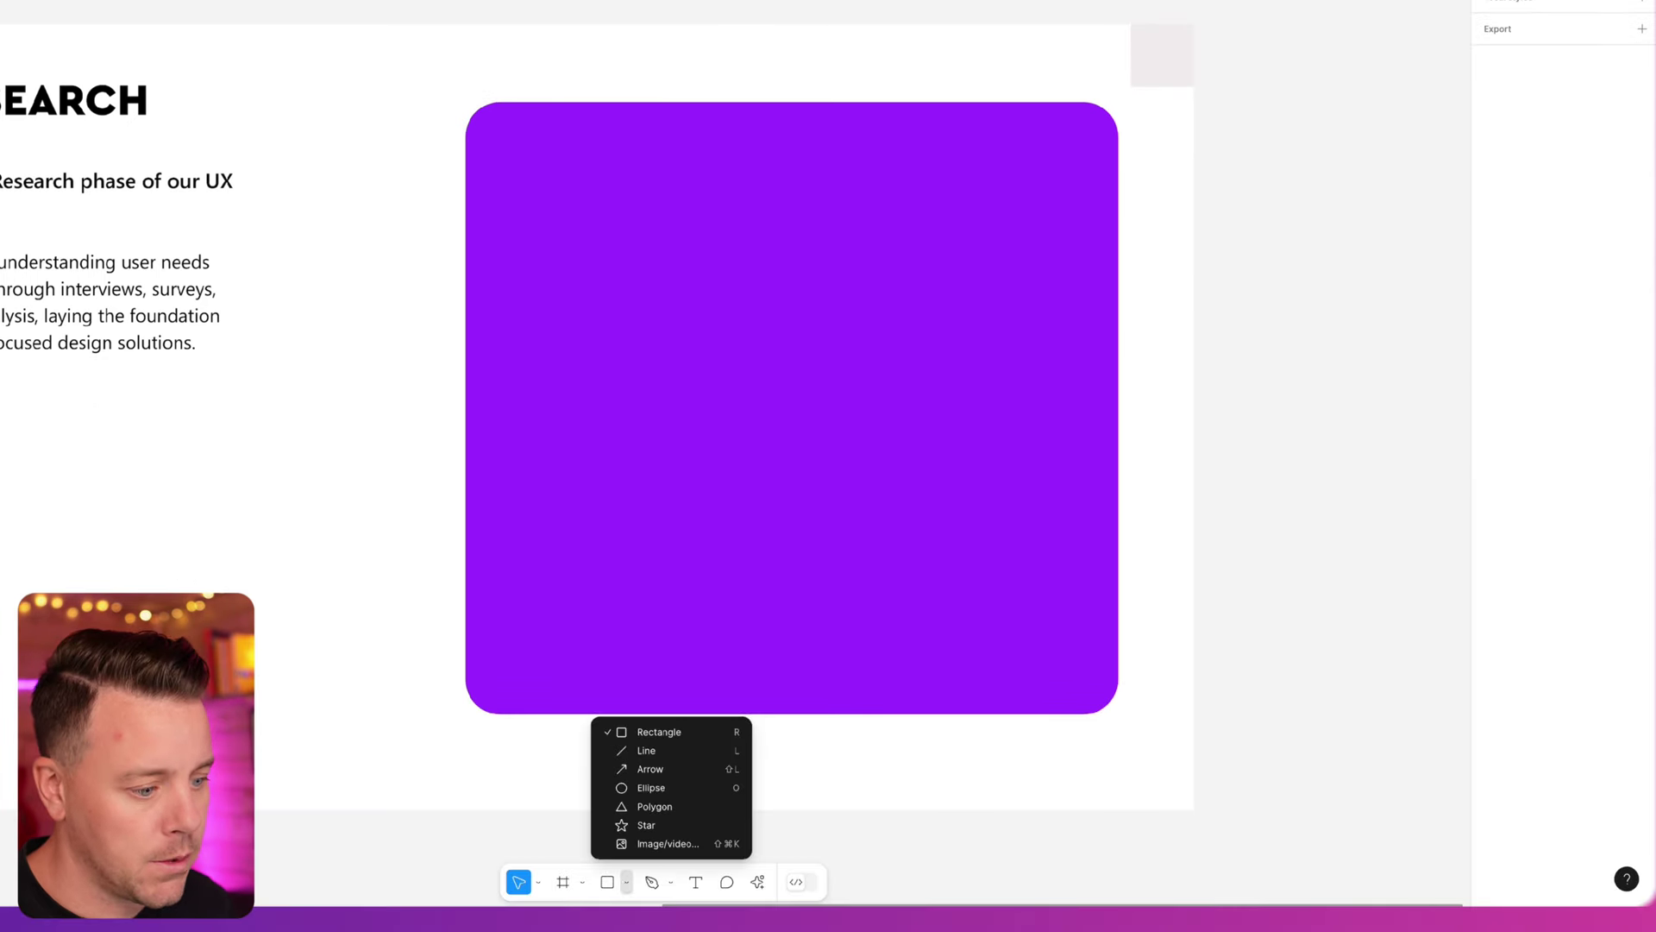
pyautogui.click(655, 768)
pyautogui.moveTo(1048, 41); pyautogui.dragTo(1077, 64)
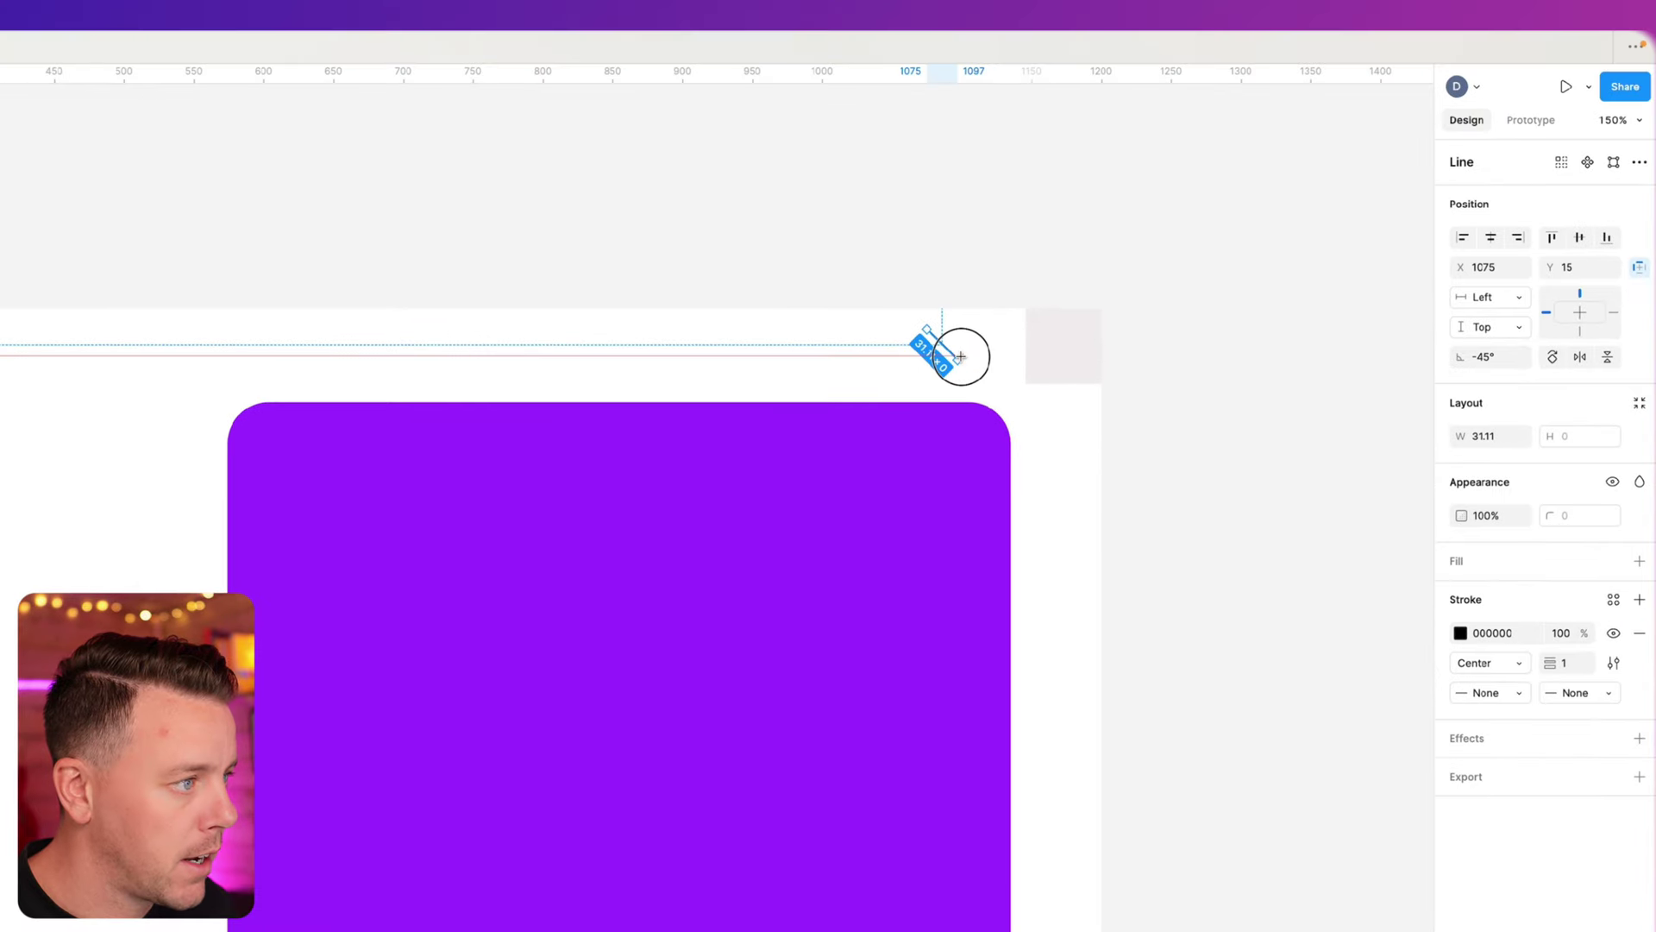
pyautogui.moveTo(960, 357); pyautogui.dragTo(961, 356)
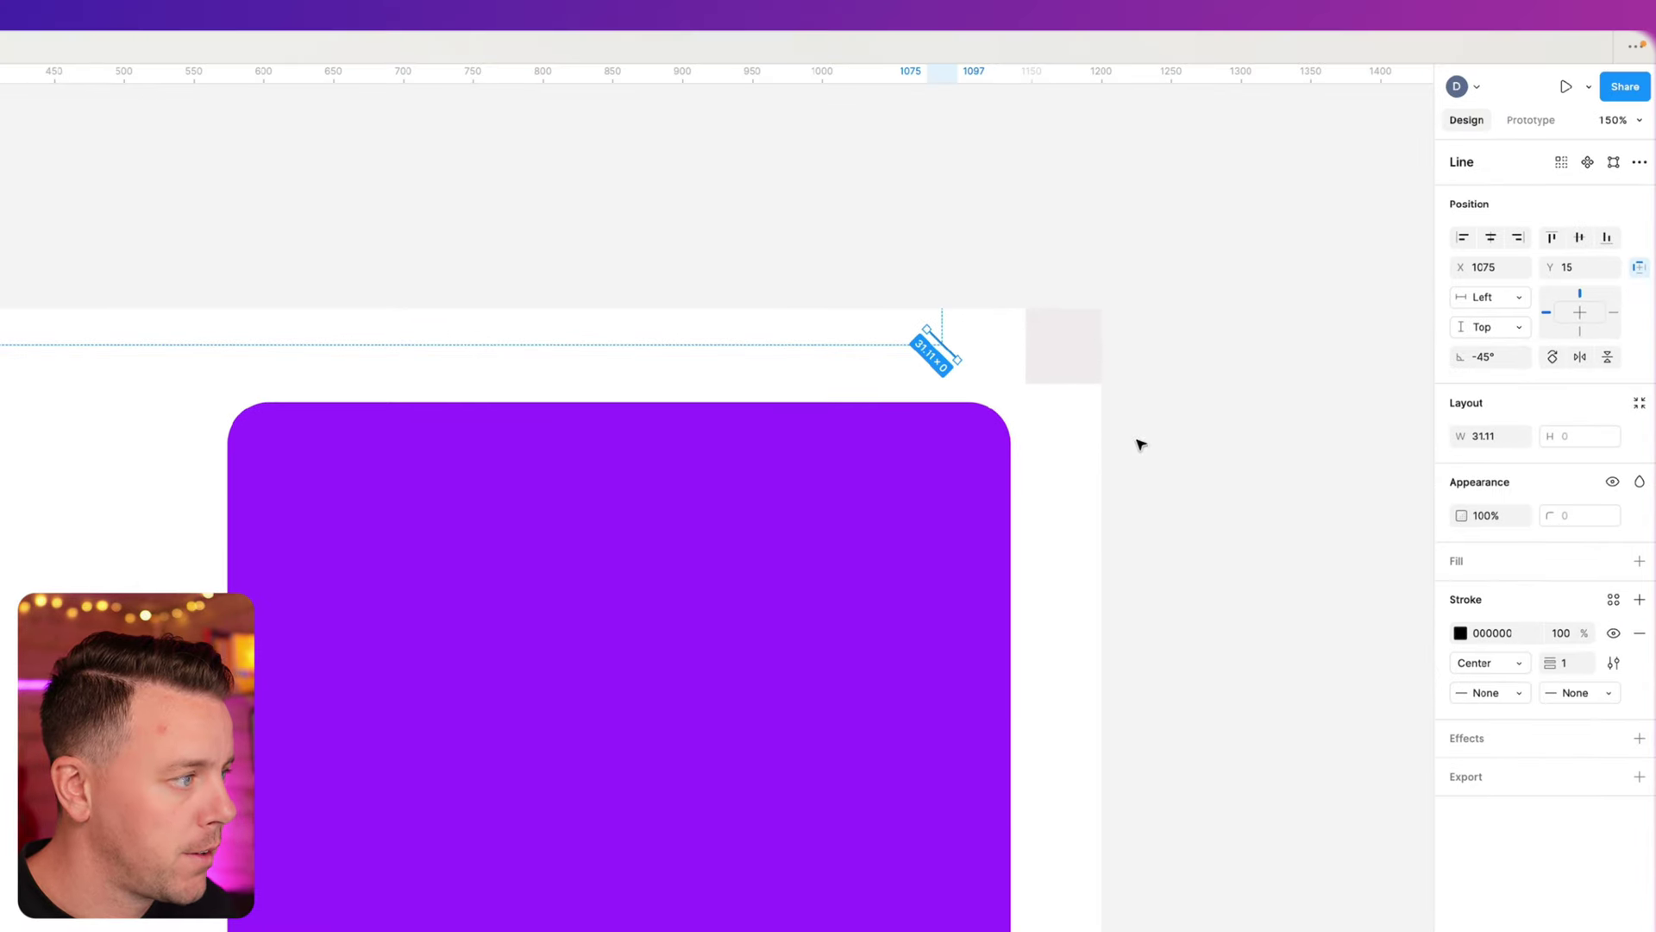
# - Give the diagonal line round caps at both ends and a stroke weight of 3
pyautogui.click(1495, 697)
pyautogui.click(1516, 840)
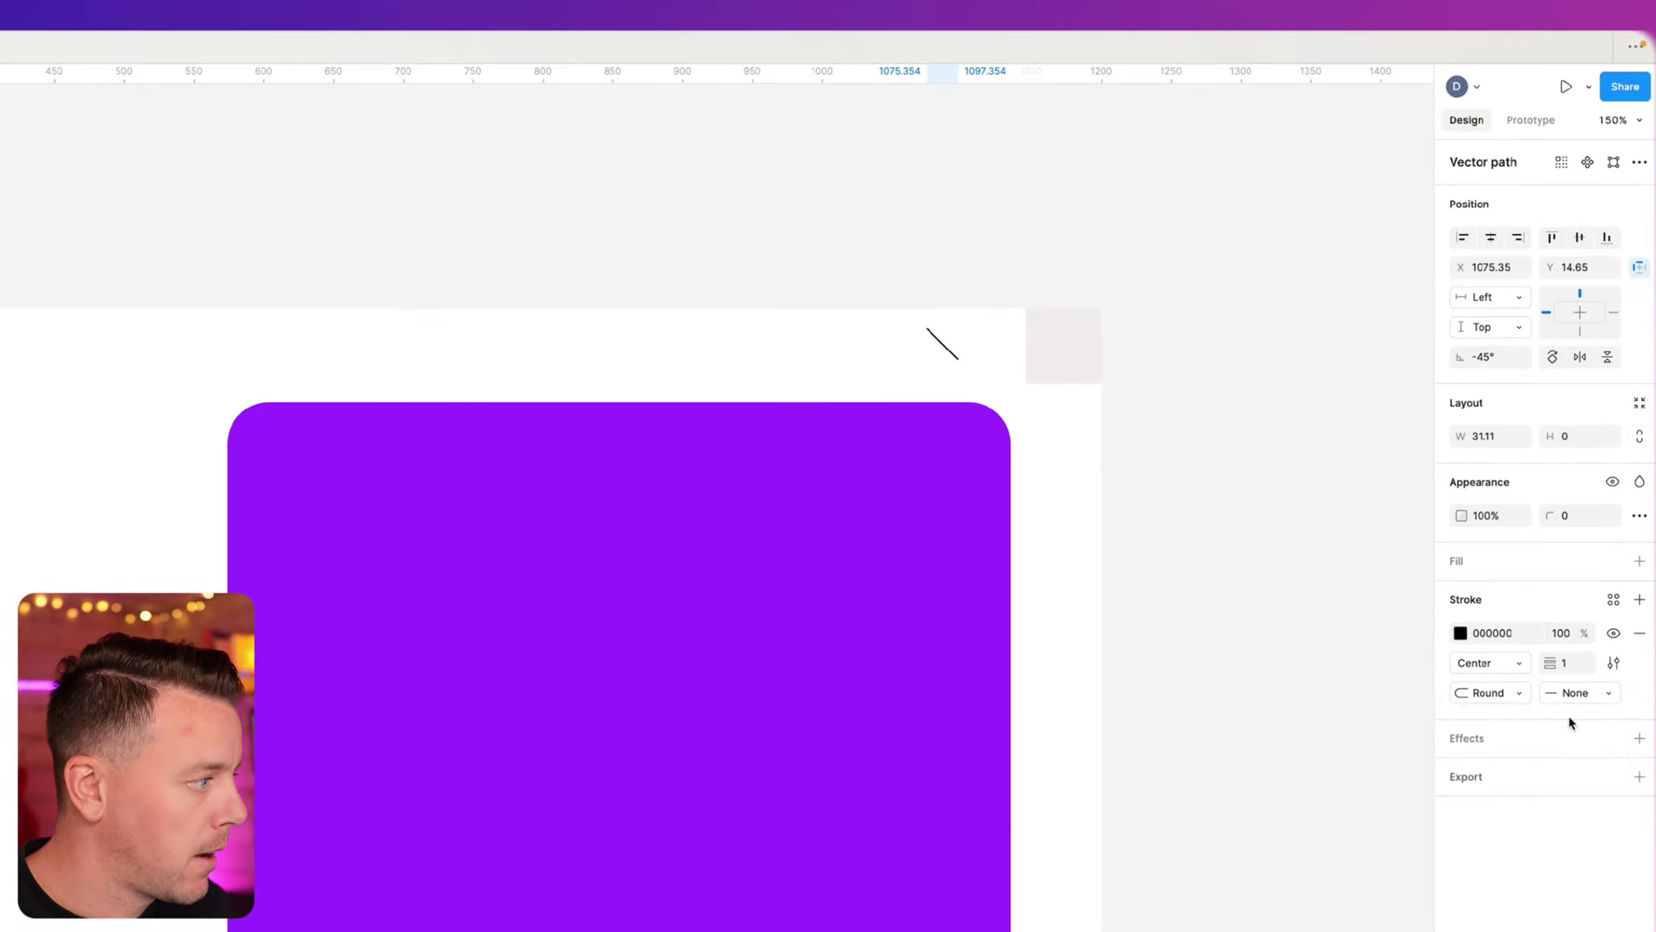
pyautogui.click(1576, 698)
pyautogui.click(1514, 842)
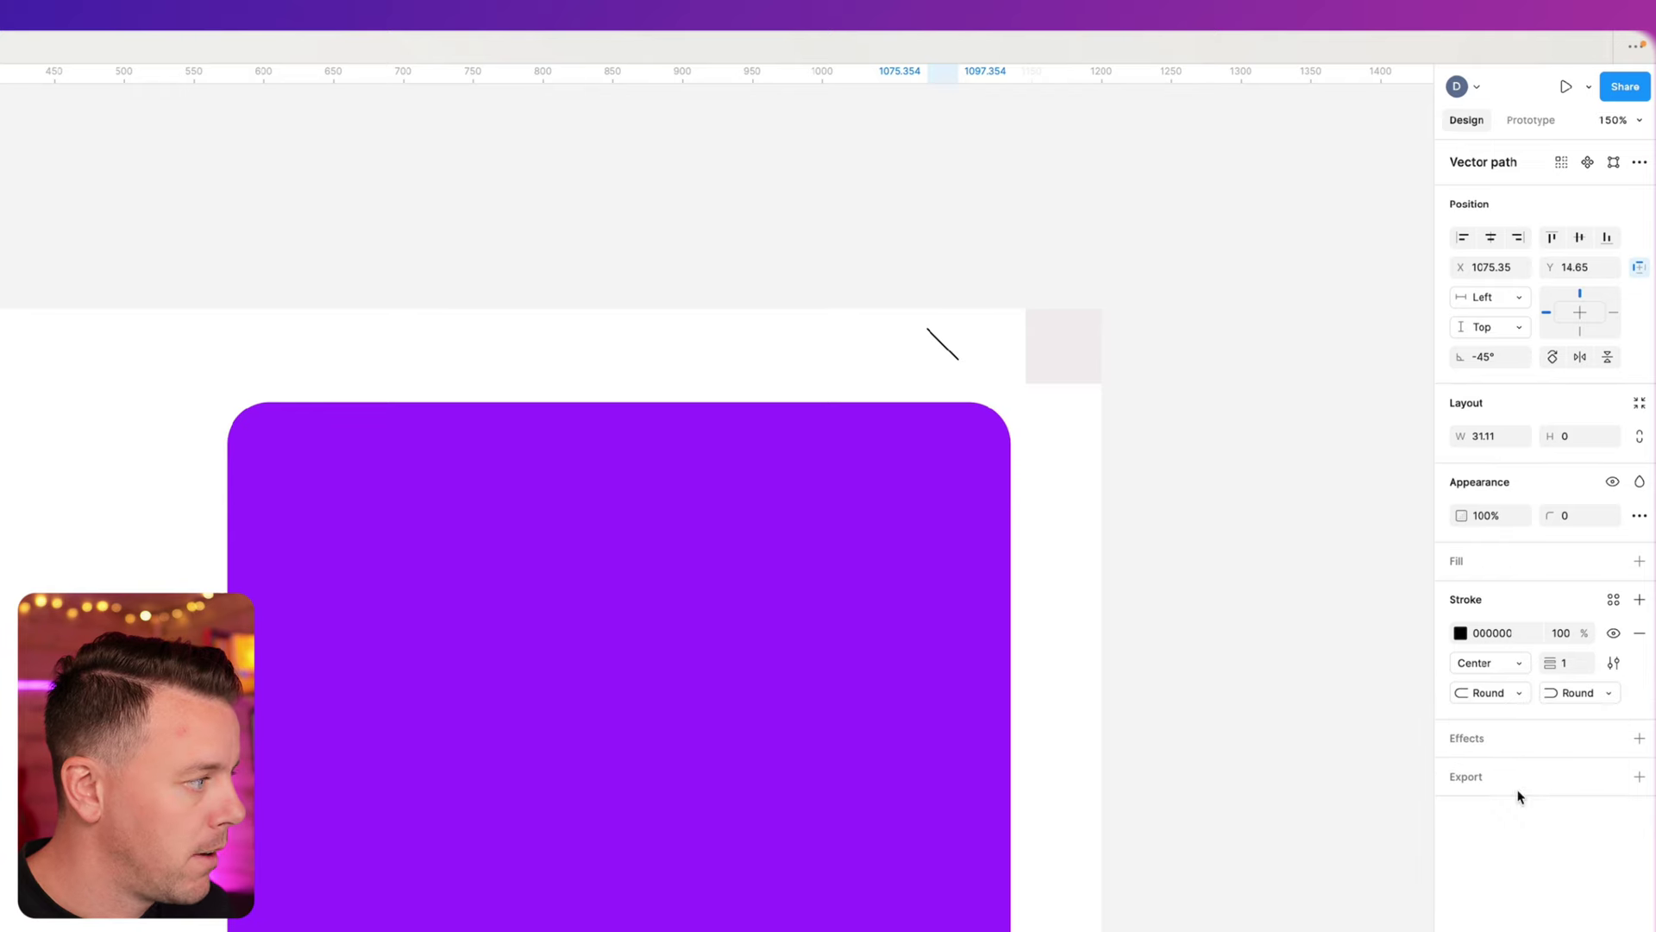
pyautogui.click(1563, 664)
pyautogui.write('3')
pyautogui.press('Return')
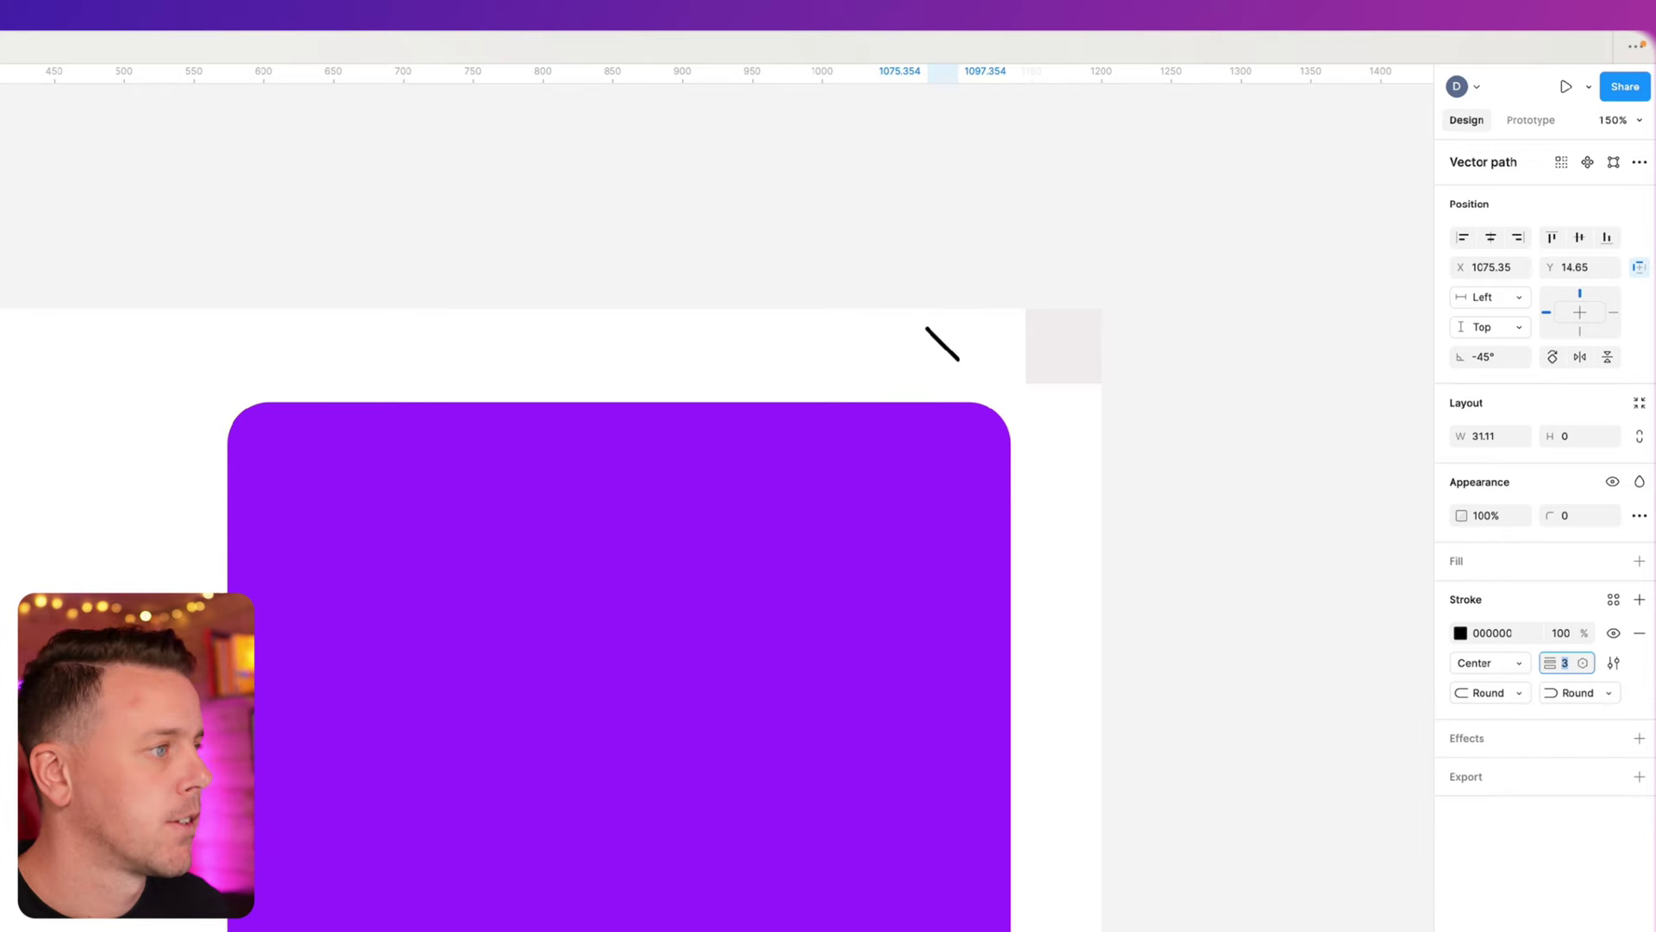
# - Duplicate the diagonal line in place and flip the copy horizontally to form an X
pyautogui.click(951, 354)
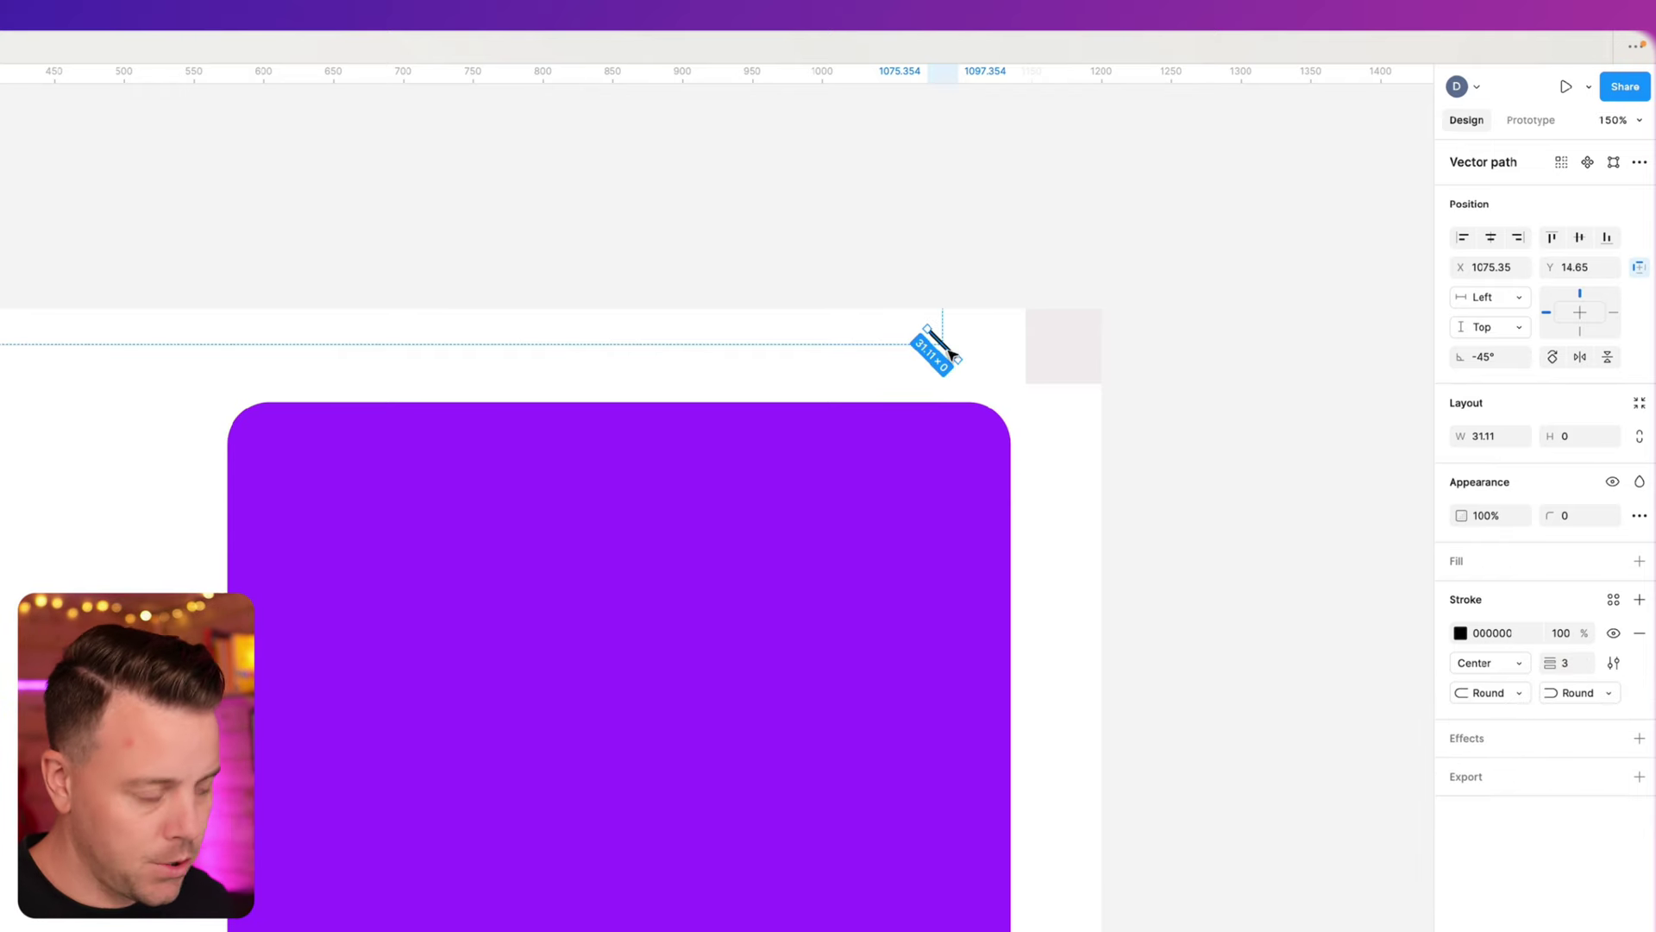
pyautogui.rightClick(951, 353)
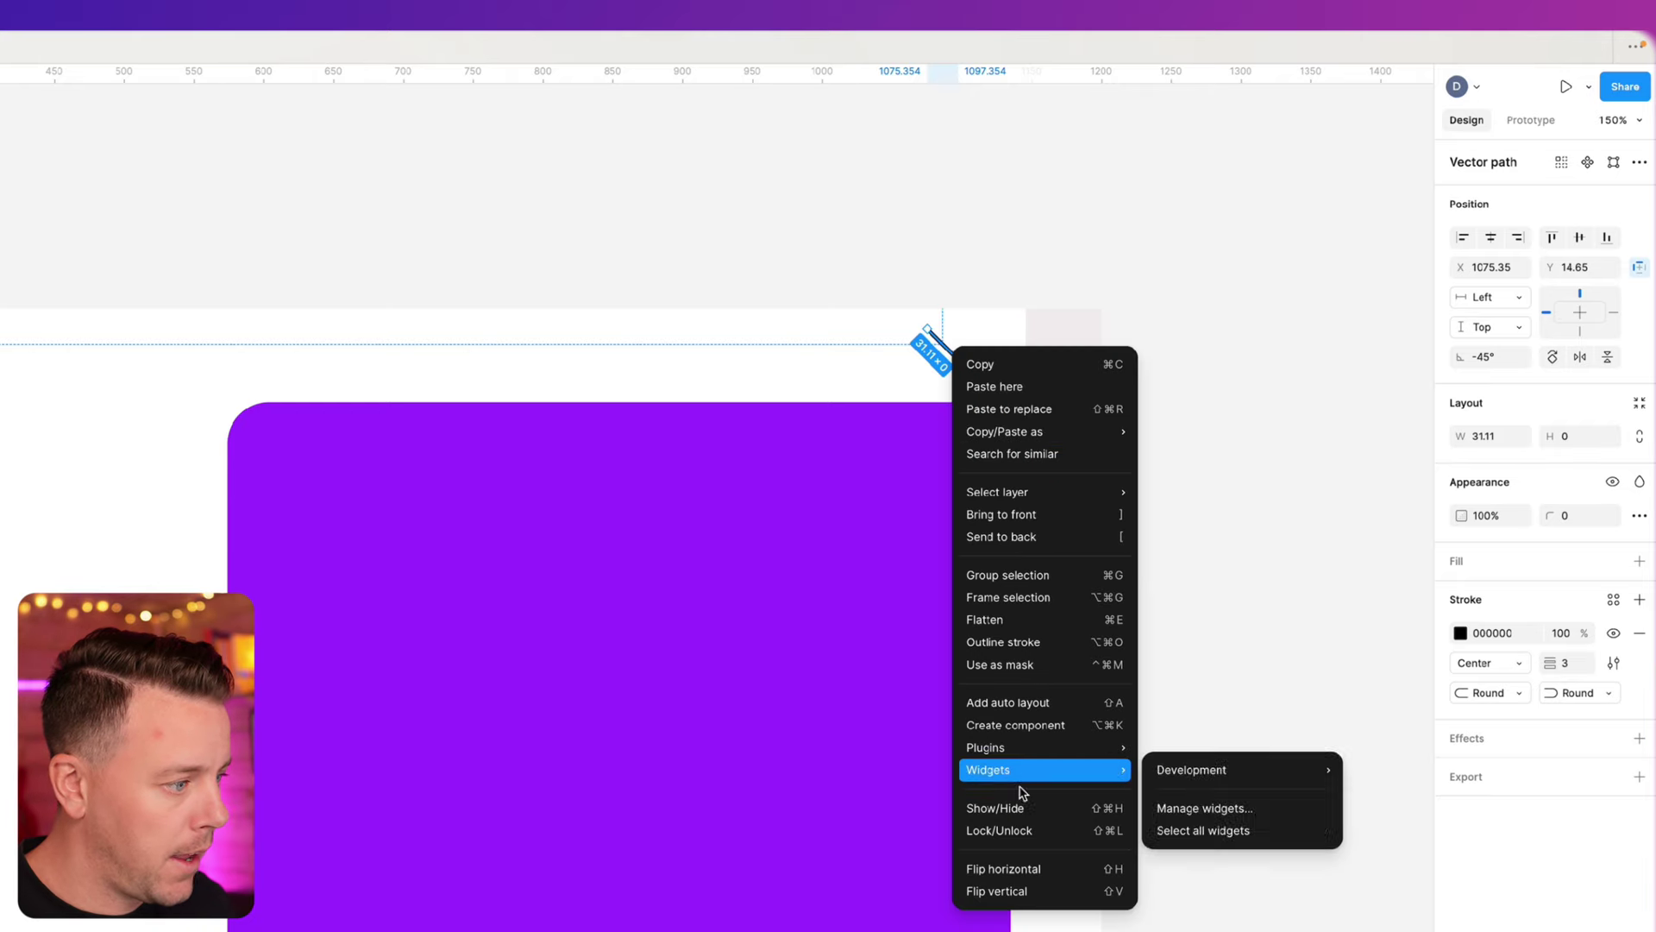
pyautogui.click(1019, 869)
pyautogui.click(1254, 322)
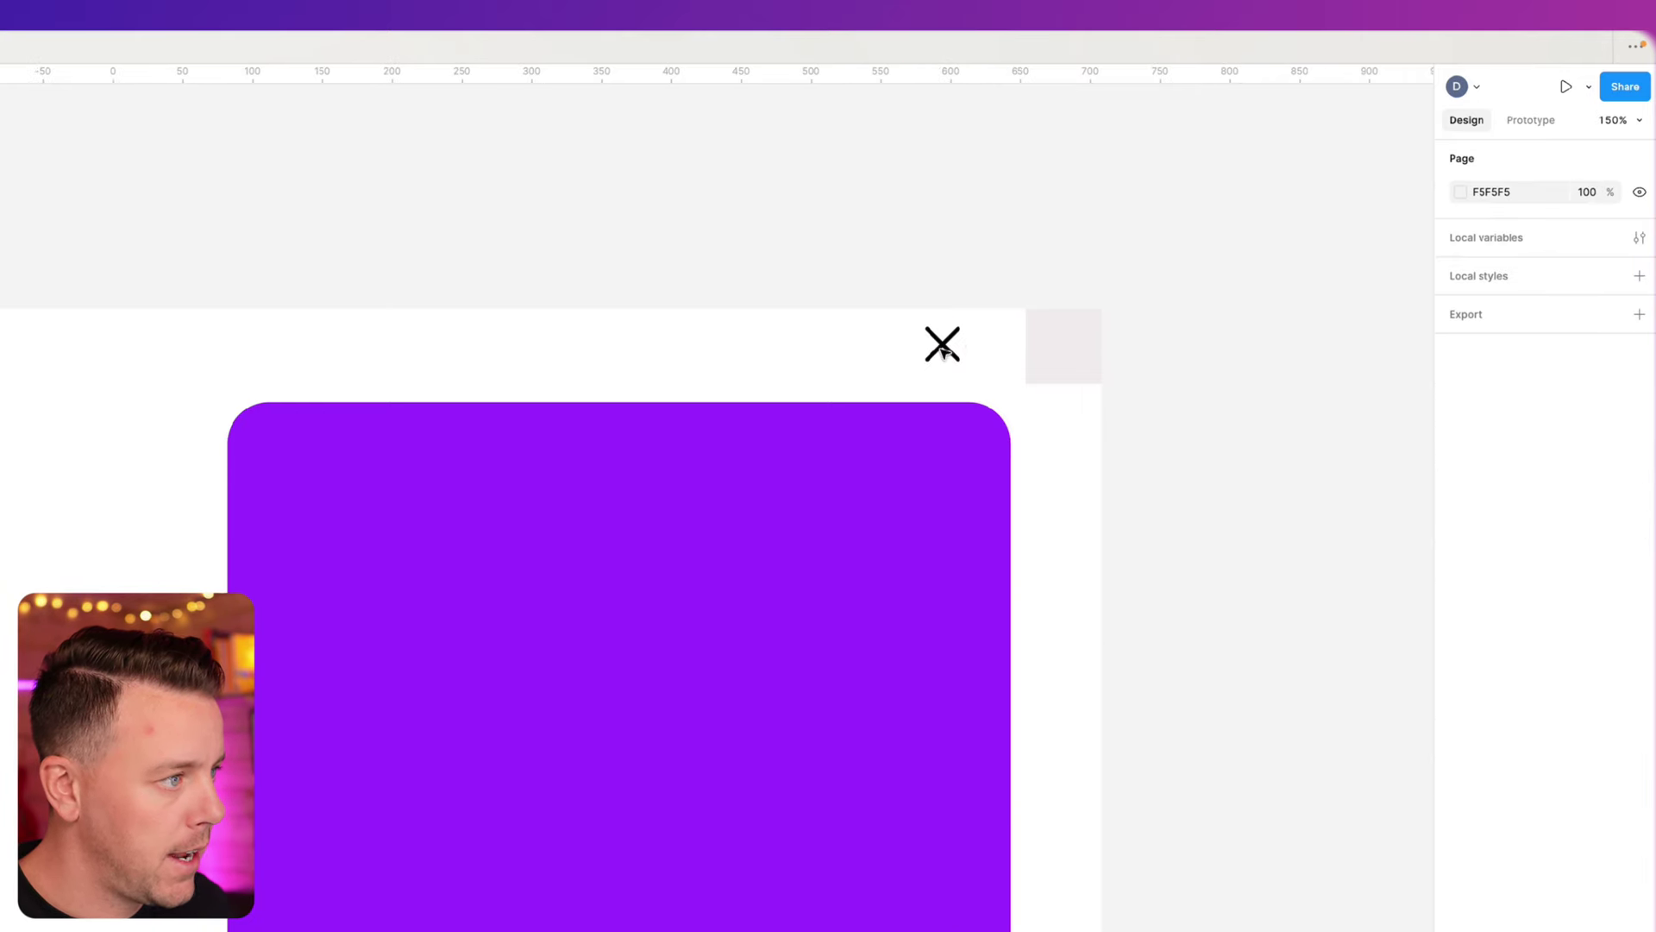
# - Group the two crossed lines and centre the group on the grey corner square
pyautogui.click(949, 344)
pyautogui.keyDown('shift'); pyautogui.click(932, 333); pyautogui.keyUp('shift')
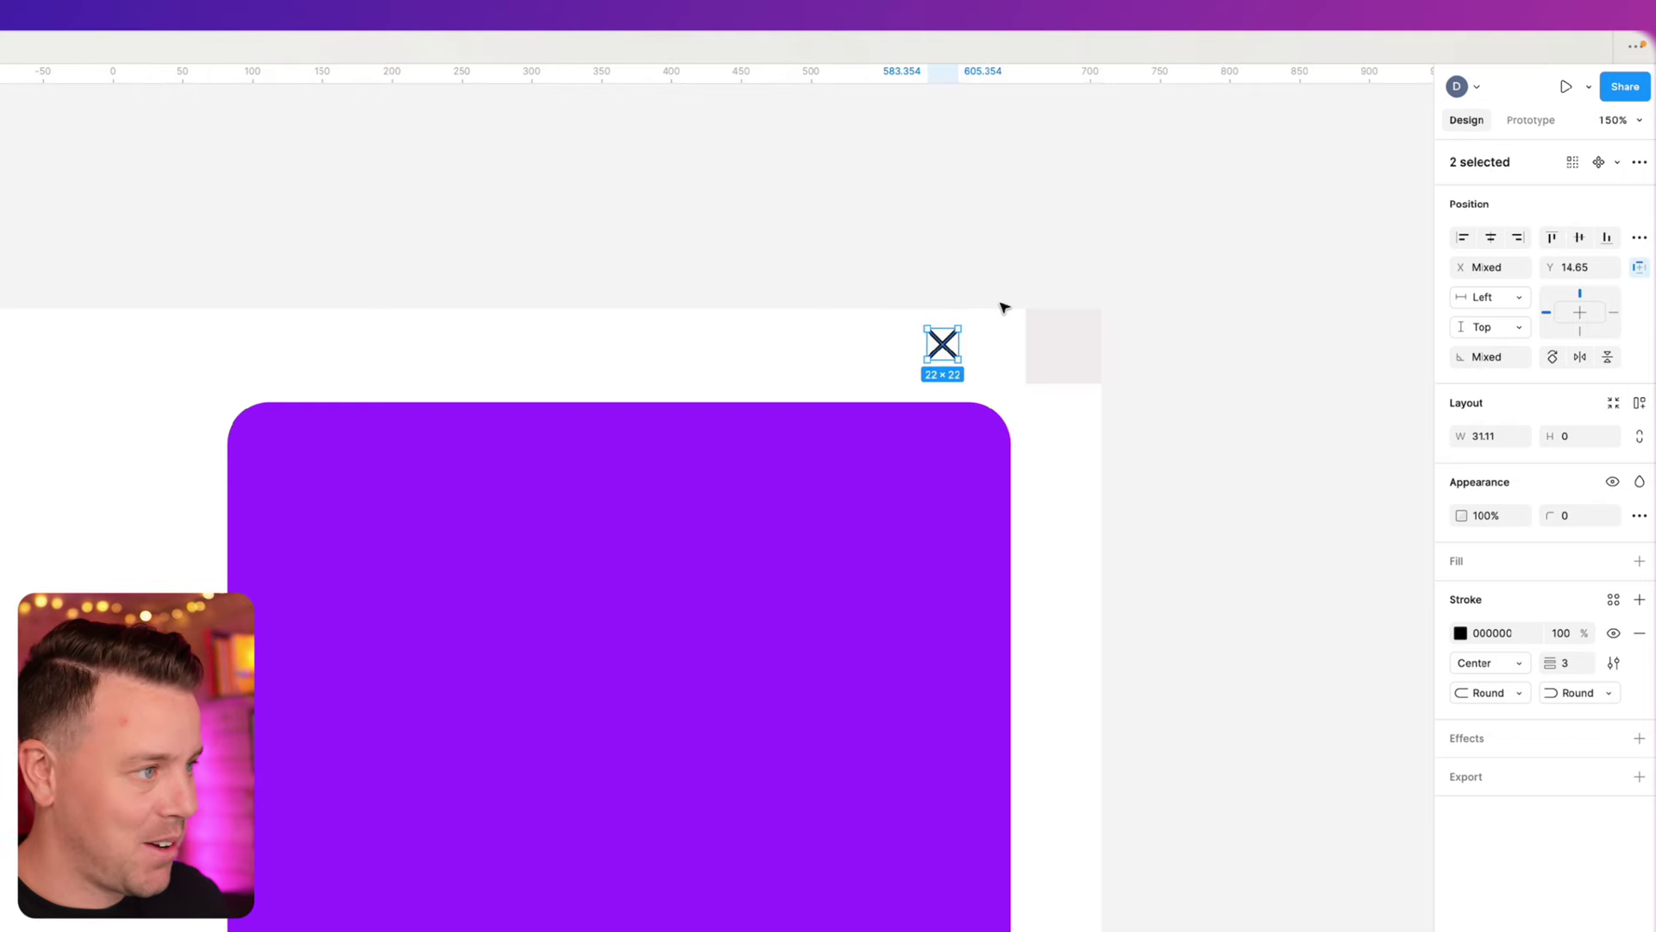
pyautogui.rightClick(949, 345)
pyautogui.moveTo(1004, 434)
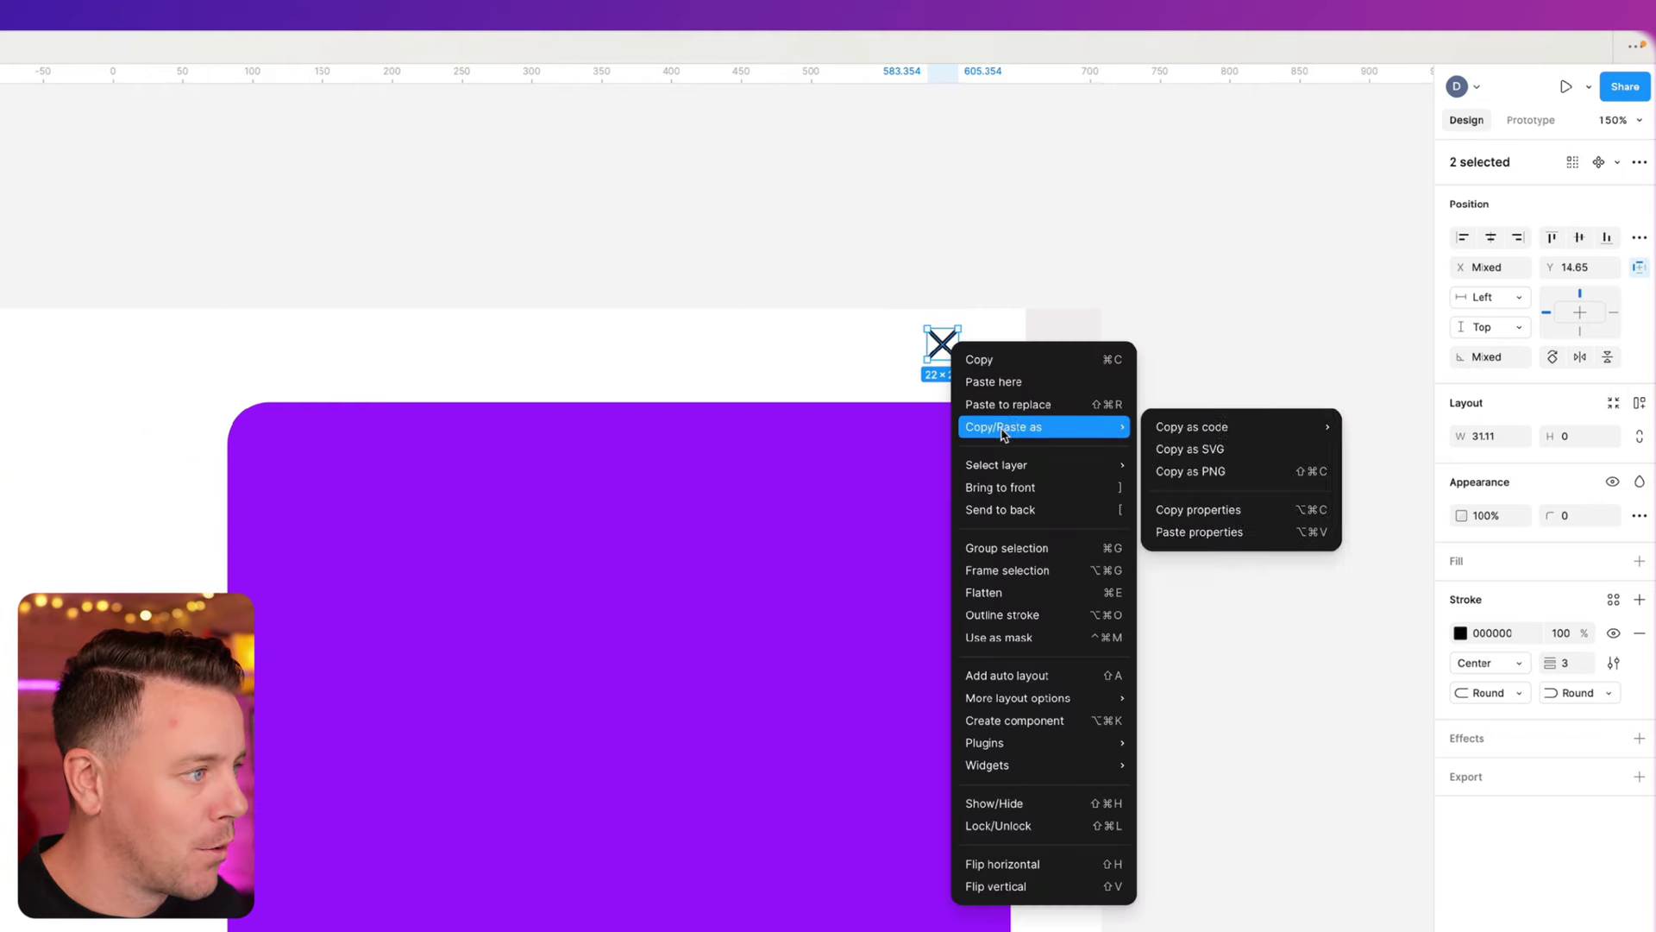
pyautogui.click(1005, 548)
pyautogui.moveTo(947, 349); pyautogui.dragTo(1067, 349)
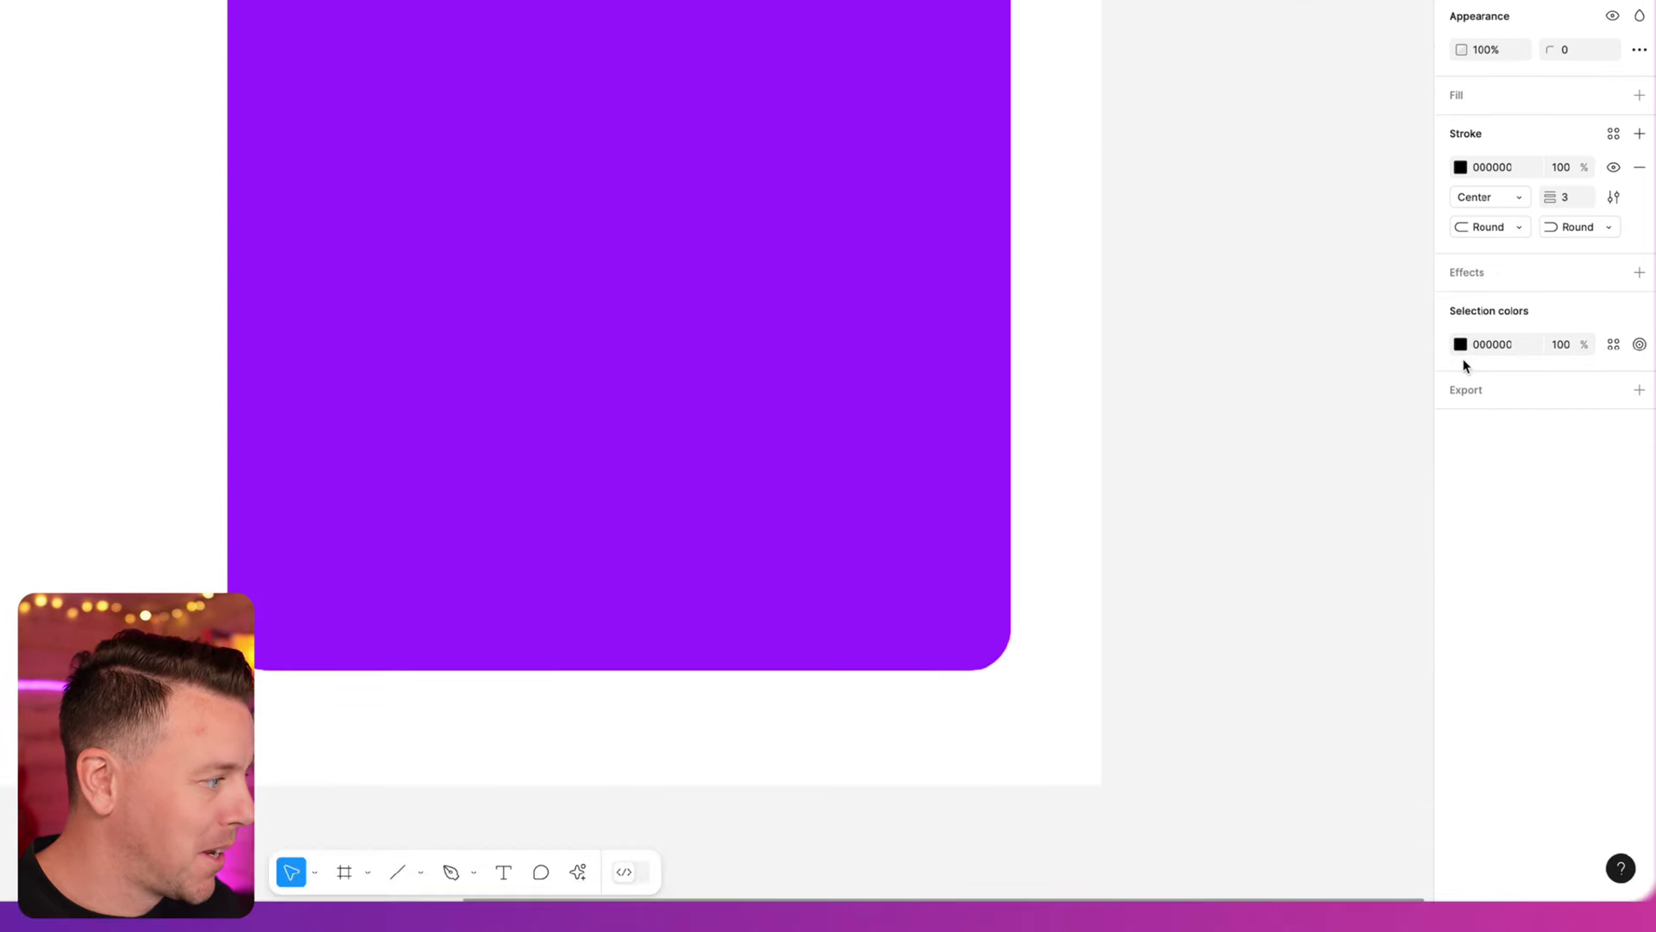
# - Recolour the X icon with the purple already used on the page
pyautogui.click(1460, 344)
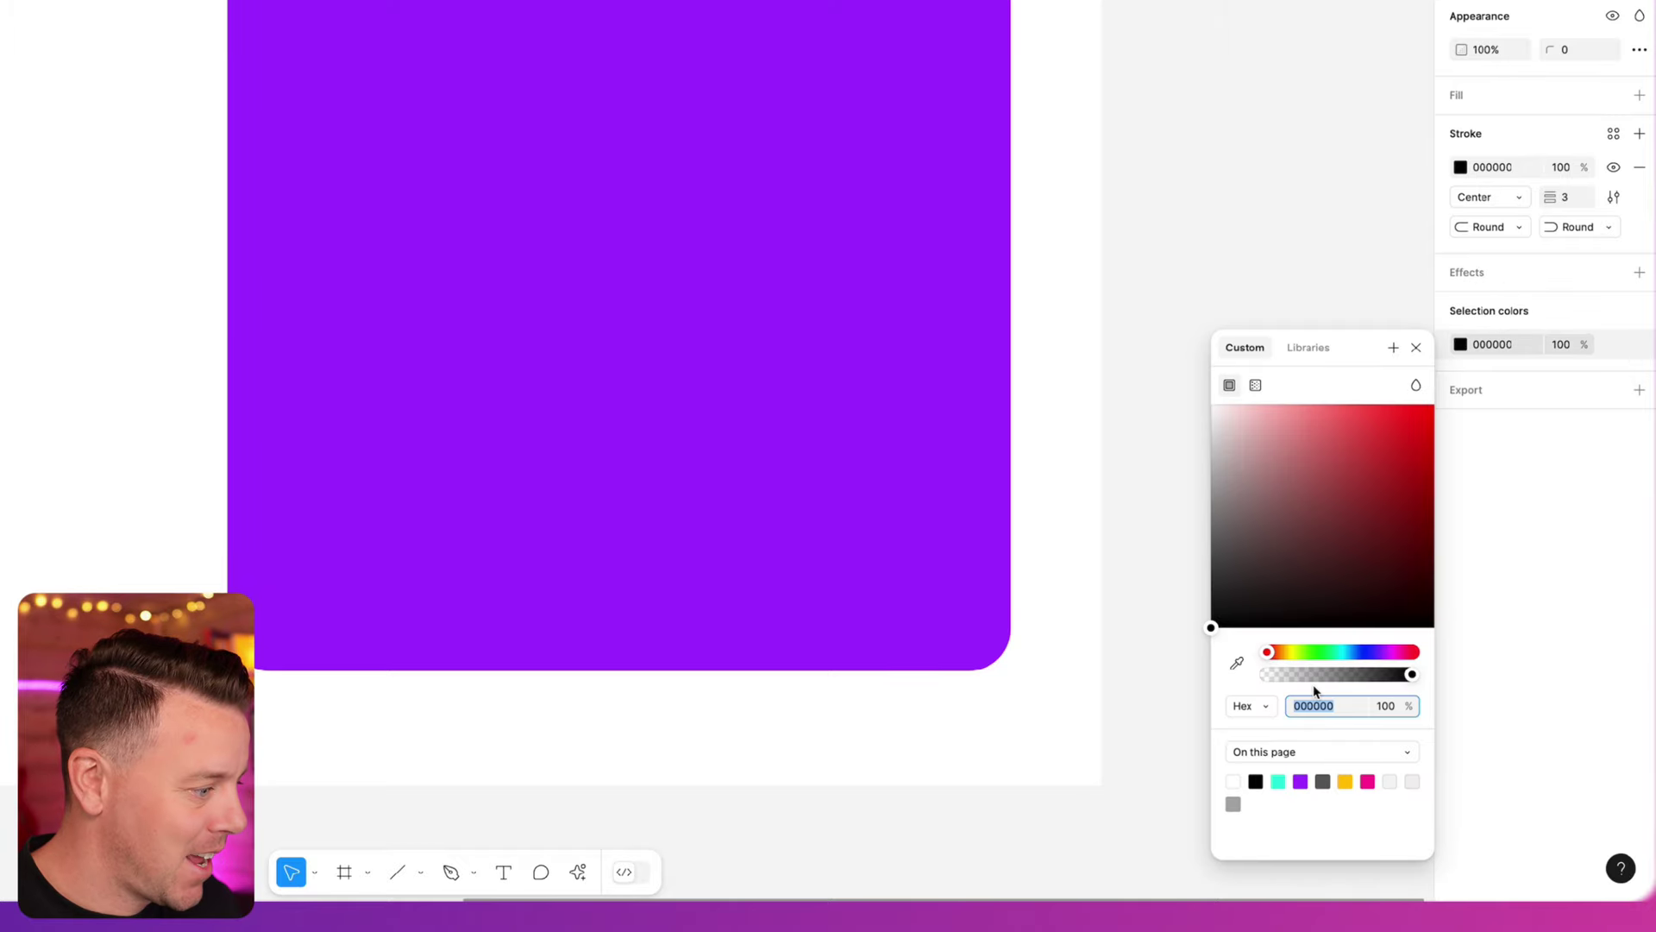
pyautogui.click(1300, 781)
pyautogui.click(1279, 187)
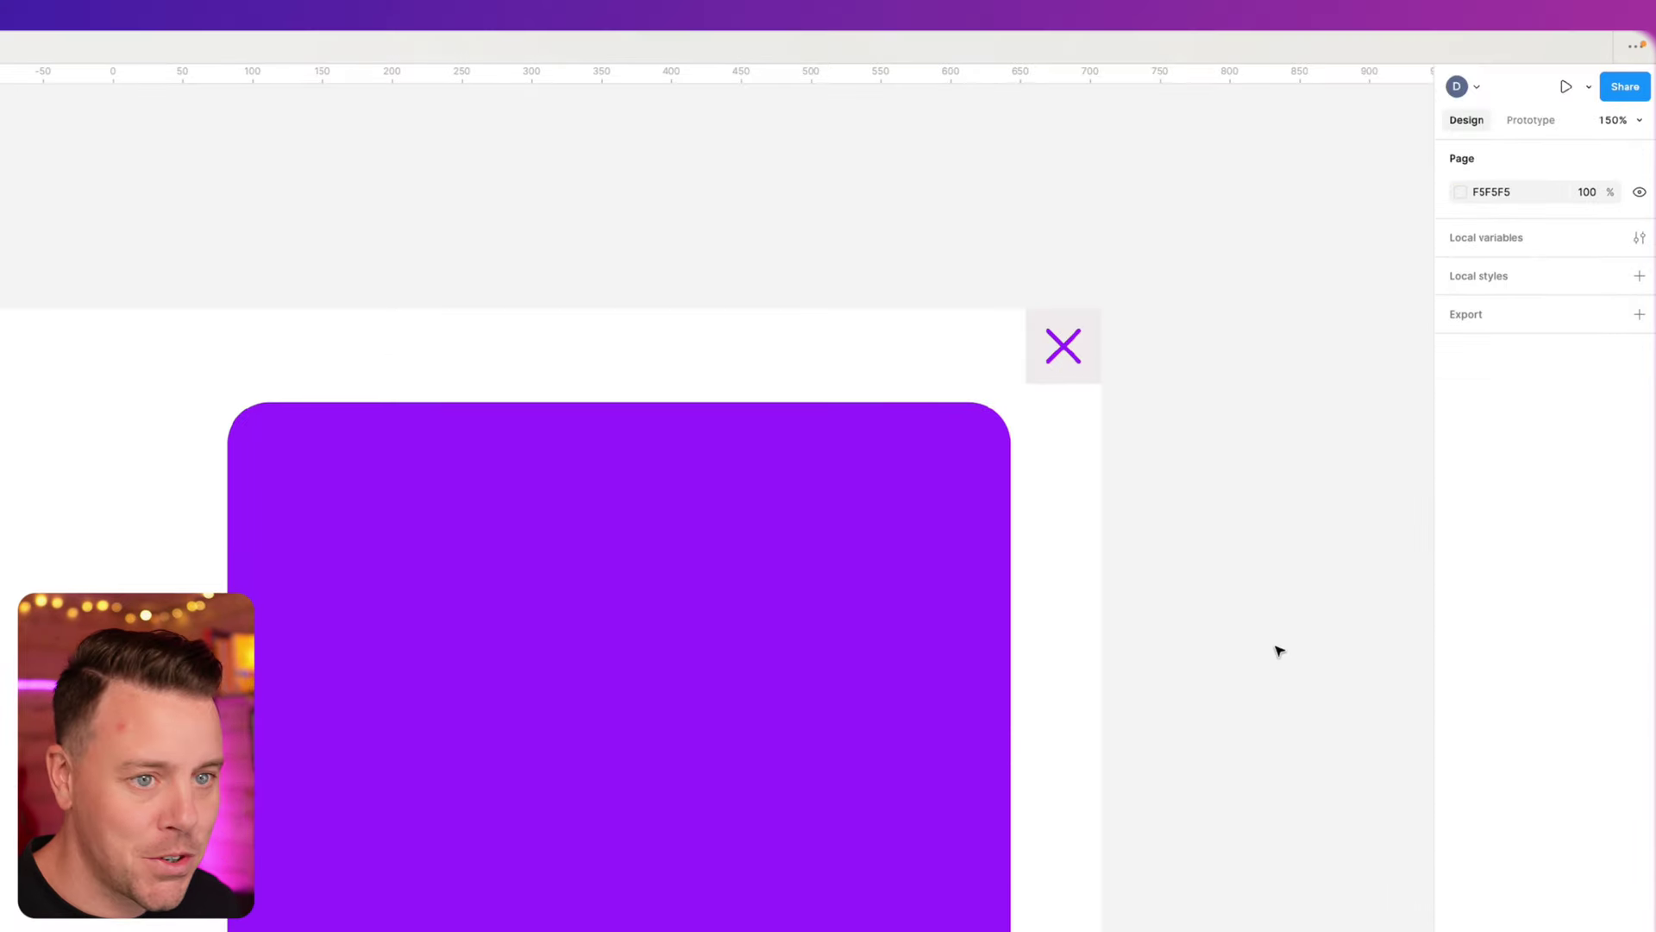
# - Create a prototype connection from the X icon on the Research frame back to the Home frame
pyautogui.scroll(-2, 1279, 651)
pyautogui.hscroll(-3, 1276, 648)
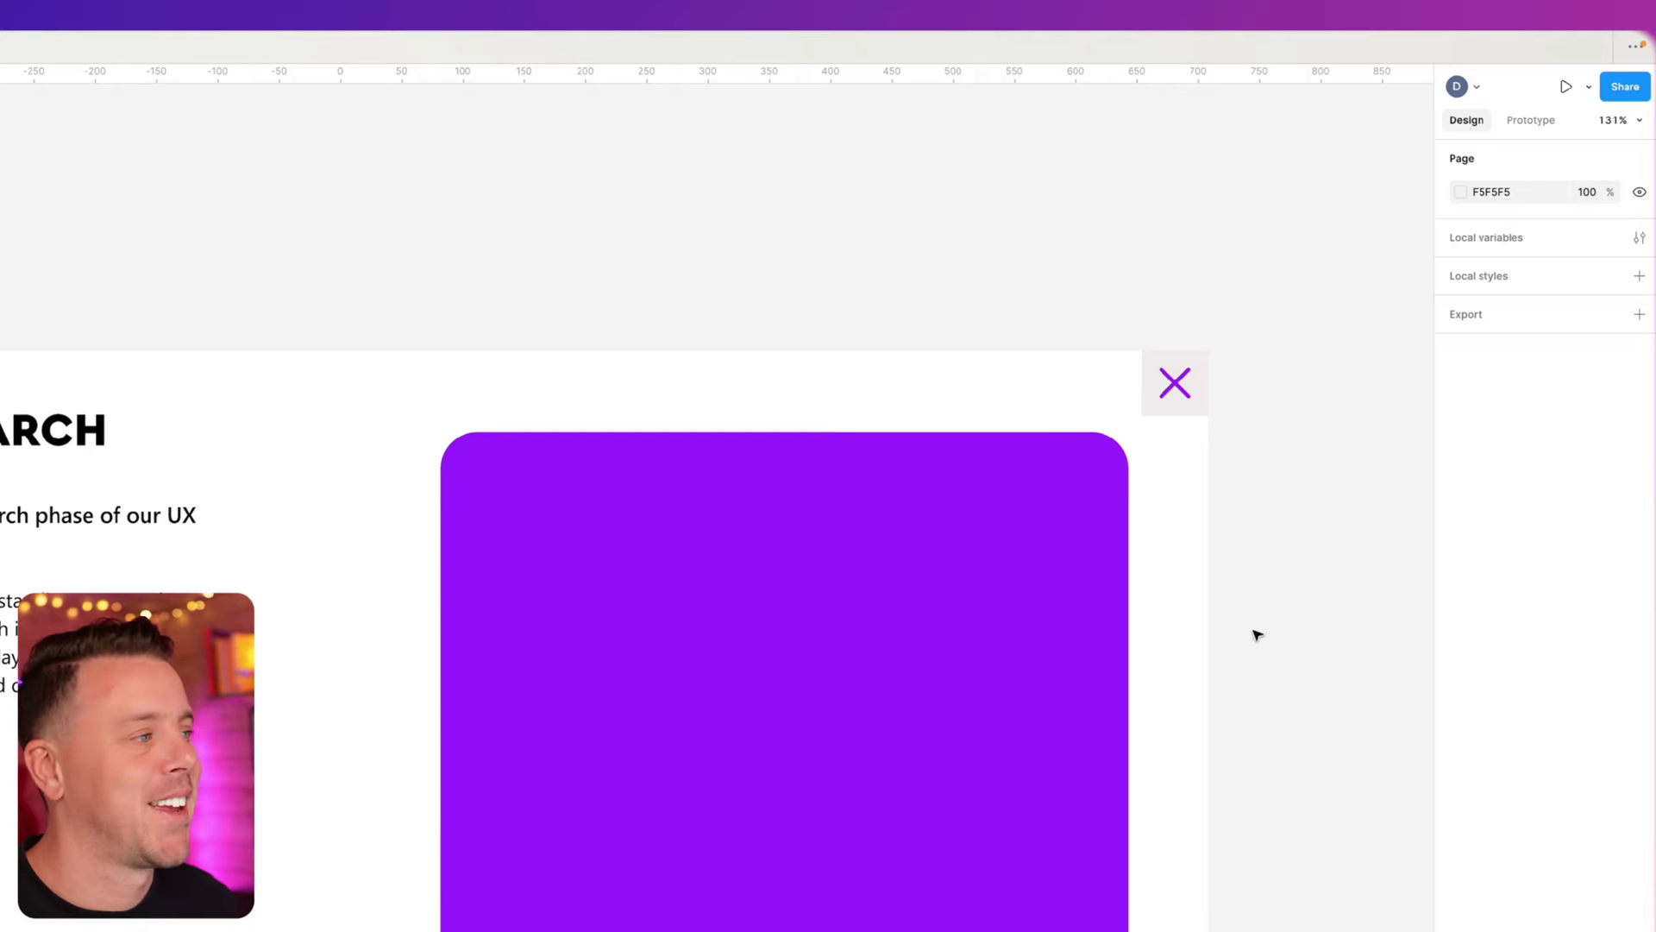
pyautogui.click(1528, 122)
pyautogui.click(1174, 383)
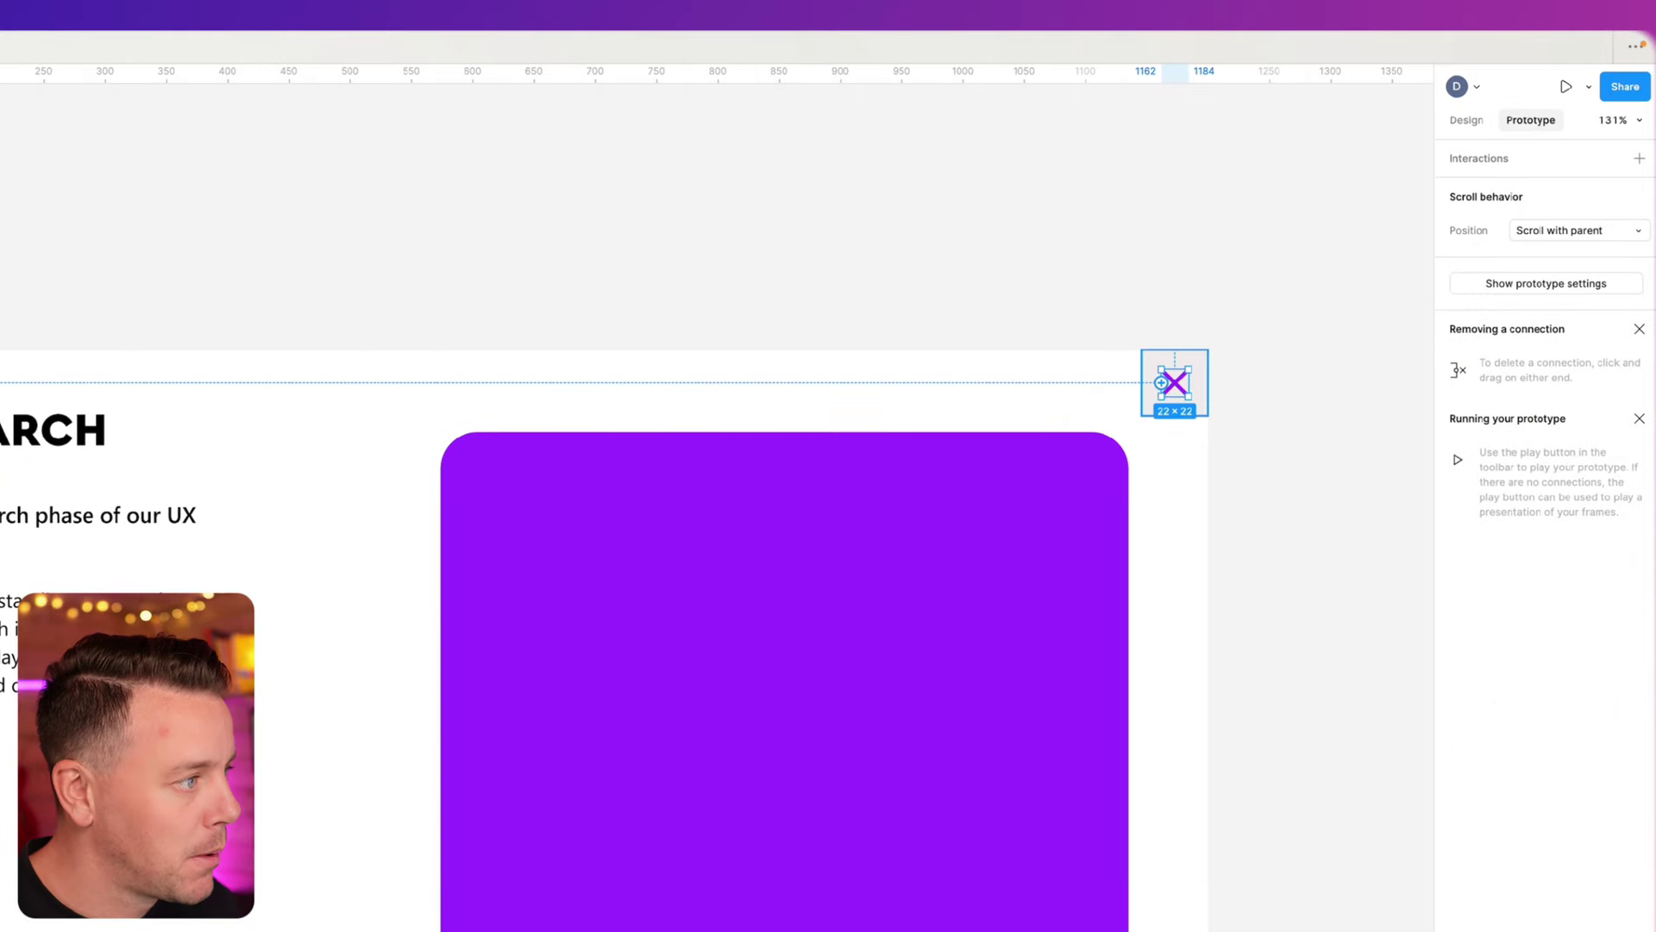
pyautogui.moveTo(1165, 386); pyautogui.dragTo(0, 473)
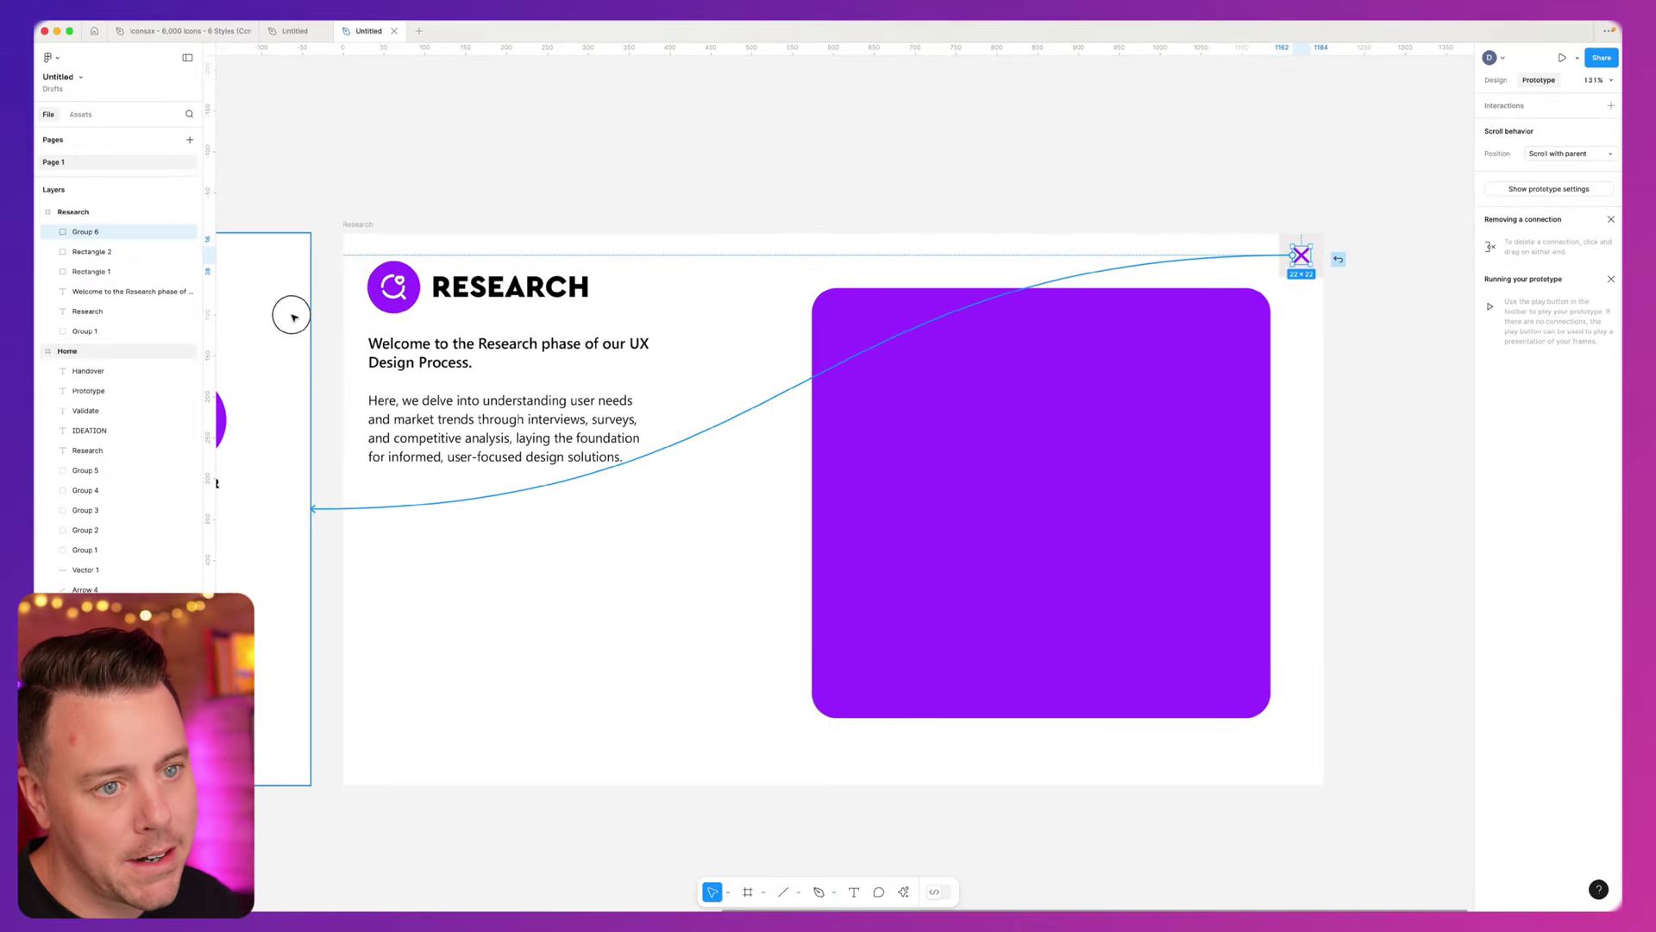
pyautogui.moveTo(292, 318); pyautogui.dragTo(292, 319)
pyautogui.scroll(-3, 941, 149)
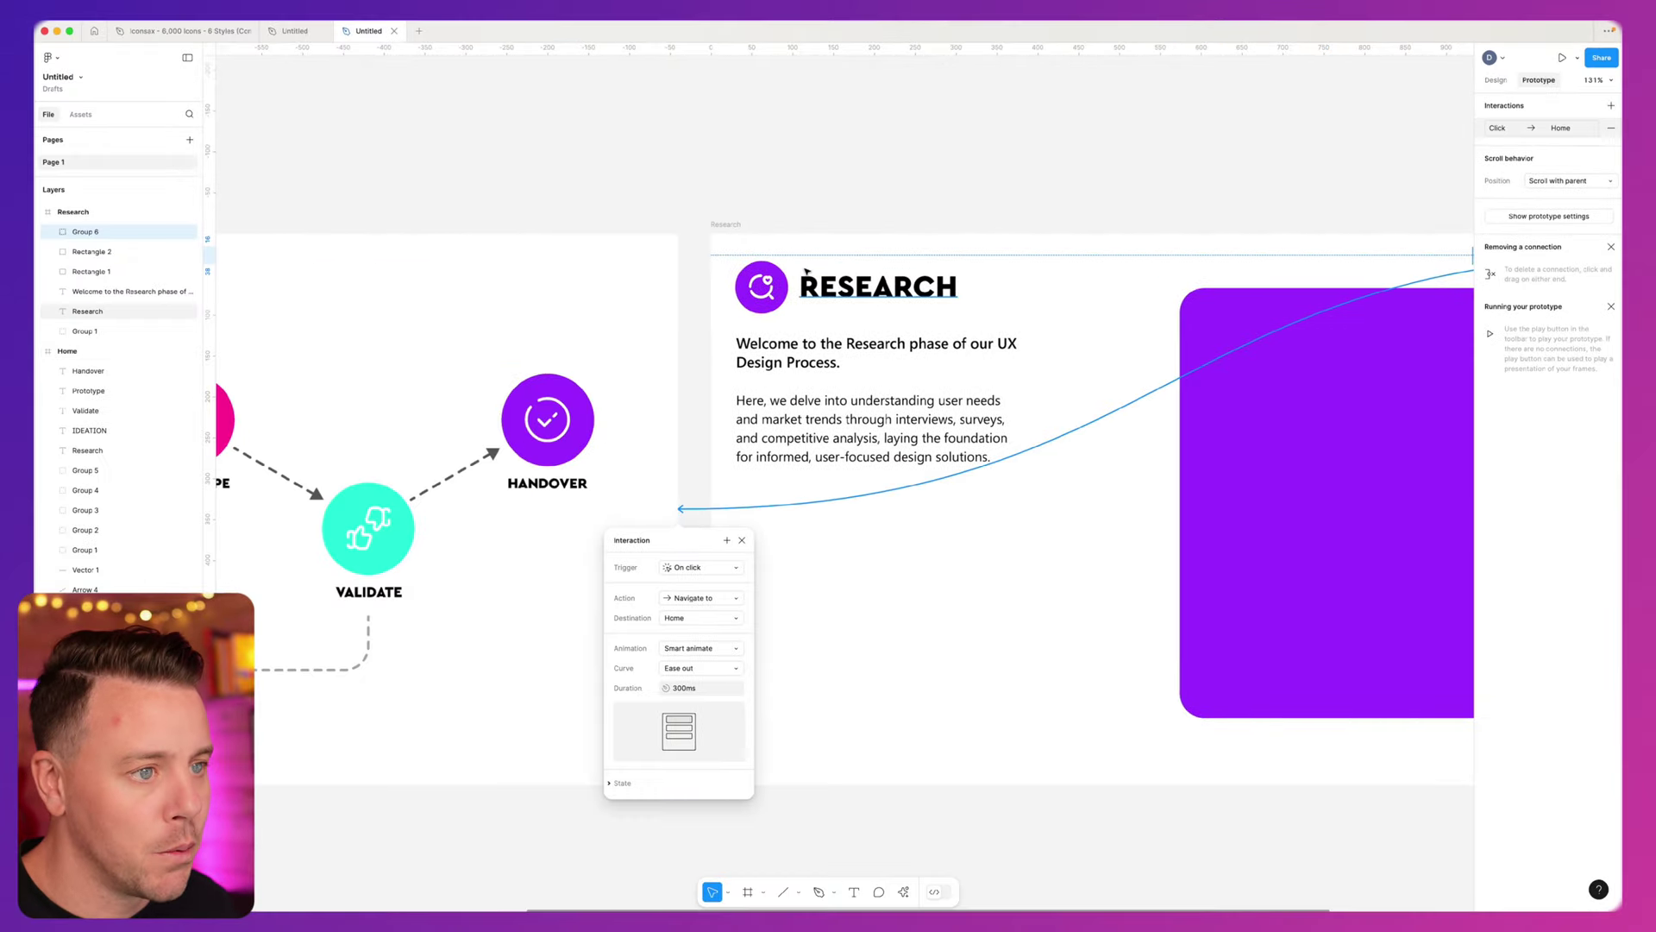
pyautogui.click(603, 115)
# - Preview the prototype from the Home frame, test opening and closing the Research page, and return to the reference file
pyautogui.scroll(-3, 688, 281)
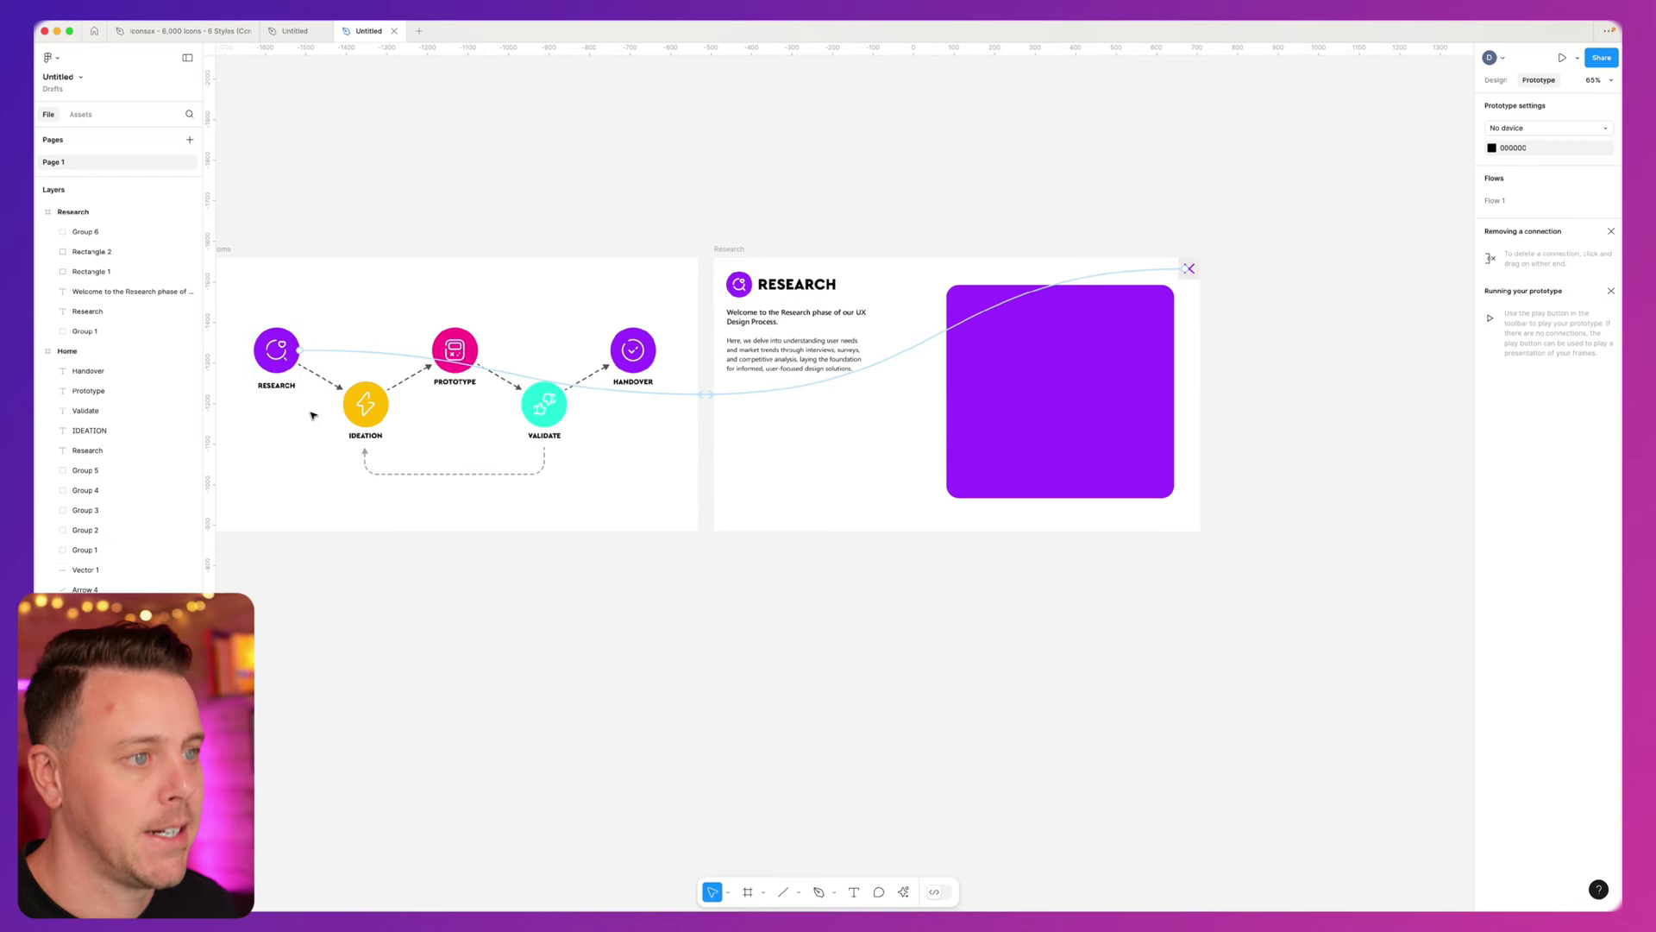
pyautogui.hscroll(-3, 344, 282)
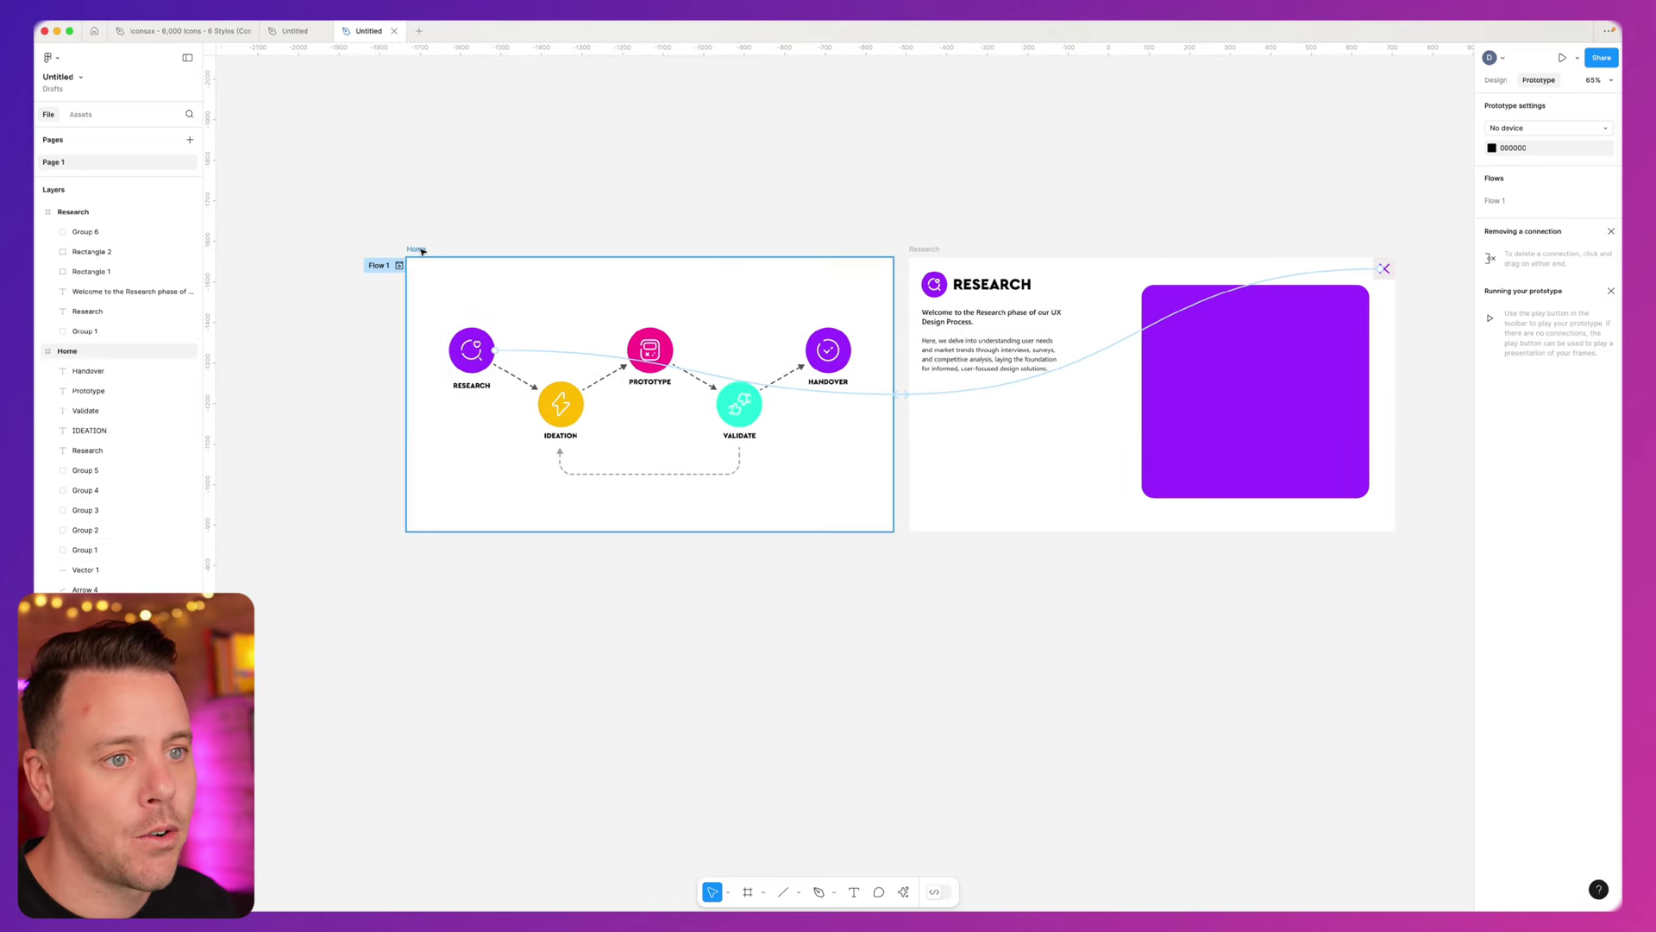
pyautogui.click(422, 250)
pyautogui.click(1563, 59)
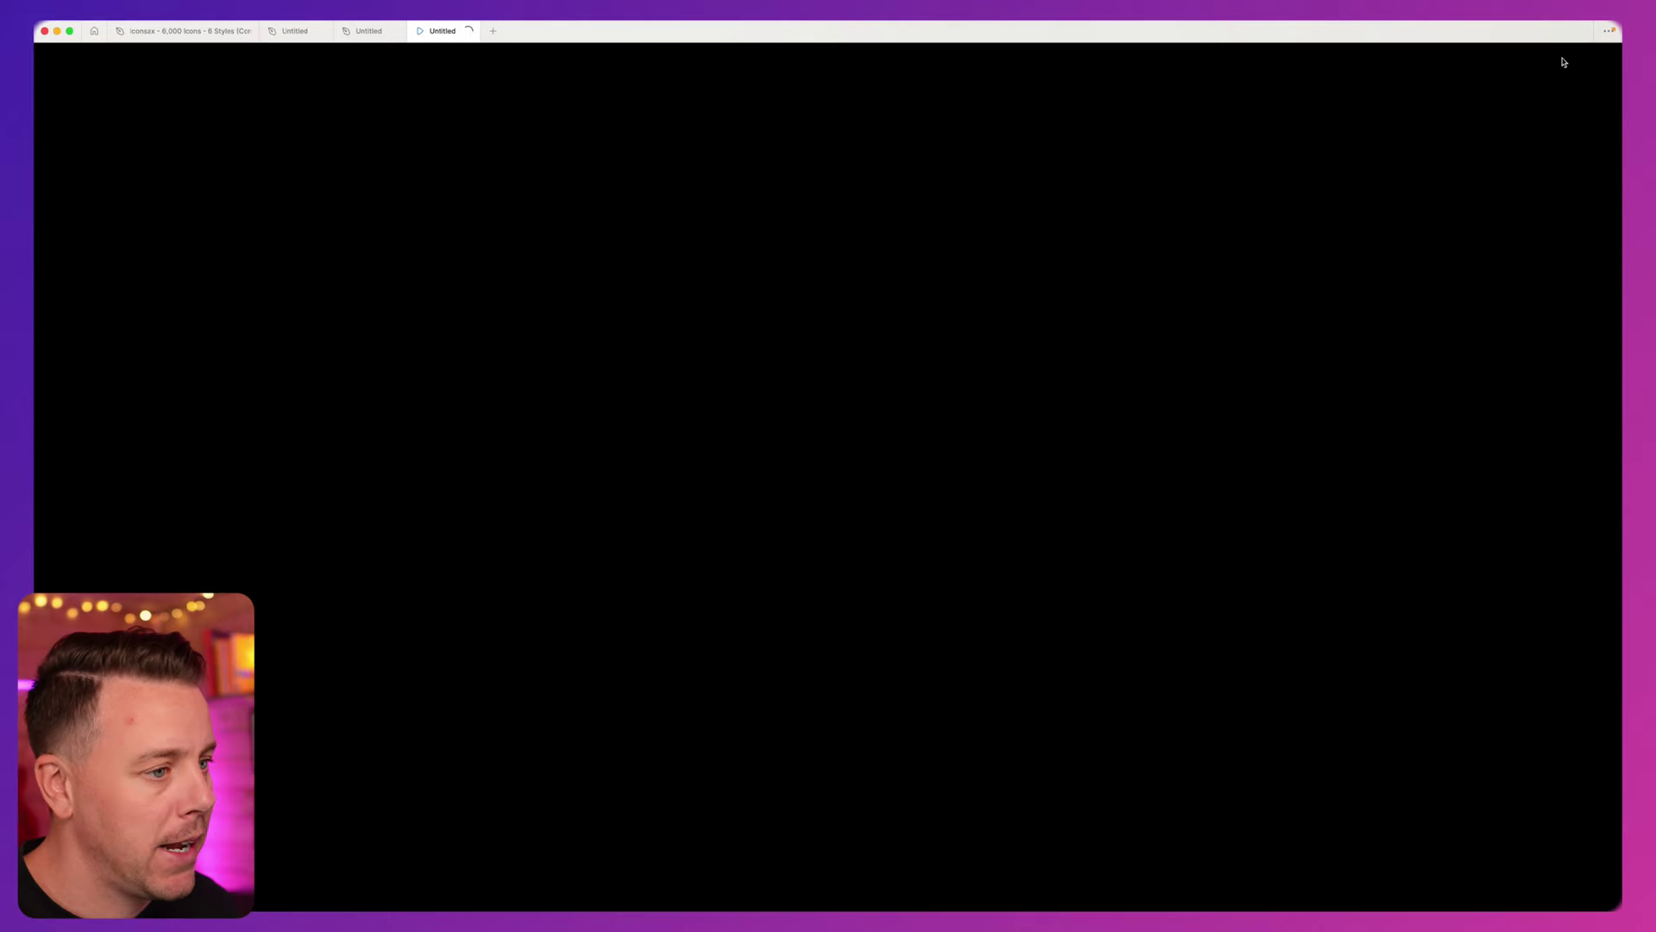
pyautogui.click(553, 424)
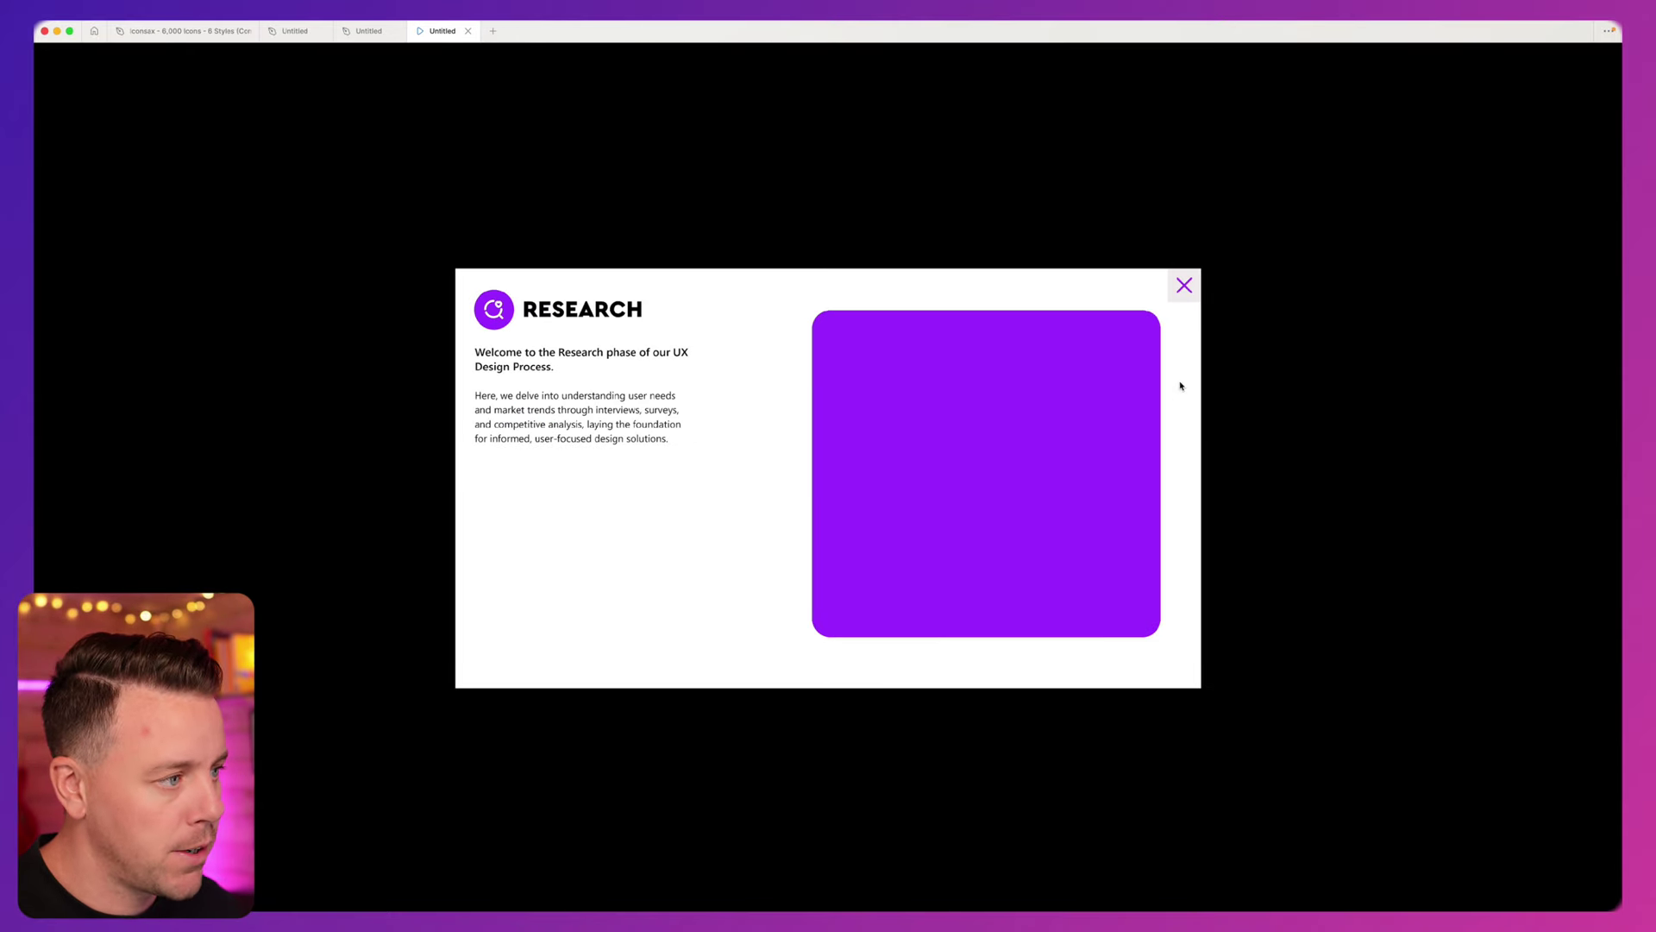
pyautogui.click(1183, 288)
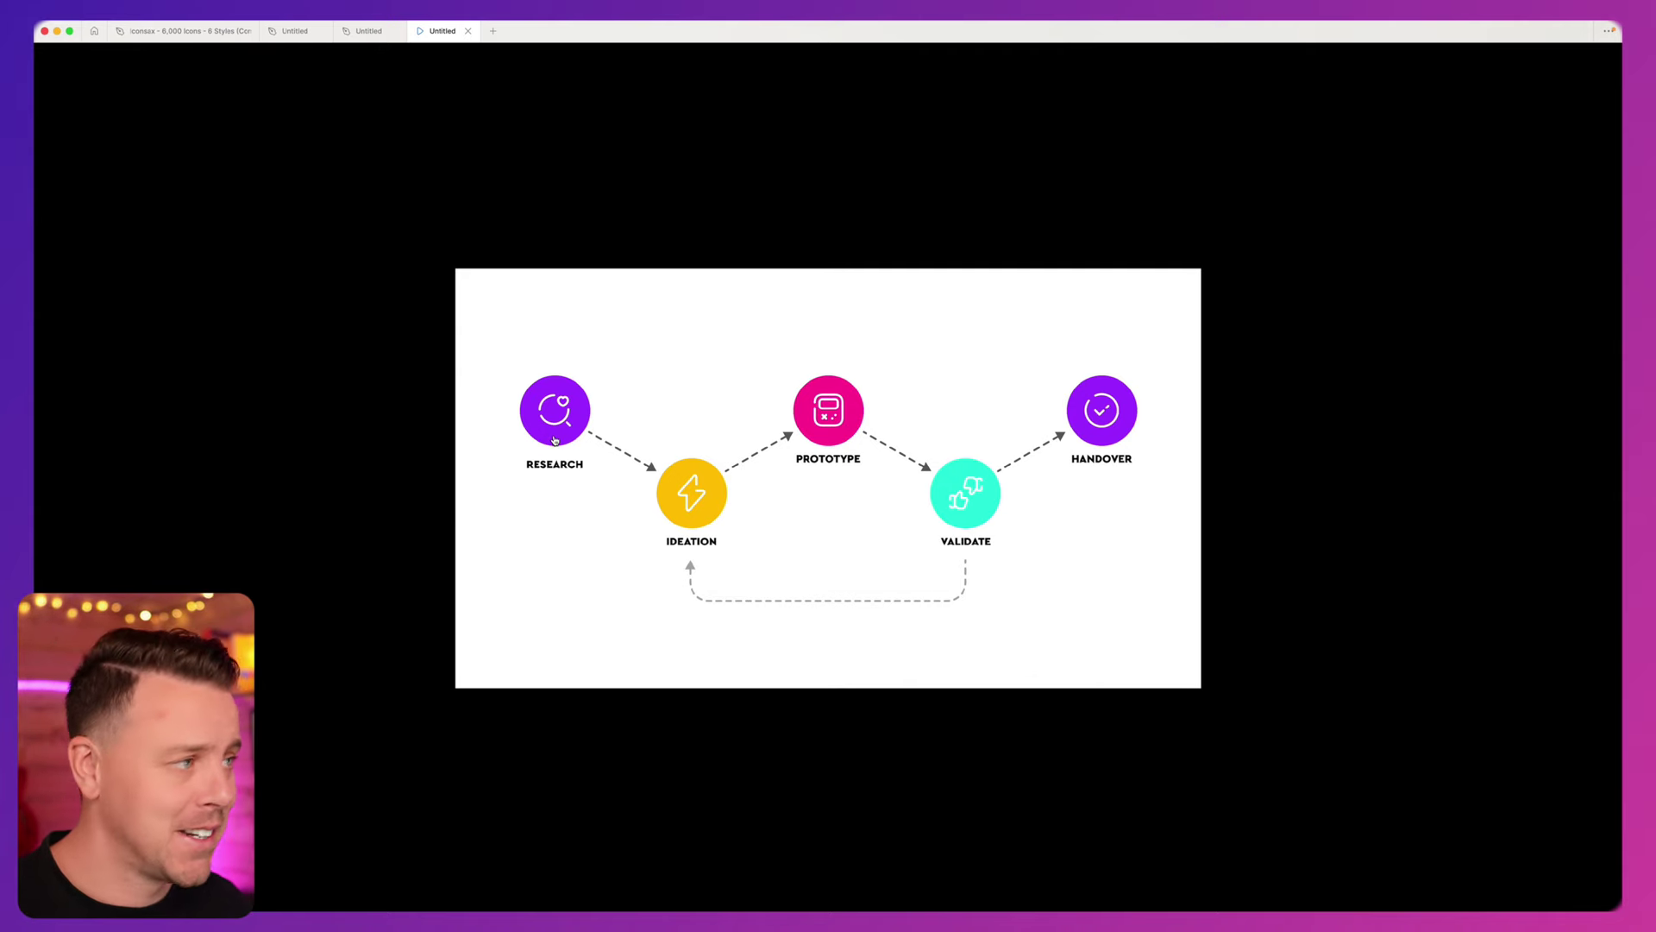
pyautogui.click(468, 30)
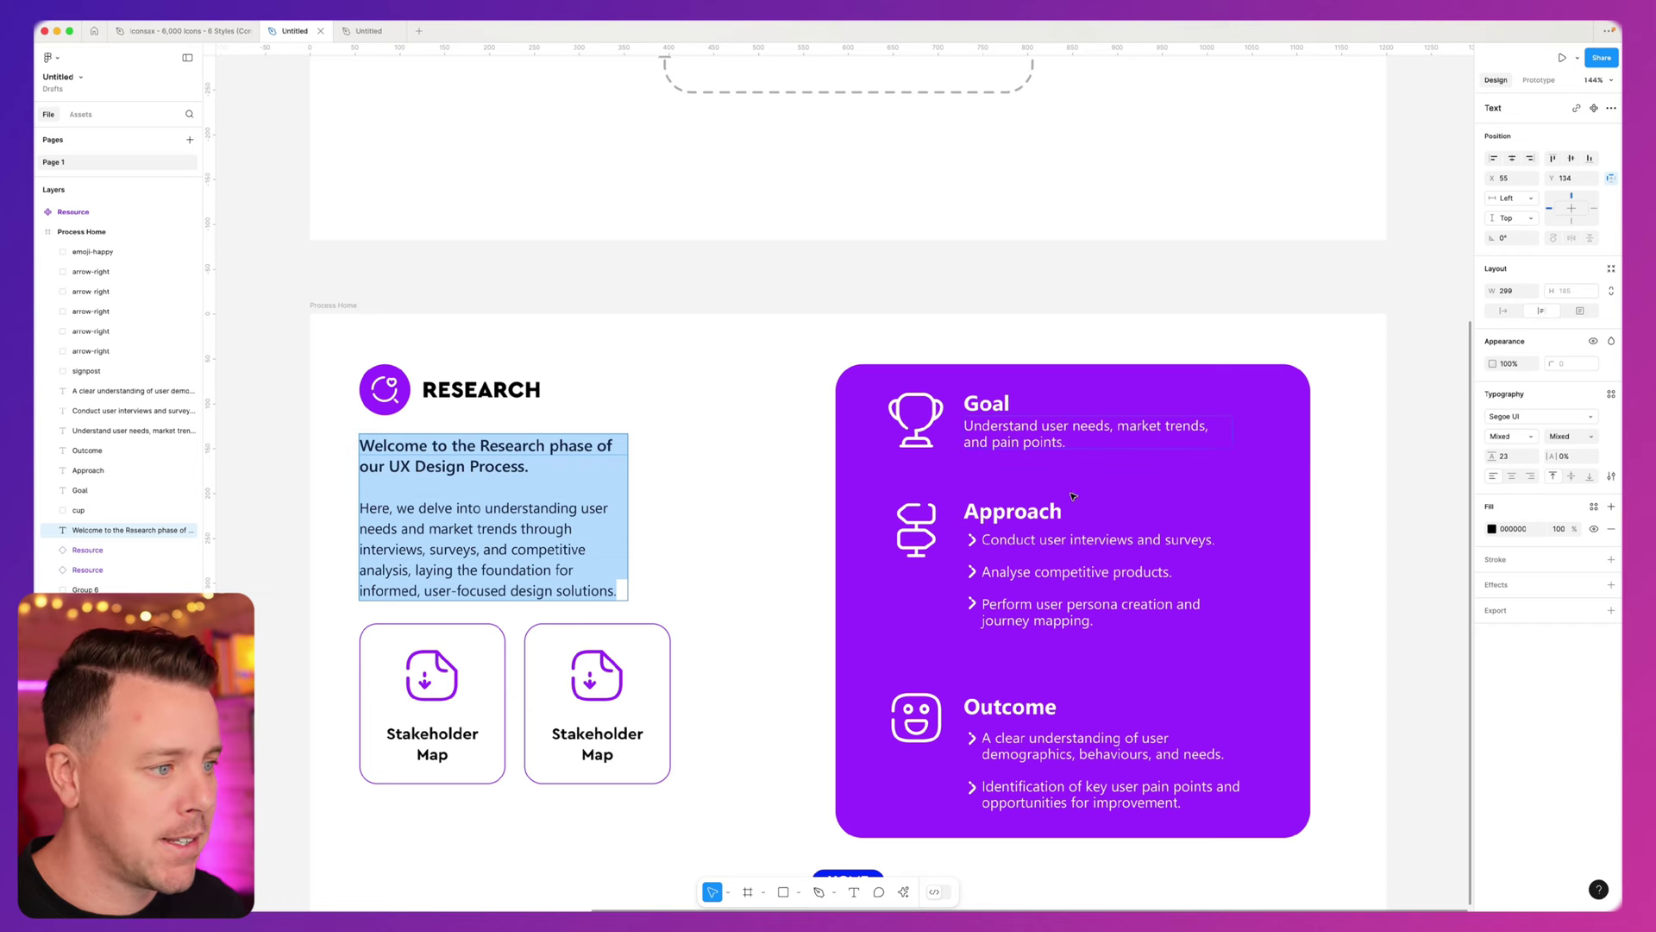
# - Copy the Goal, Approach and Outcome icons, headings, bullet arrows and texts from the reference file's purple panel
pyautogui.press('Escape')
pyautogui.click(917, 423)
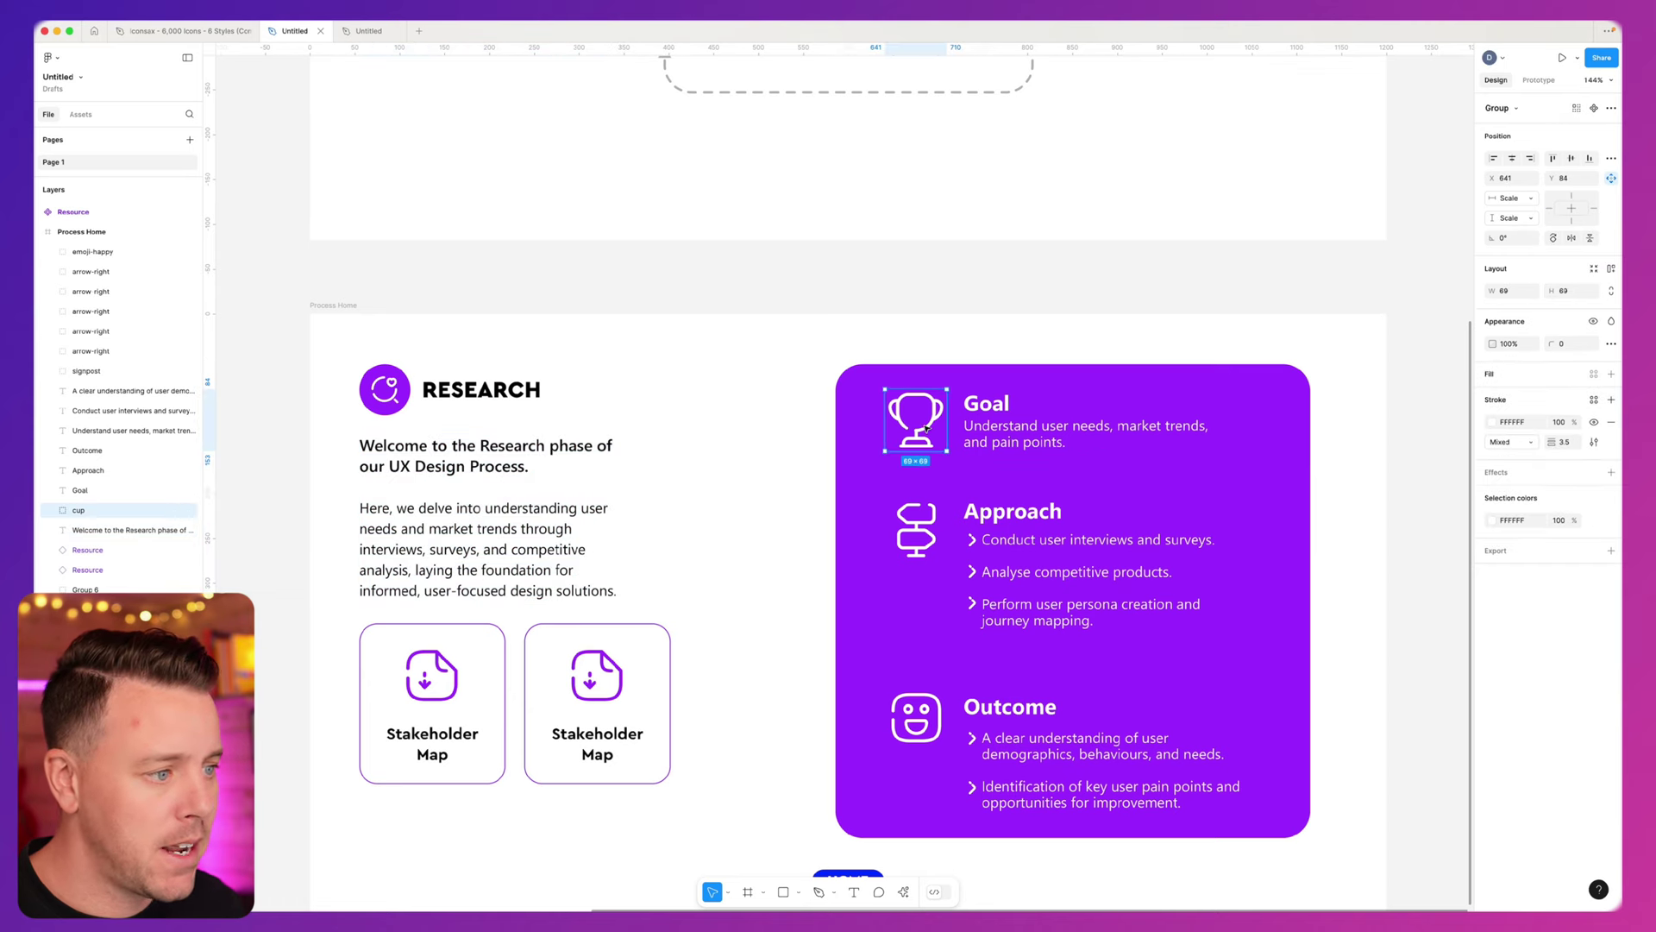
pyautogui.keyDown('shift'); pyautogui.click(999, 405); pyautogui.keyUp('shift')
pyautogui.keyDown('shift'); pyautogui.click(1003, 436); pyautogui.keyUp('shift')
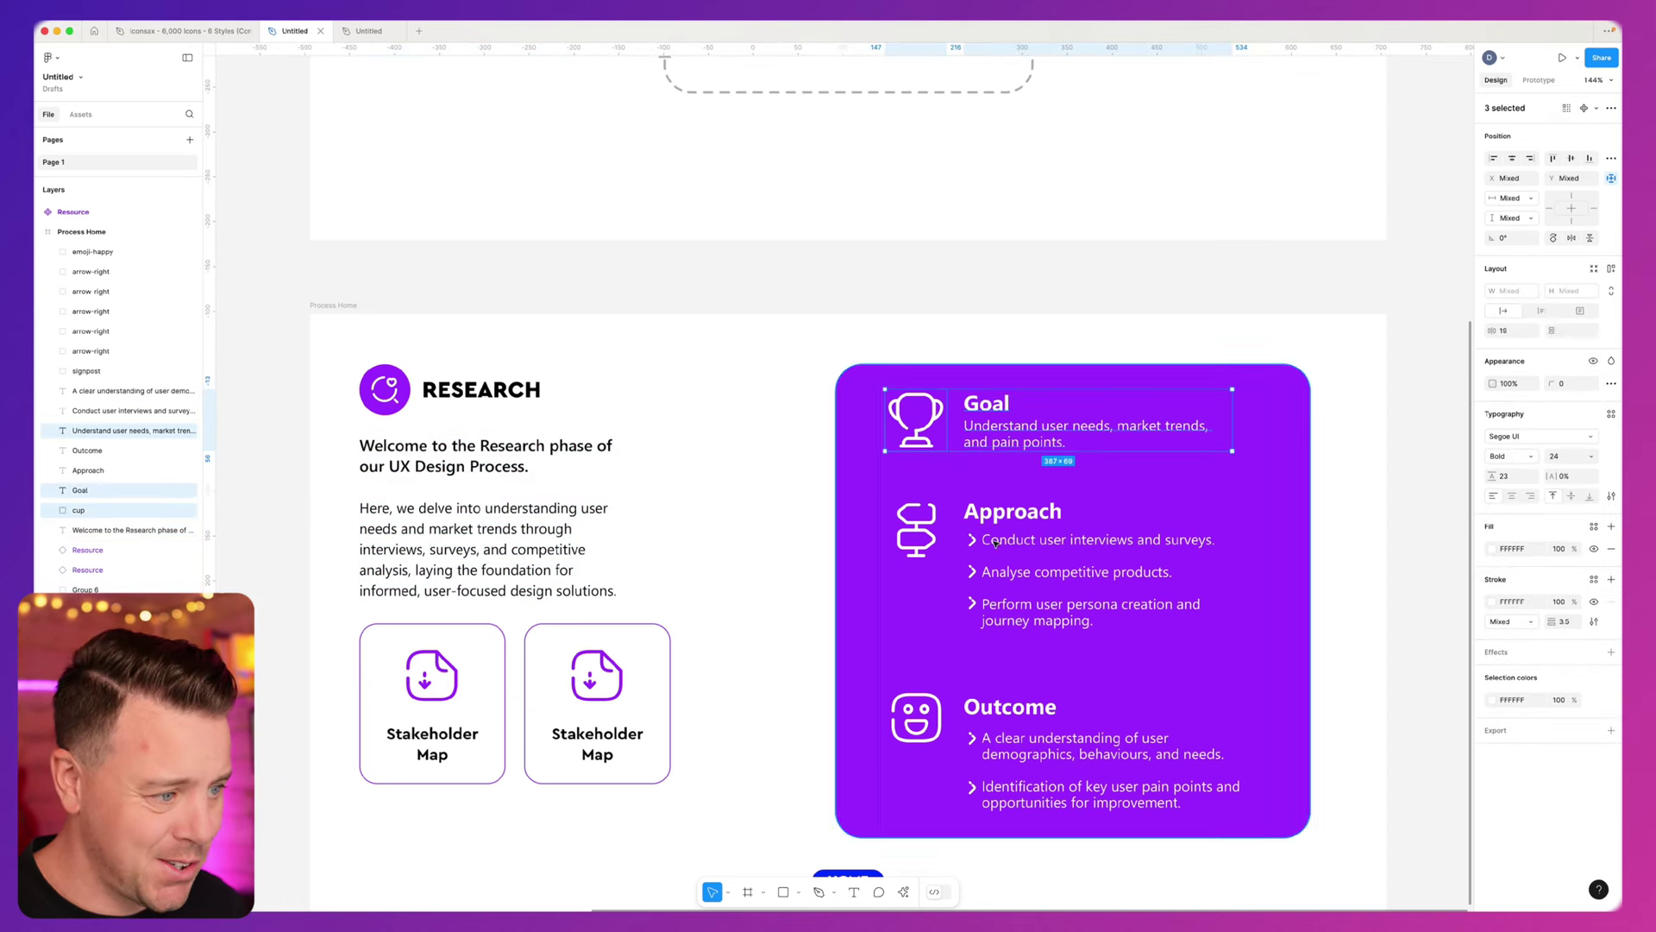
pyautogui.keyDown('shift'); pyautogui.click(1000, 511); pyautogui.keyUp('shift')
pyautogui.keyDown('shift'); pyautogui.click(929, 531); pyautogui.keyUp('shift')
pyautogui.keyDown('shift'); pyautogui.click(973, 540); pyautogui.keyUp('shift')
pyautogui.keyDown('shift'); pyautogui.click(1021, 539); pyautogui.keyUp('shift')
pyautogui.keyDown('shift'); pyautogui.click(973, 572); pyautogui.keyUp('shift')
pyautogui.keyDown('shift'); pyautogui.click(973, 603); pyautogui.keyUp('shift')
pyautogui.keyDown('shift'); pyautogui.click(928, 723); pyautogui.keyUp('shift')
pyautogui.keyDown('shift'); pyautogui.click(1009, 708); pyautogui.keyUp('shift')
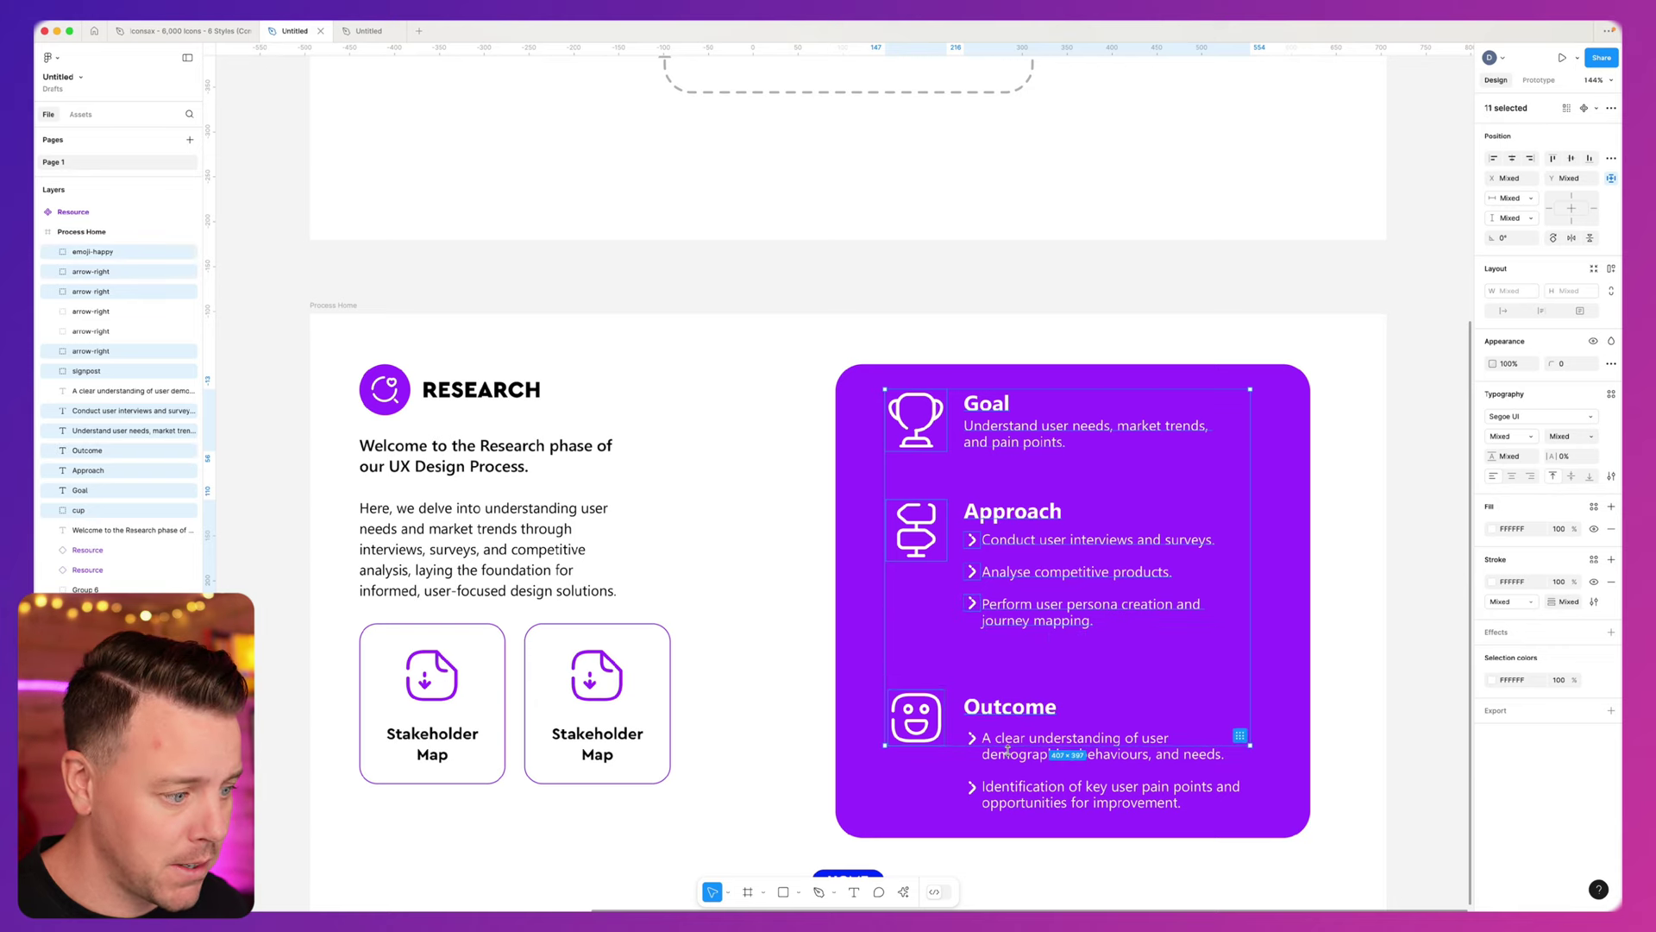
pyautogui.keyDown('shift'); pyautogui.click(1078, 739); pyautogui.keyUp('shift')
pyautogui.keyDown('shift'); pyautogui.click(973, 738); pyautogui.keyUp('shift')
pyautogui.keyDown('shift'); pyautogui.click(972, 787); pyautogui.keyUp('shift')
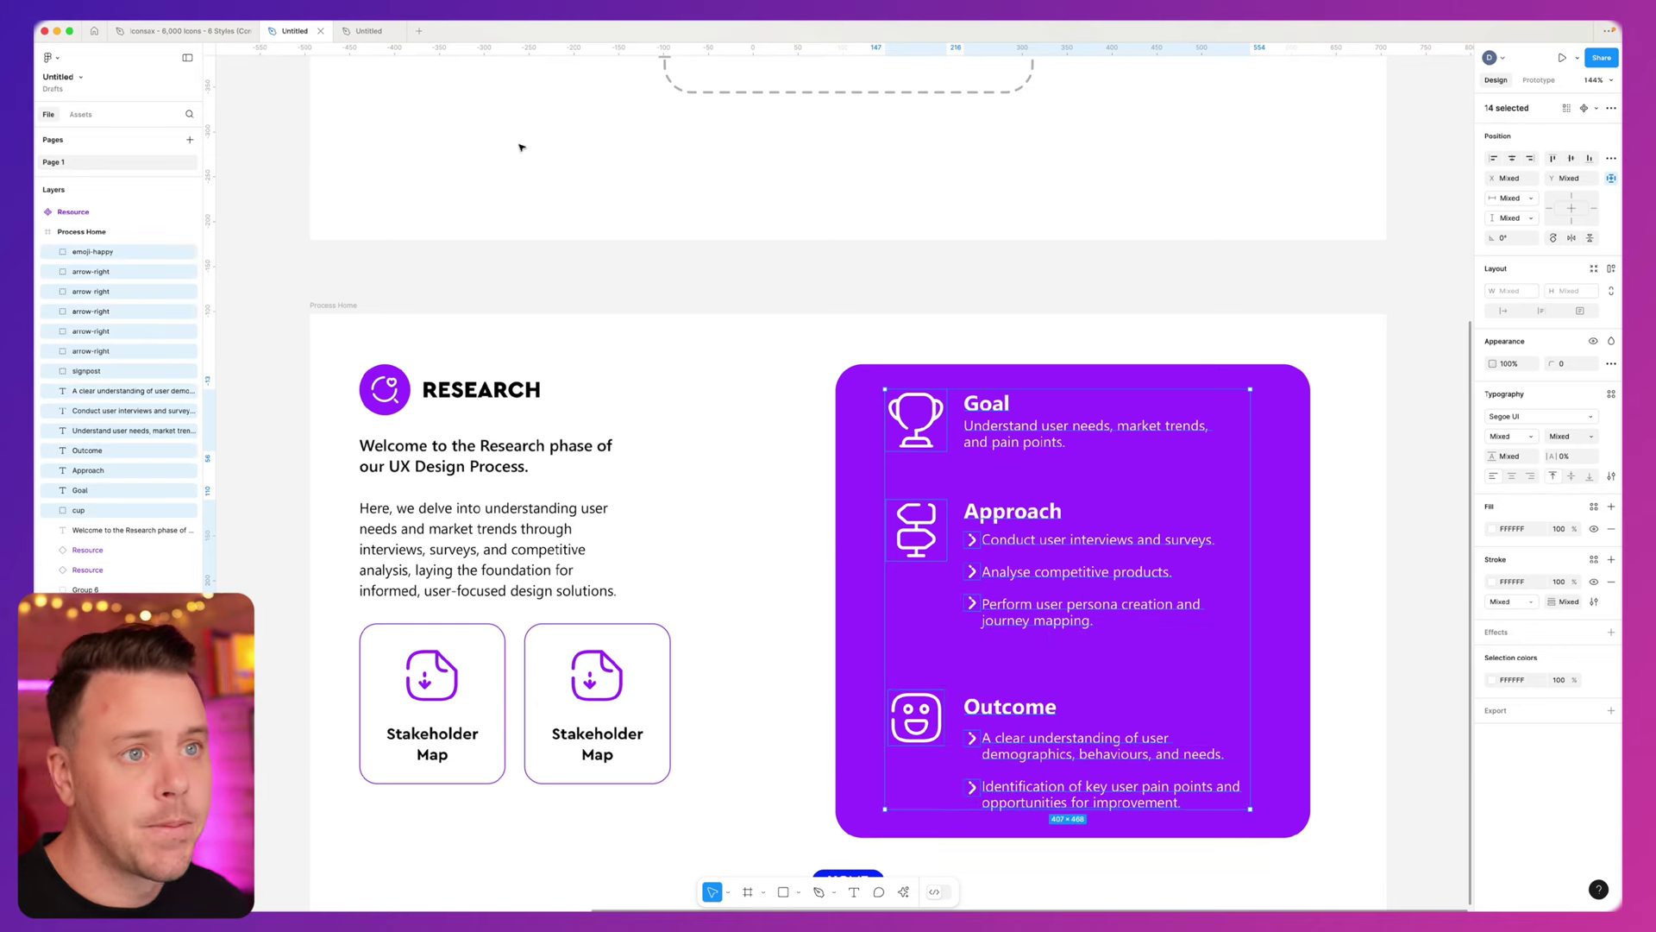
# - Paste the copied content into the working file and place it on the purple panel of the Research frame
pyautogui.click(380, 32)
pyautogui.hotkey('ctrl', 'v')
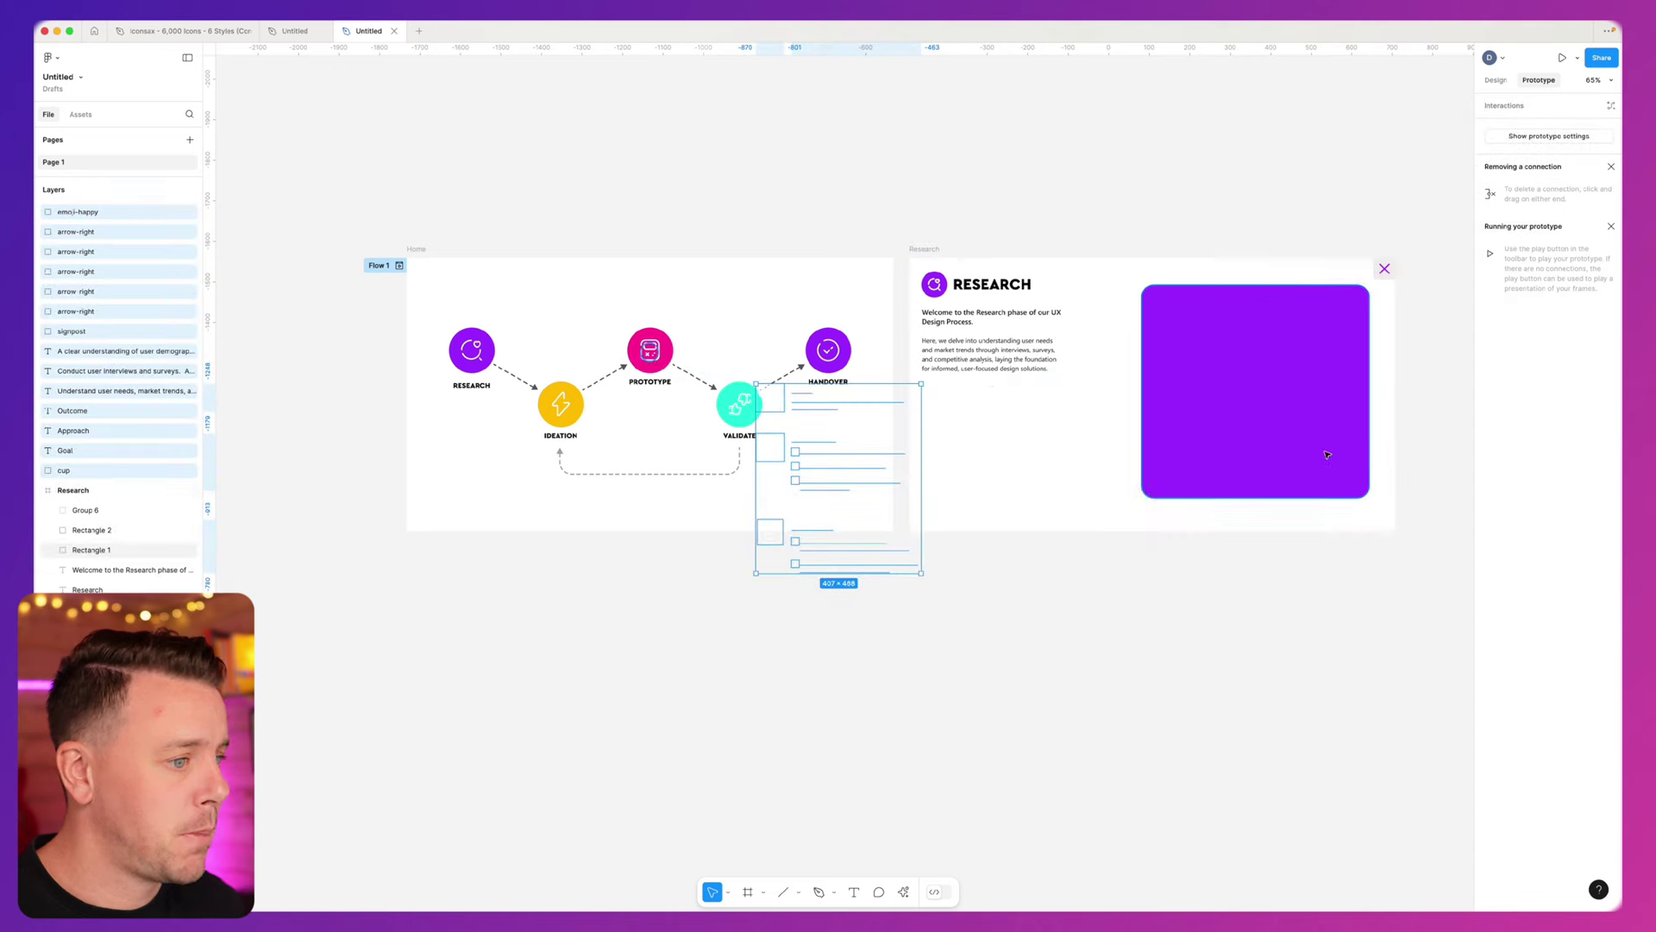
pyautogui.moveTo(775, 452); pyautogui.dragTo(1196, 363)
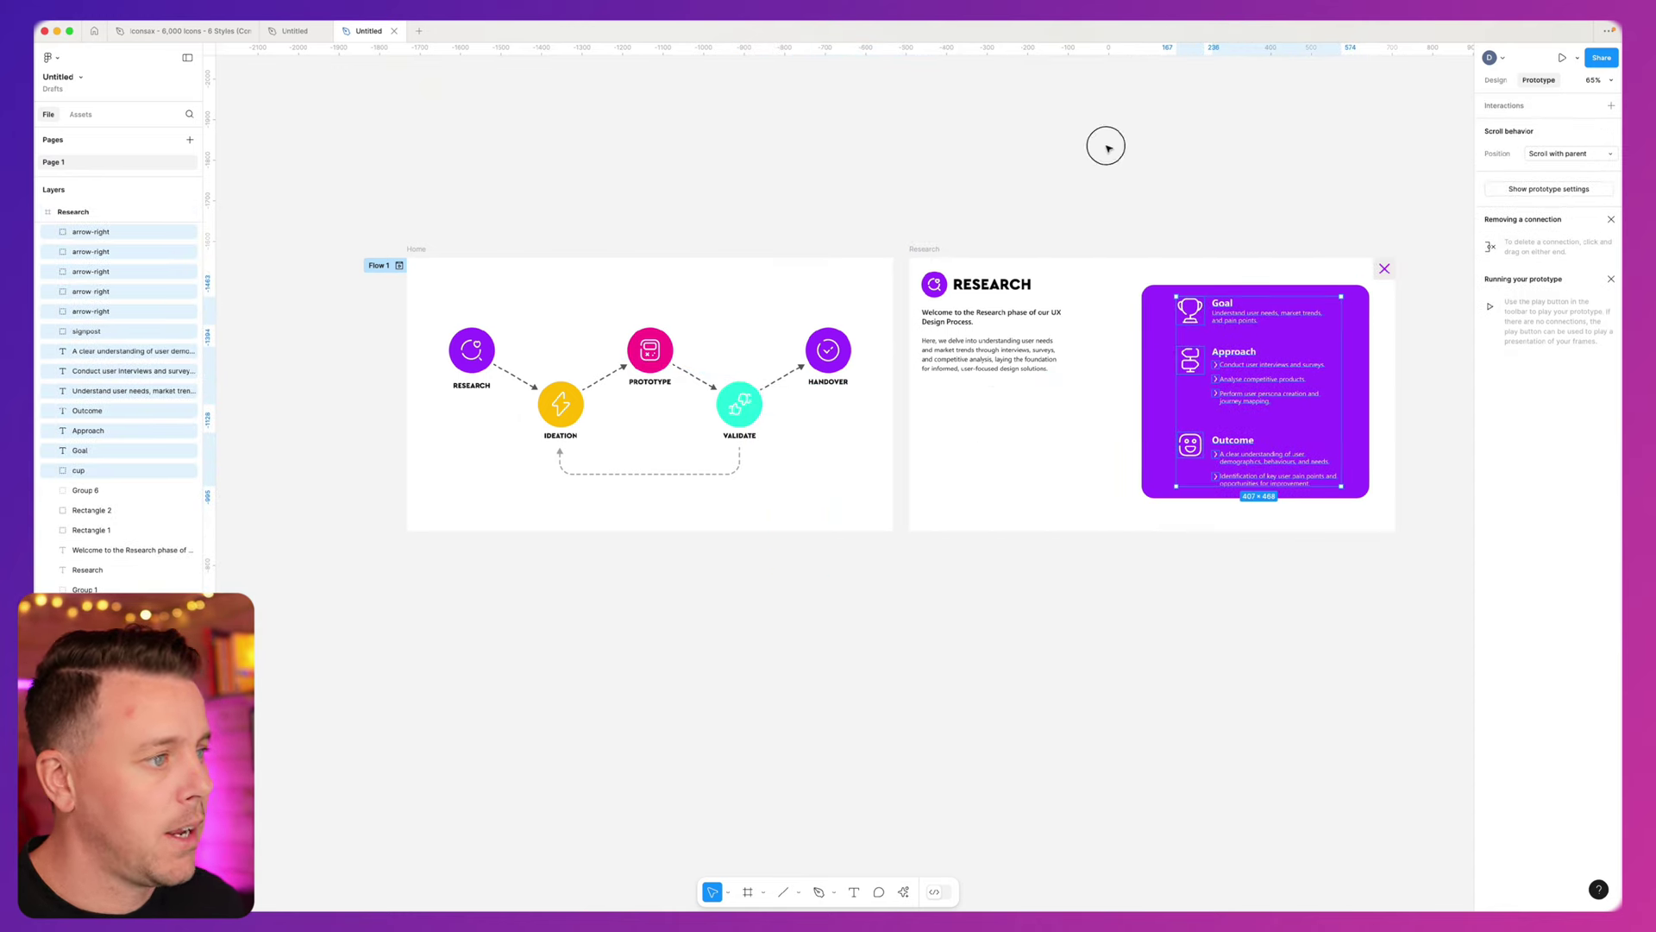
pyautogui.click(1118, 194)
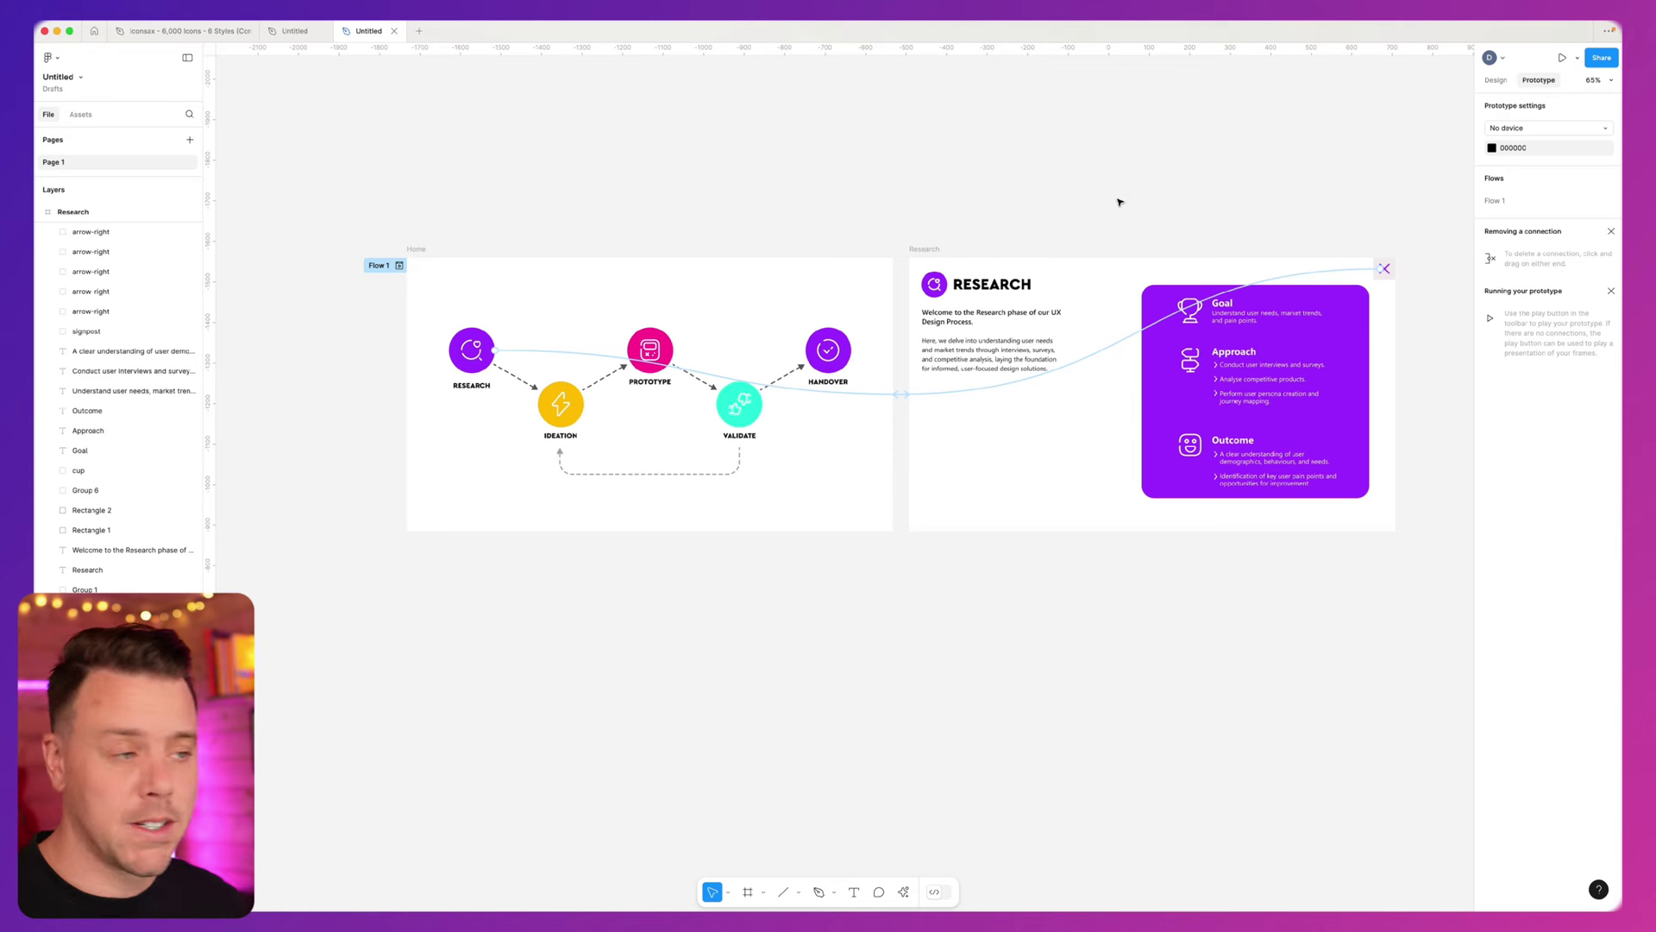
# - Select the whole Research frame and show its design properties instead of the prototype settings
pyautogui.click(923, 249)
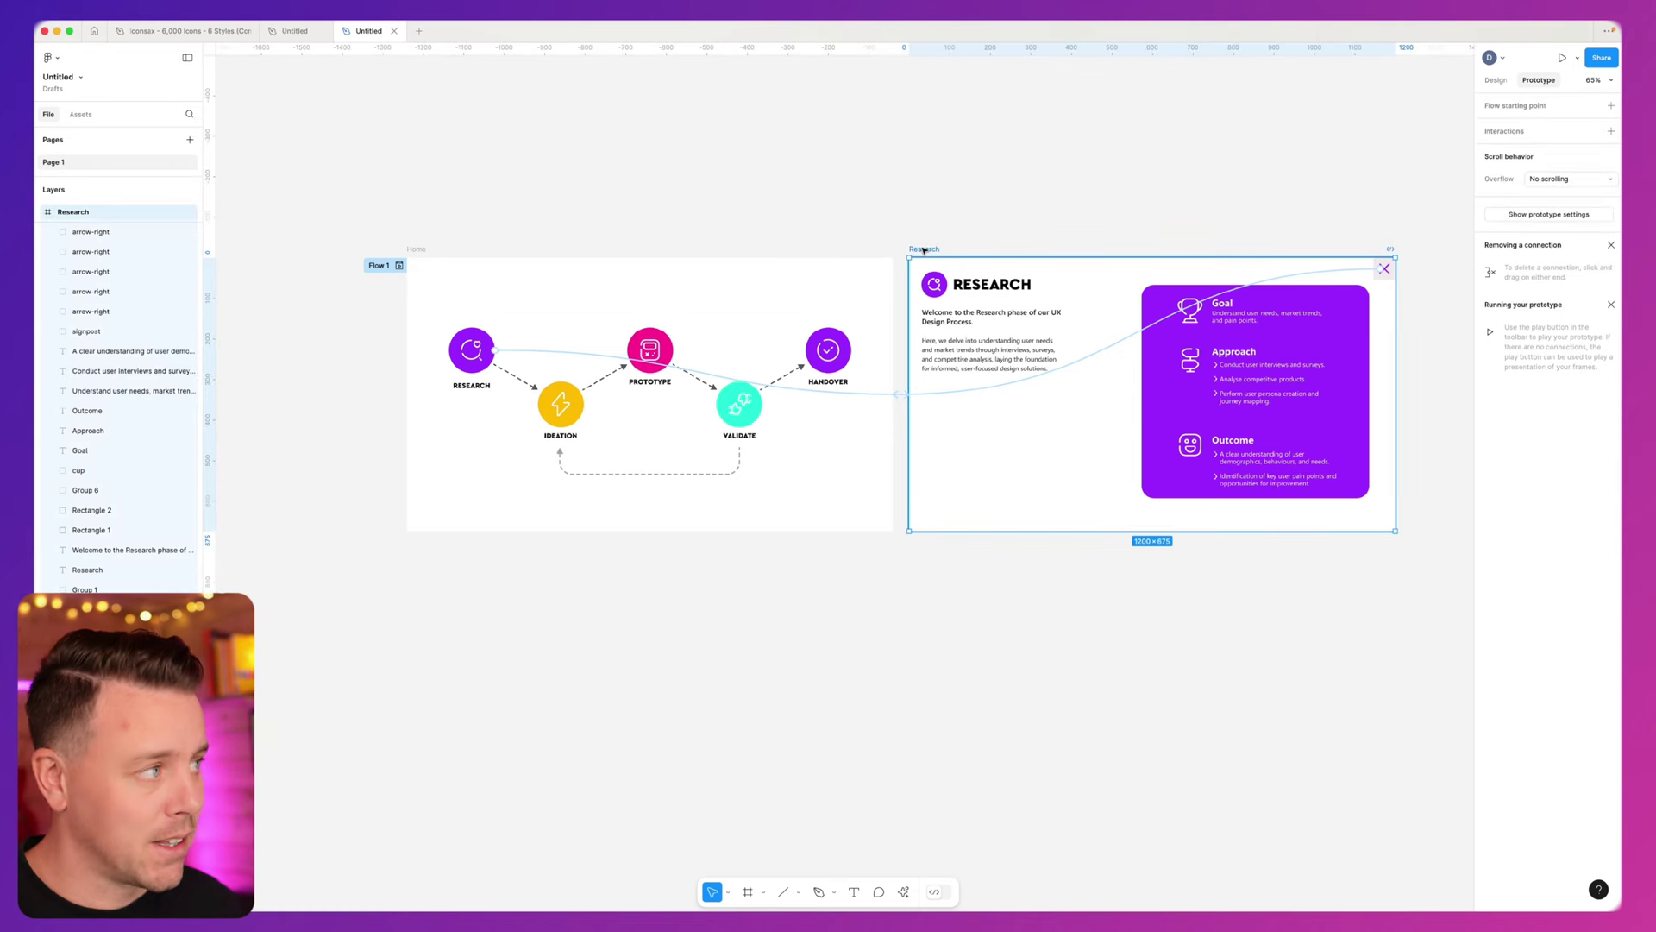
pyautogui.click(1489, 81)
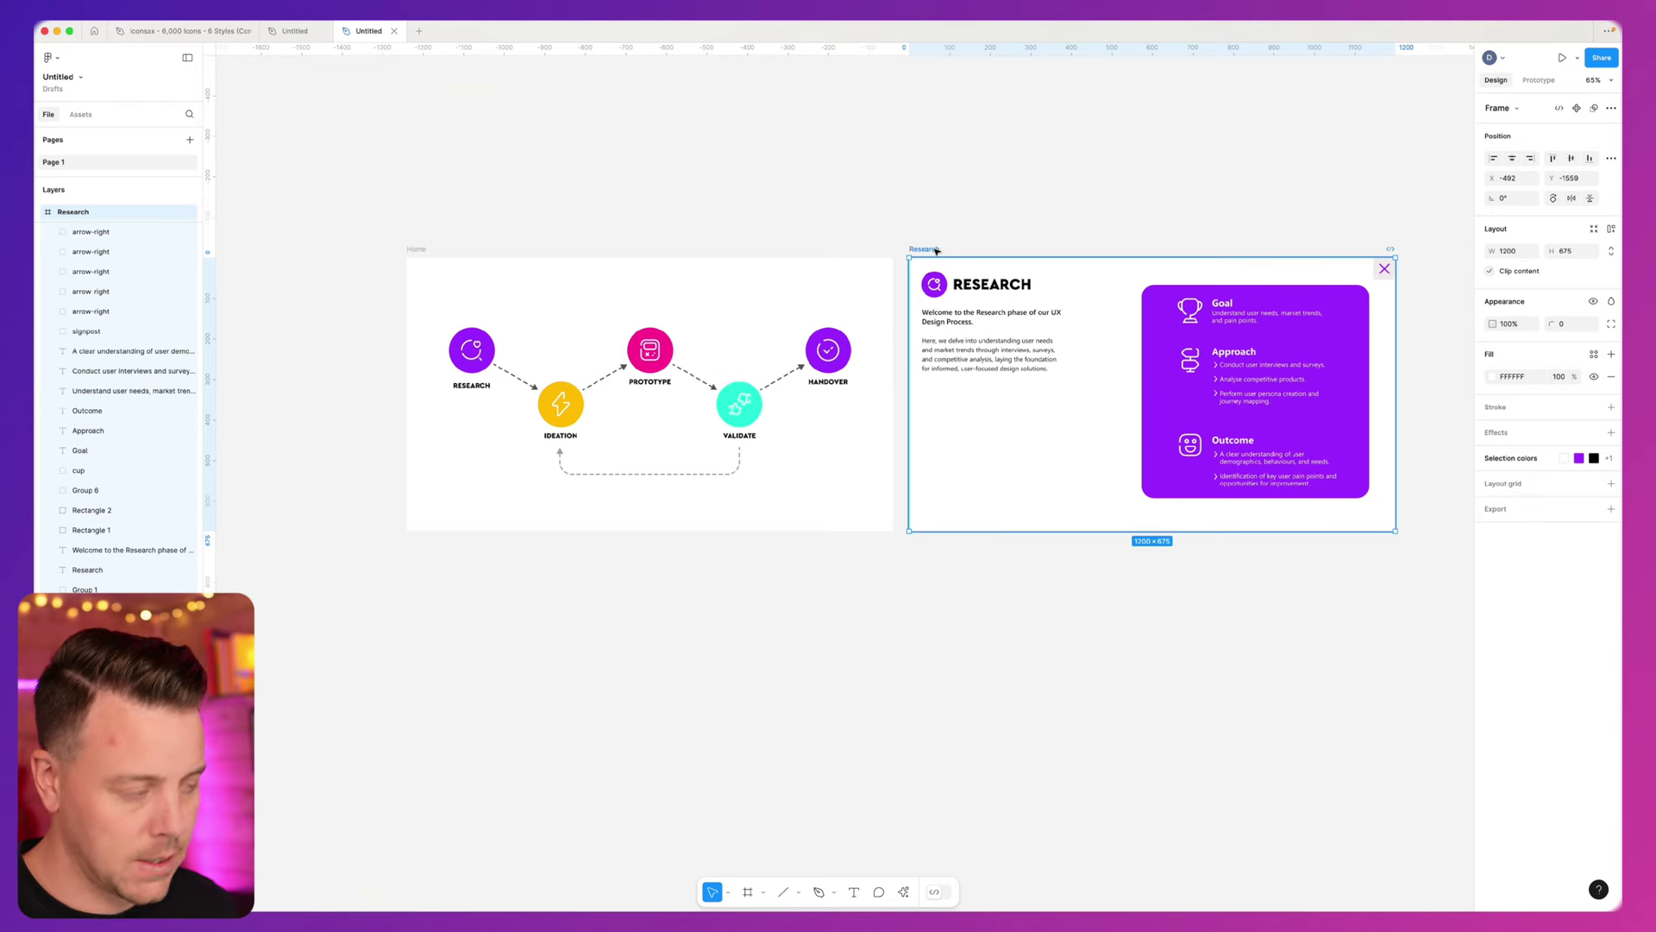
# - Duplicate the Research frame beside the original
pyautogui.hotkey('ctrl', 'd')
pyautogui.hscroll(-5, 1148, 178)
pyautogui.click(1148, 178)
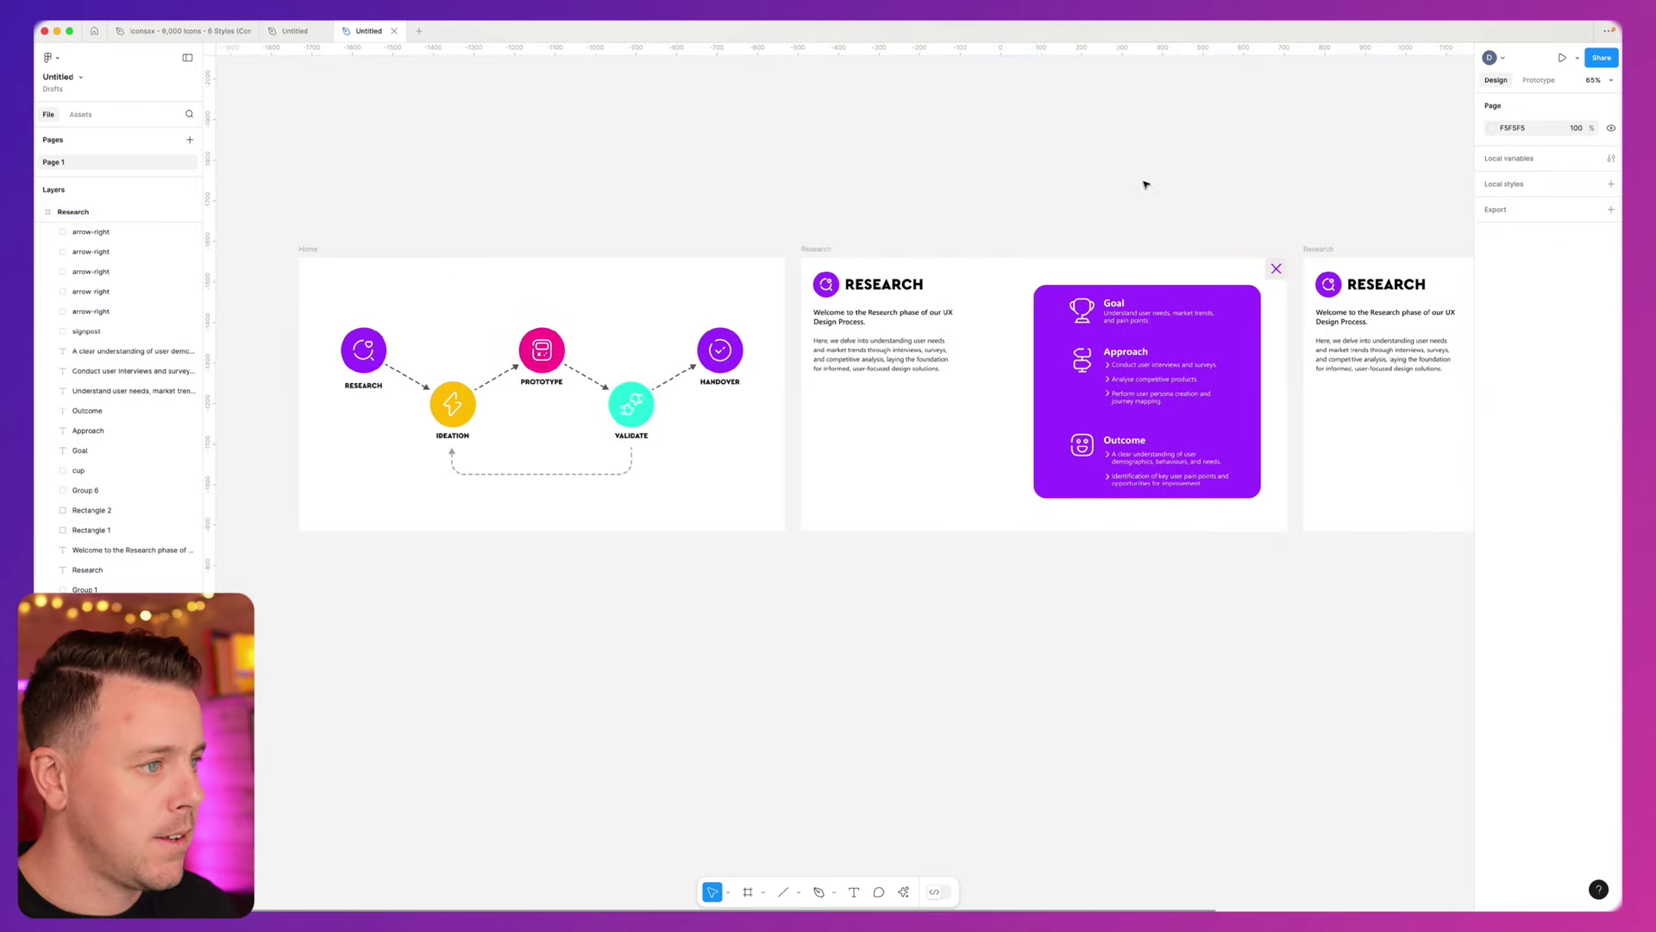
# - Examine the prototype connections on the original Research frame and on its duplicate
pyautogui.click(847, 245)
pyautogui.click(1539, 81)
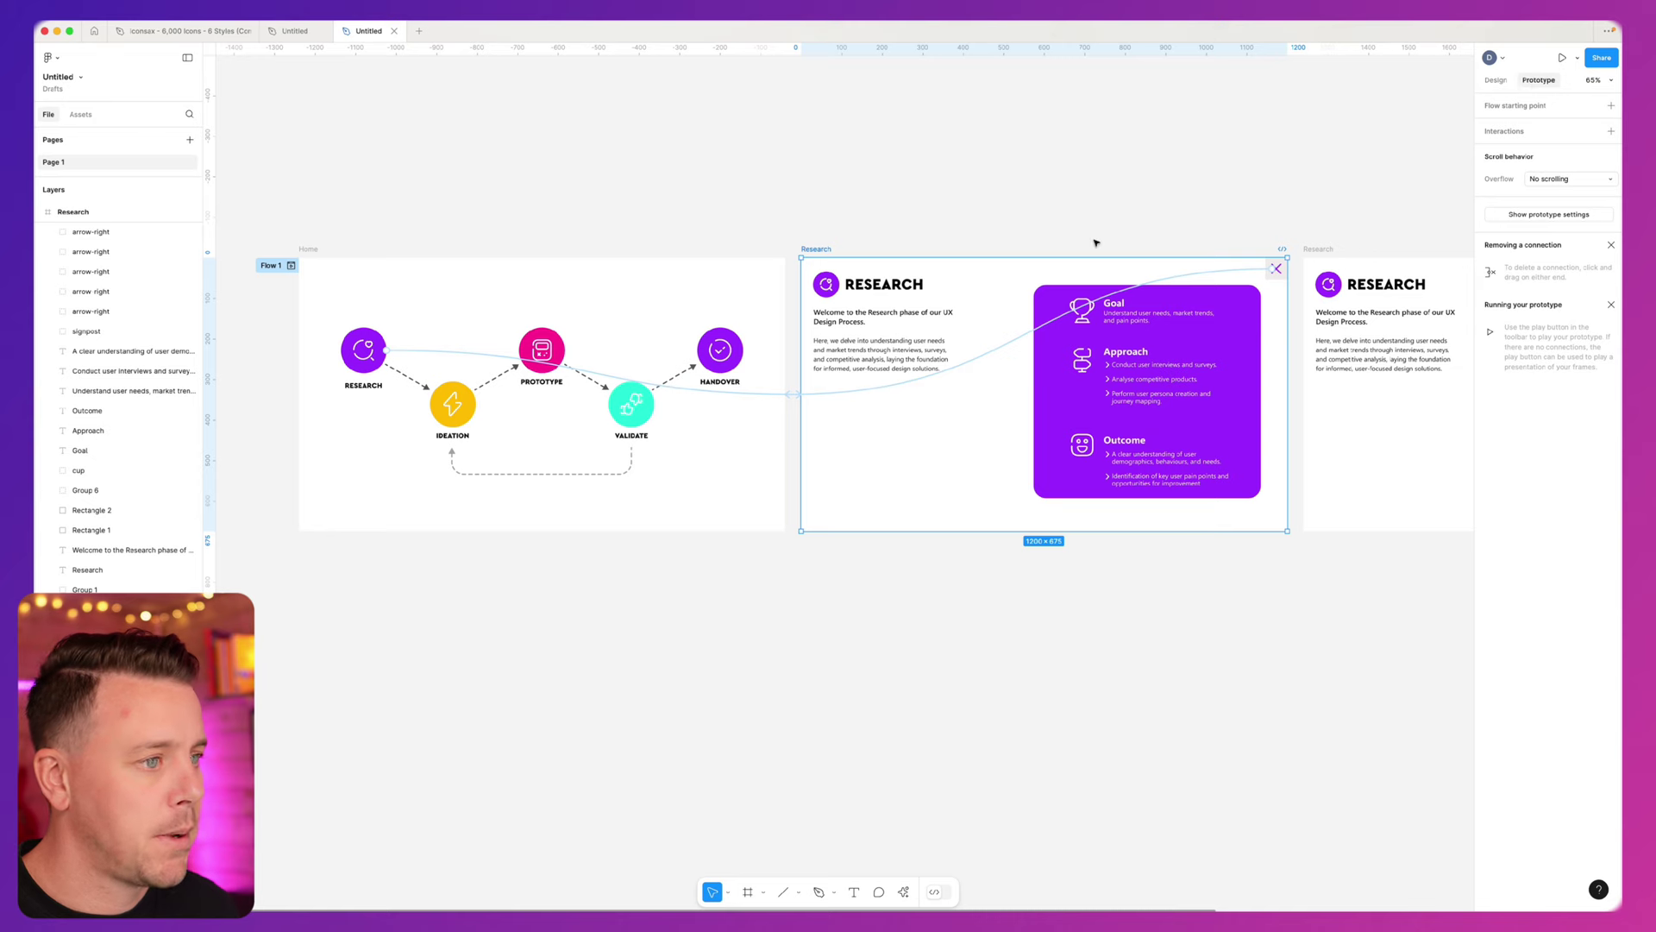
pyautogui.click(1316, 249)
pyautogui.hscroll(5, 1296, 276)
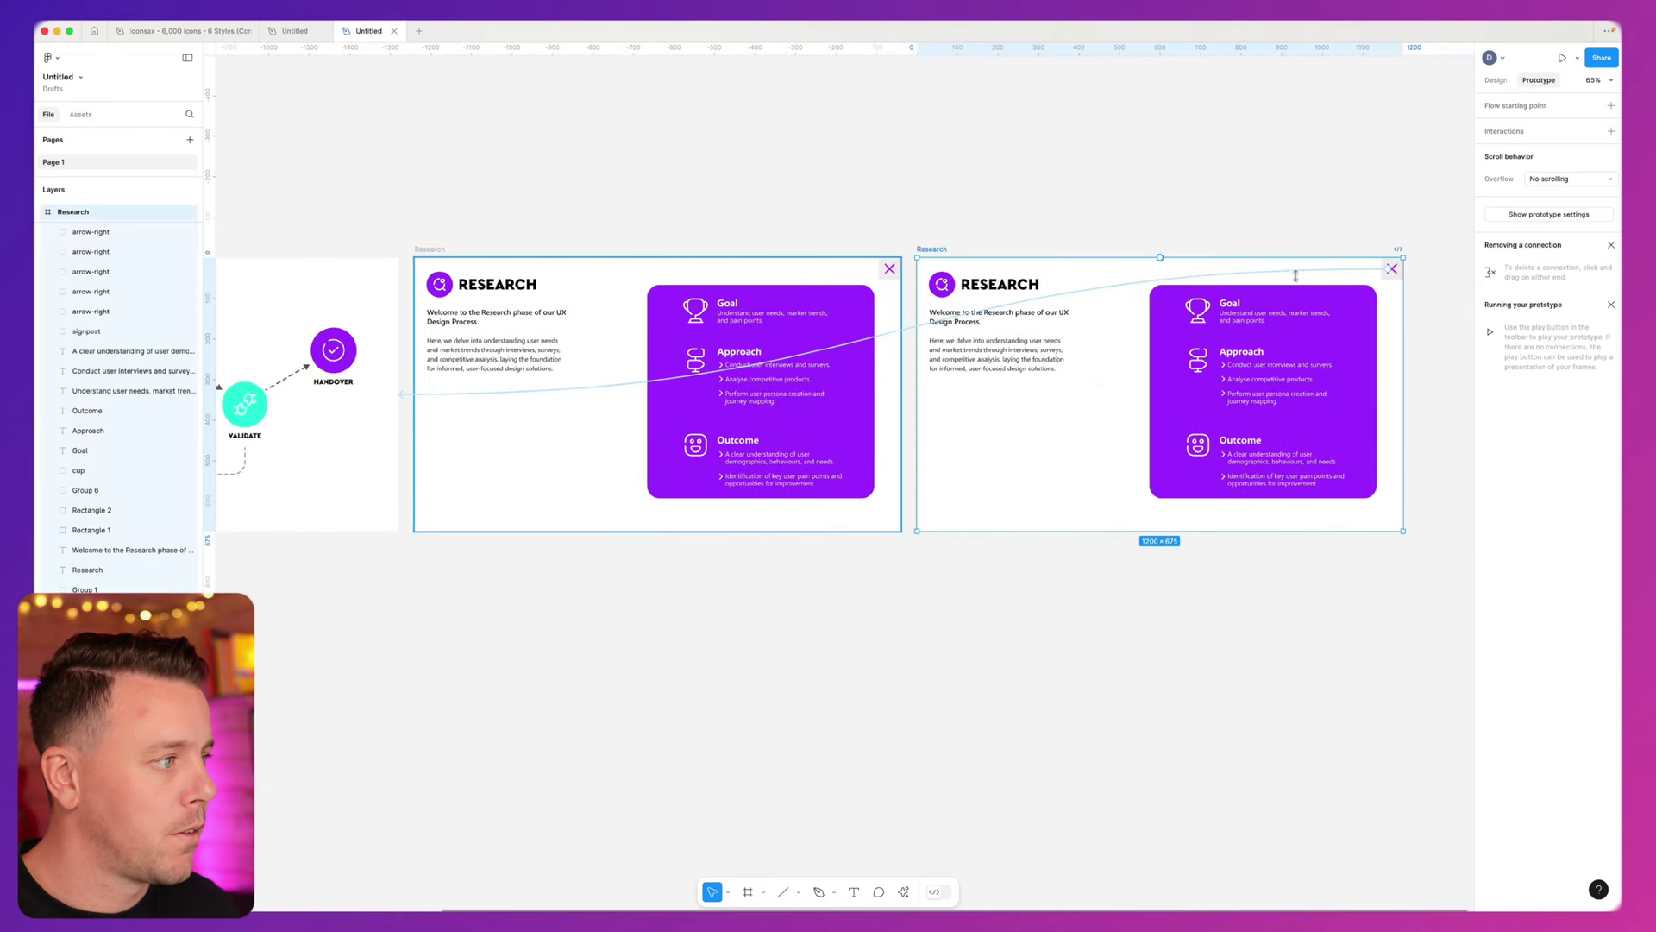
pyautogui.hscroll(-5, 943, 220)
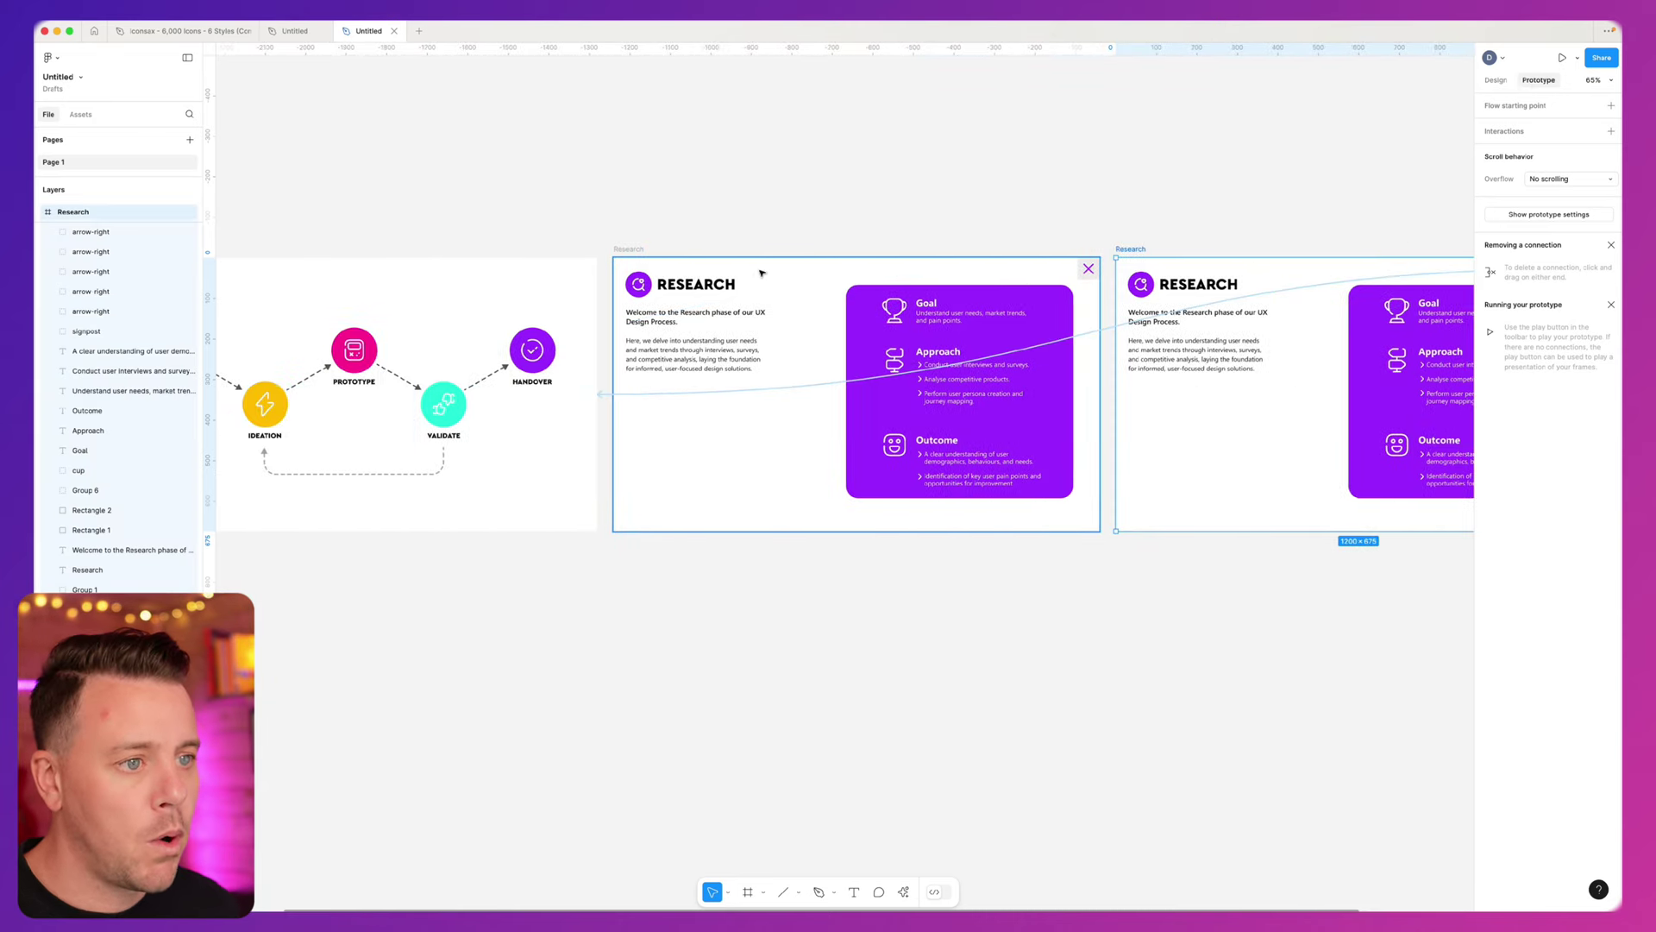
pyautogui.click(928, 199)
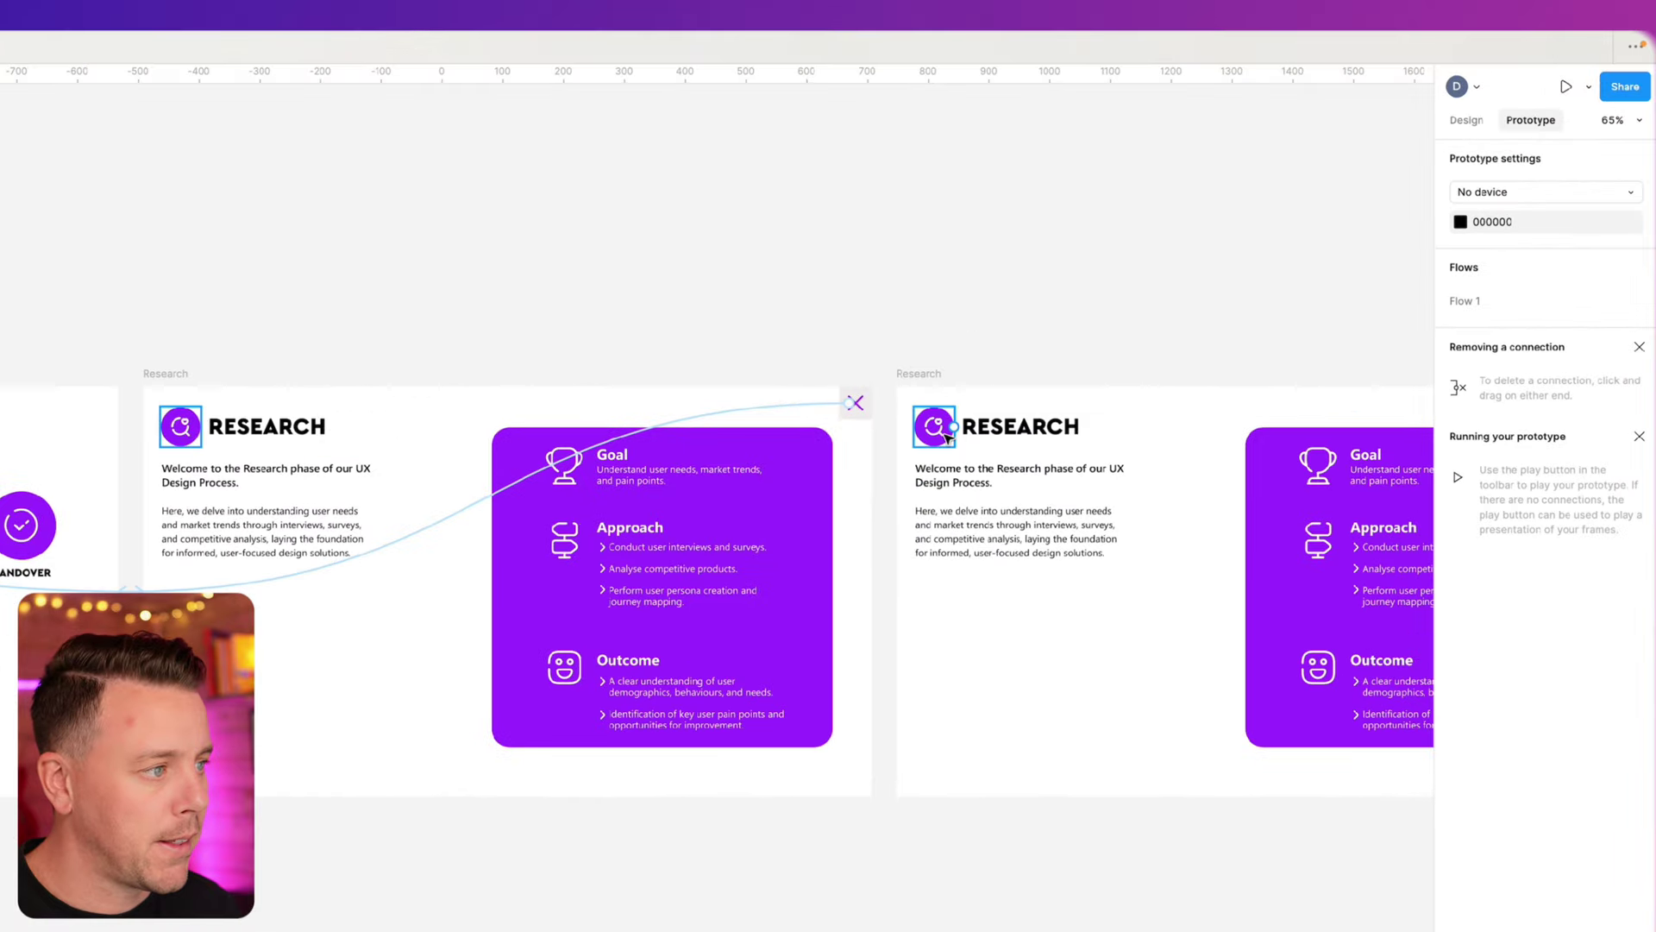
# - Replace the Research icon in the duplicated frame with a copy of the yellow Ideation icon from the Home frame
pyautogui.click(949, 436)
pyautogui.hscroll(-2, 949, 438)
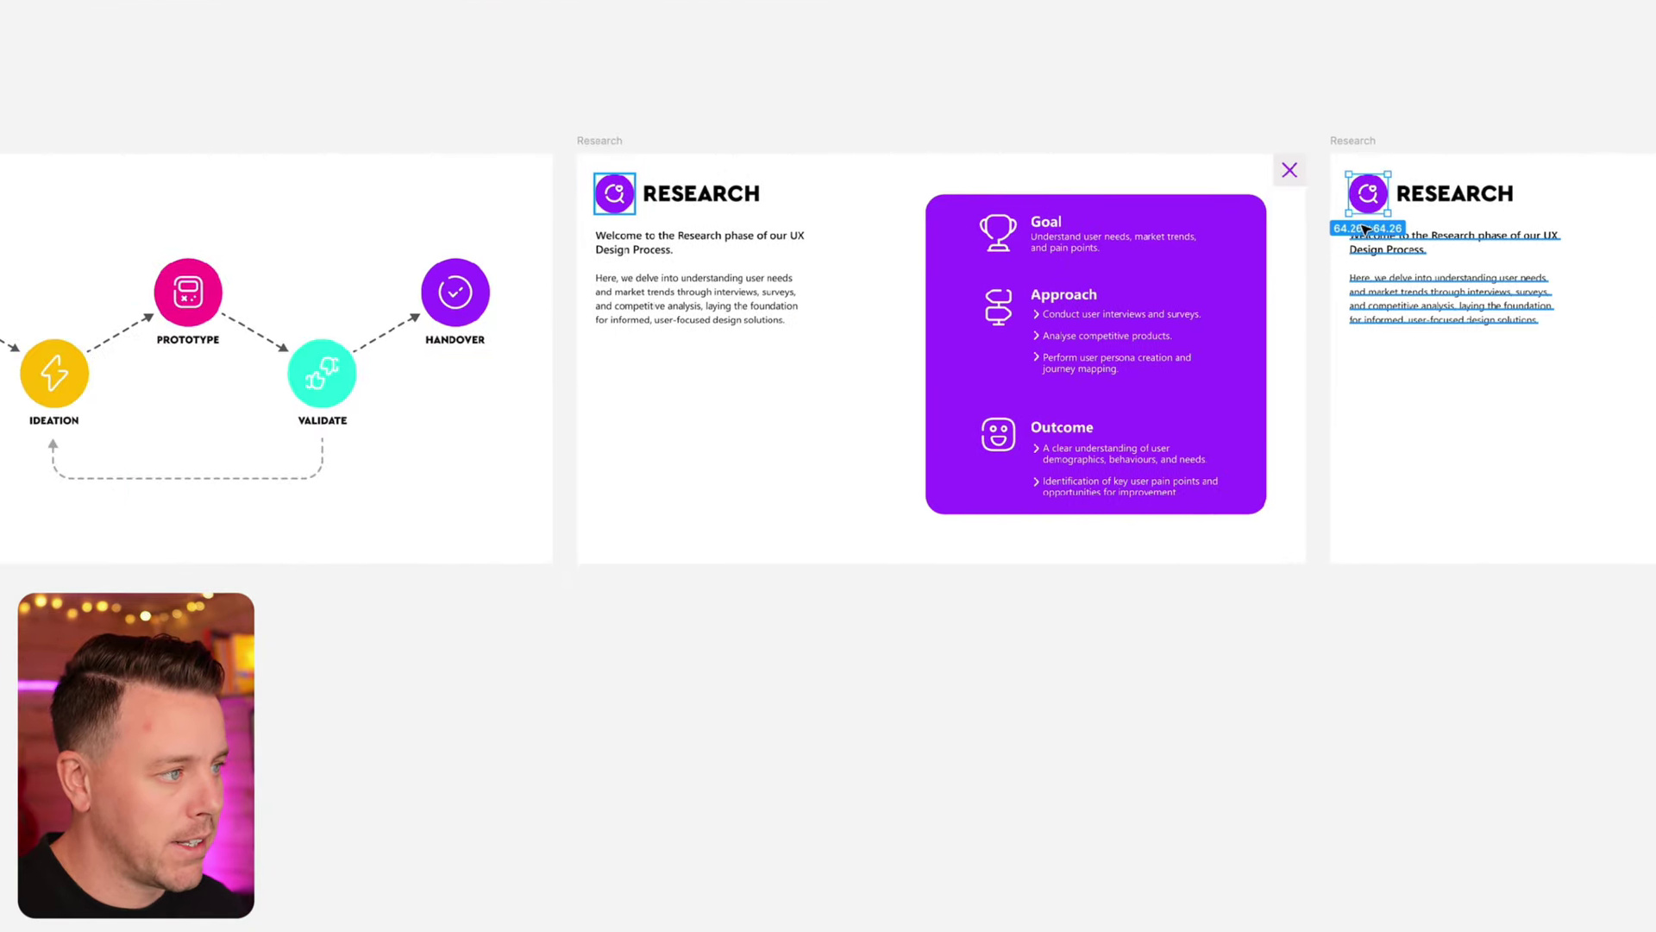
pyautogui.moveTo(1289, 170); pyautogui.dragTo(95, 403)
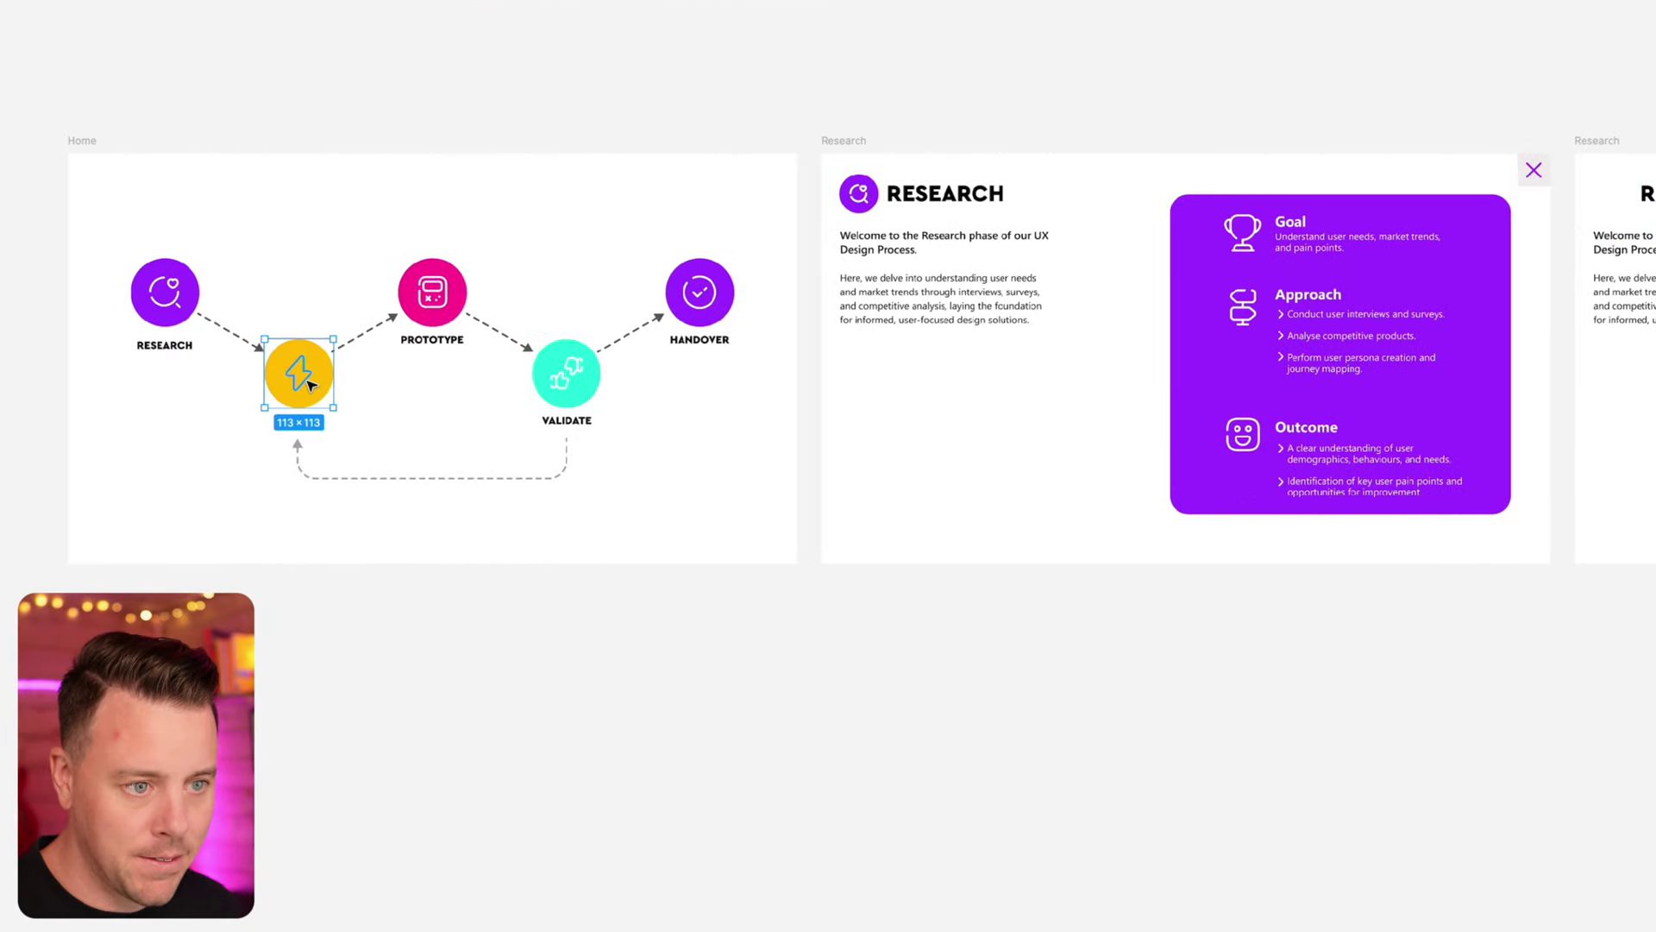
pyautogui.hscroll(8, 954, 359)
pyautogui.click(910, 144)
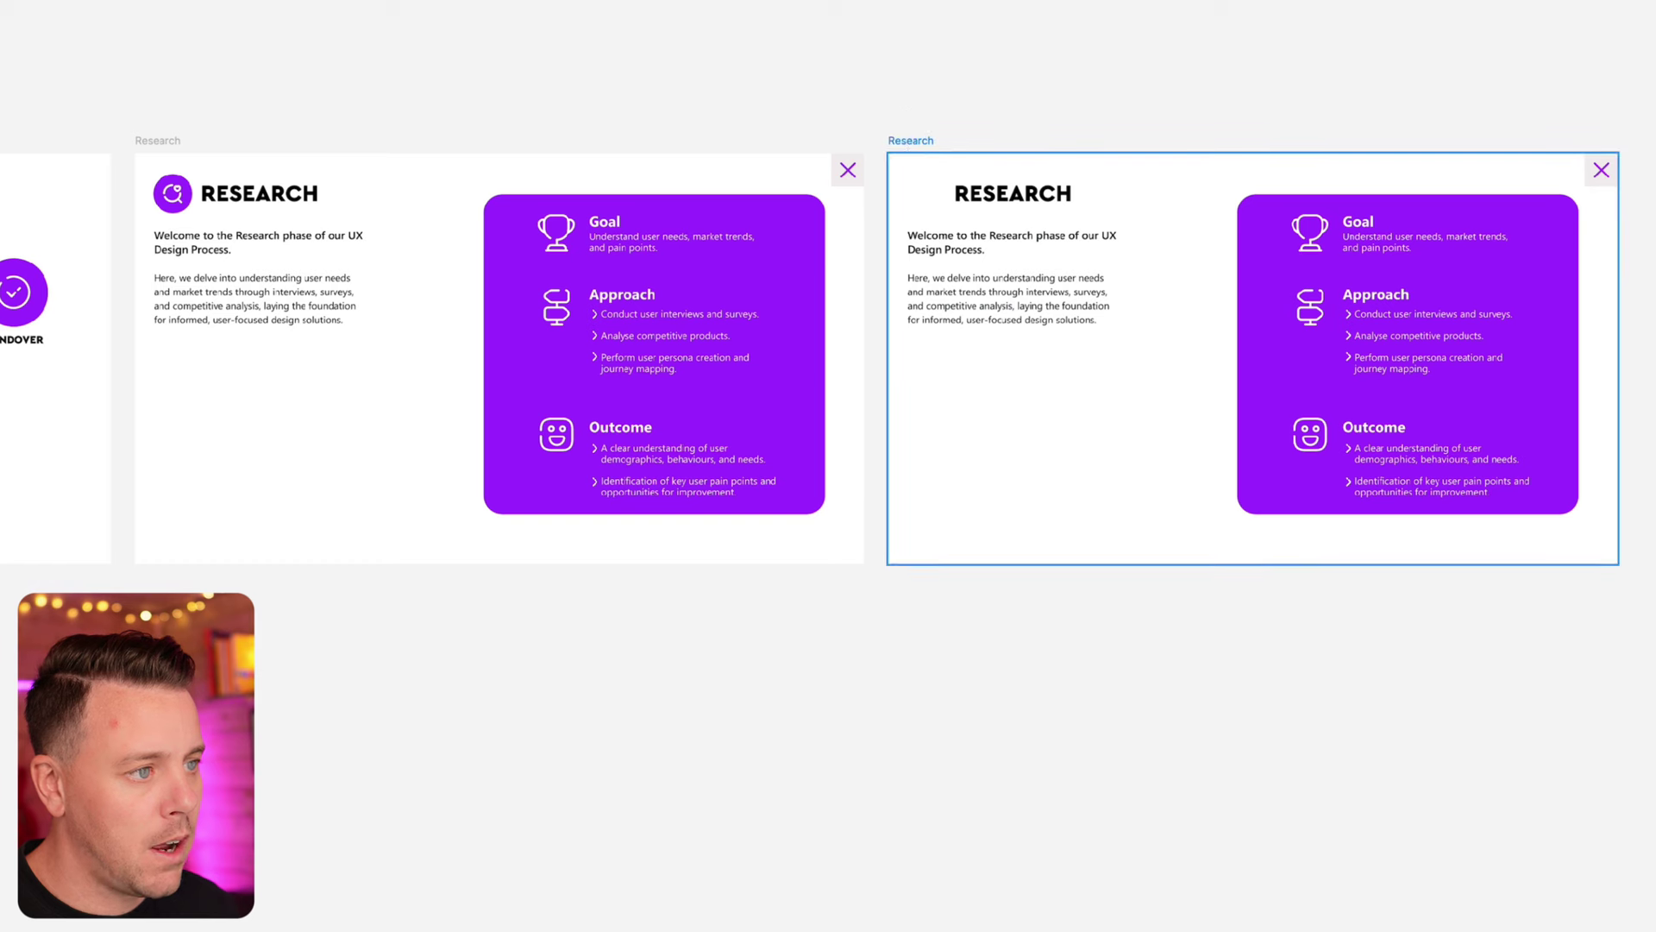
pyautogui.hotkey('ctrl', 'v')
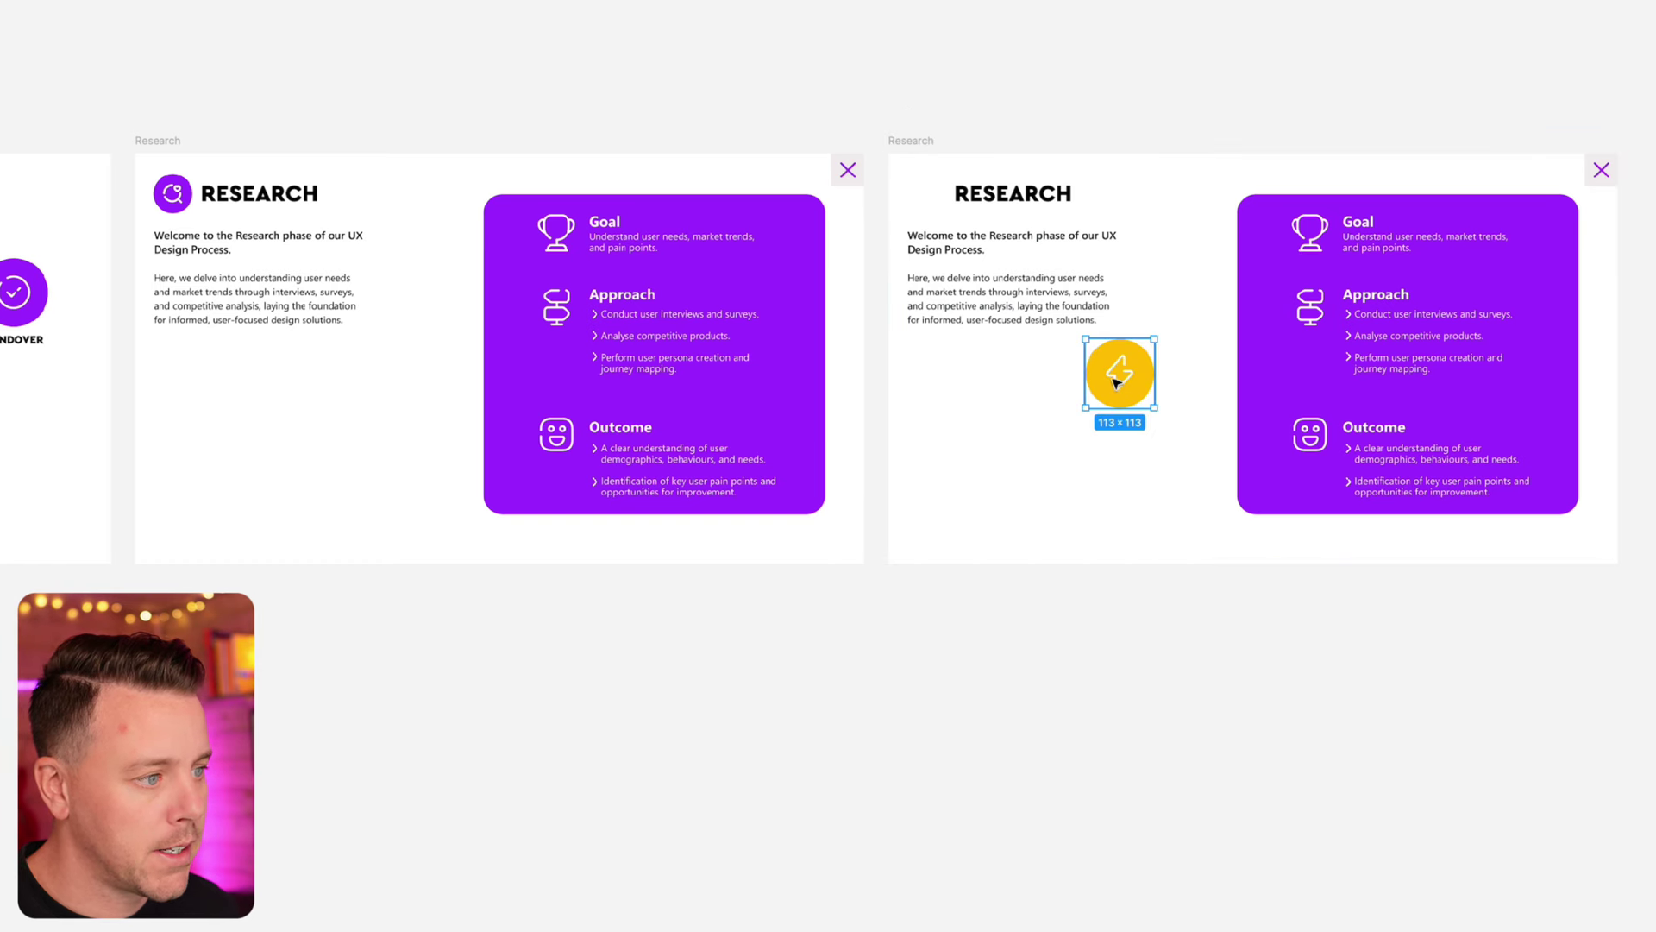
pyautogui.moveTo(1125, 348); pyautogui.dragTo(1060, 377)
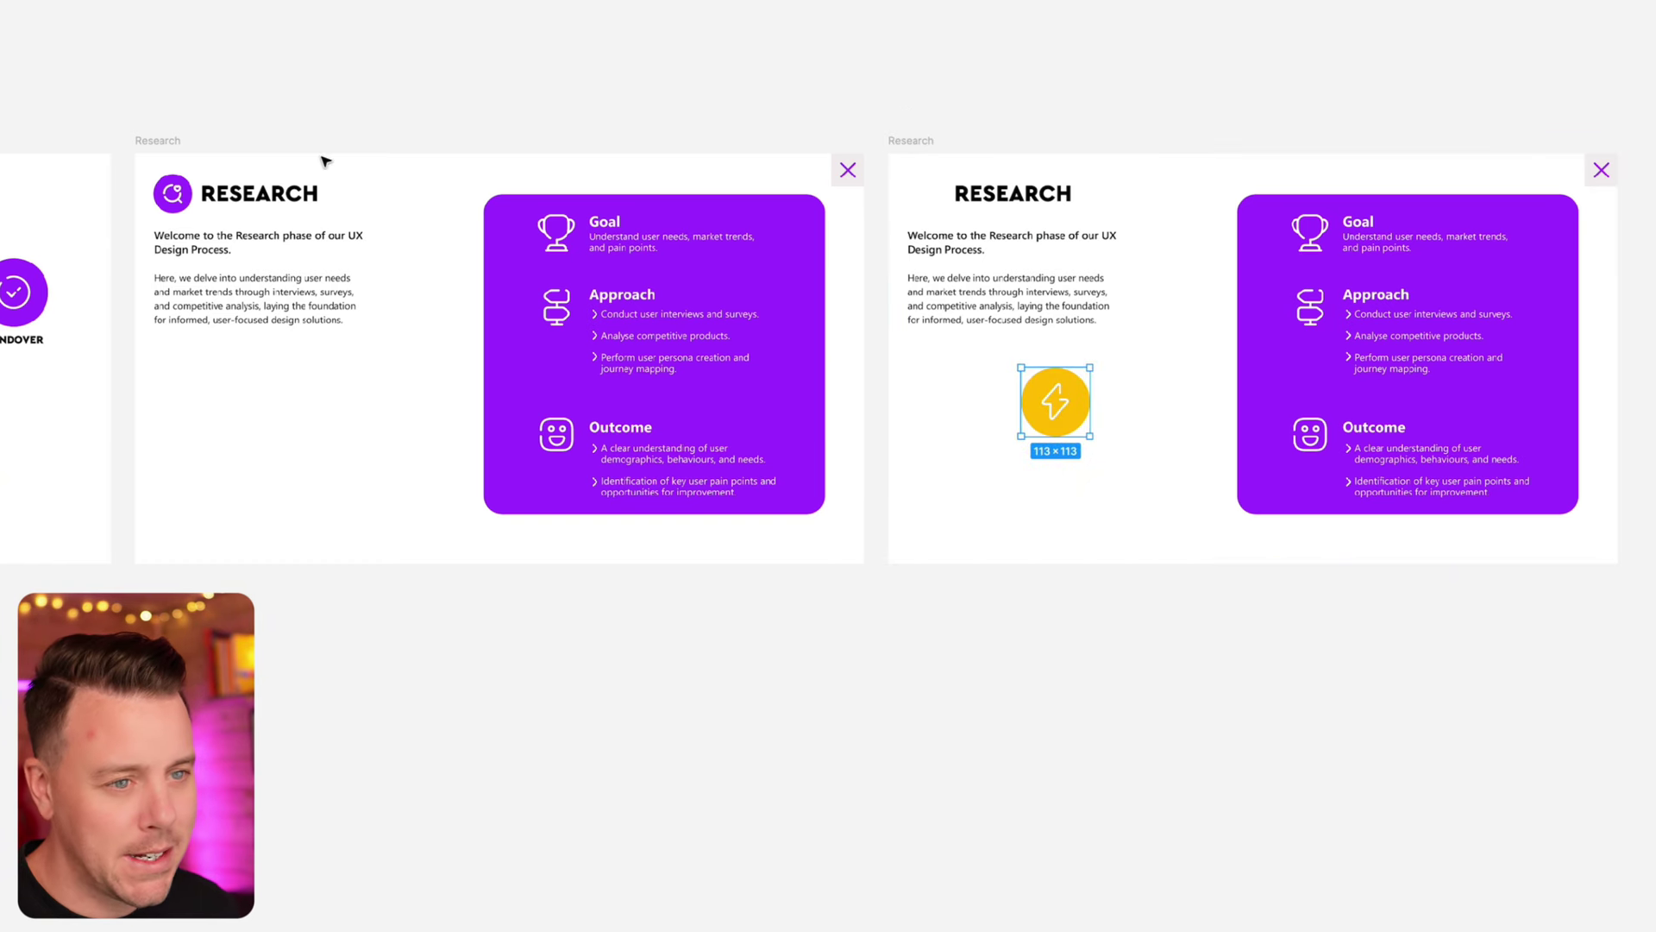
# - Scale the pasted Ideation icon proportionally to a width of 64 and place it in front of the duplicated frame's heading
pyautogui.click(181, 197)
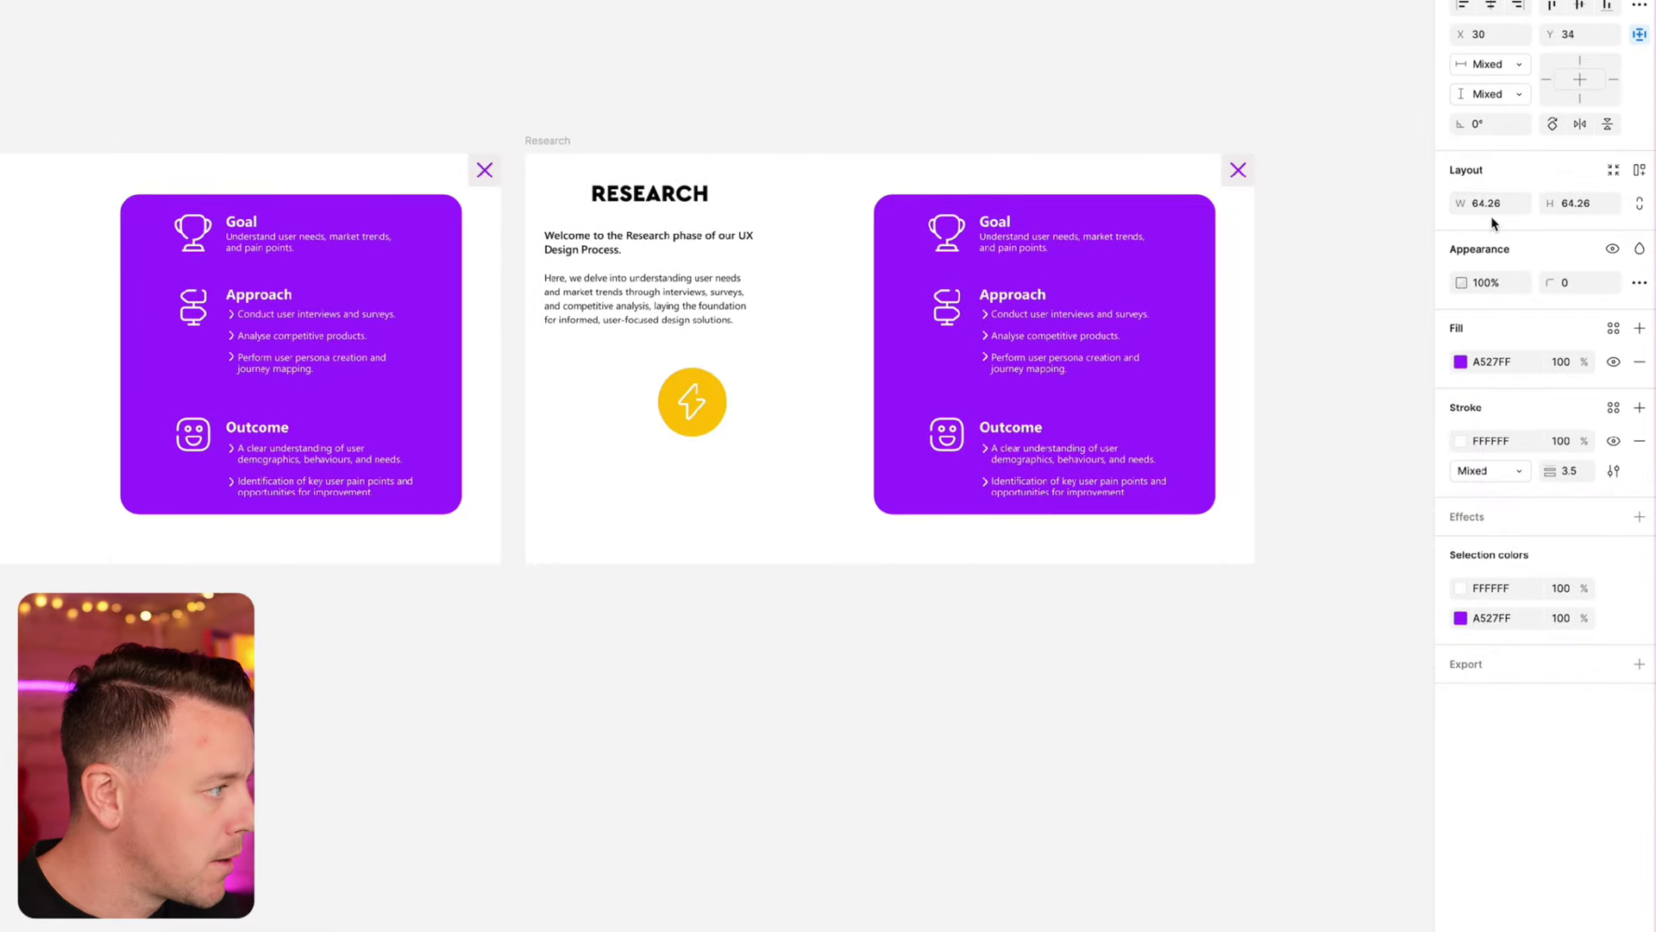
pyautogui.click(690, 404)
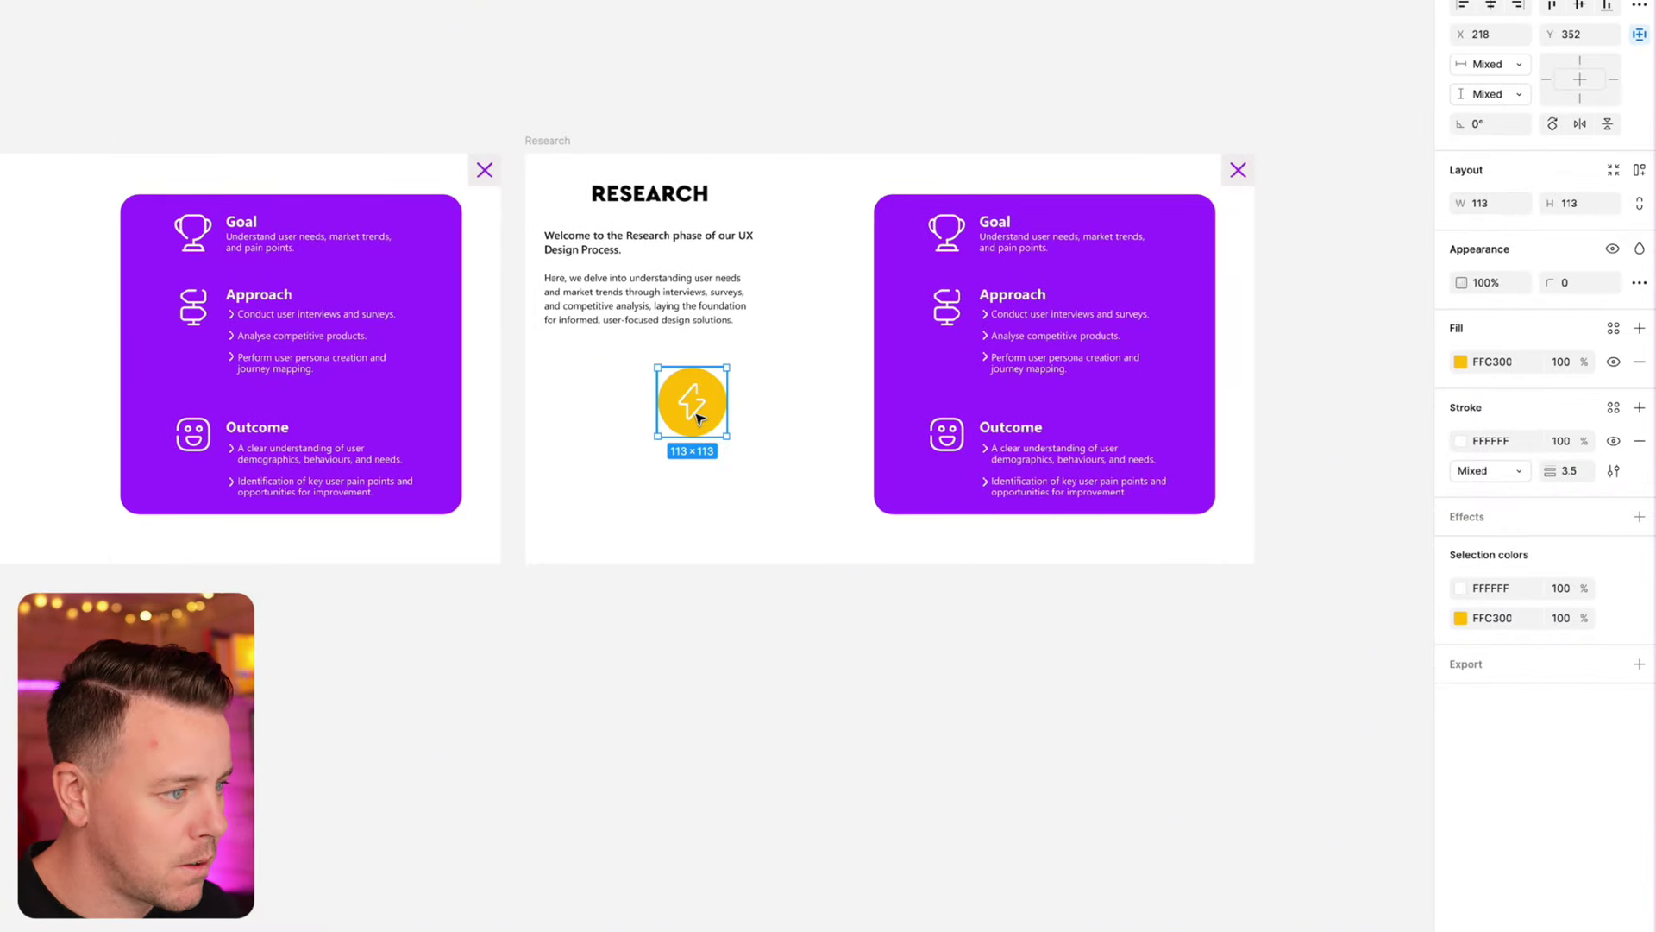
pyautogui.click(1640, 208)
pyautogui.click(1464, 204)
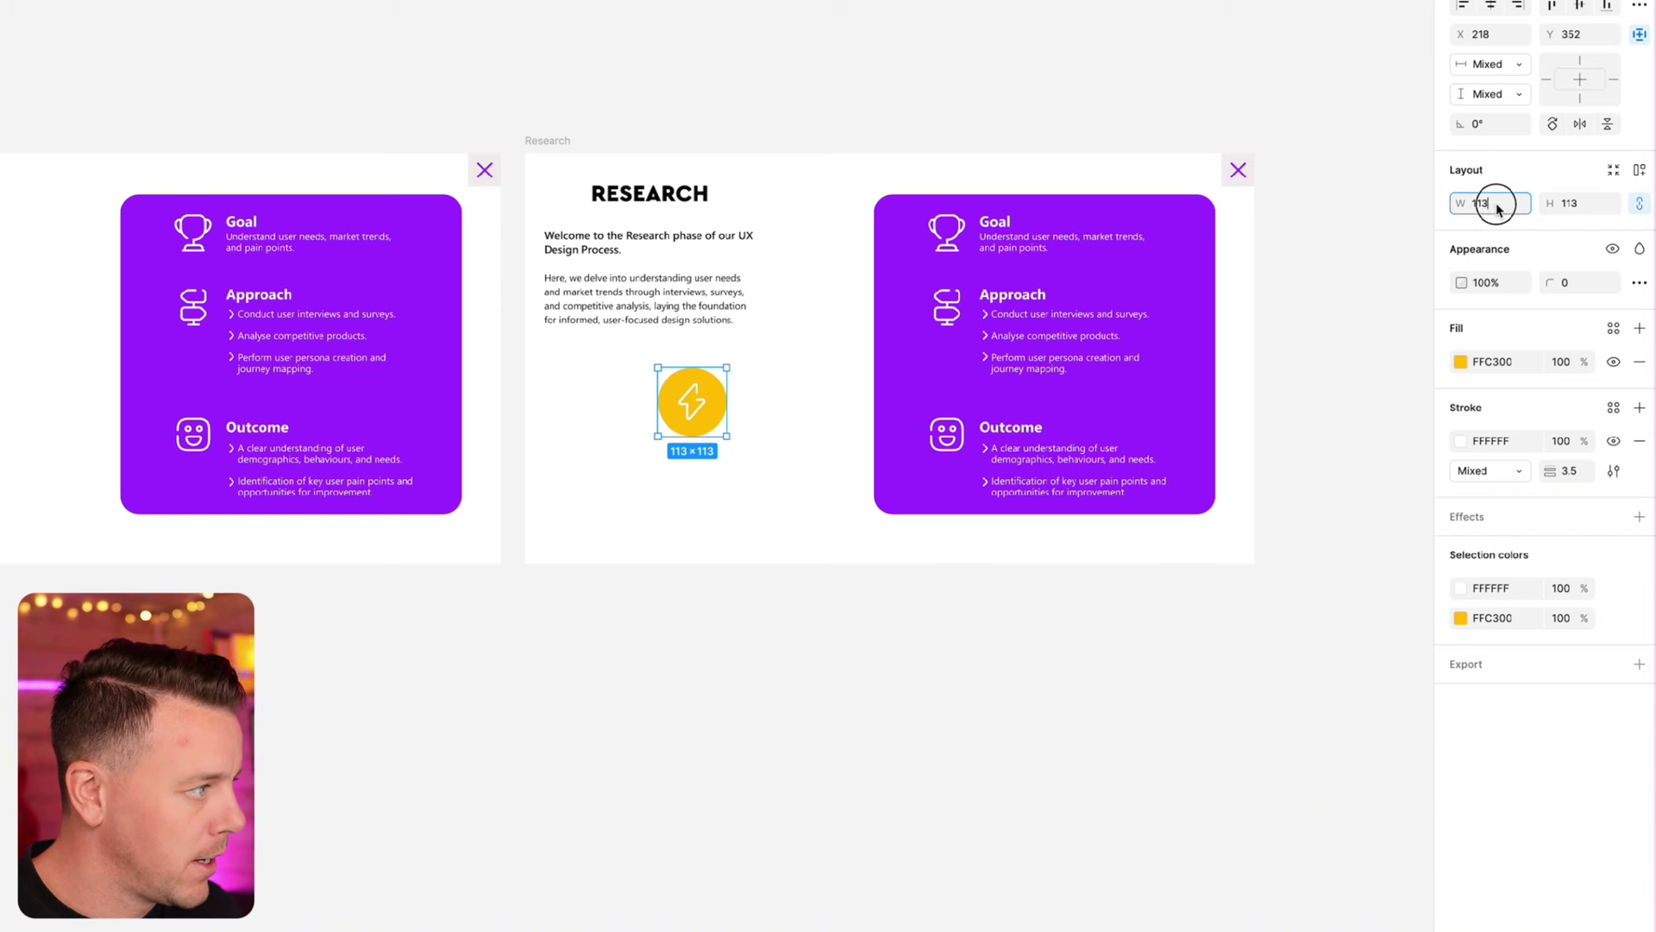
pyautogui.write('64')
pyautogui.press('Return')
pyautogui.moveTo(684, 390); pyautogui.dragTo(569, 199)
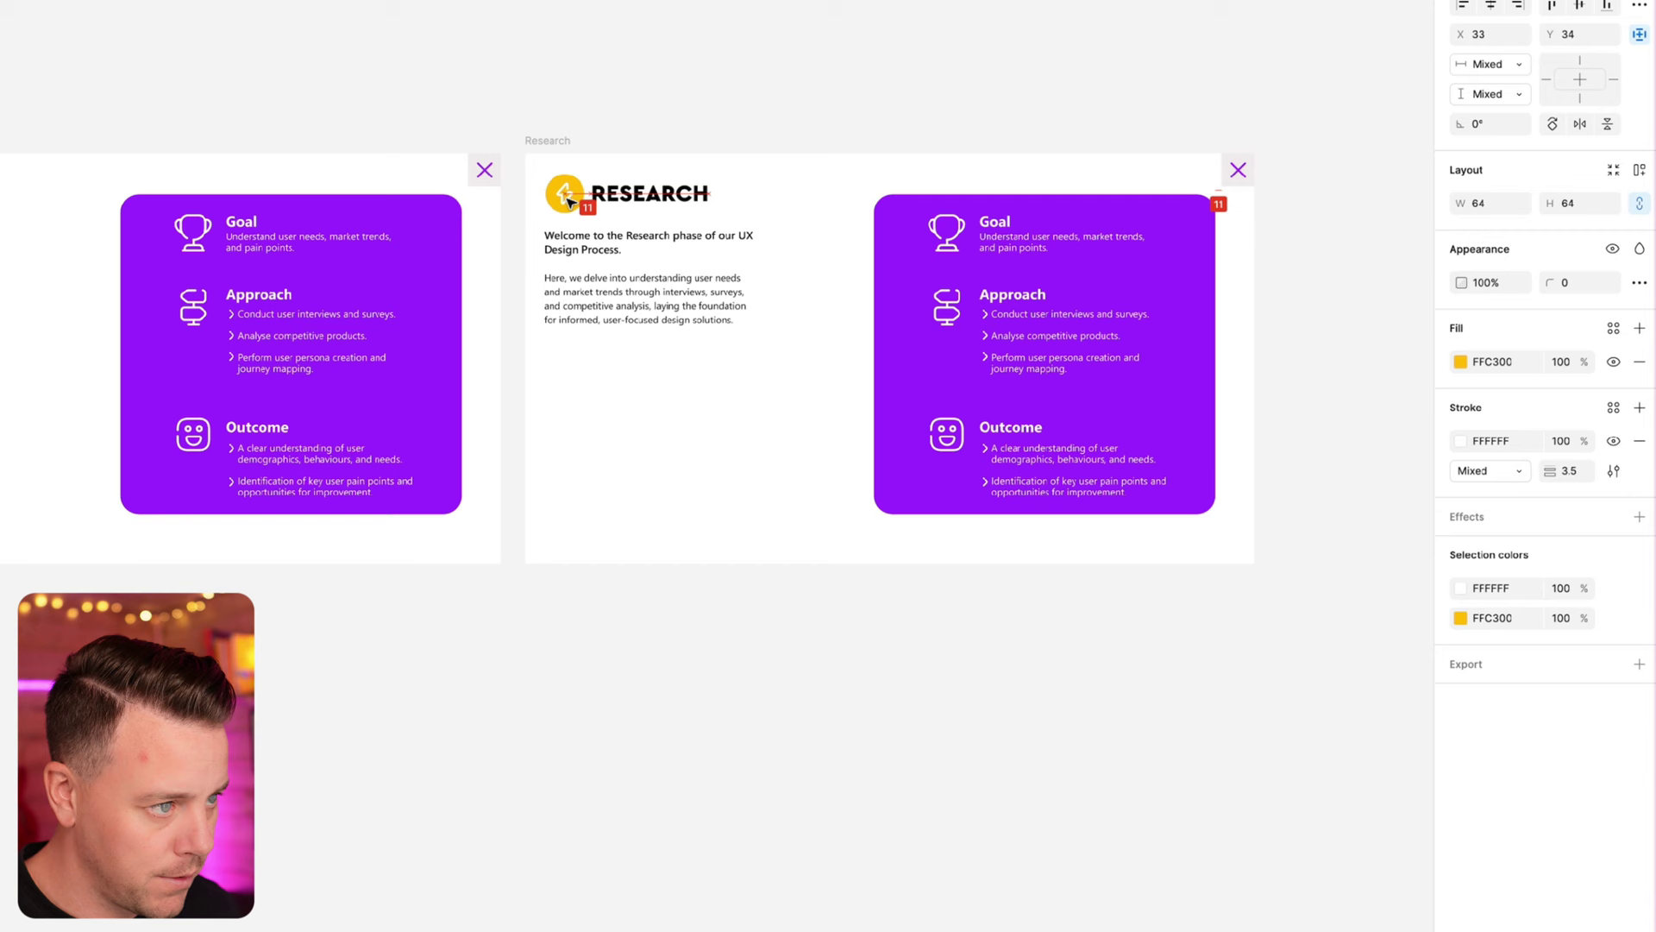
# - Change the duplicated frame's heading text to IDEATION
pyautogui.doubleClick(666, 197)
pyautogui.write('IDEATION')
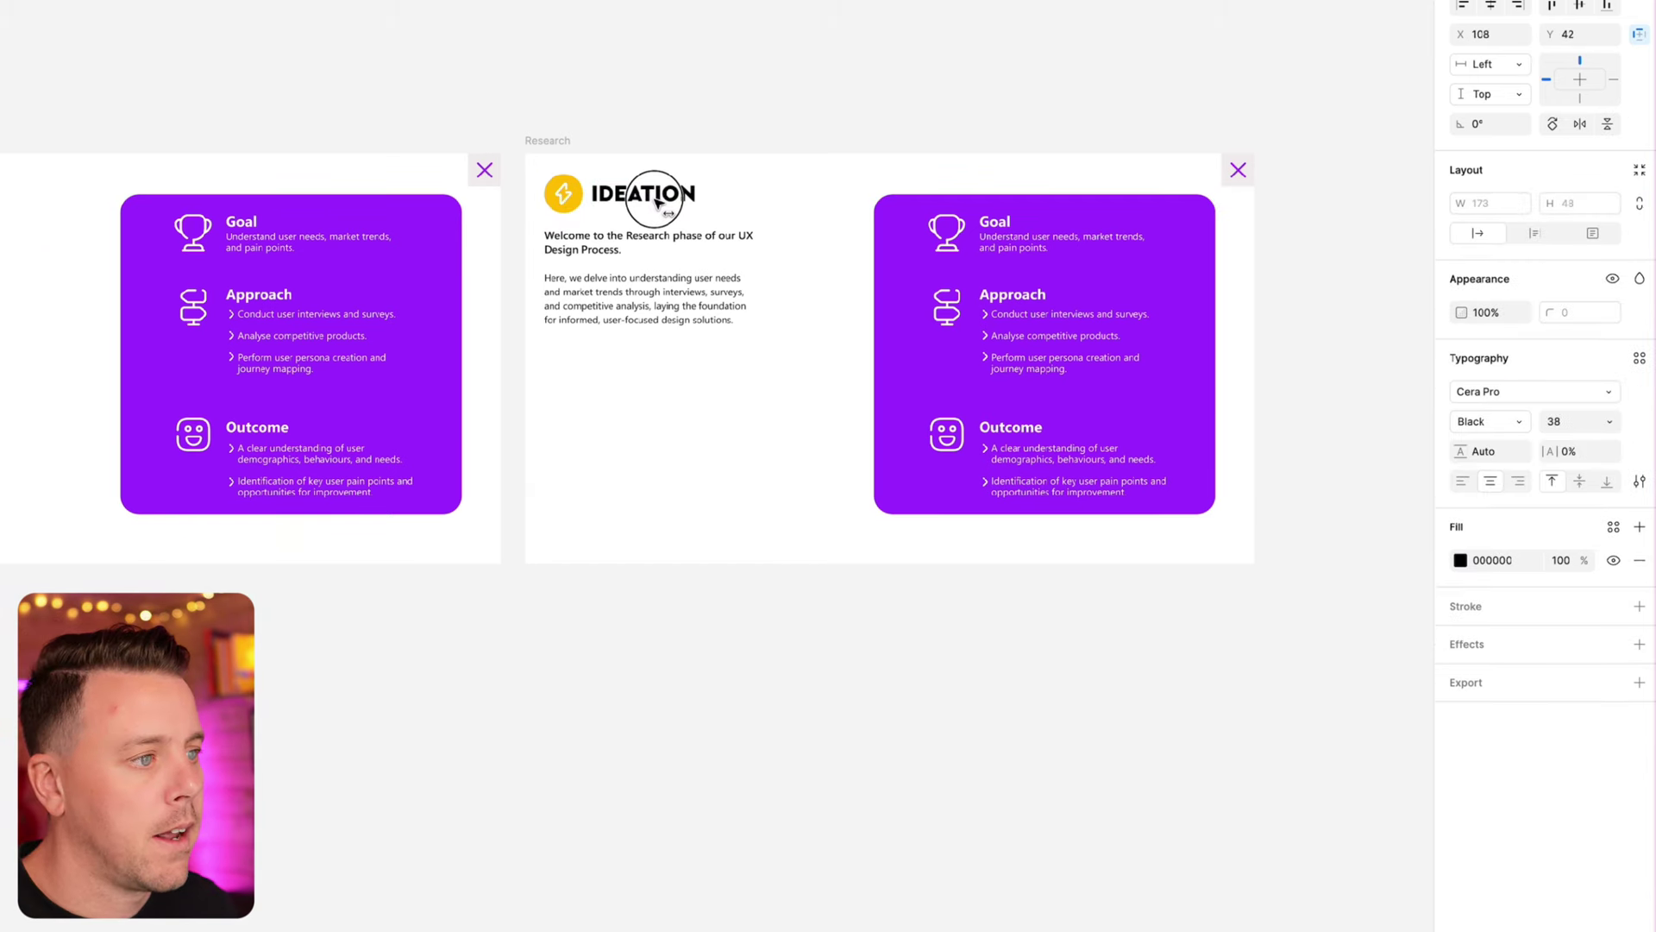
pyautogui.click(681, 79)
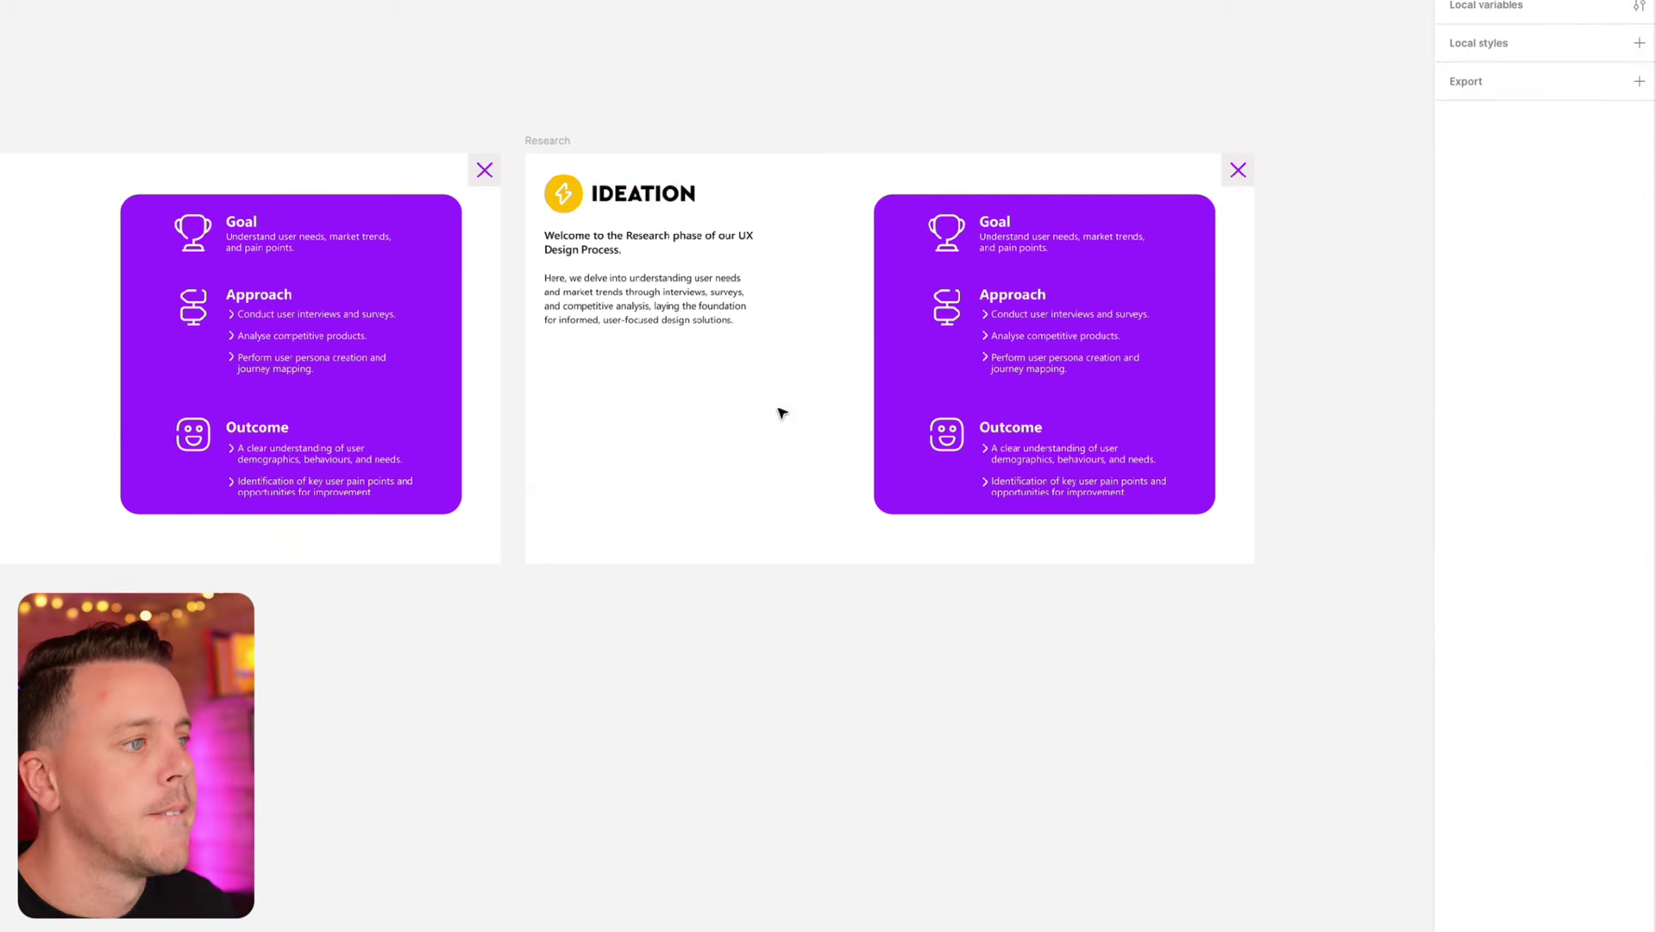
# - Recolour the purple card in the Ideation frame to the yellow FFC300
pyautogui.click(892, 336)
pyautogui.click(1456, 362)
pyautogui.click(1334, 799)
pyautogui.click(1331, 222)
pyautogui.scroll(-1, 1329, 219)
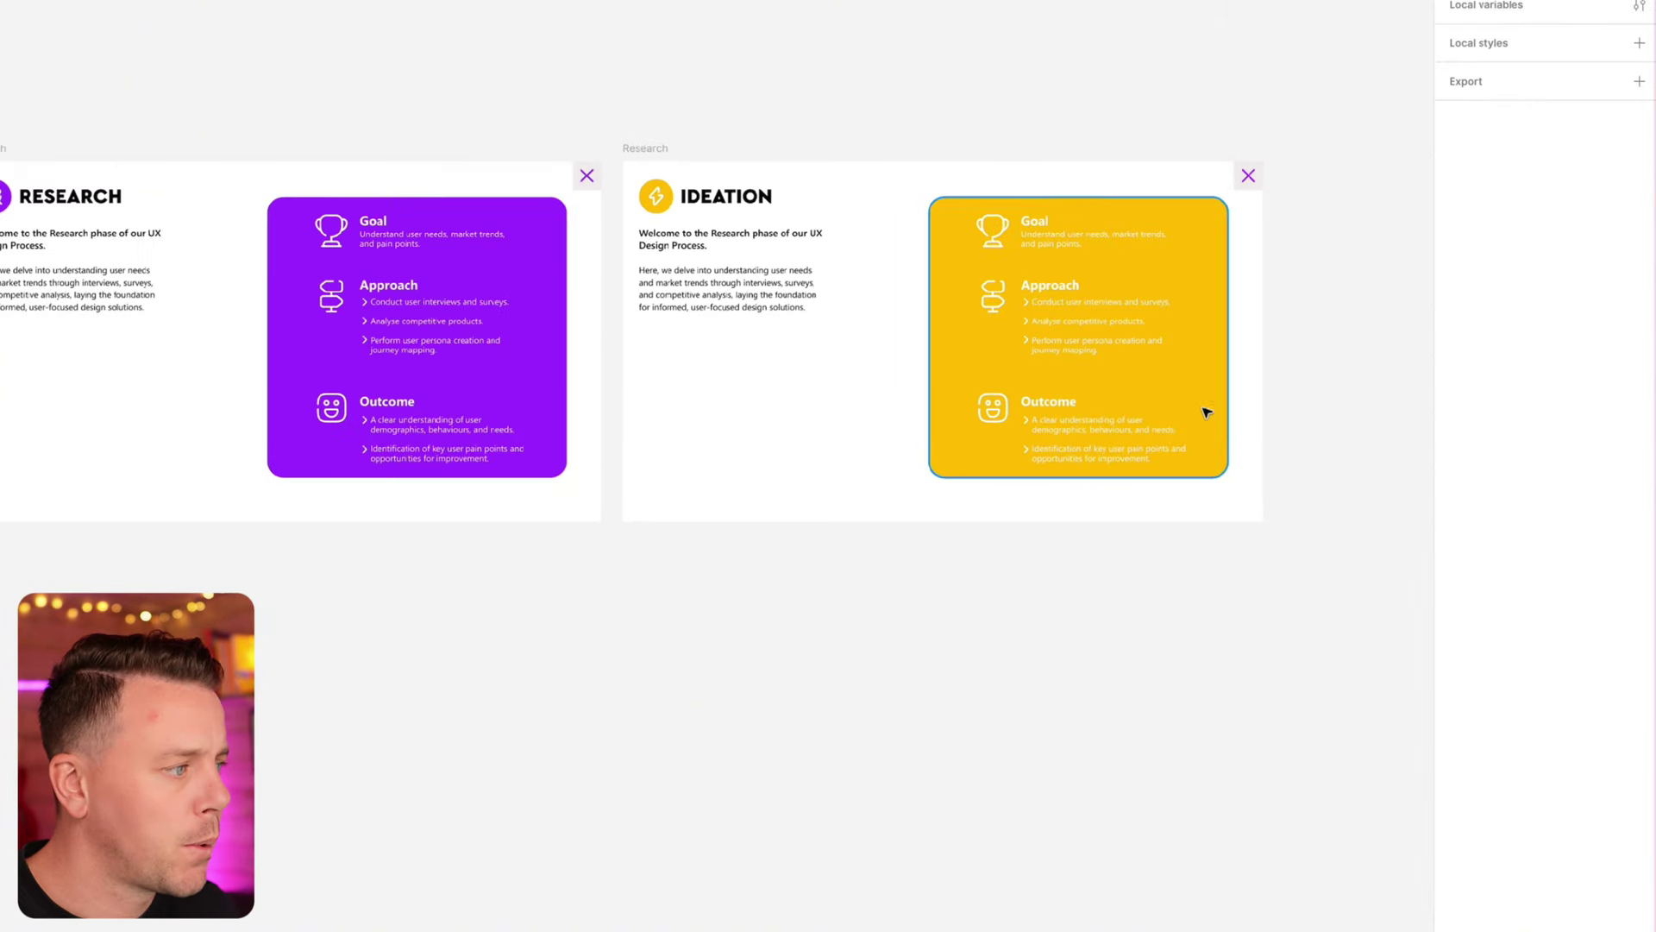
# - Copy the yellow card rectangle into the Home frame, shrink it to about 41 × 39 and hide it behind the Prototype icon
pyautogui.click(1220, 287)
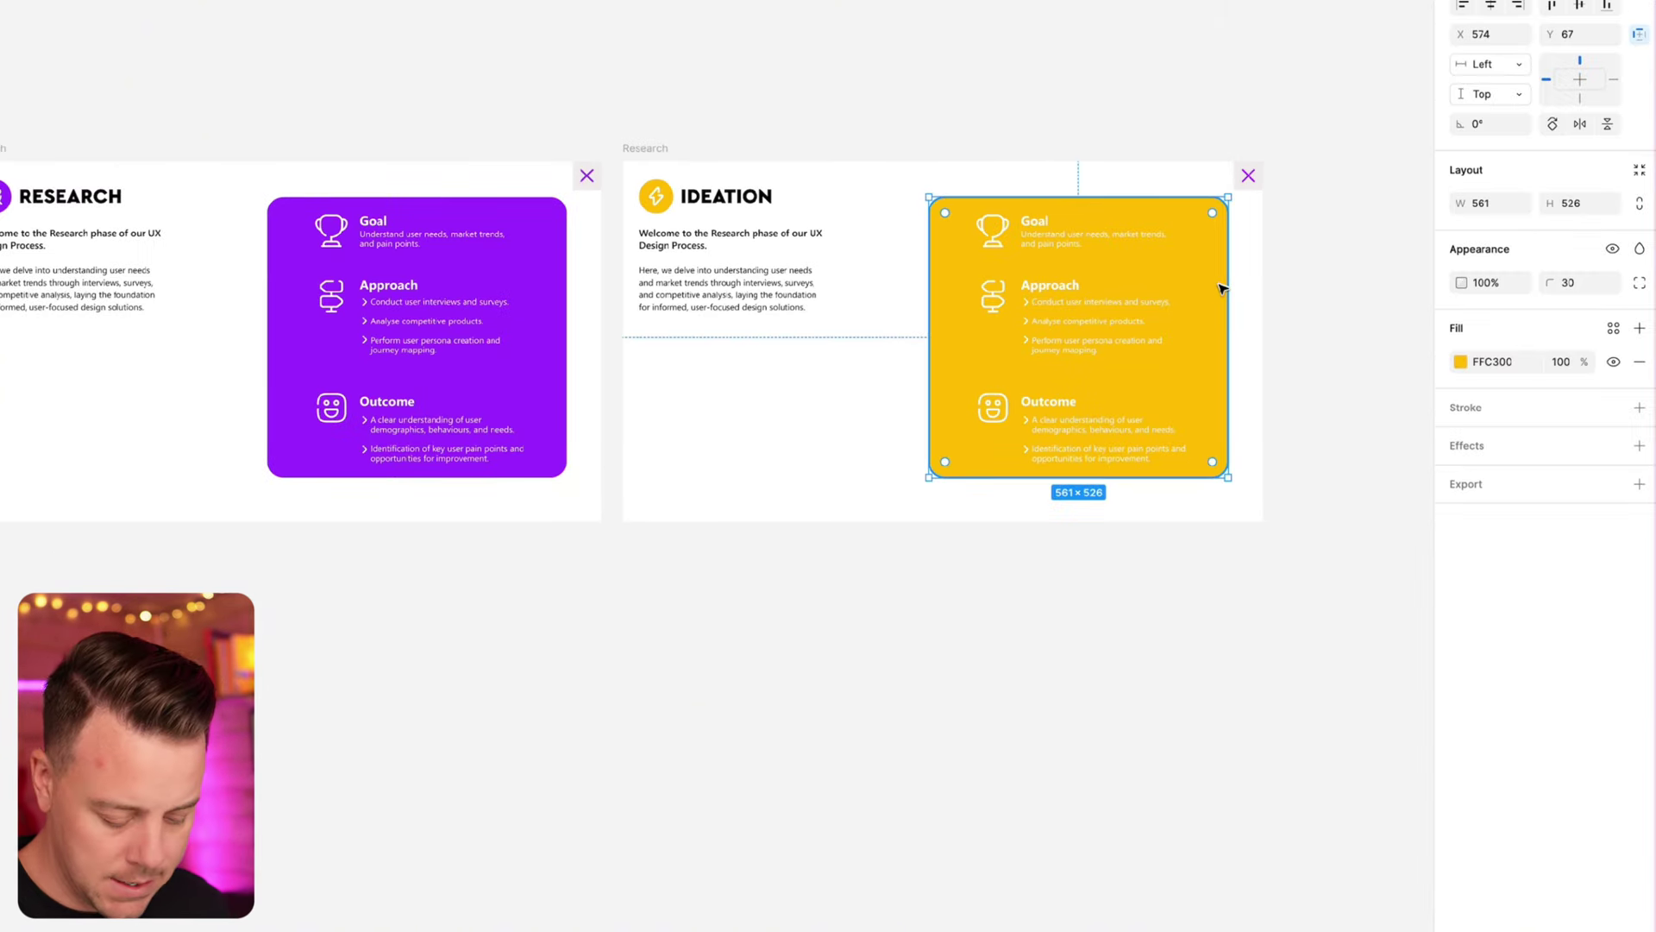
pyautogui.hscroll(-10, 814, 484)
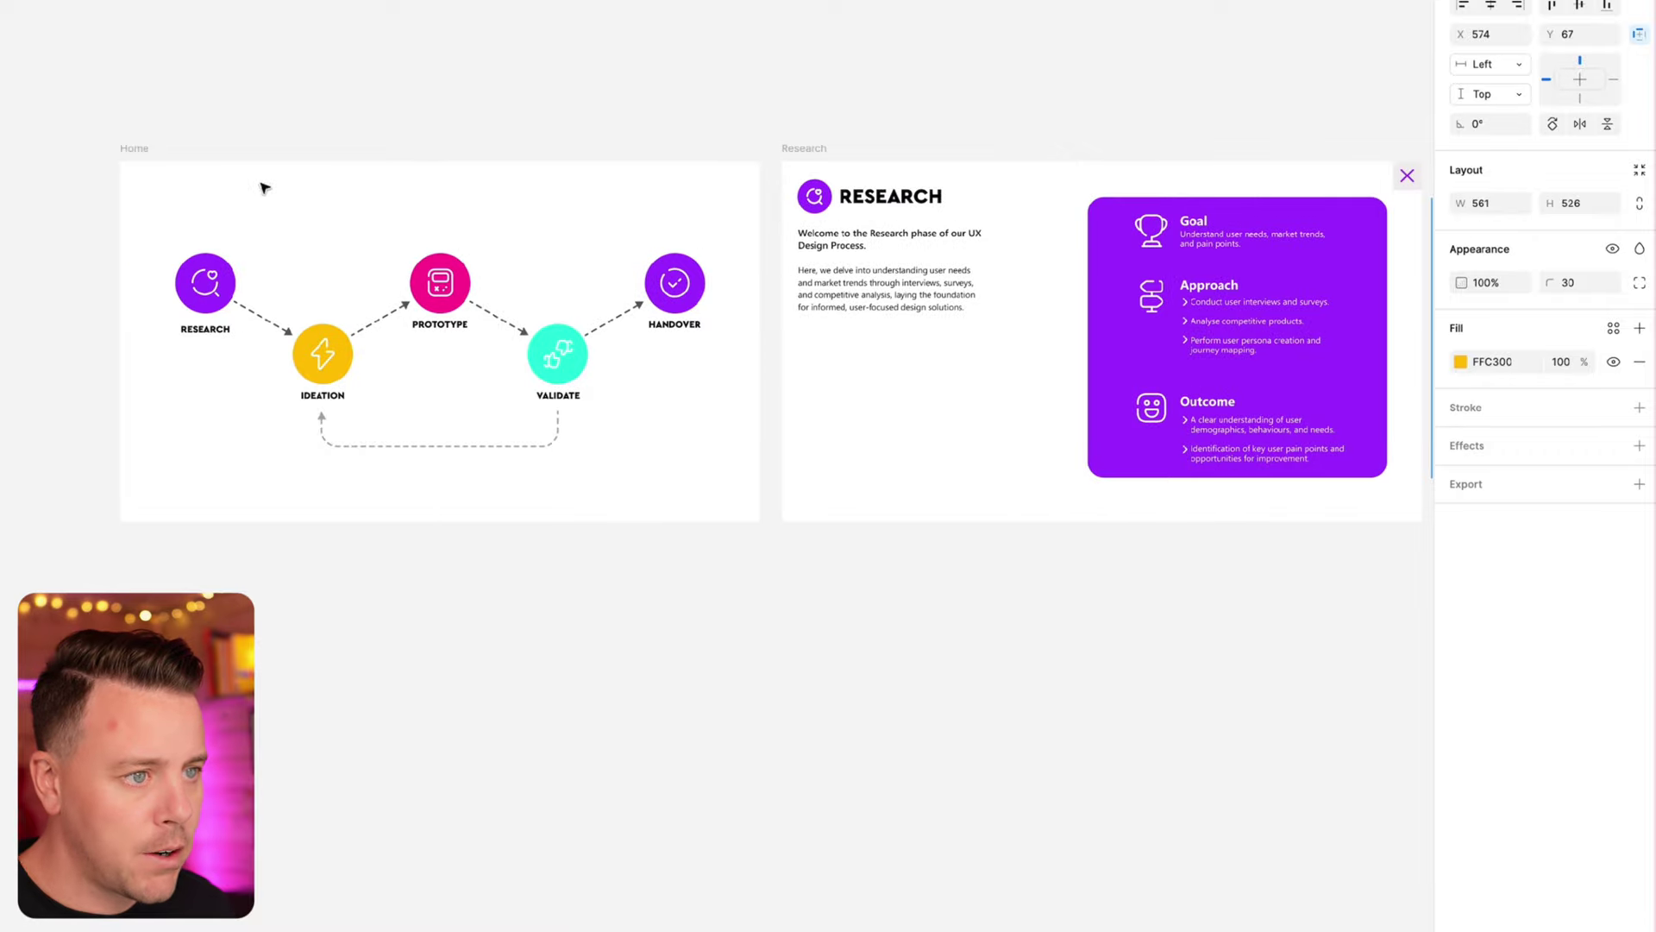
pyautogui.click(131, 150)
pyautogui.hotkey('ctrl', 'v')
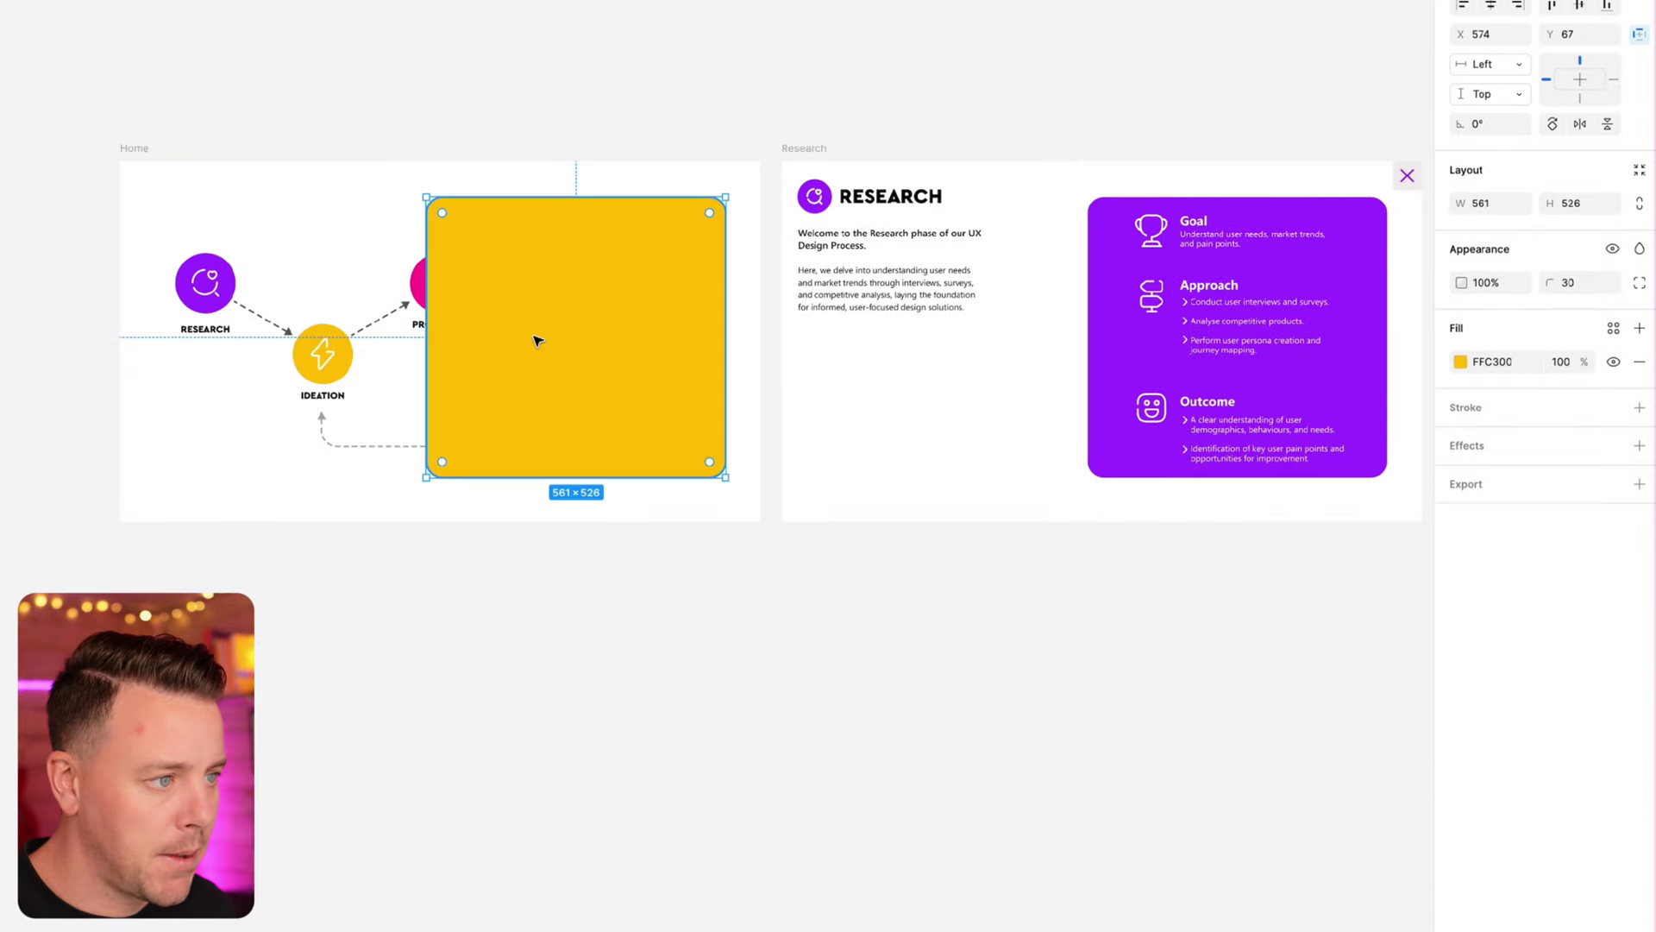
pyautogui.moveTo(732, 192); pyautogui.dragTo(475, 209)
pyautogui.moveTo(718, 186); pyautogui.dragTo(442, 287)
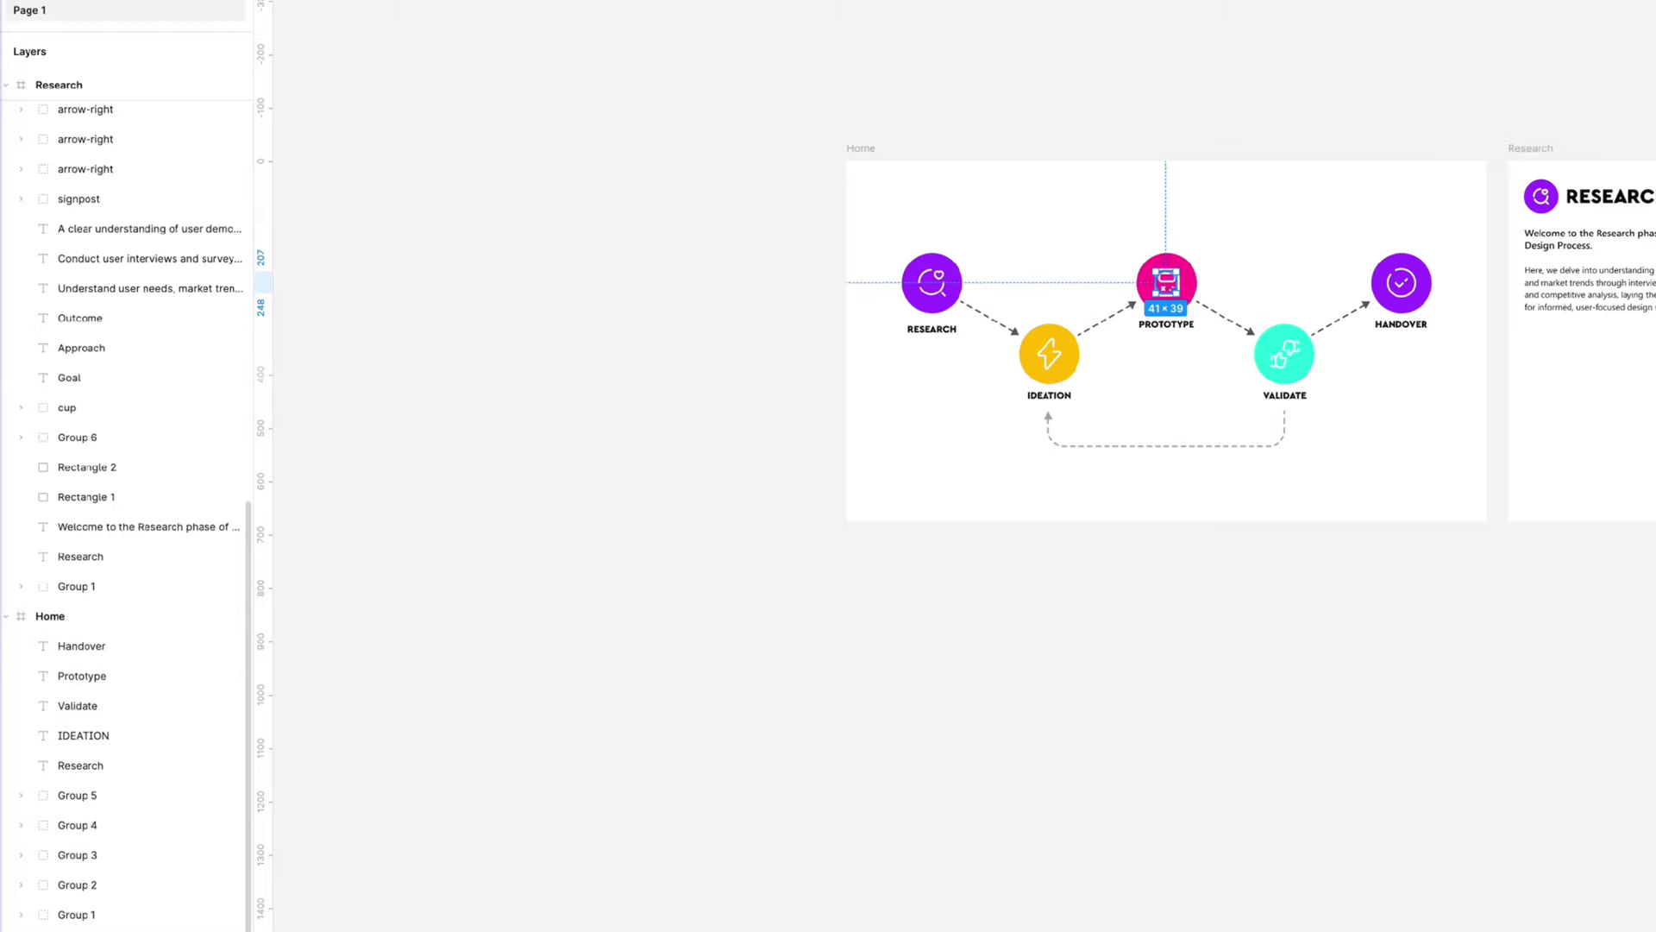
pyautogui.click(1265, 659)
# - Add a prototype connection from the Ideation icon in the Home frame to the Ideation frame
pyautogui.hscroll(6, 1266, 659)
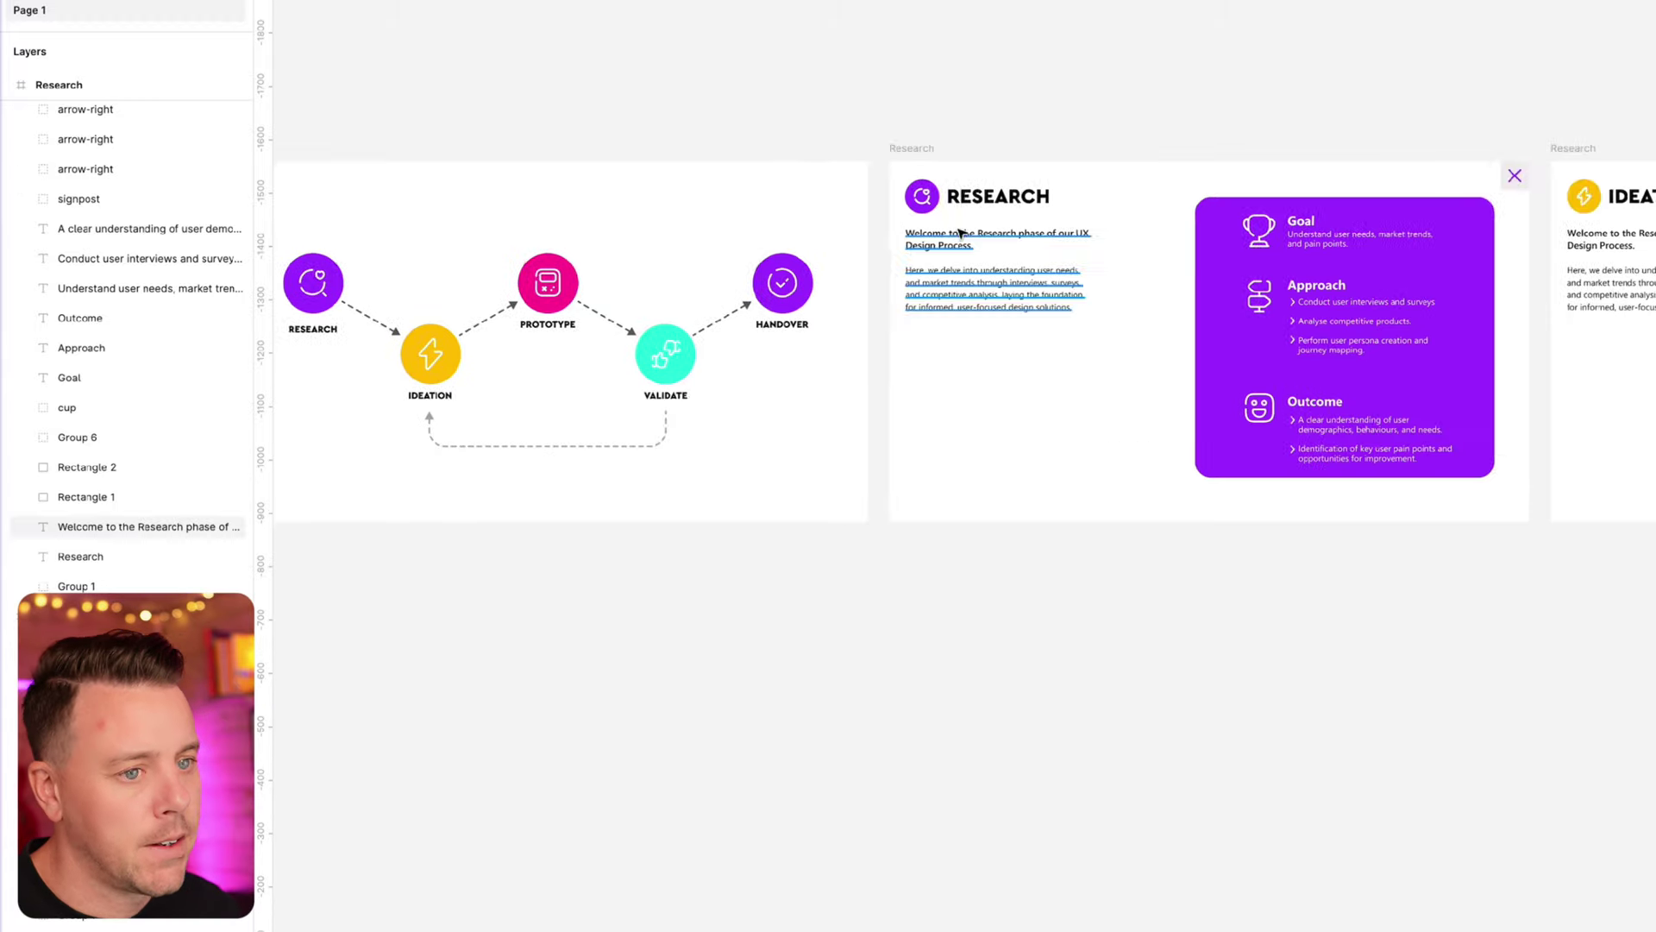
pyautogui.hscroll(-2, 1266, 659)
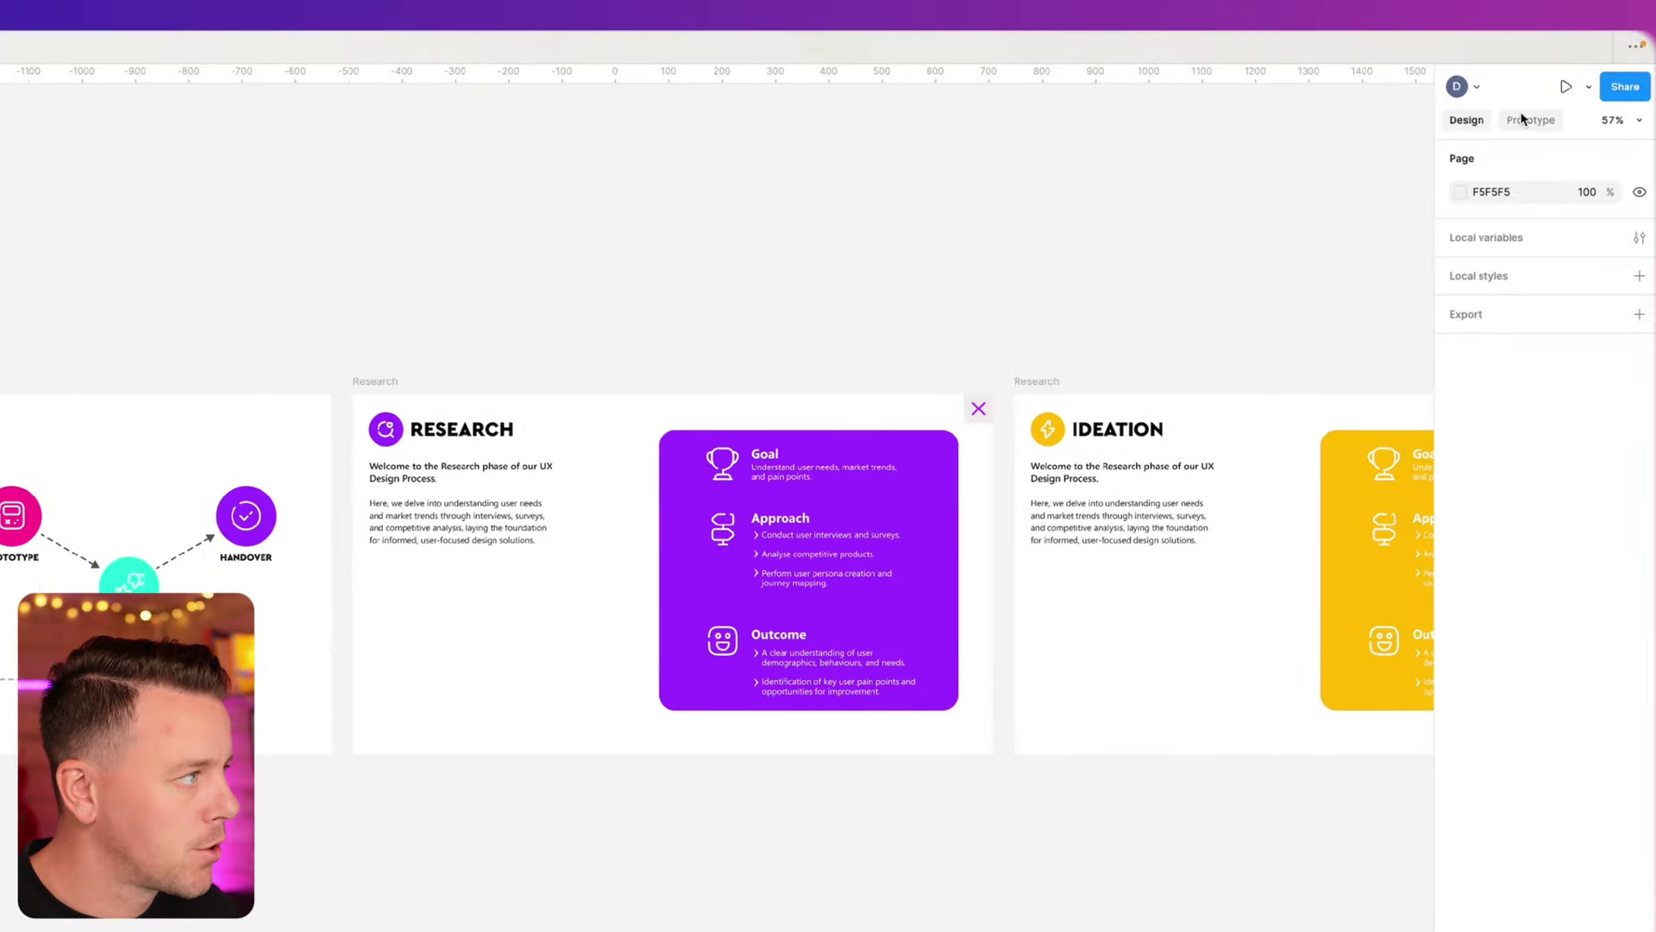
pyautogui.click(1524, 120)
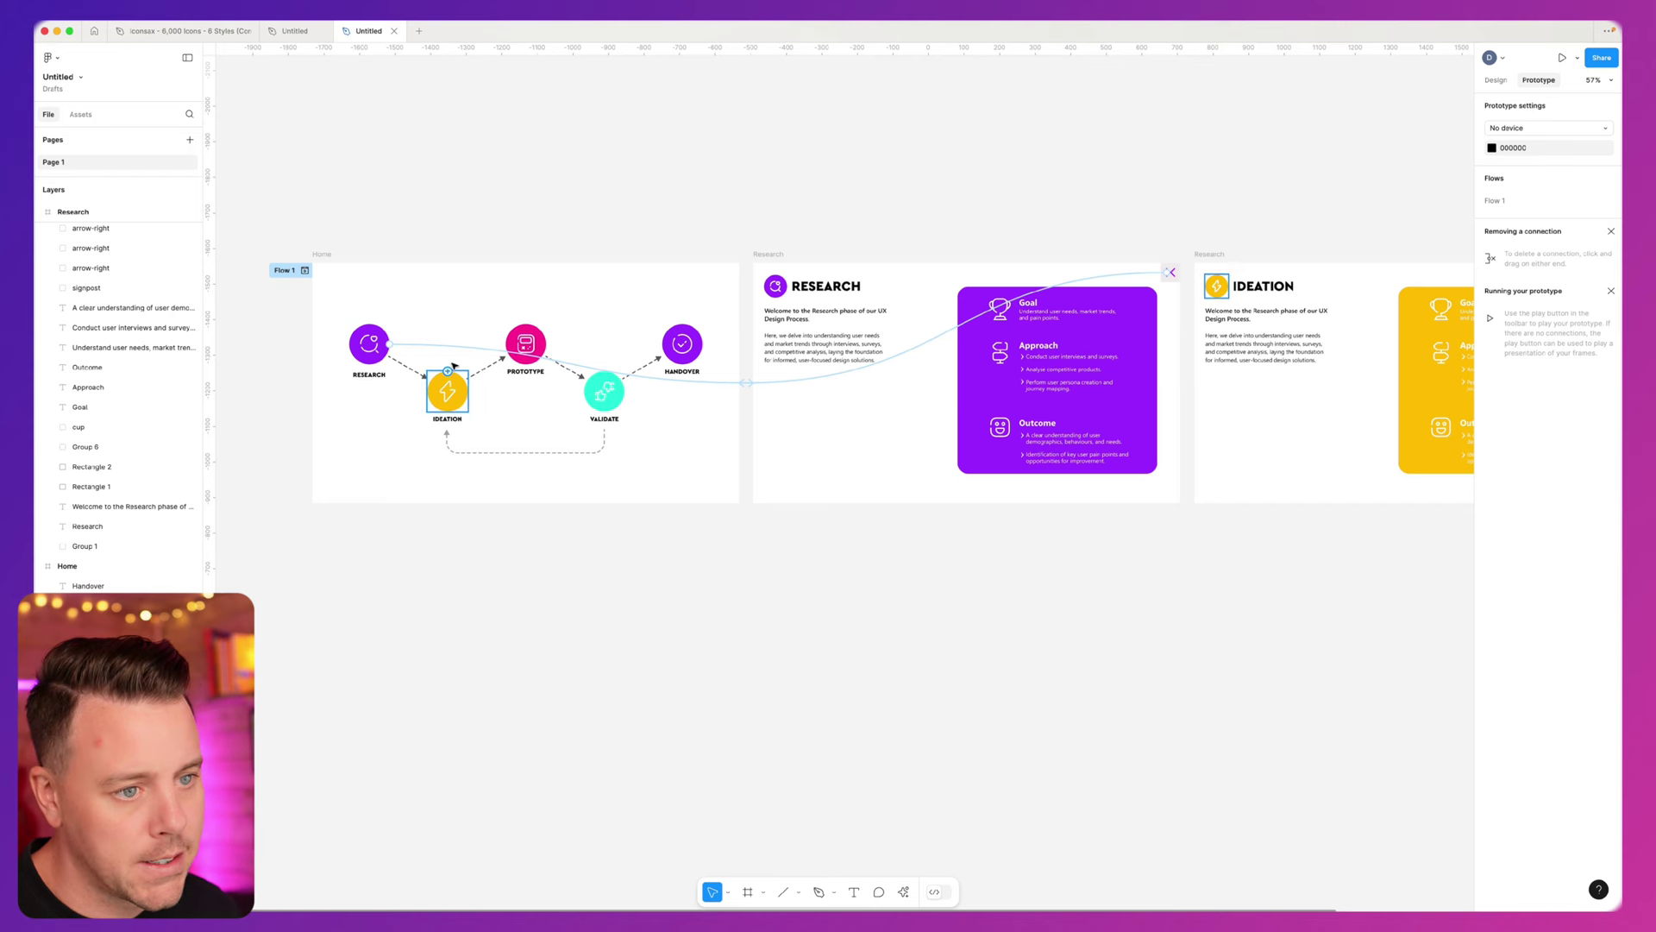
pyautogui.moveTo(448, 371); pyautogui.dragTo(1243, 418)
pyautogui.hscroll(3, 1283, 284)
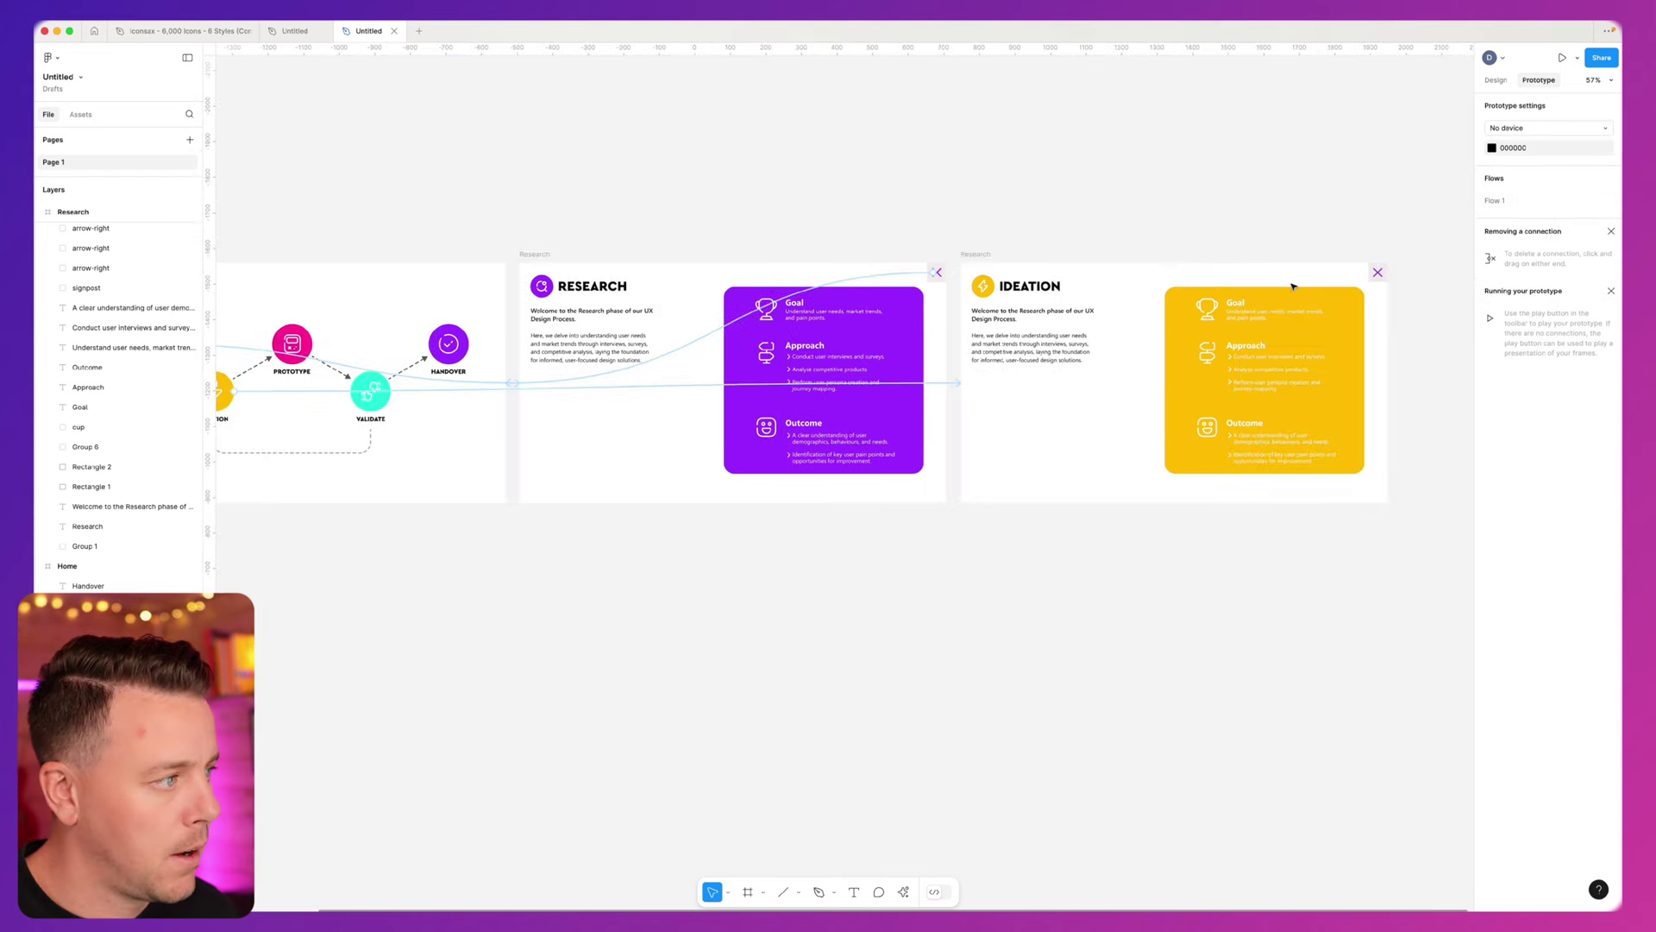
# - Connect the close icon in the Ideation frame back to the Home frame with a Click interaction
pyautogui.moveTo(1375, 277); pyautogui.dragTo(474, 417)
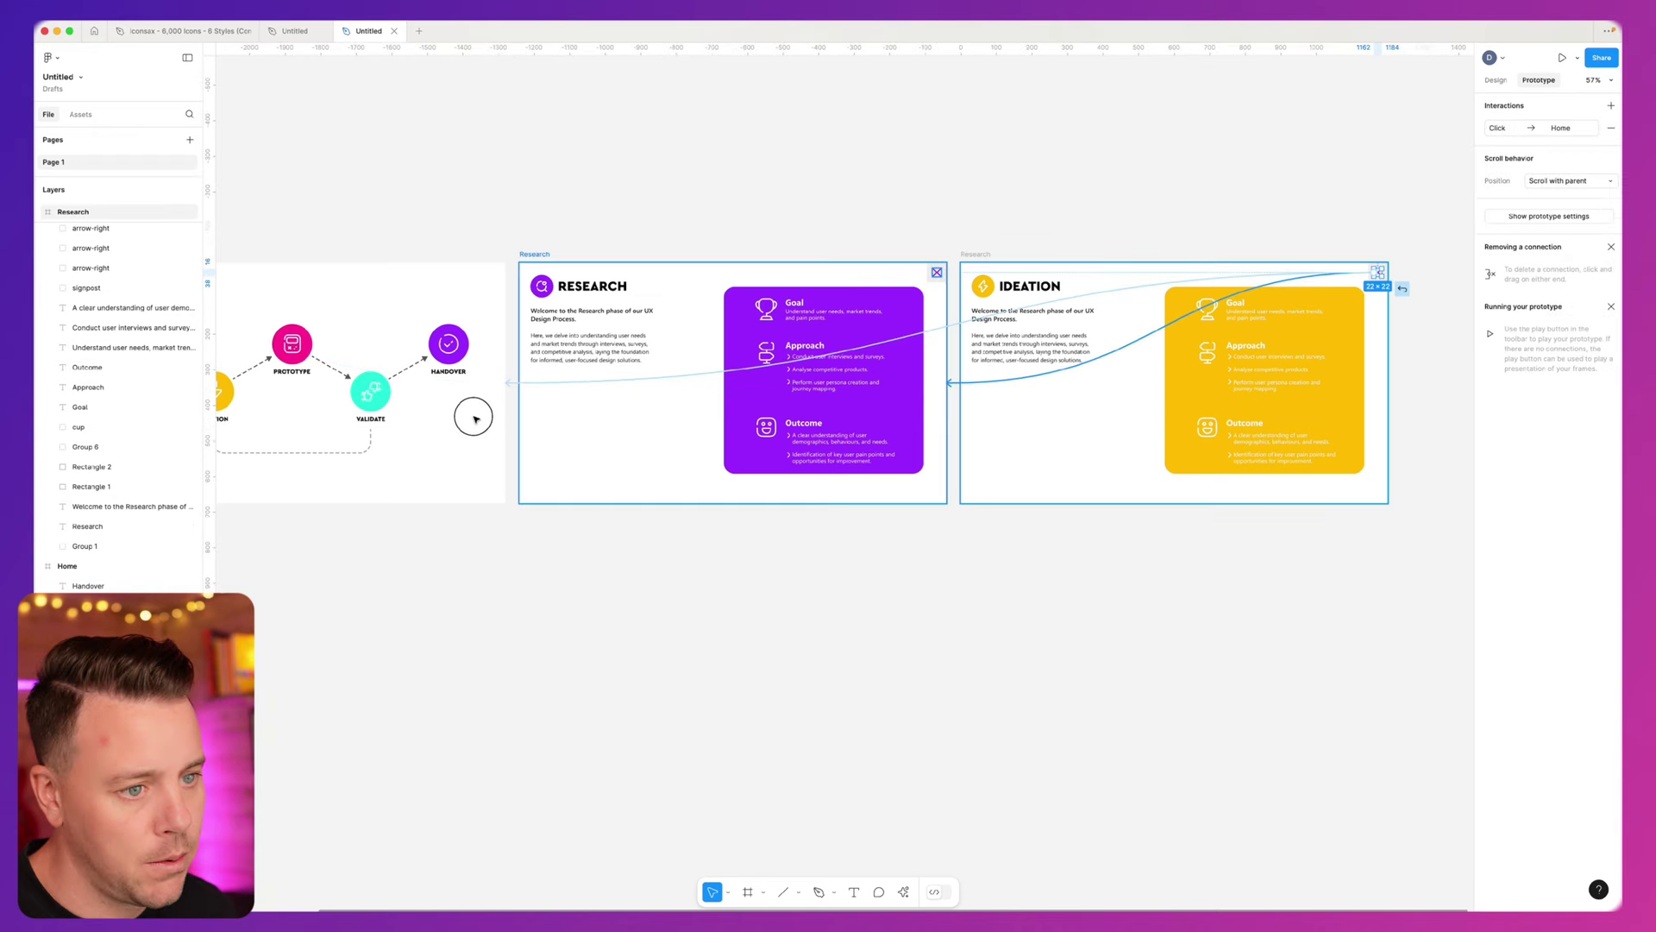
pyautogui.click(786, 638)
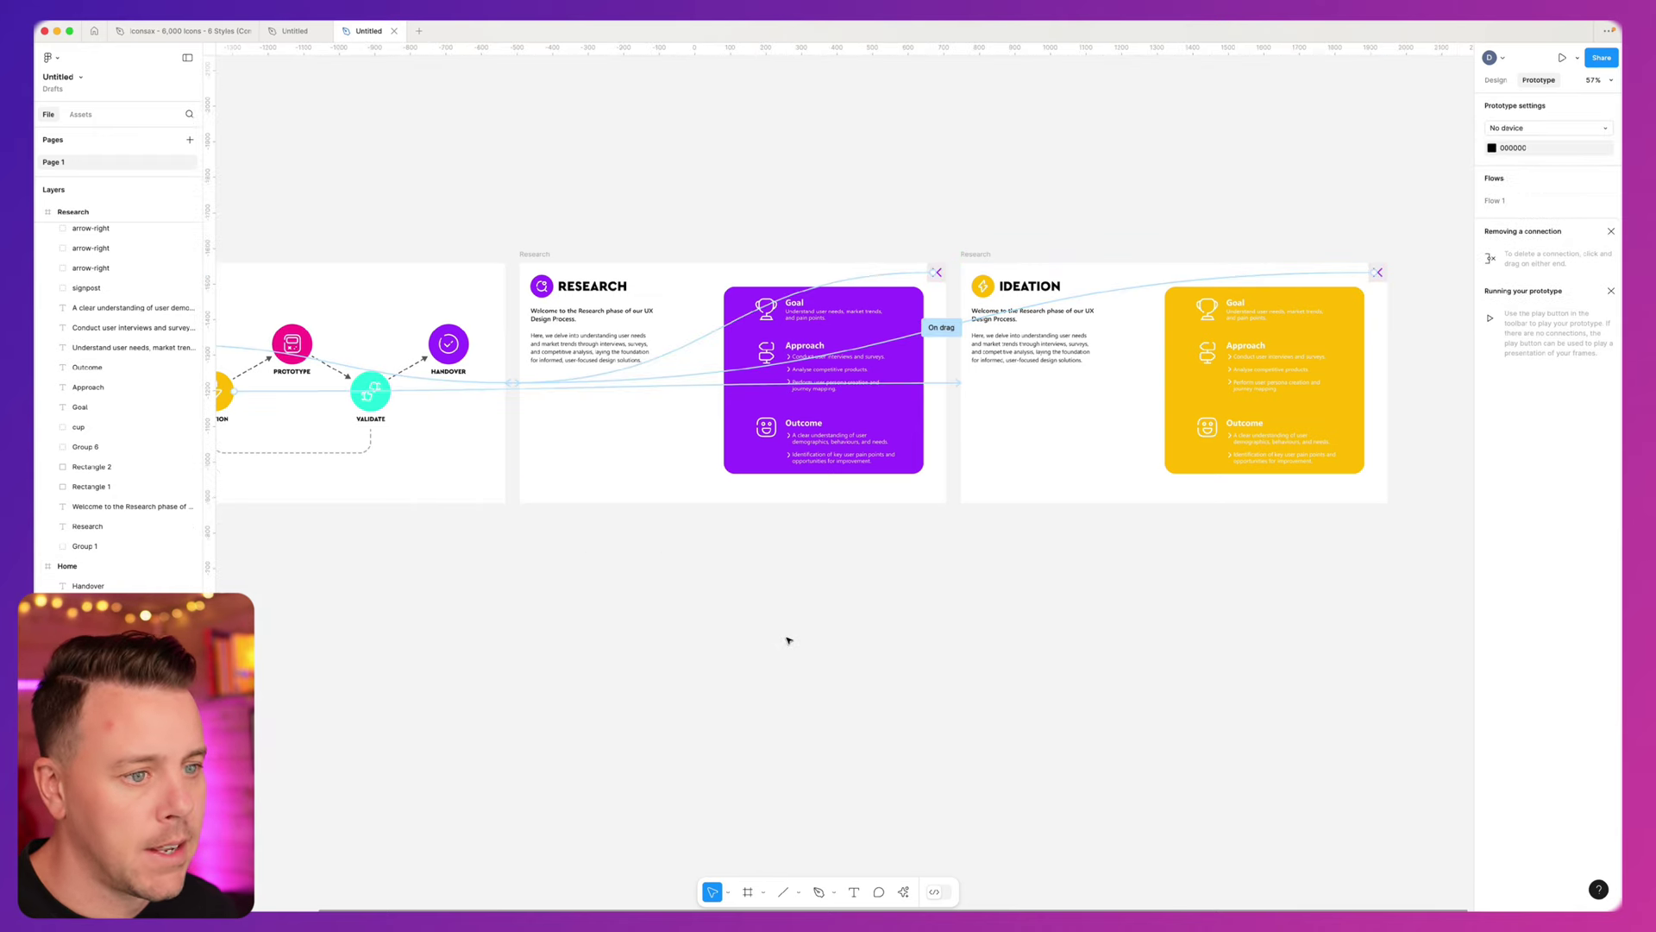
pyautogui.hscroll(-3, 790, 639)
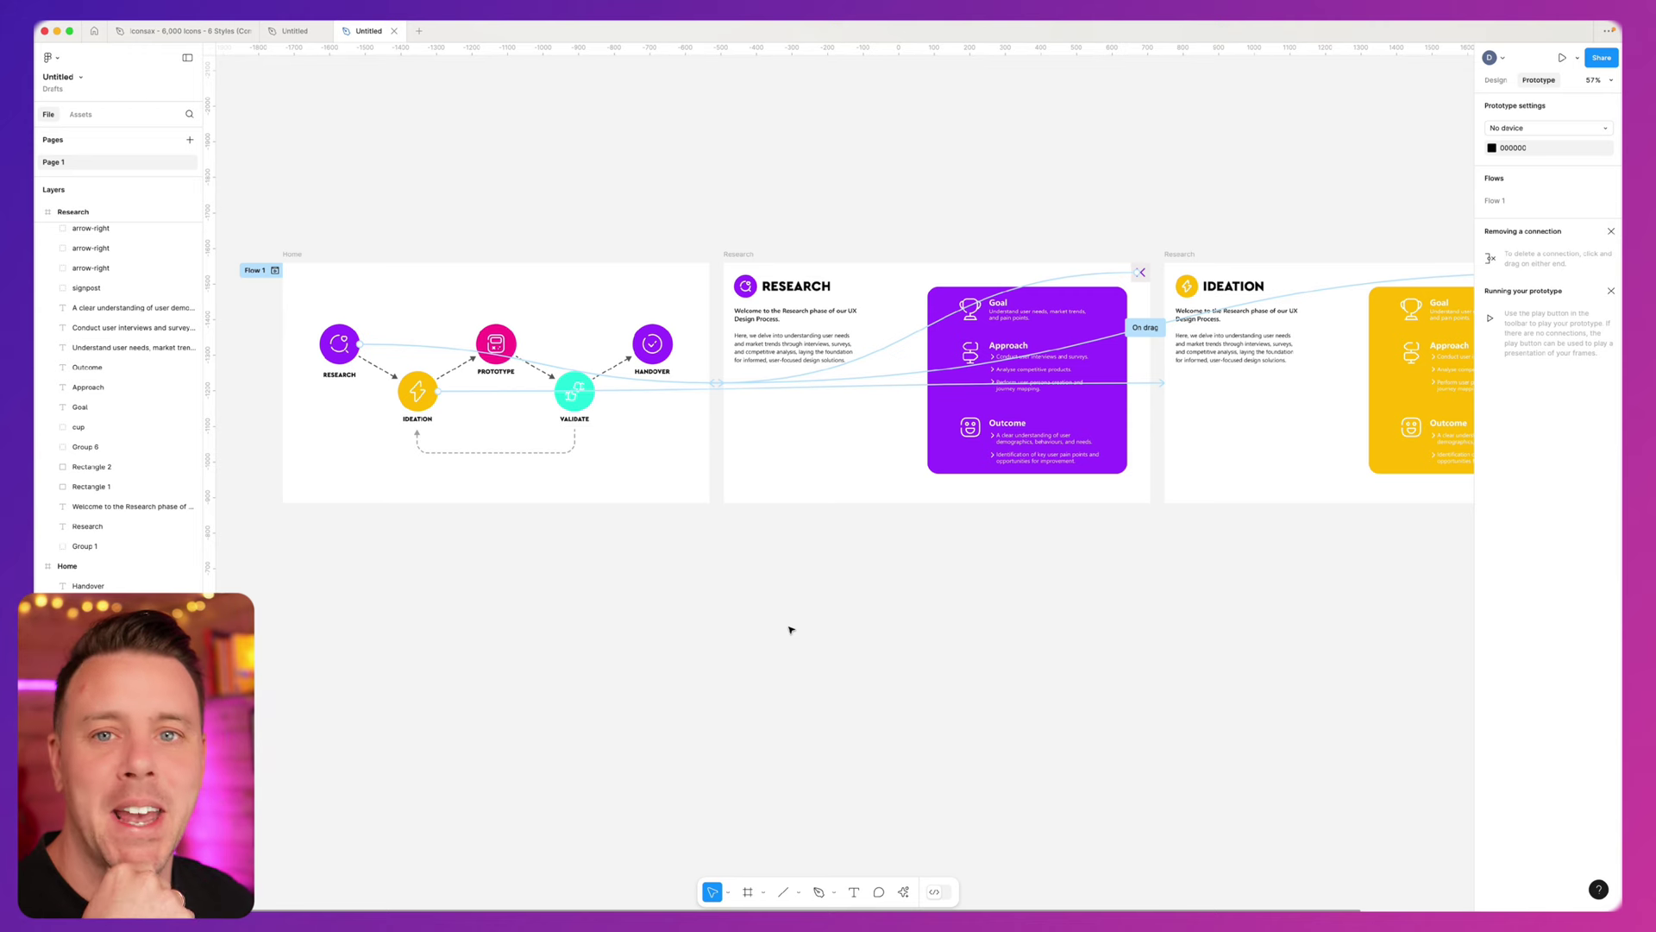
# - Preview Flow 1 from the Home frame, opening and closing the Research and Ideation screens, and exit the preview
pyautogui.click(256, 270)
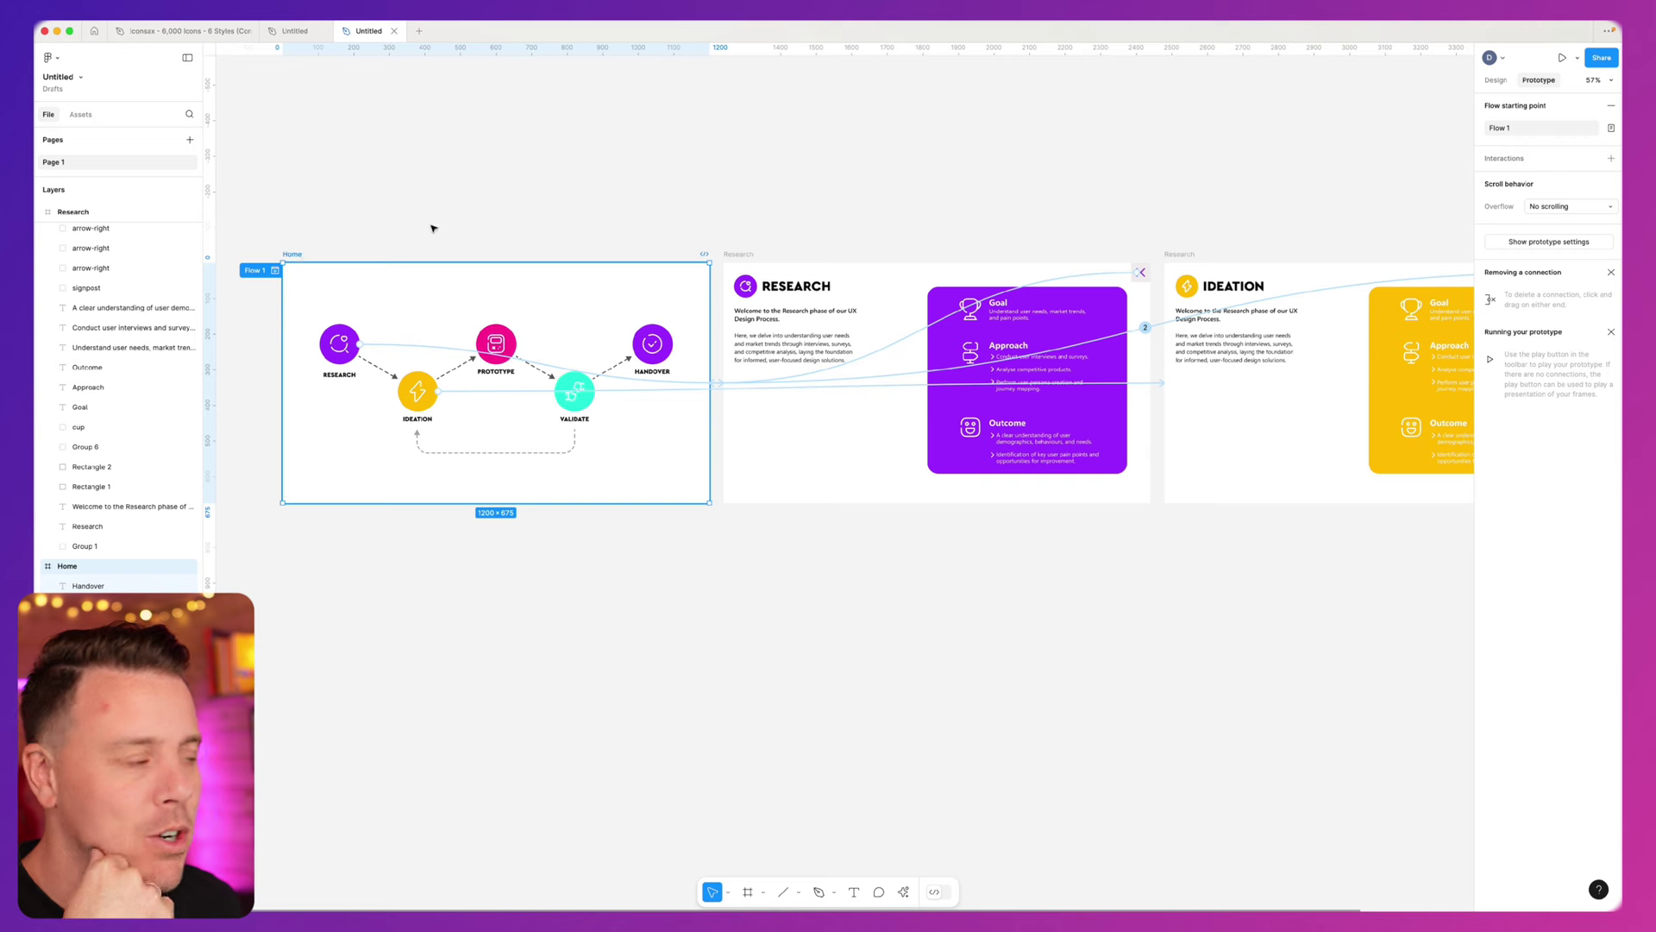
pyautogui.click(1563, 57)
pyautogui.click(559, 407)
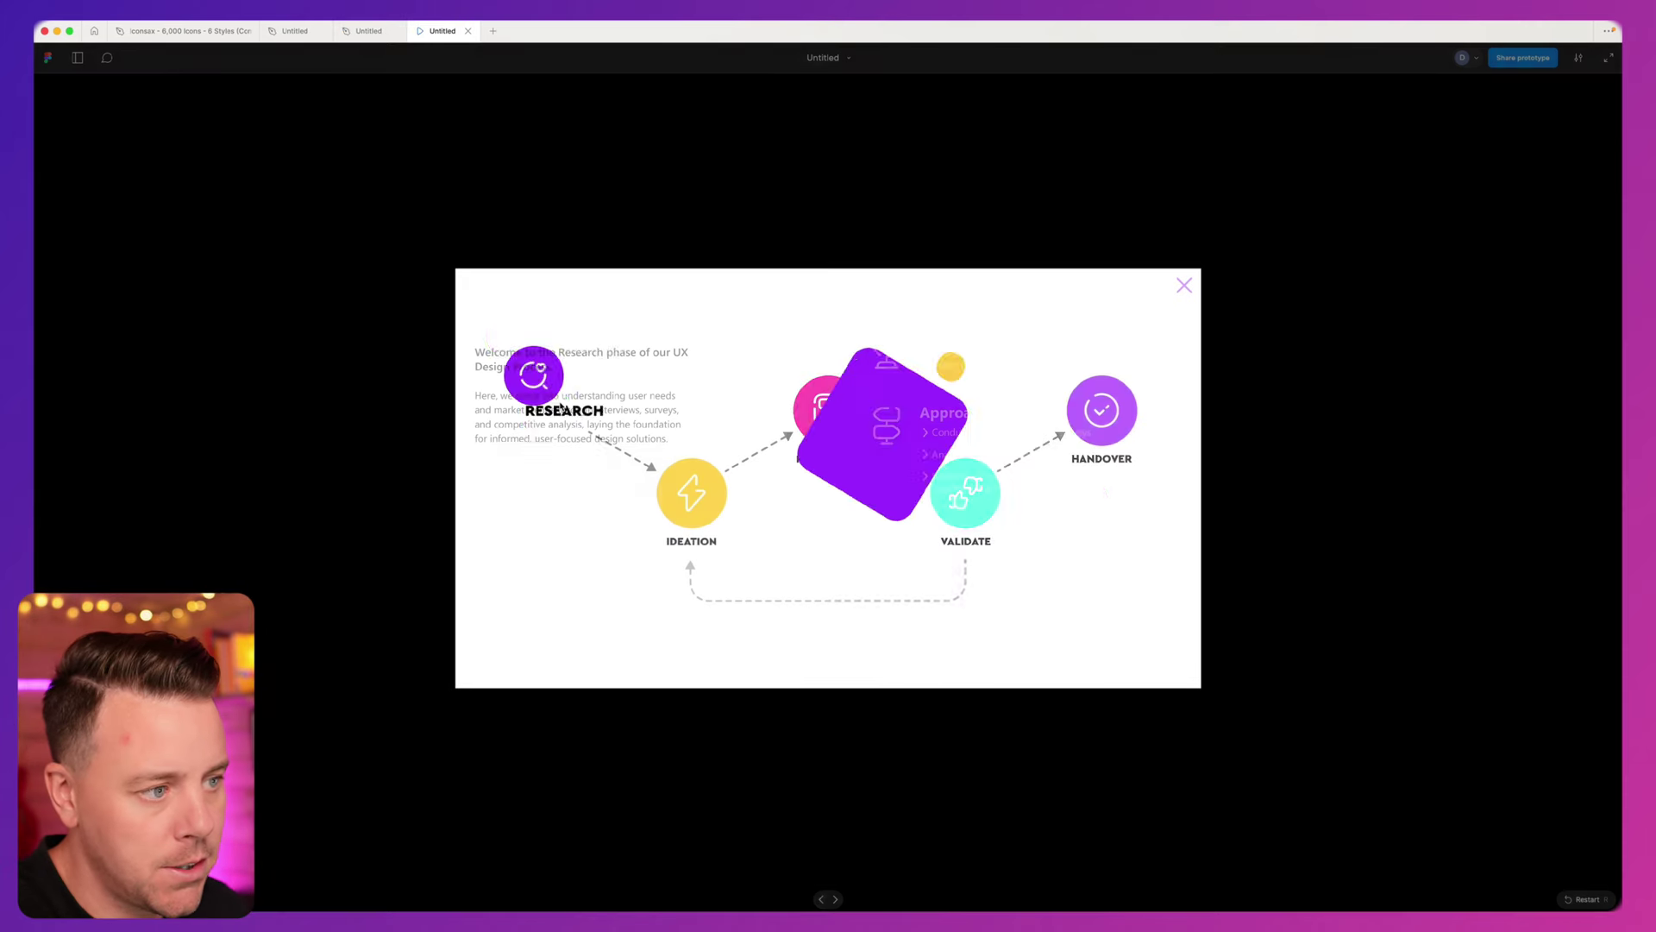
pyautogui.click(1184, 286)
pyautogui.click(677, 499)
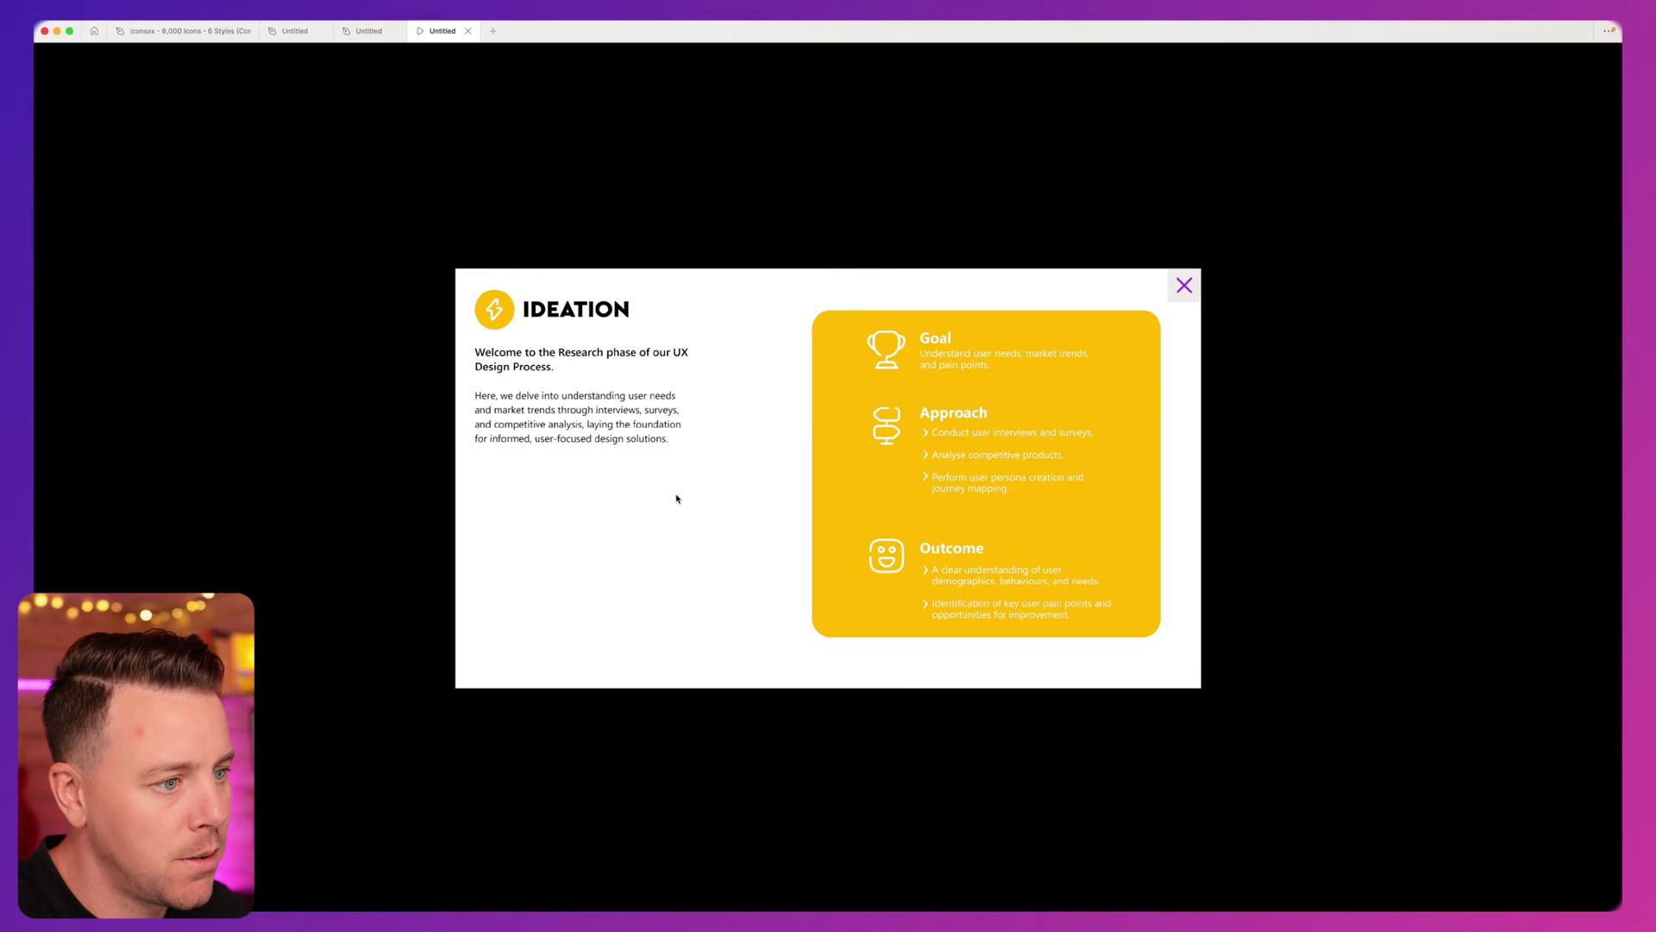
pyautogui.click(1185, 285)
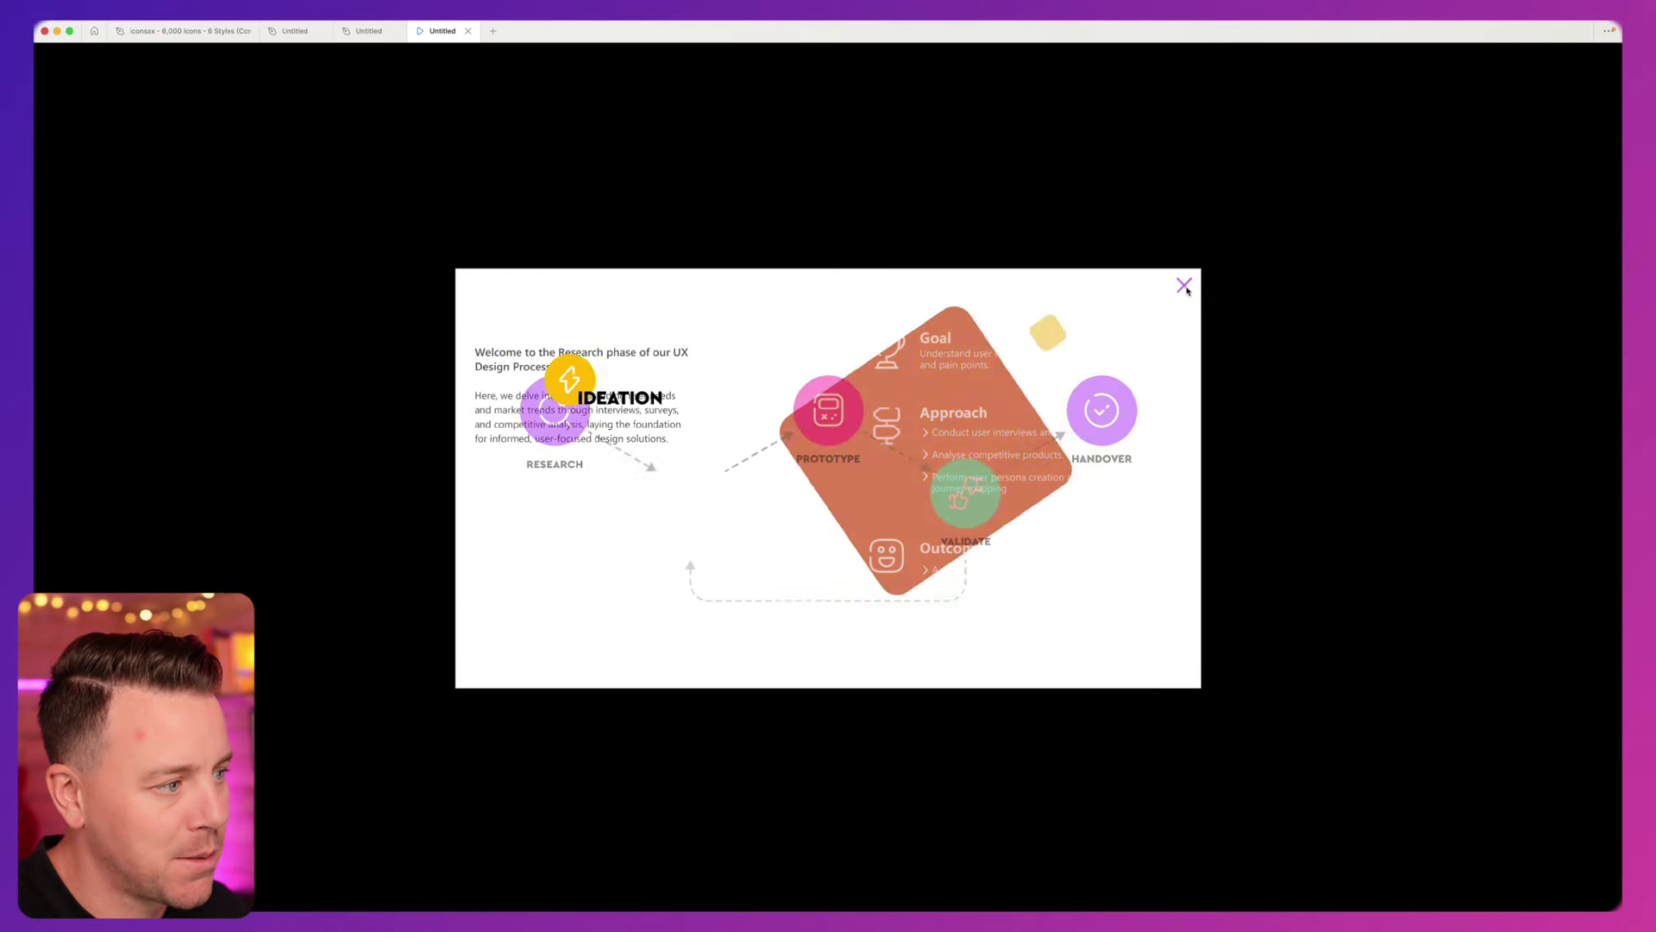
pyautogui.click(468, 31)
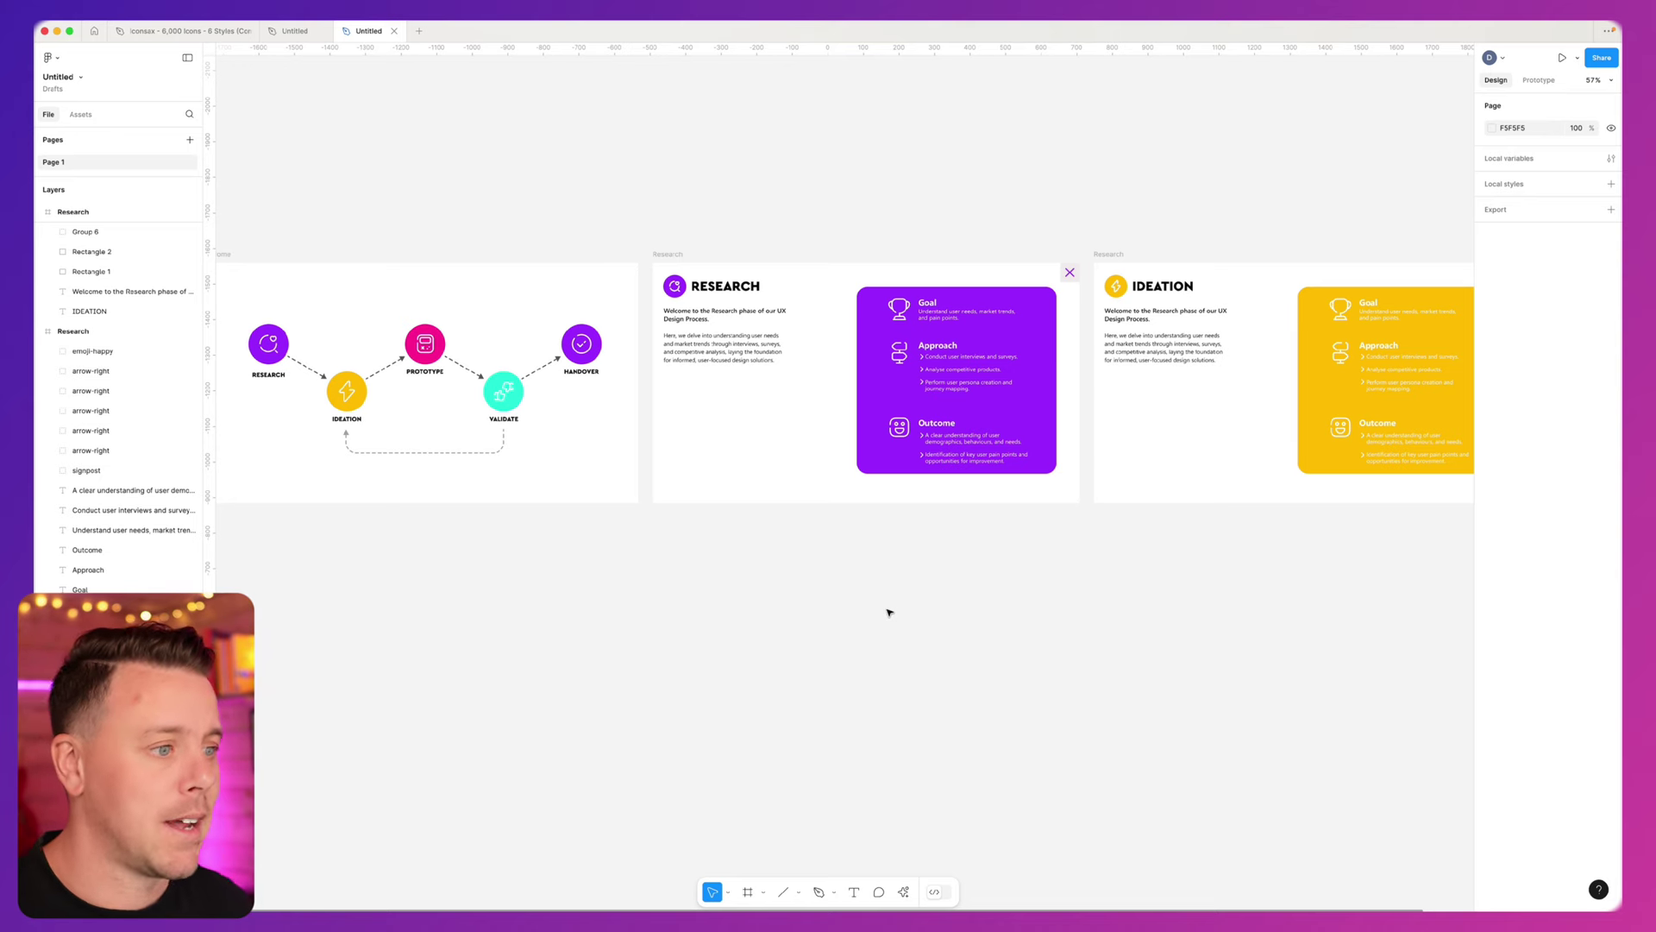
pyautogui.scroll(-2, 890, 612)
pyautogui.hscroll(-5, 888, 611)
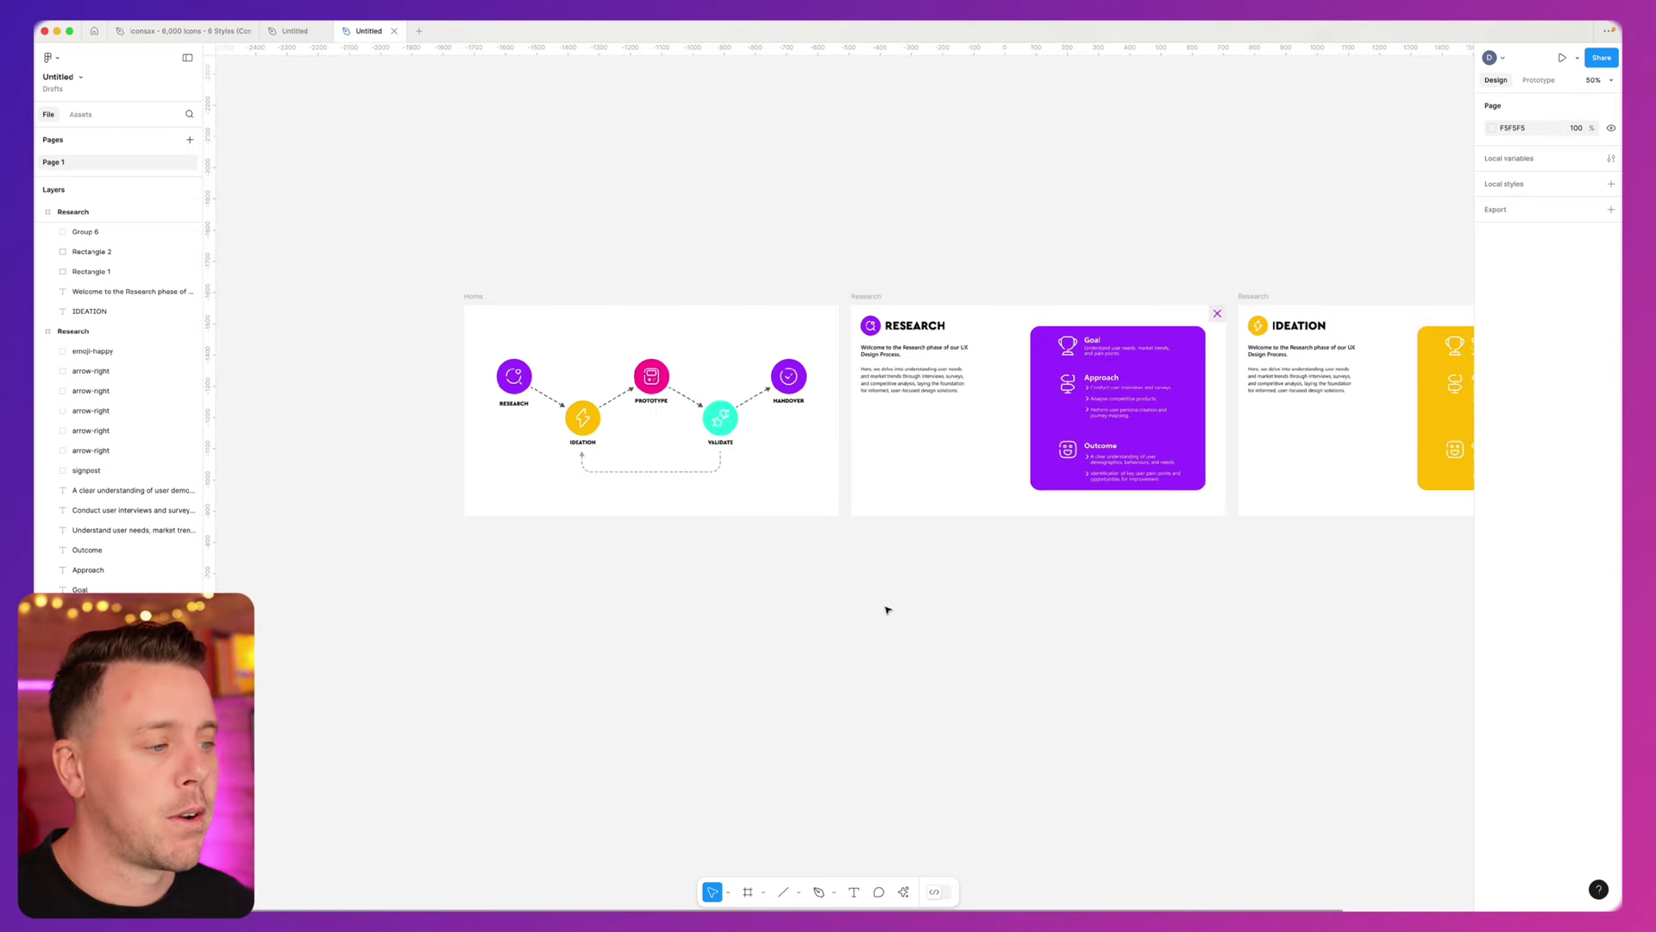
pyautogui.hscroll(5, 888, 610)
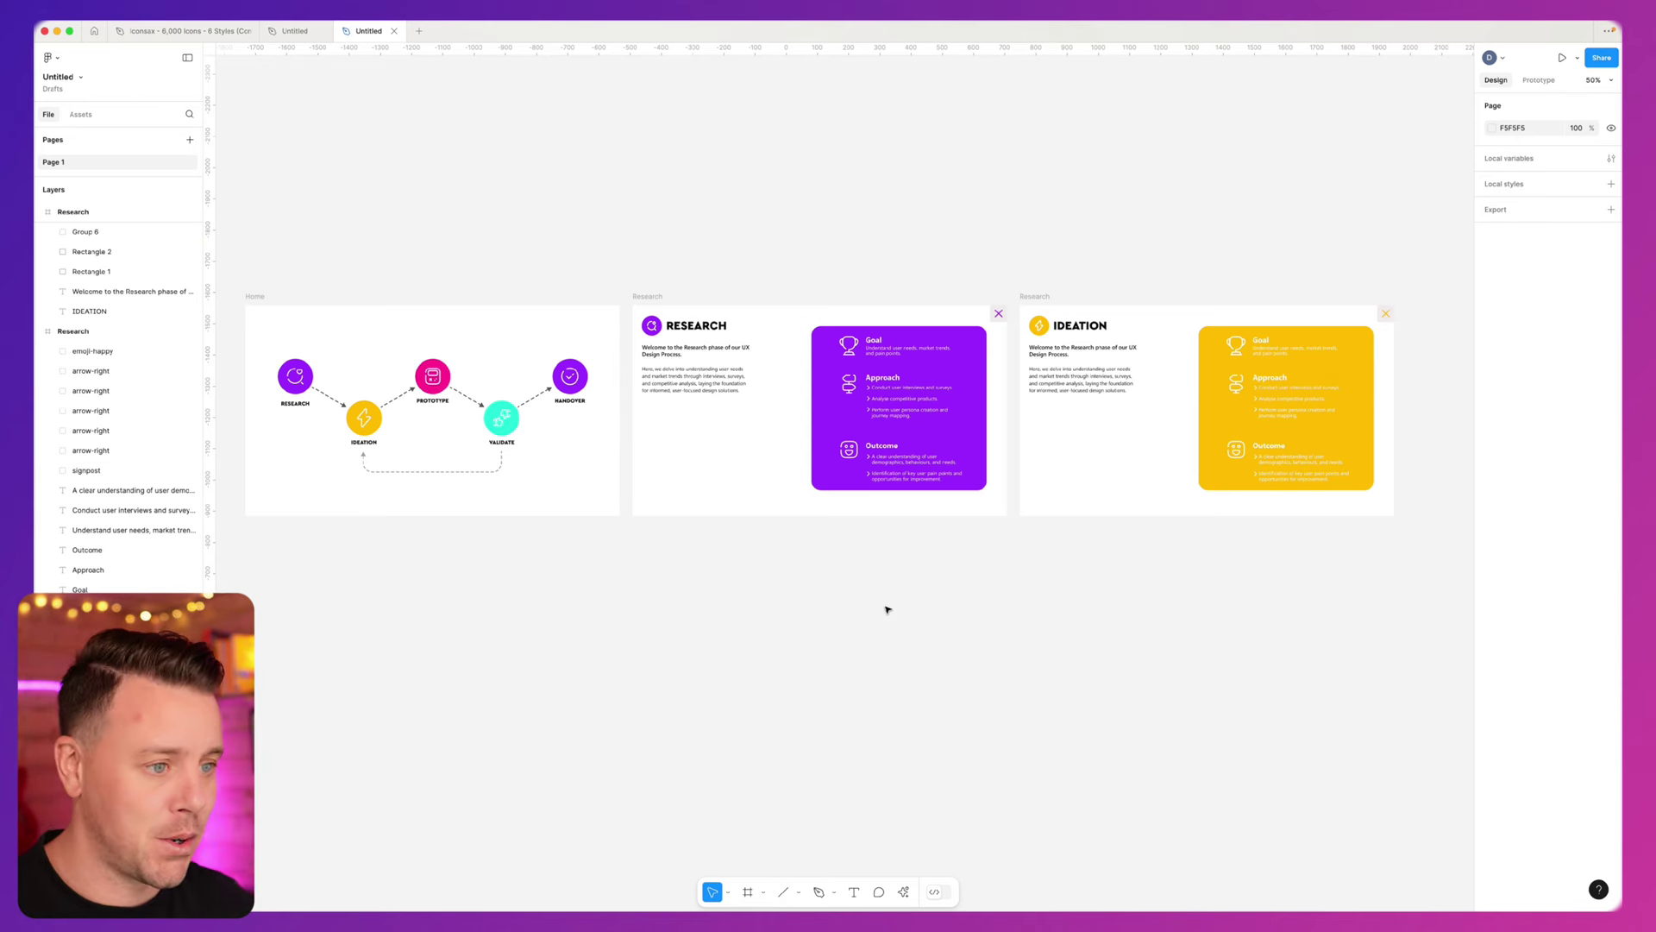
# - Draw a rectangle about 164 × 215 below the intro text in the Research frame
pyautogui.hscroll(-5, 897, 611)
pyautogui.scroll(5, 915, 458)
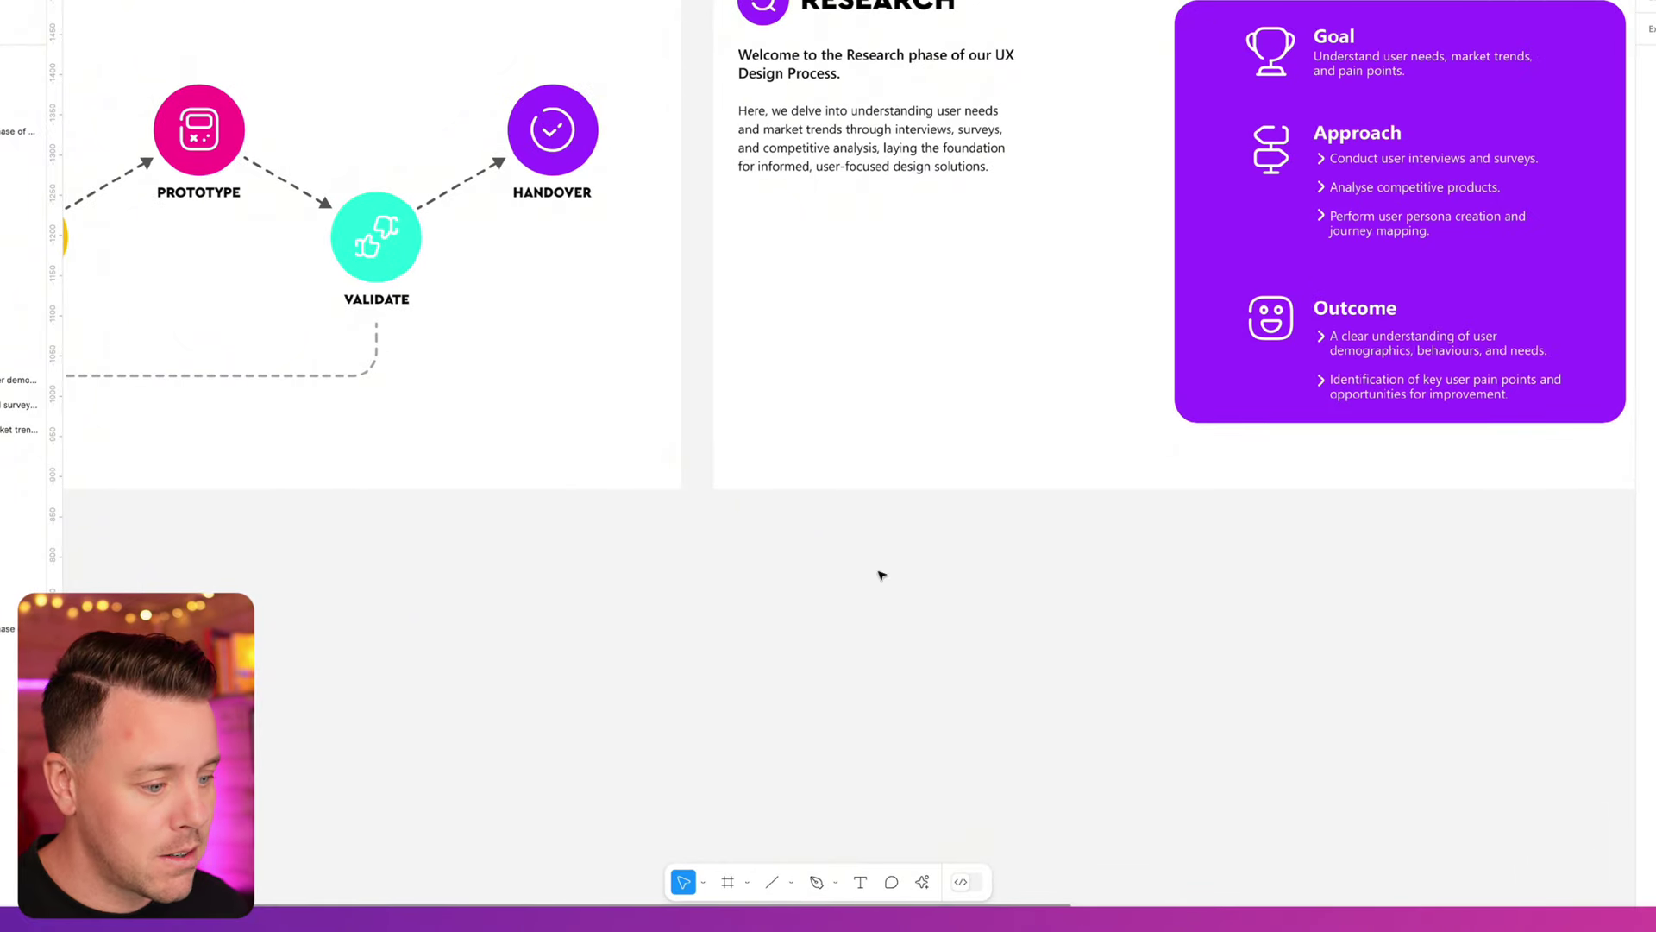
pyautogui.click(791, 884)
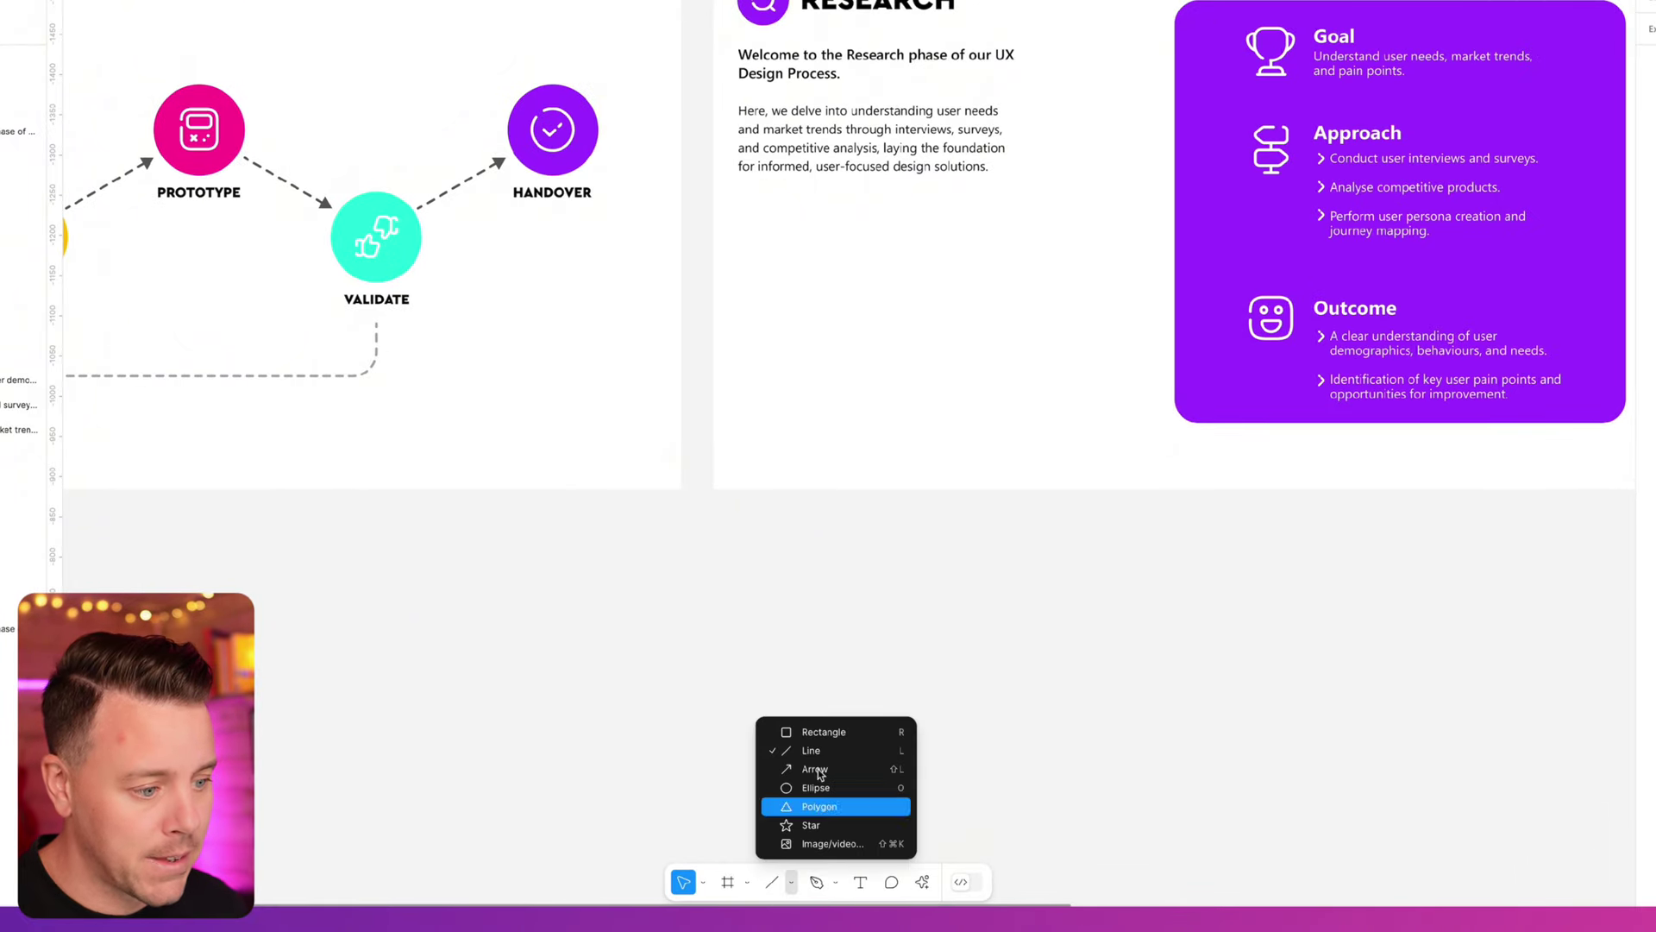
pyautogui.click(818, 729)
pyautogui.moveTo(751, 254); pyautogui.dragTo(885, 405)
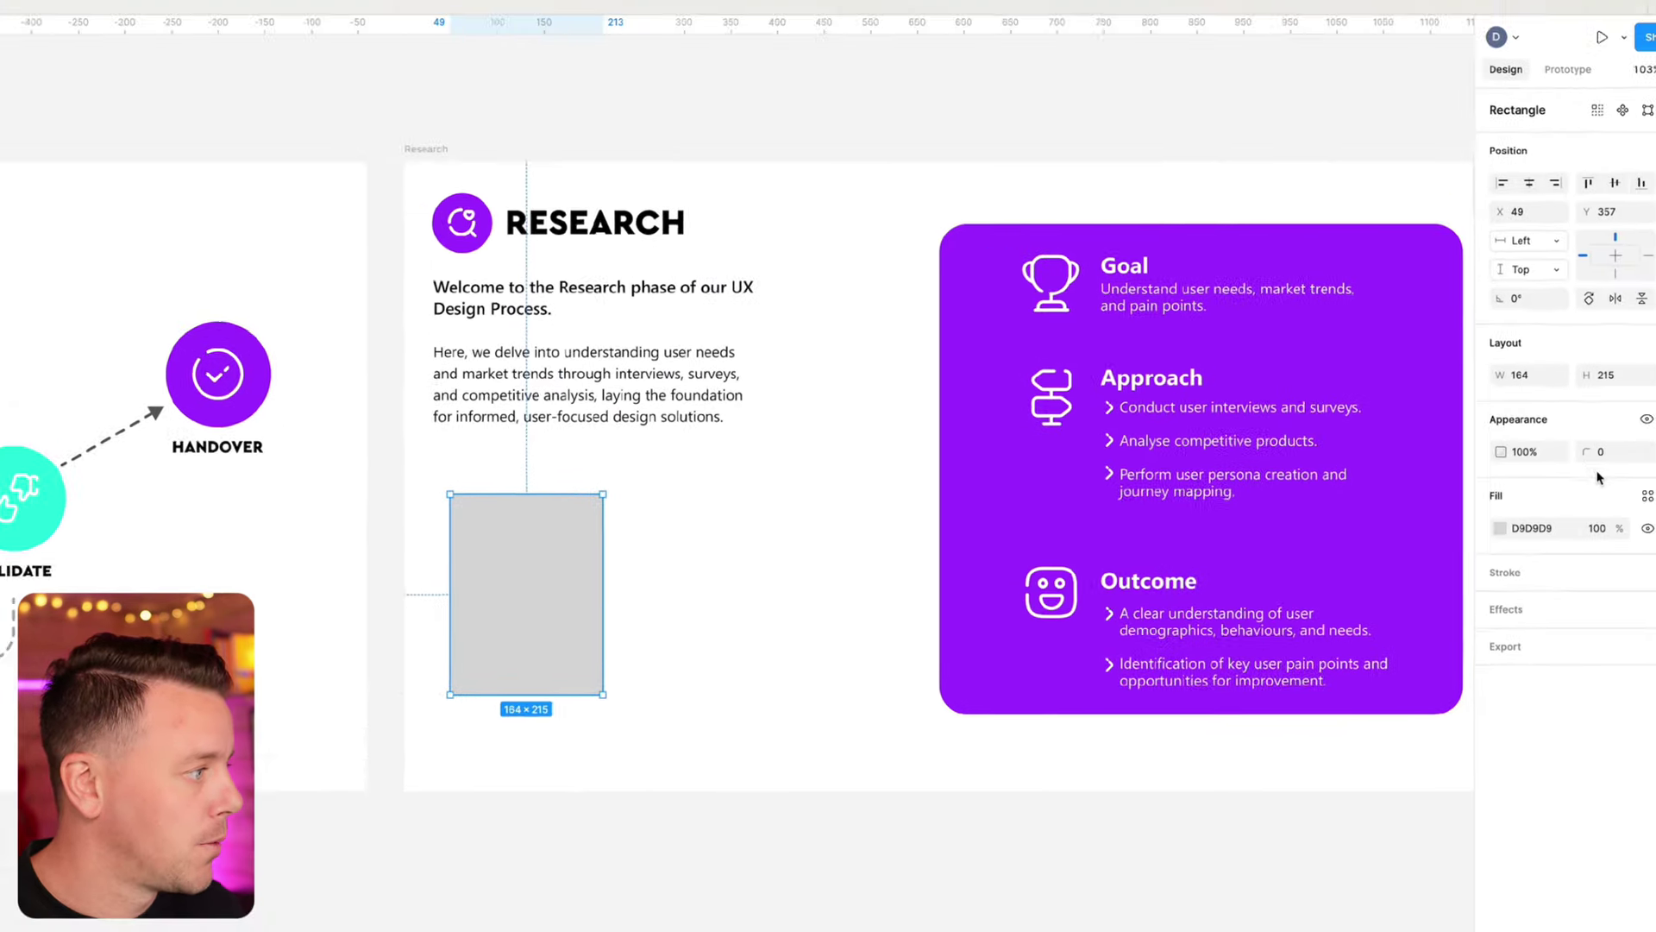
# - Round the new rectangle's corners with a radius of 15
pyautogui.click(1579, 515)
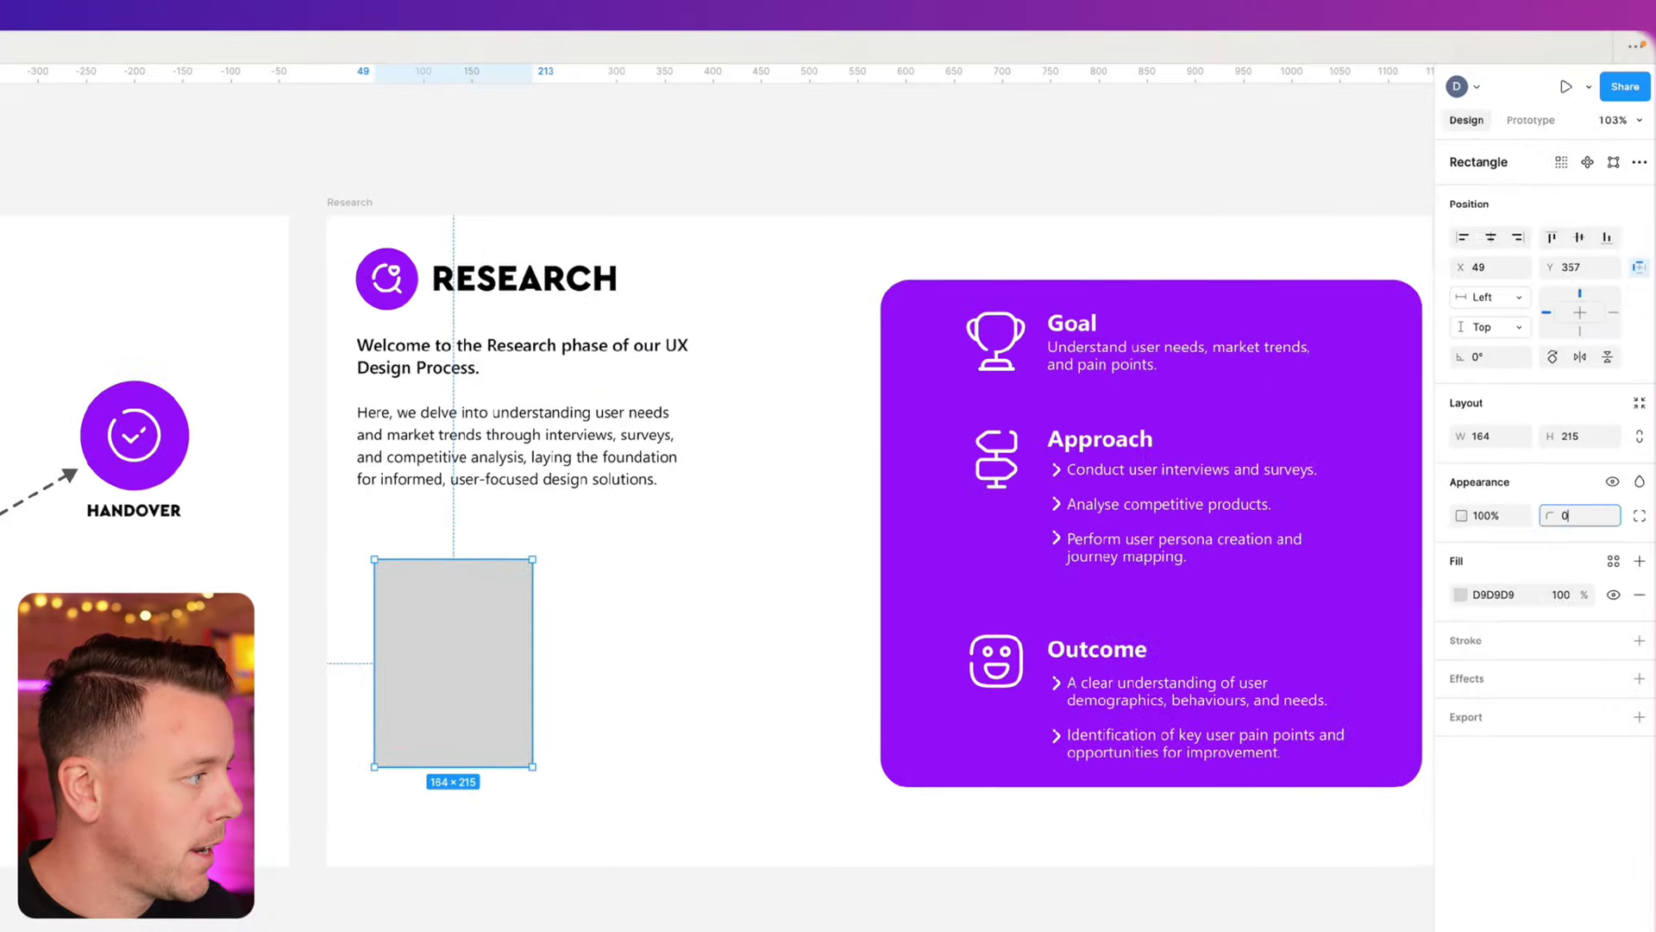
pyautogui.write('10')
pyautogui.press('Return')
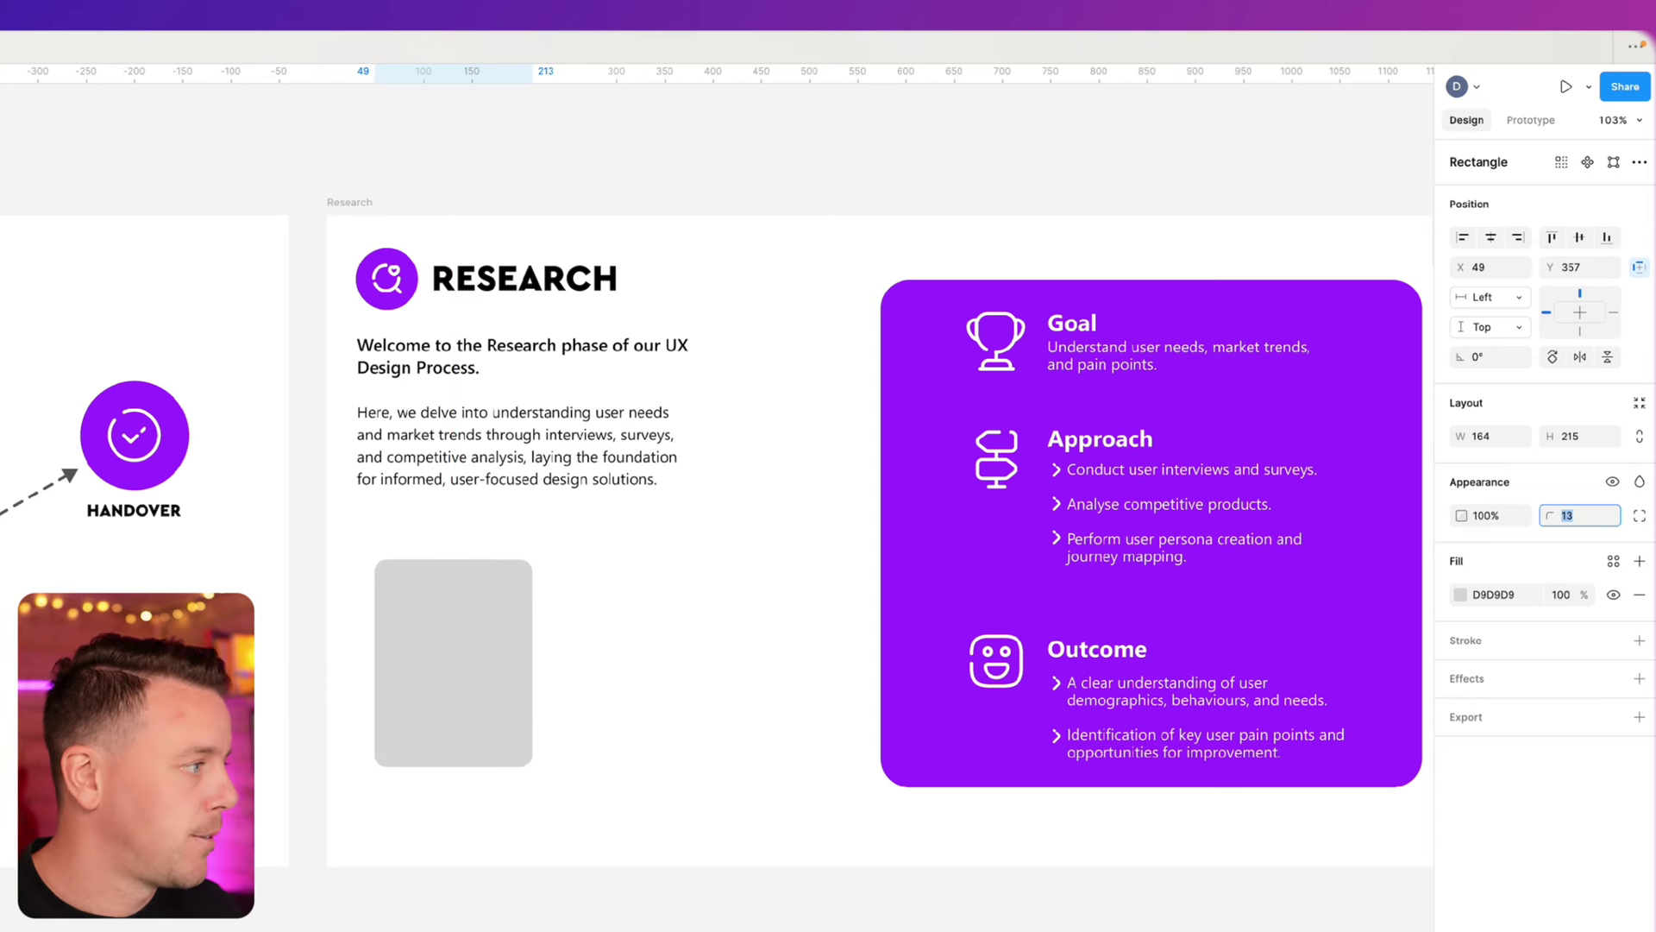
pyautogui.press('Return')
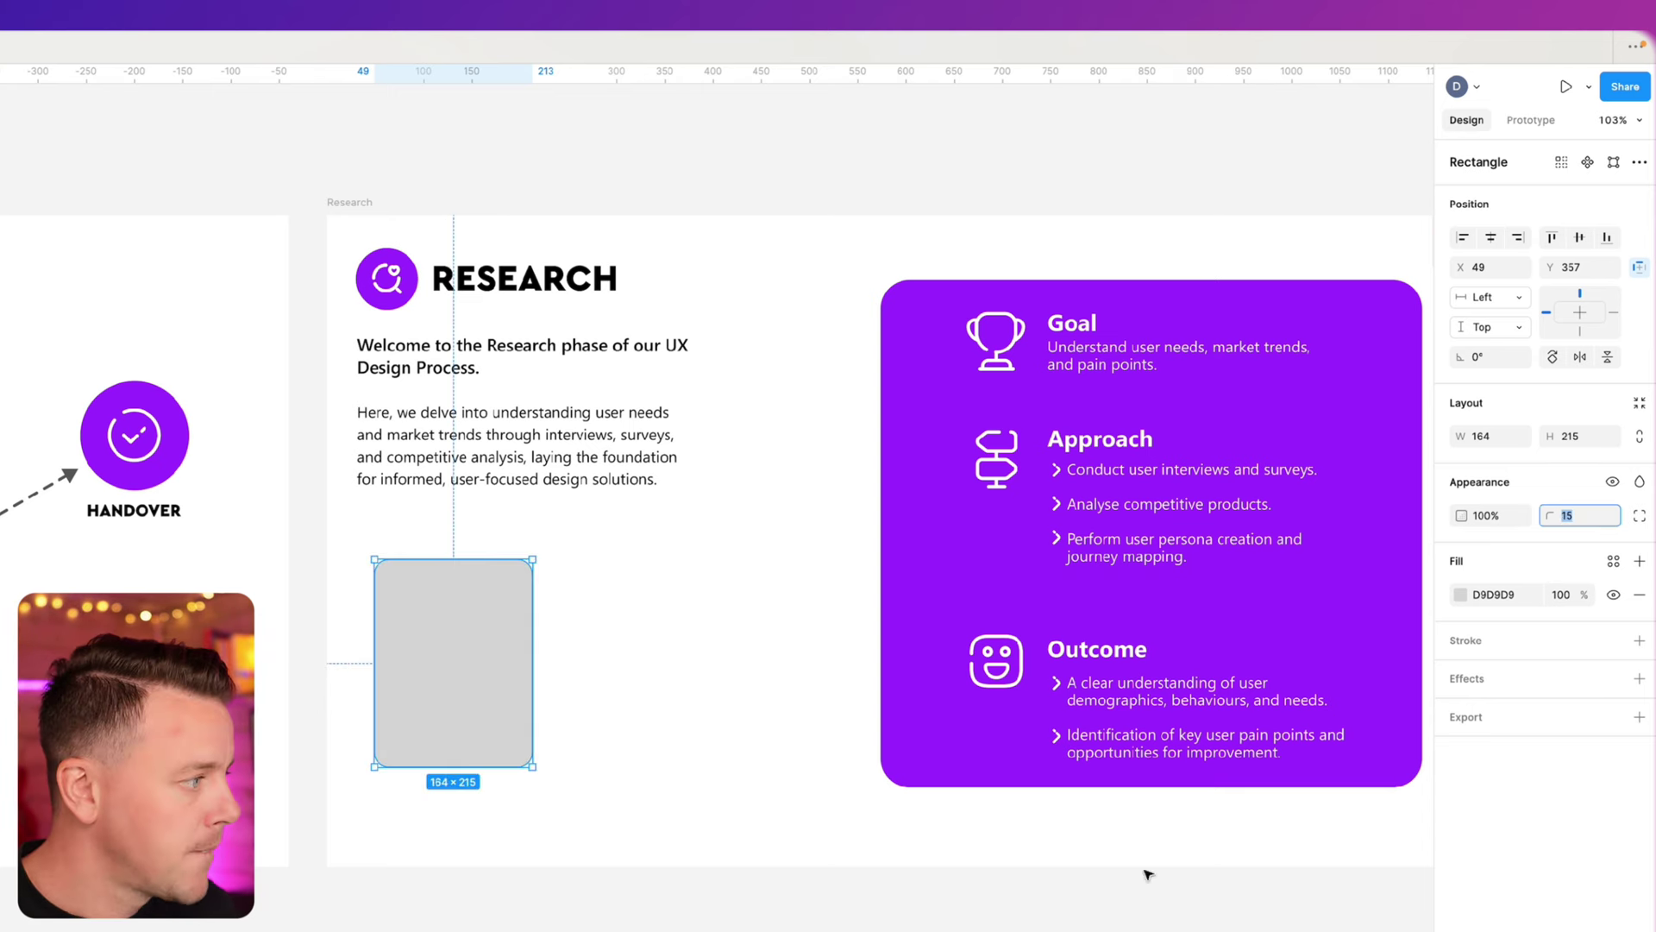
# - Give the rounded rectangle a purple A527FF stroke and a white fill
pyautogui.click(1639, 640)
pyautogui.click(1461, 674)
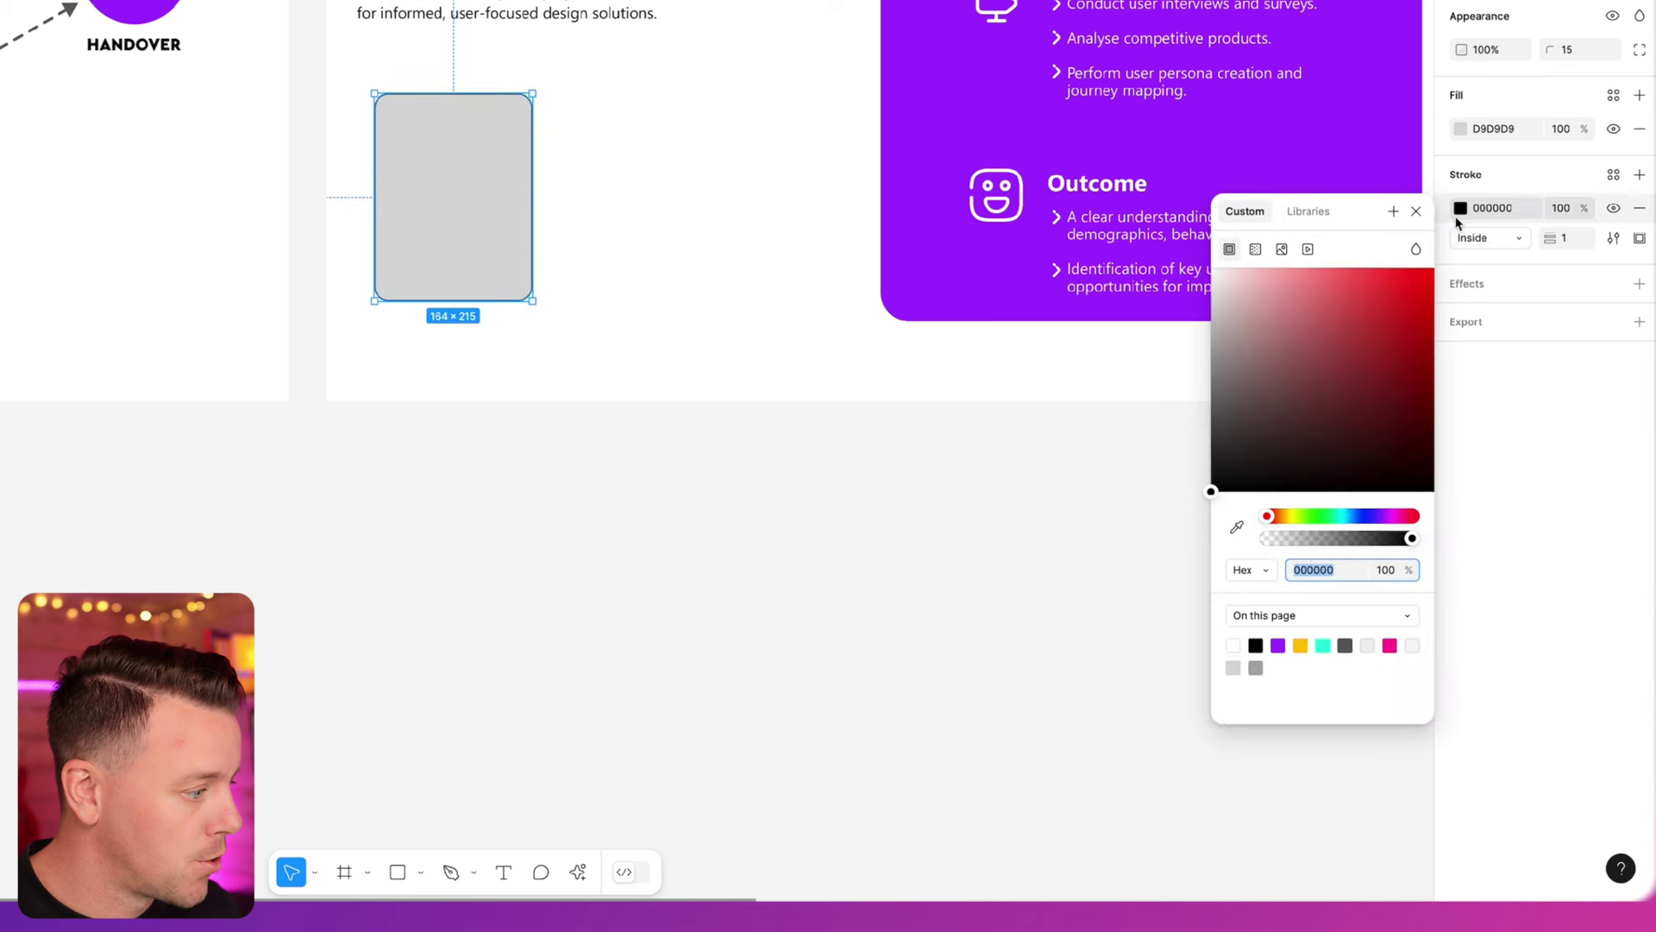
pyautogui.click(1280, 643)
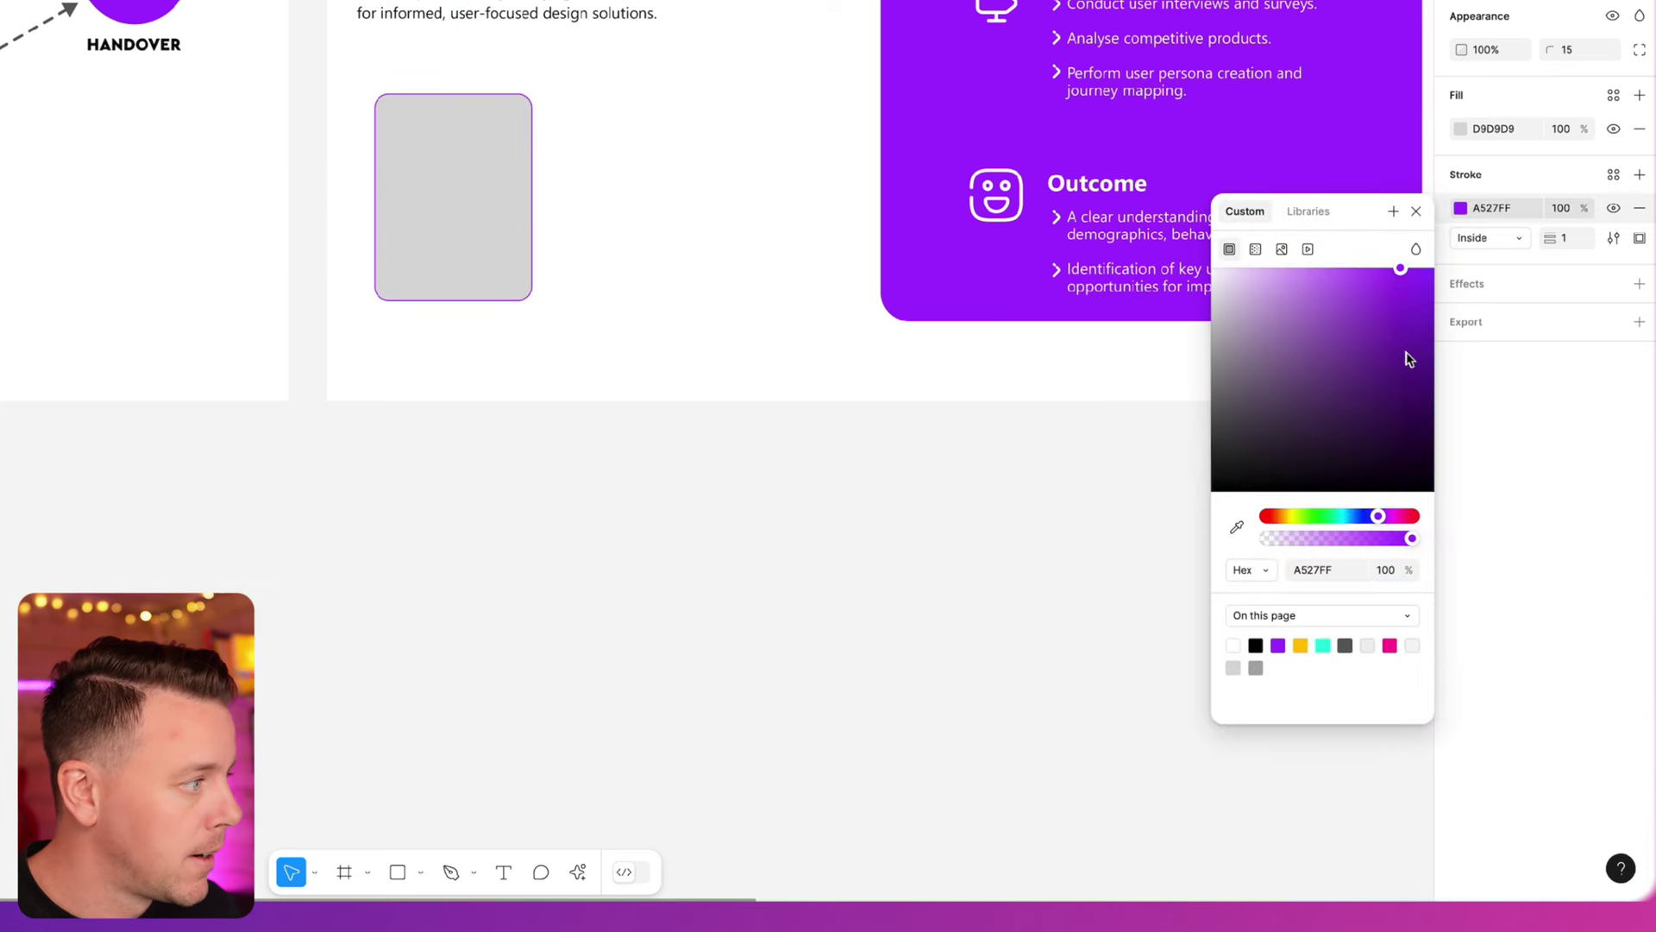
pyautogui.click(1460, 128)
pyautogui.write('ffffff')
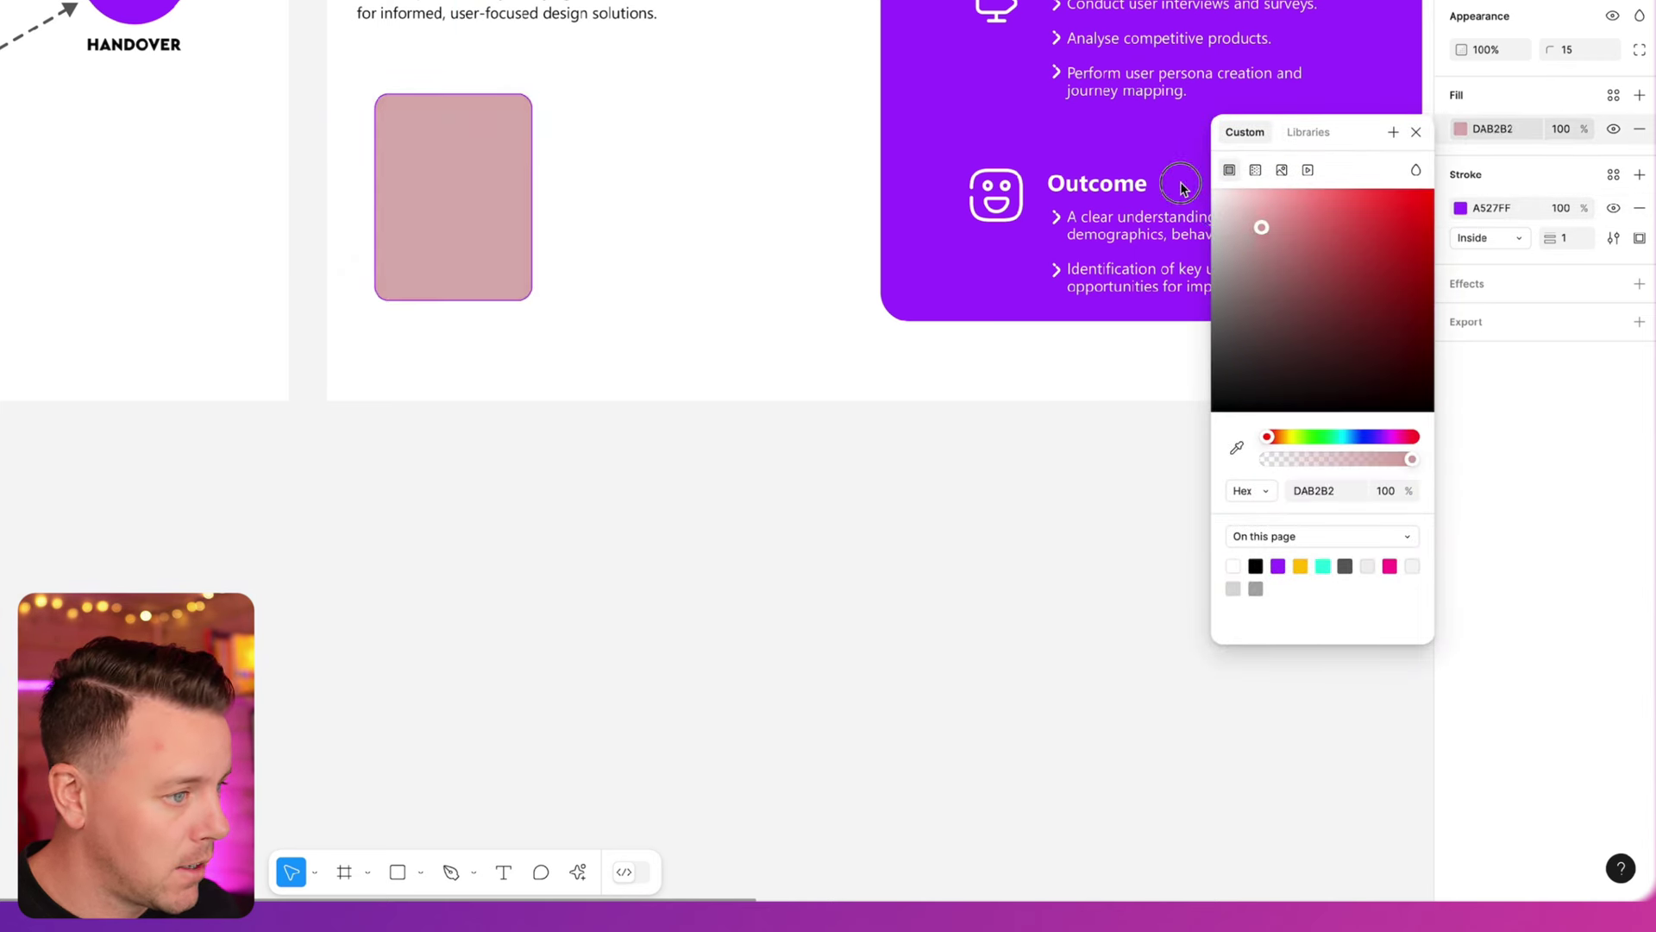
pyautogui.press('Return')
pyautogui.click(418, 731)
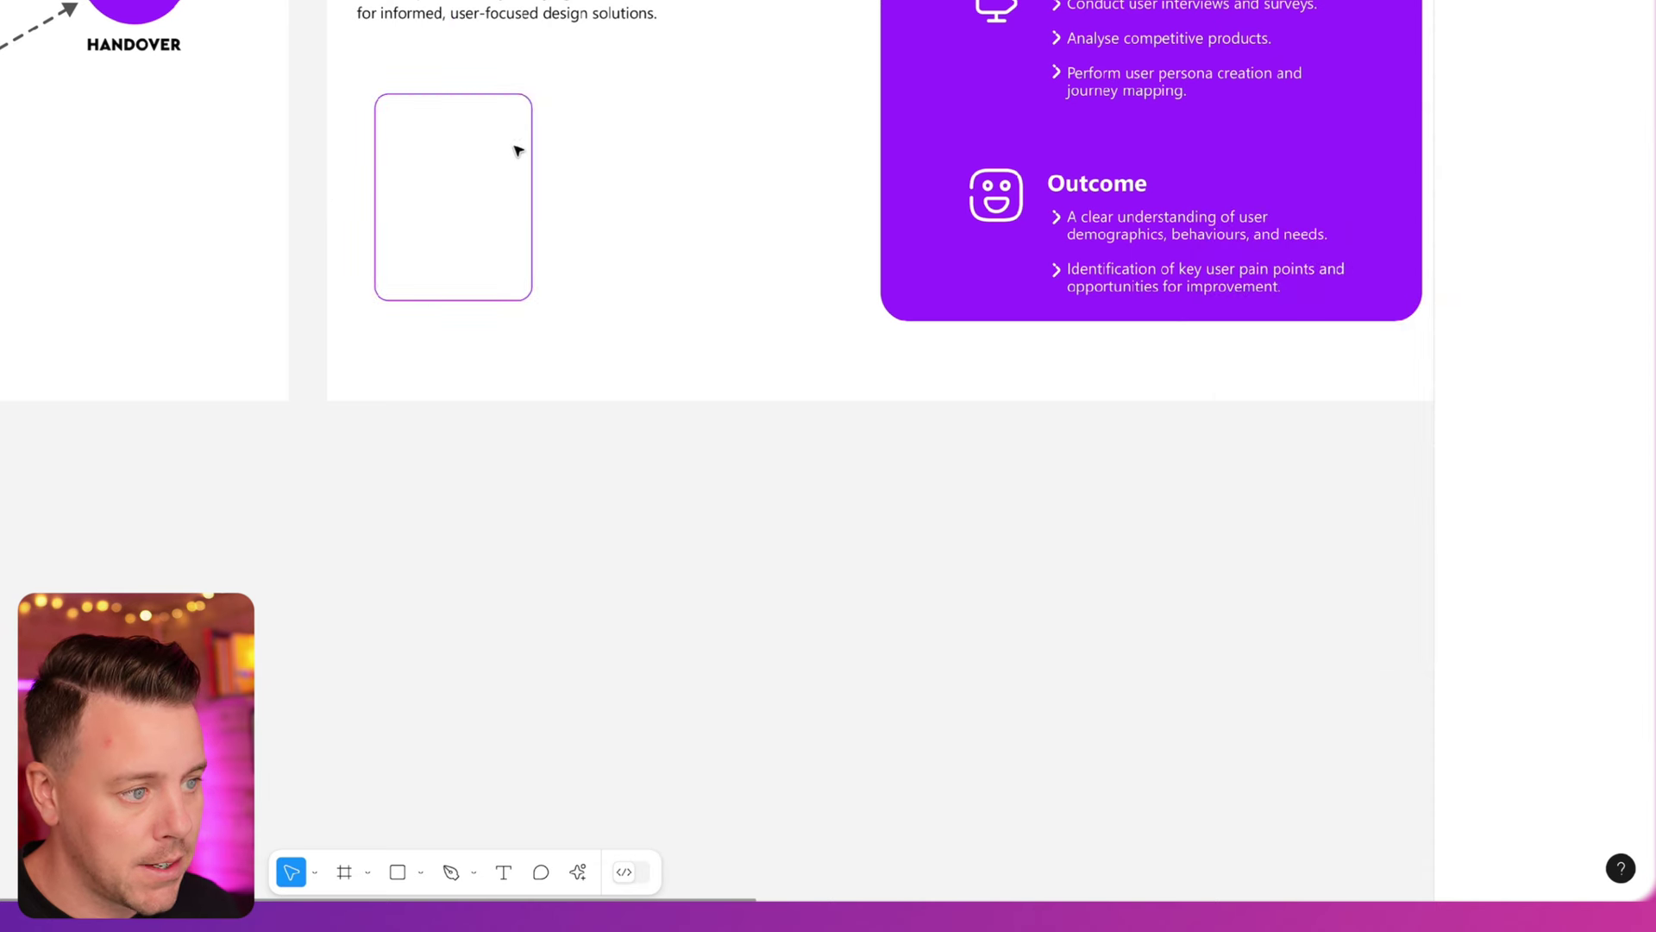
# - Add the two-line label "STAKEHOLDER MAP" centred in the lower part of the outlined card
pyautogui.click(506, 874)
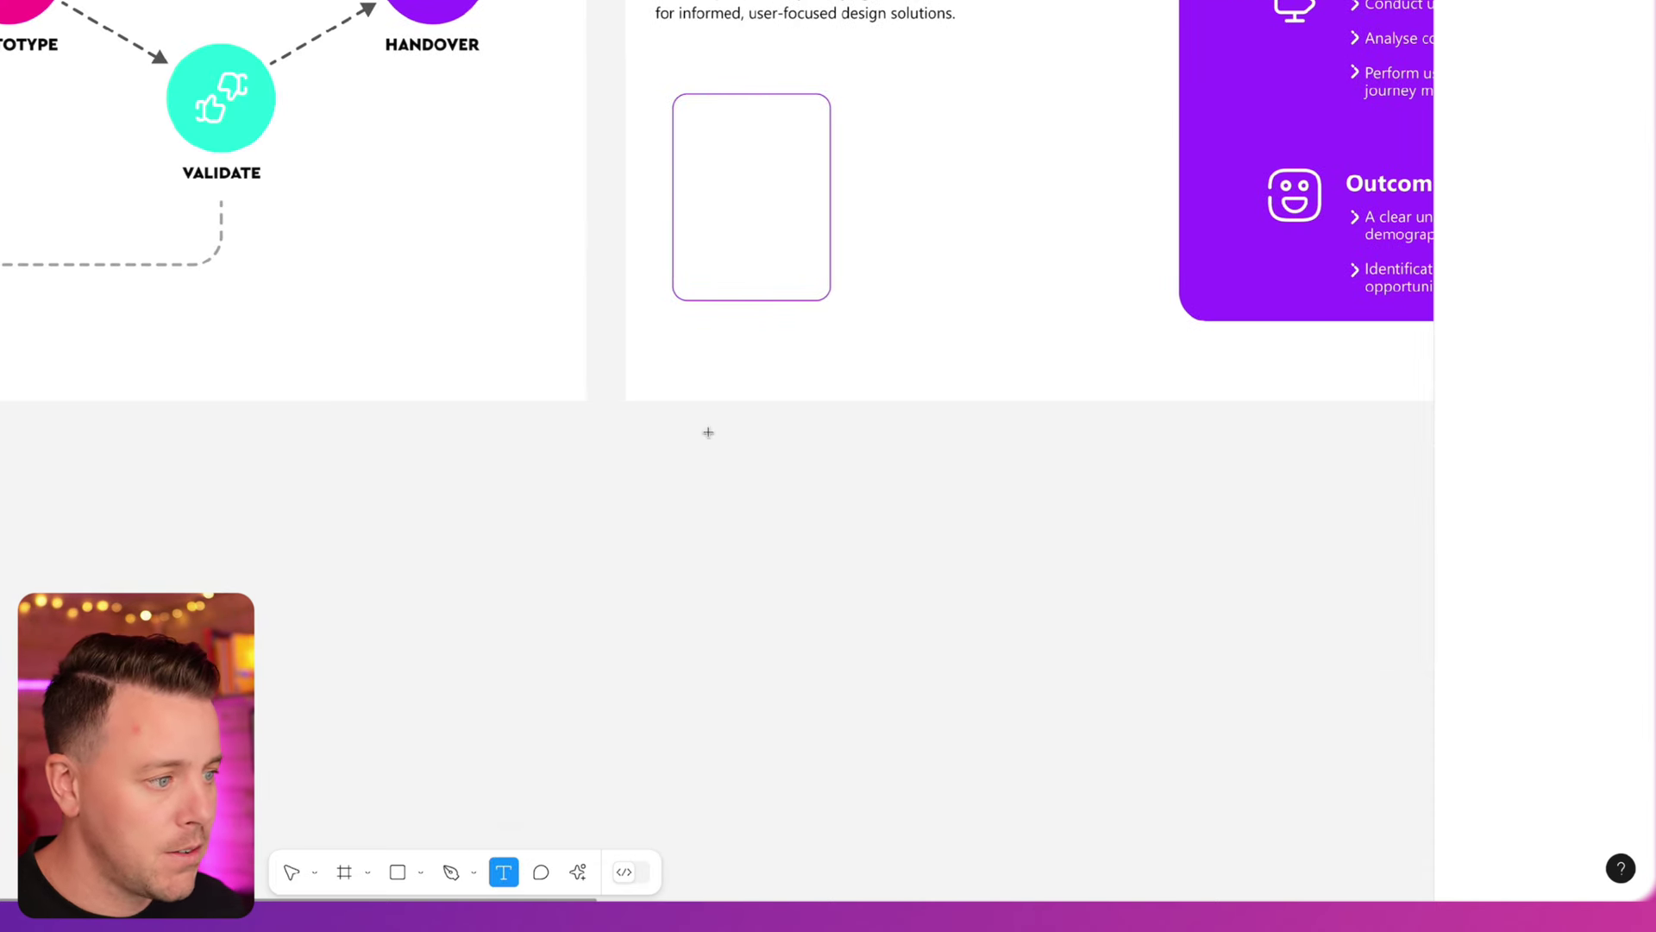
pyautogui.click(748, 251)
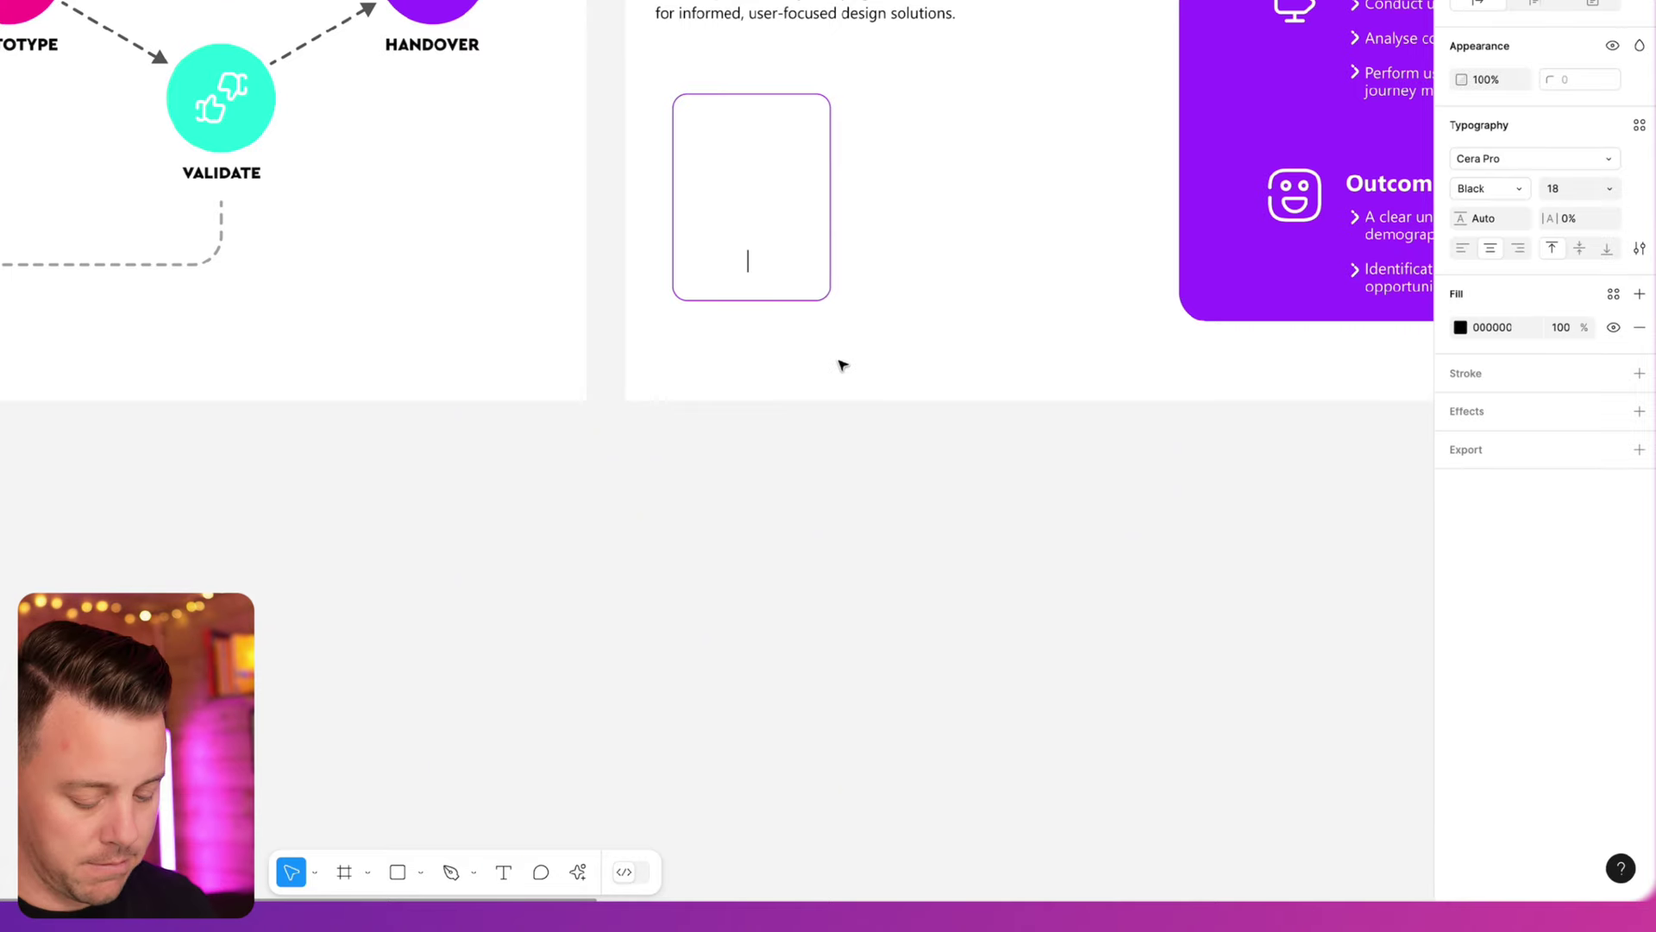
pyautogui.write('STA')
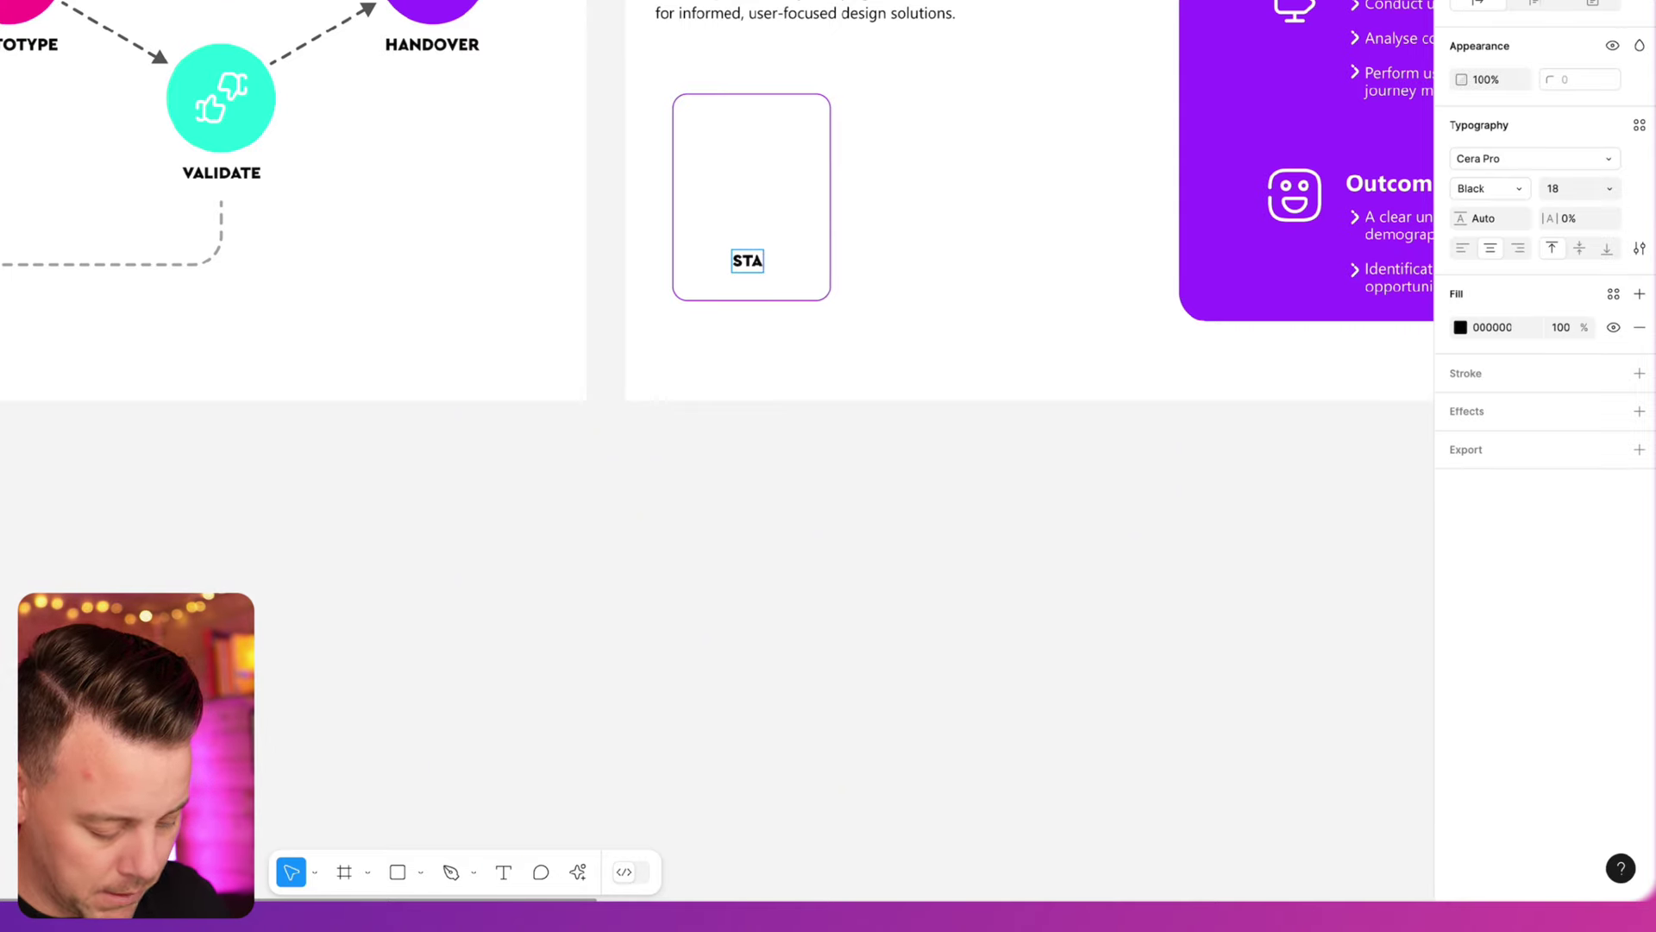
pyautogui.write('KEHOLDER MAP')
pyautogui.press('Escape')
pyautogui.moveTo(832, 259); pyautogui.dragTo(798, 256)
pyautogui.click(891, 178)
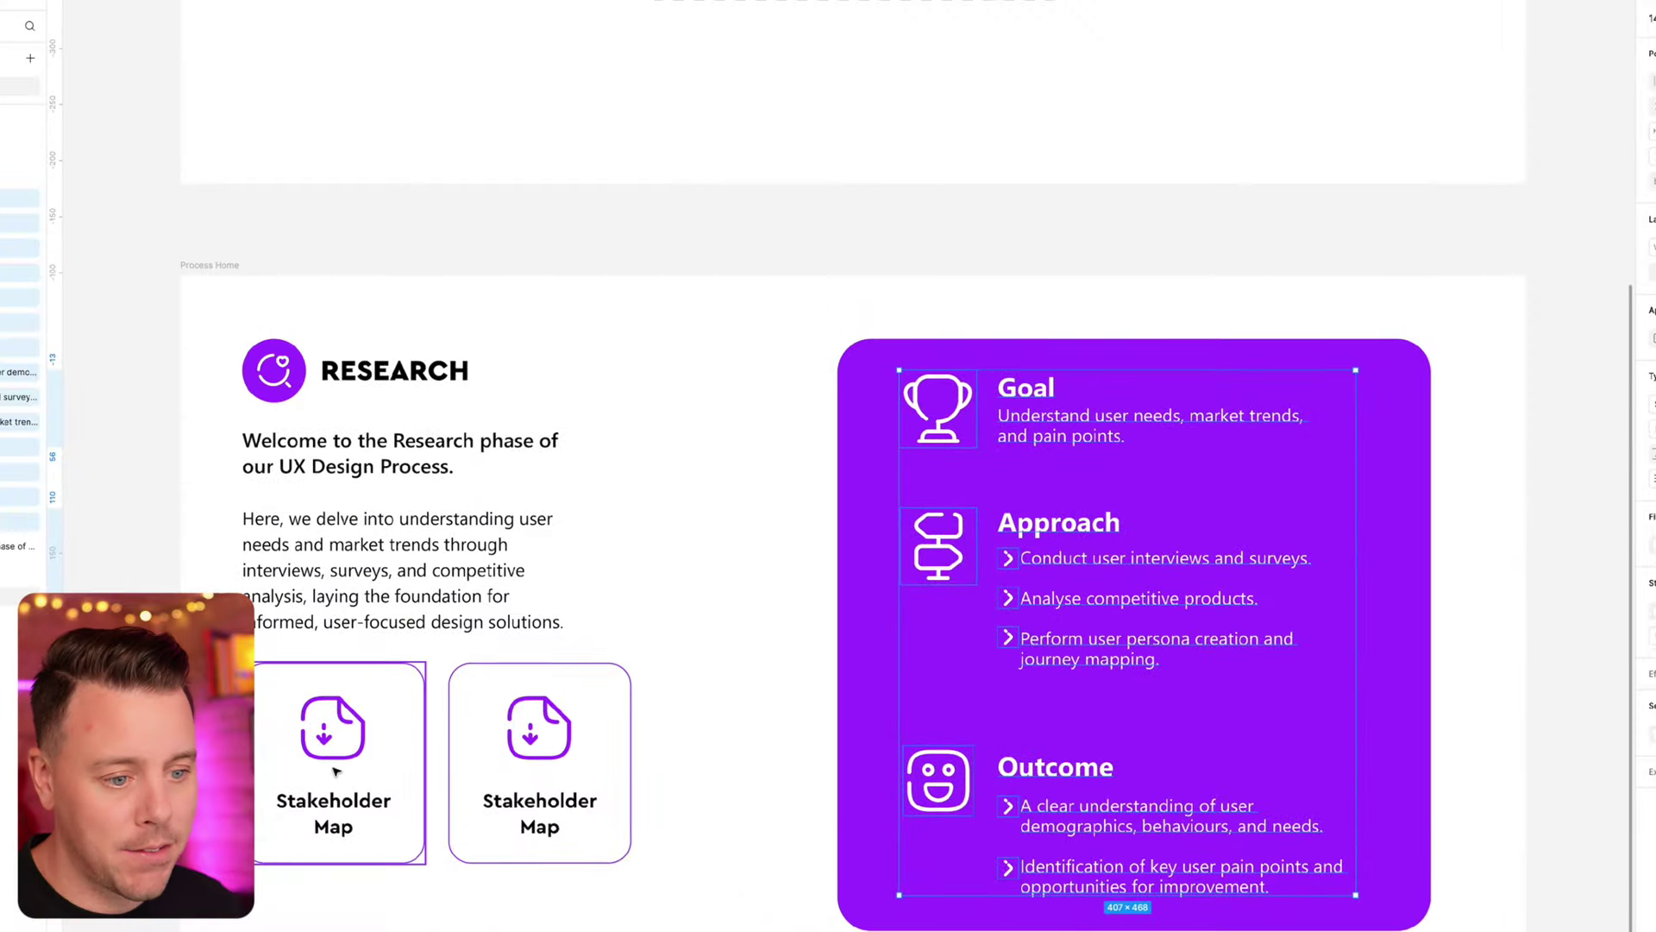
# - Copy the purple file-download icon from the Process Home frame's Stakeholder Map card and place it above the label in the new card
pyautogui.click(343, 727)
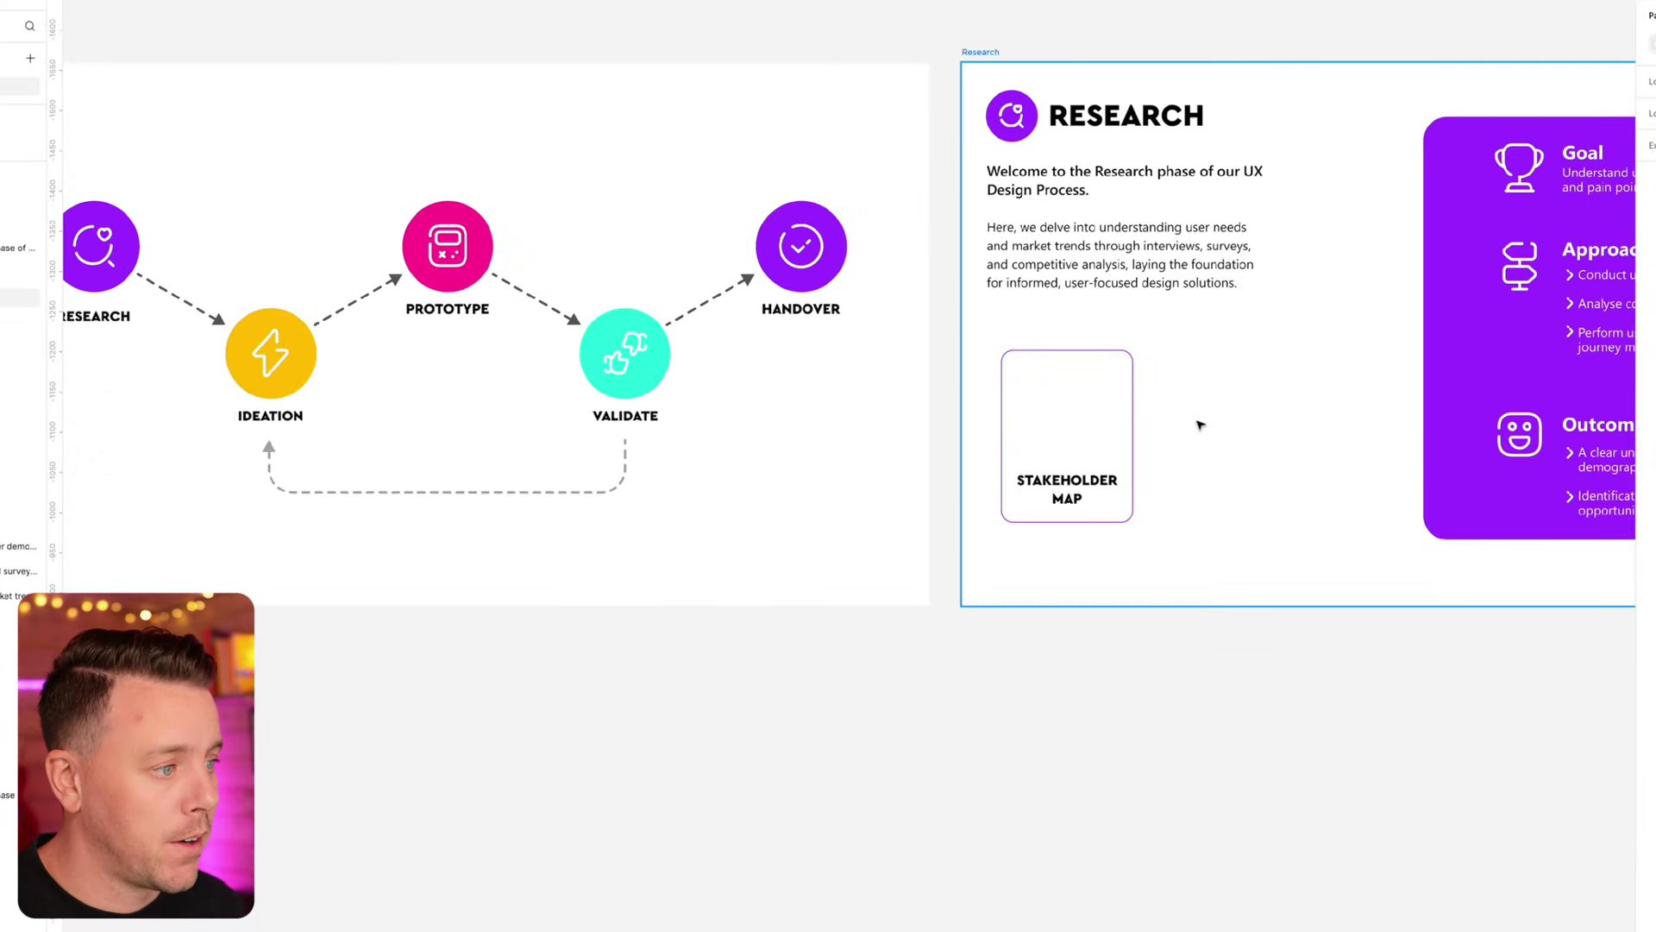
pyautogui.hotkey('ctrl', 'v')
pyautogui.moveTo(860, 477); pyautogui.dragTo(1070, 414)
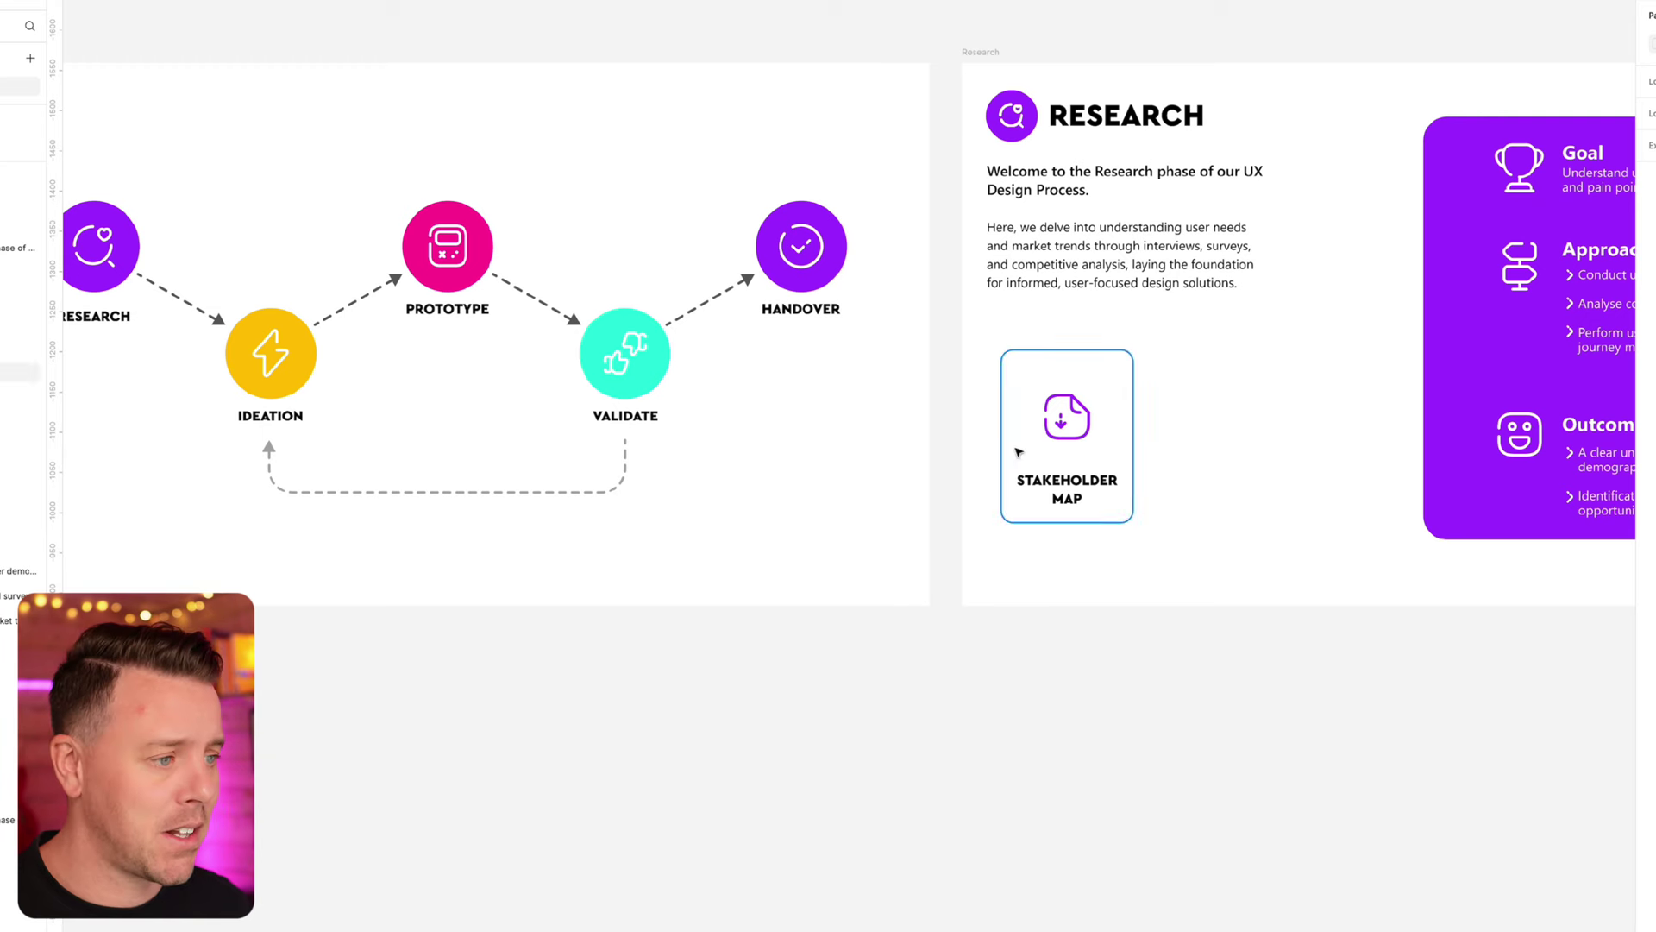
# - Move the card's rectangle, icon and label together out of the Research frame onto the empty canvas below the frames
pyautogui.moveTo(982, 335); pyautogui.dragTo(1225, 589)
pyautogui.moveTo(1063, 423); pyautogui.dragTo(854, 807)
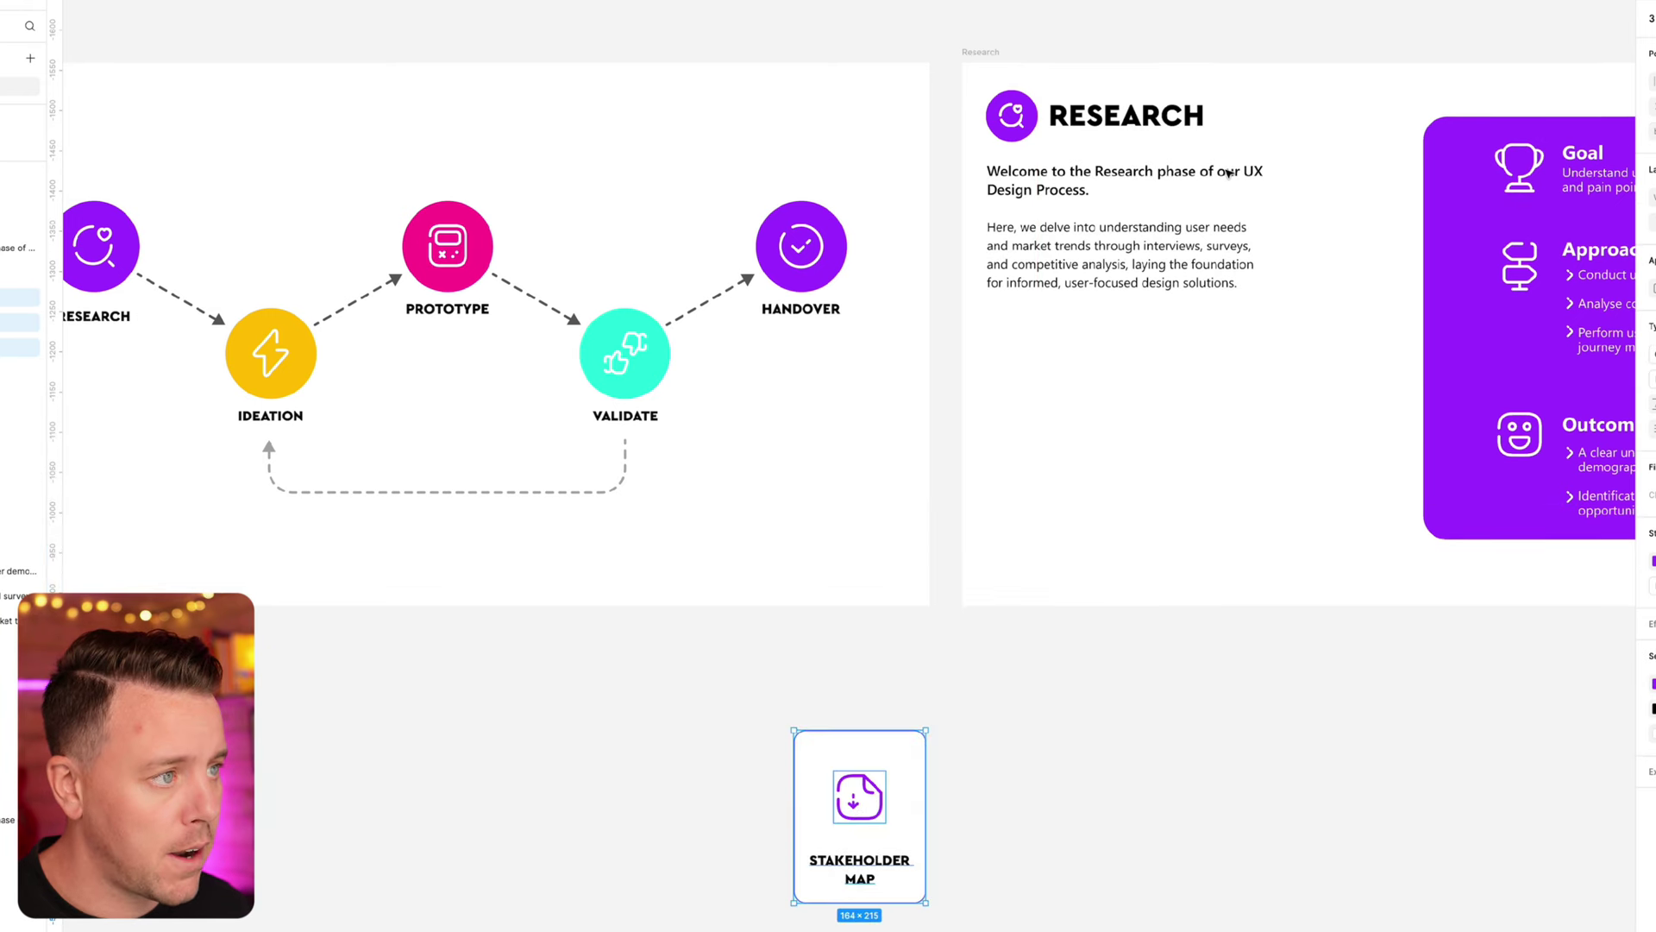
pyautogui.scroll(-5, 986, 618)
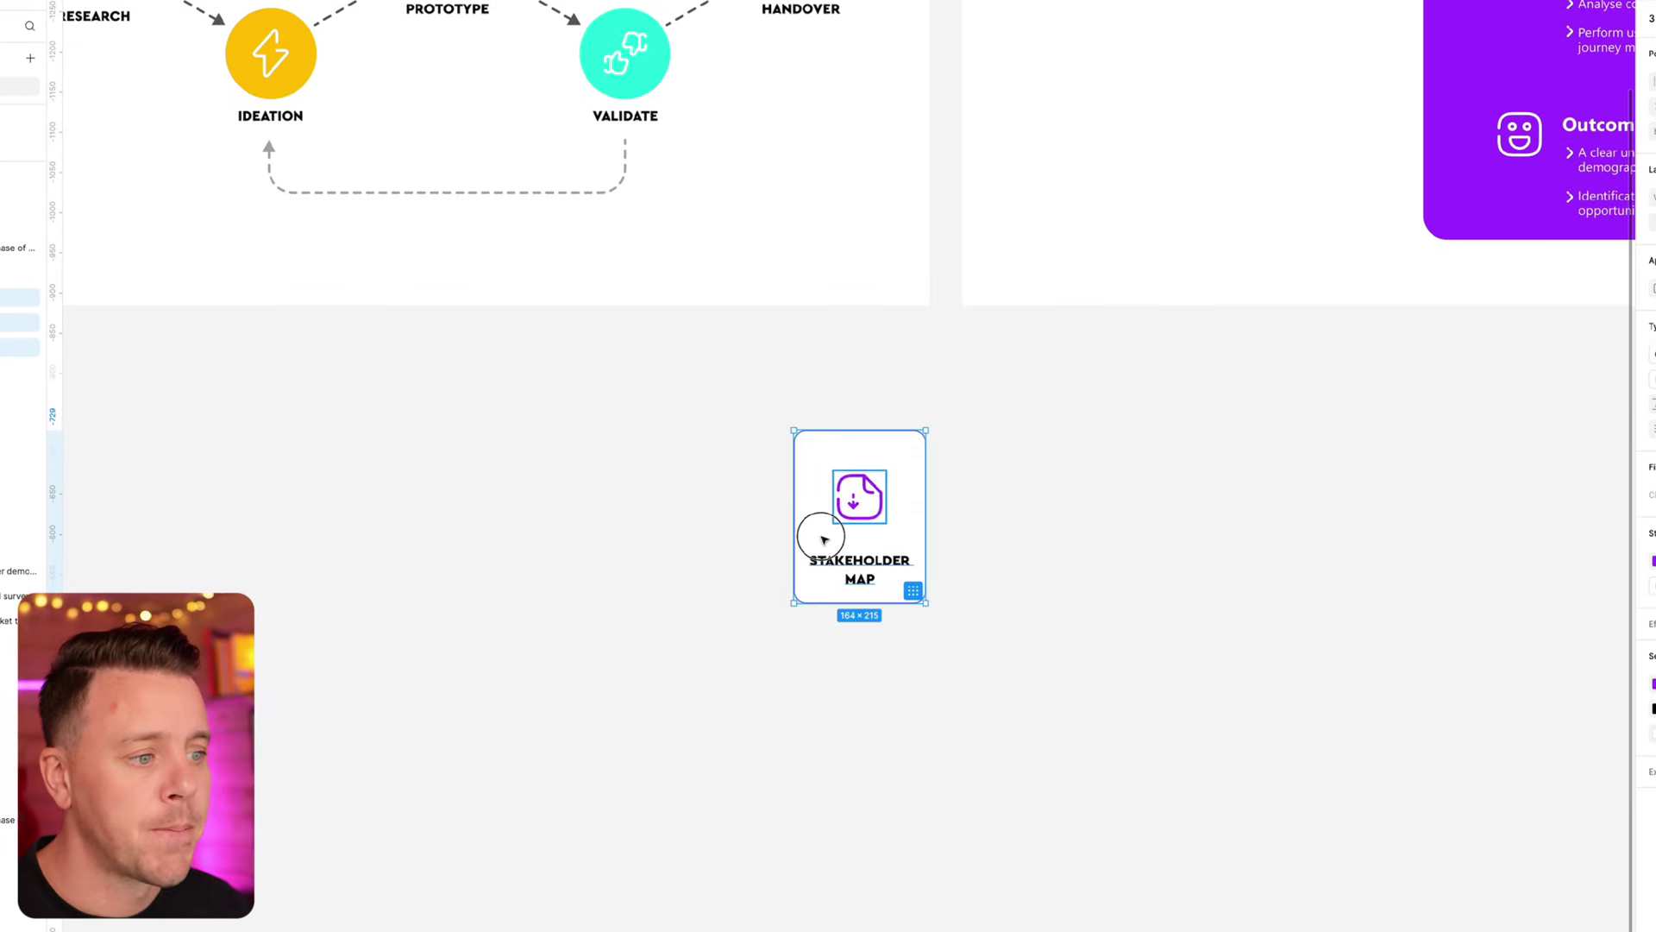
pyautogui.moveTo(820, 536); pyautogui.dragTo(756, 600)
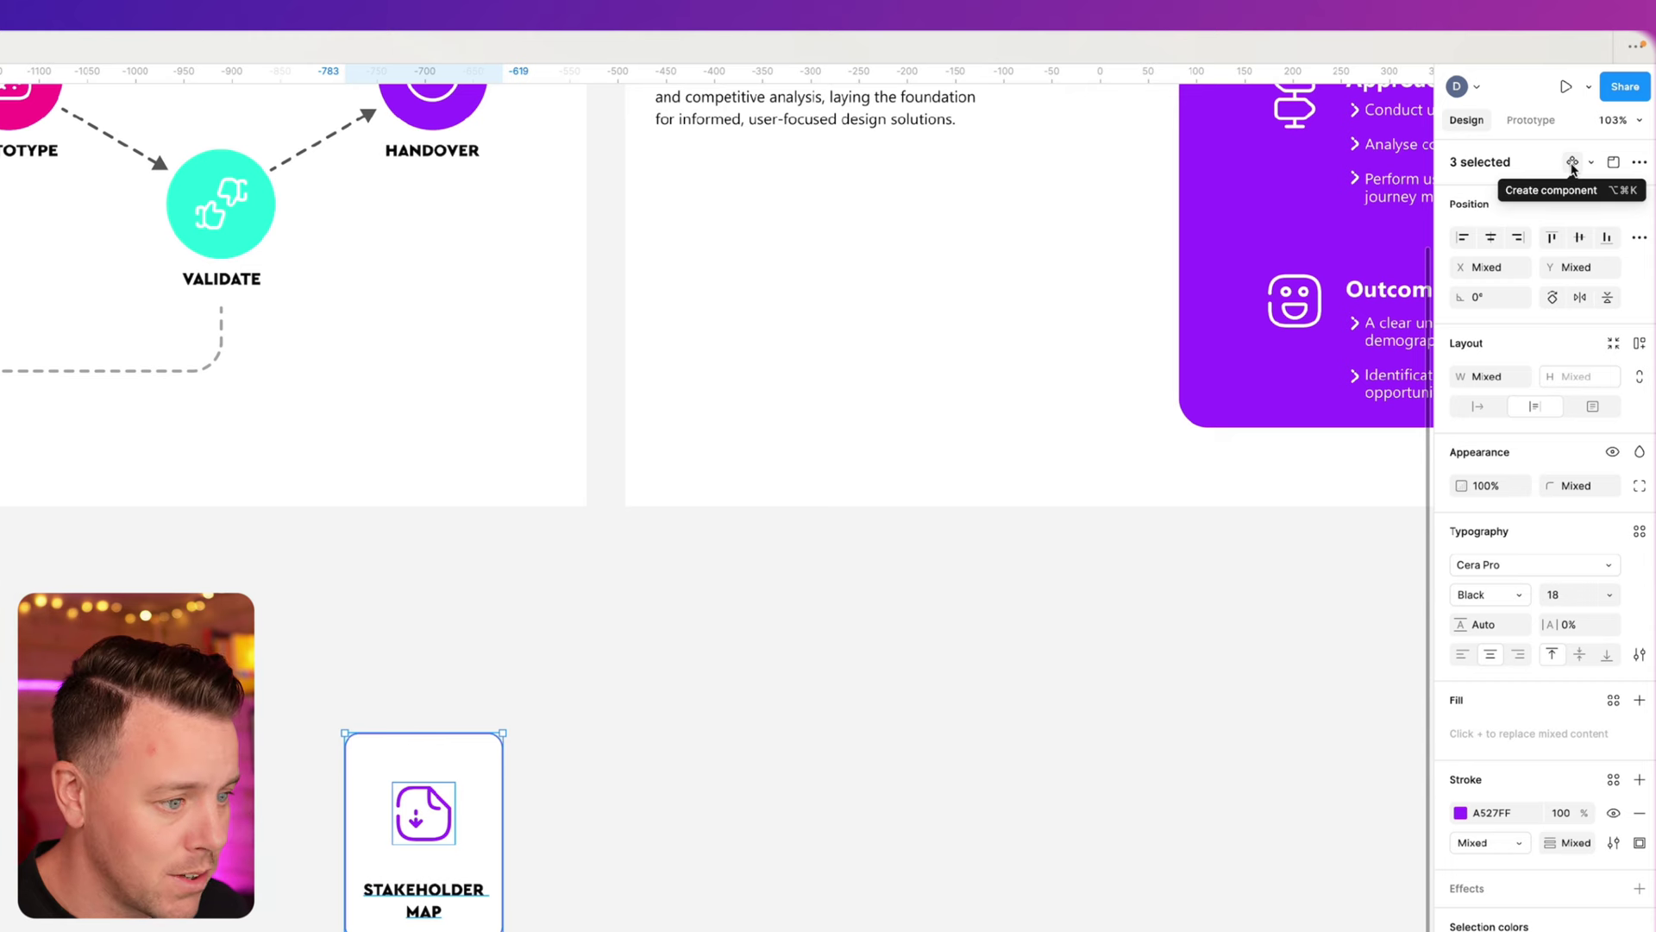
# - Turn the selected card elements into a component and name it "Resource Option"
pyautogui.click(1572, 164)
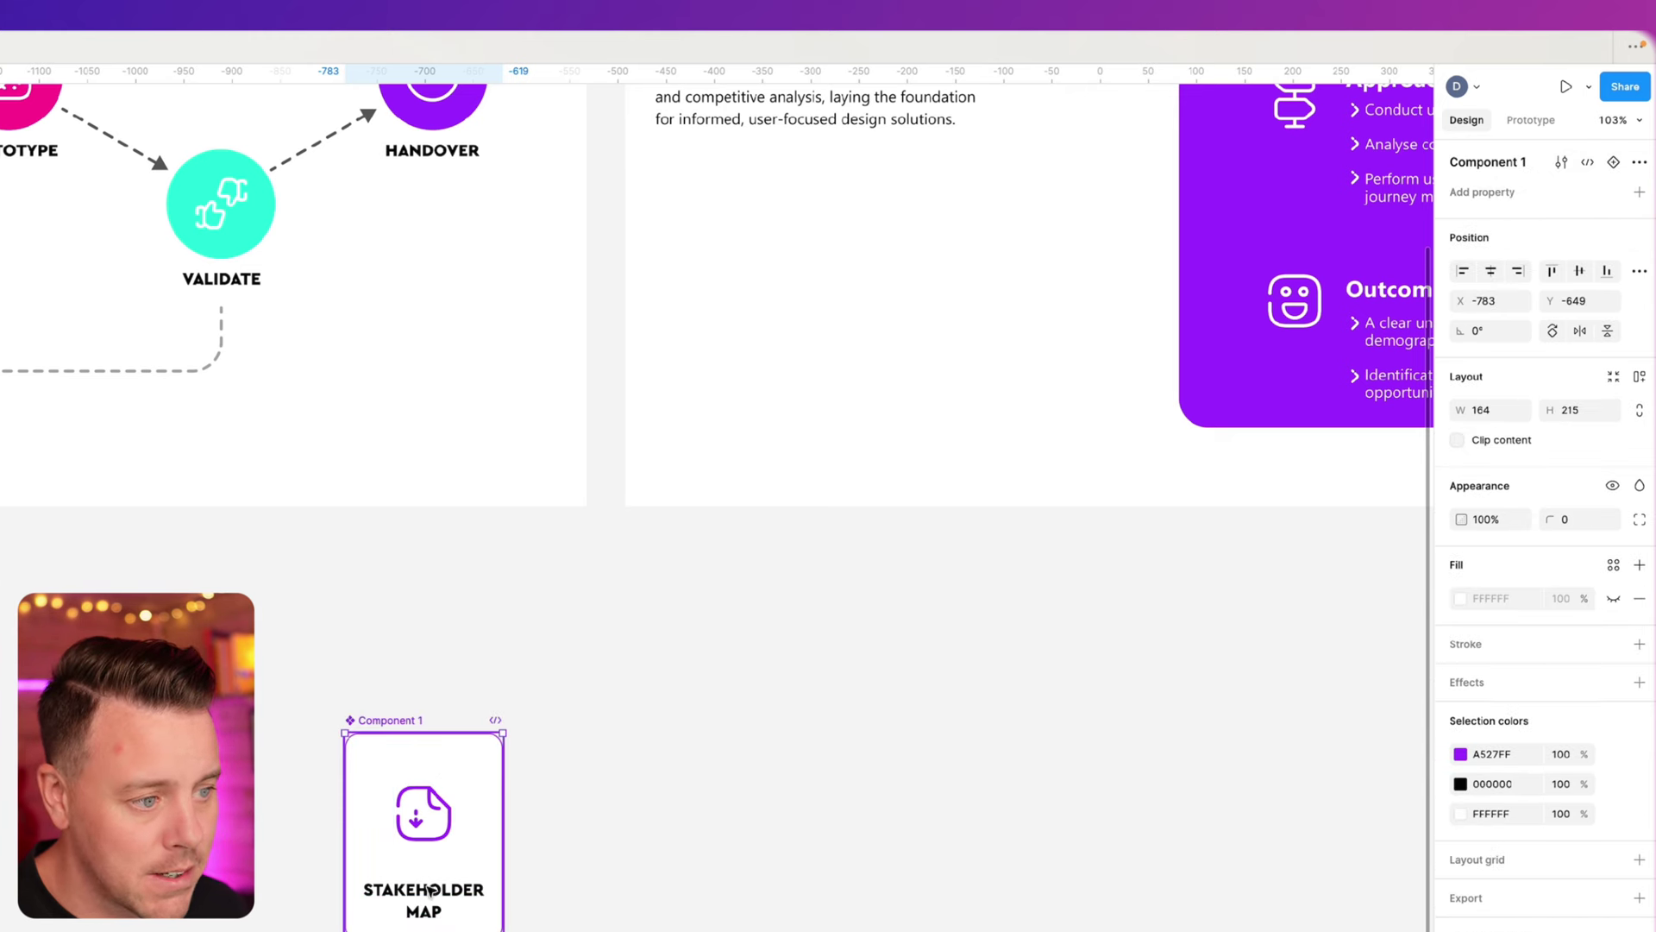
pyautogui.doubleClick(396, 720)
pyautogui.write('REsource Option')
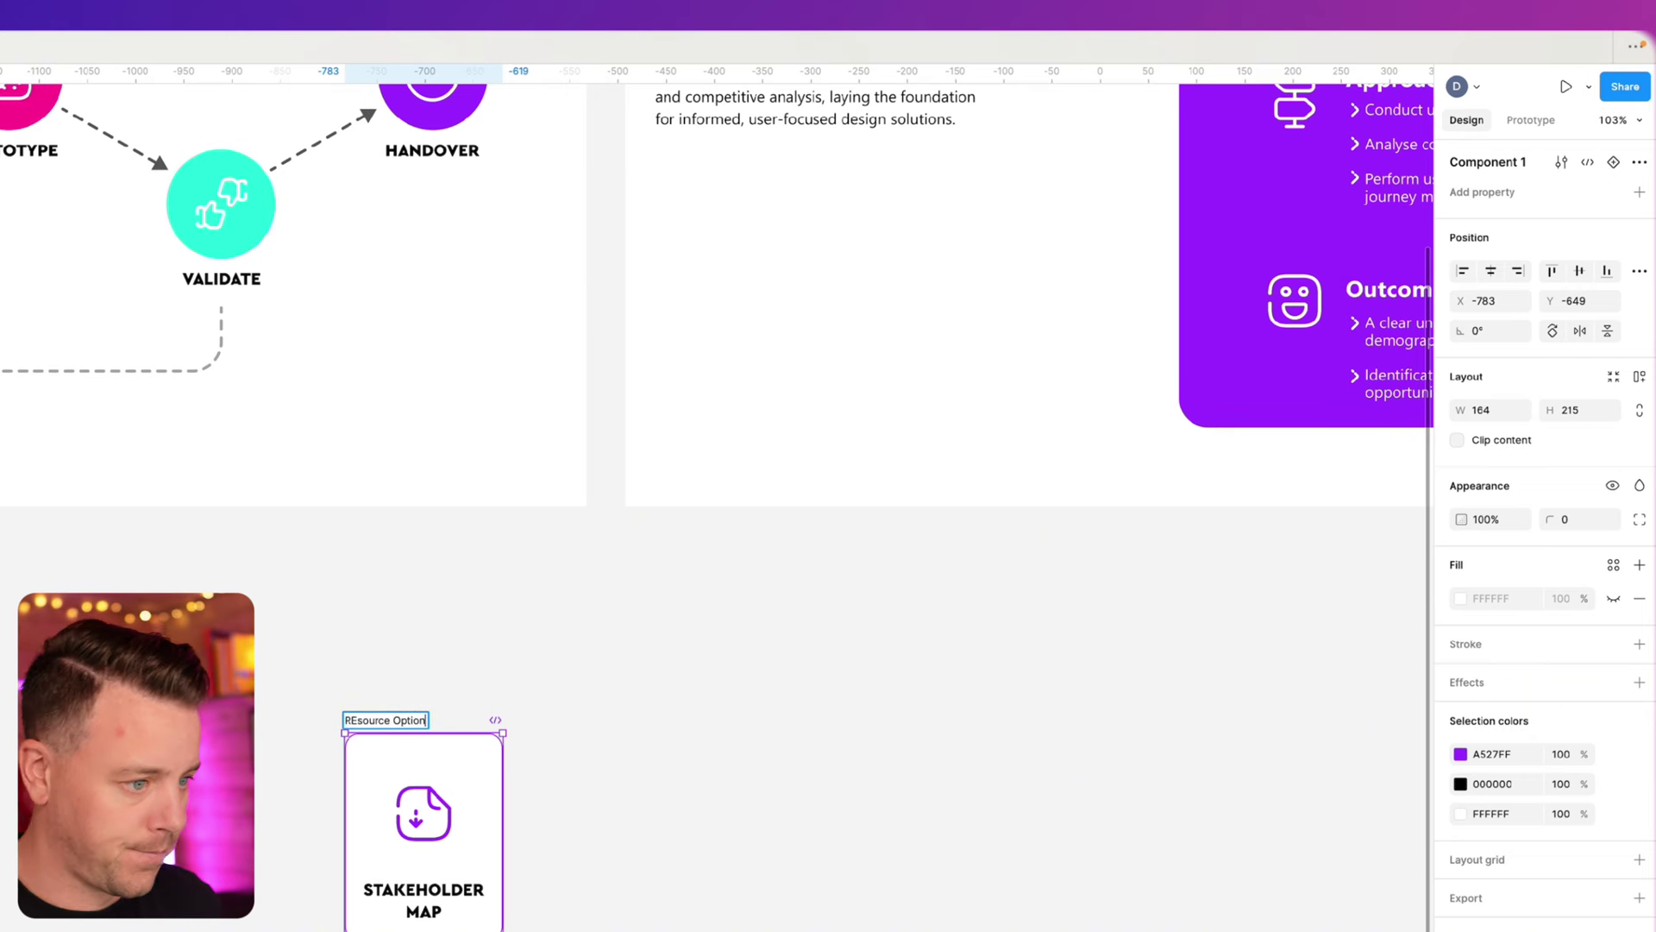
pyautogui.click(207, 919)
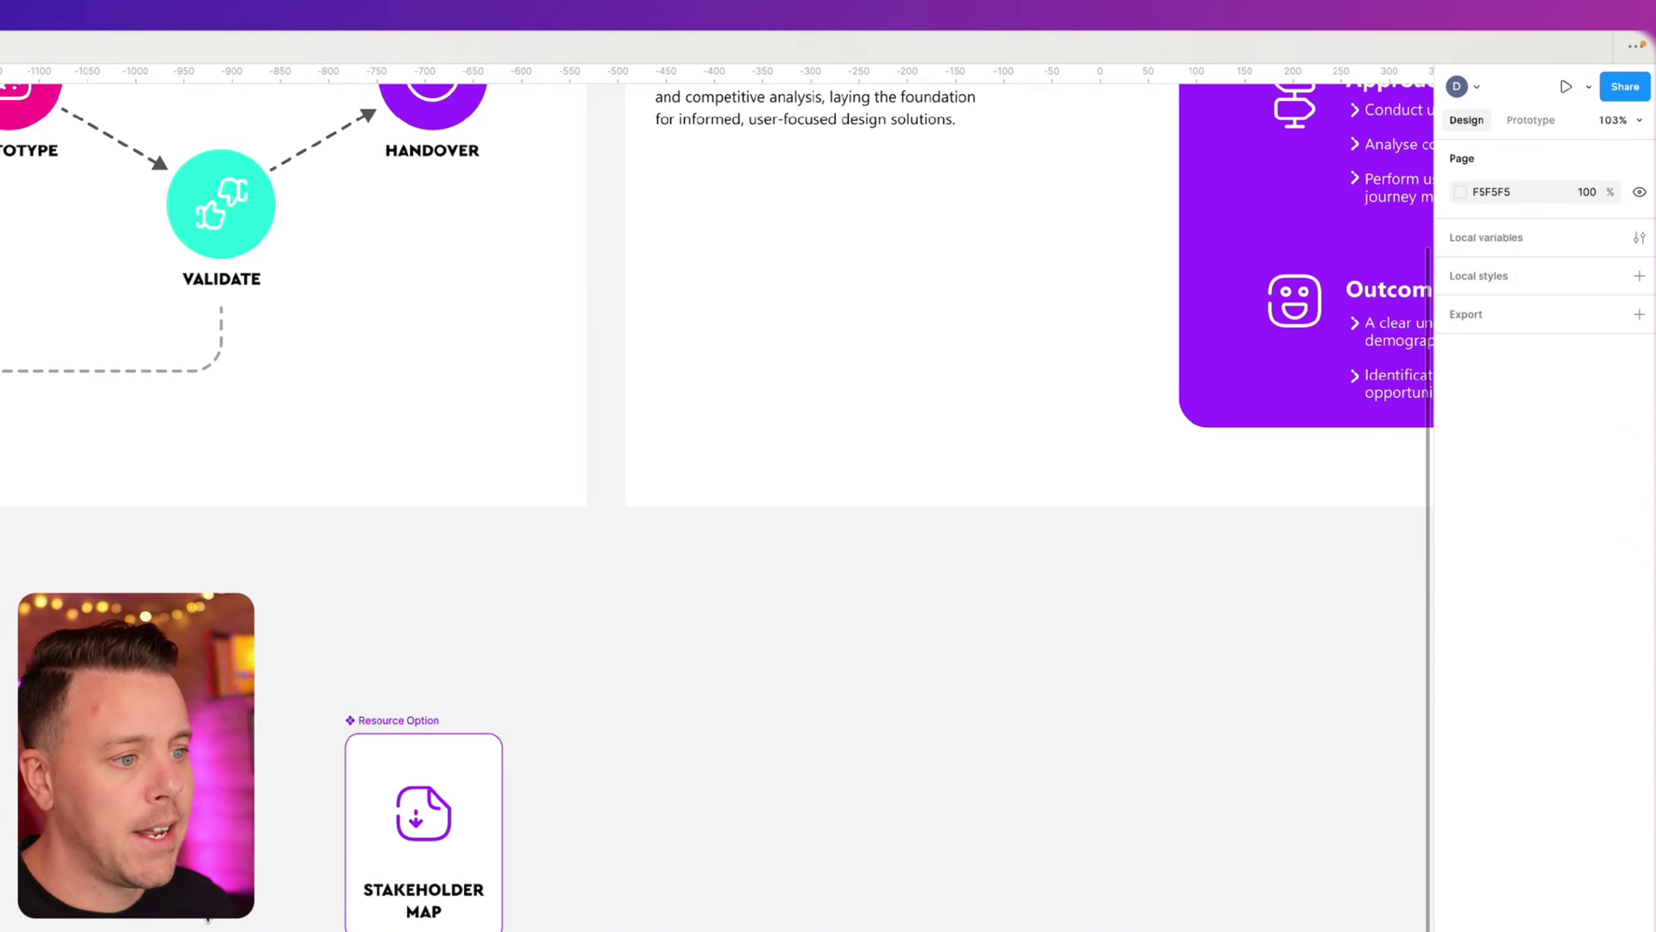
# - Add a second variant to the Resource Option component
pyautogui.click(420, 728)
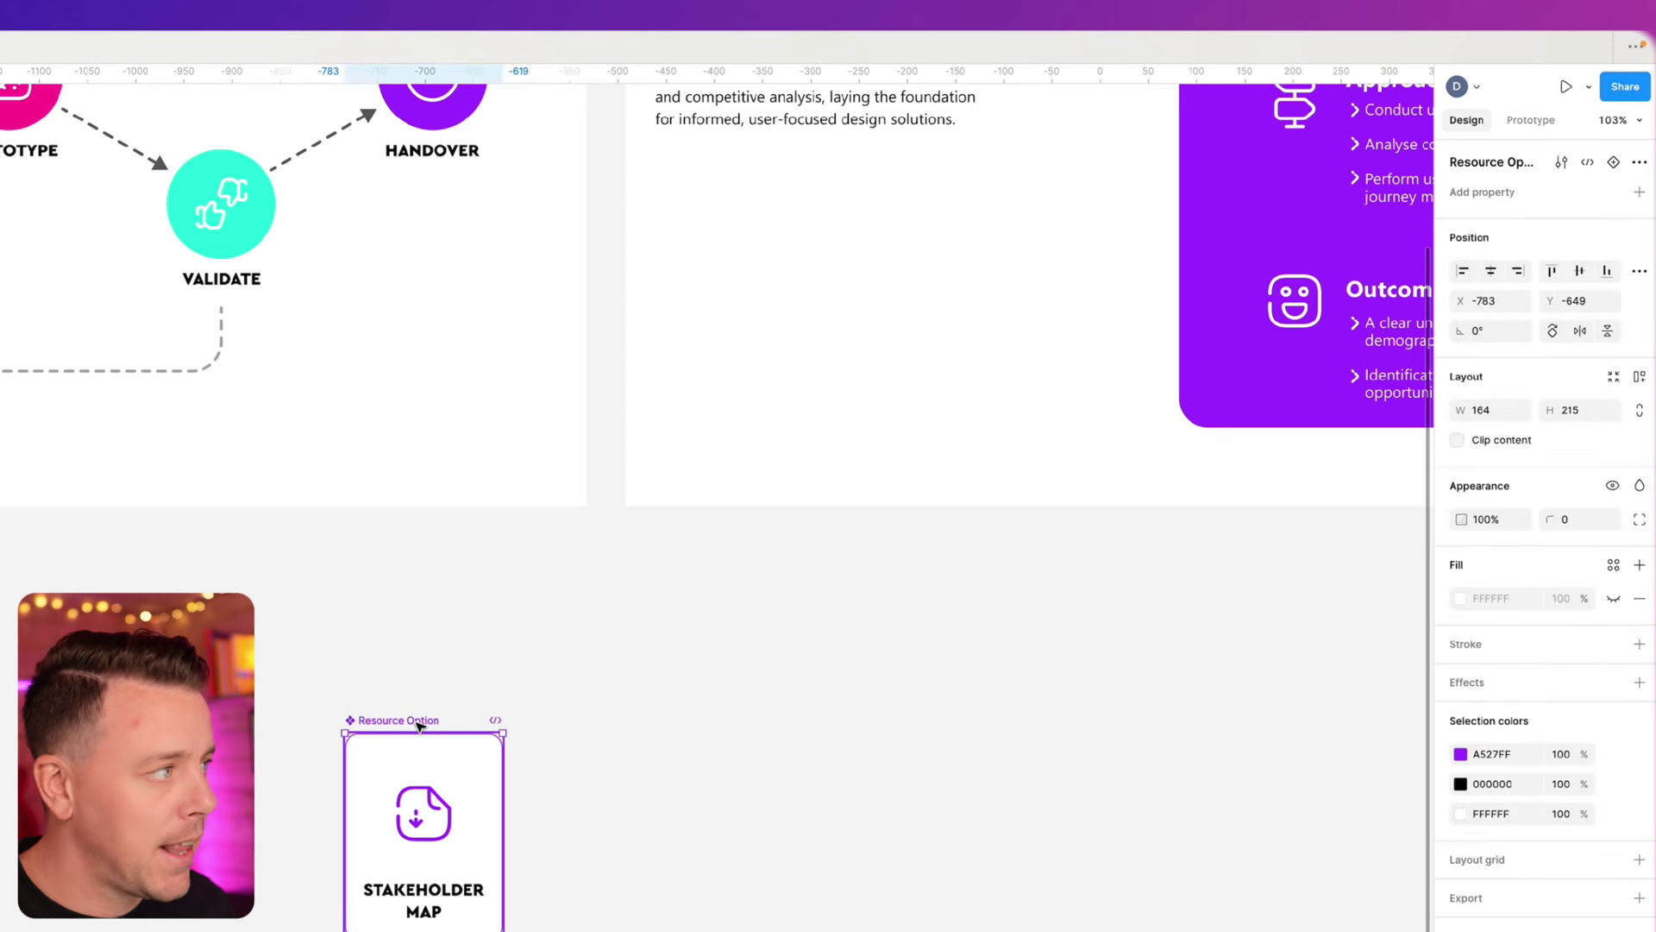
pyautogui.click(1613, 163)
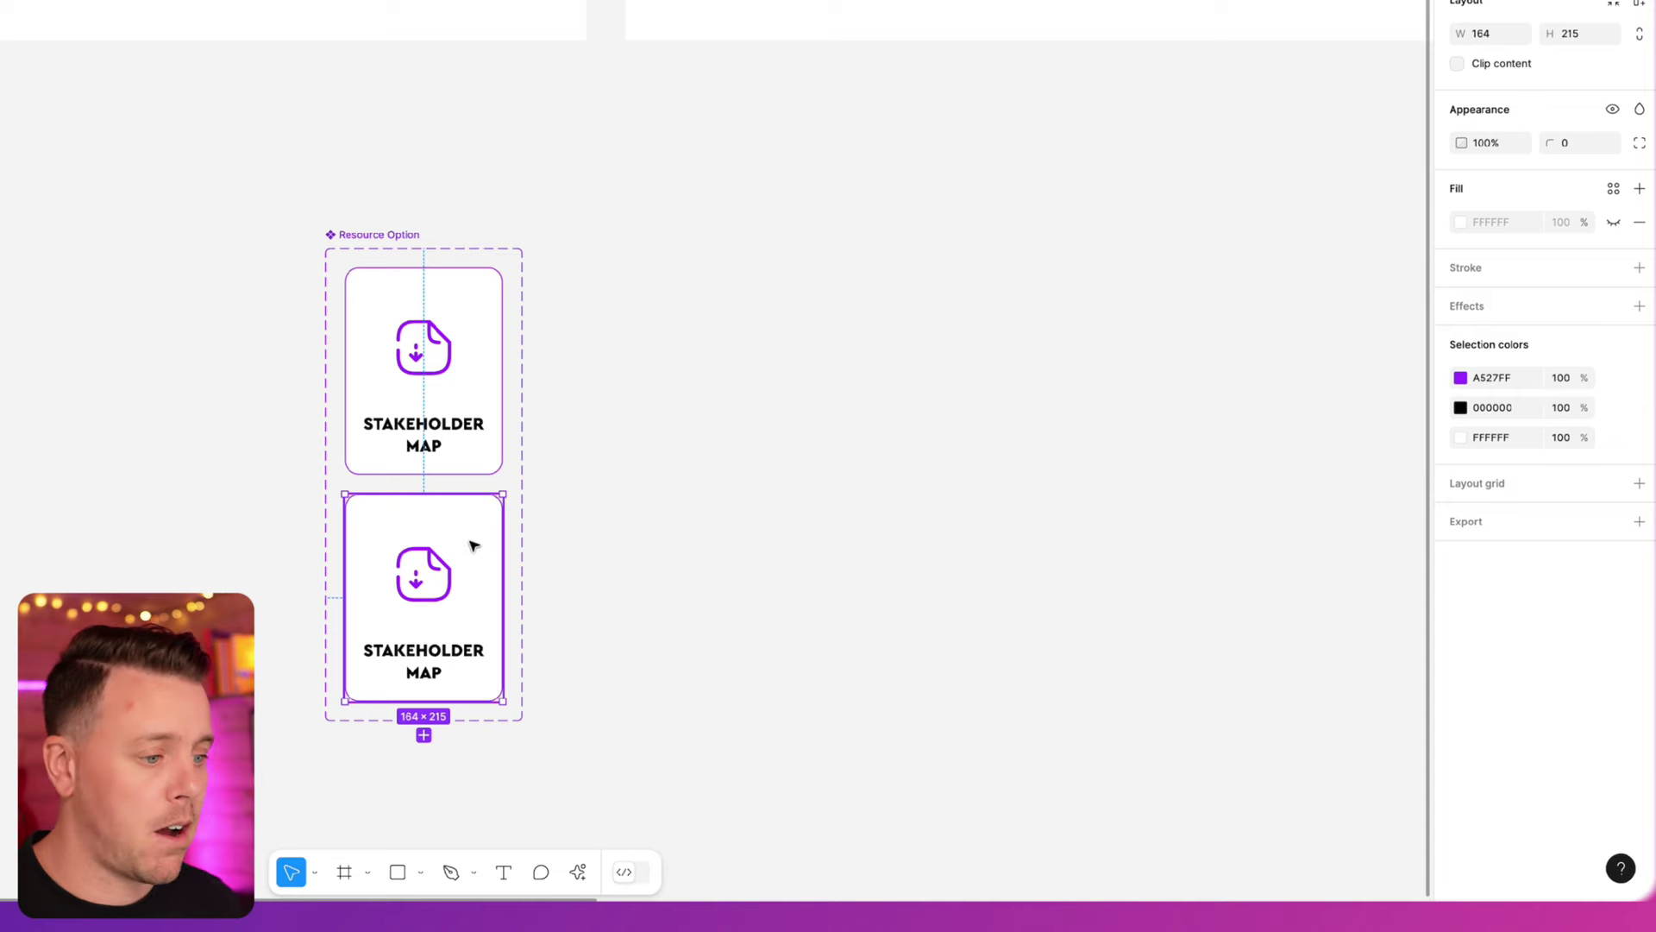
pyautogui.click(629, 558)
# - Recolour the second variant with a purple A527FF background and a white icon, outline and label
pyautogui.click(484, 544)
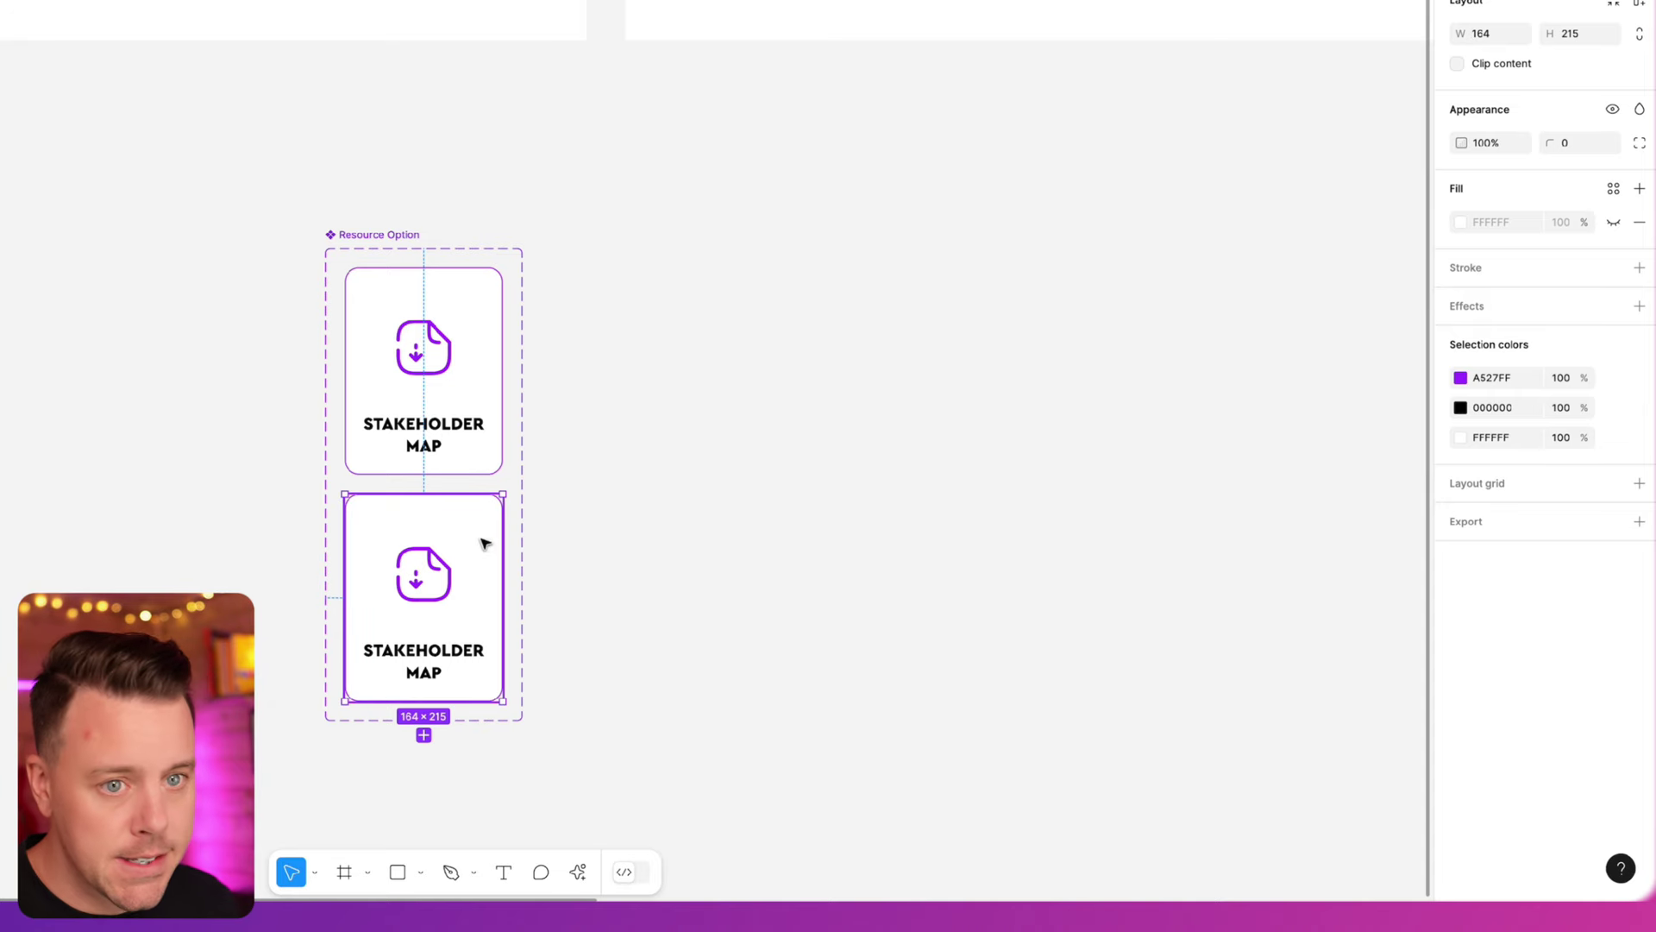
pyautogui.click(1461, 378)
pyautogui.moveTo(1260, 484); pyautogui.dragTo(1183, 392)
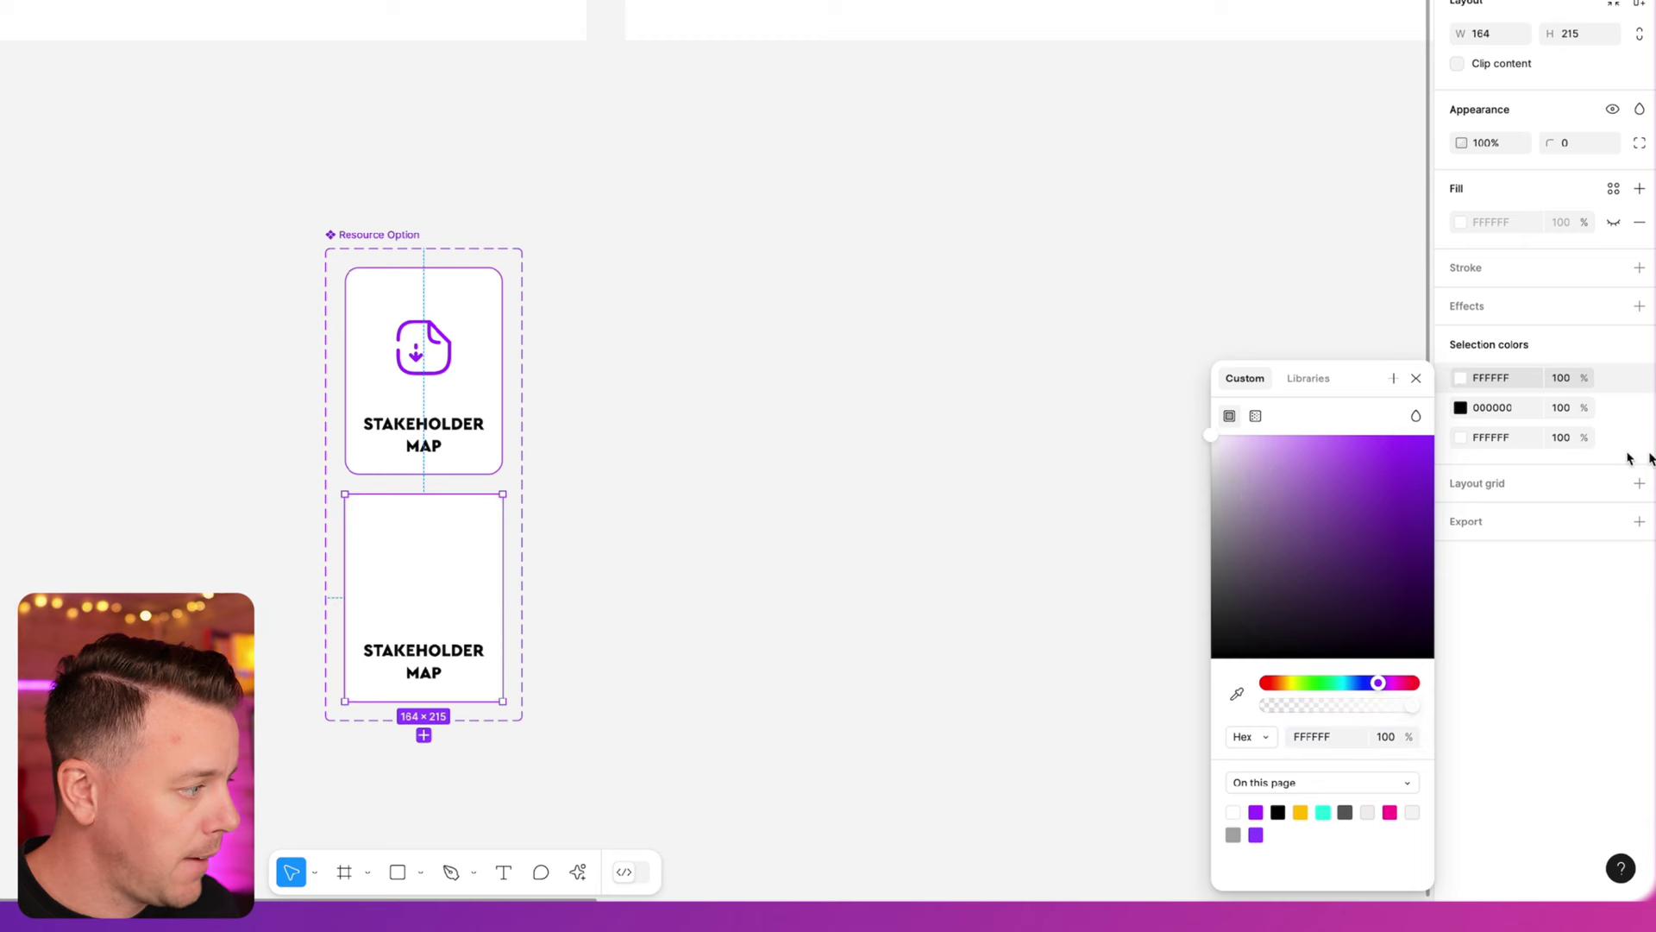
pyautogui.click(1460, 438)
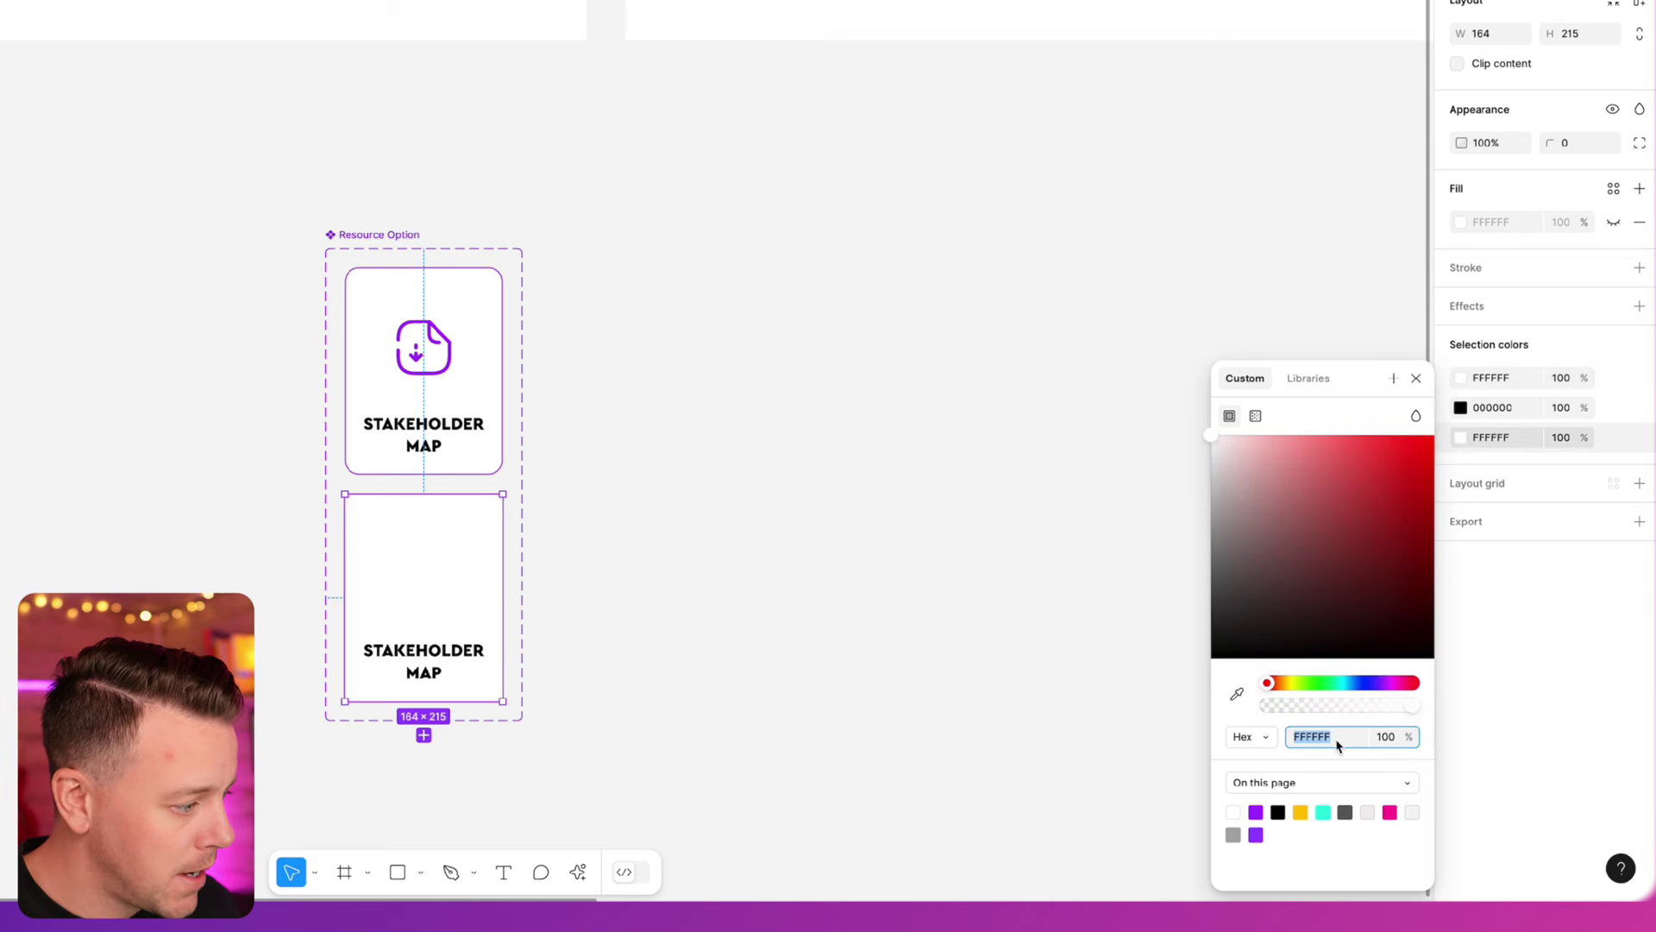
pyautogui.click(1256, 811)
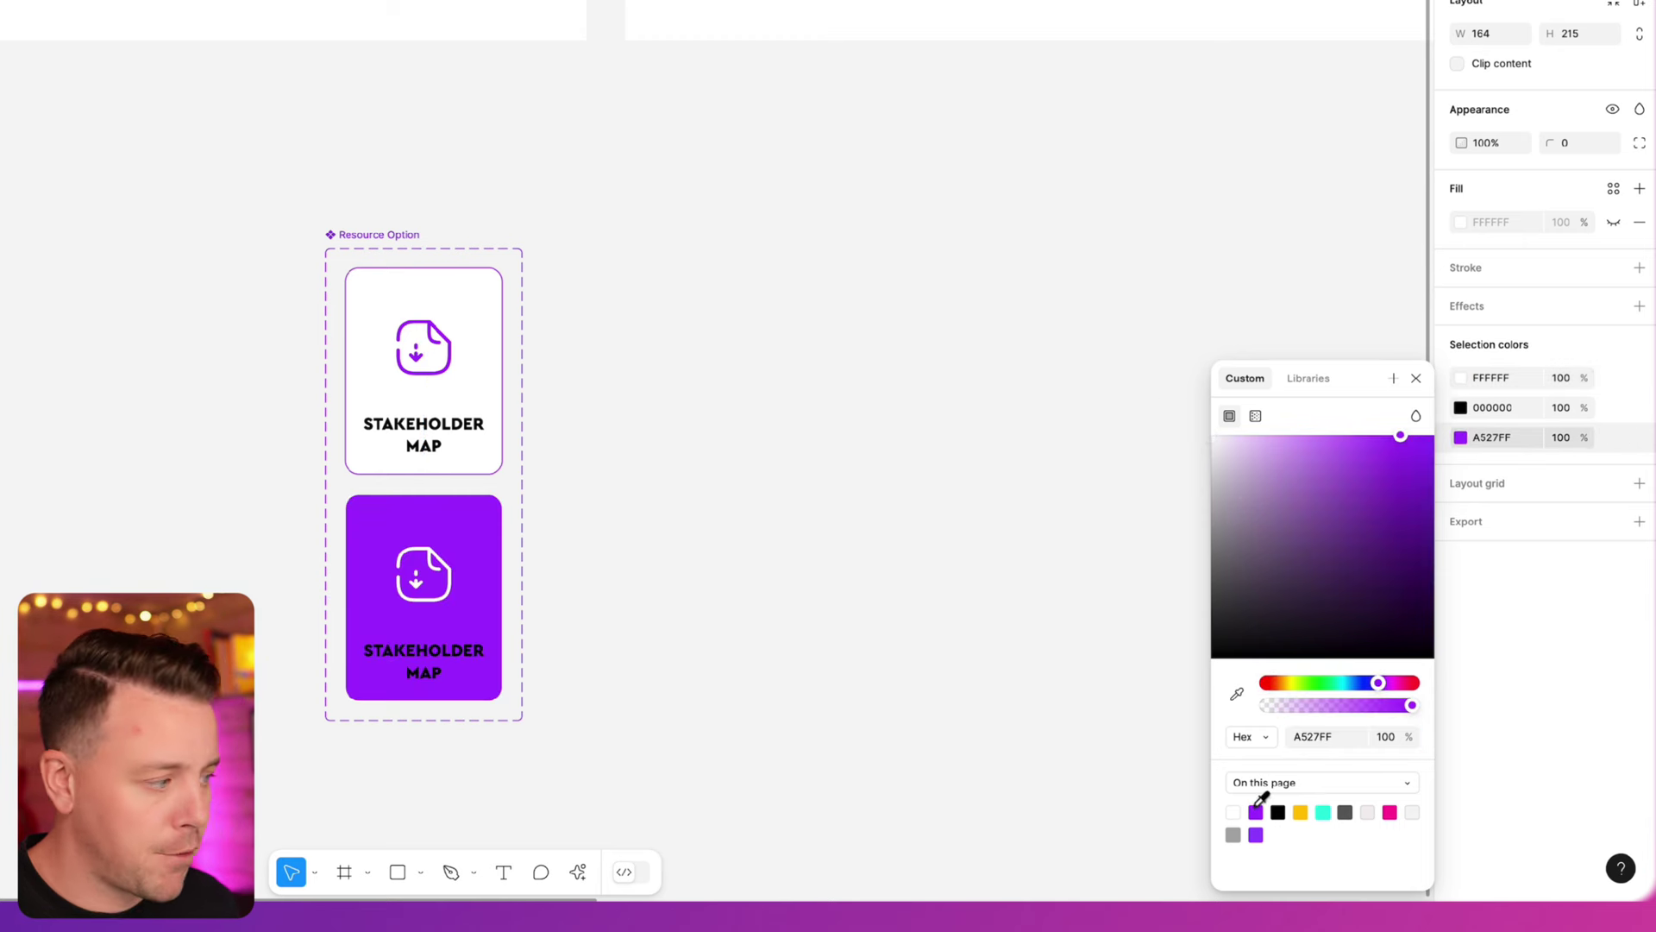
pyautogui.click(1460, 407)
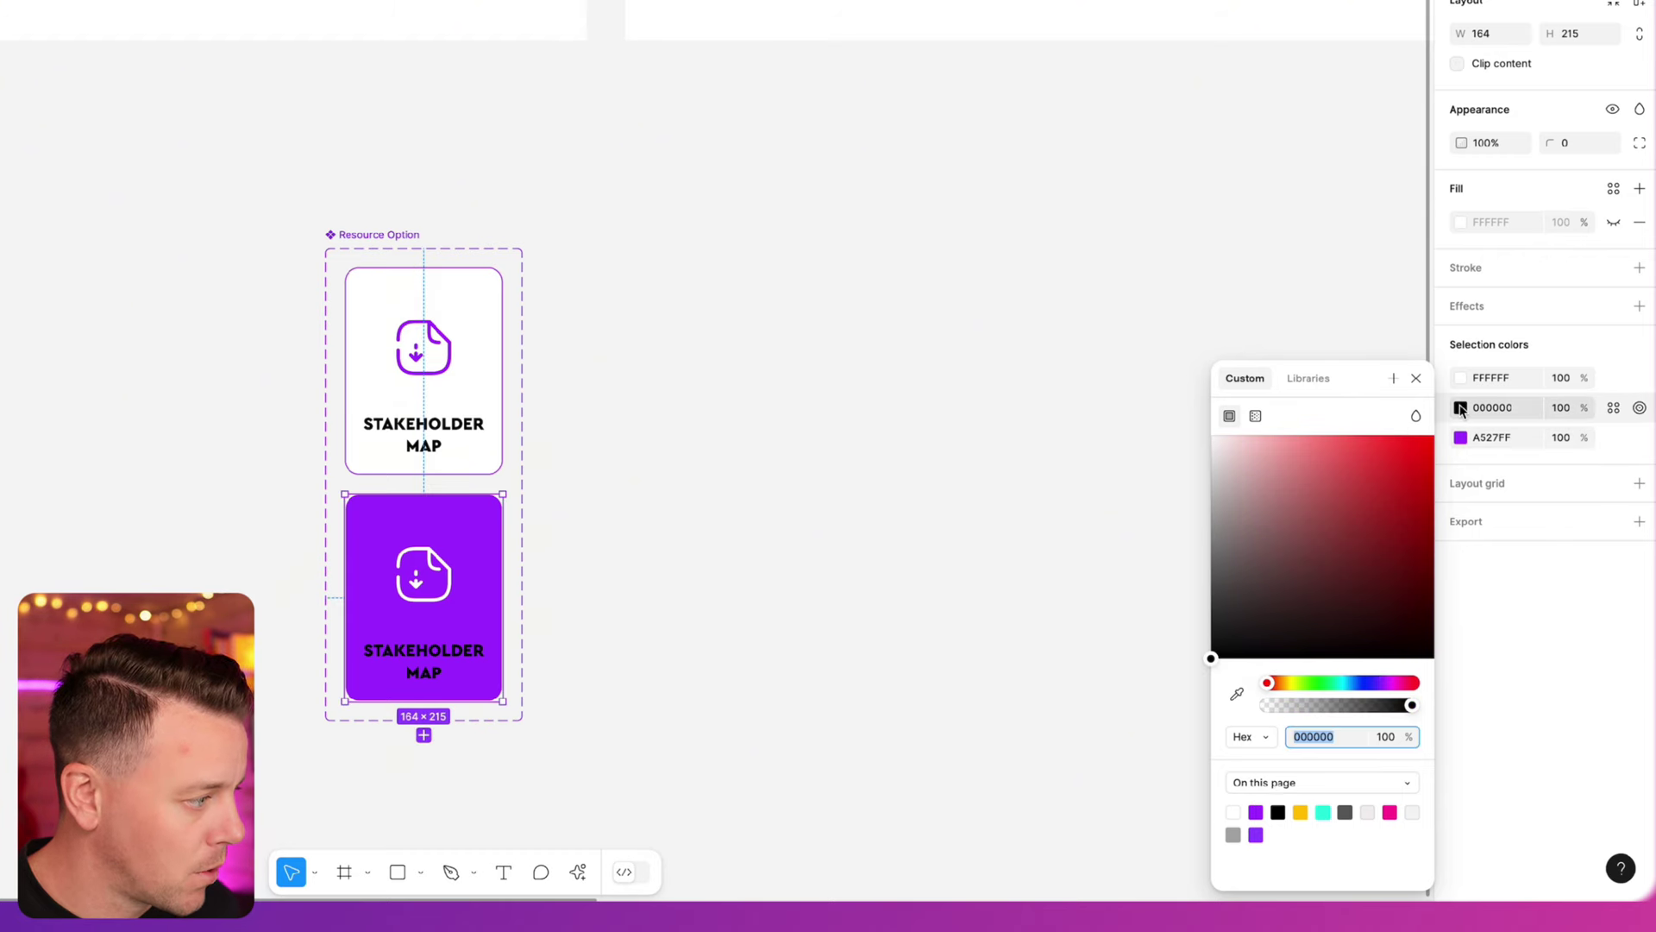
pyautogui.moveTo(1312, 518); pyautogui.dragTo(1139, 396)
pyautogui.click(983, 473)
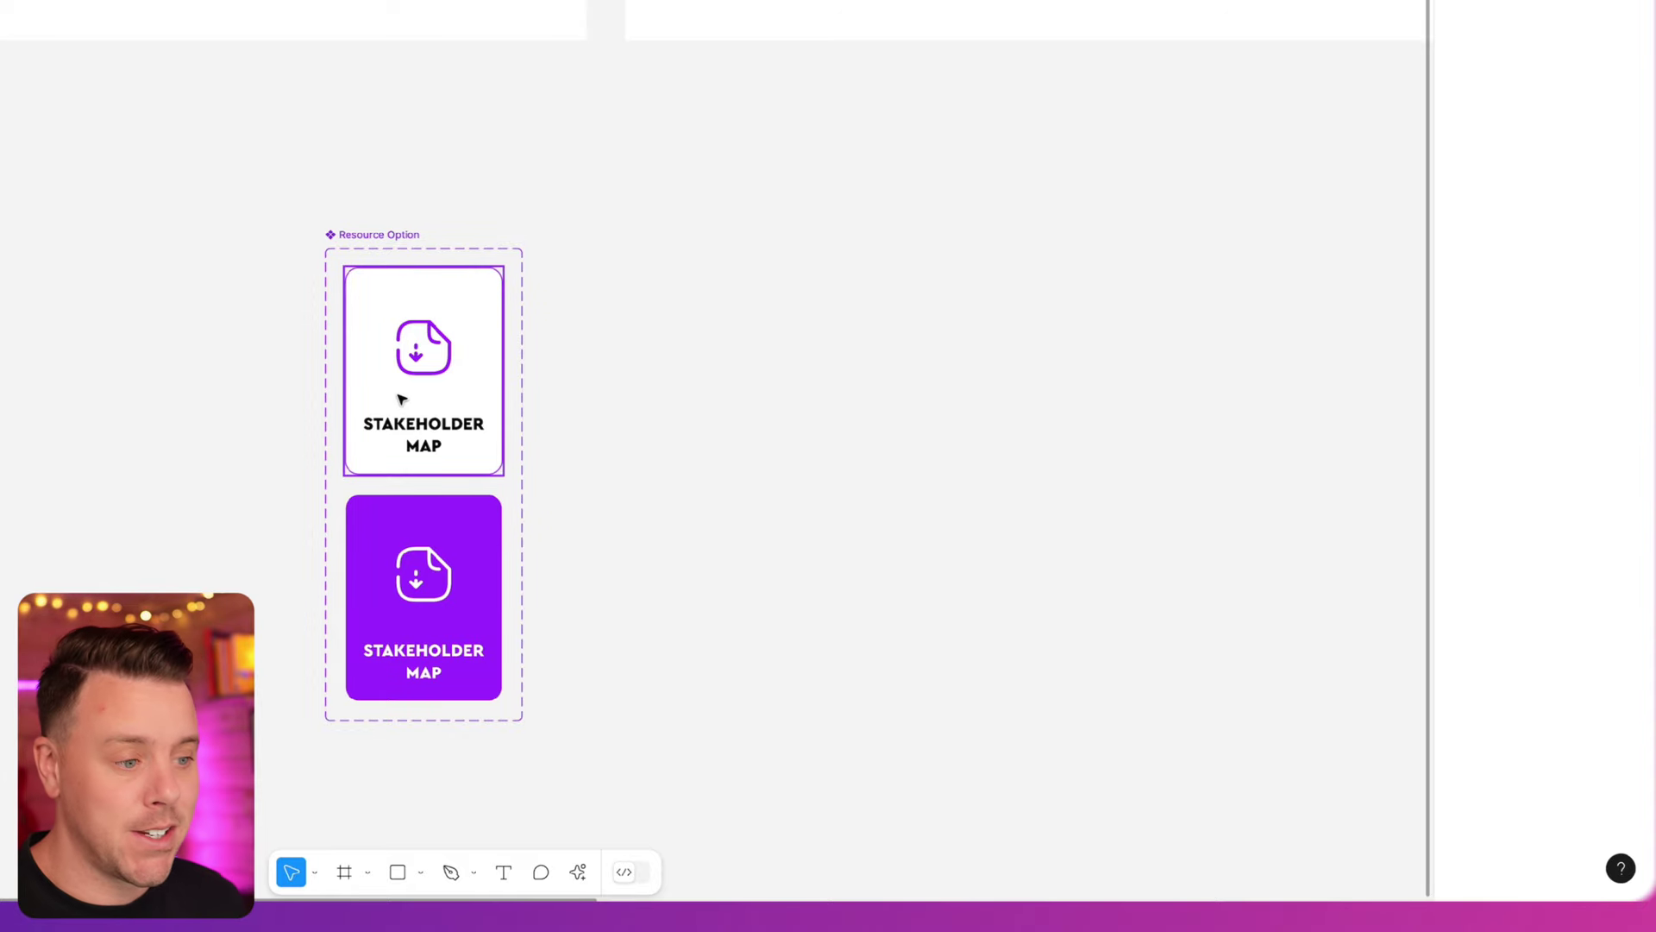
# - Rename the Resource Option component set's variant property to "State"
pyautogui.click(388, 242)
pyautogui.doubleClick(1492, 224)
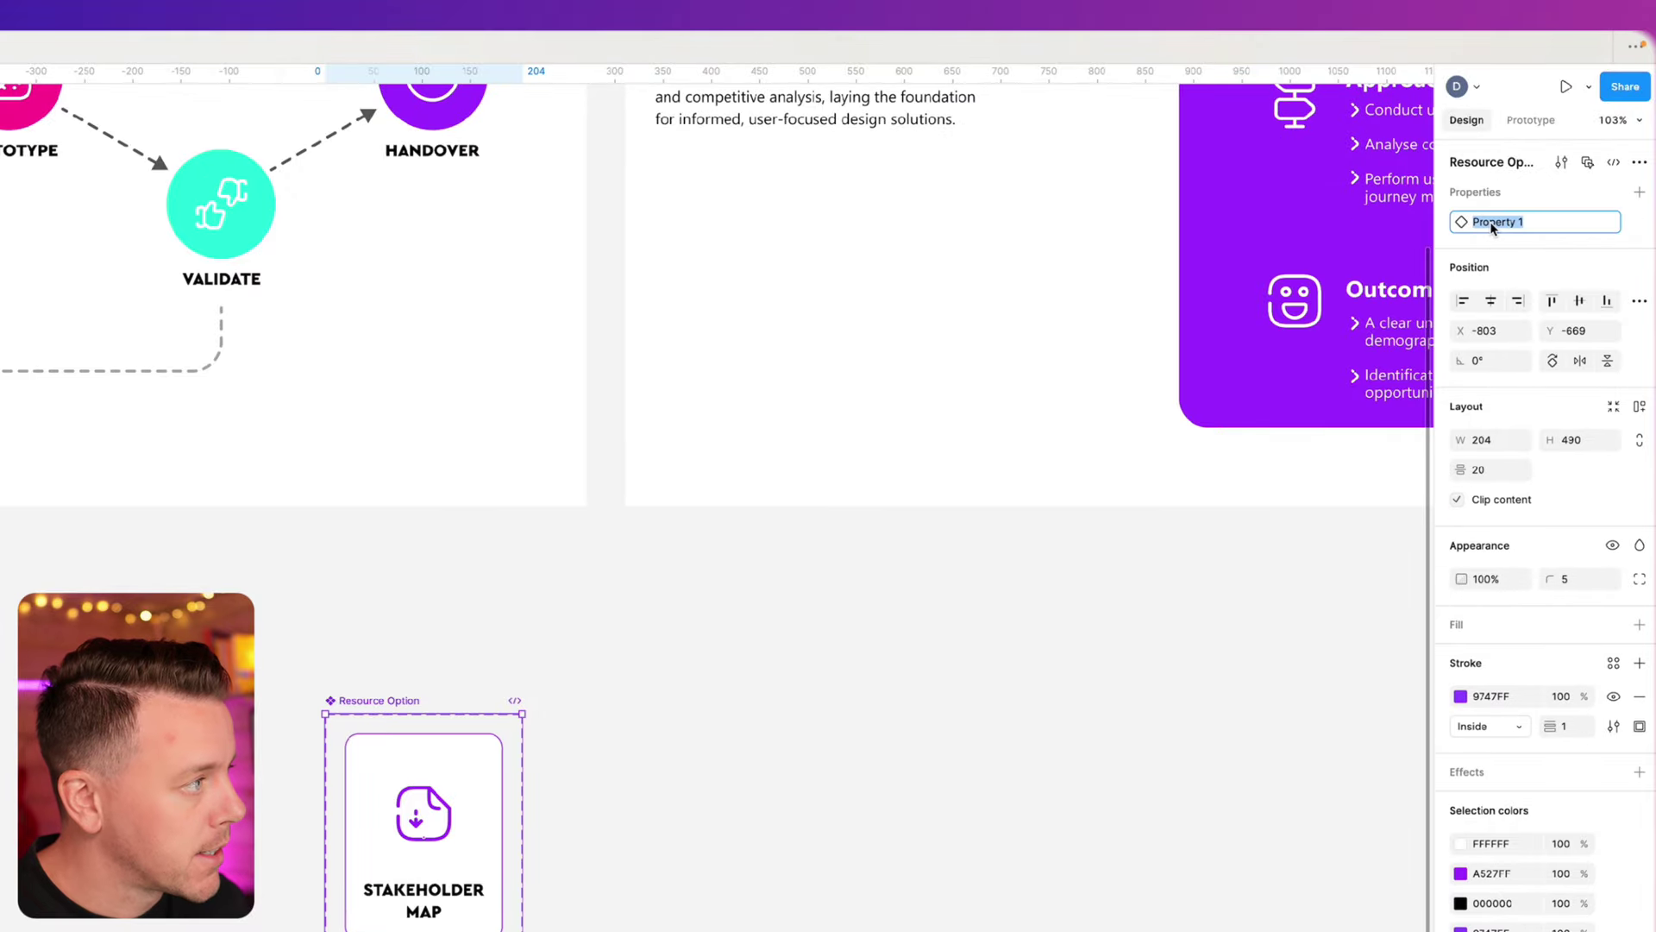
pyautogui.write('State')
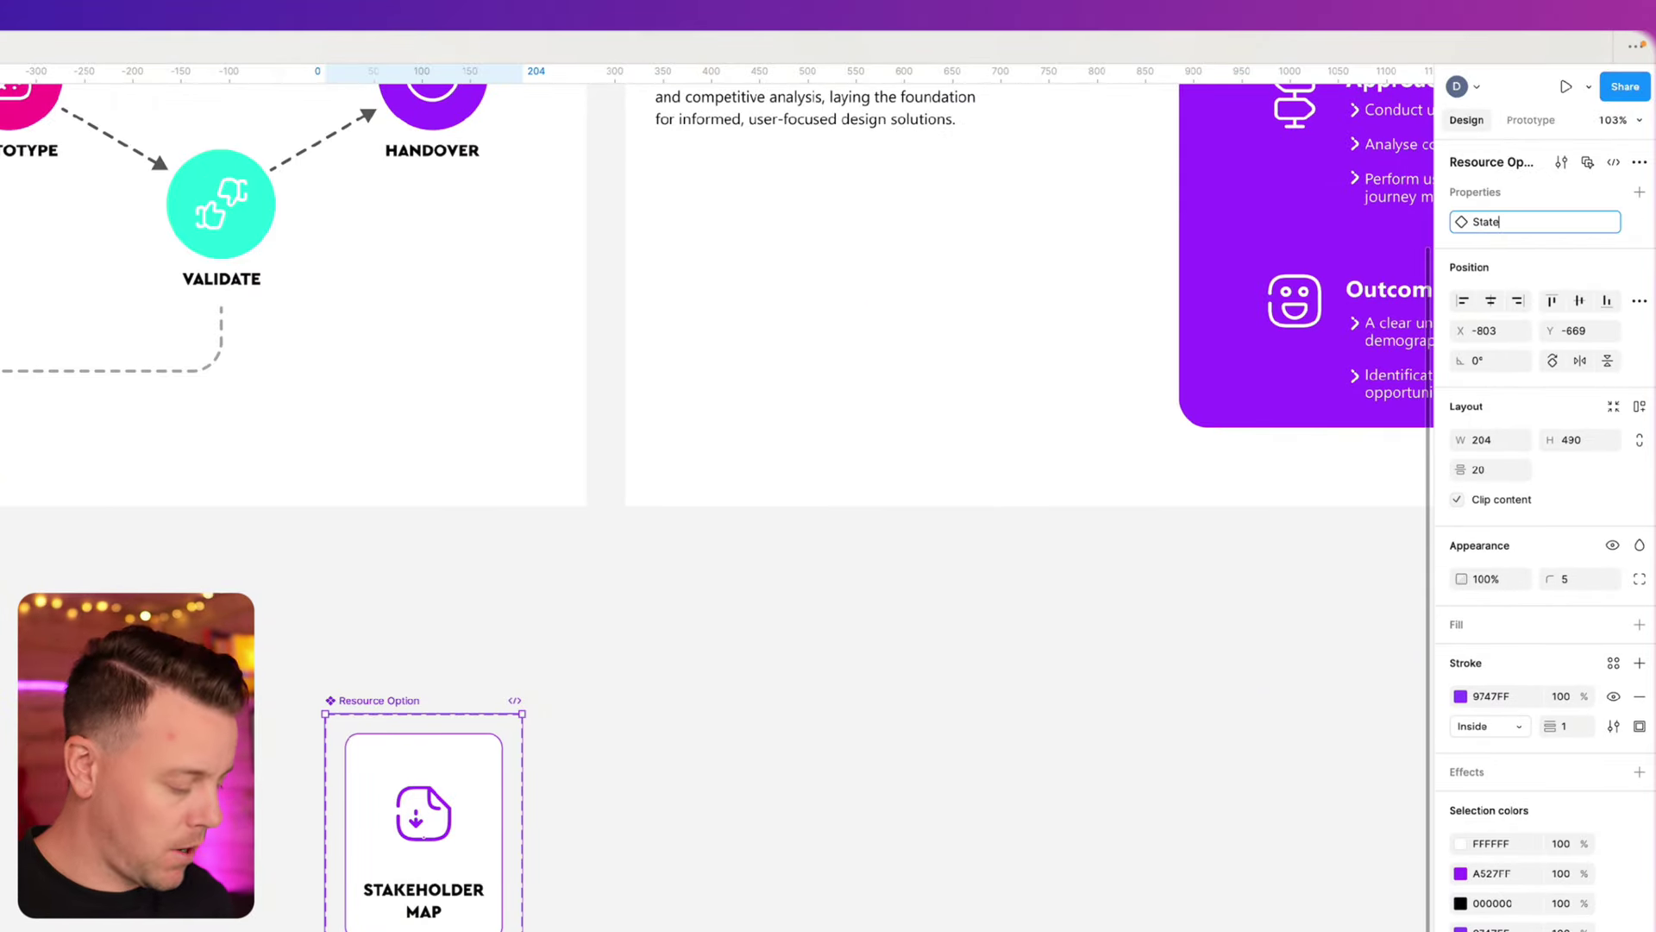
pyautogui.press('Return')
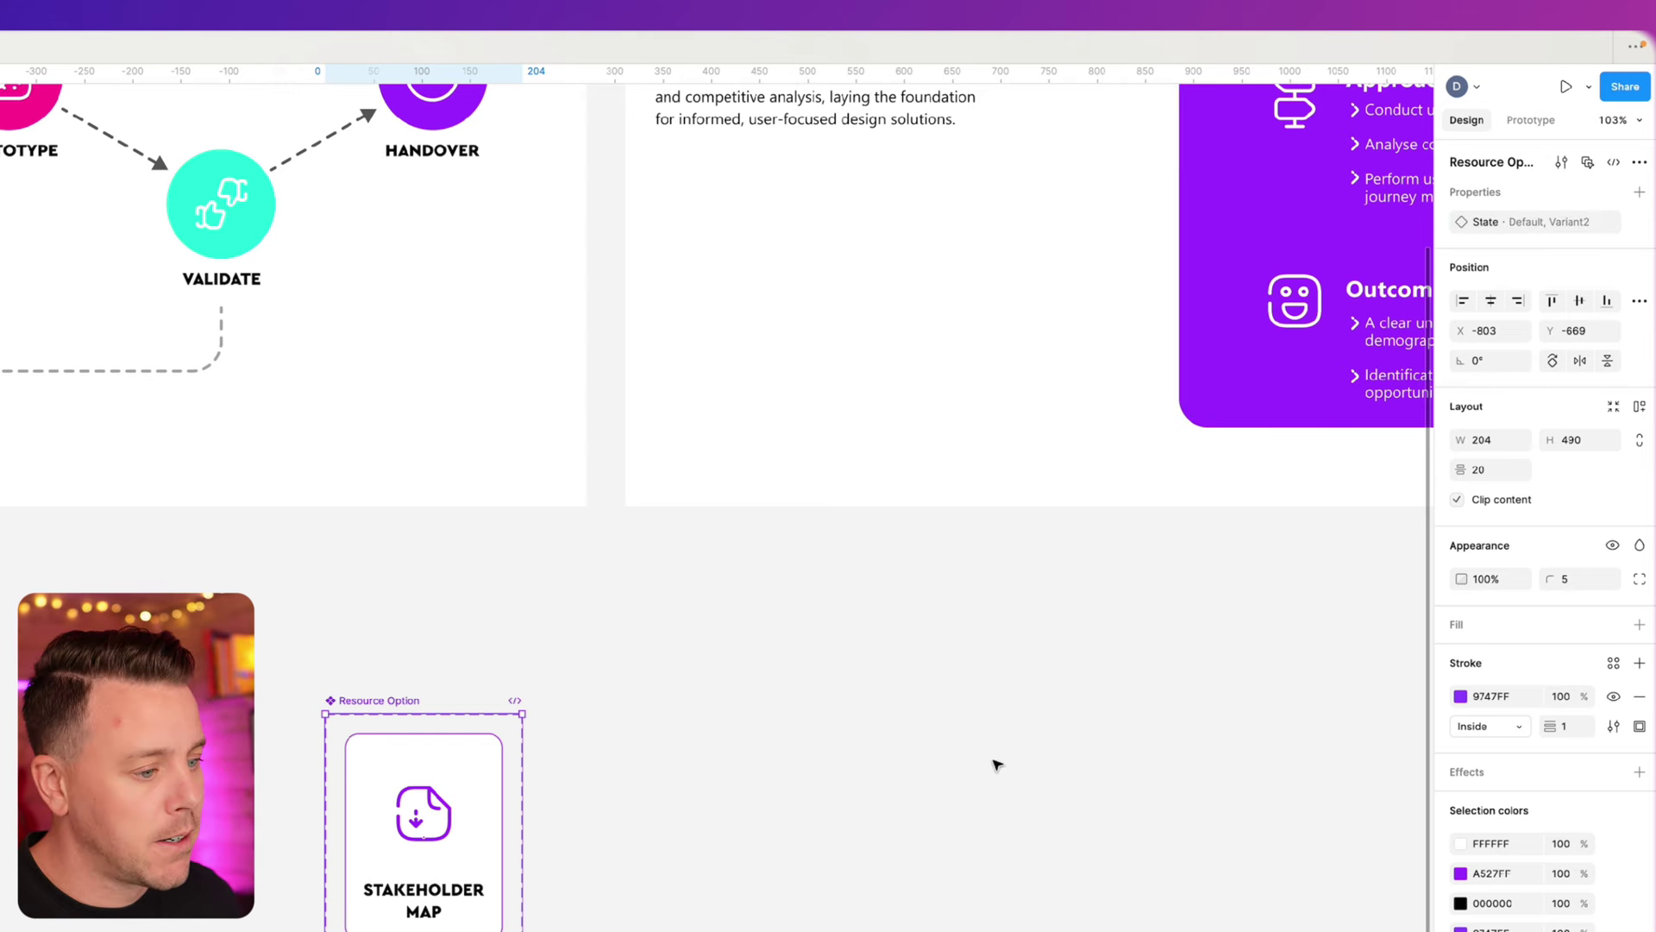
pyautogui.press('Escape')
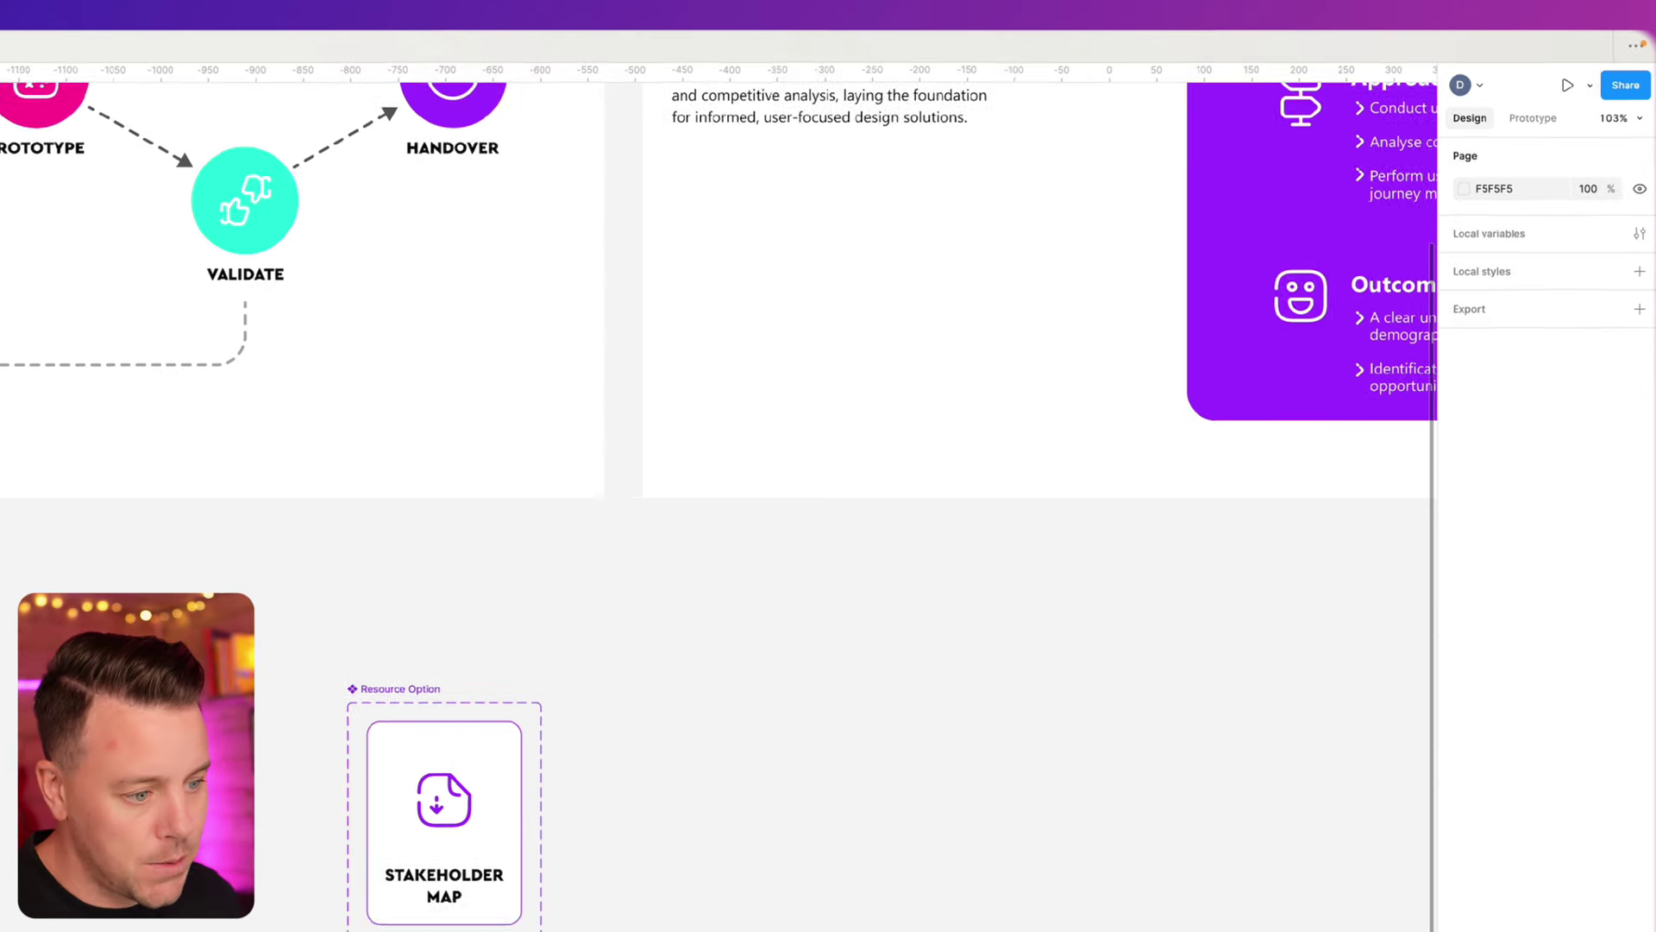
# - Rename the State value of the purple Resource Option variant to "Hover"
pyautogui.click(638, 854)
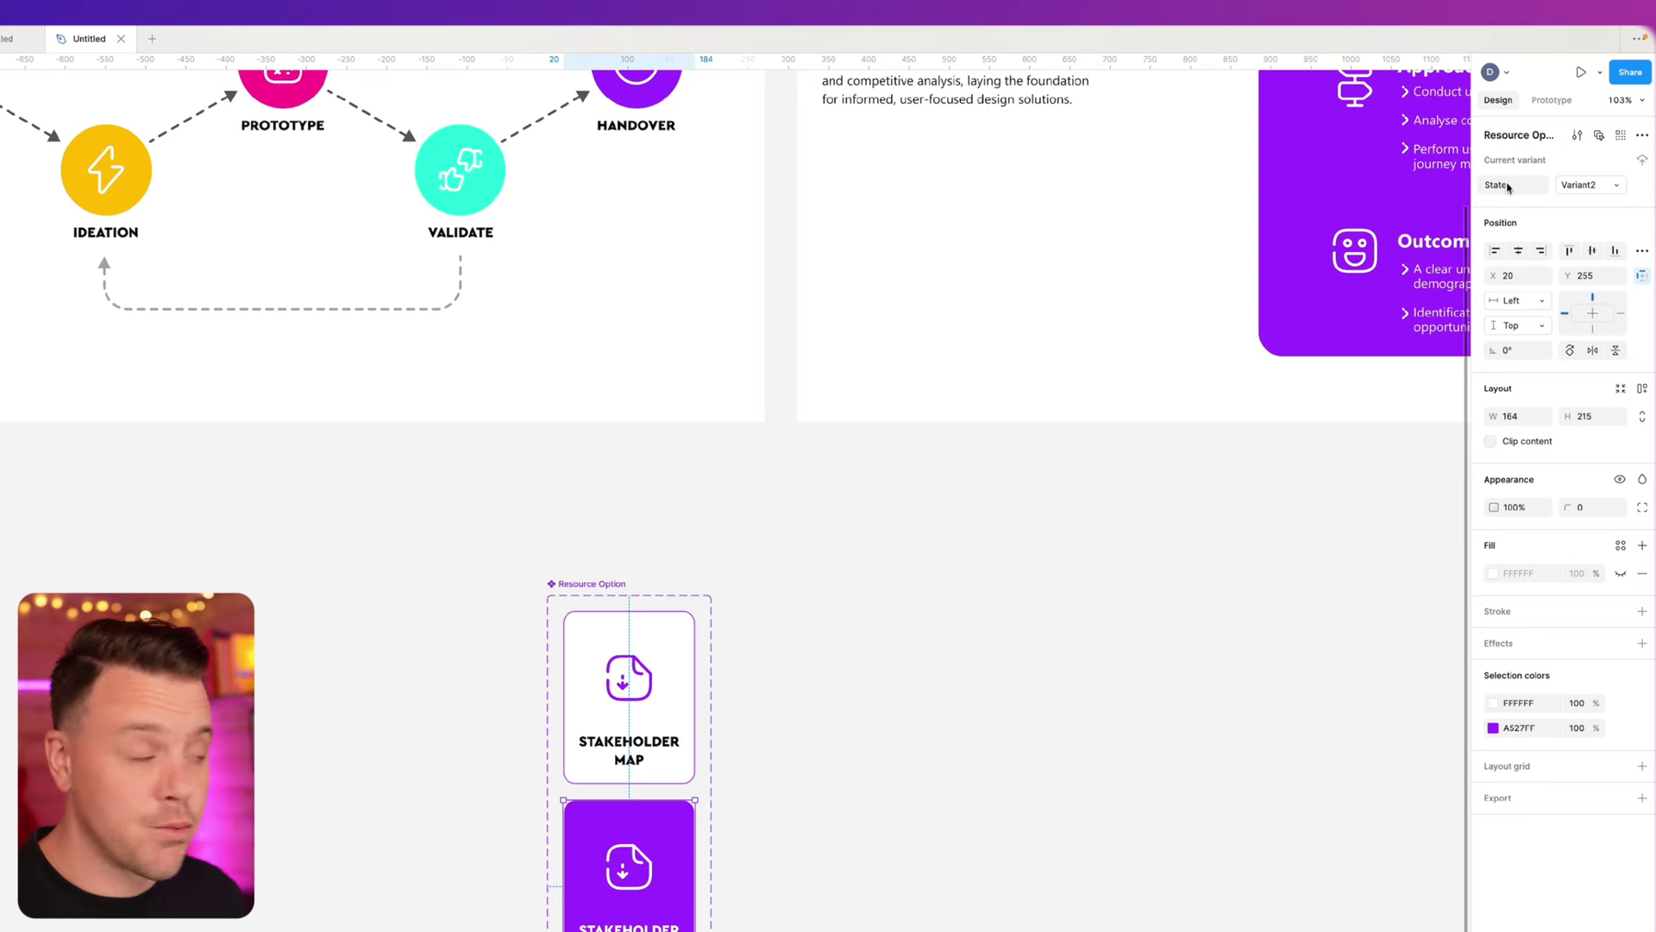
pyautogui.click(1605, 184)
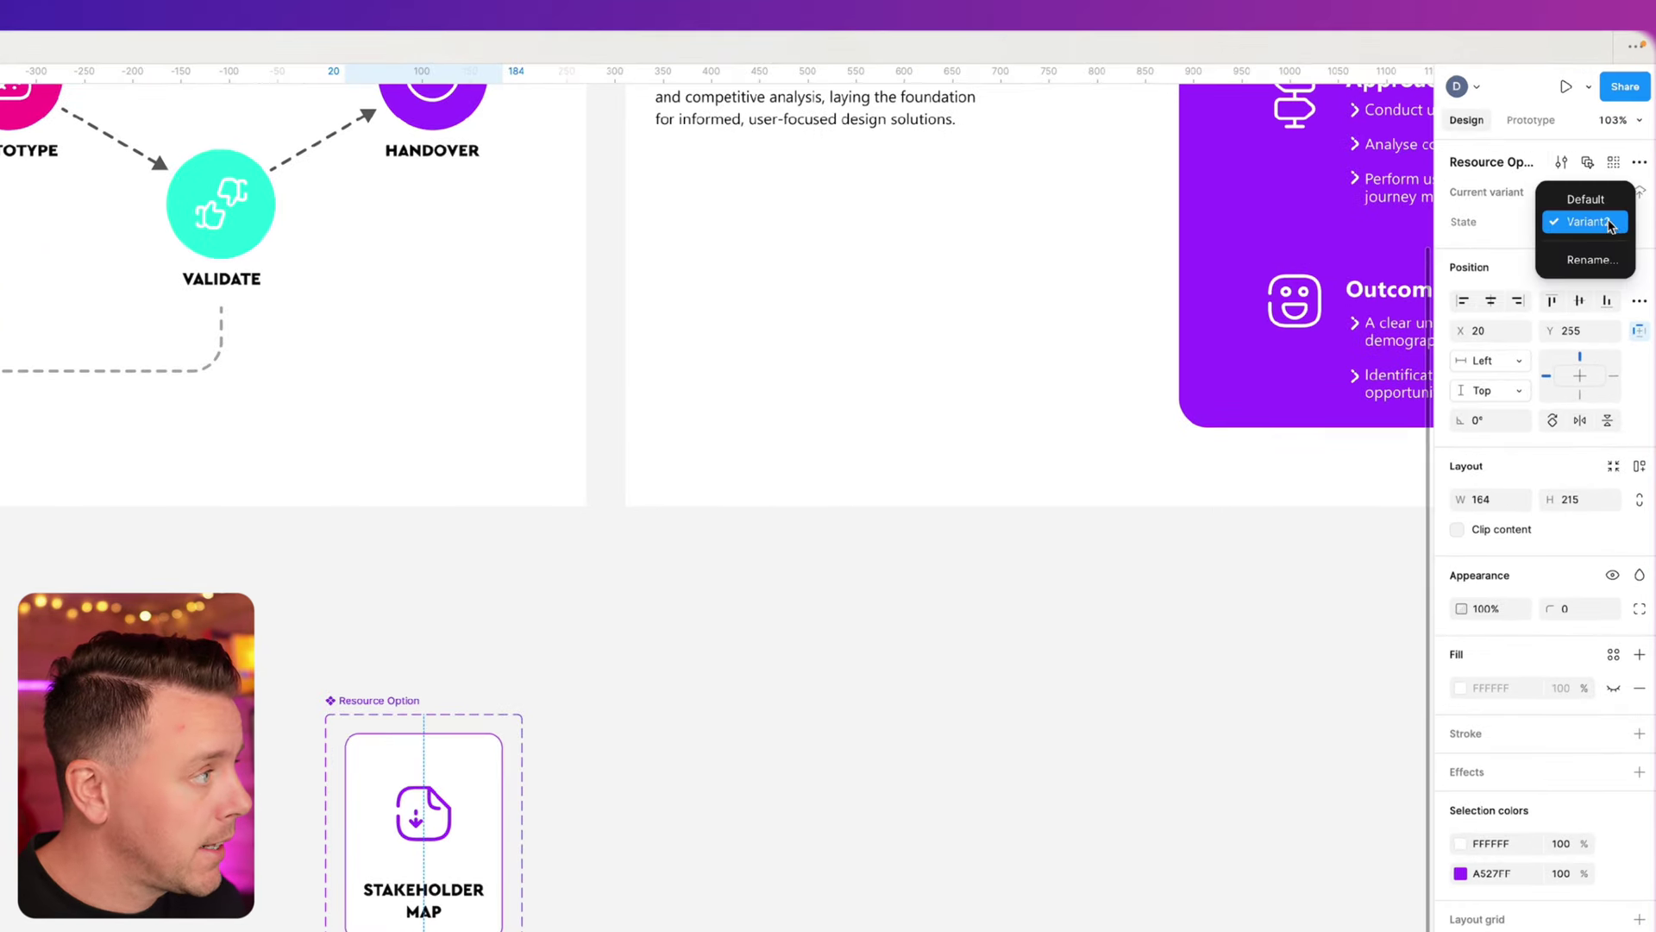
pyautogui.click(1587, 260)
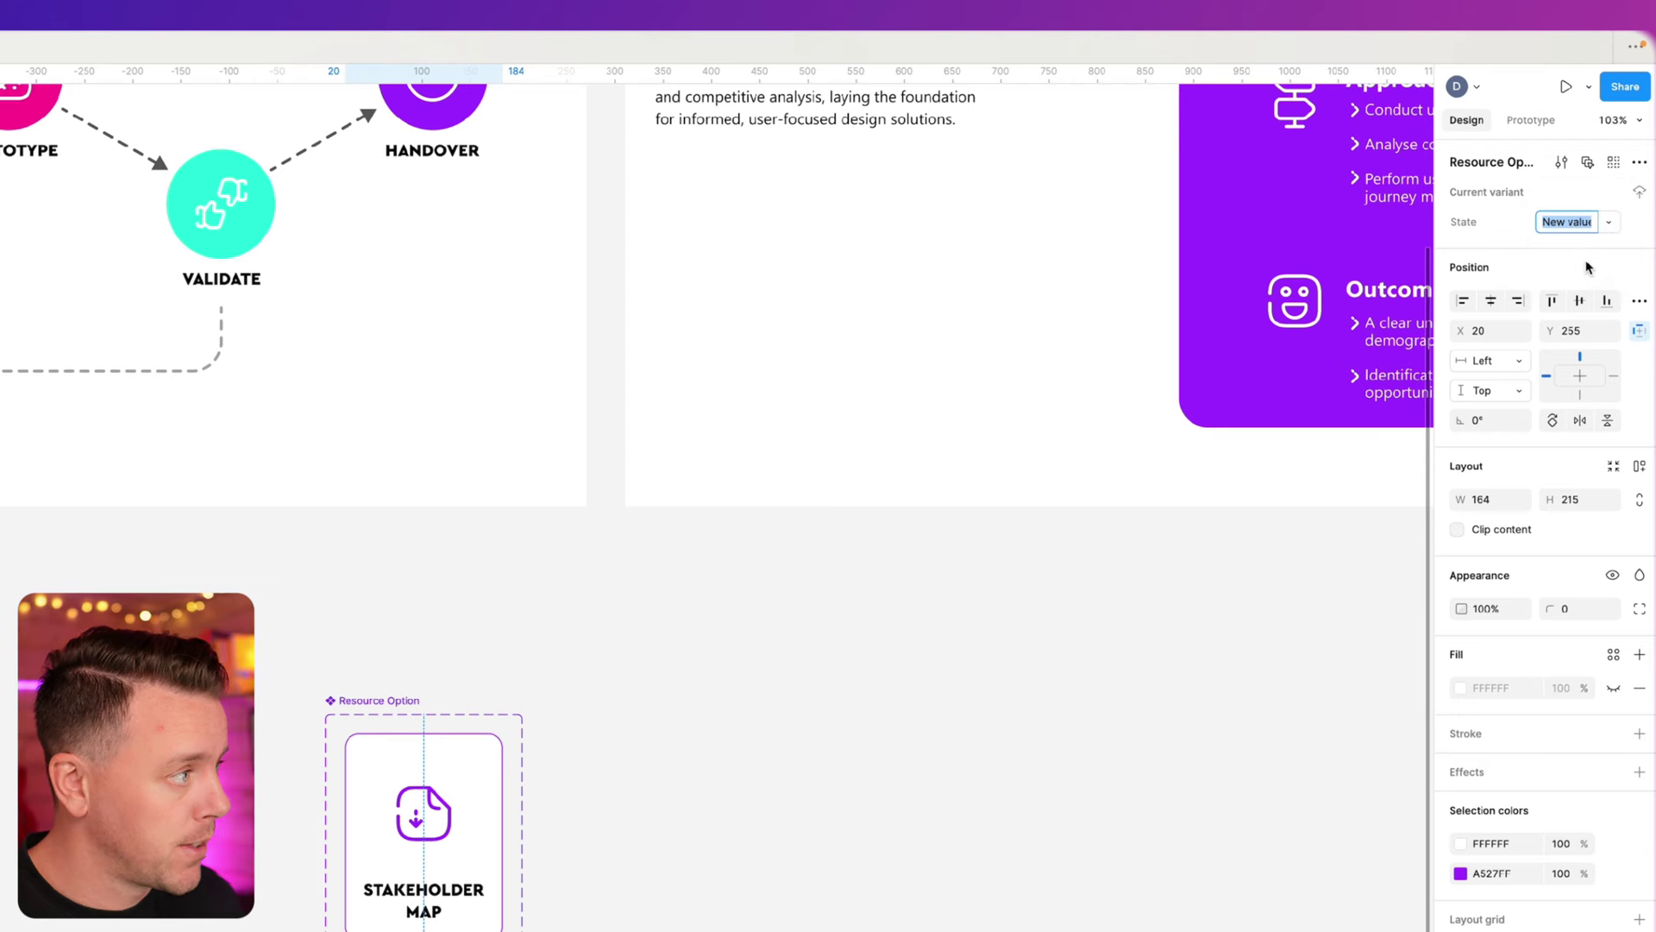
pyautogui.write('Hover')
pyautogui.click(1076, 880)
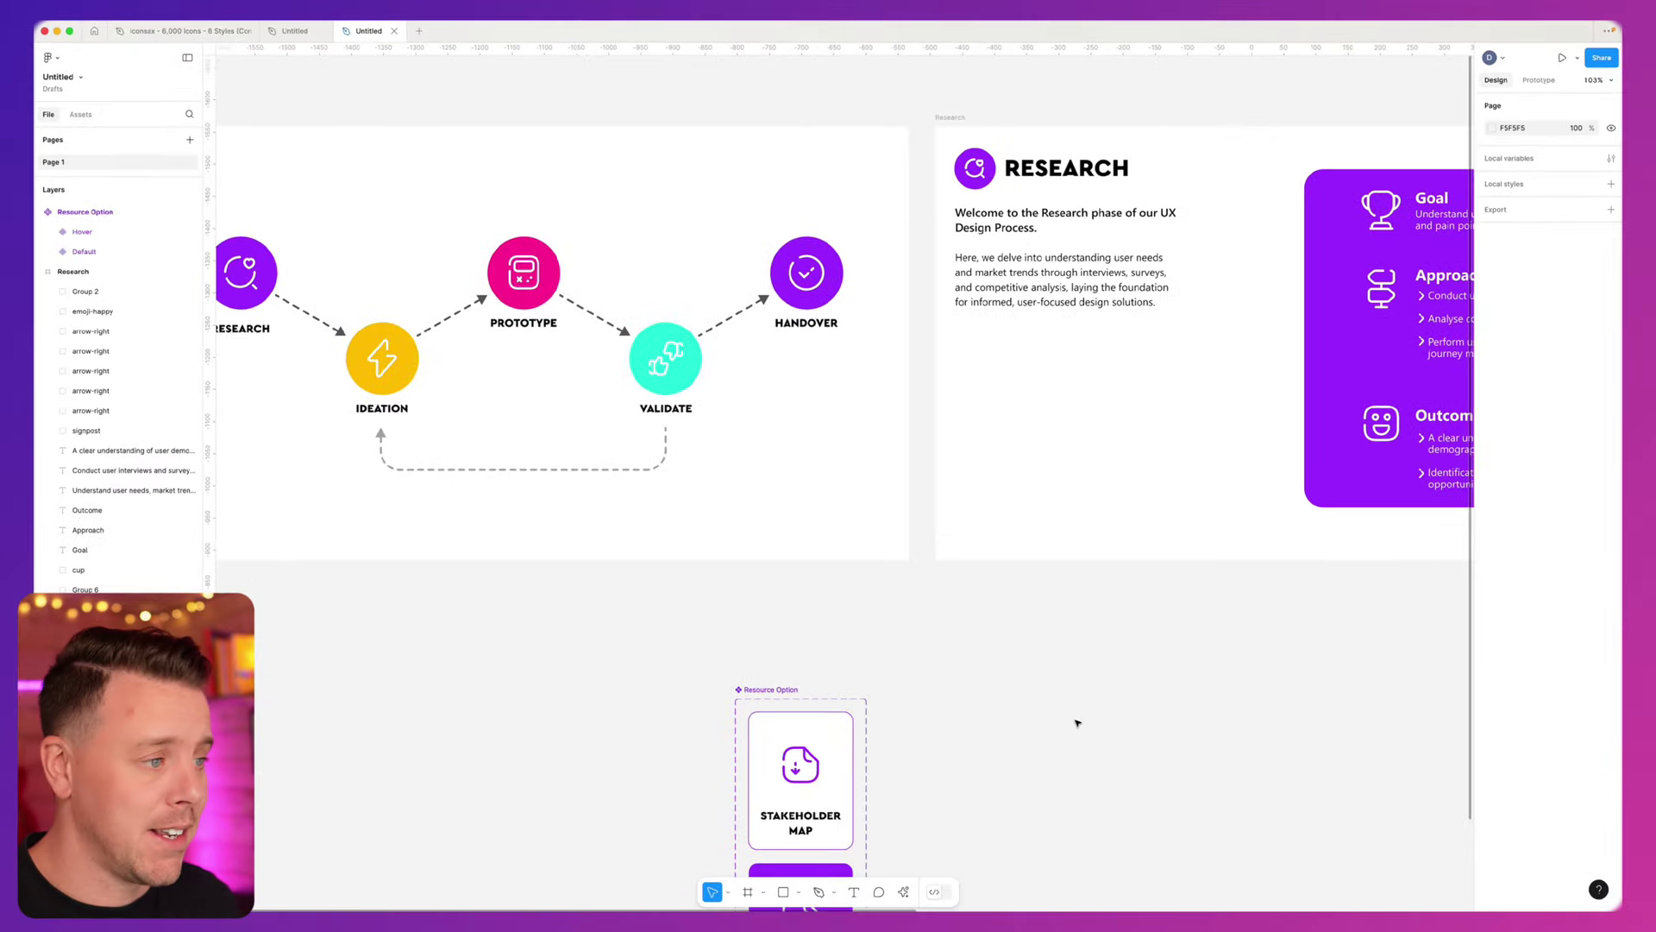
# - Place a Resource Option instance from the local assets in the Research frame, below the introductory text
pyautogui.click(81, 114)
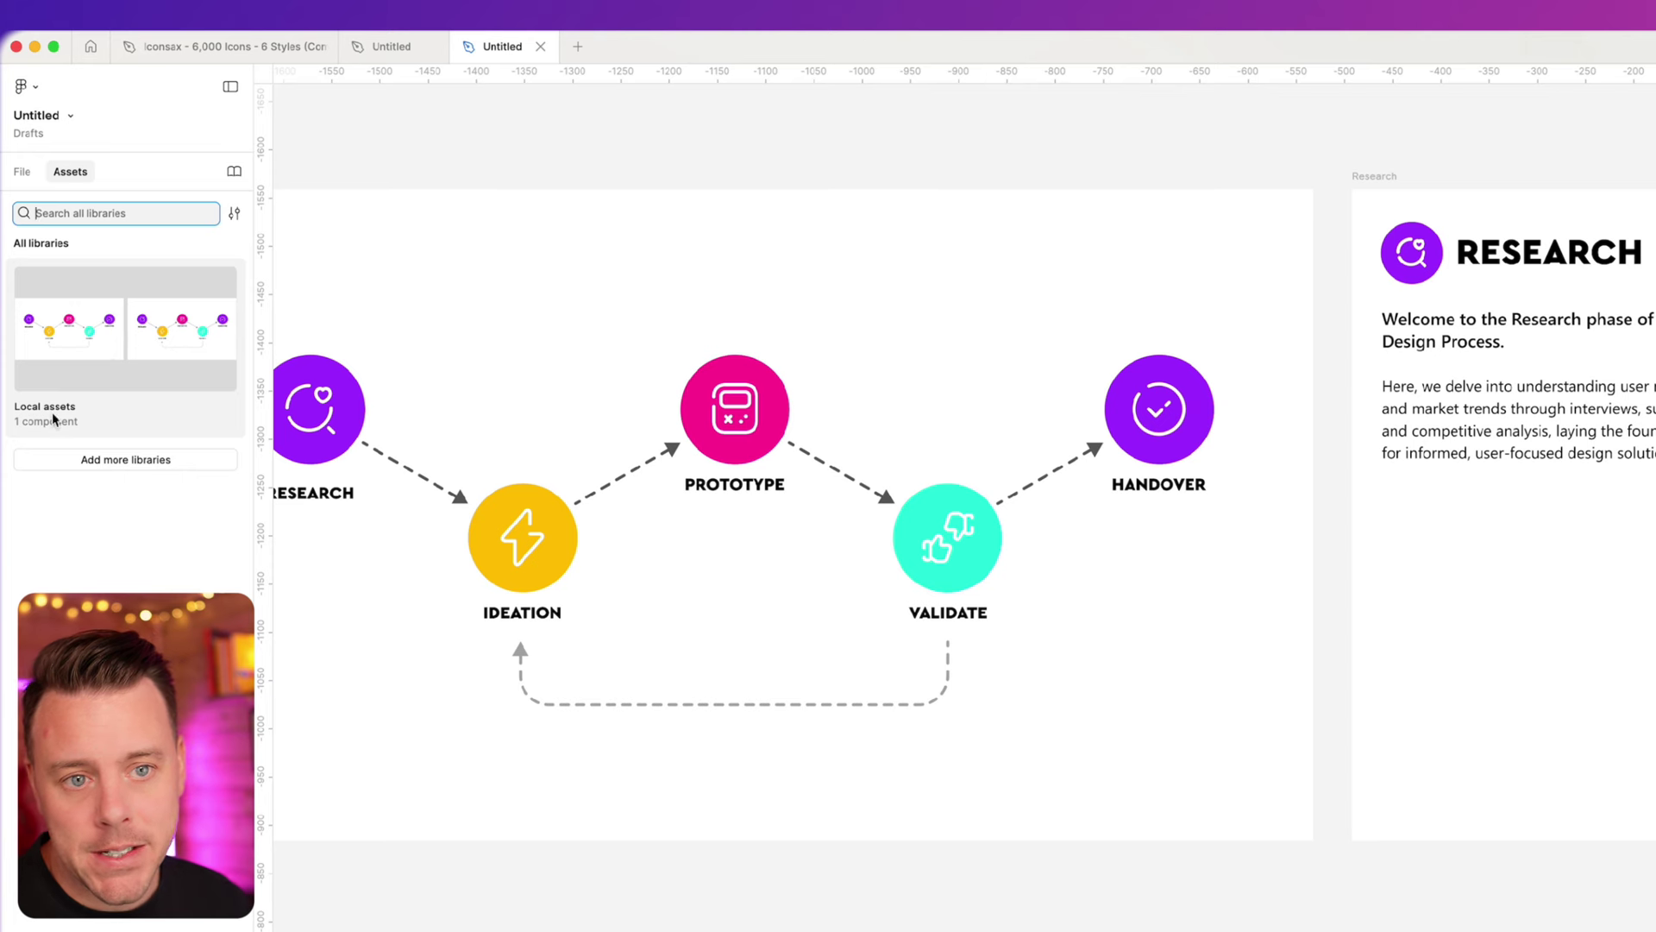
pyautogui.click(91, 356)
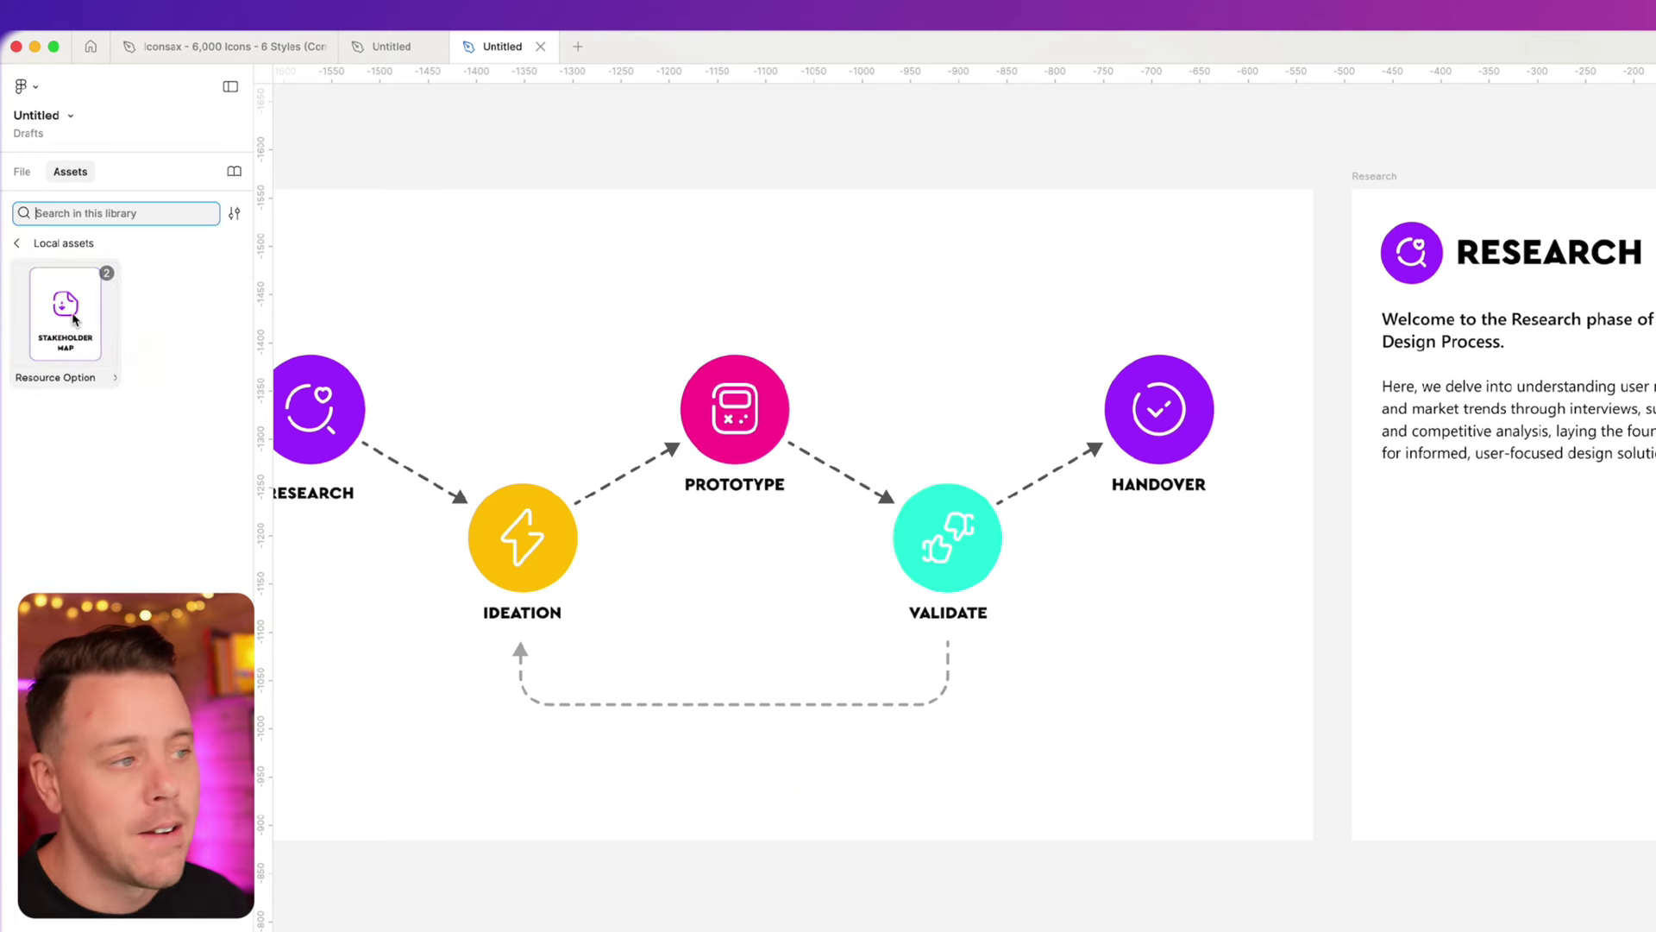
pyautogui.moveTo(58, 321); pyautogui.dragTo(1479, 649)
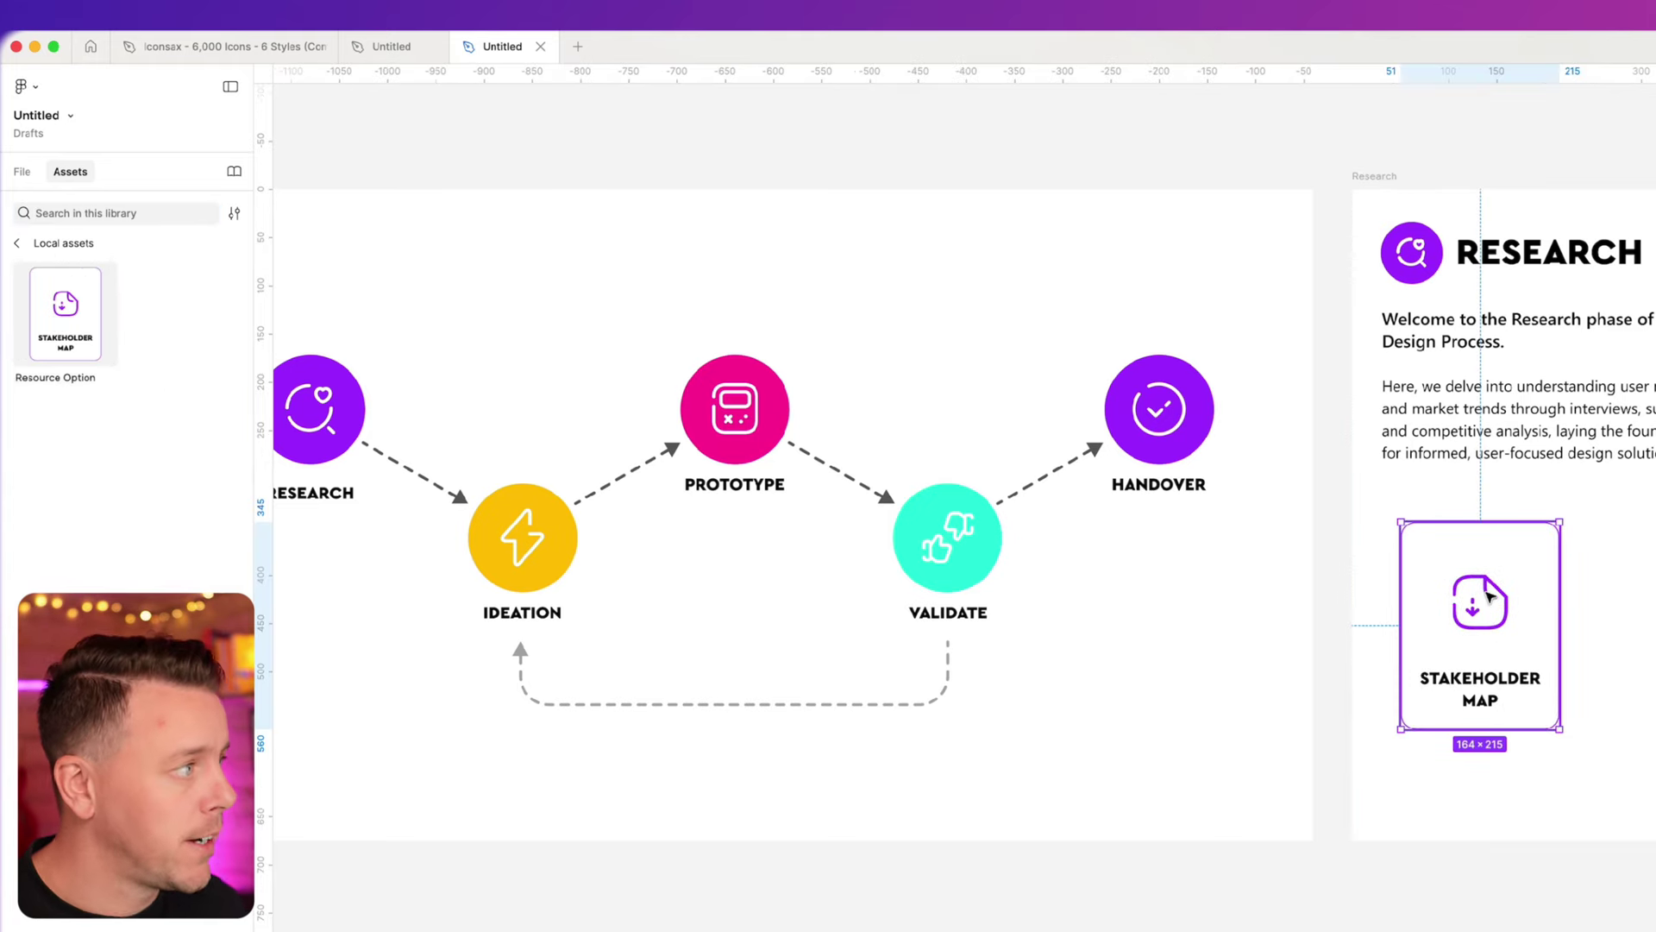
# - Add a While hovering interaction to the Stakeholder Map card in the Research frame that changes its State to Hover
pyautogui.click(1527, 120)
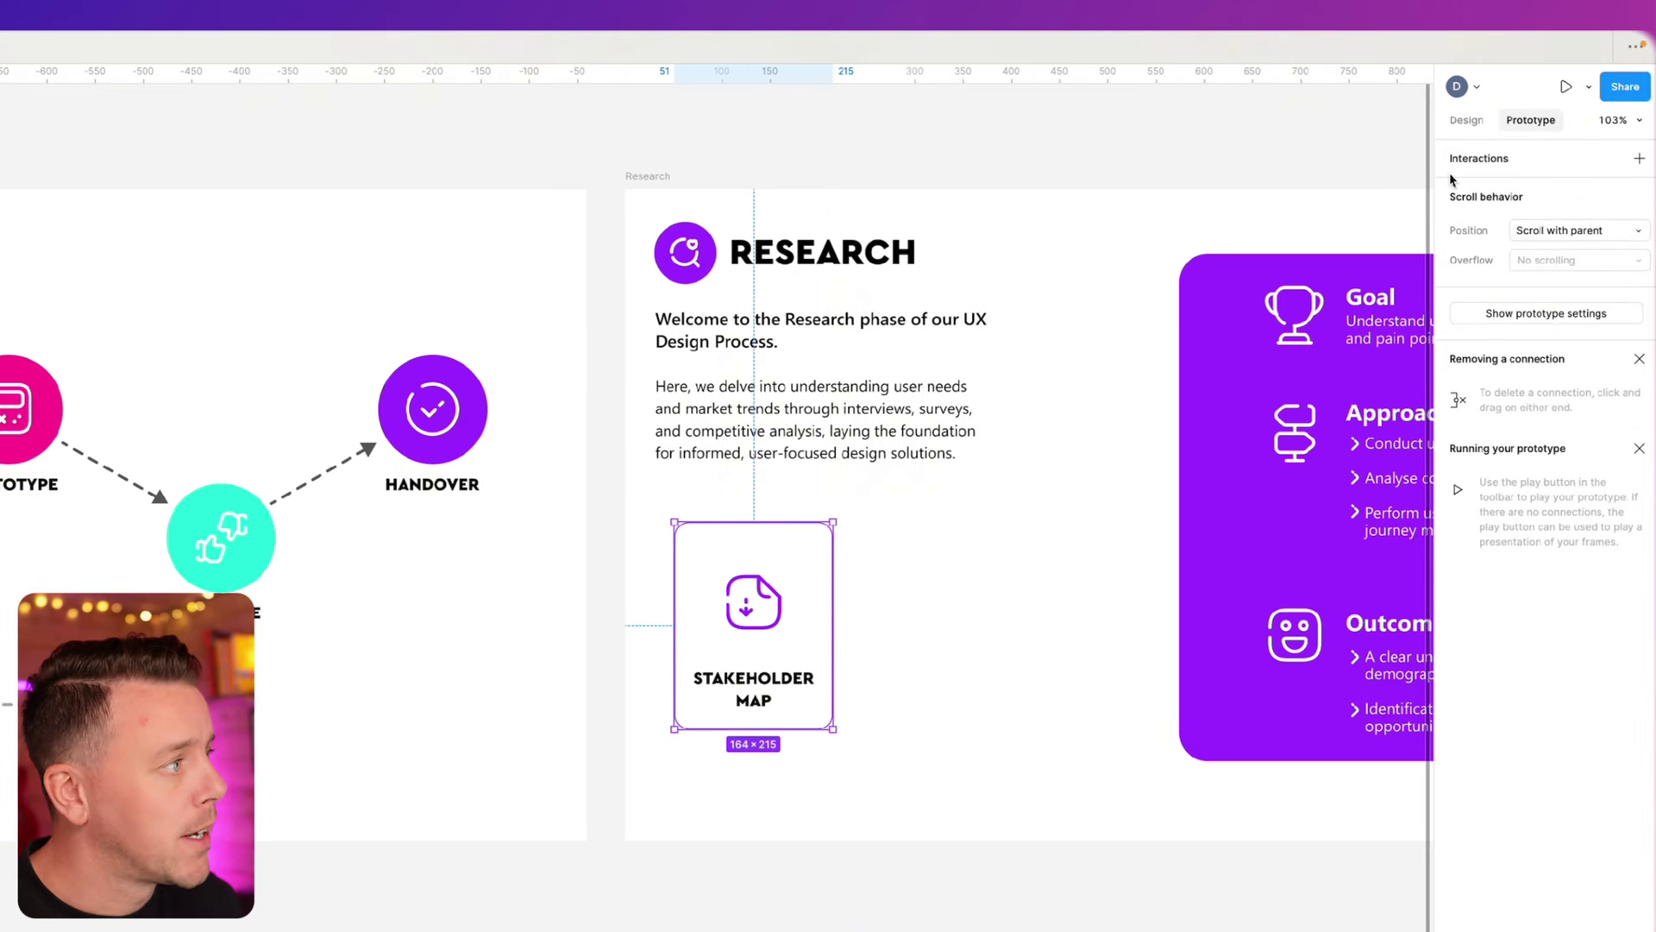
pyautogui.click(1639, 158)
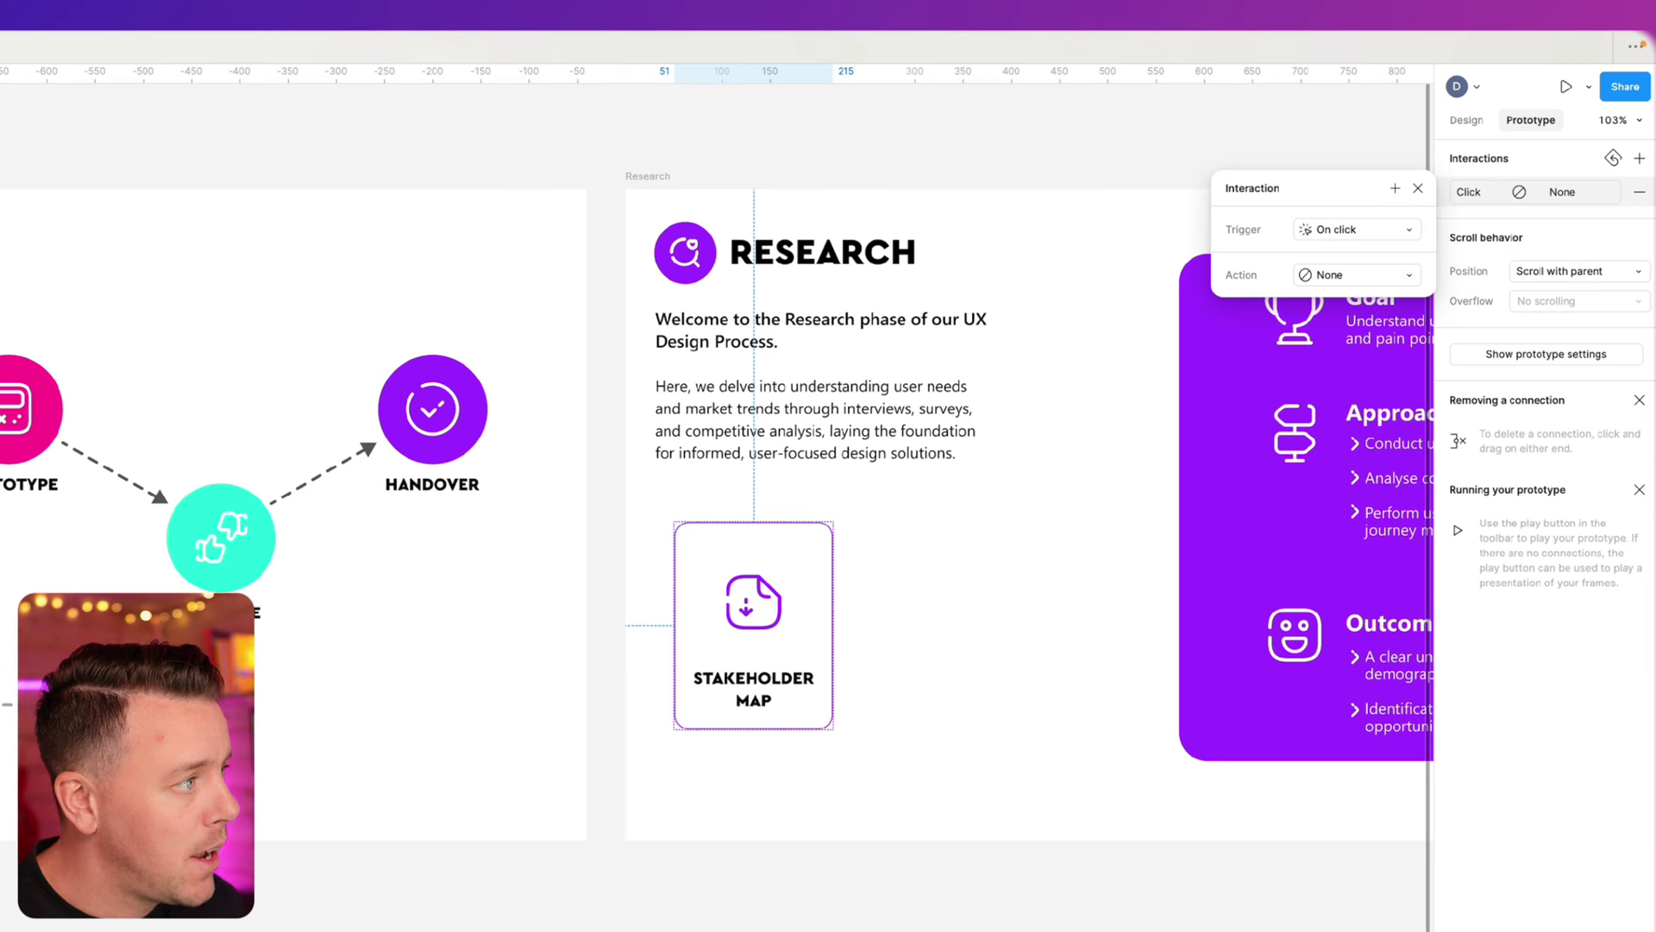
pyautogui.click(1351, 231)
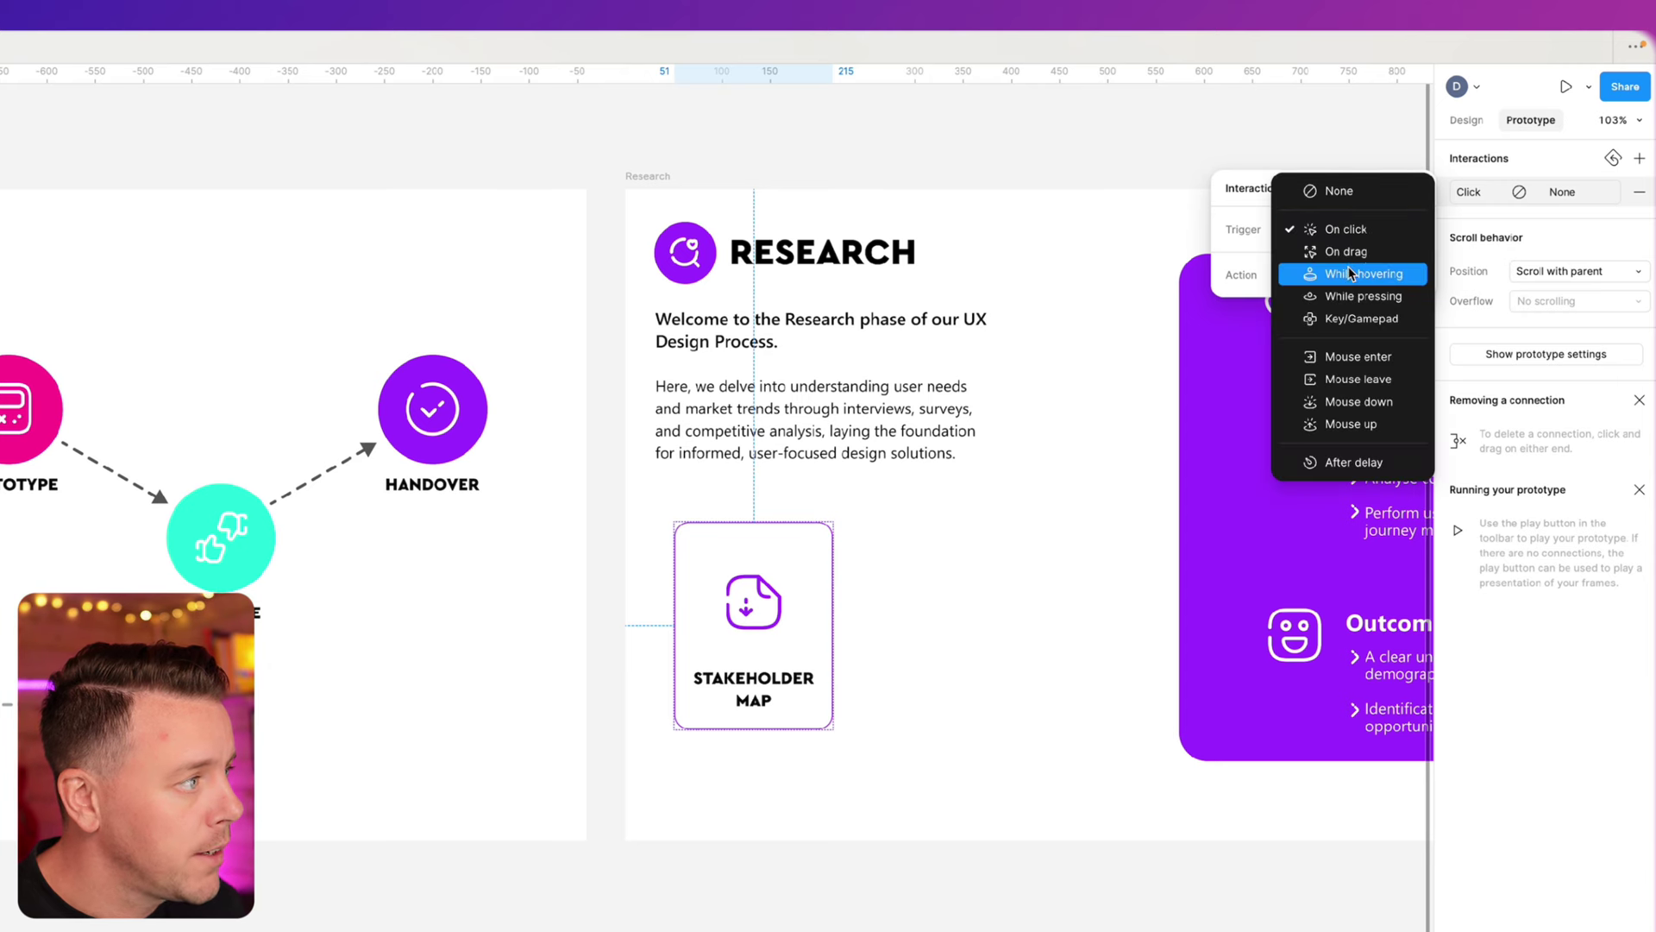
pyautogui.click(1351, 273)
pyautogui.click(1354, 275)
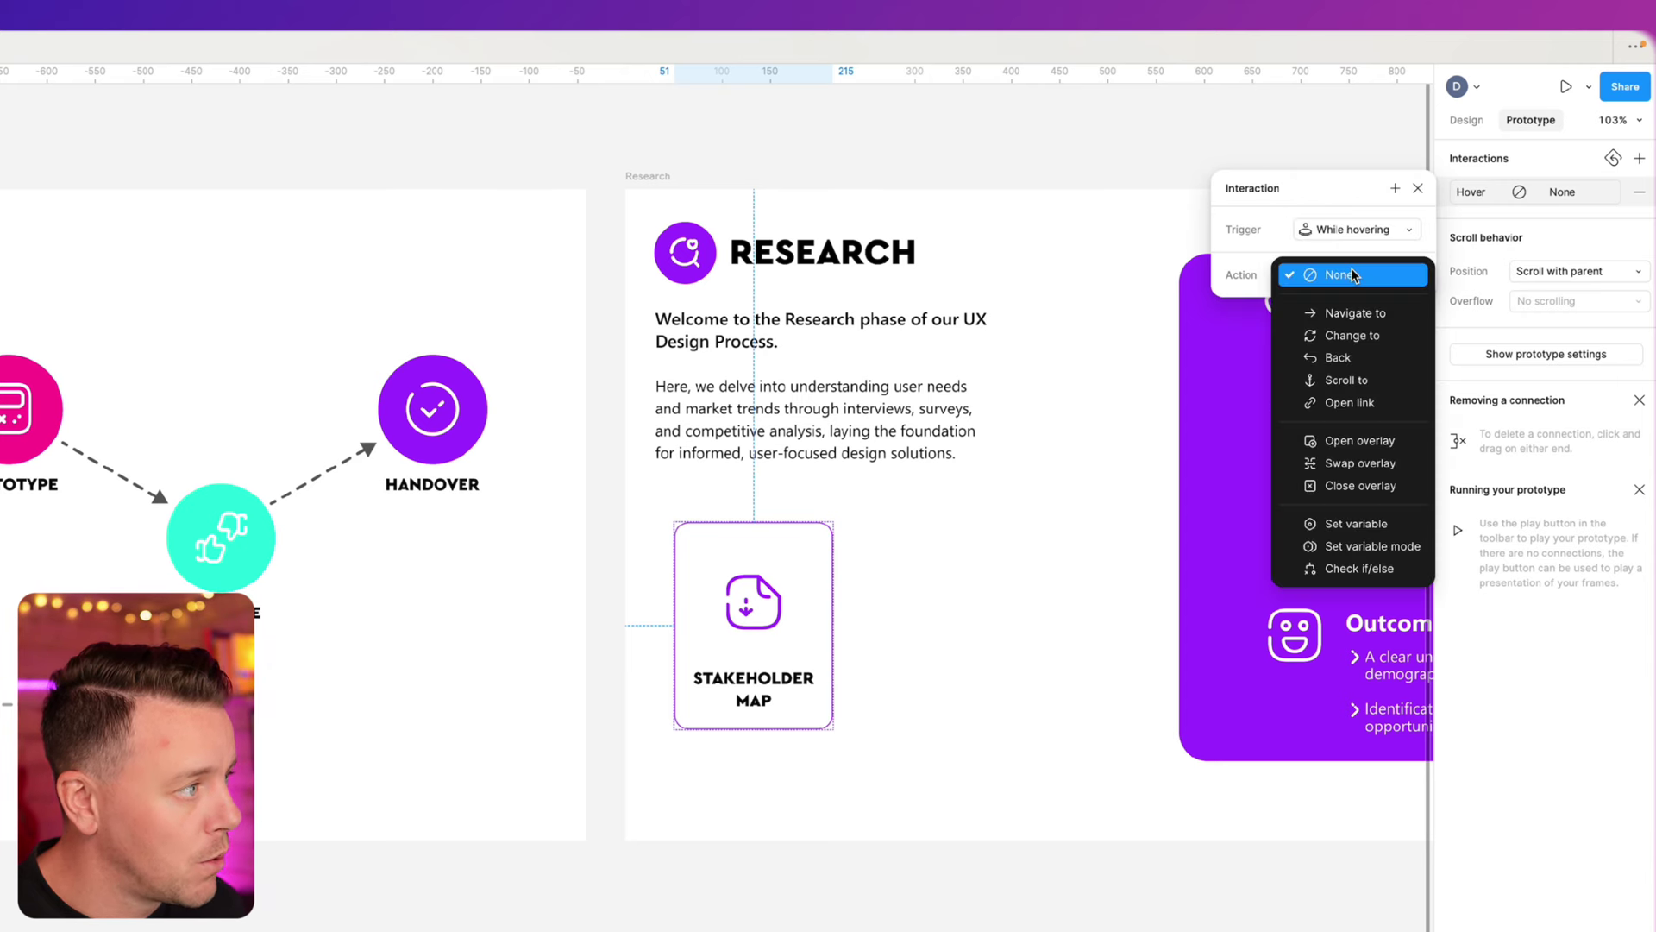
pyautogui.click(1352, 336)
pyautogui.click(1354, 304)
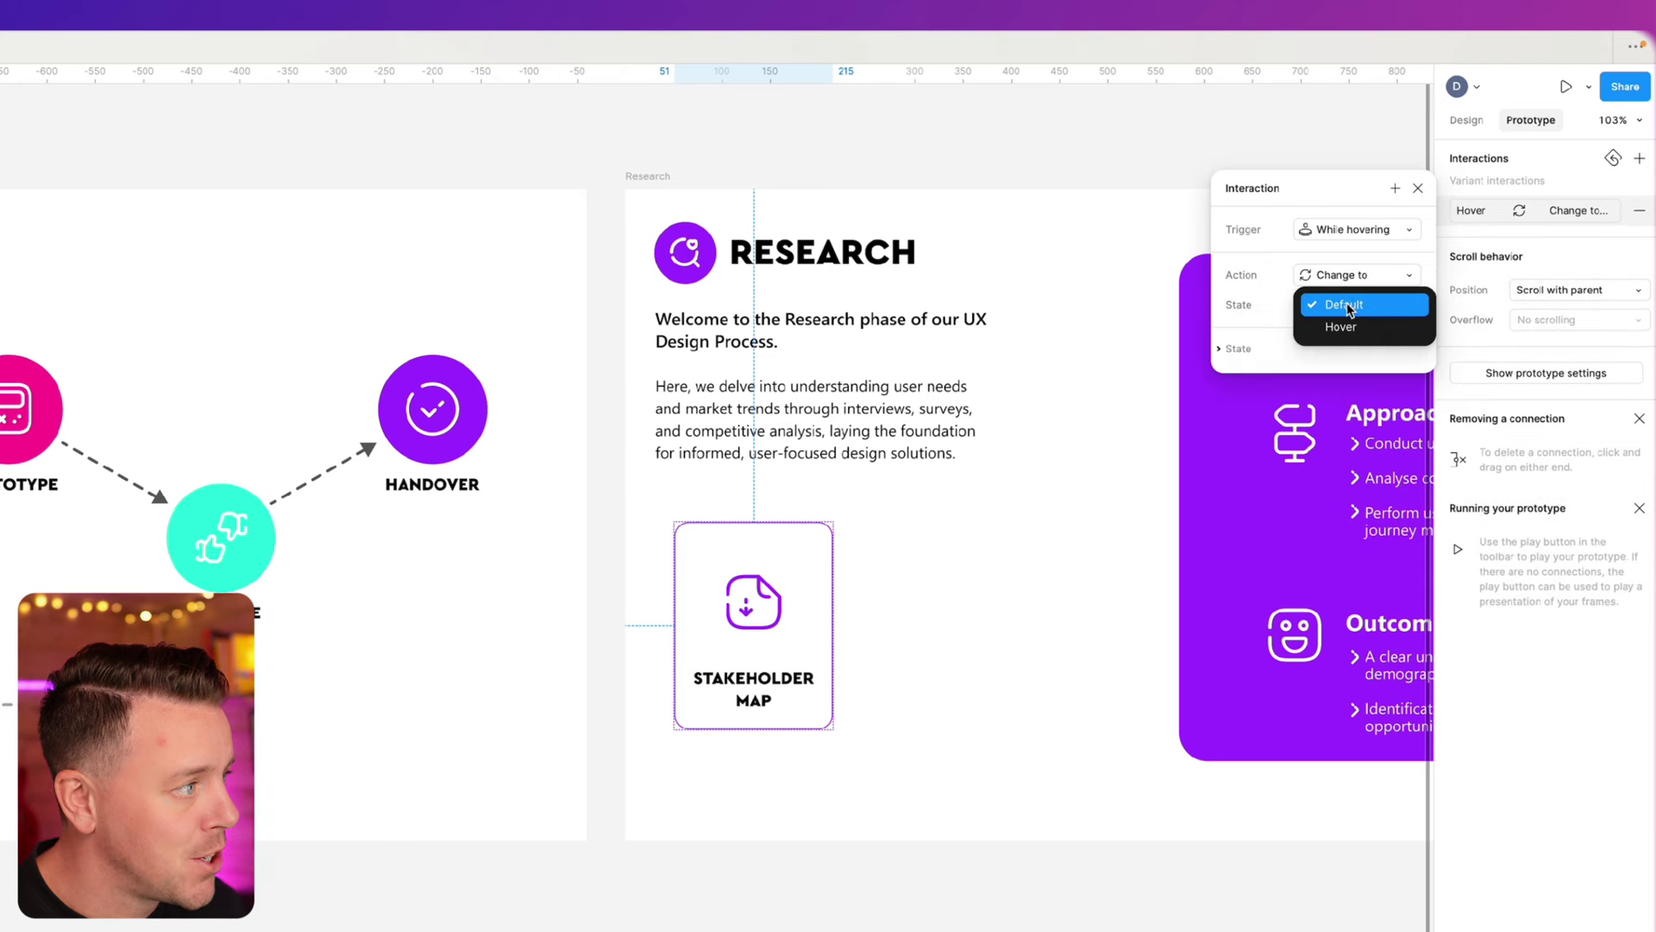
pyautogui.click(1342, 327)
pyautogui.click(1078, 259)
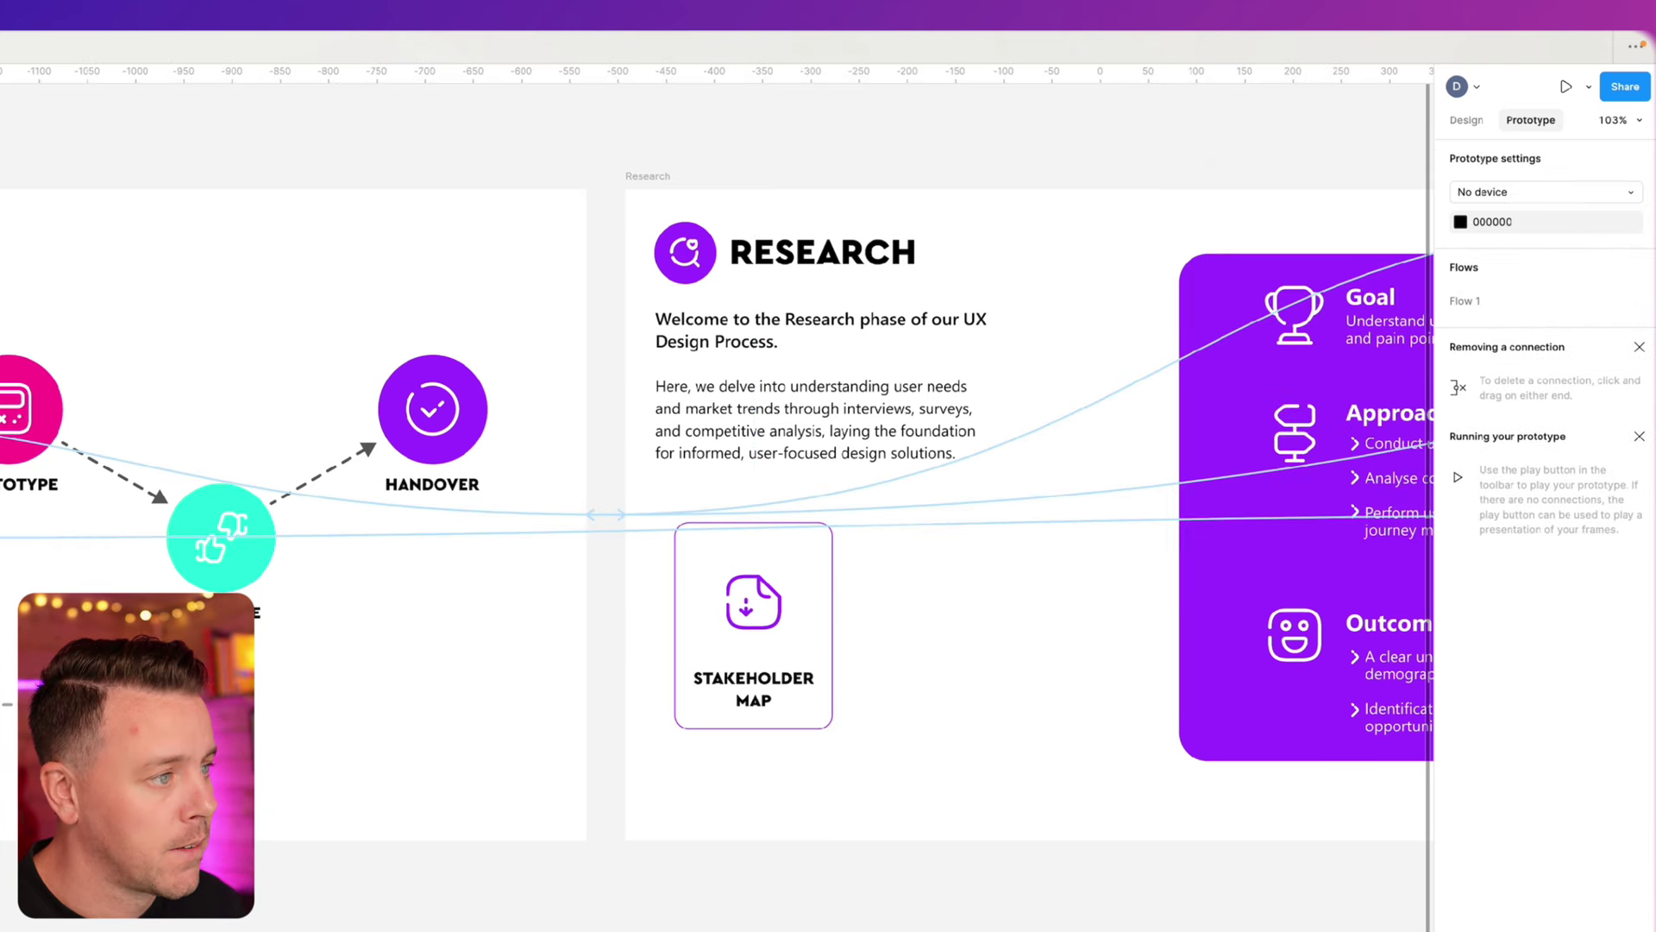
# - Preview the prototype from the Research frame, test the card's hover state and the close icon, and return to the design file
pyautogui.click(641, 184)
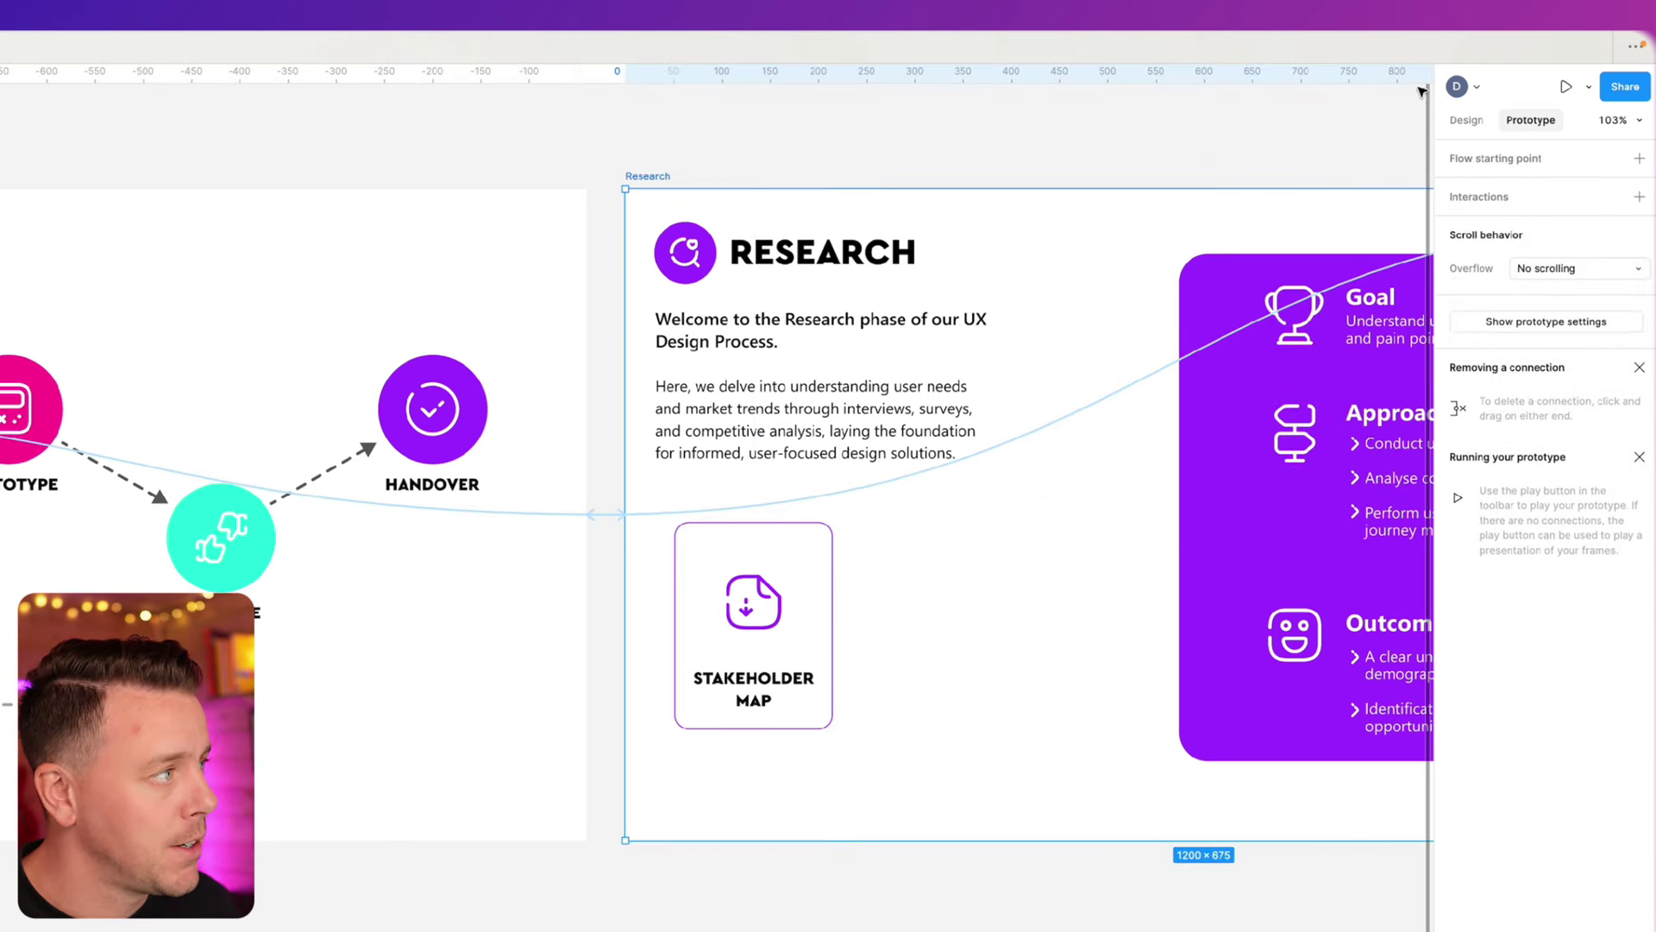
pyautogui.click(1572, 88)
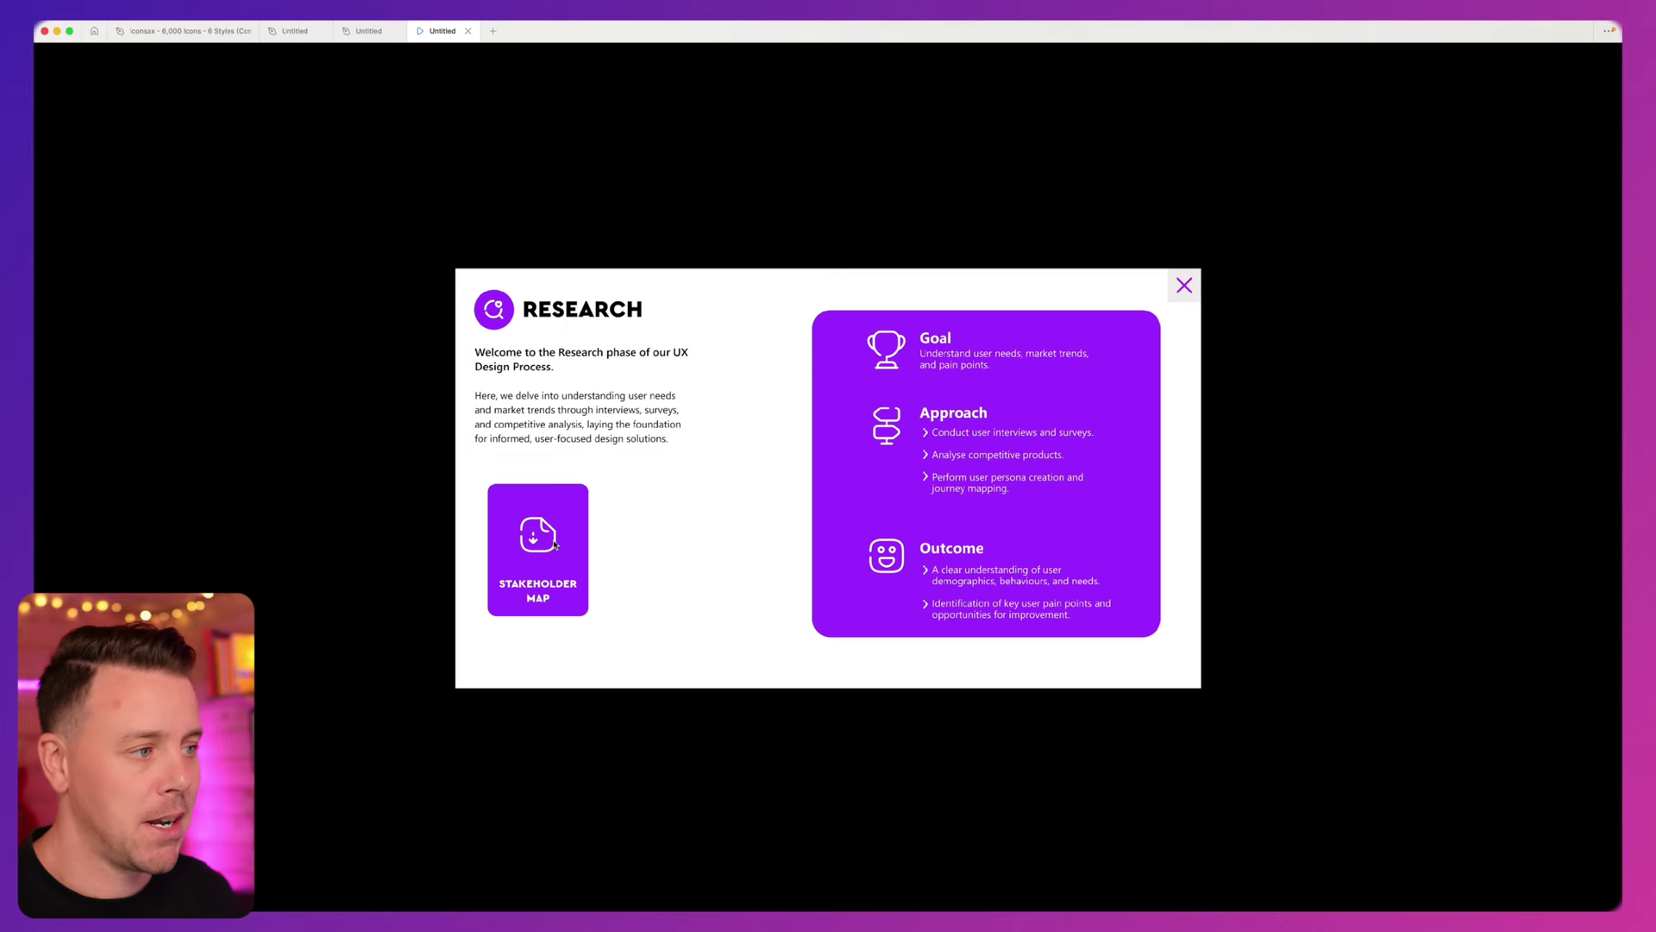
pyautogui.click(1184, 286)
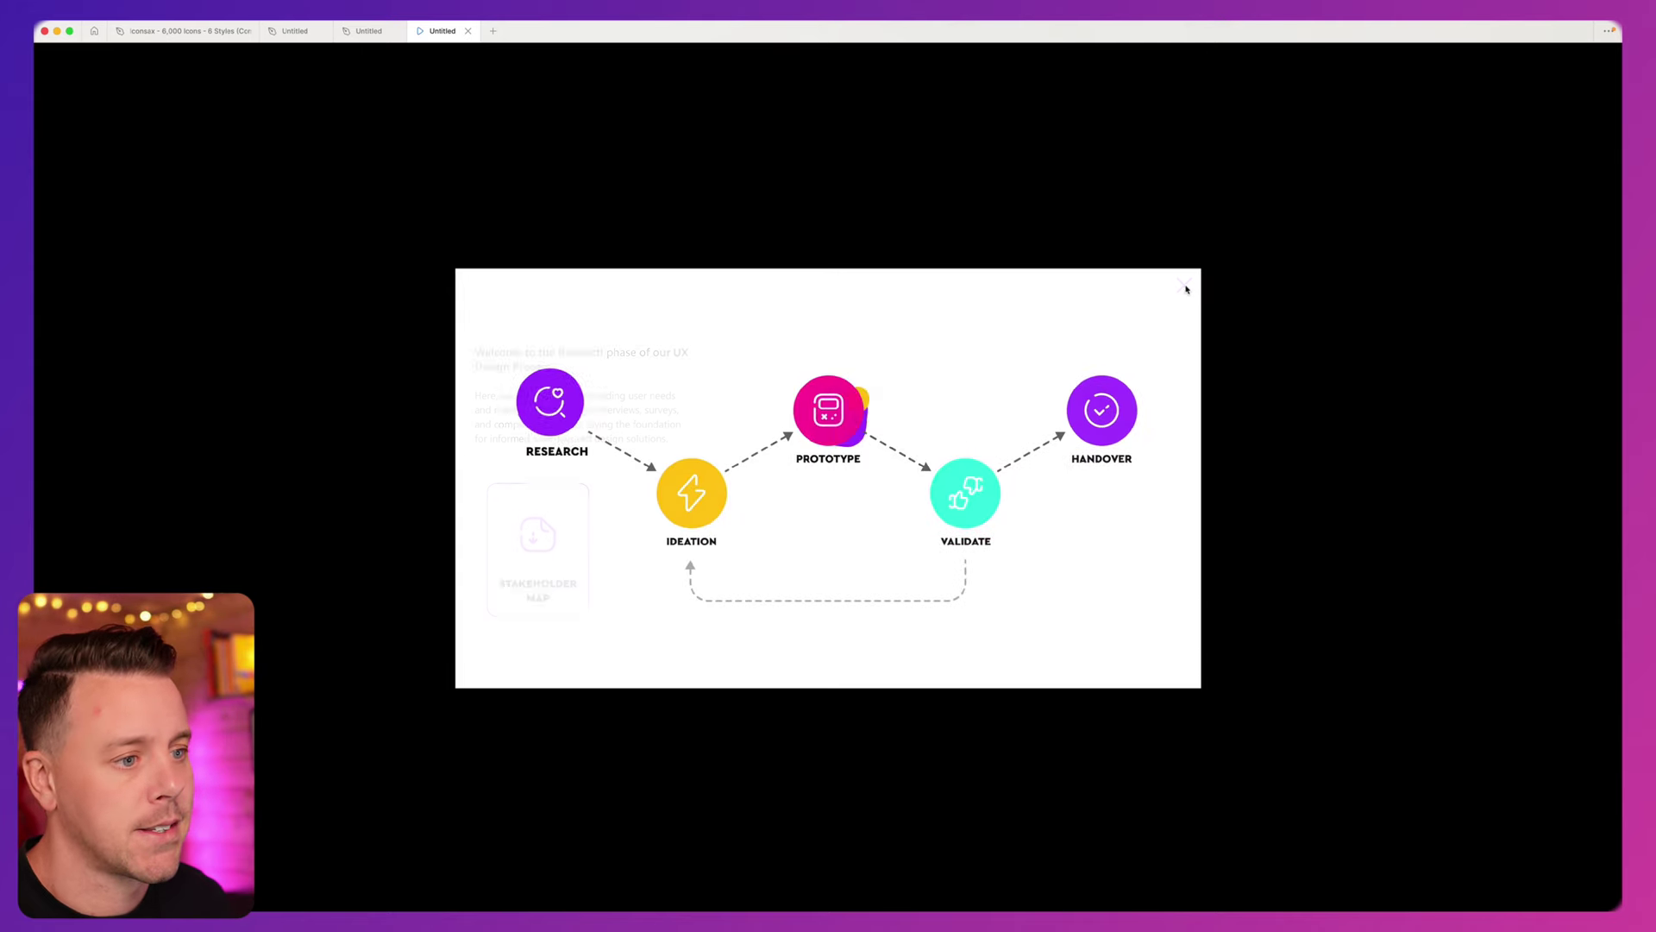
pyautogui.press('super+w')
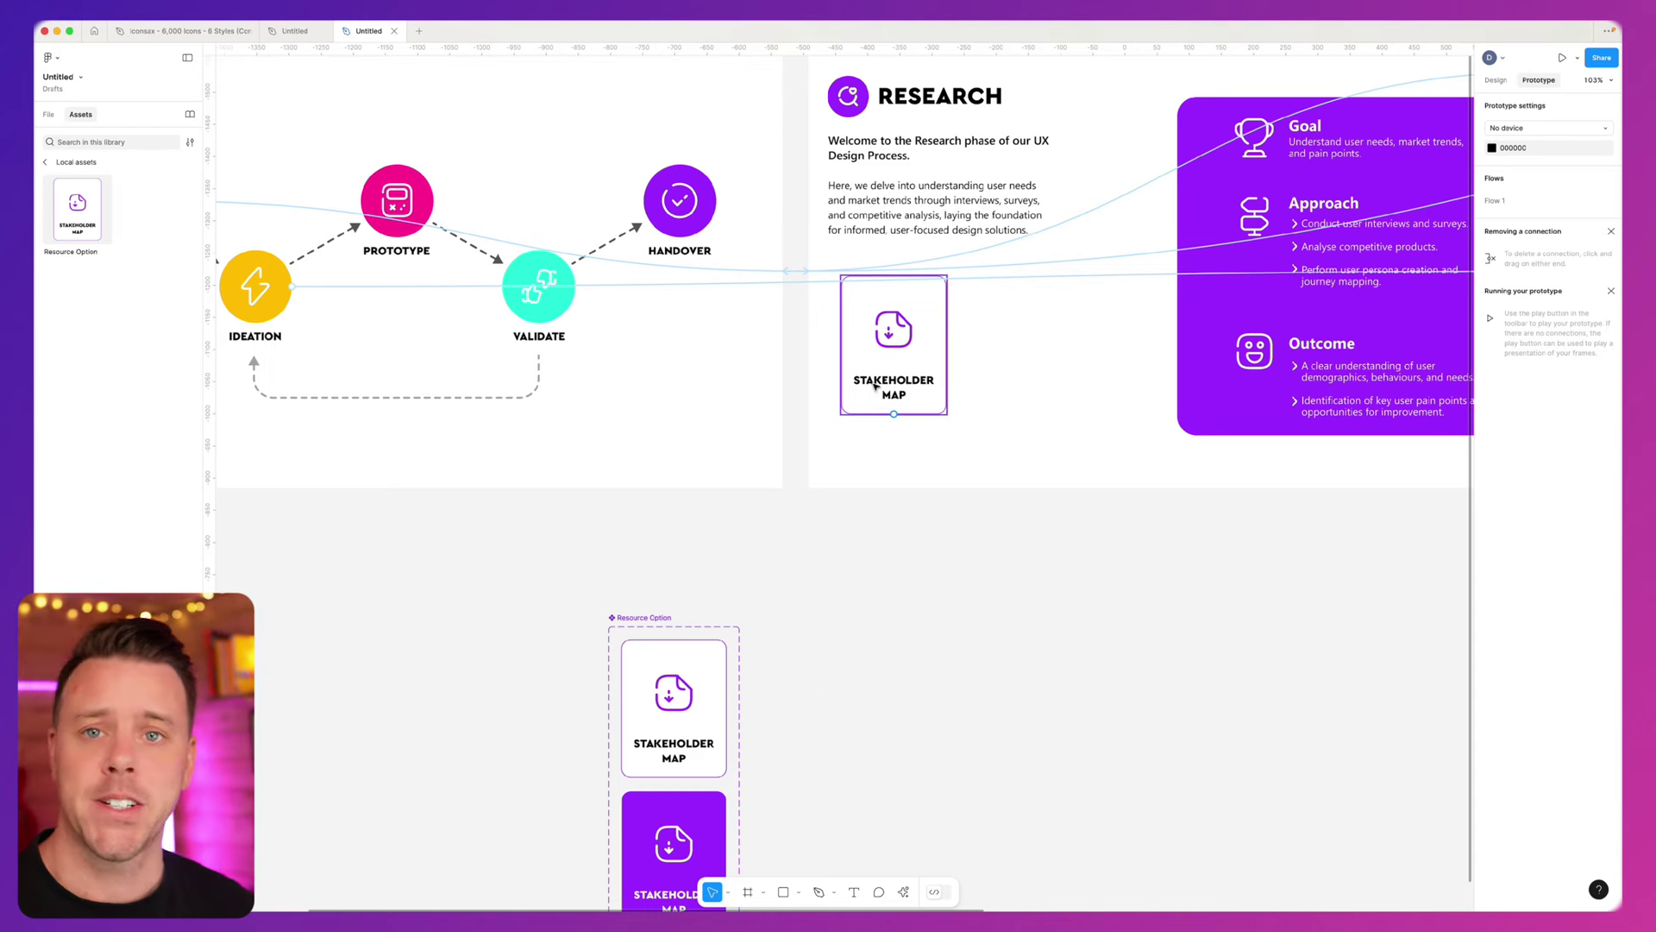
# - Add an On click interaction with the Open link action to the Stakeholder Map card, leaving the link address empty
pyautogui.click(896, 341)
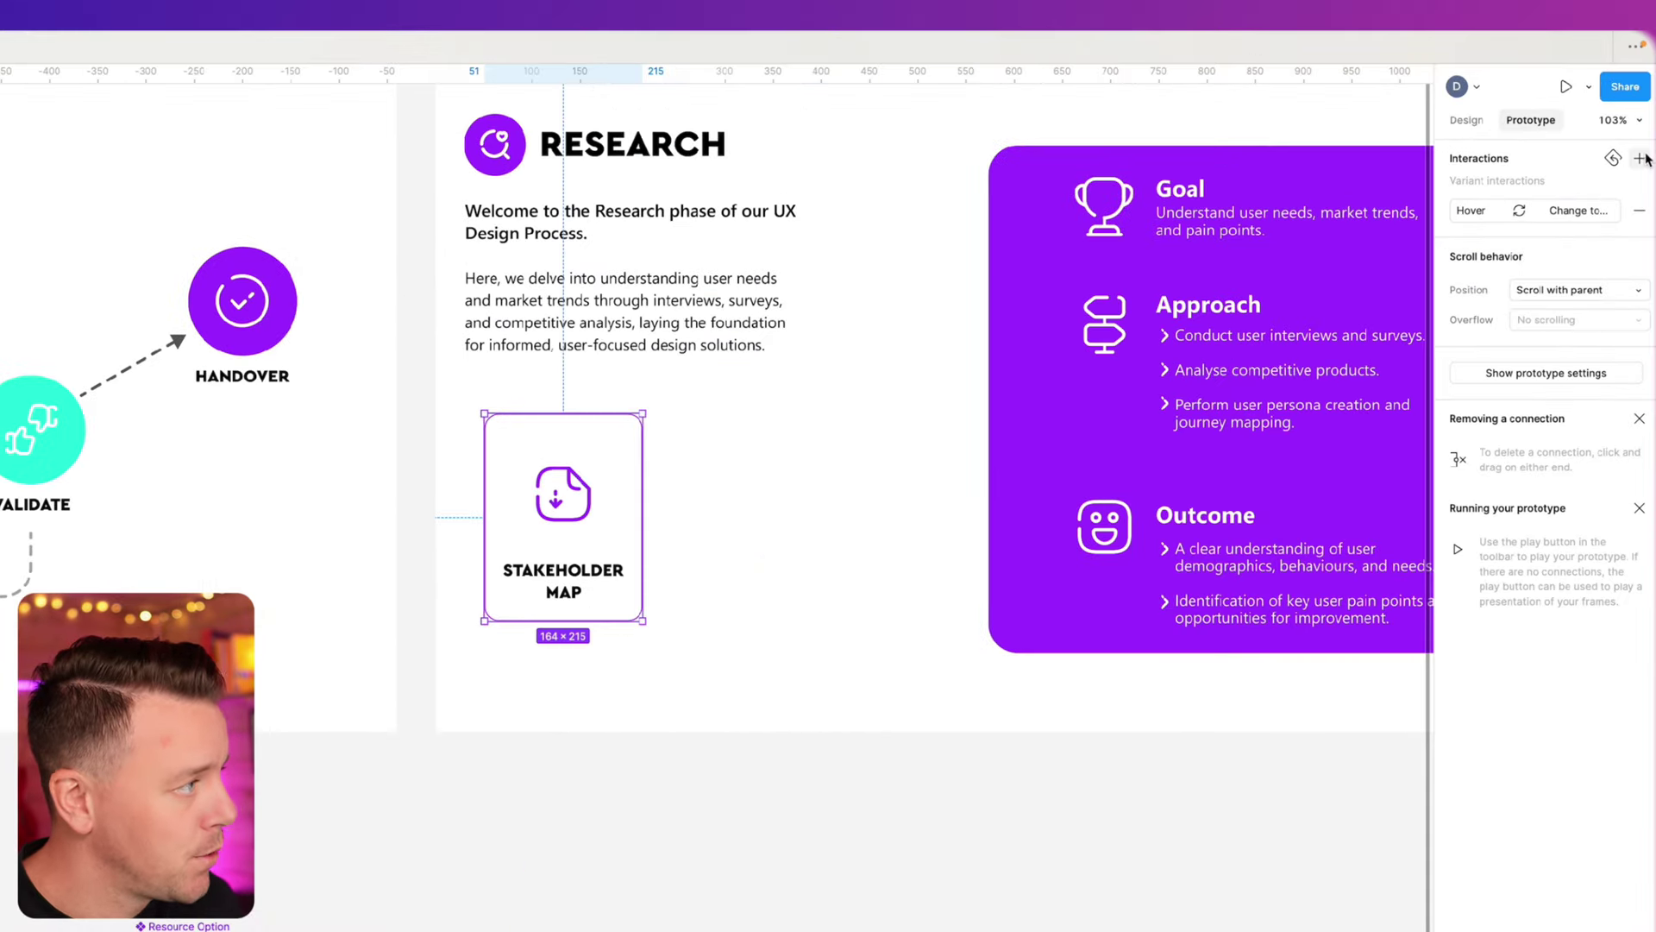
pyautogui.click(1640, 159)
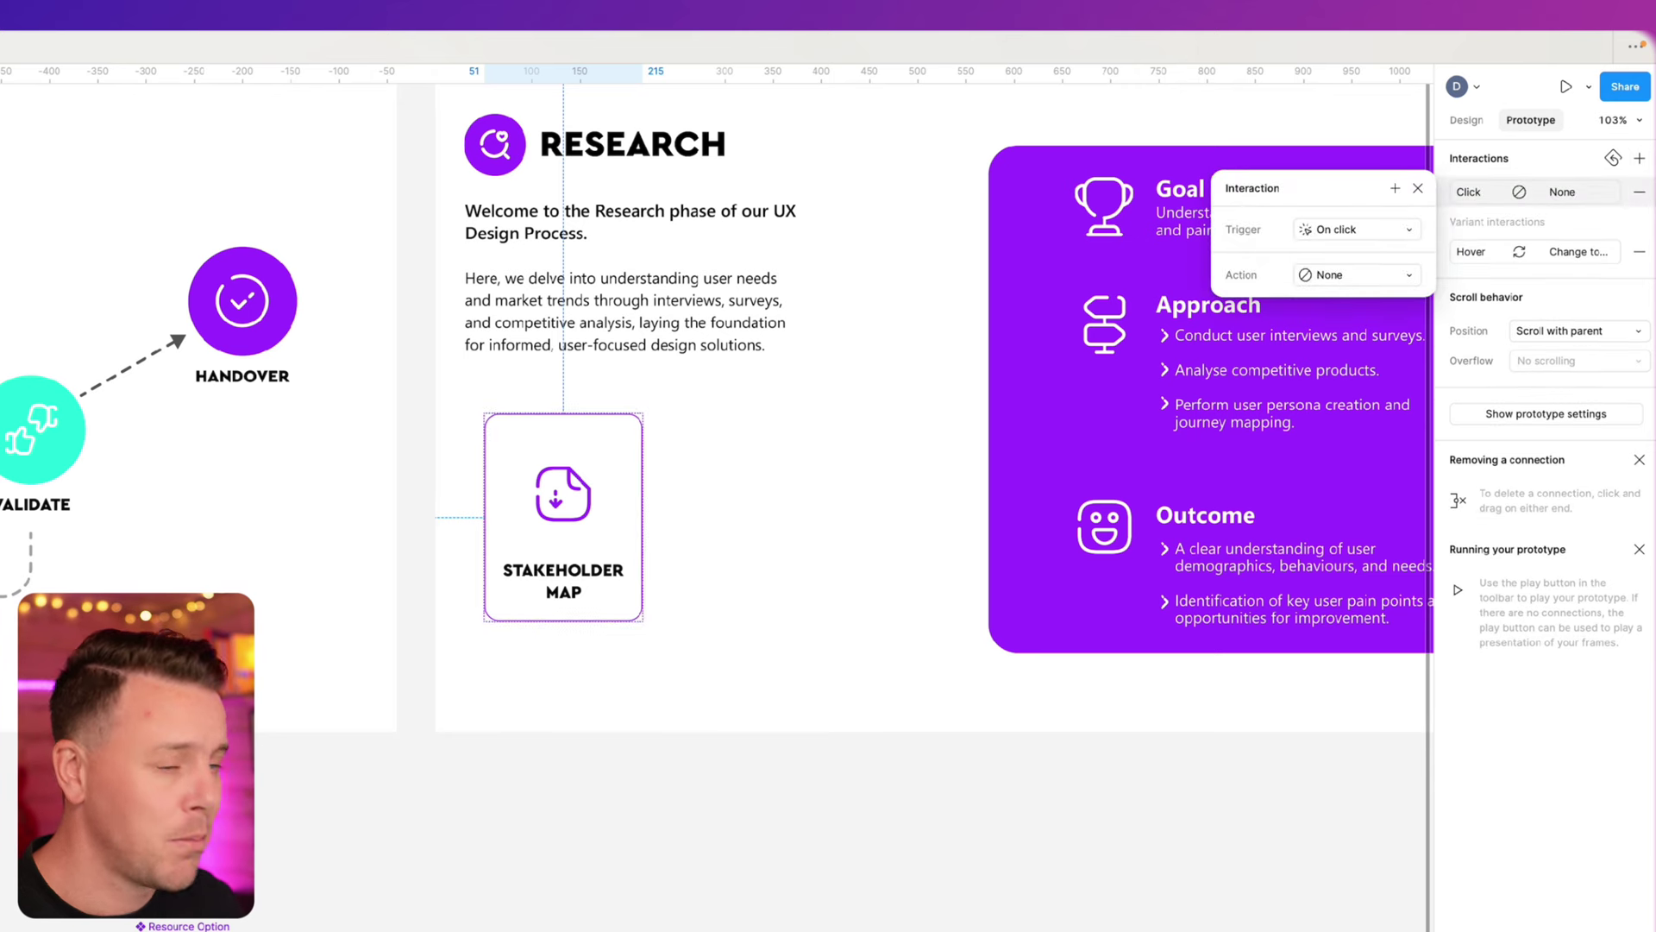
pyautogui.click(1384, 278)
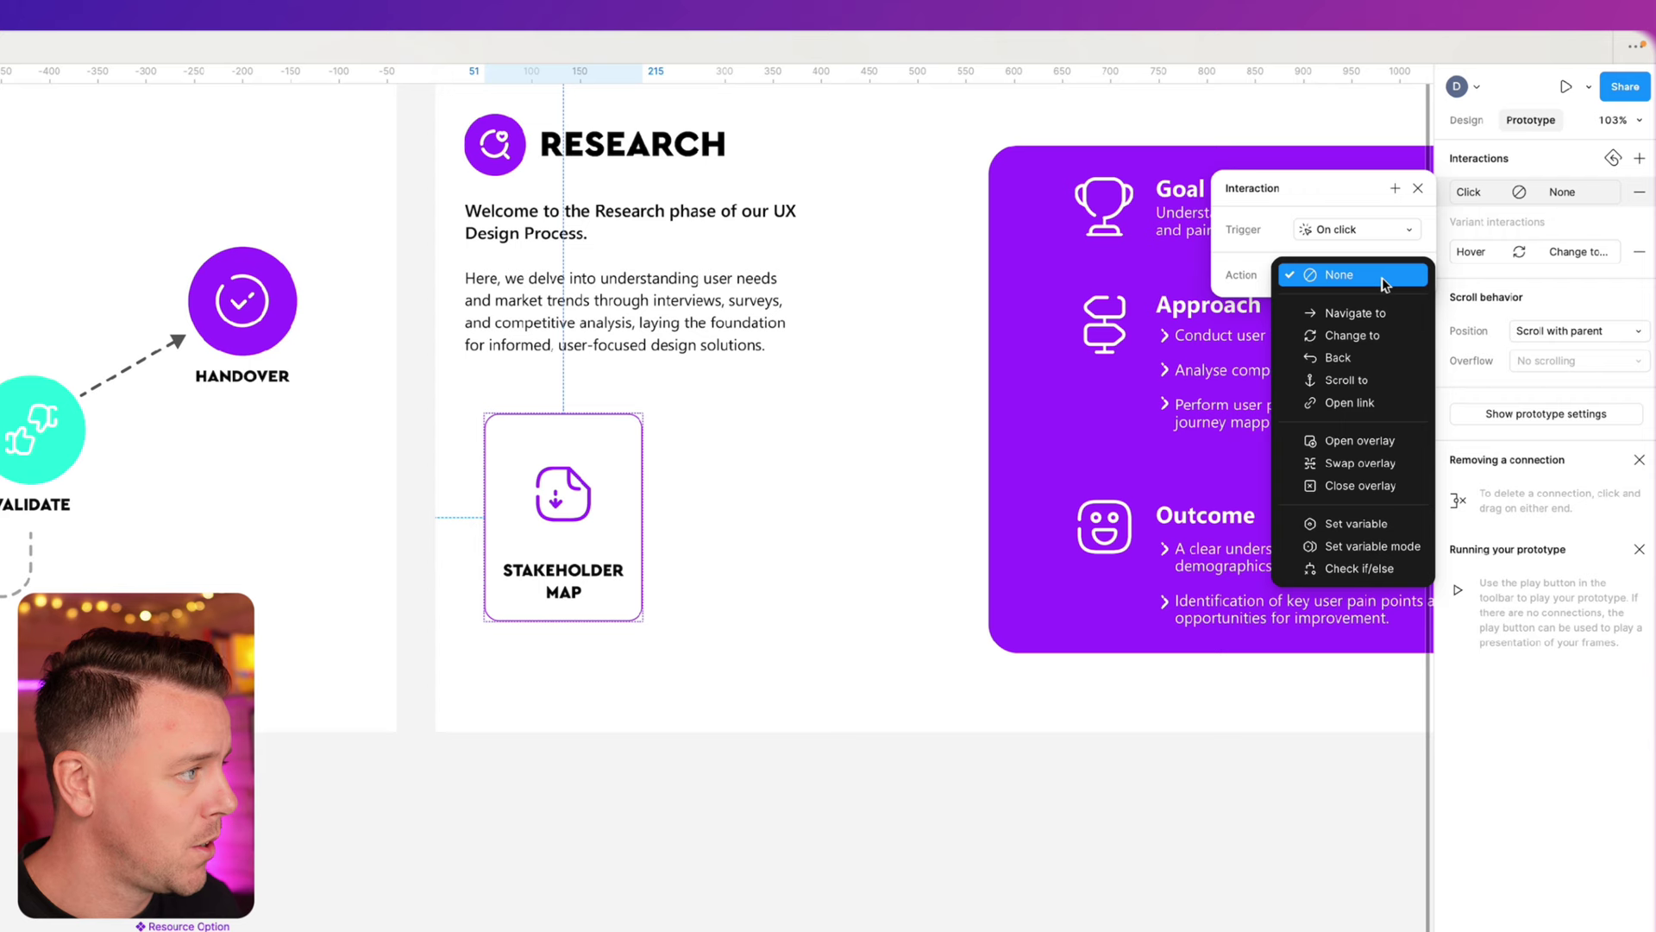
pyautogui.click(1355, 403)
pyautogui.click(1331, 306)
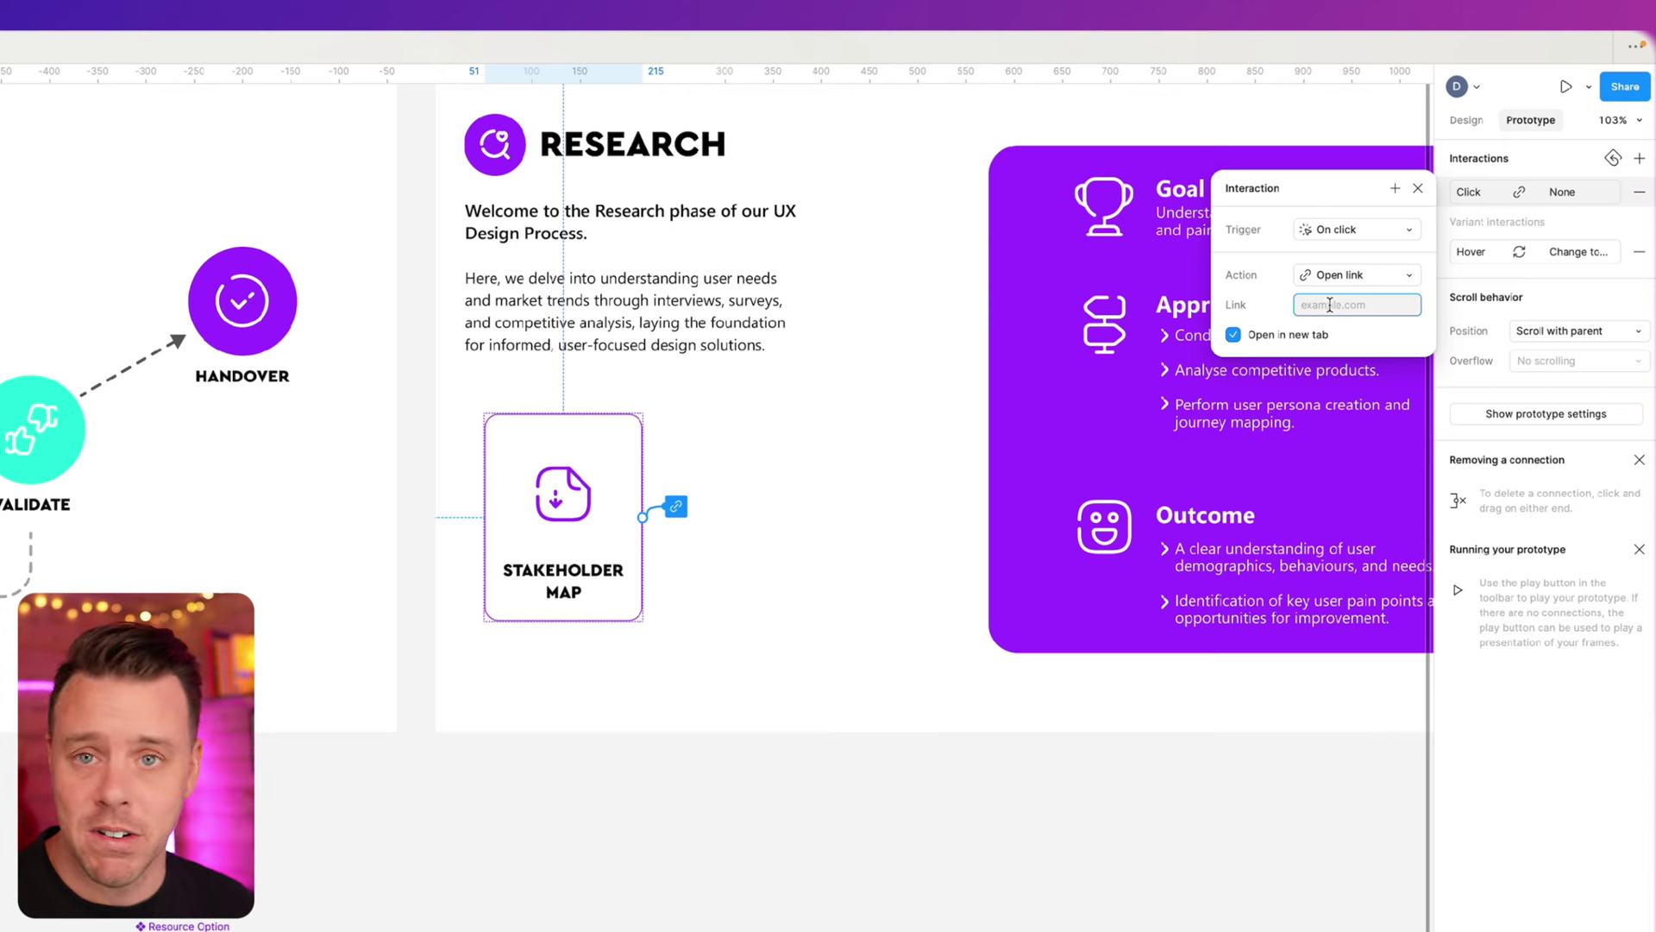
pyautogui.press('Escape')
pyautogui.press('Escape')
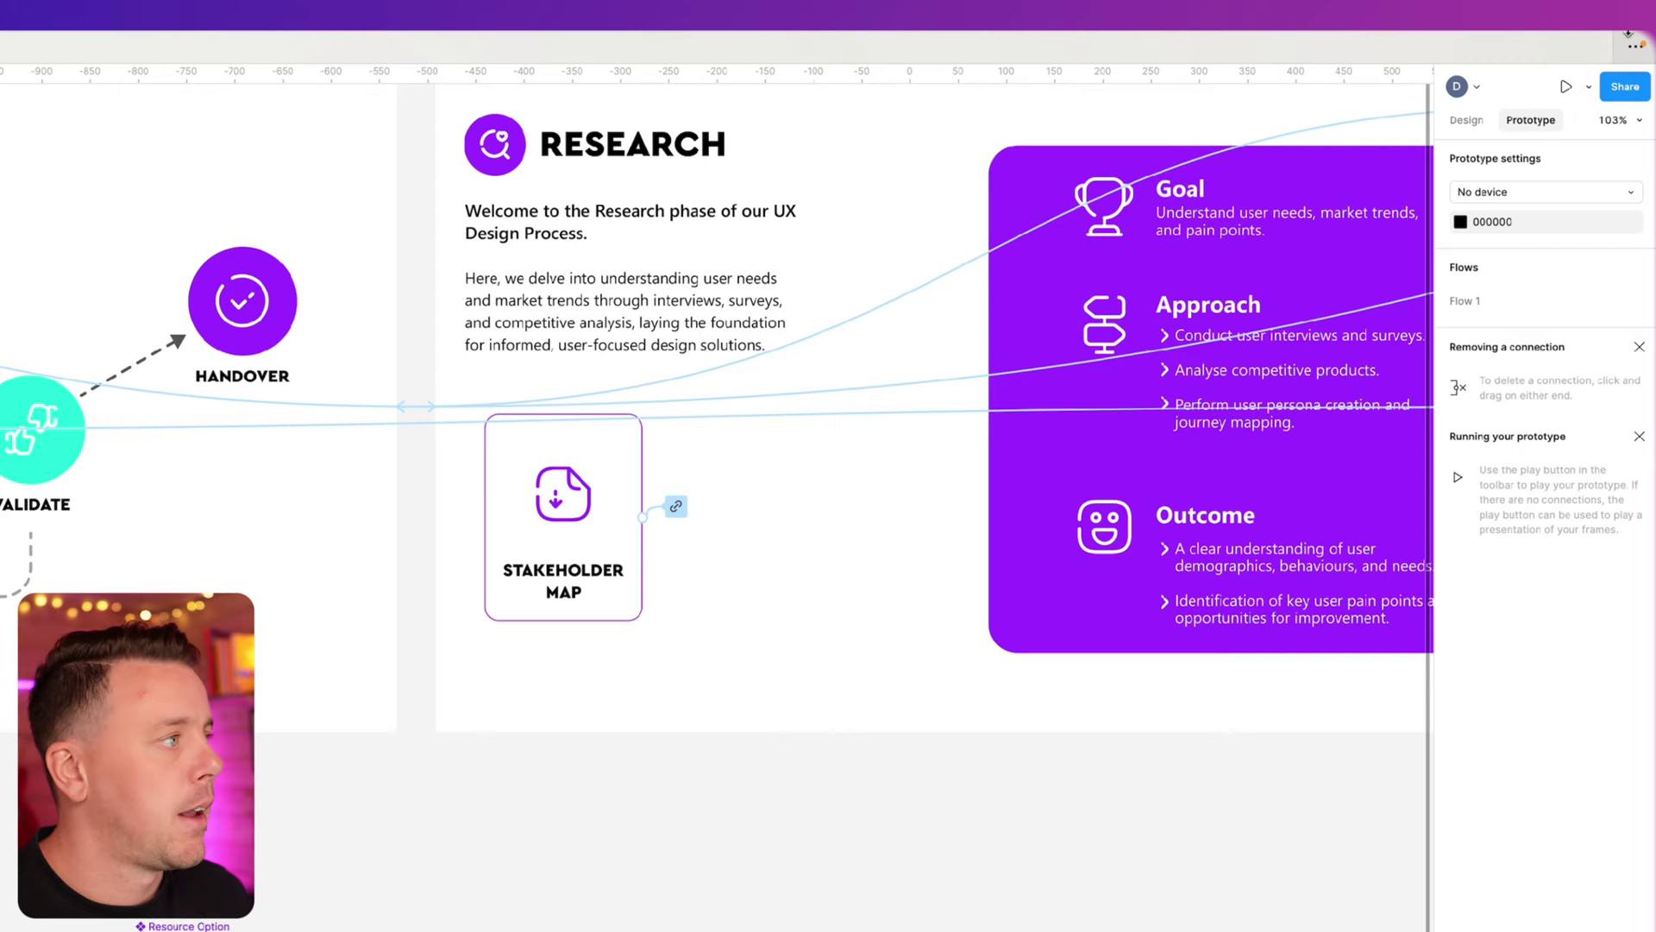
# - Duplicate the Stakeholder Map card beside the original in the Research frame and change the copy's label to "RESEARCH PLAN"
pyautogui.click(1467, 120)
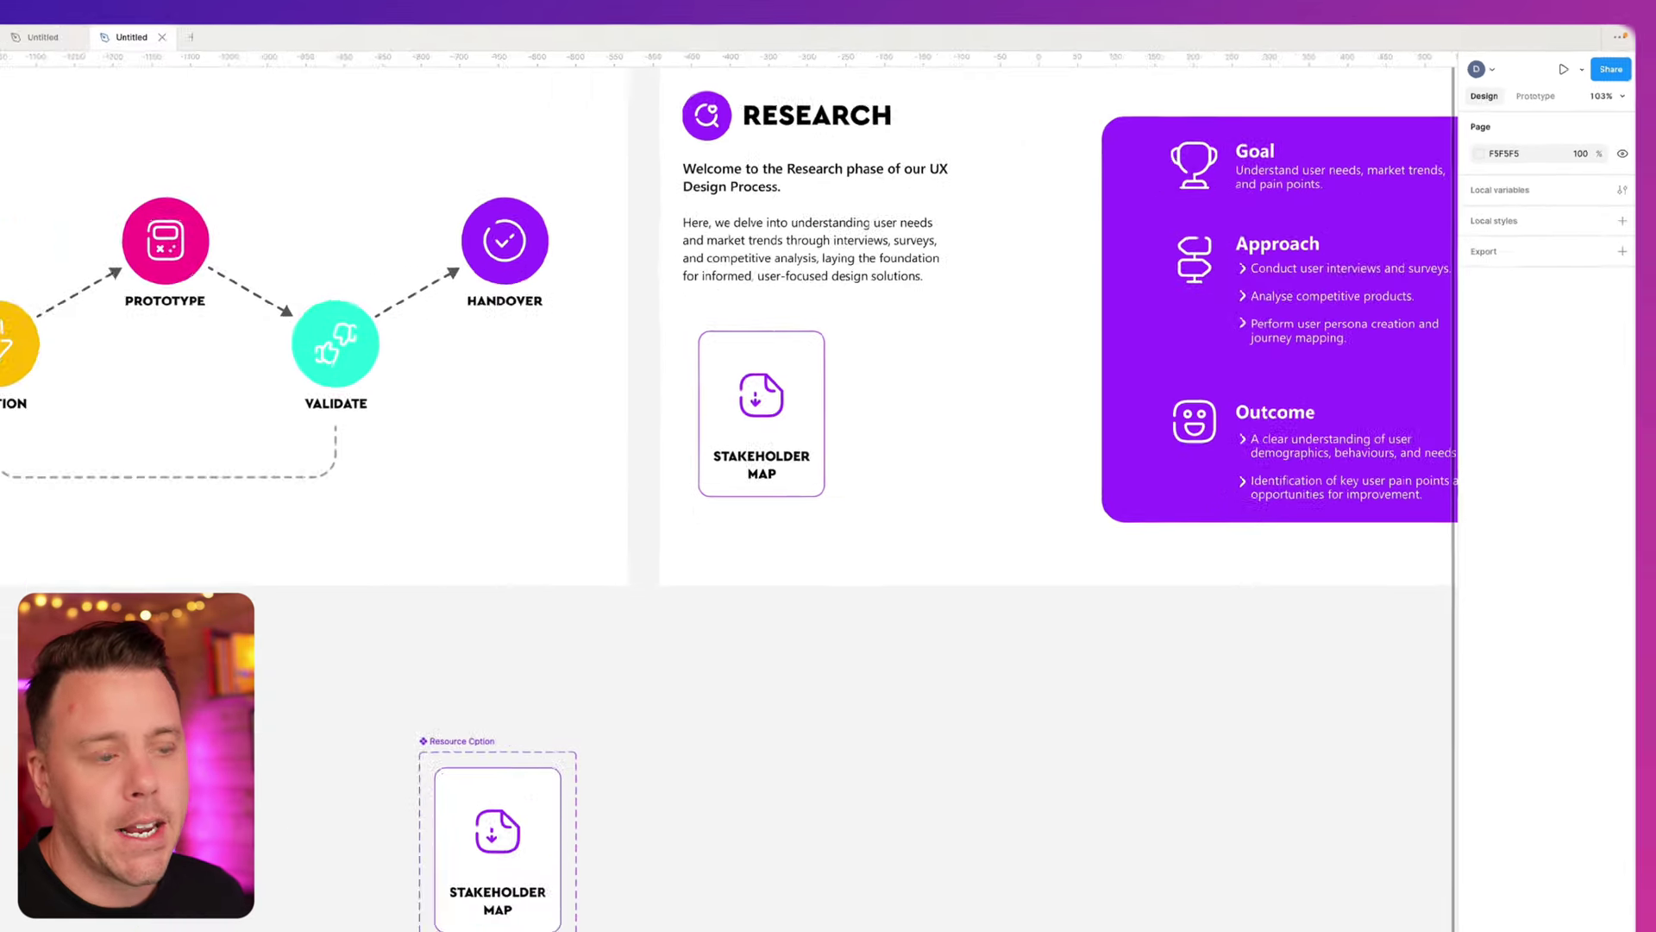
pyautogui.moveTo(0, 313); pyautogui.dragTo(763, 524)
pyautogui.moveTo(1026, 349); pyautogui.dragTo(1029, 390)
pyautogui.doubleClick(1030, 392)
pyautogui.doubleClick(1029, 393)
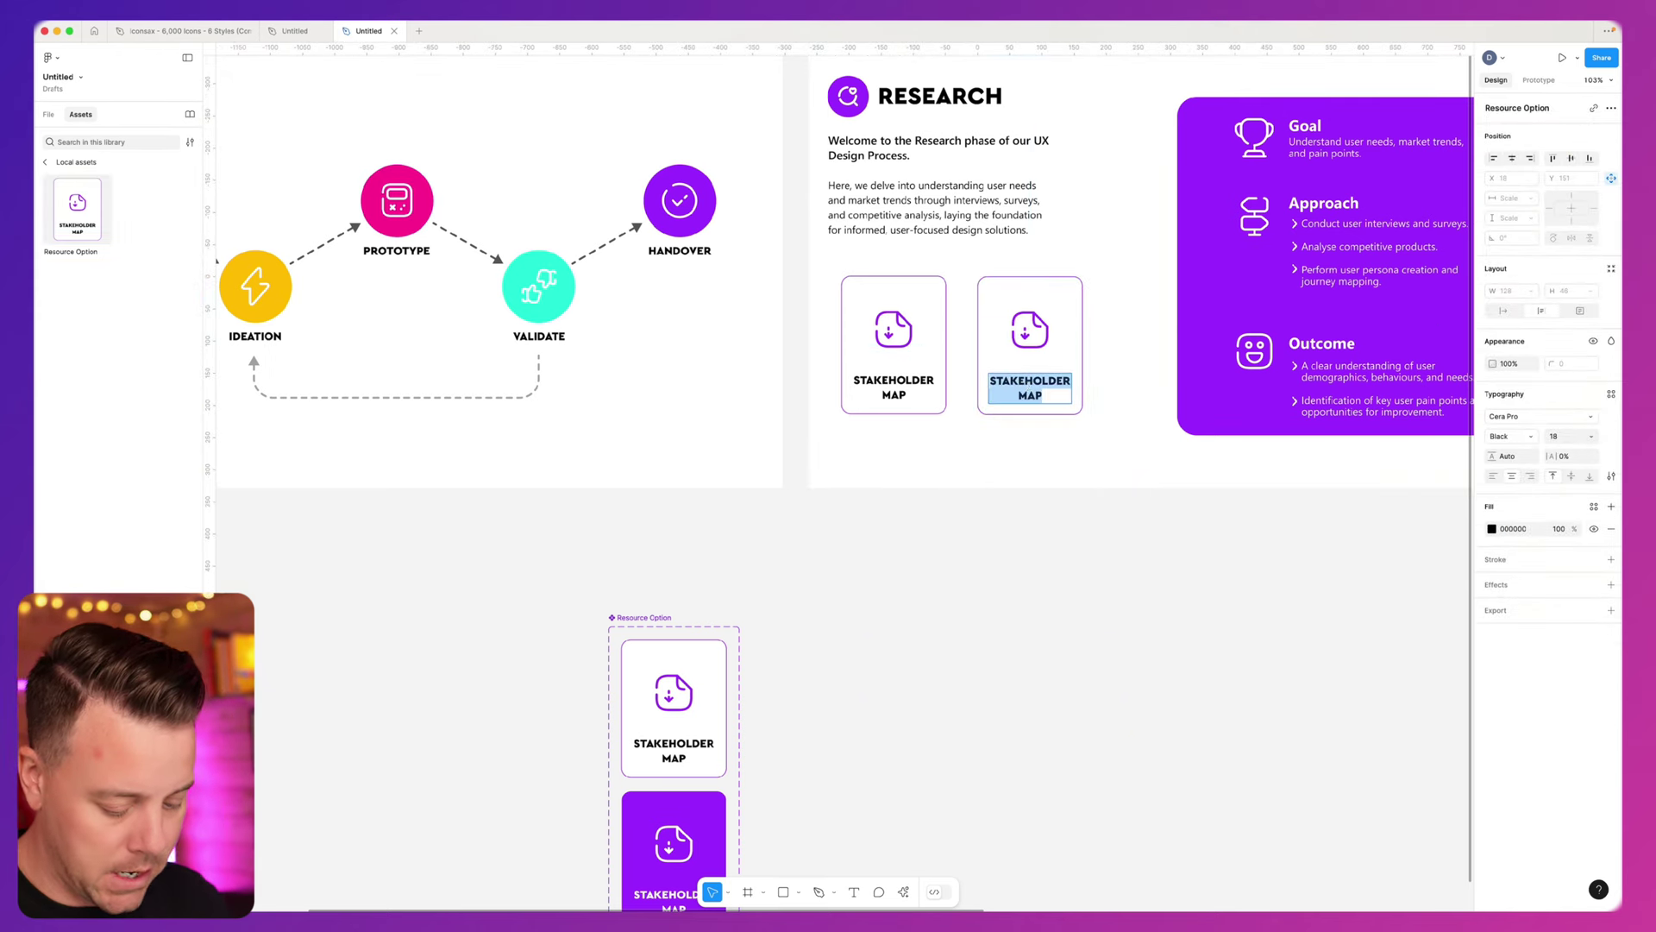
pyautogui.write('RESEA')
pyautogui.write('RCH PLAN')
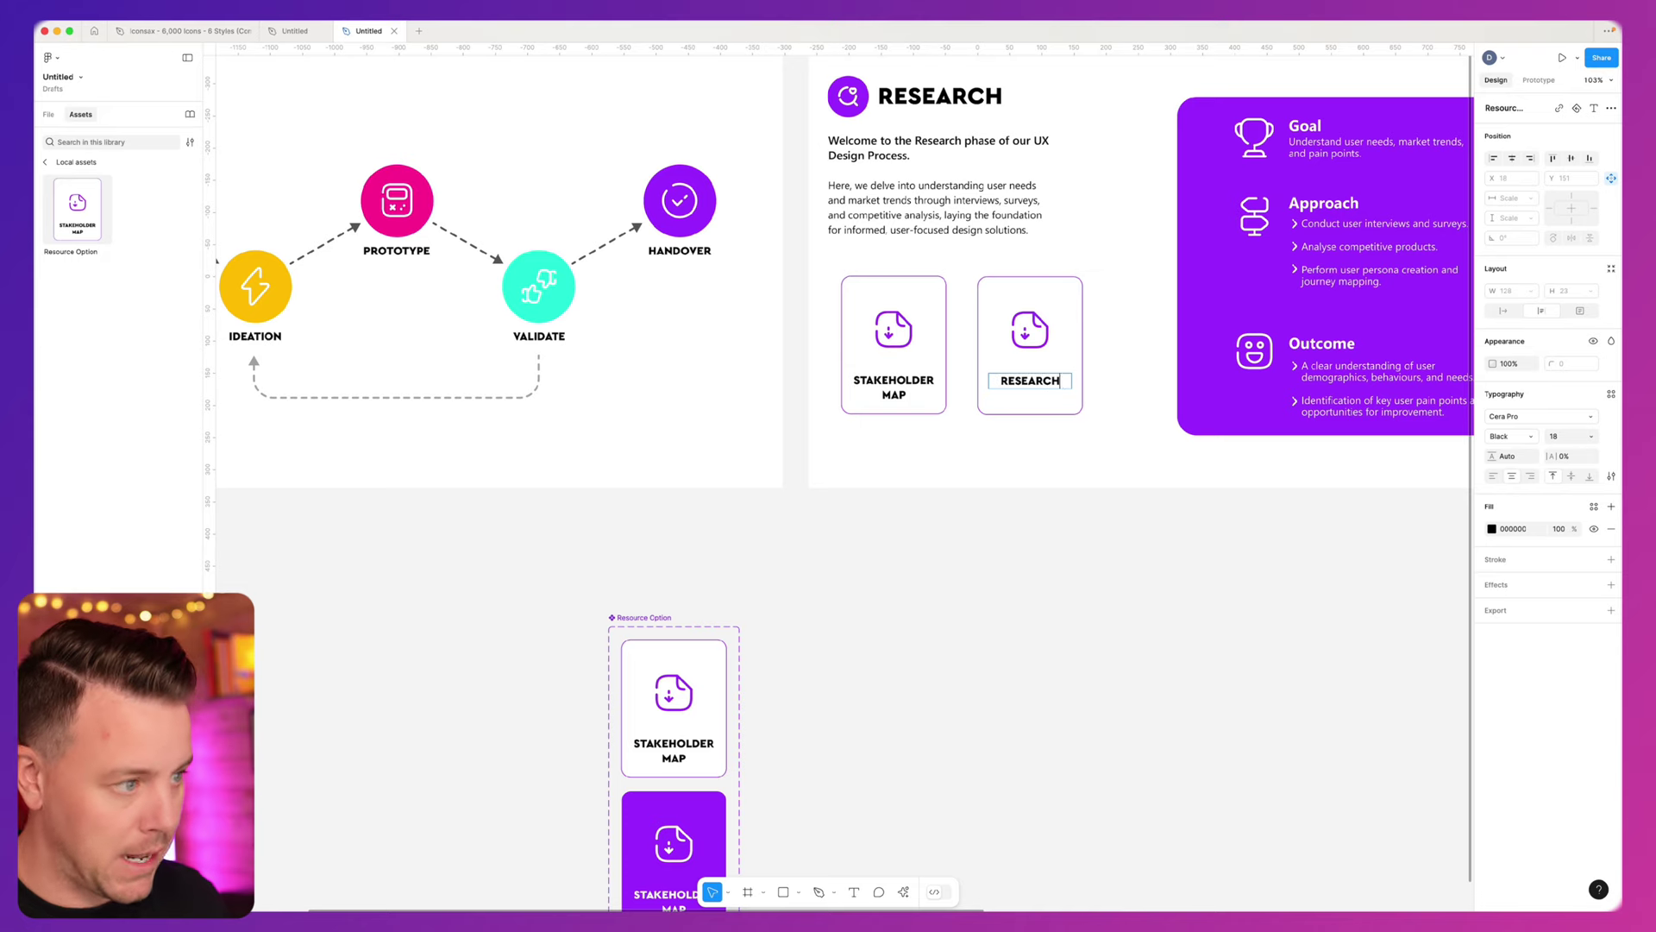
pyautogui.click(1055, 450)
# - Add a While hovering interaction to the Research Plan card that changes its State to Hover
pyautogui.click(1028, 366)
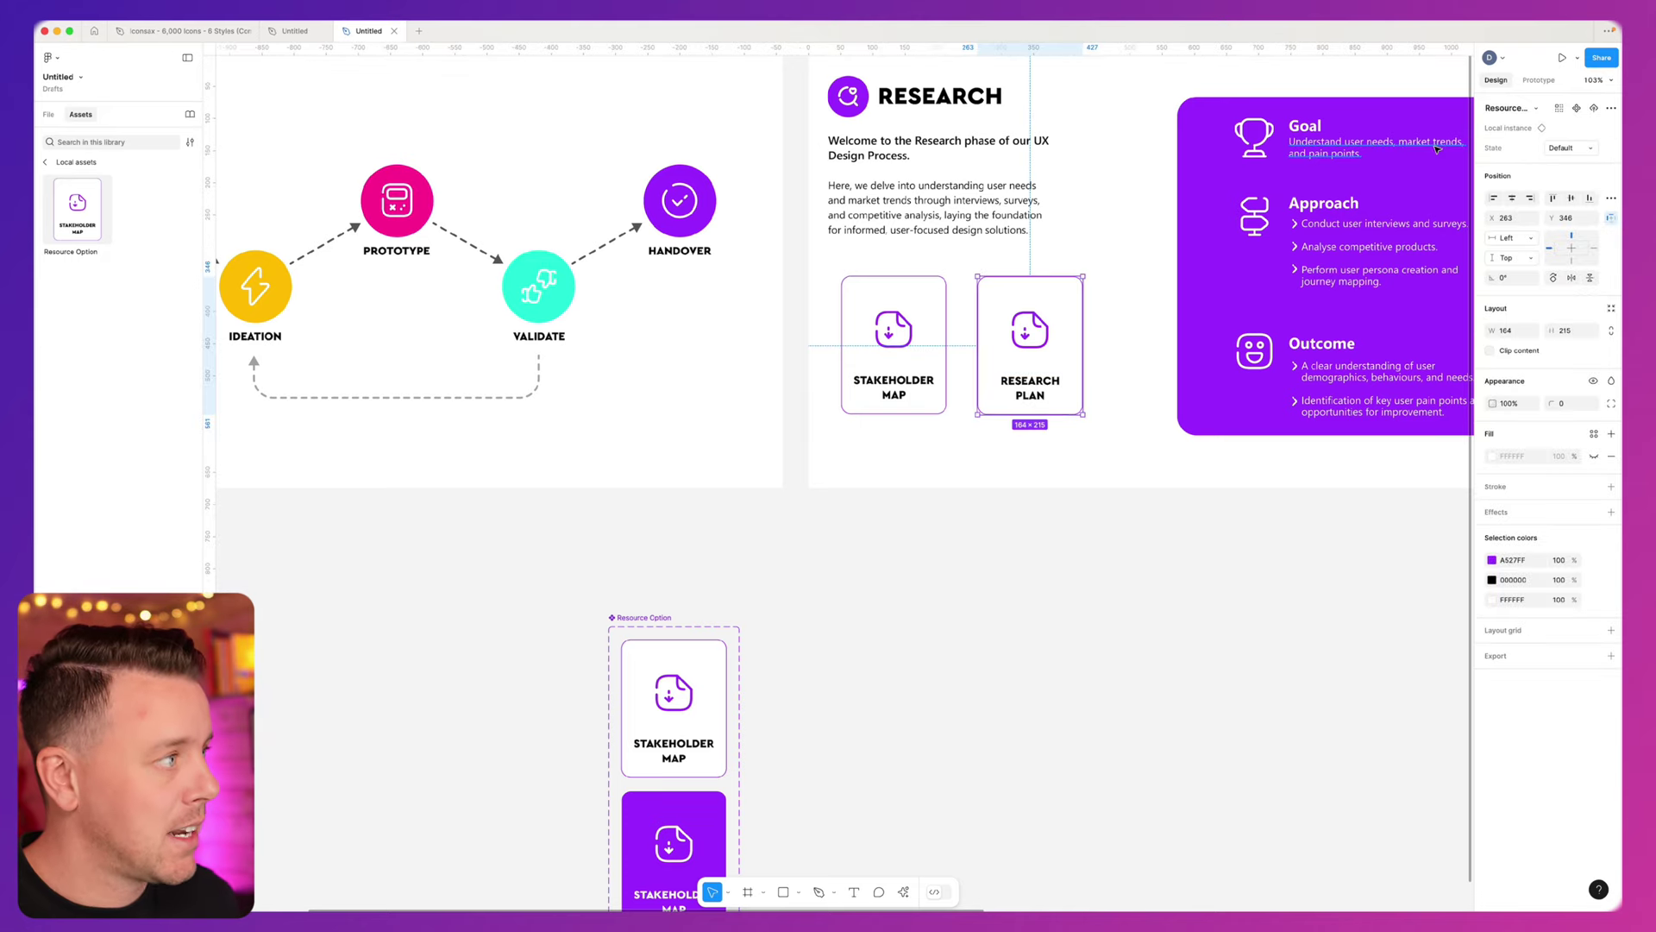
pyautogui.click(1539, 79)
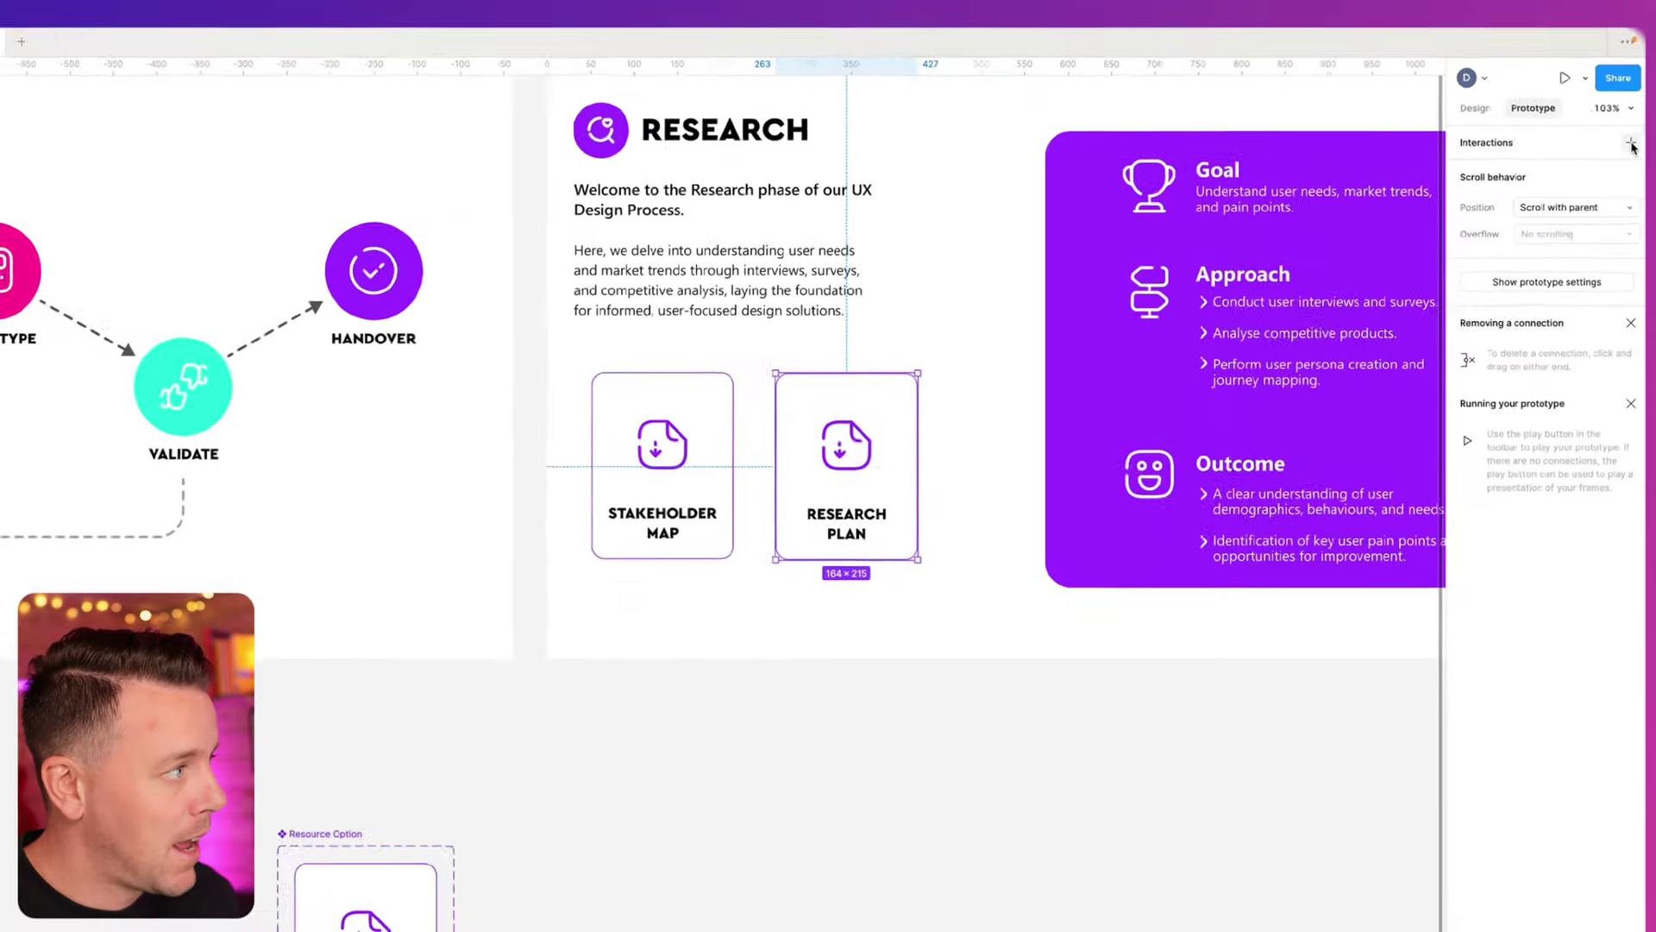
pyautogui.click(1613, 109)
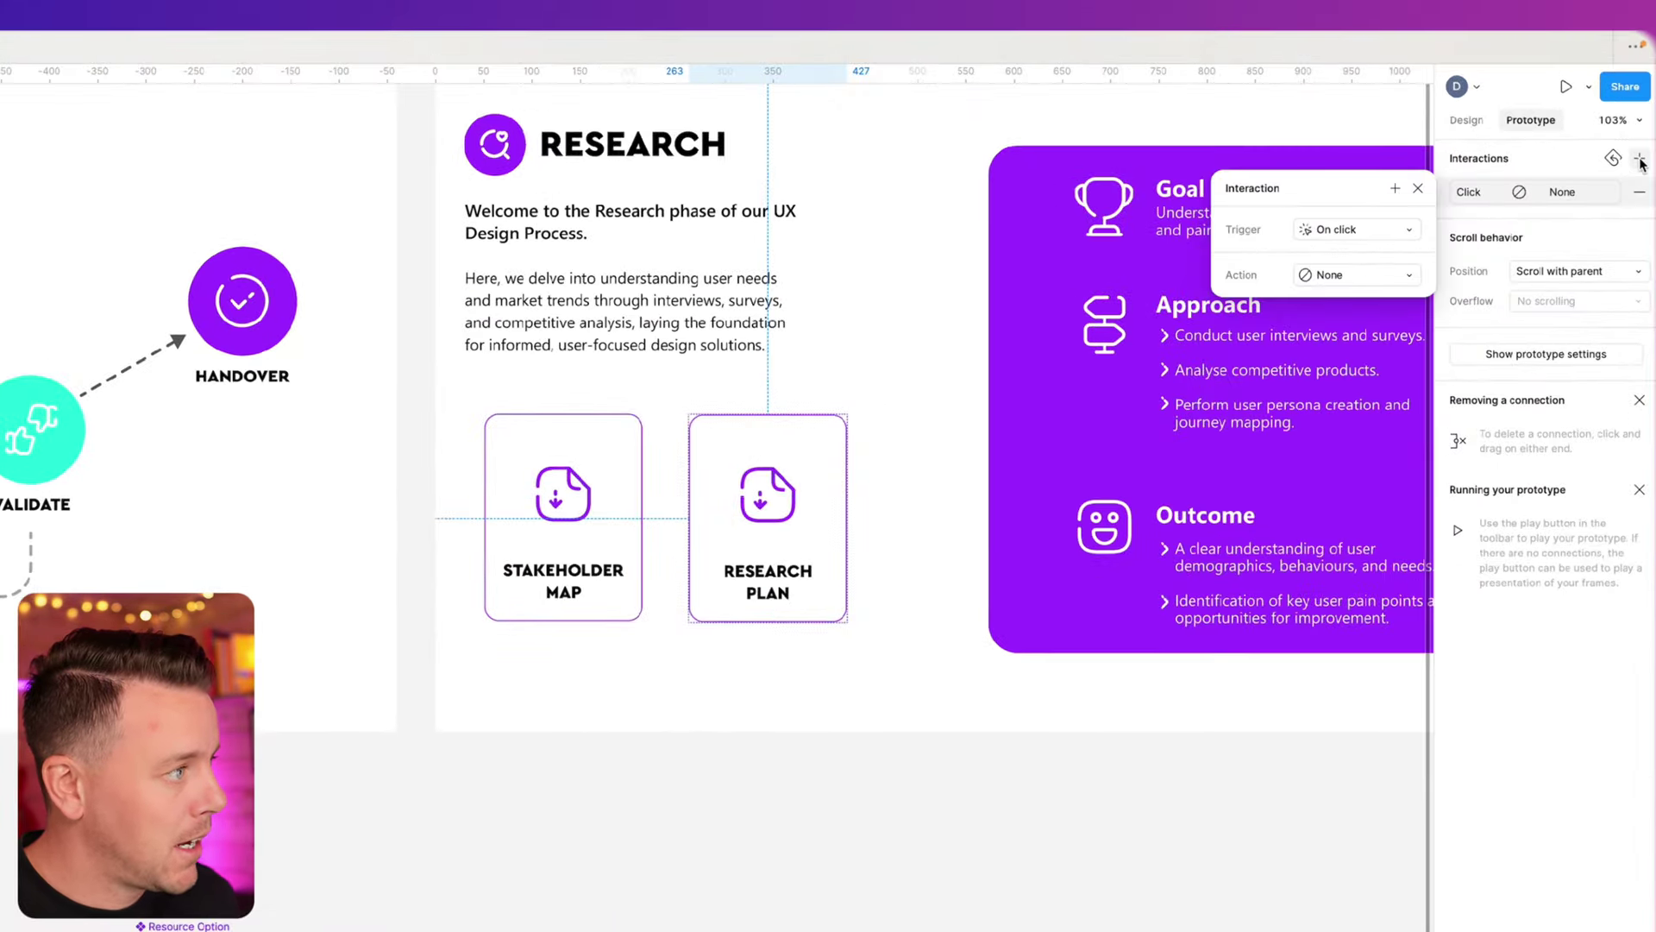
pyautogui.click(1346, 229)
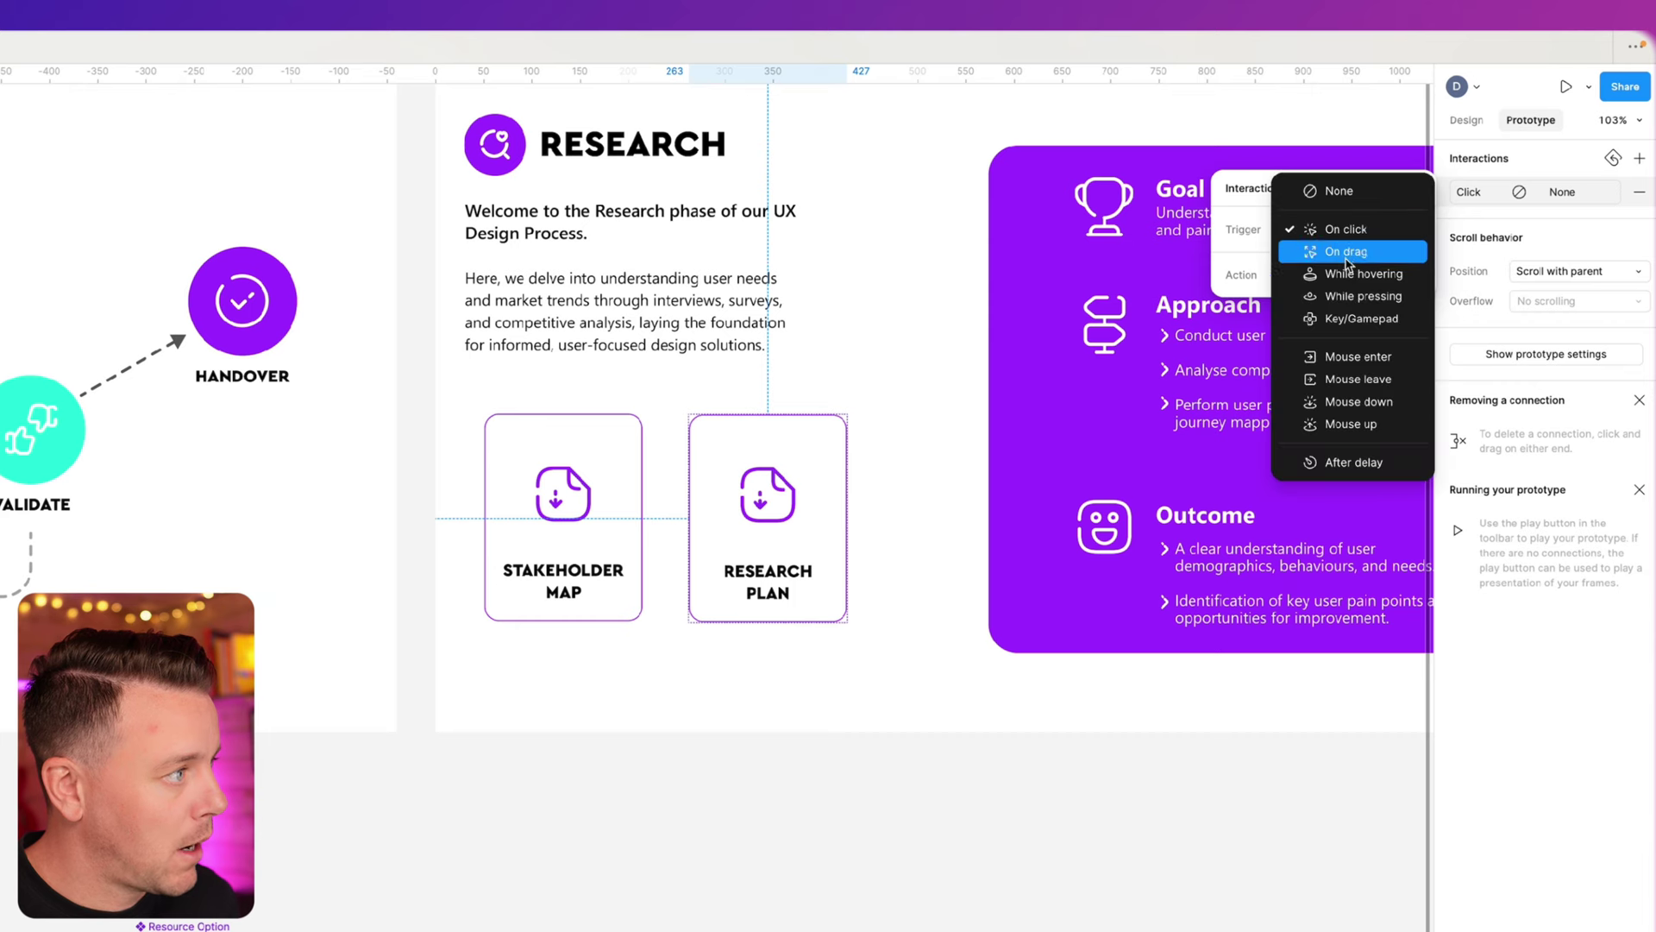
pyautogui.click(1351, 275)
pyautogui.click(1350, 274)
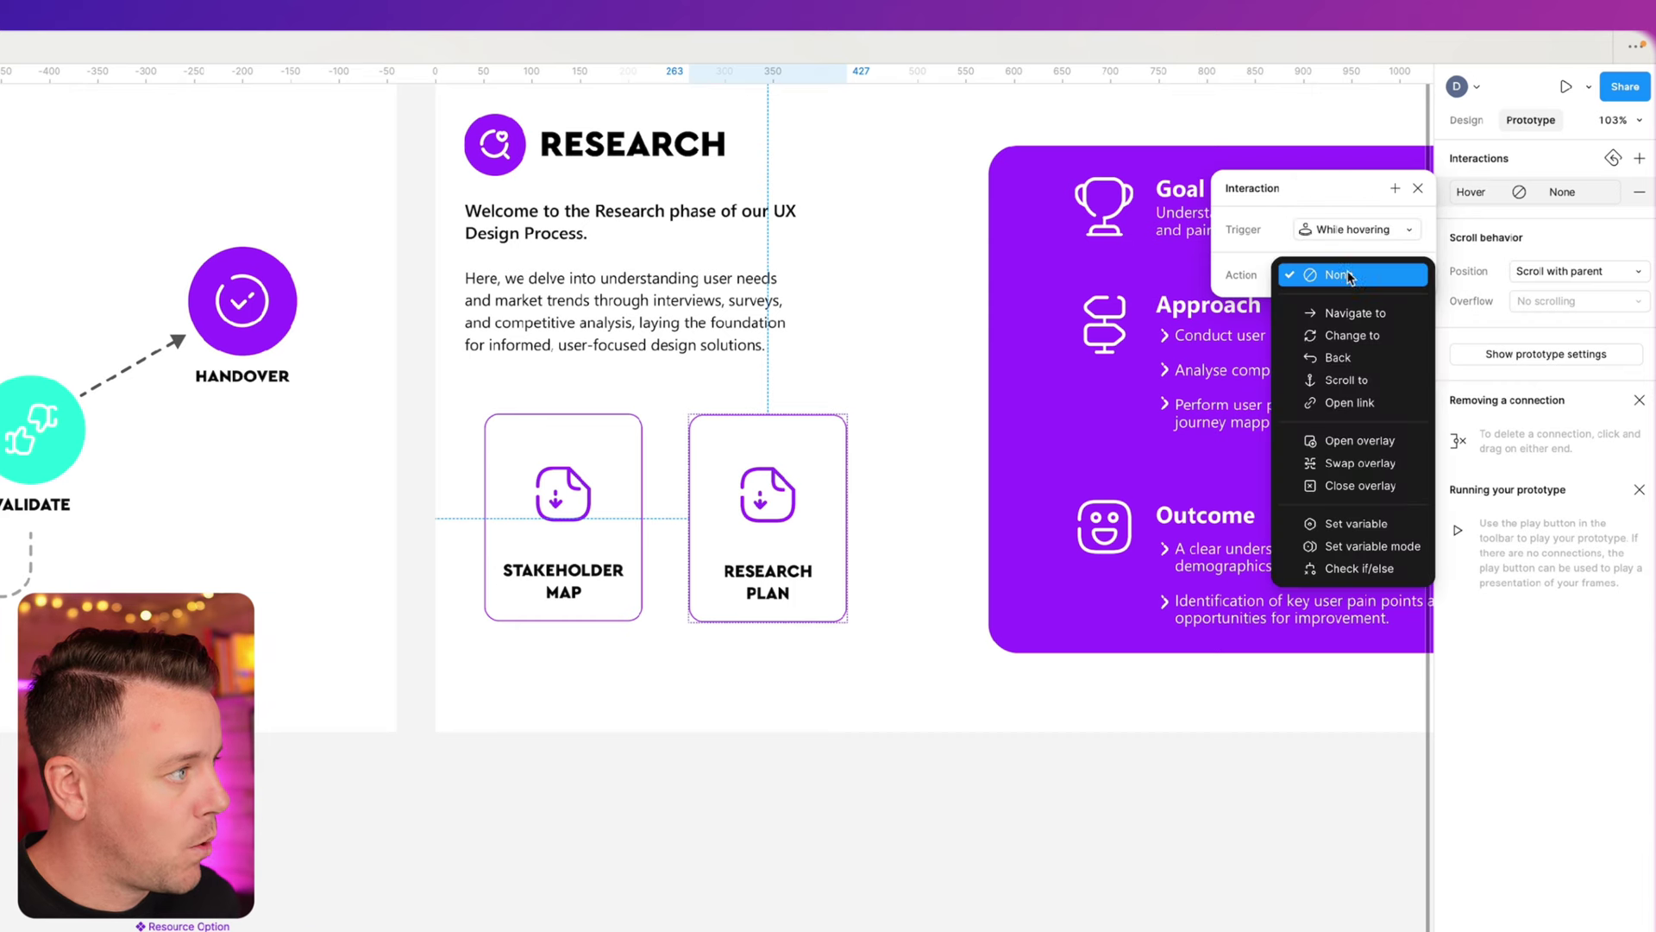
pyautogui.click(1352, 334)
pyautogui.click(1342, 307)
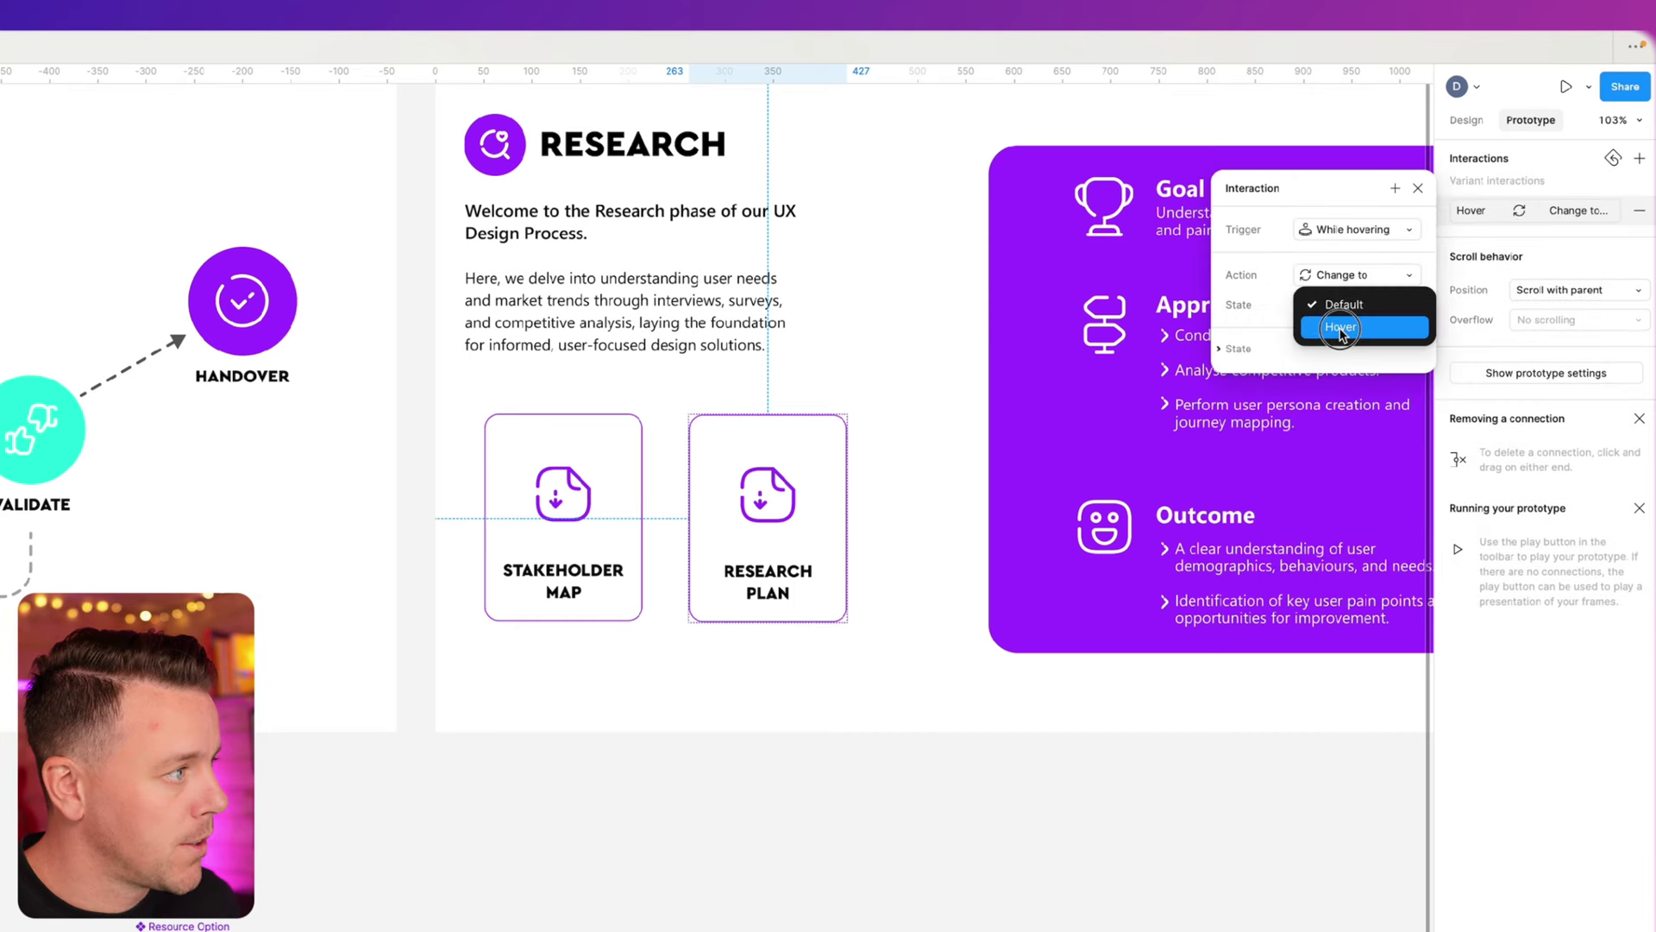
pyautogui.click(1351, 325)
# - Add an On click interaction with the Open link action to the Research Plan card
pyautogui.click(1640, 158)
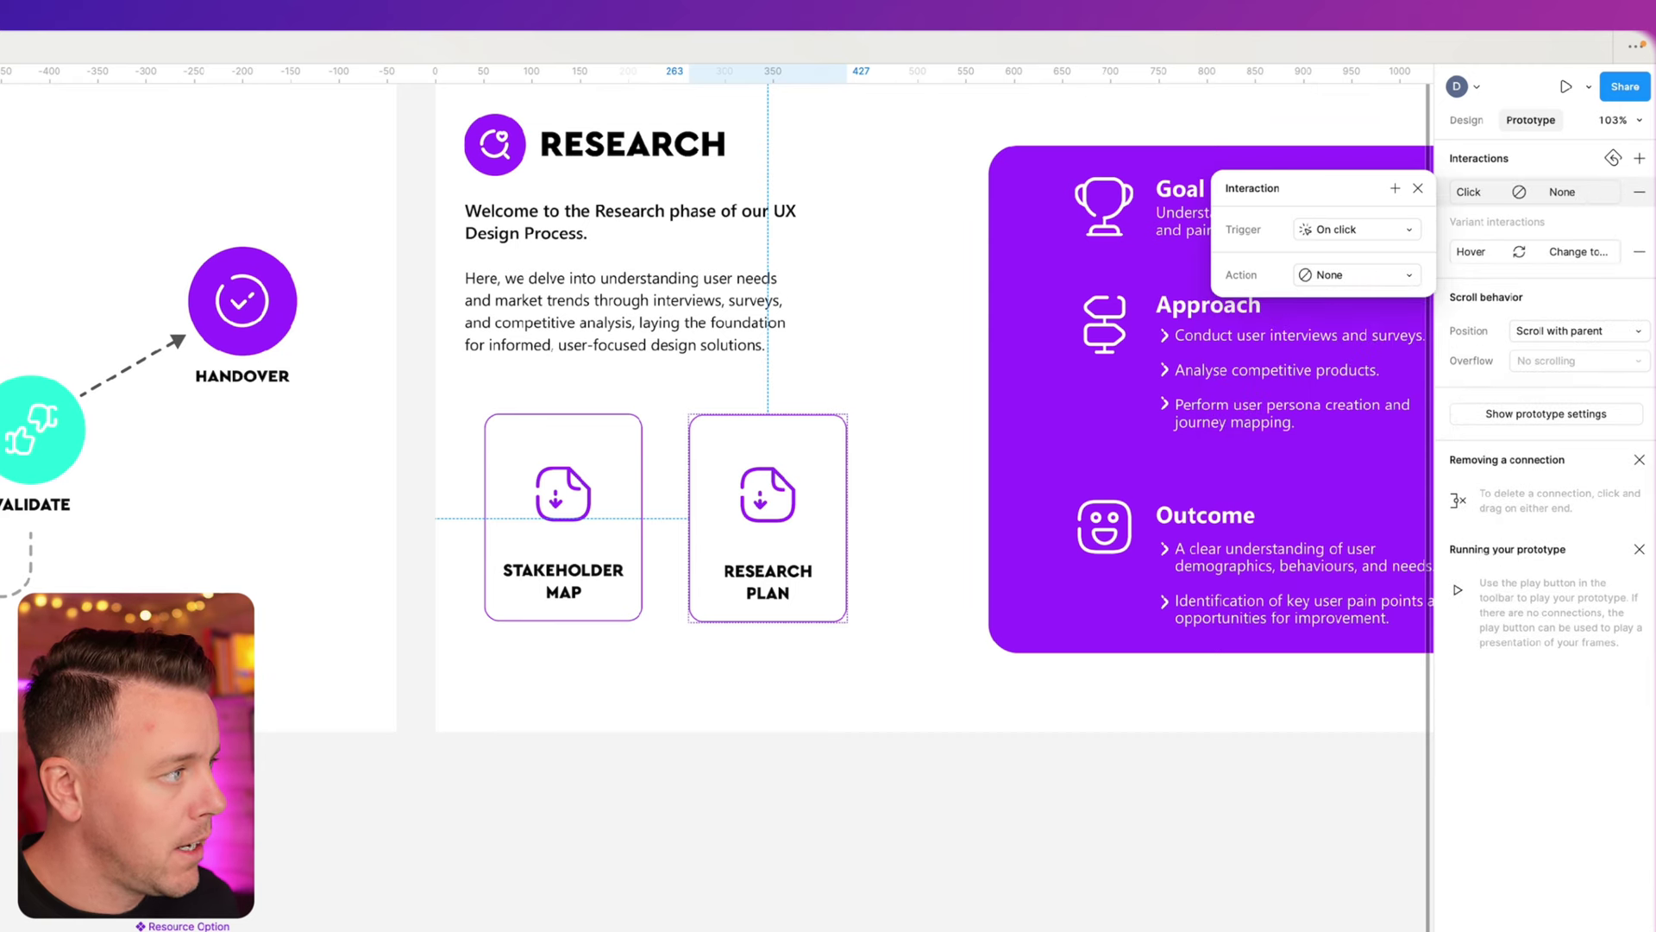
pyautogui.click(1333, 276)
pyautogui.click(1345, 406)
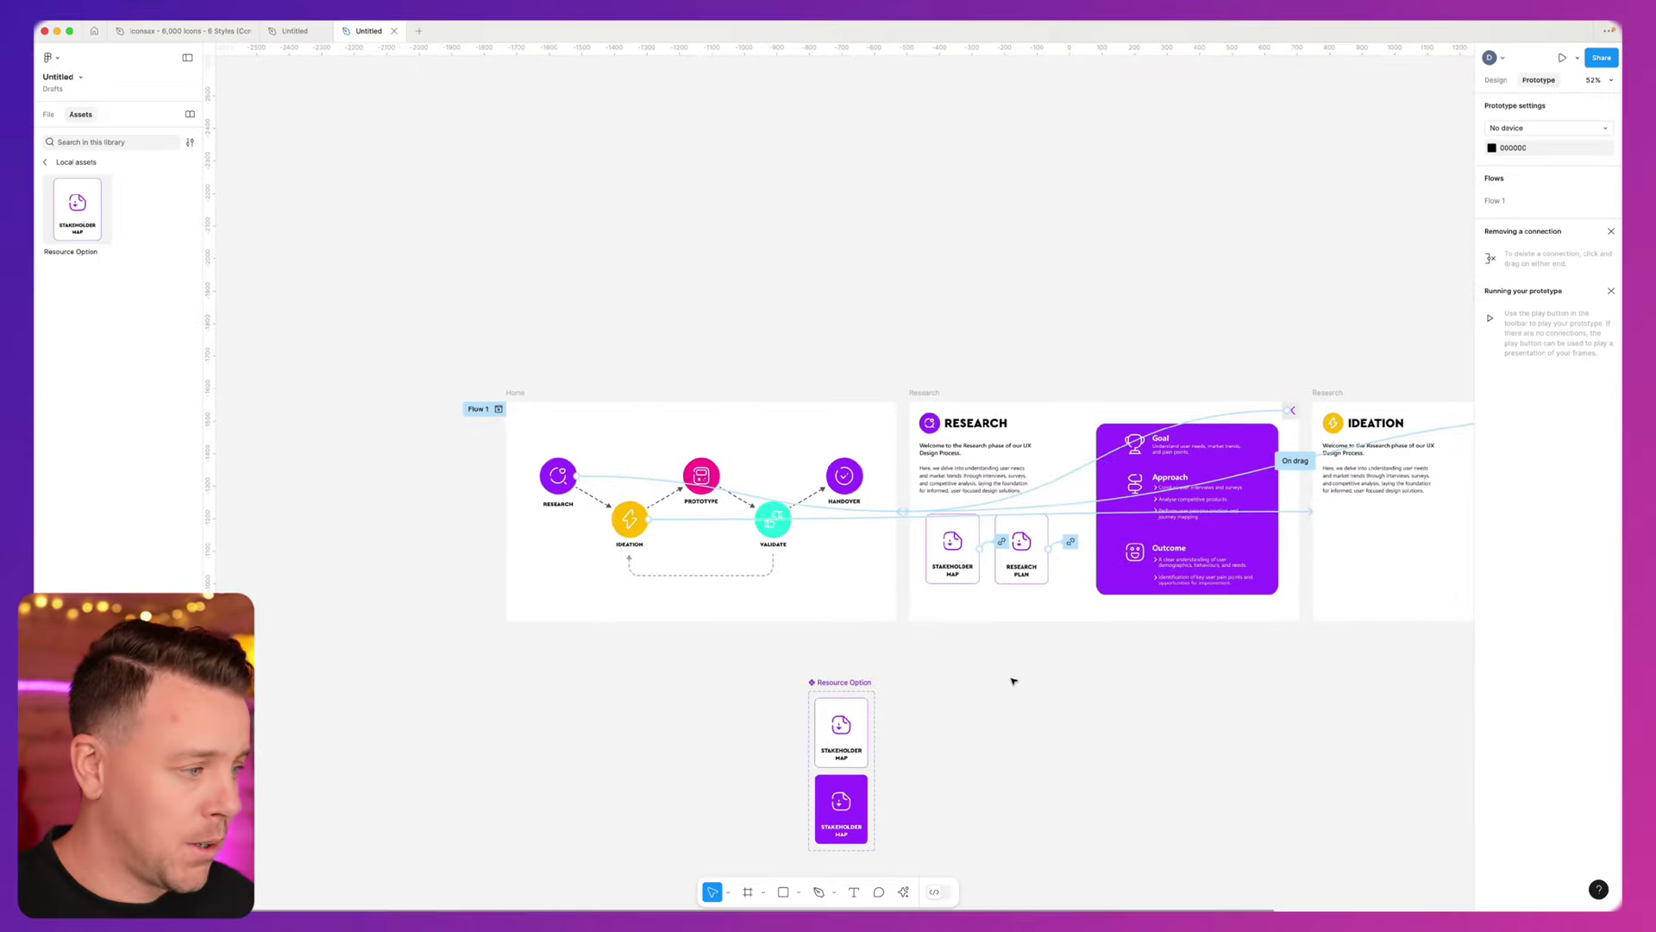
pyautogui.hscroll(4, 1014, 681)
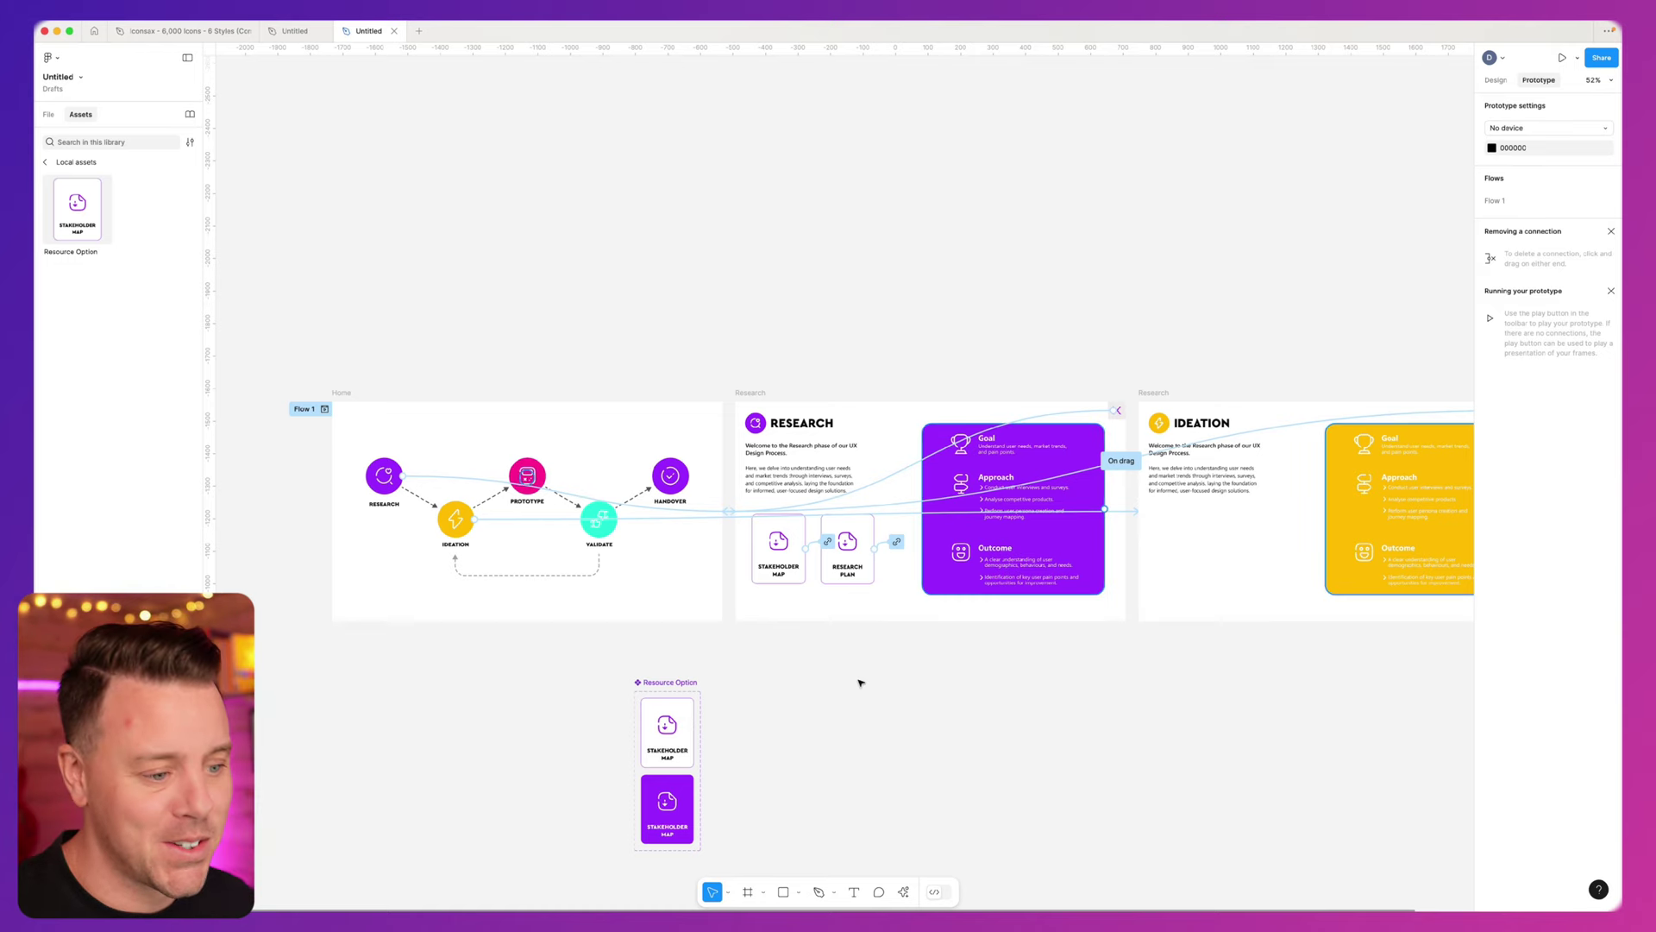
pyautogui.scroll(-3, 643, 758)
pyautogui.scroll(2, 640, 781)
pyautogui.scroll(3, 640, 781)
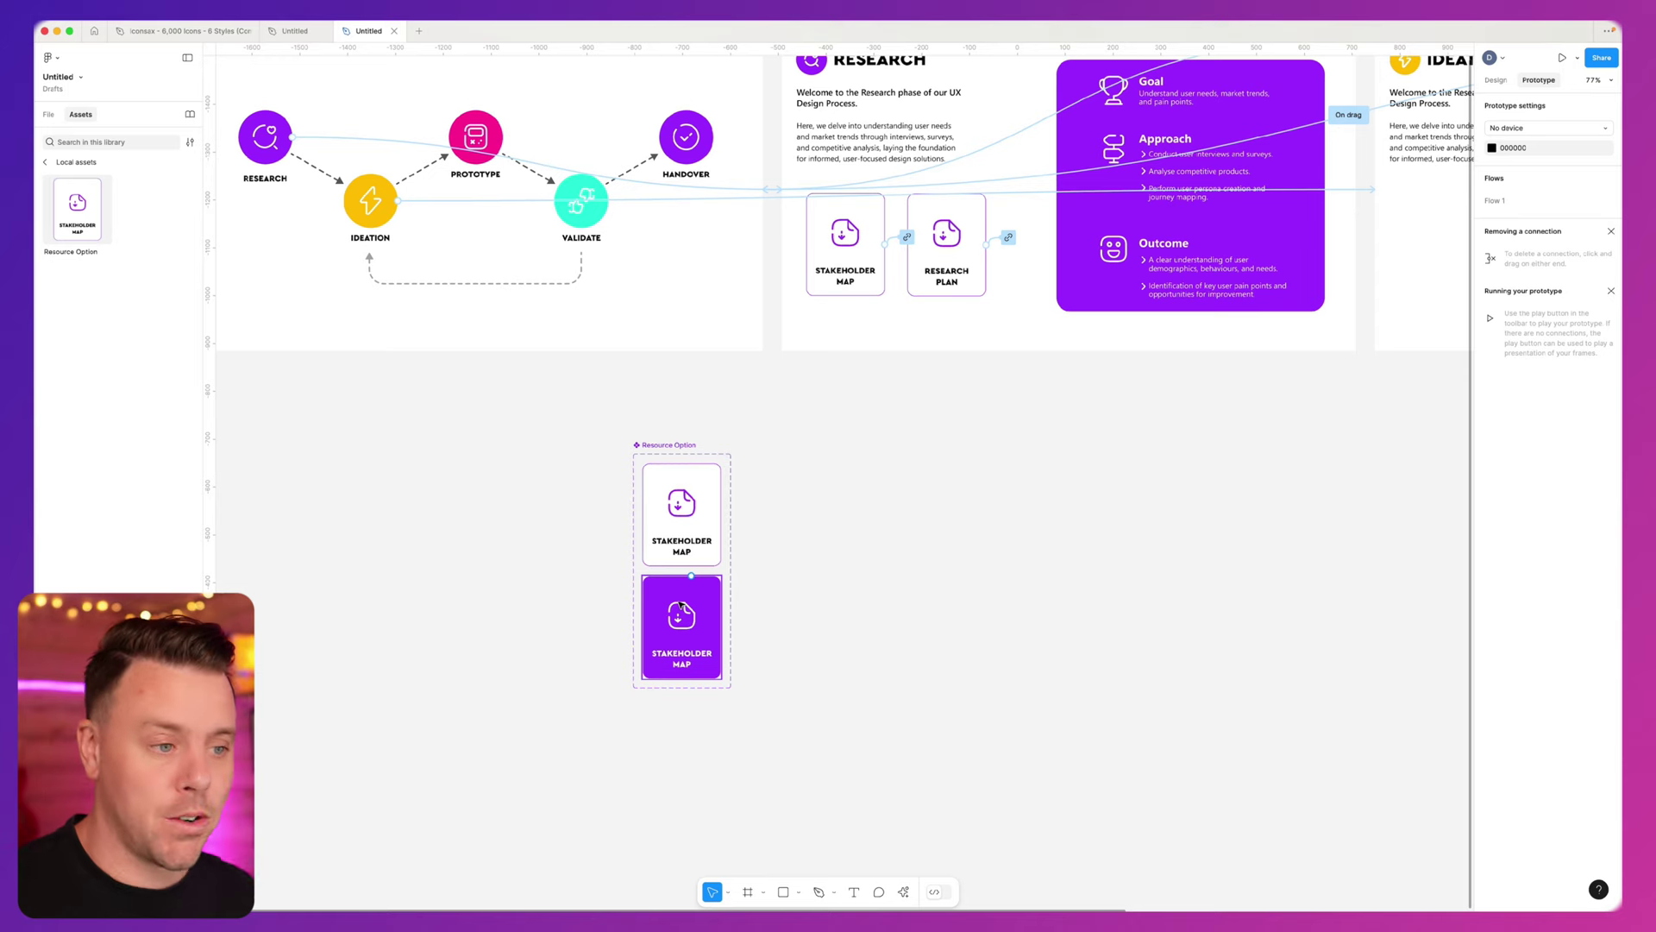
# - Add a third variant to the Resource Option component set and recolour its purple icon and outline to FFC300
pyautogui.click(681, 445)
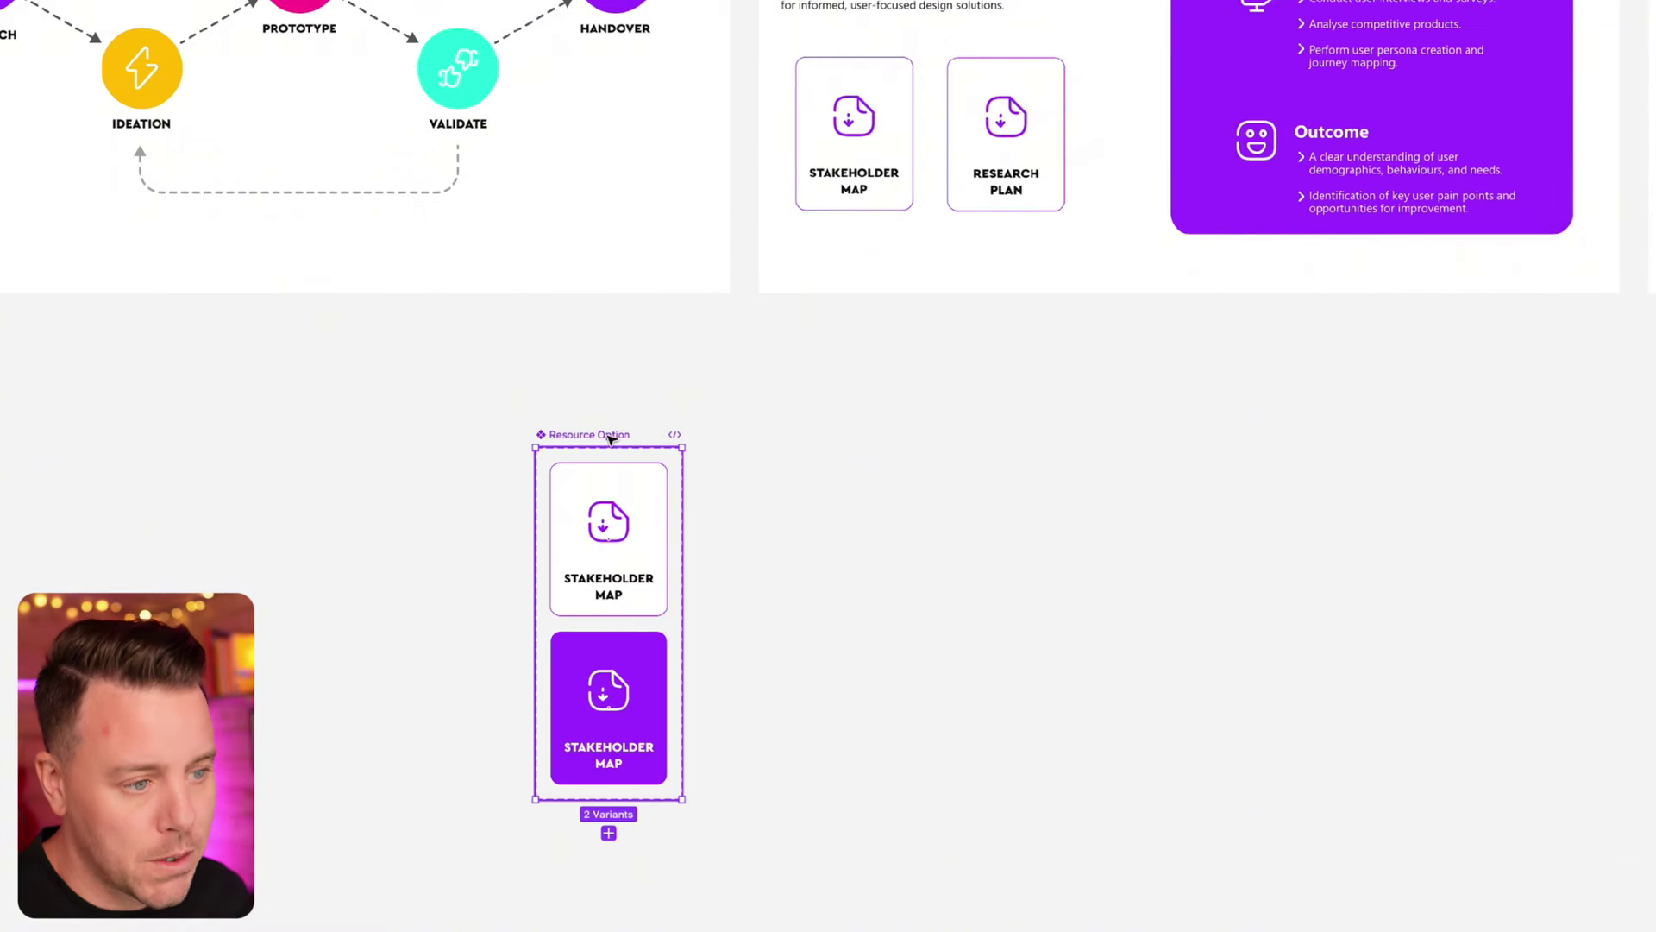
pyautogui.click(609, 834)
pyautogui.scroll(-5, 1014, 862)
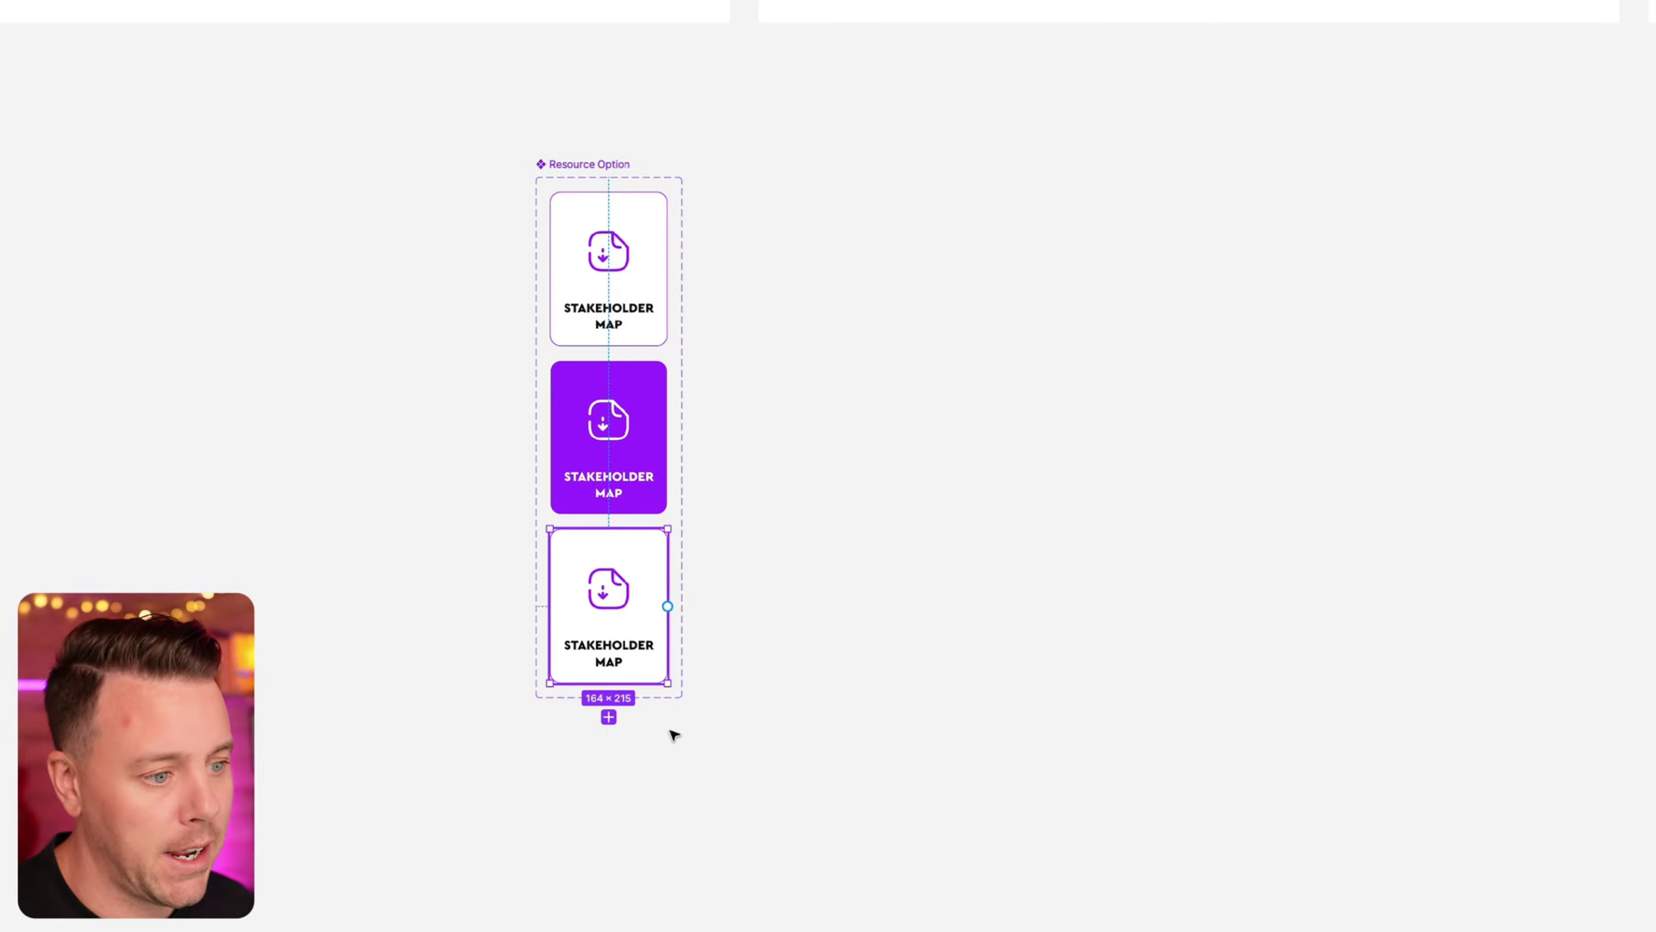
pyautogui.click(496, 603)
pyautogui.click(583, 605)
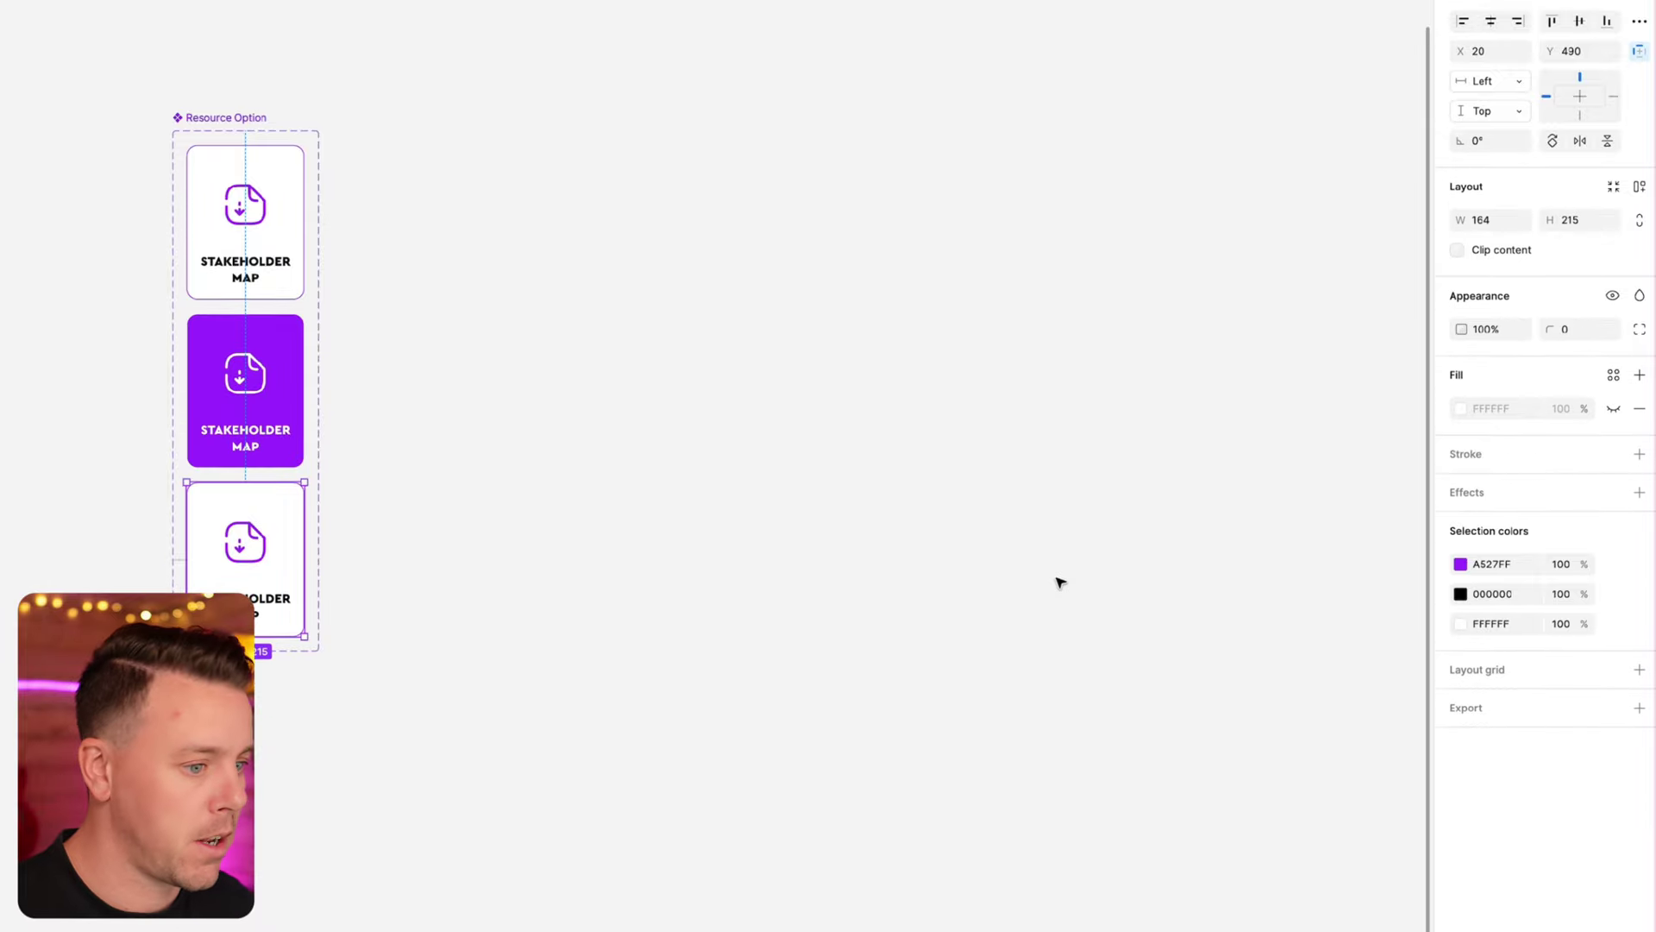
pyautogui.click(1461, 844)
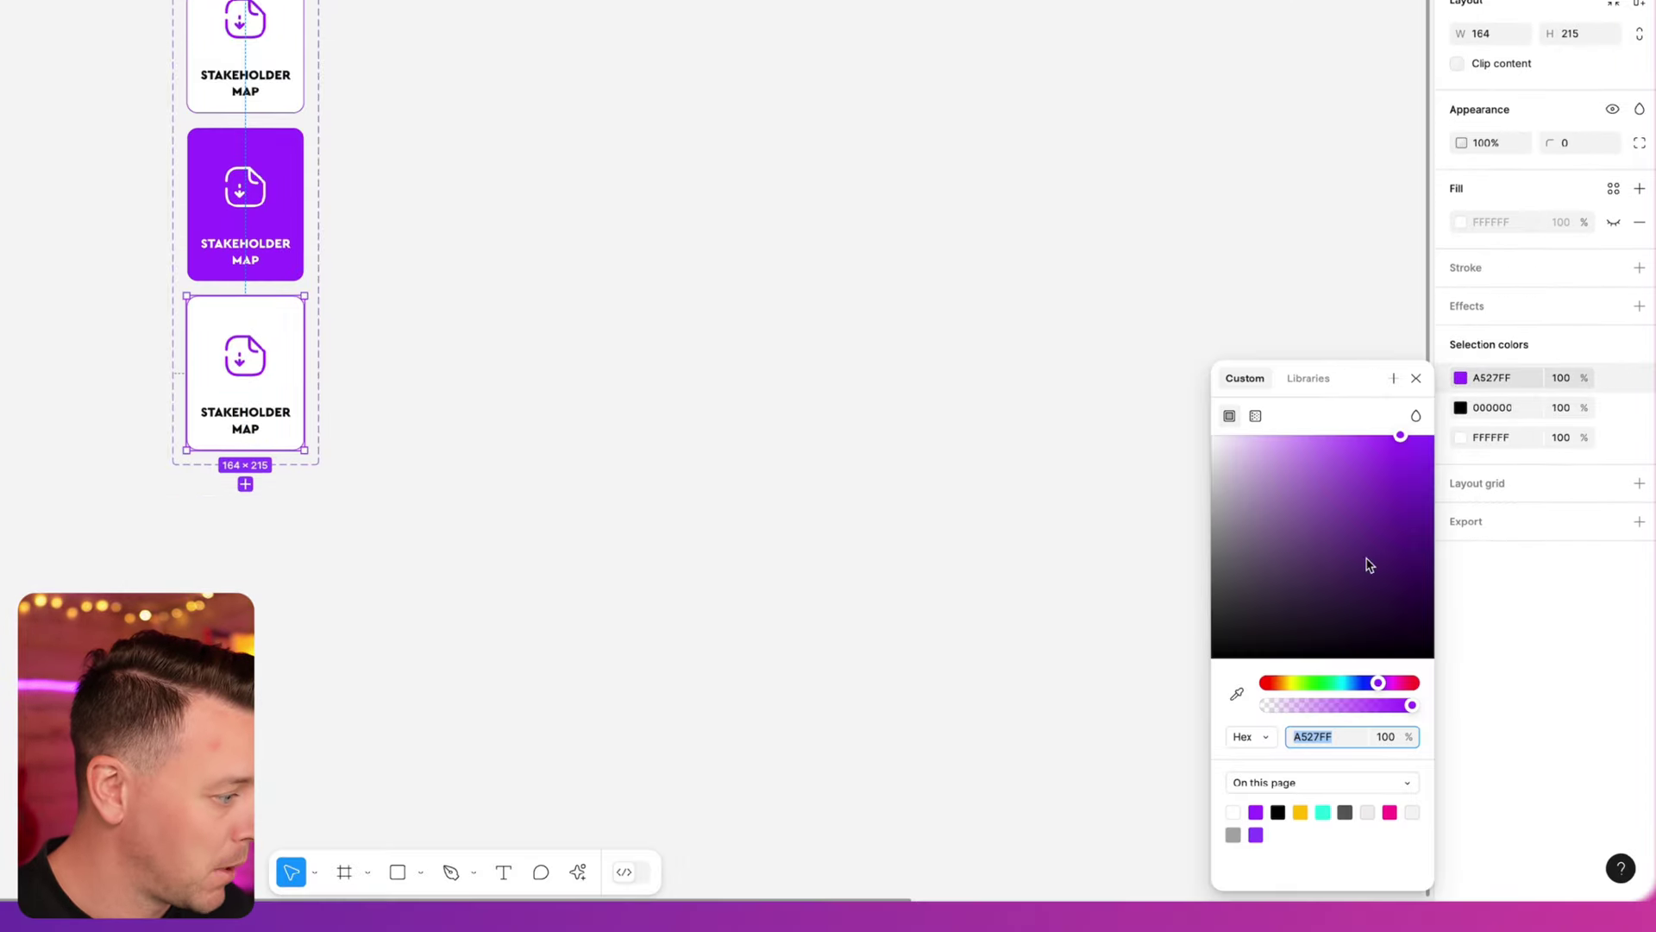
pyautogui.click(1301, 810)
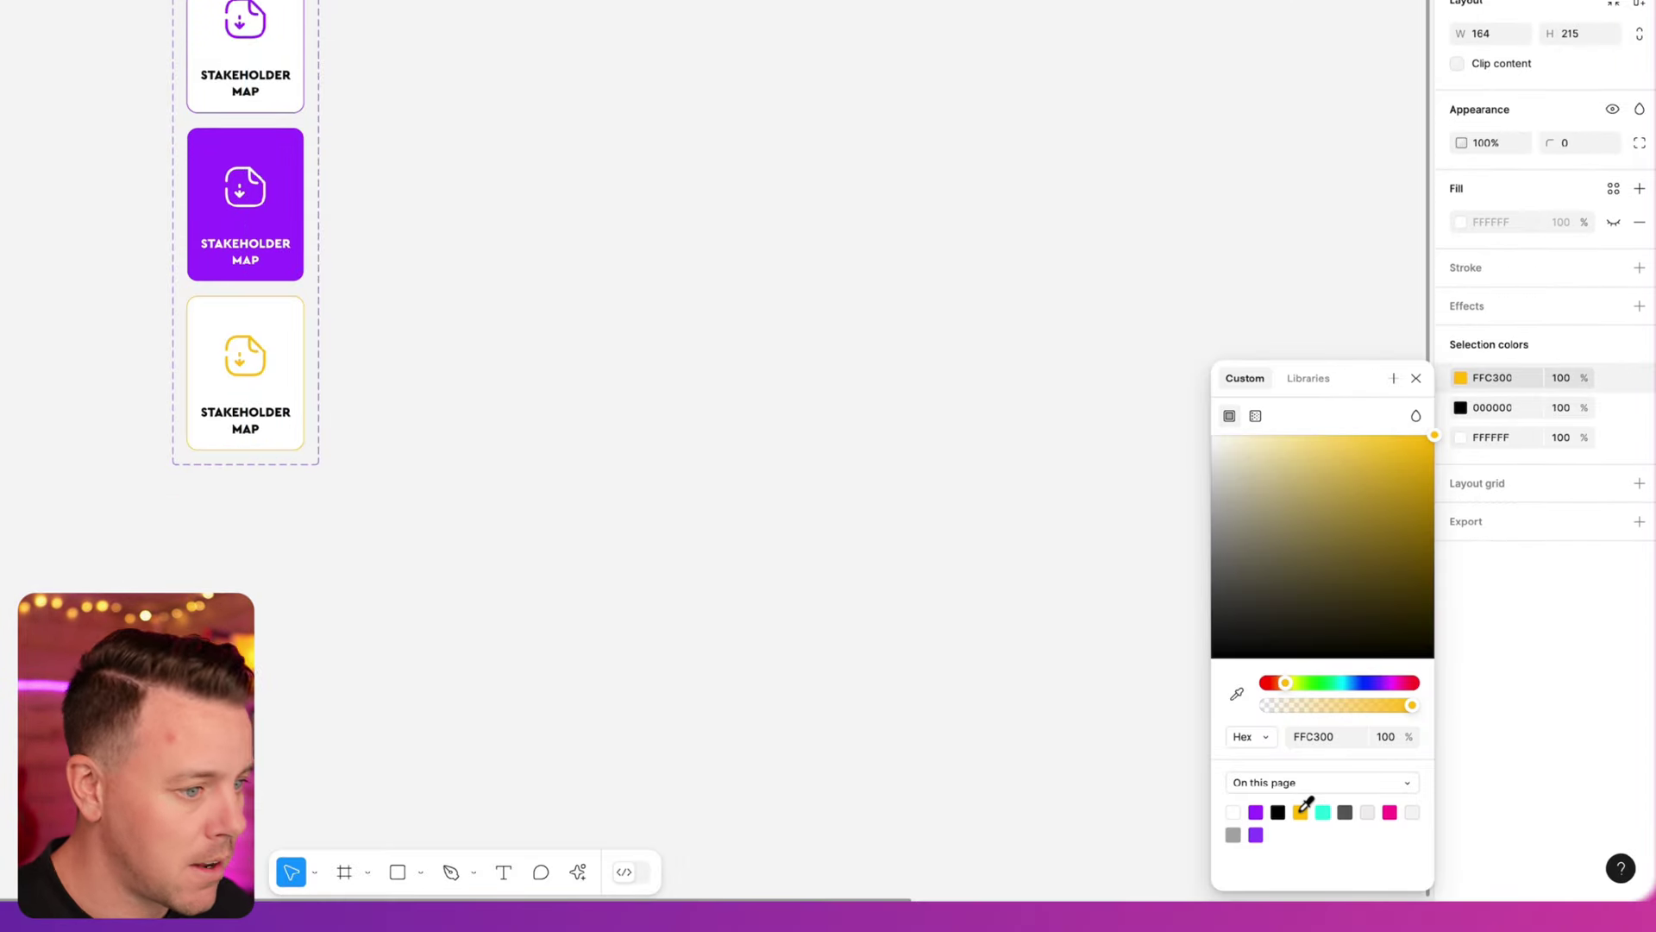
pyautogui.click(793, 665)
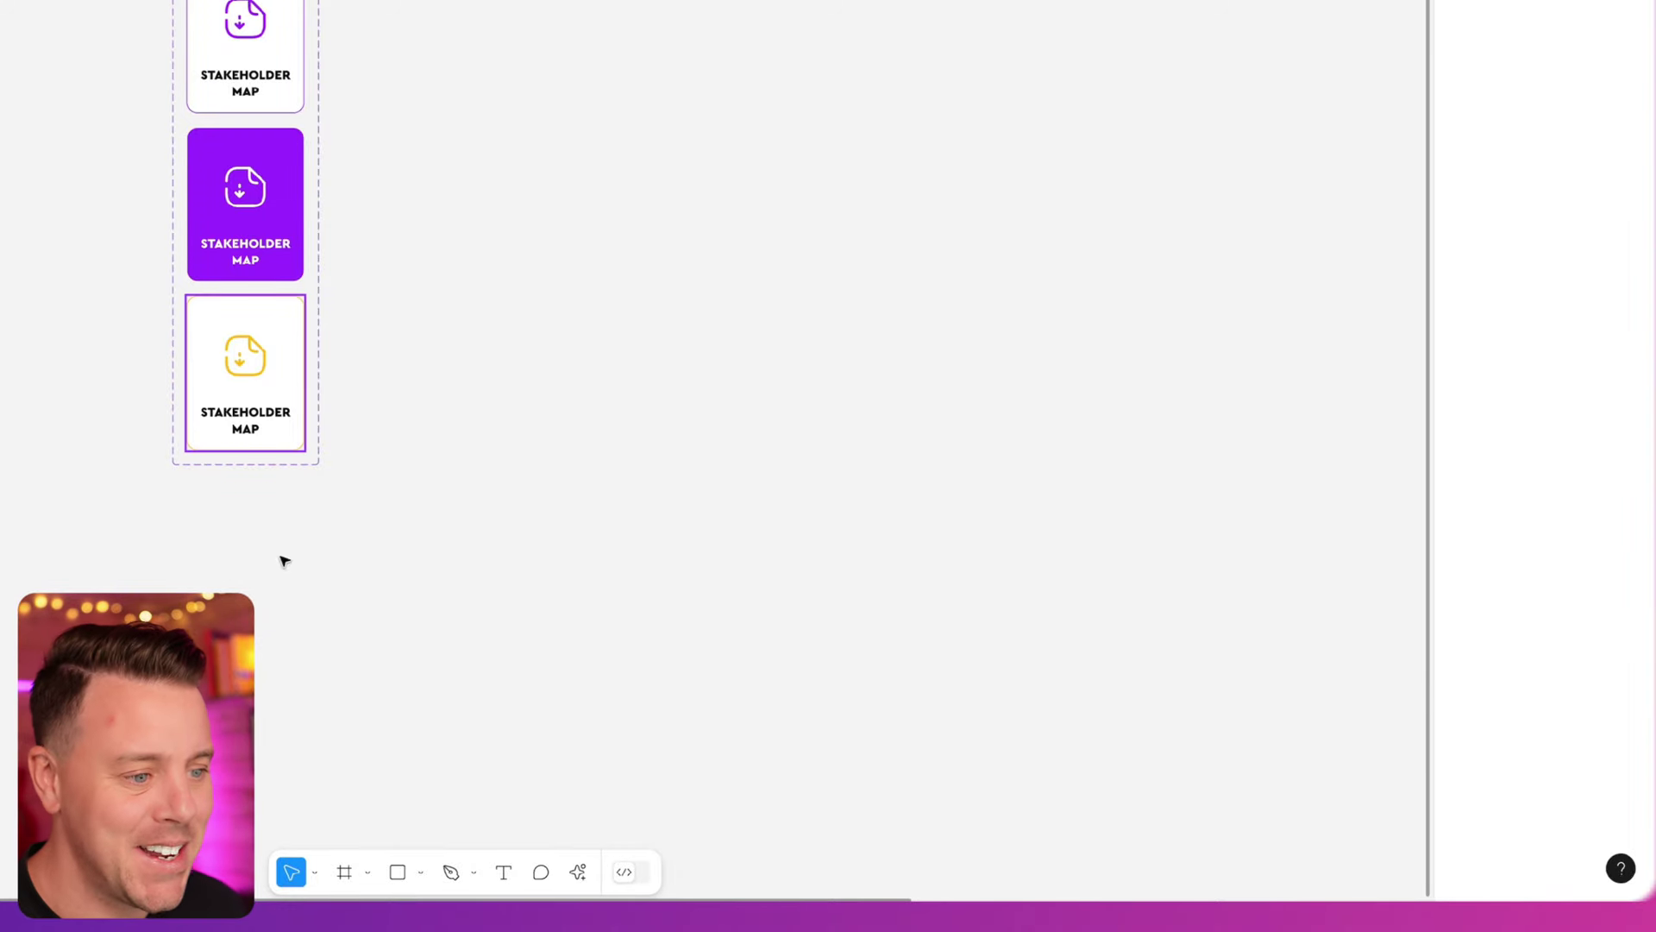
# - Create a variant property named "Colour" on the Resource Option component set
pyautogui.click(244, 396)
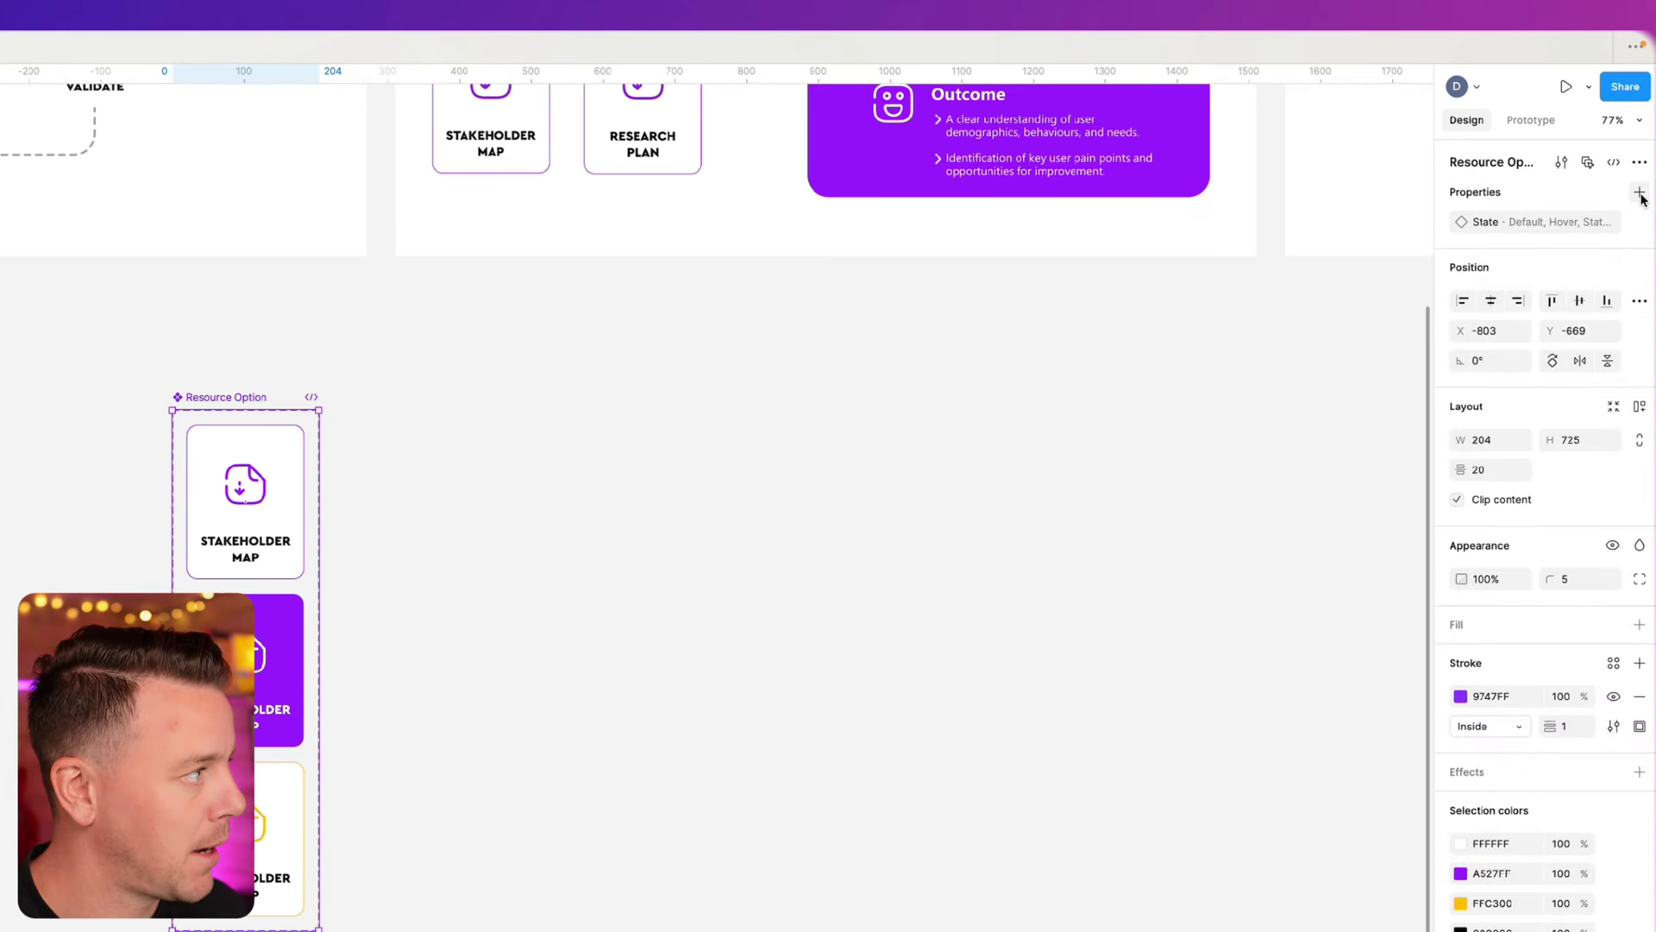
pyautogui.click(1639, 193)
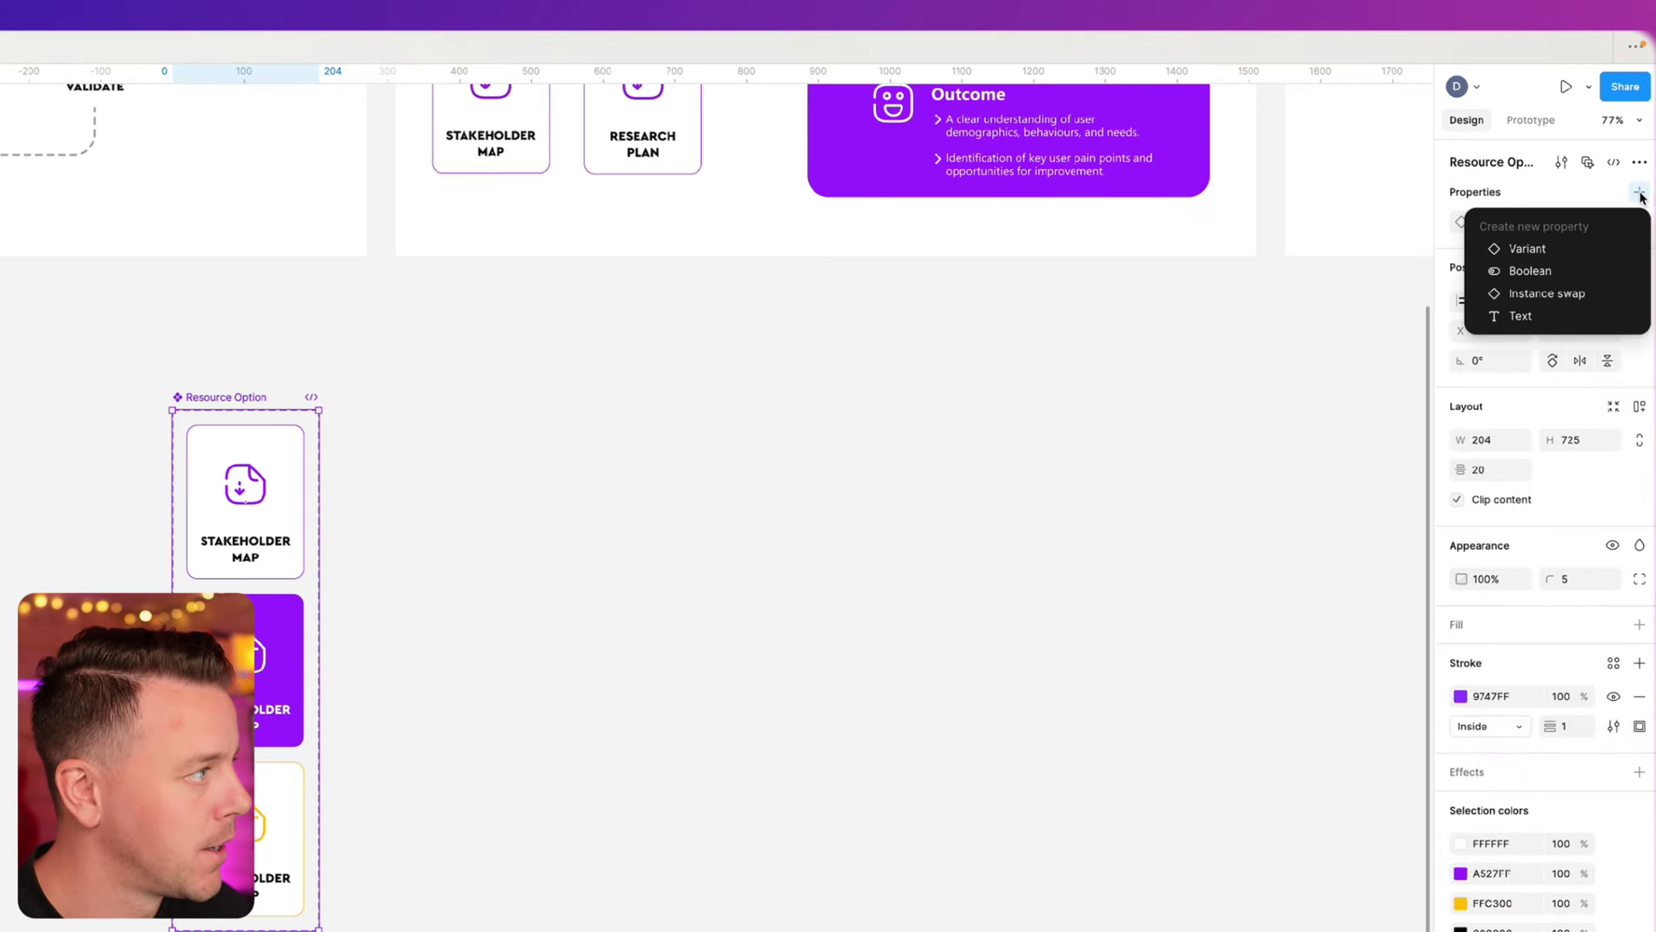
pyautogui.click(1544, 251)
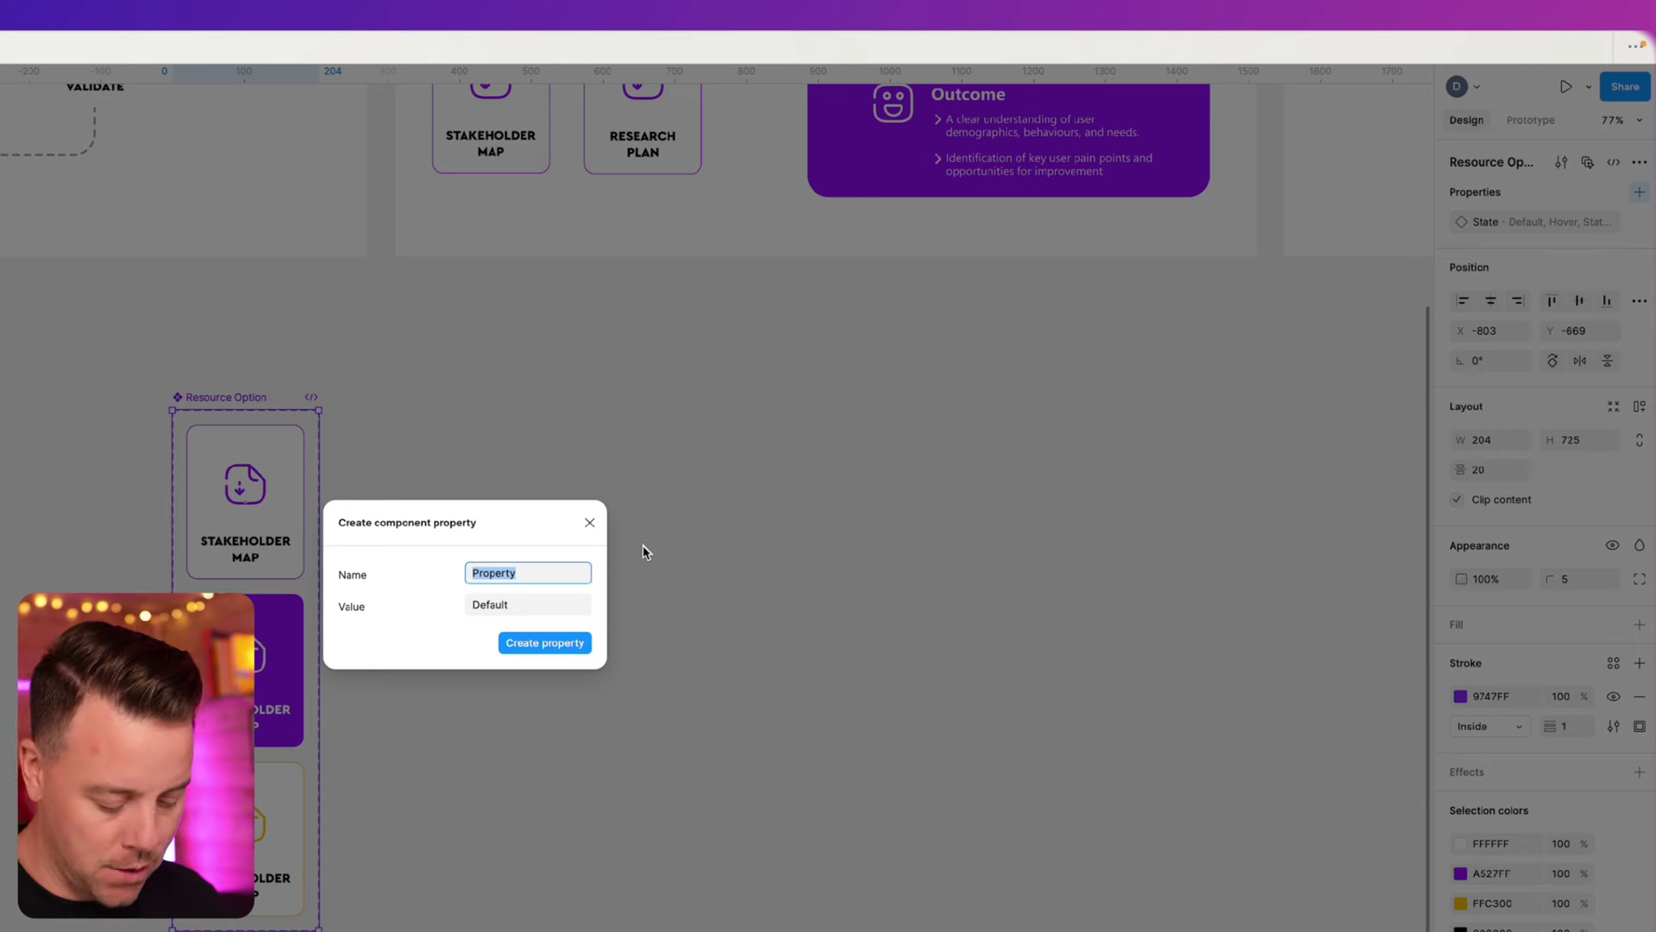
pyautogui.write('Colour')
pyautogui.click(545, 643)
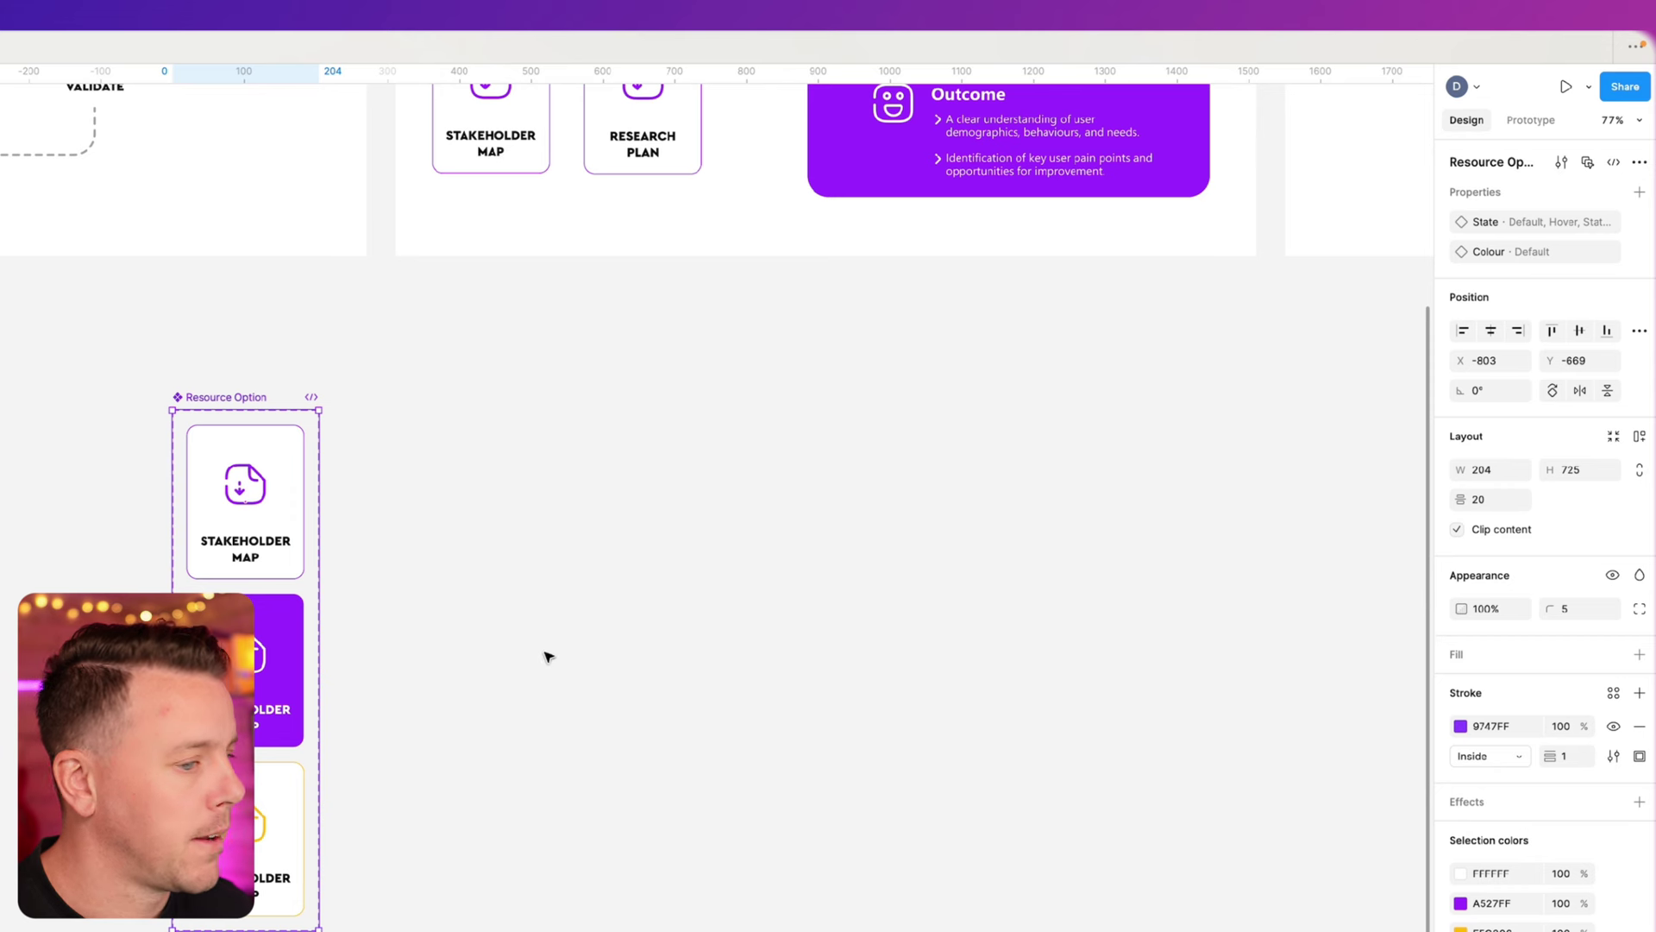
# - Add a "Purple" value to the Colour property on the outlined purple variant and assign Purple to the filled purple variant too
pyautogui.click(596, 873)
pyautogui.click(246, 558)
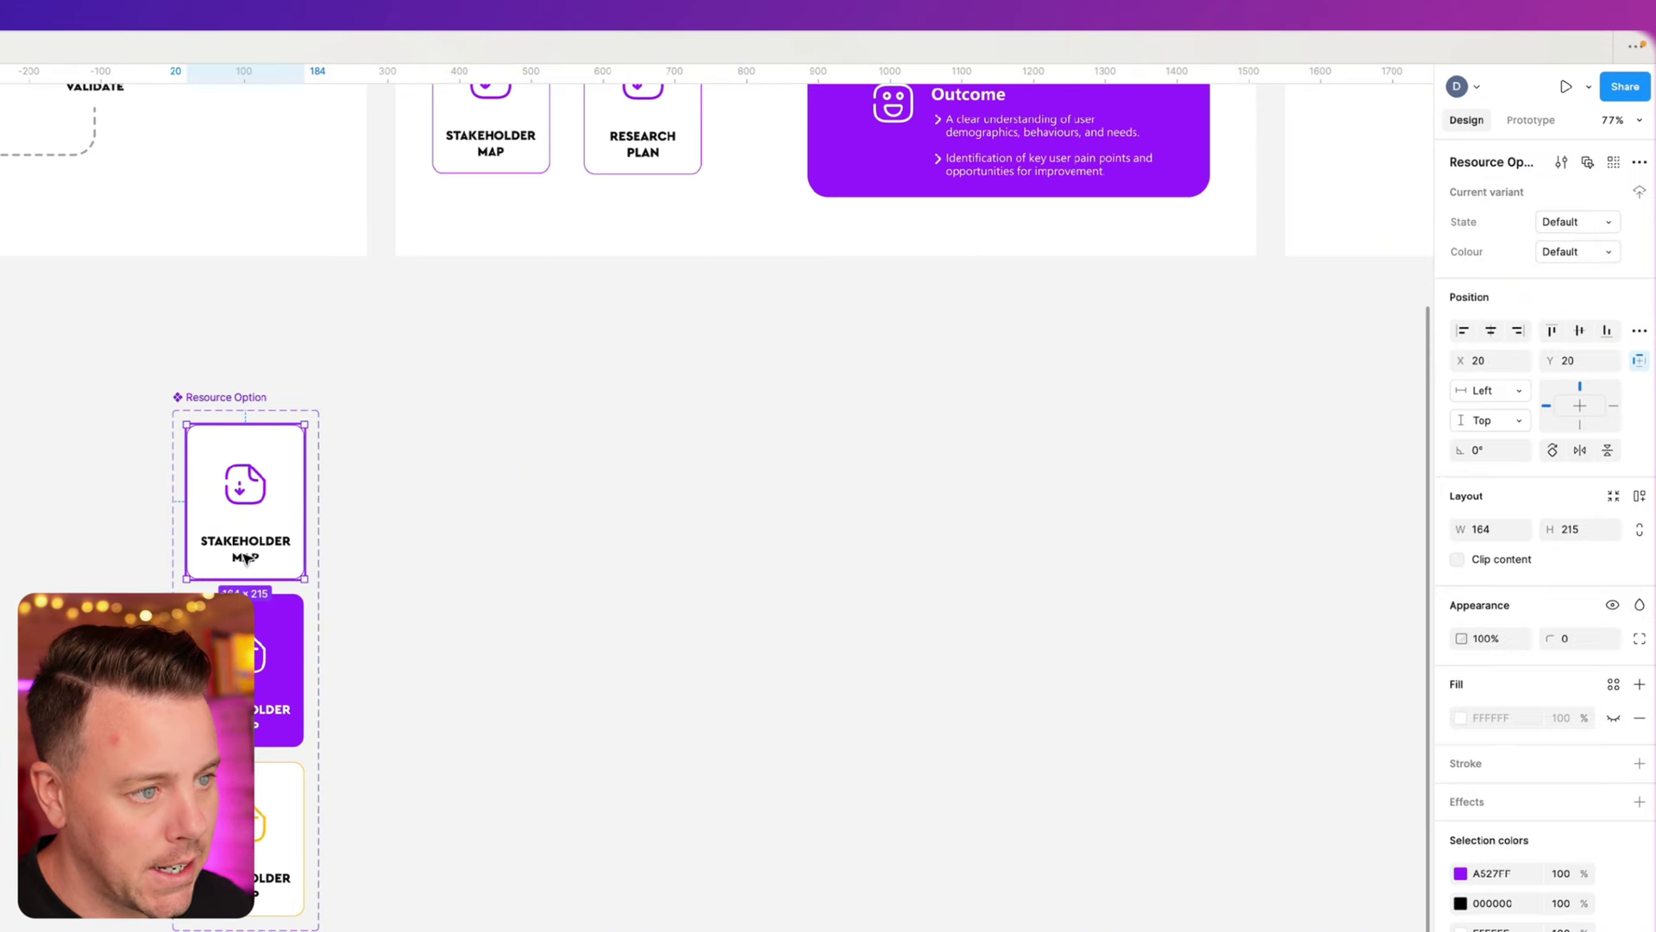
pyautogui.click(1613, 253)
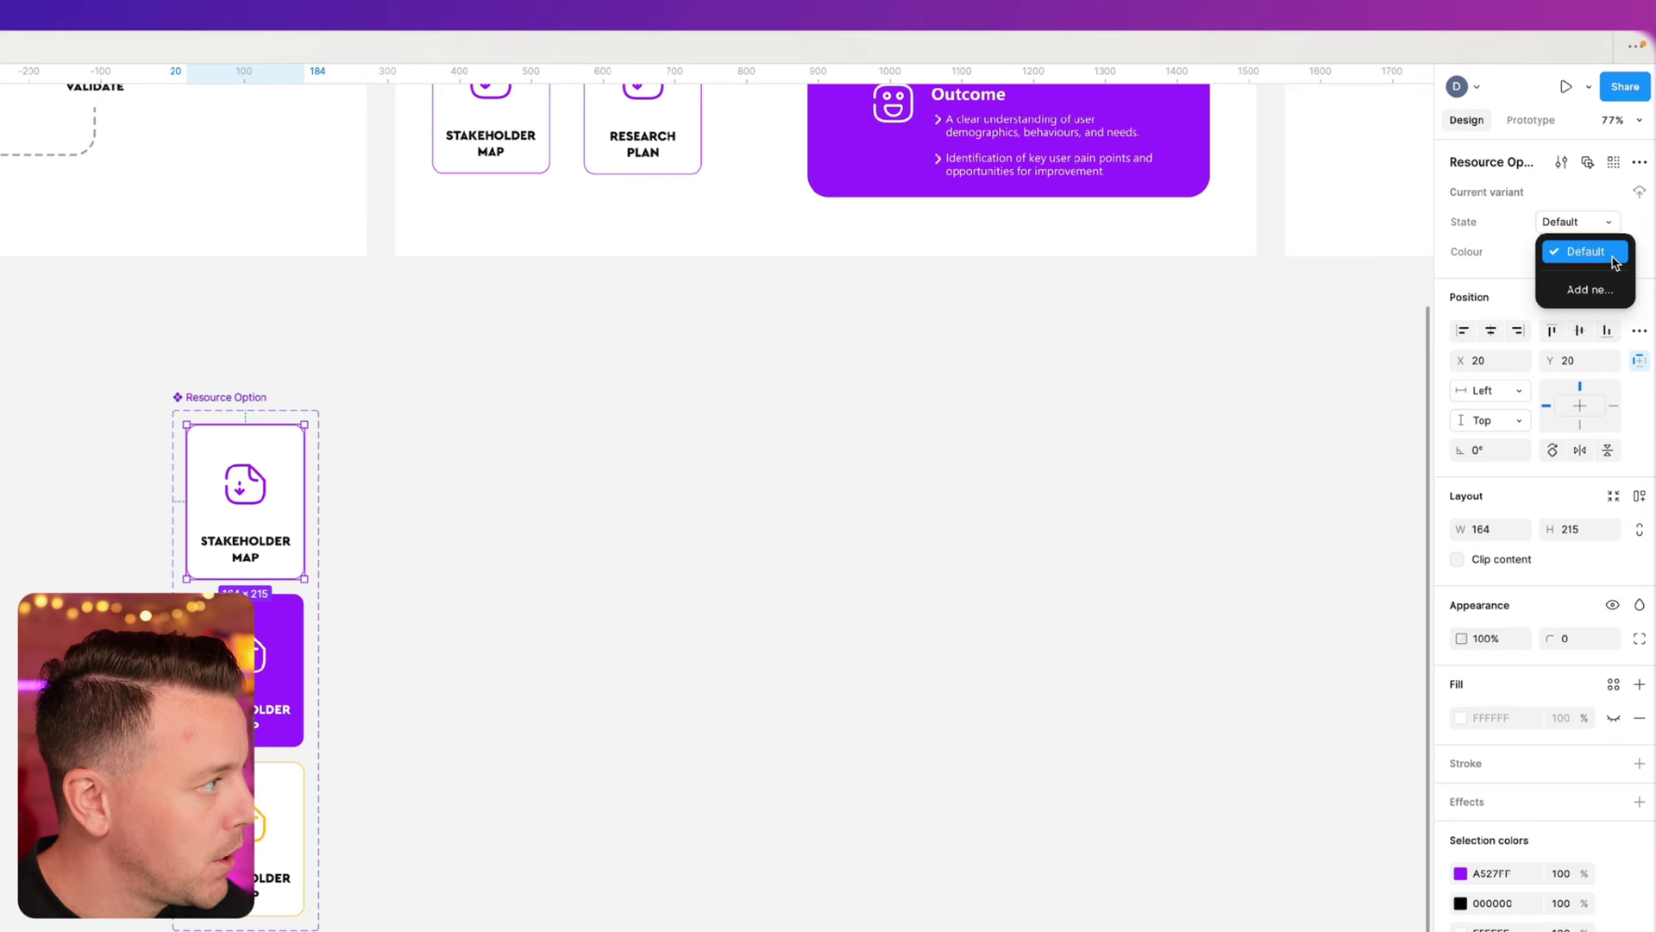
pyautogui.click(1588, 291)
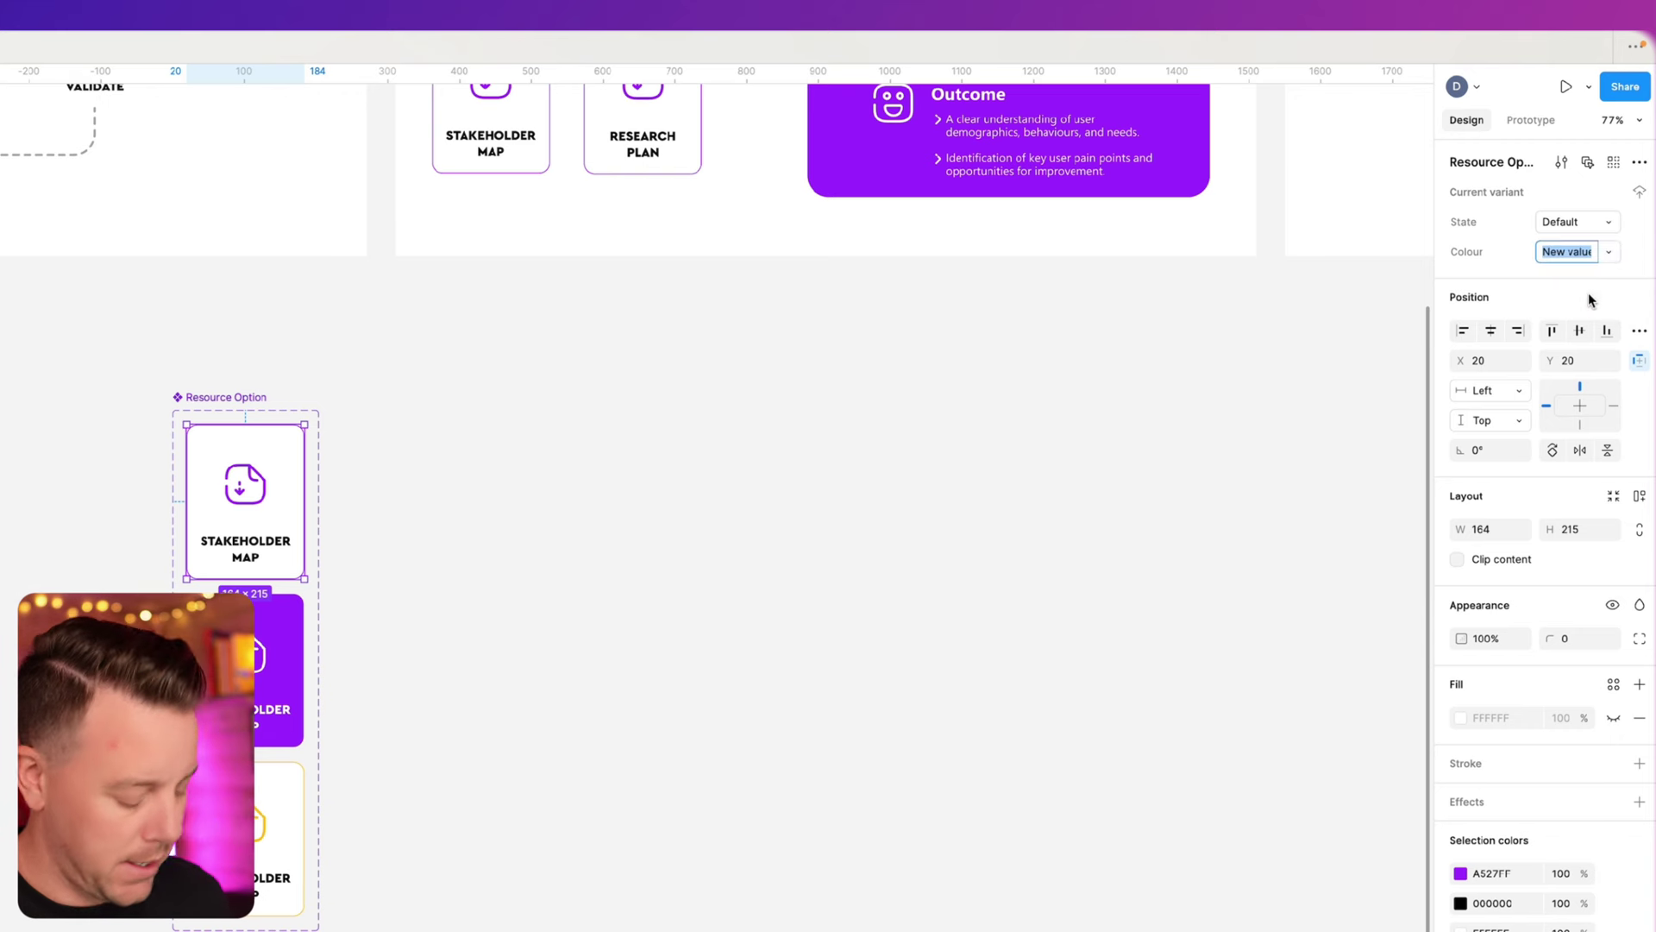
pyautogui.write('Purple')
pyautogui.press('Return')
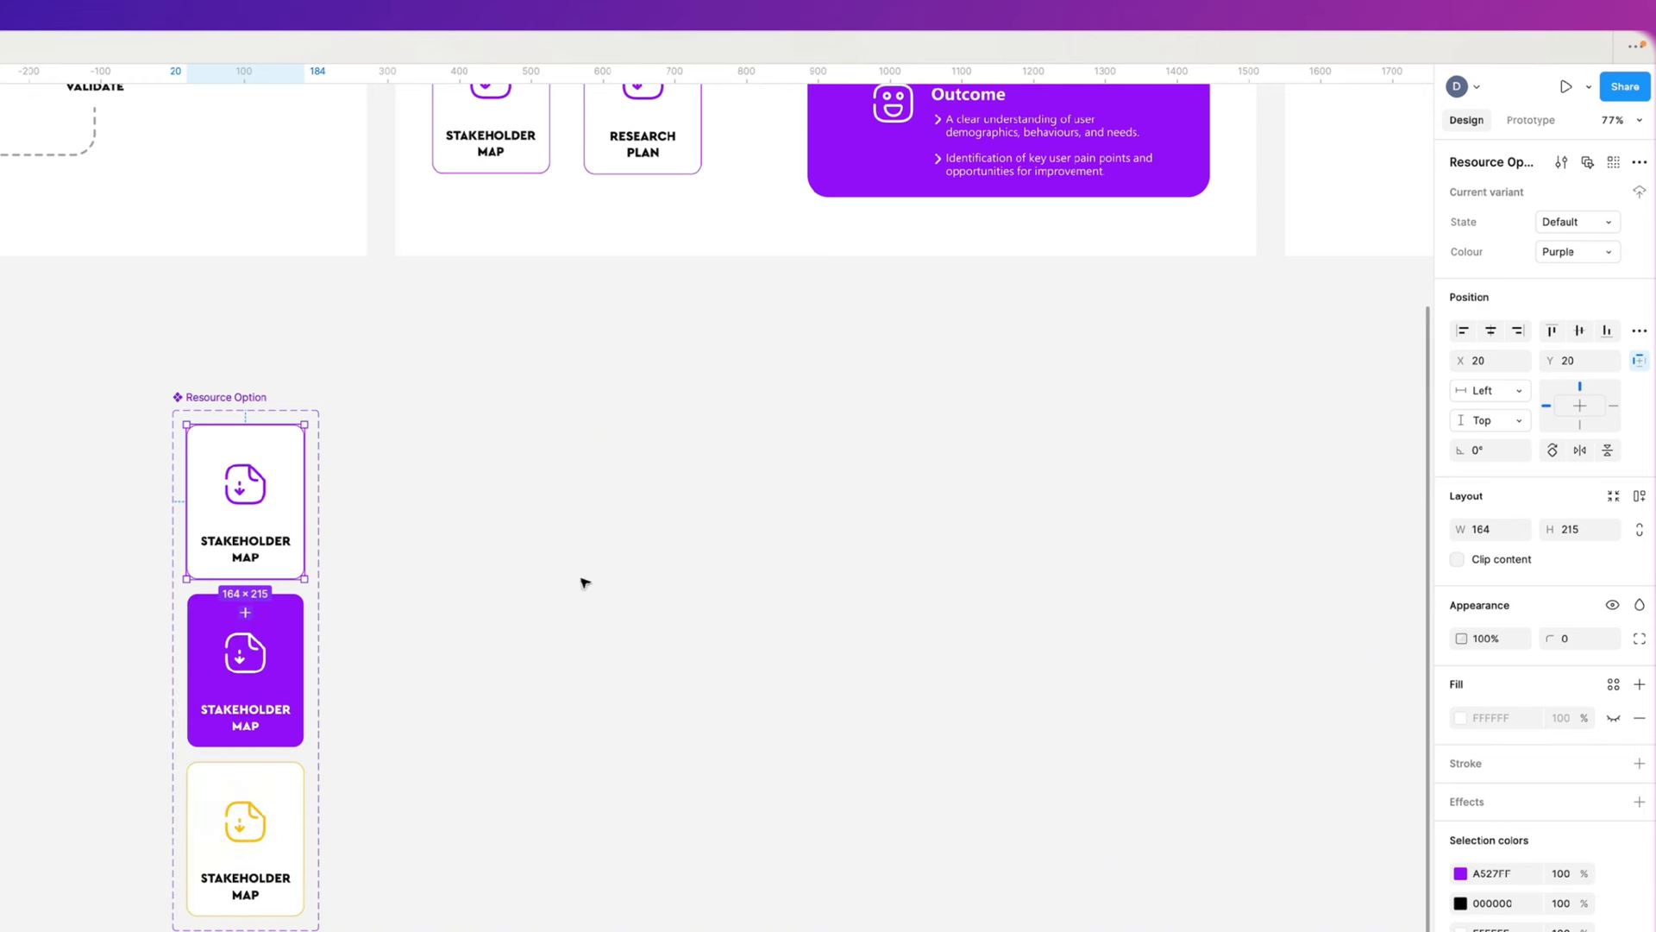
pyautogui.click(294, 634)
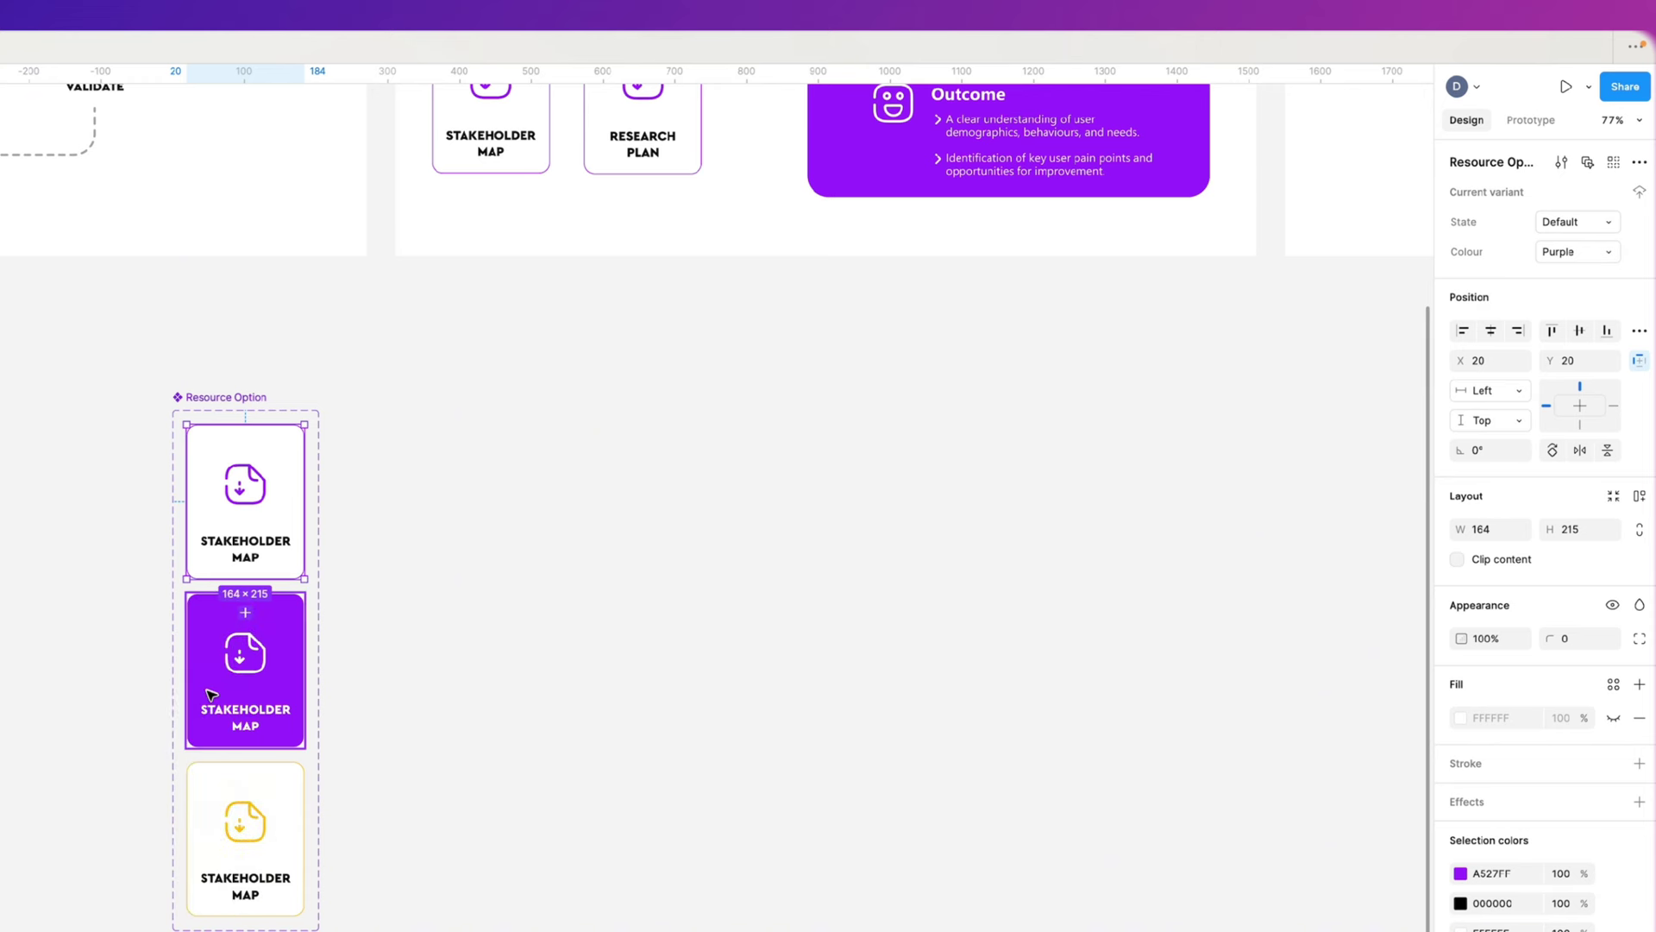
pyautogui.click(1609, 252)
pyautogui.click(1584, 273)
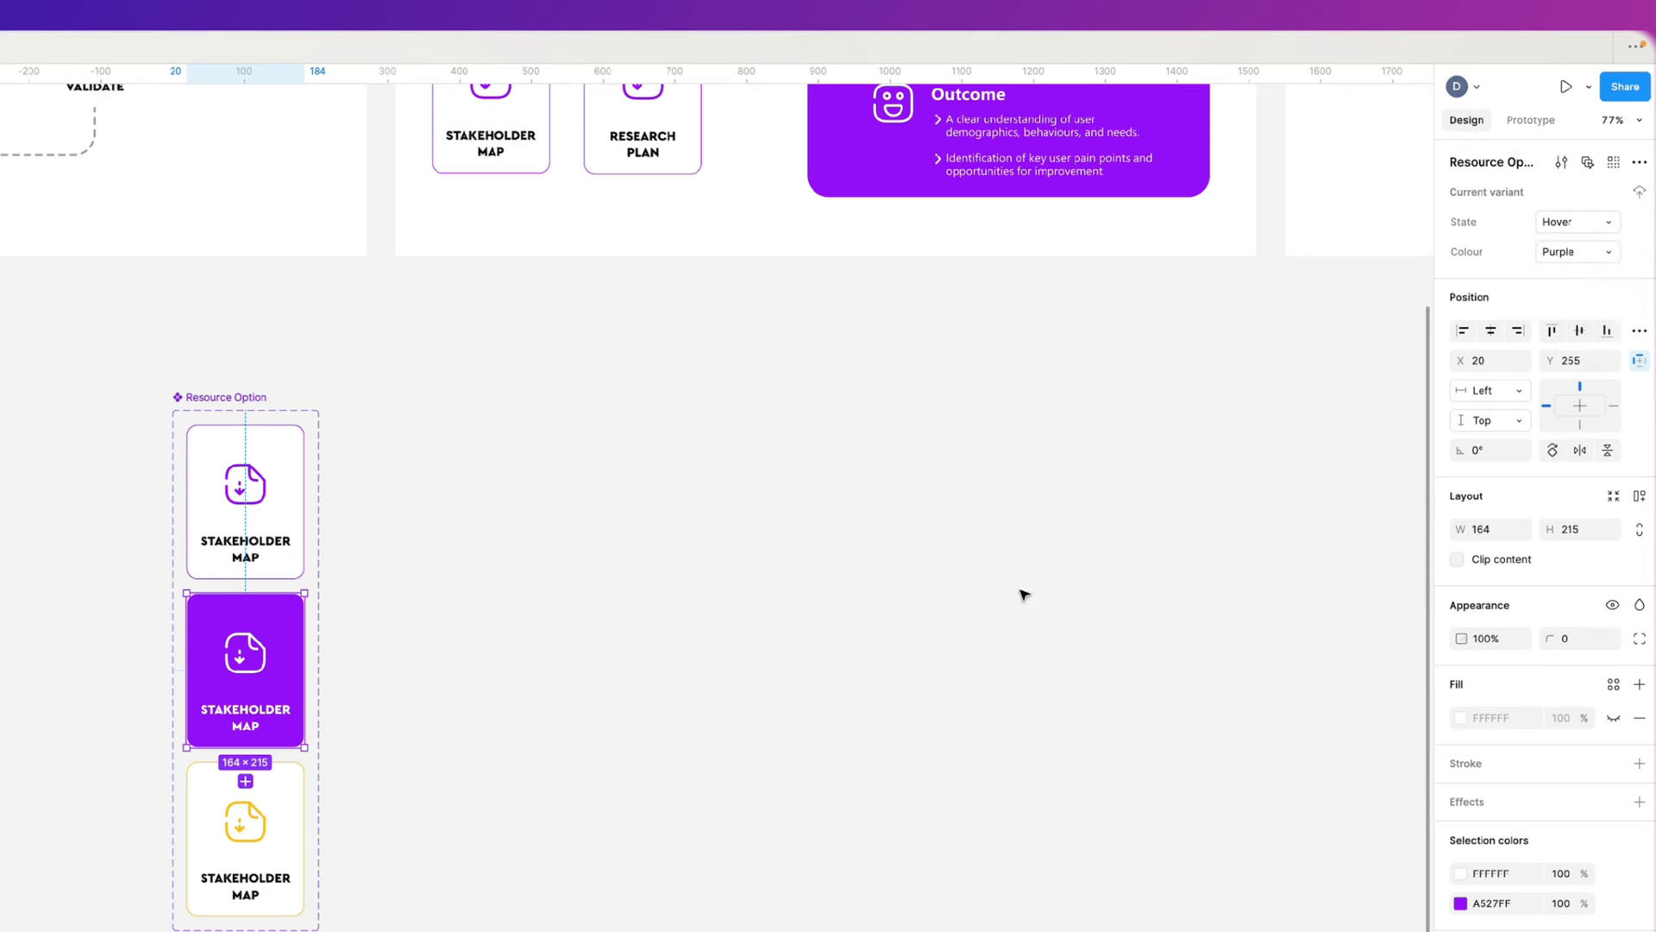
# - Set the yellow outlined variant's State to Default and its Colour to "Orange"
pyautogui.click(129, 877)
pyautogui.click(250, 852)
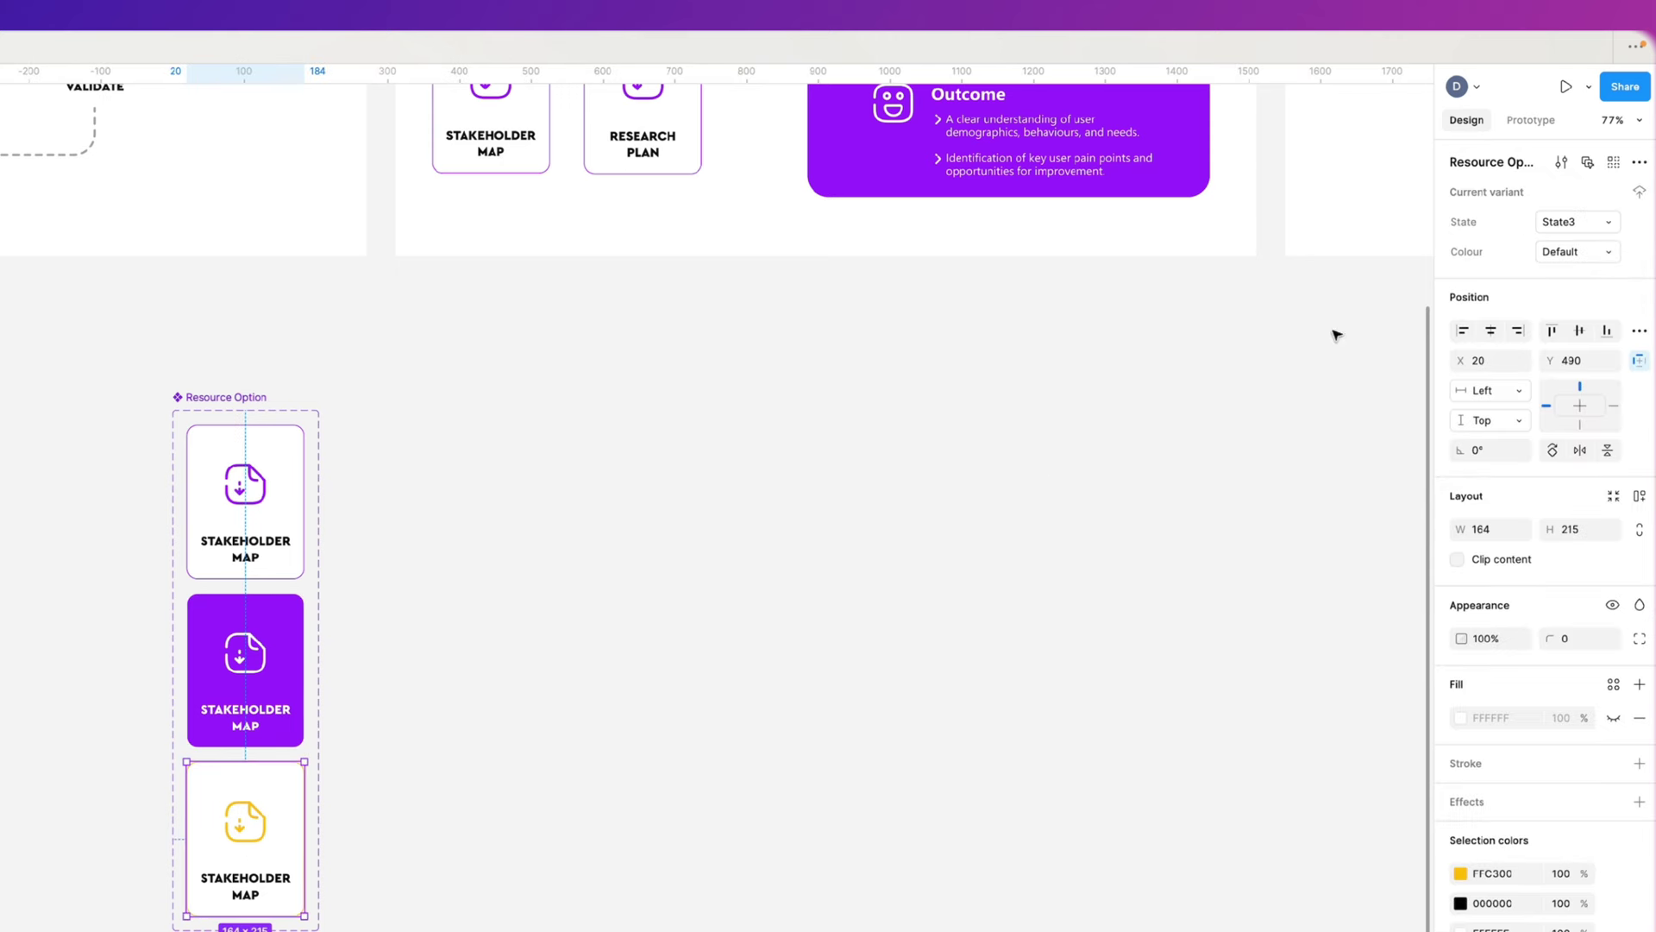
pyautogui.click(1608, 223)
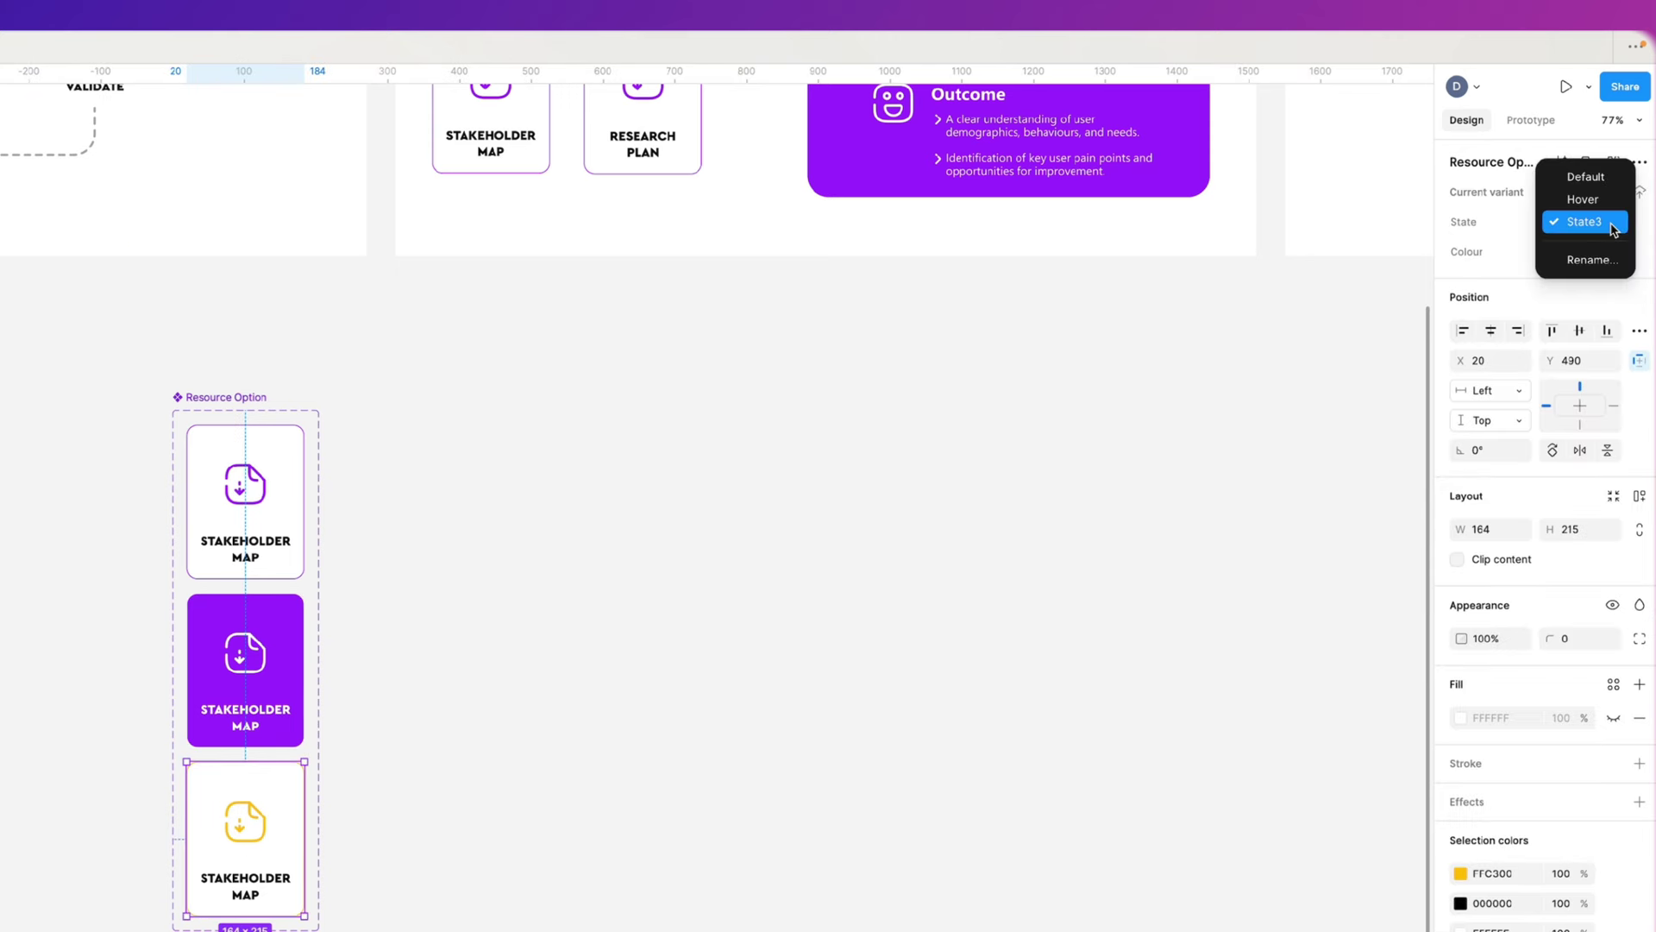
pyautogui.click(1586, 176)
pyautogui.click(1584, 252)
pyautogui.write('O')
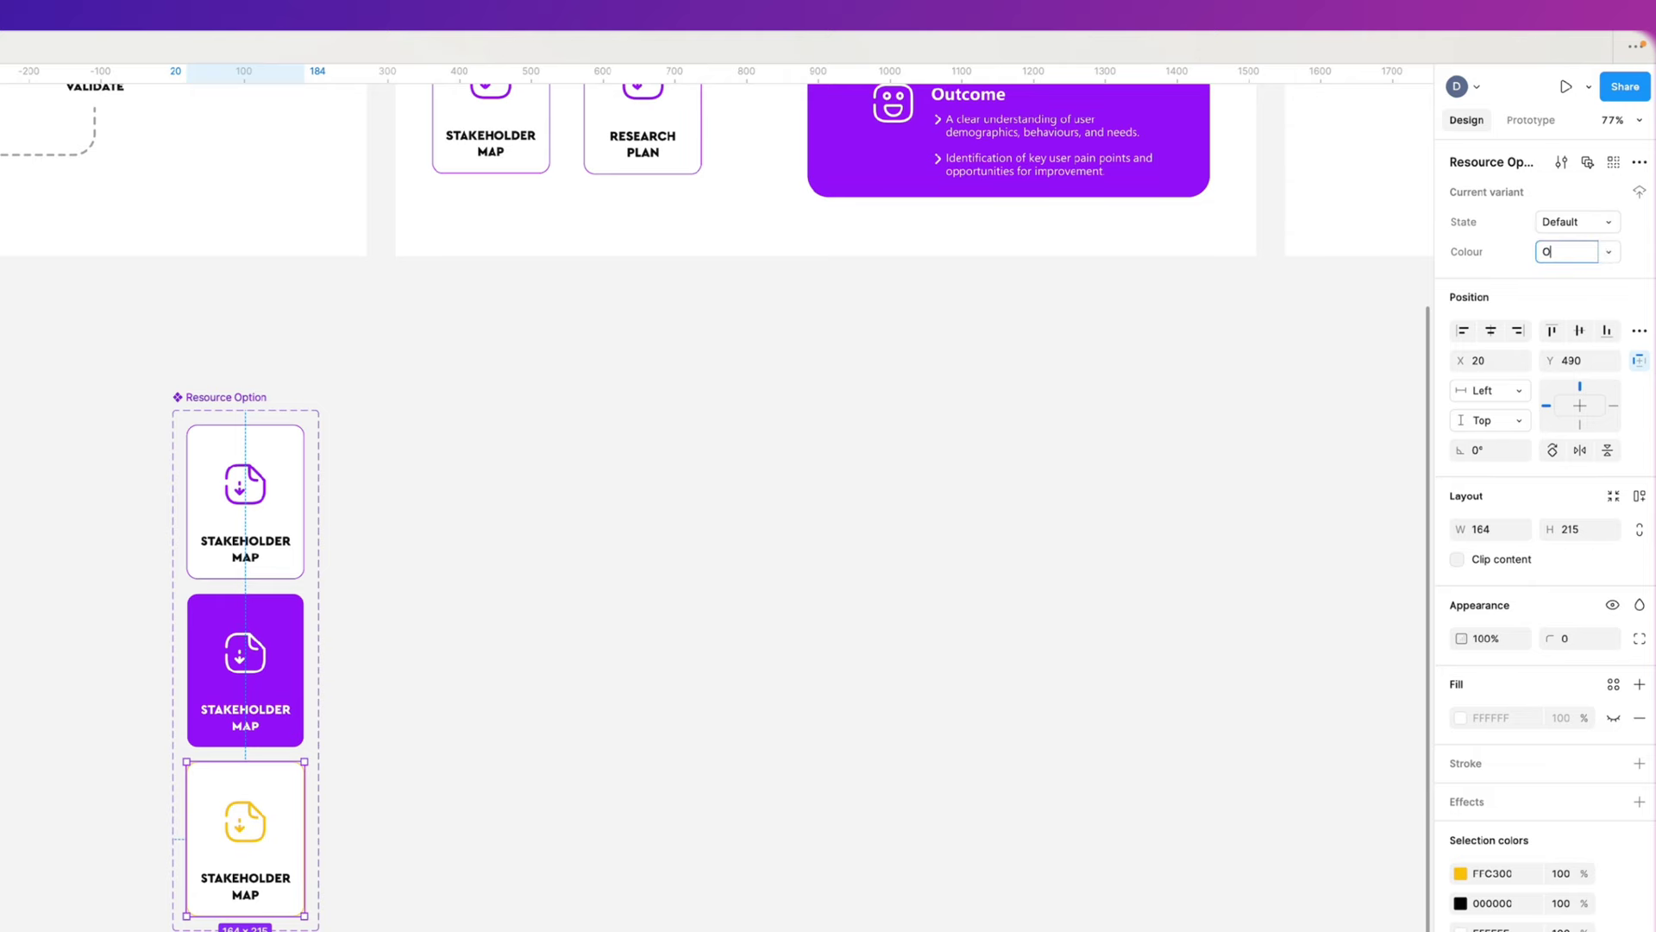
pyautogui.write('range')
pyautogui.press('Return')
pyautogui.press('Escape')
# - Add a fourth variant to the Resource Option set, based on the yellow outlined one
pyautogui.click(241, 842)
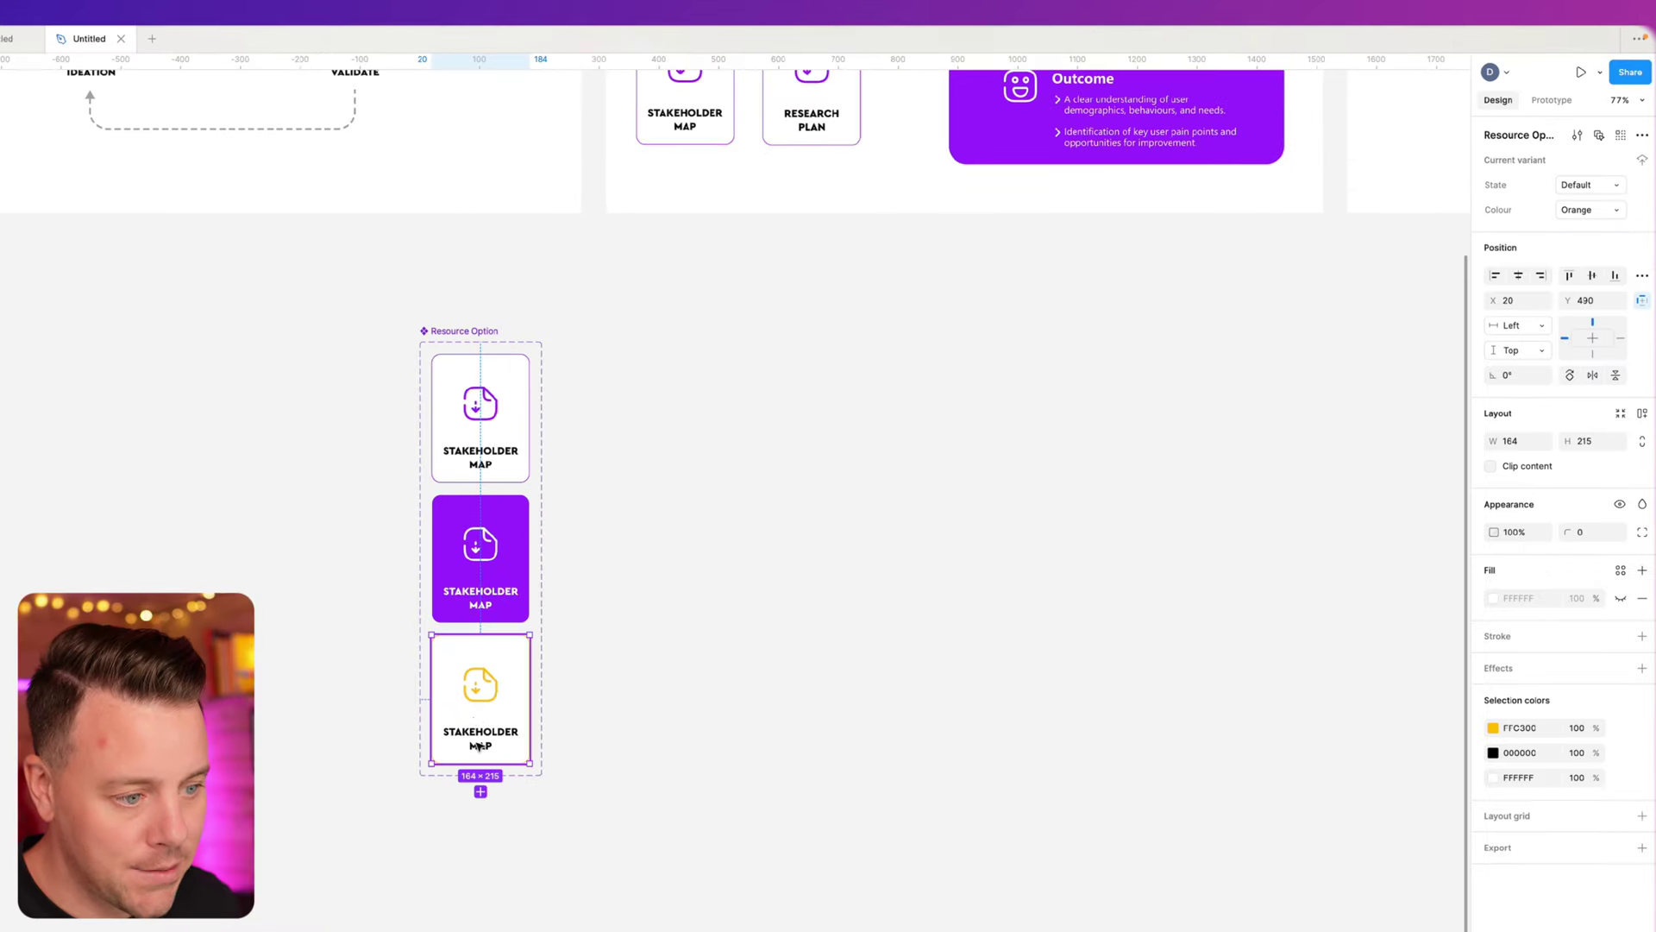
pyautogui.click(480, 792)
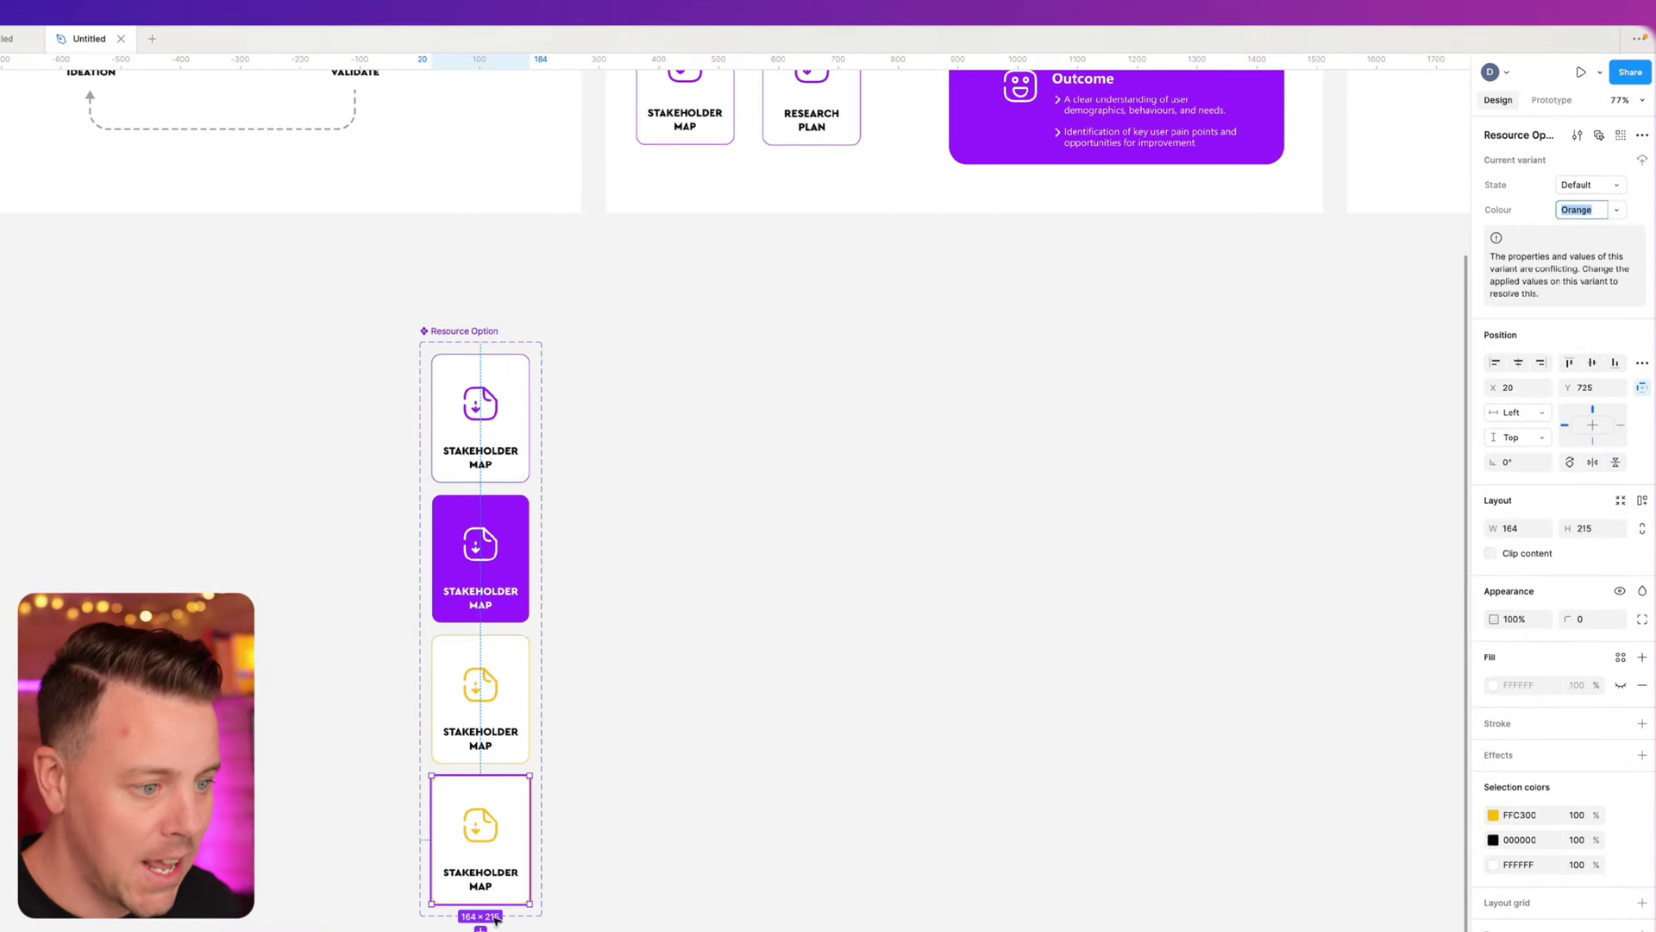
pyautogui.click(800, 849)
# - Recolour the fourth variant with an FFC300 background and a white icon and label
pyautogui.click(467, 854)
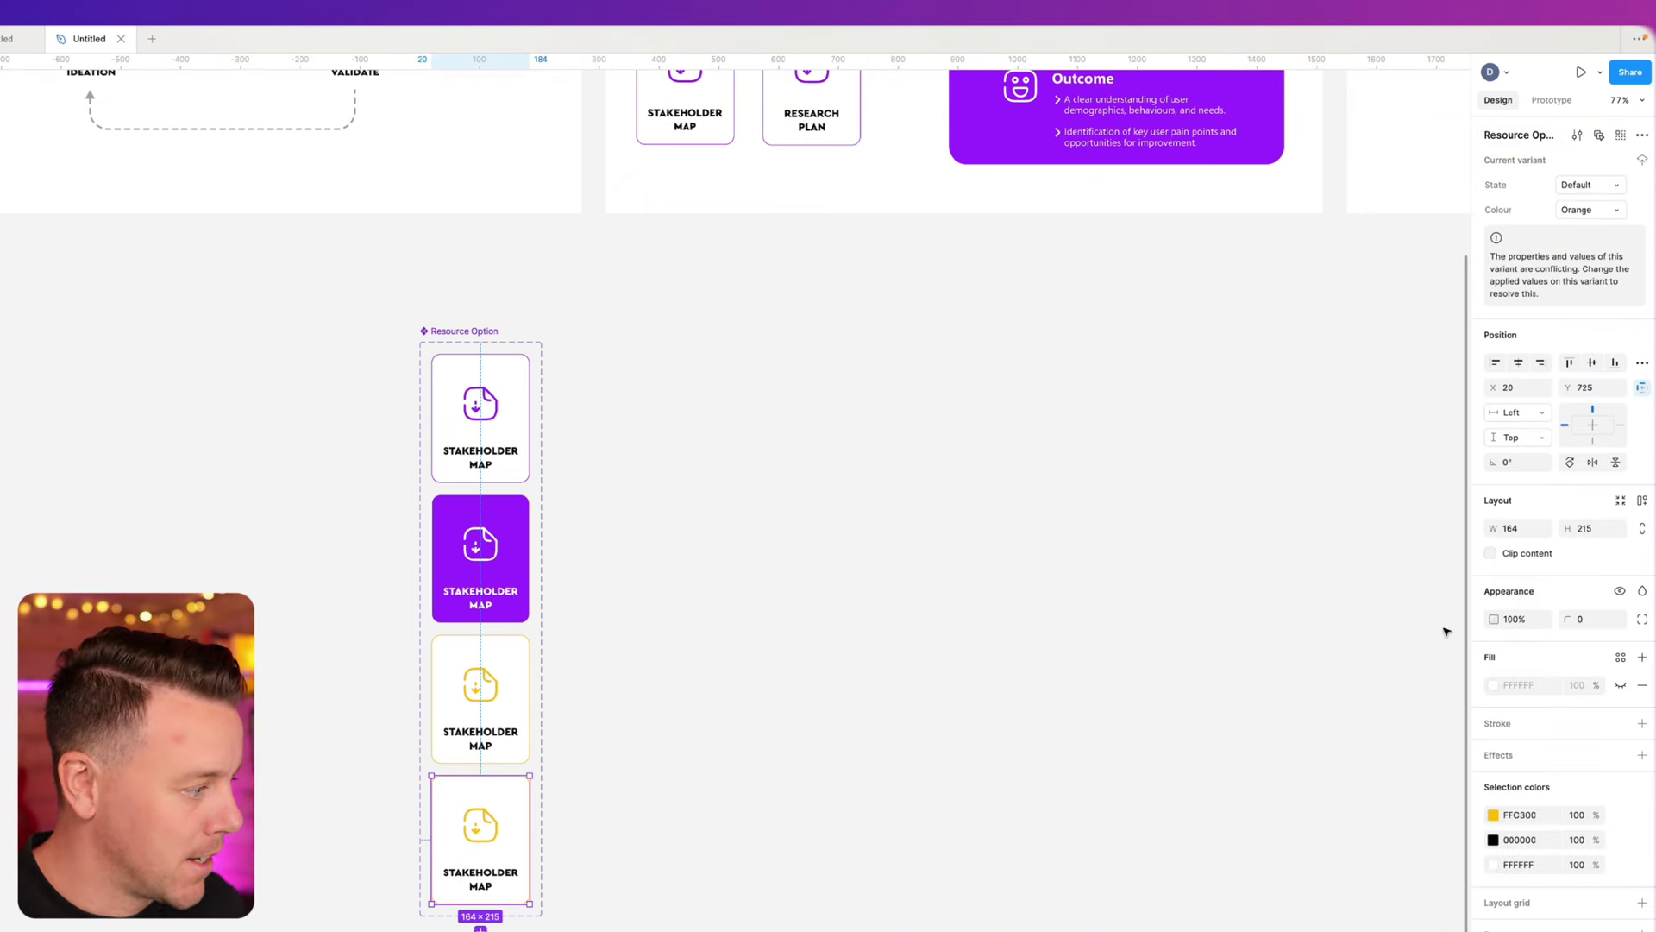
pyautogui.click(1493, 865)
pyautogui.click(1372, 930)
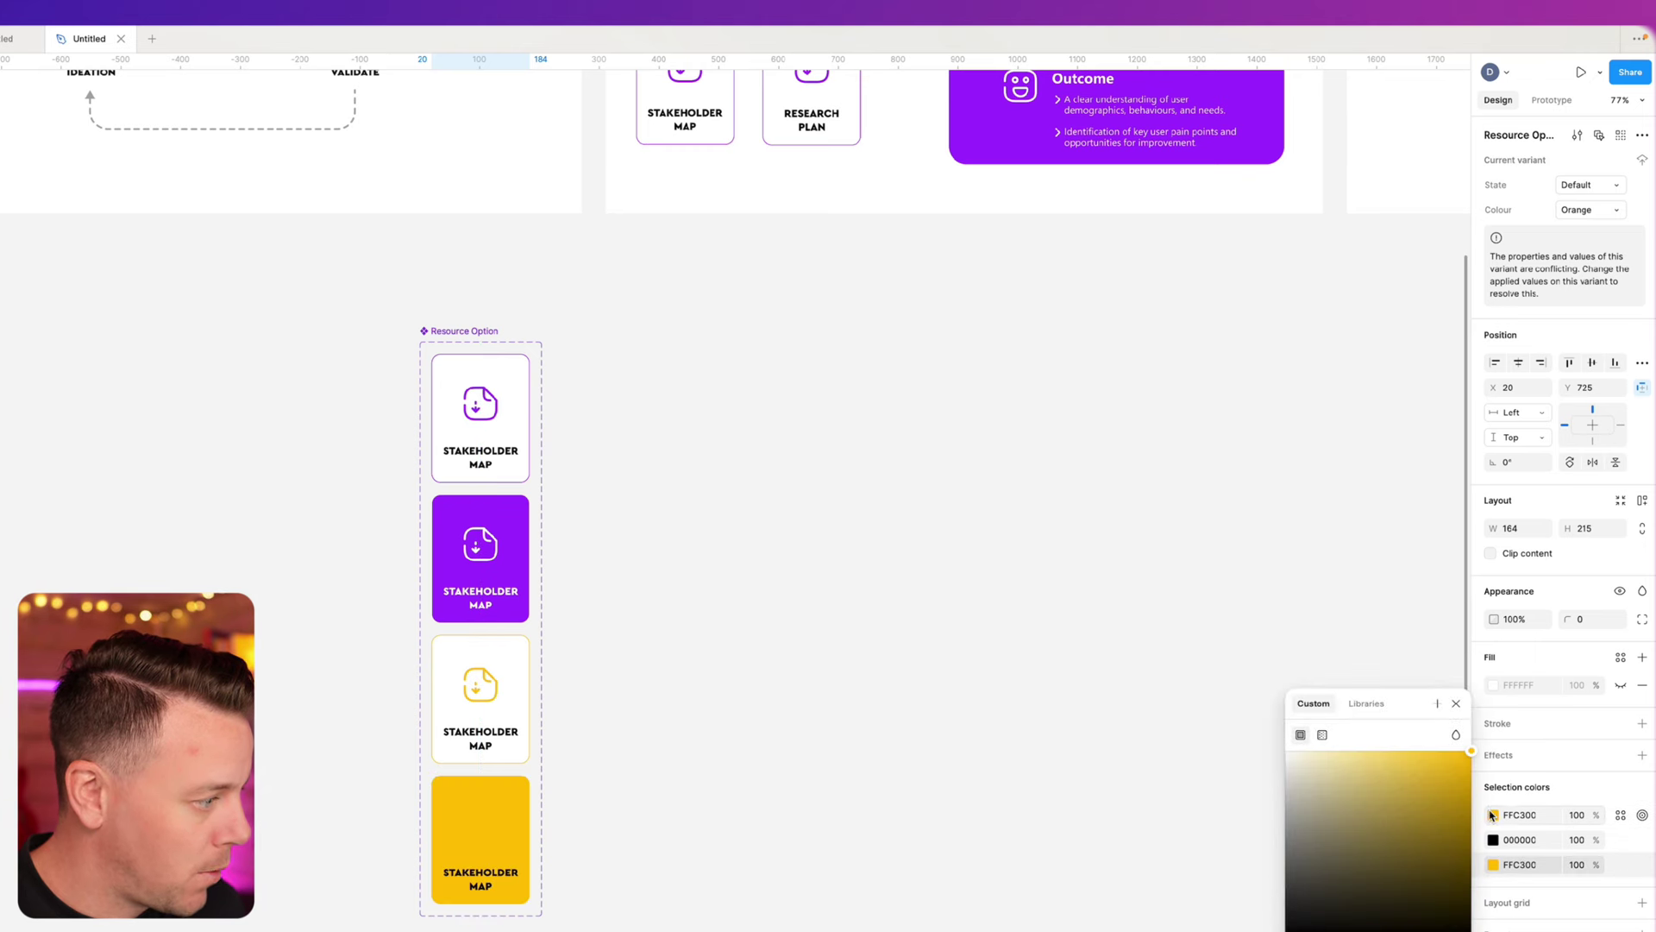
pyautogui.click(1493, 816)
pyautogui.moveTo(1331, 823); pyautogui.dragTo(1318, 802)
pyautogui.hotkey('ctrl', 'z')
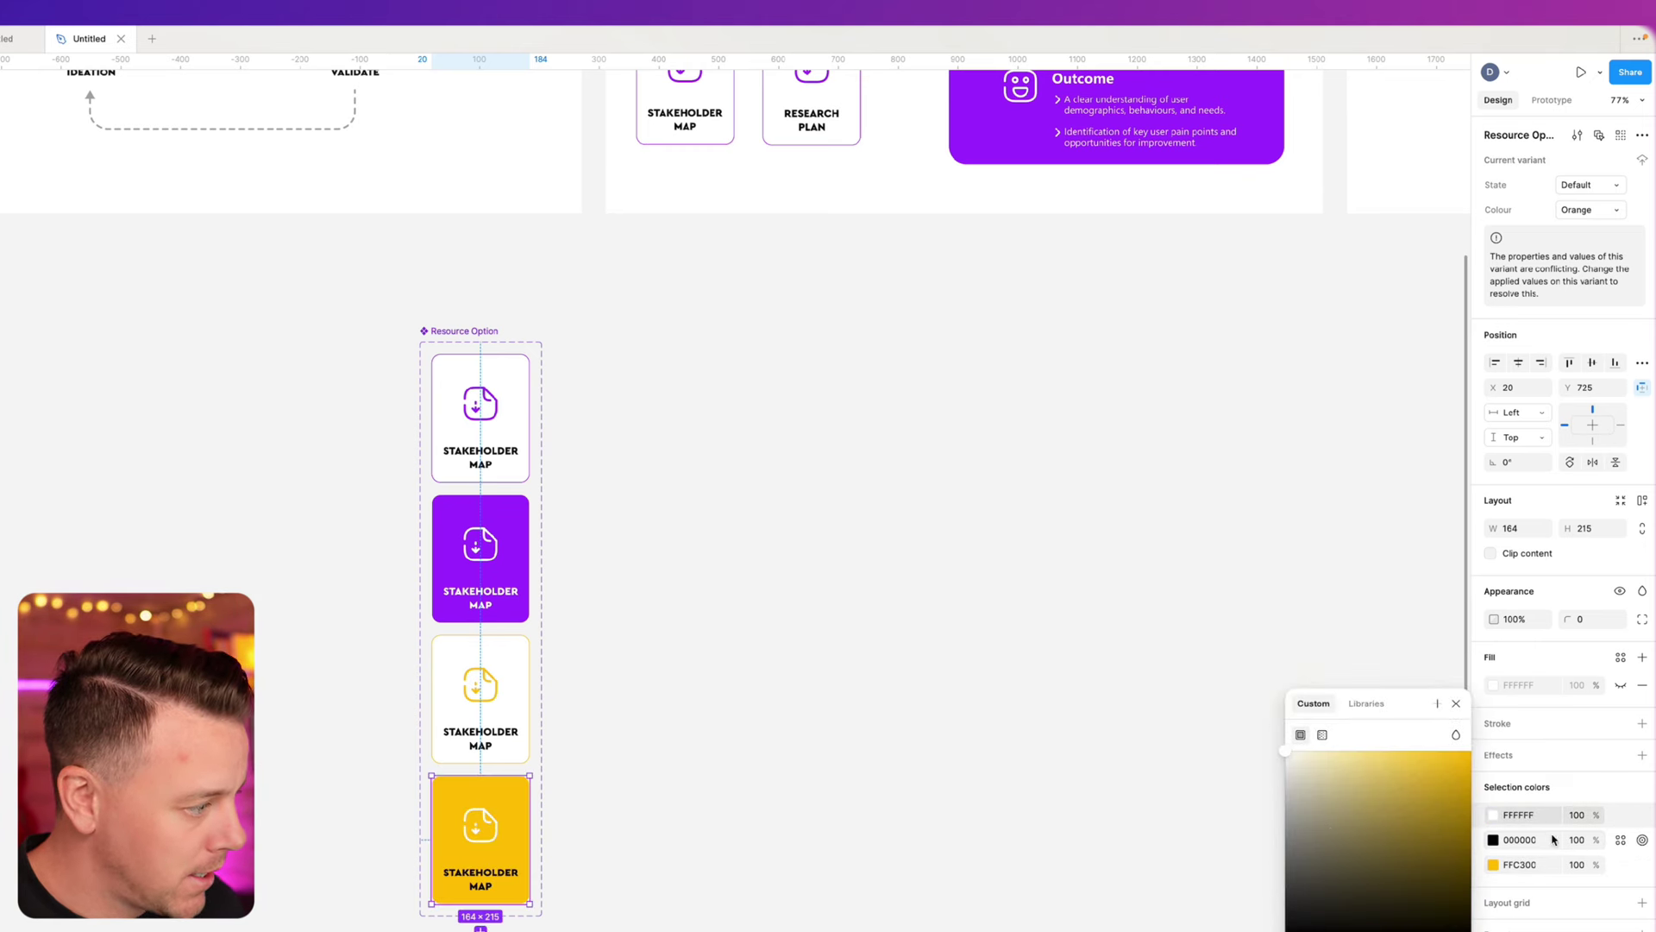
pyautogui.click(1493, 841)
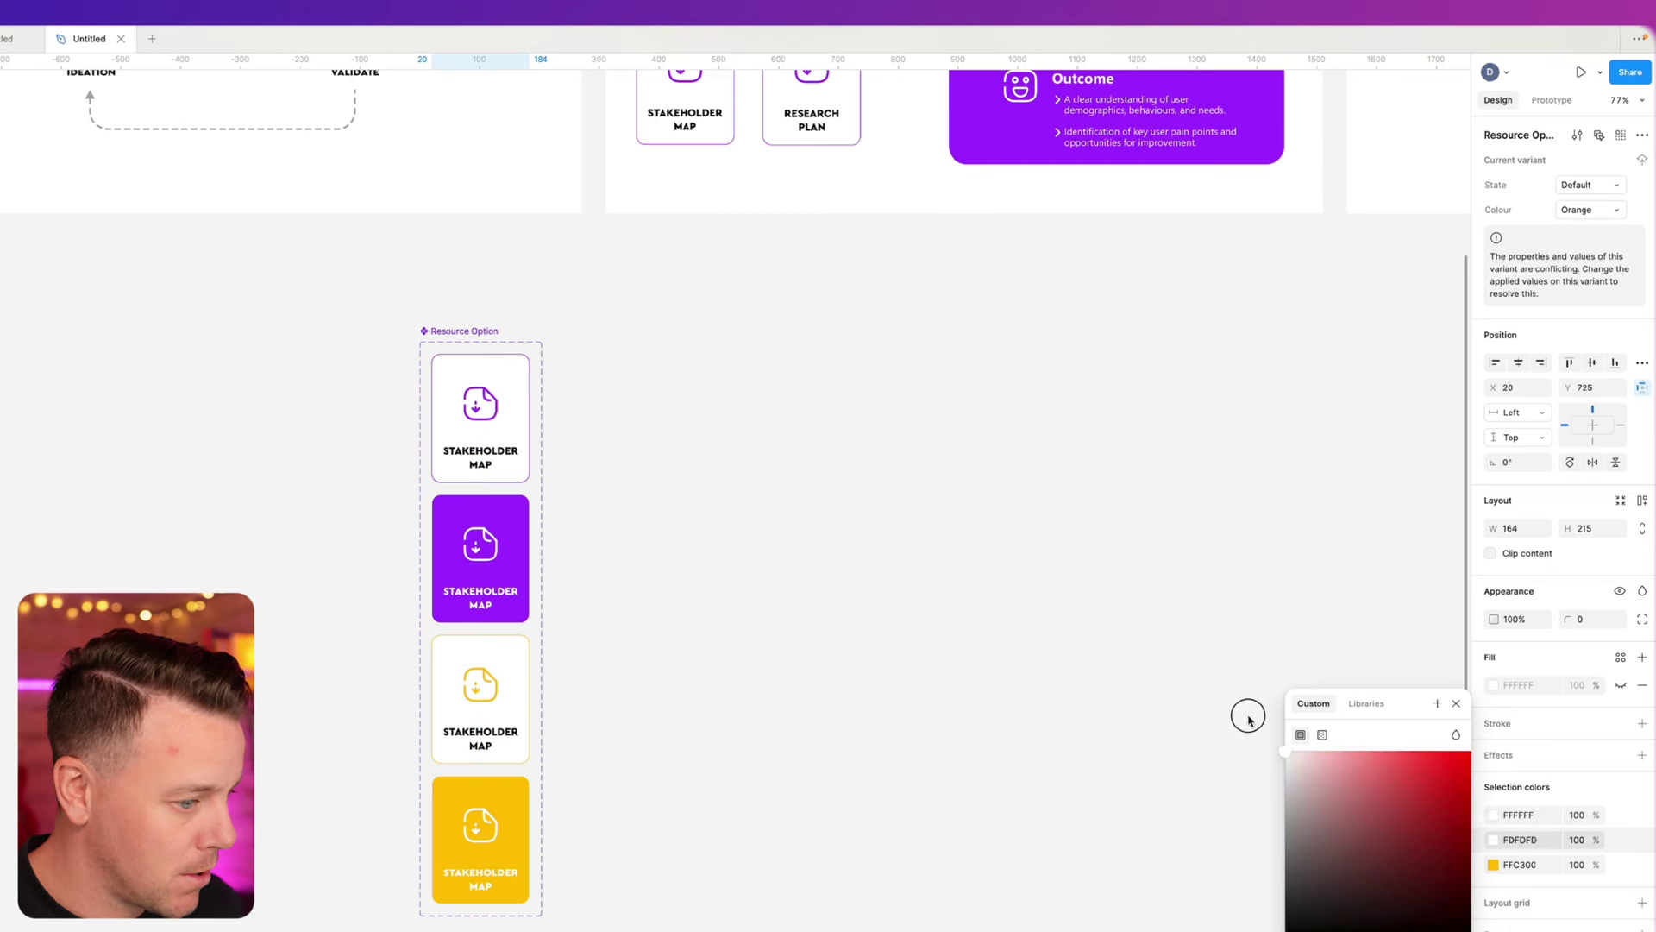
pyautogui.click(1005, 787)
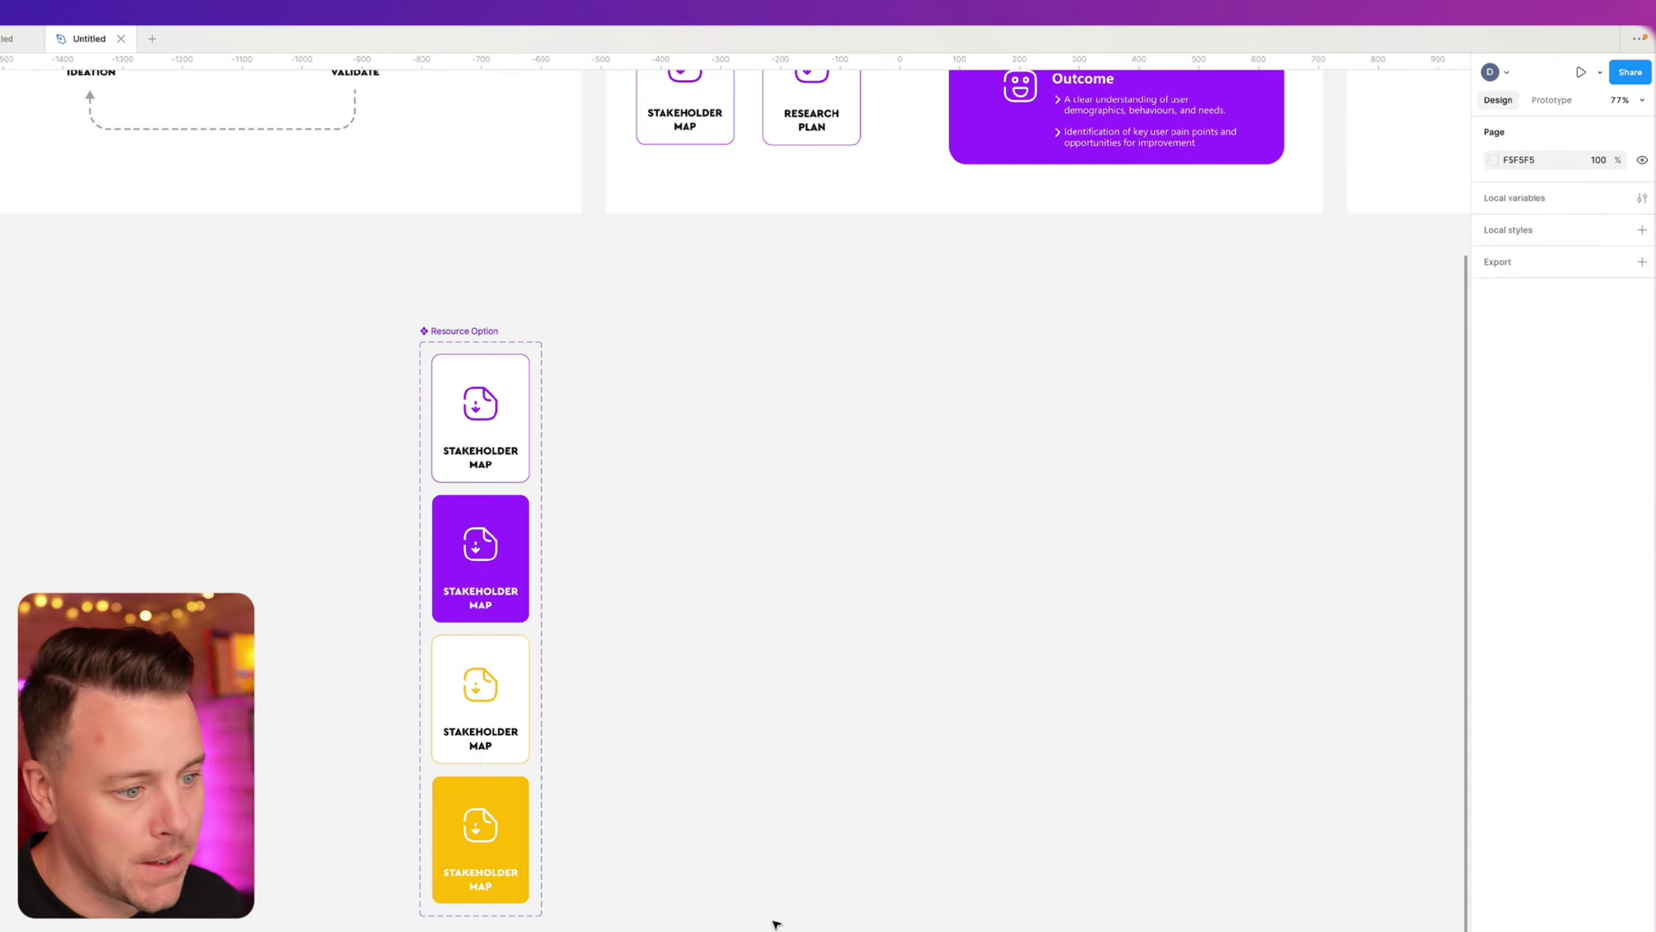
# - Set the State of the filled yellow variant to Hover
pyautogui.click(489, 844)
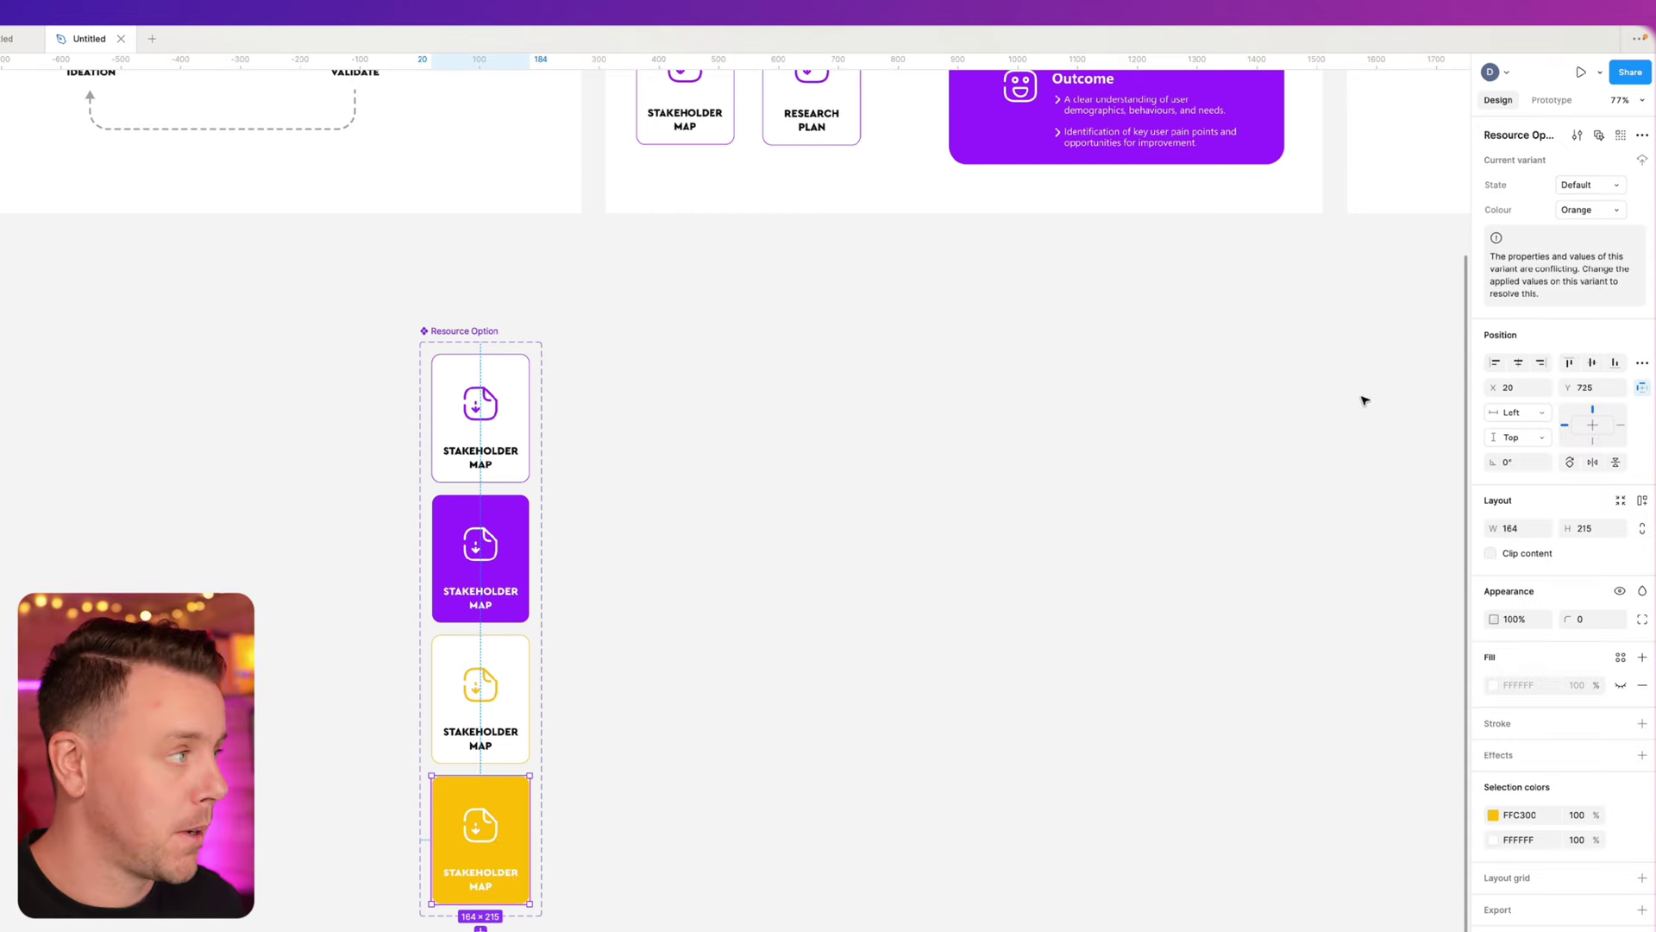
pyautogui.click(1612, 188)
pyautogui.click(1578, 205)
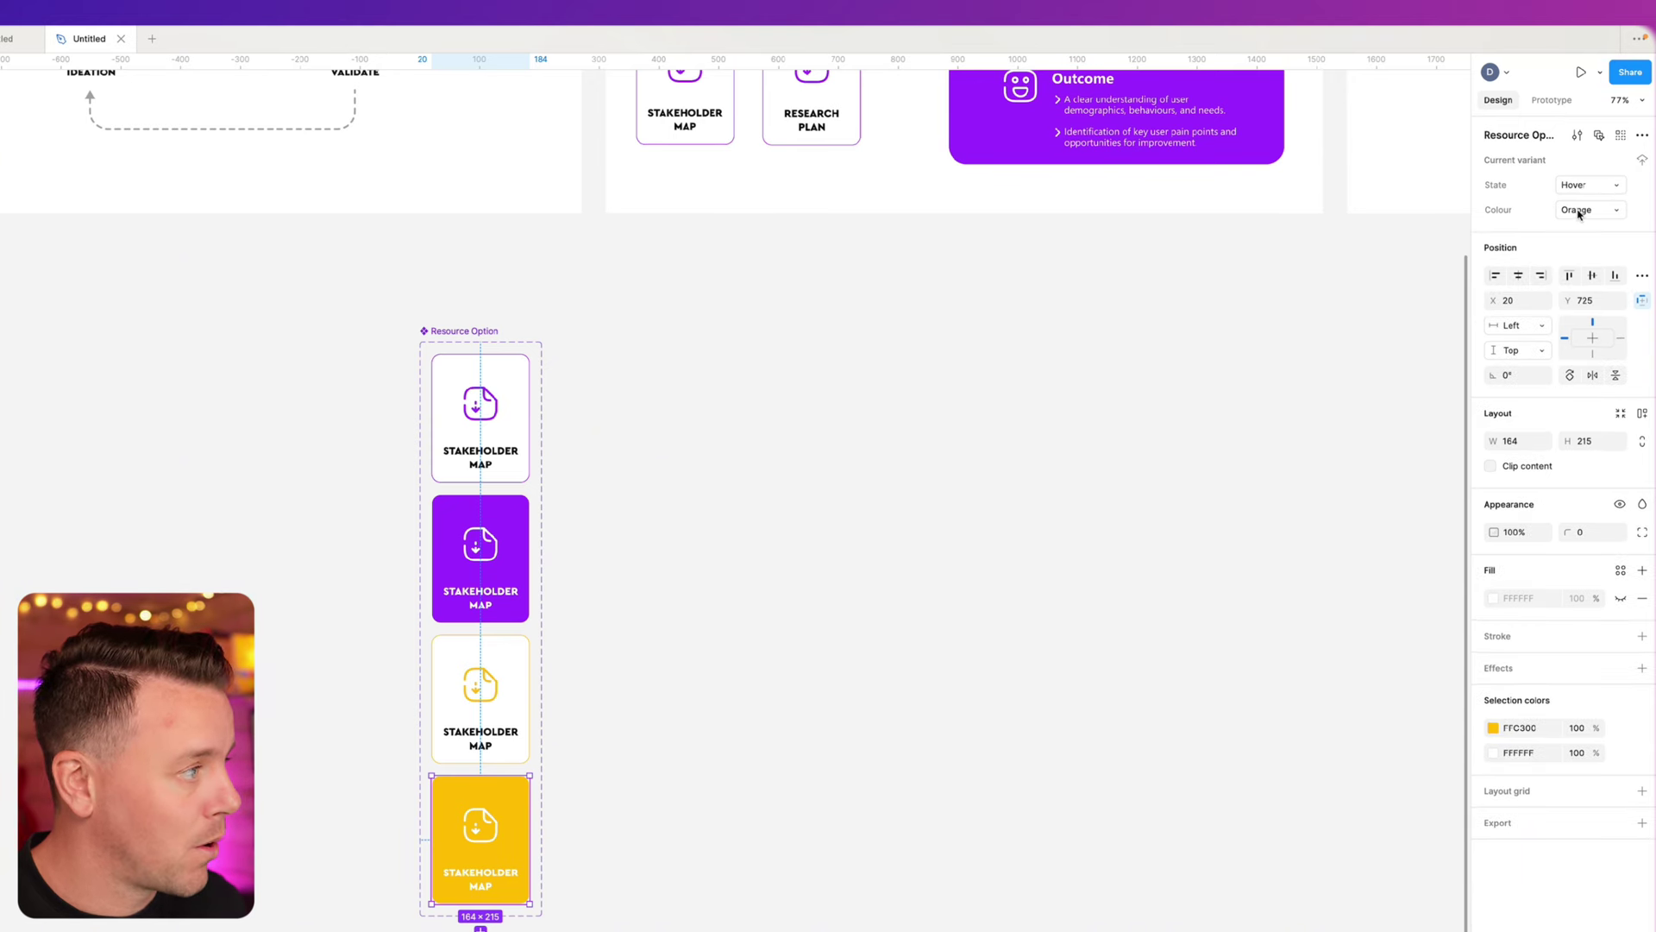
pyautogui.click(1079, 588)
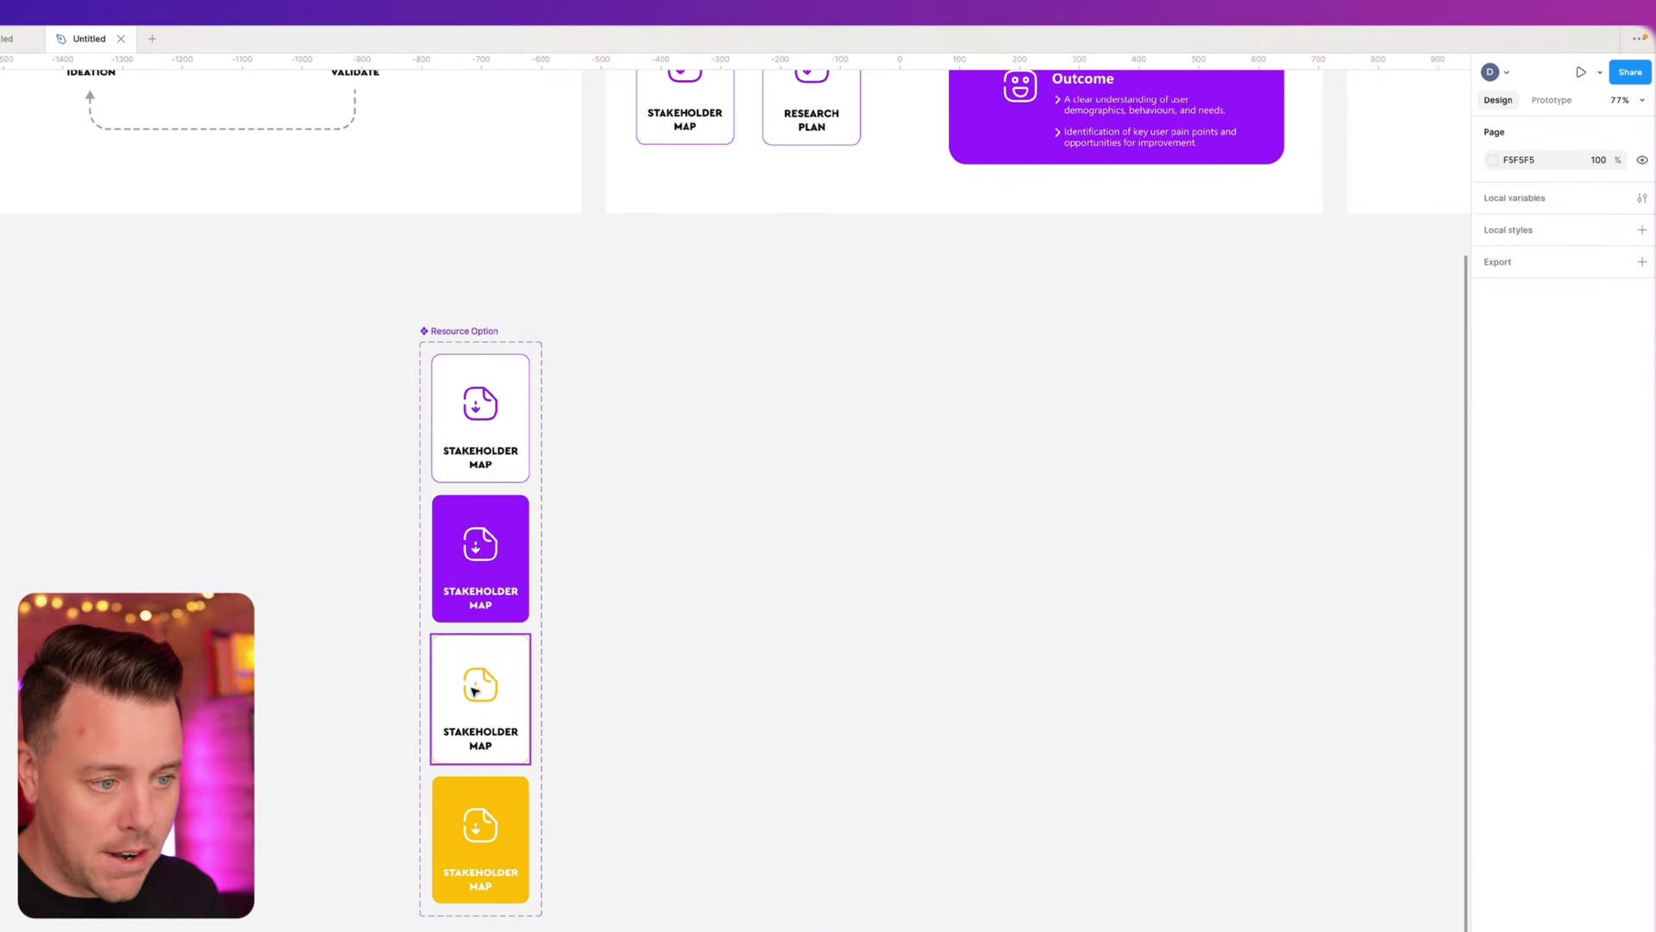
# - Place a Resource Option instance below the intro text in the Ideation frame, at about X 44, Y 332
pyautogui.scroll(5, 841, 500)
pyautogui.scroll(-3, 854, 521)
pyautogui.scroll(5, 854, 521)
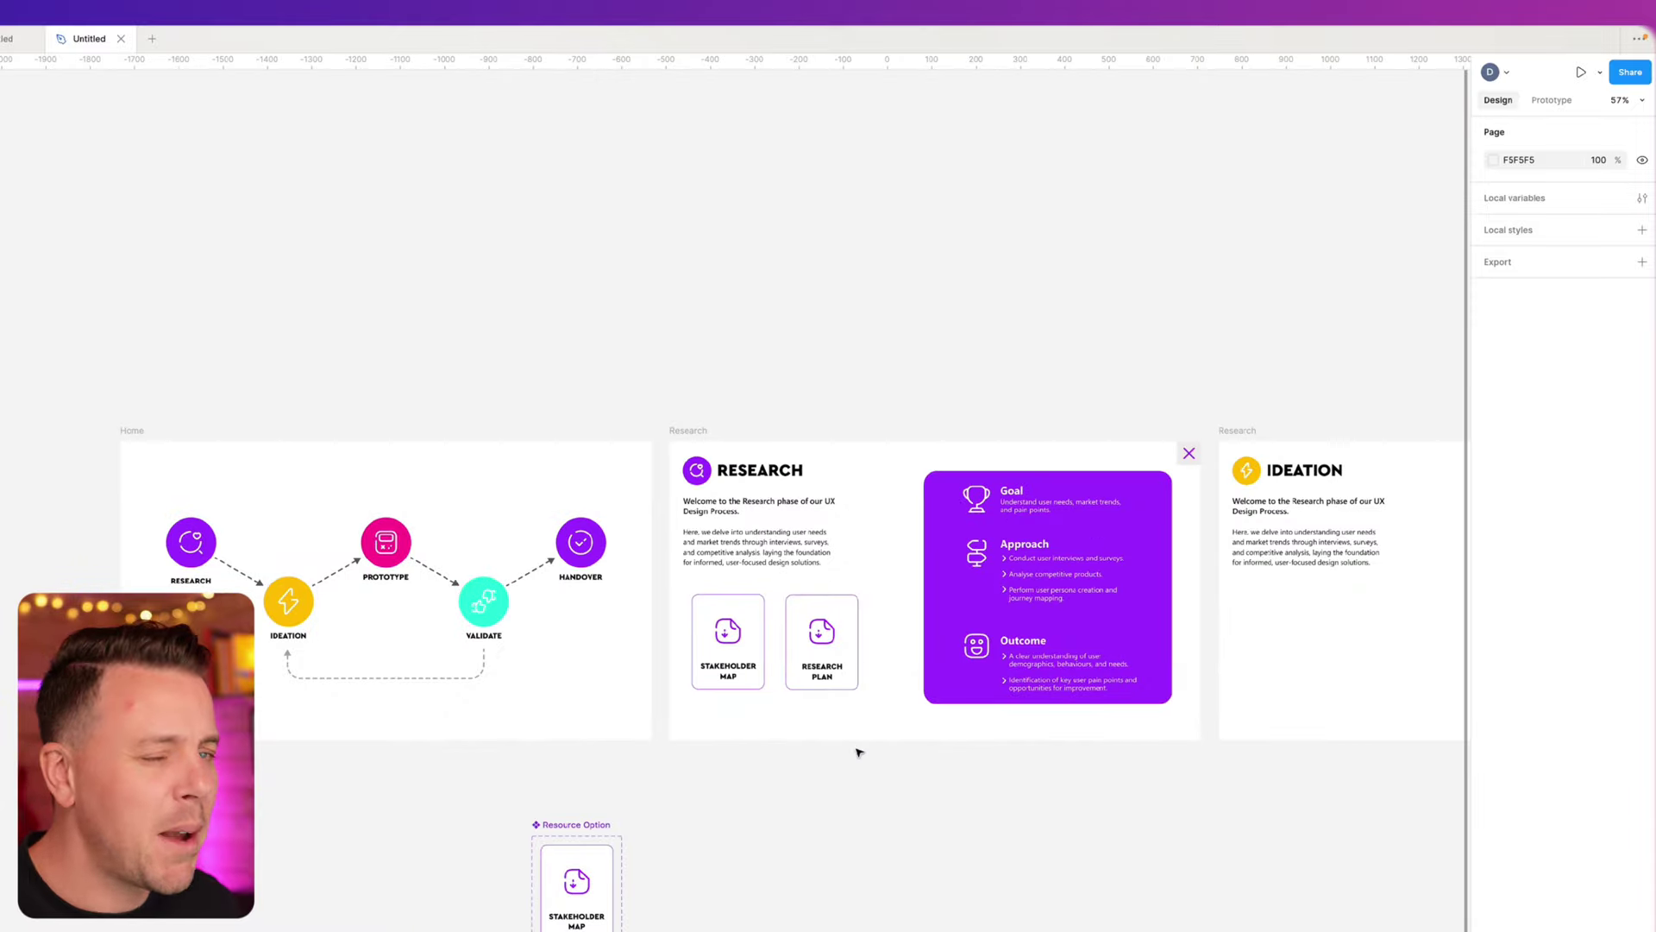
pyautogui.hscroll(5, 699, 318)
pyautogui.hscroll(1, 699, 319)
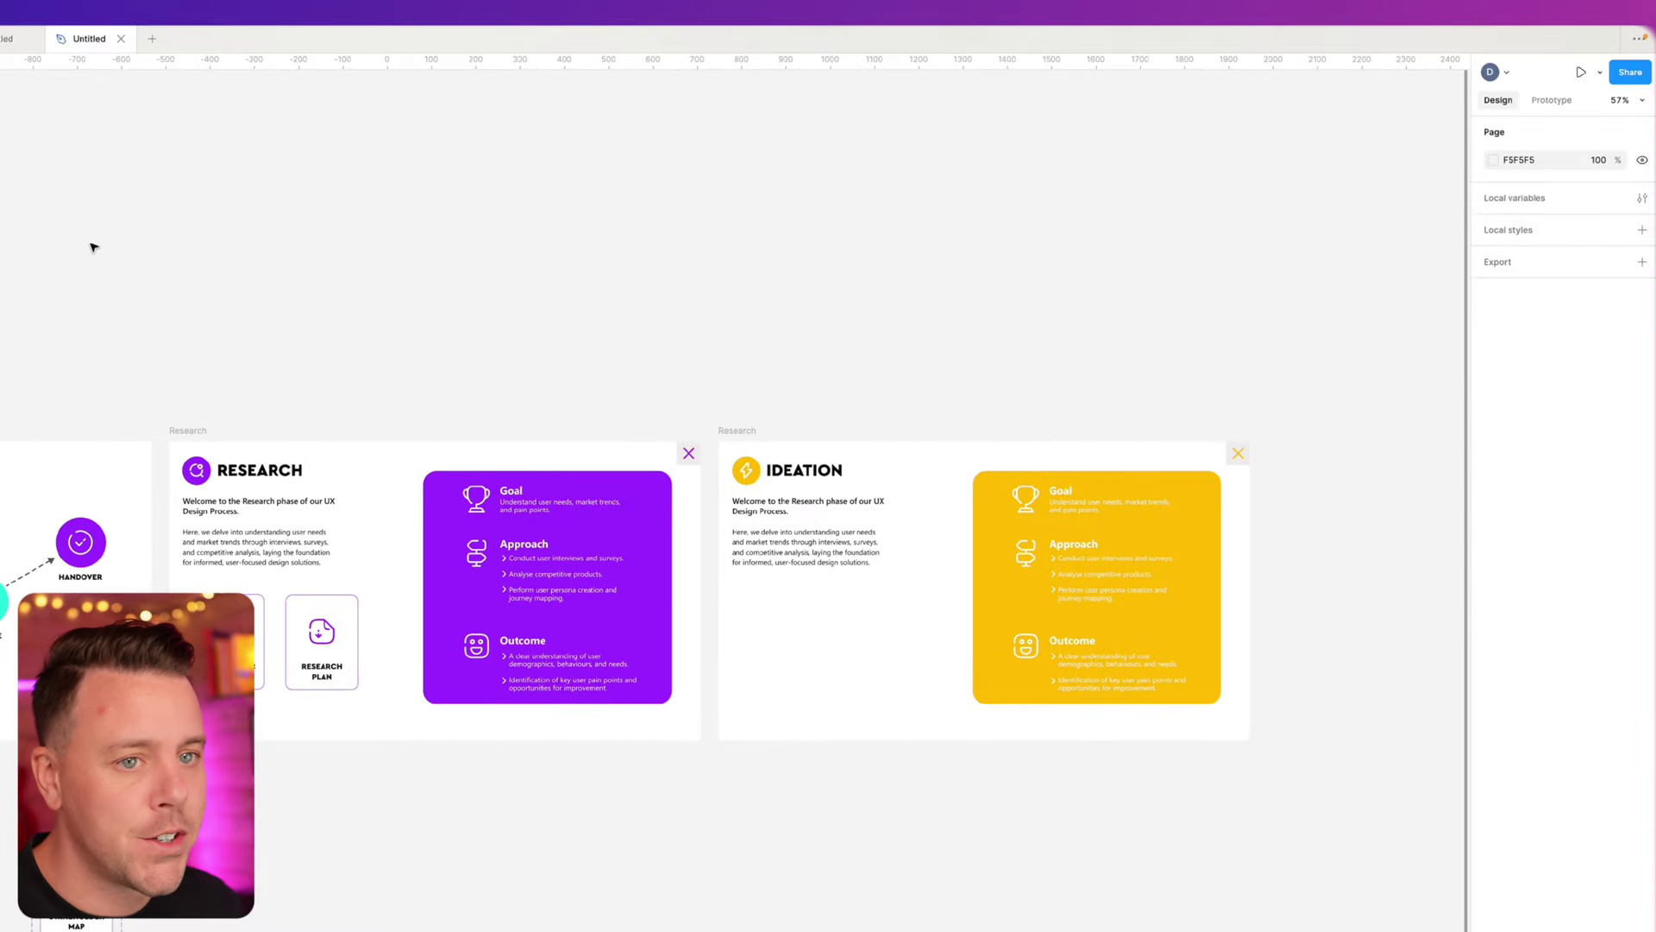
pyautogui.scroll(3, 841, 665)
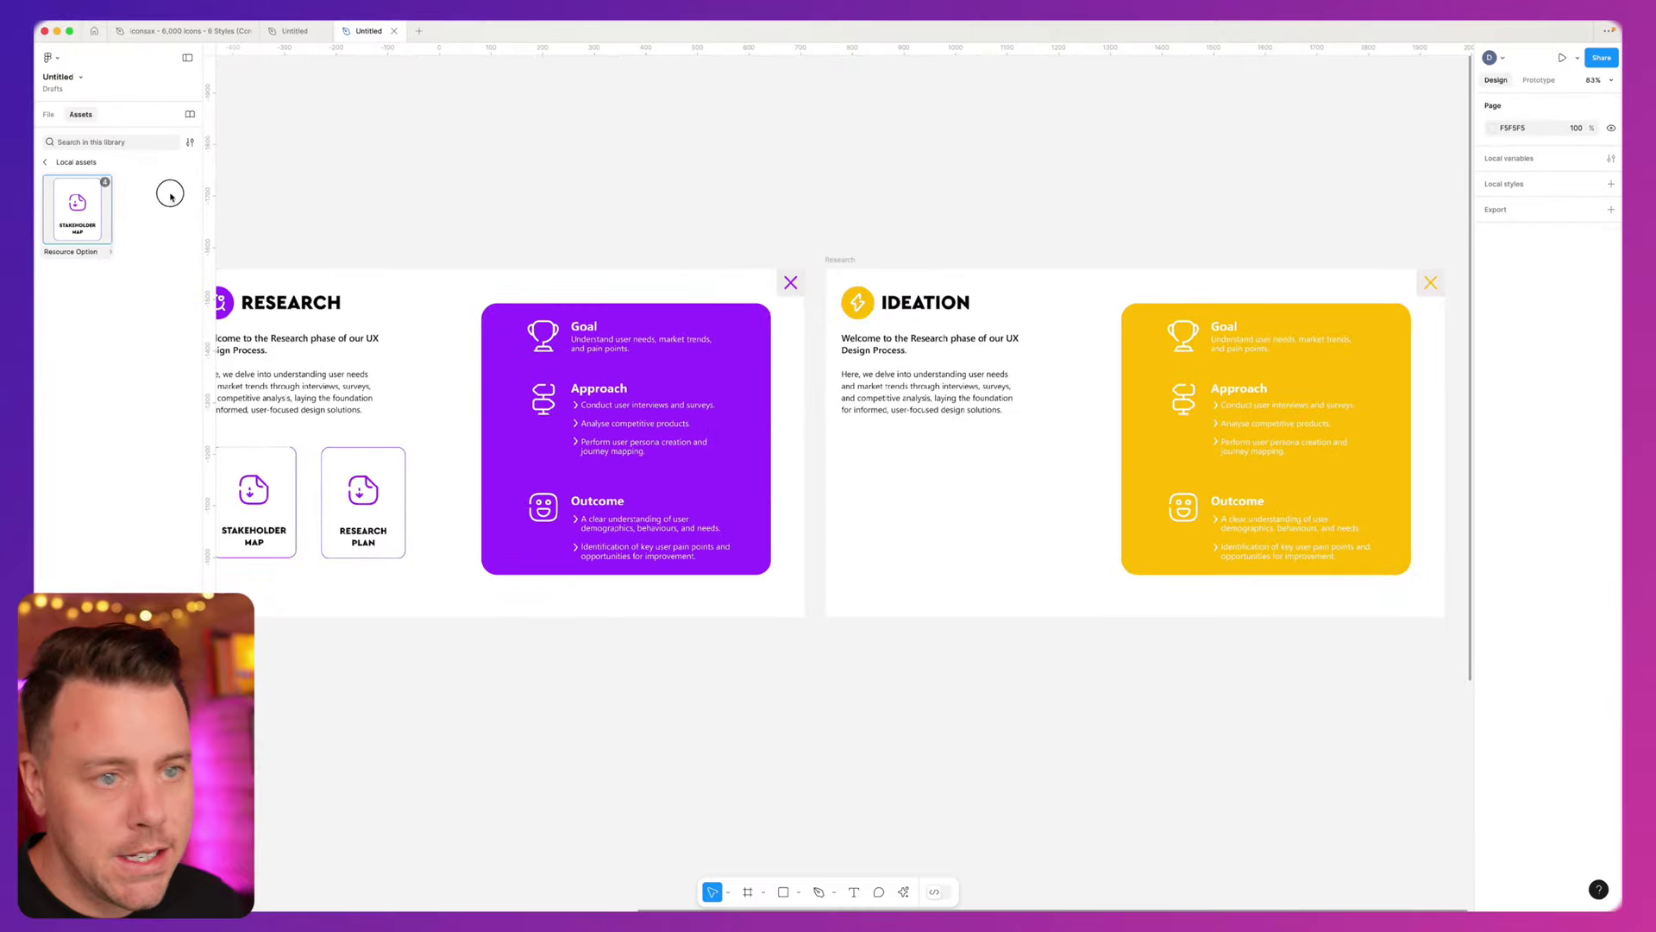
pyautogui.moveTo(77, 207); pyautogui.dragTo(758, 644)
pyautogui.moveTo(904, 515); pyautogui.dragTo(897, 496)
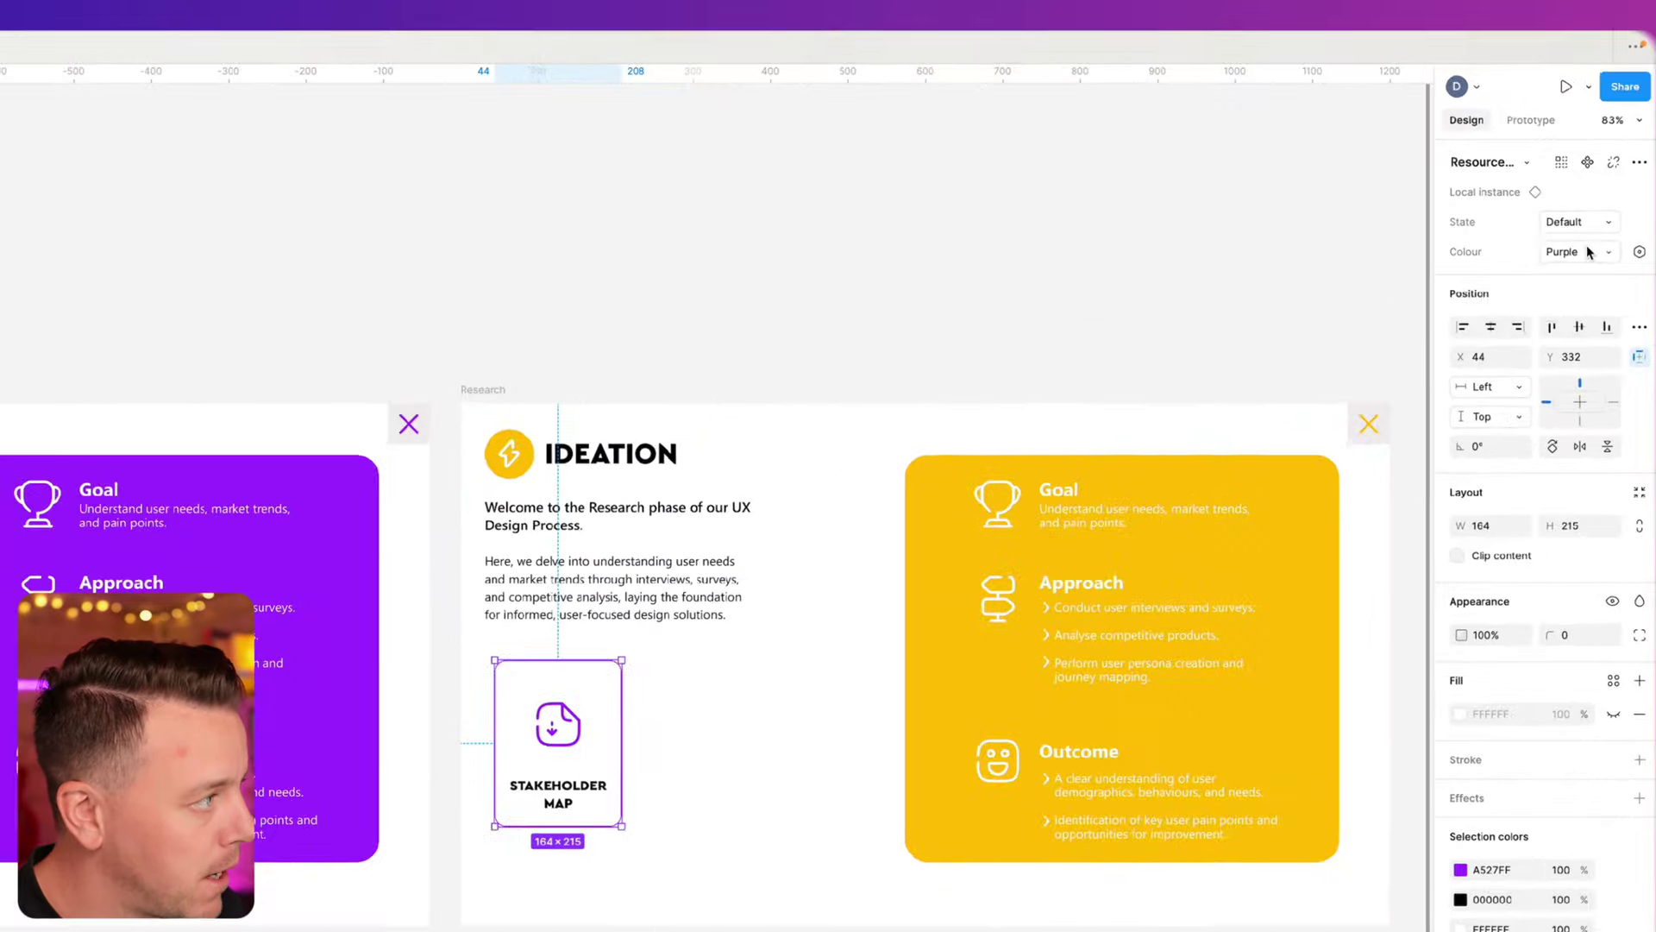
# - Switch the Colour of the Stakeholder Map card in the Ideation frame to Orange
pyautogui.click(1602, 256)
pyautogui.click(1586, 274)
pyautogui.click(604, 929)
pyautogui.scroll(-5, 603, 928)
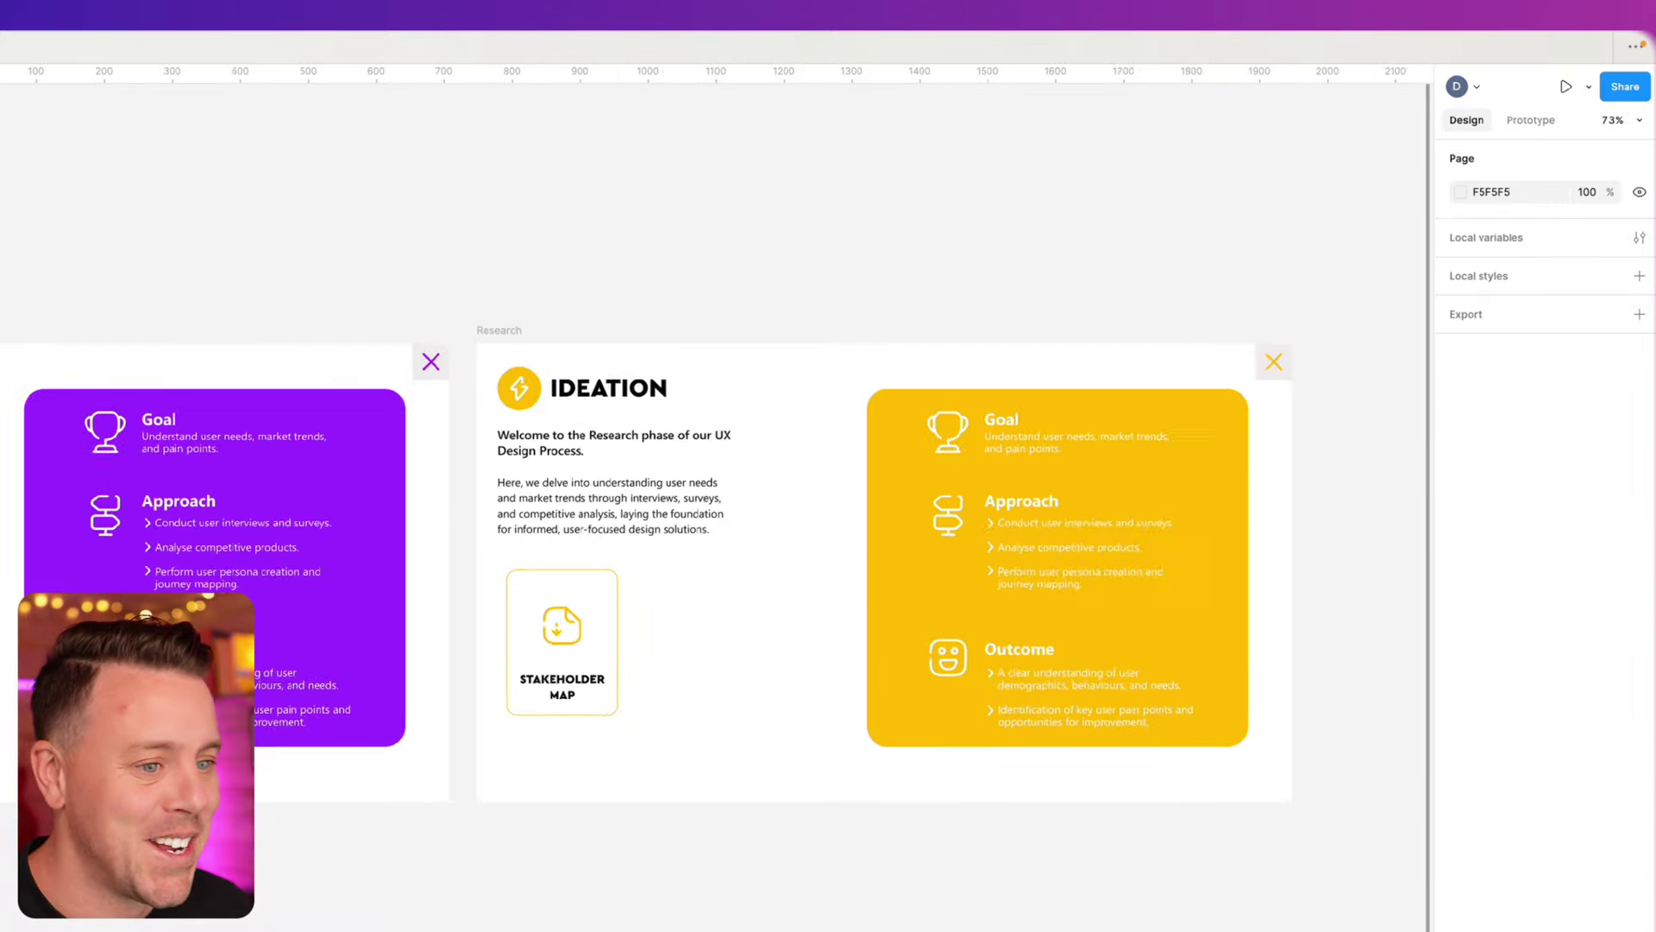
pyautogui.hscroll(-7, 603, 928)
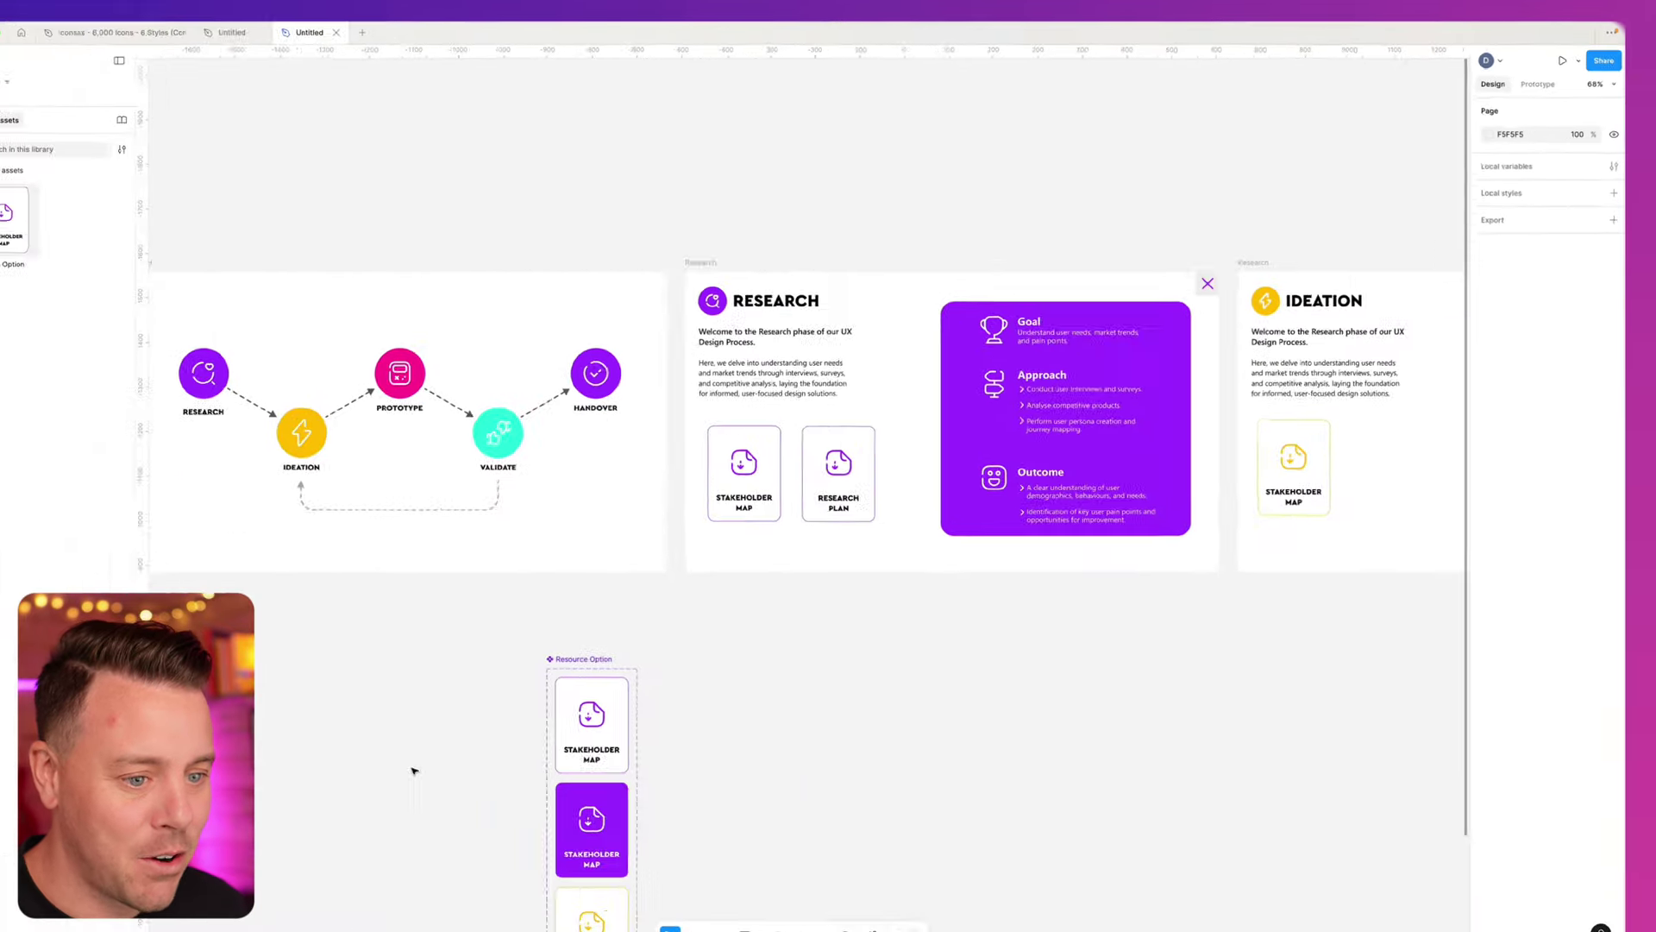
pyautogui.scroll(-3, 414, 771)
pyautogui.hscroll(-2, 415, 770)
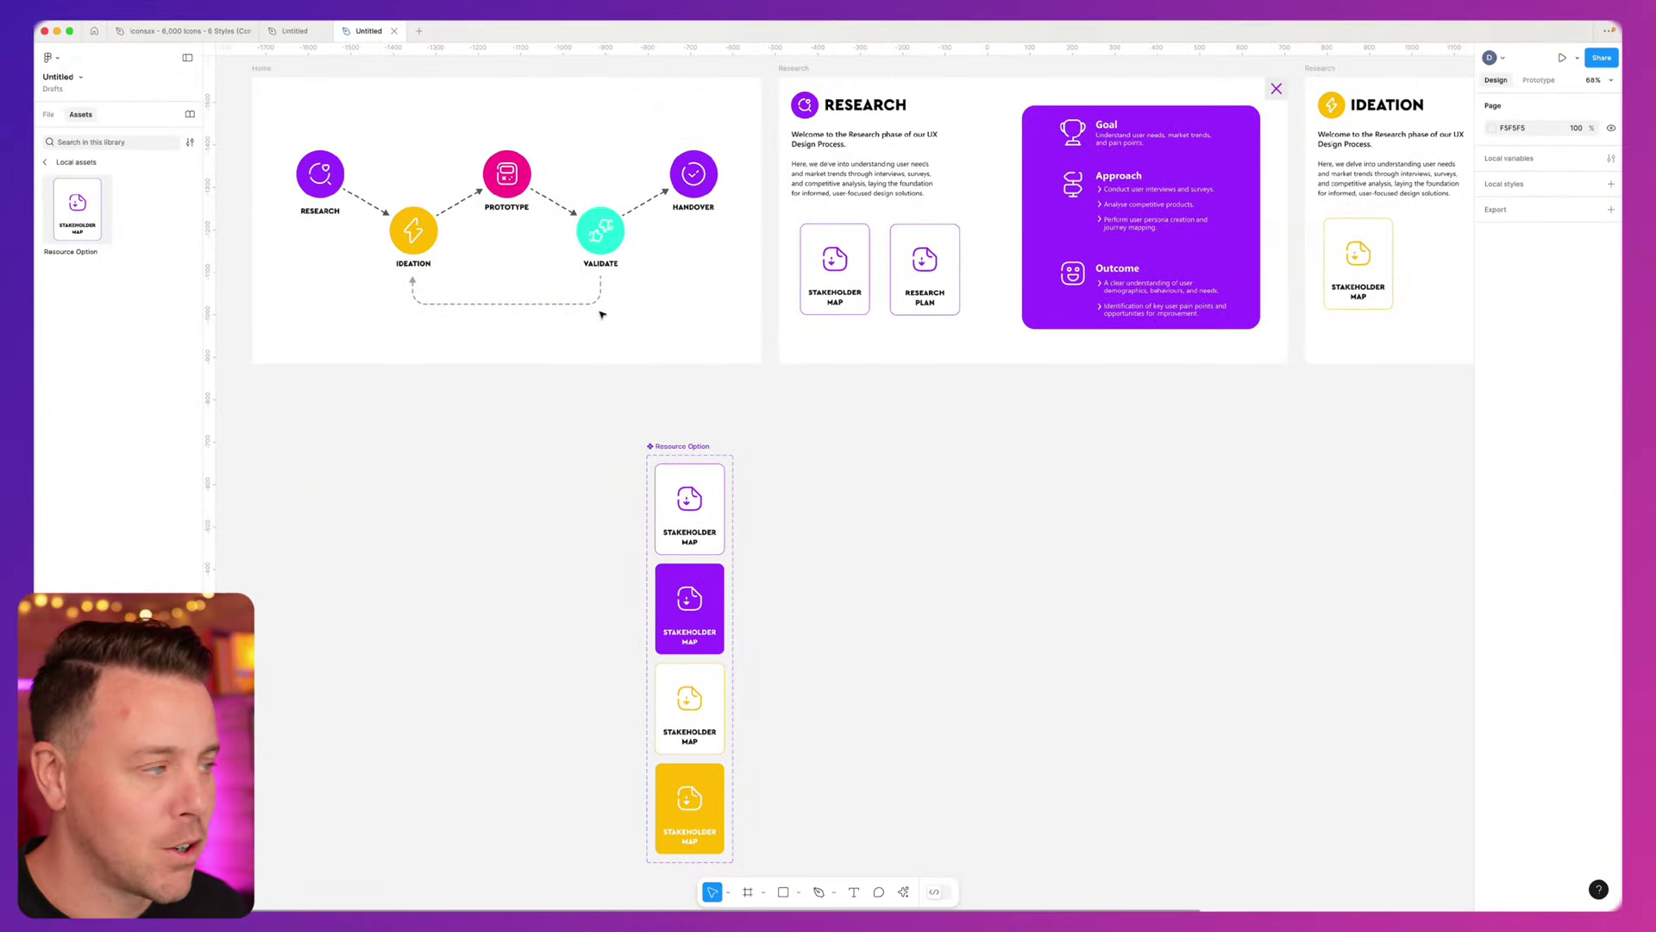
pyautogui.hscroll(8, 1032, 469)
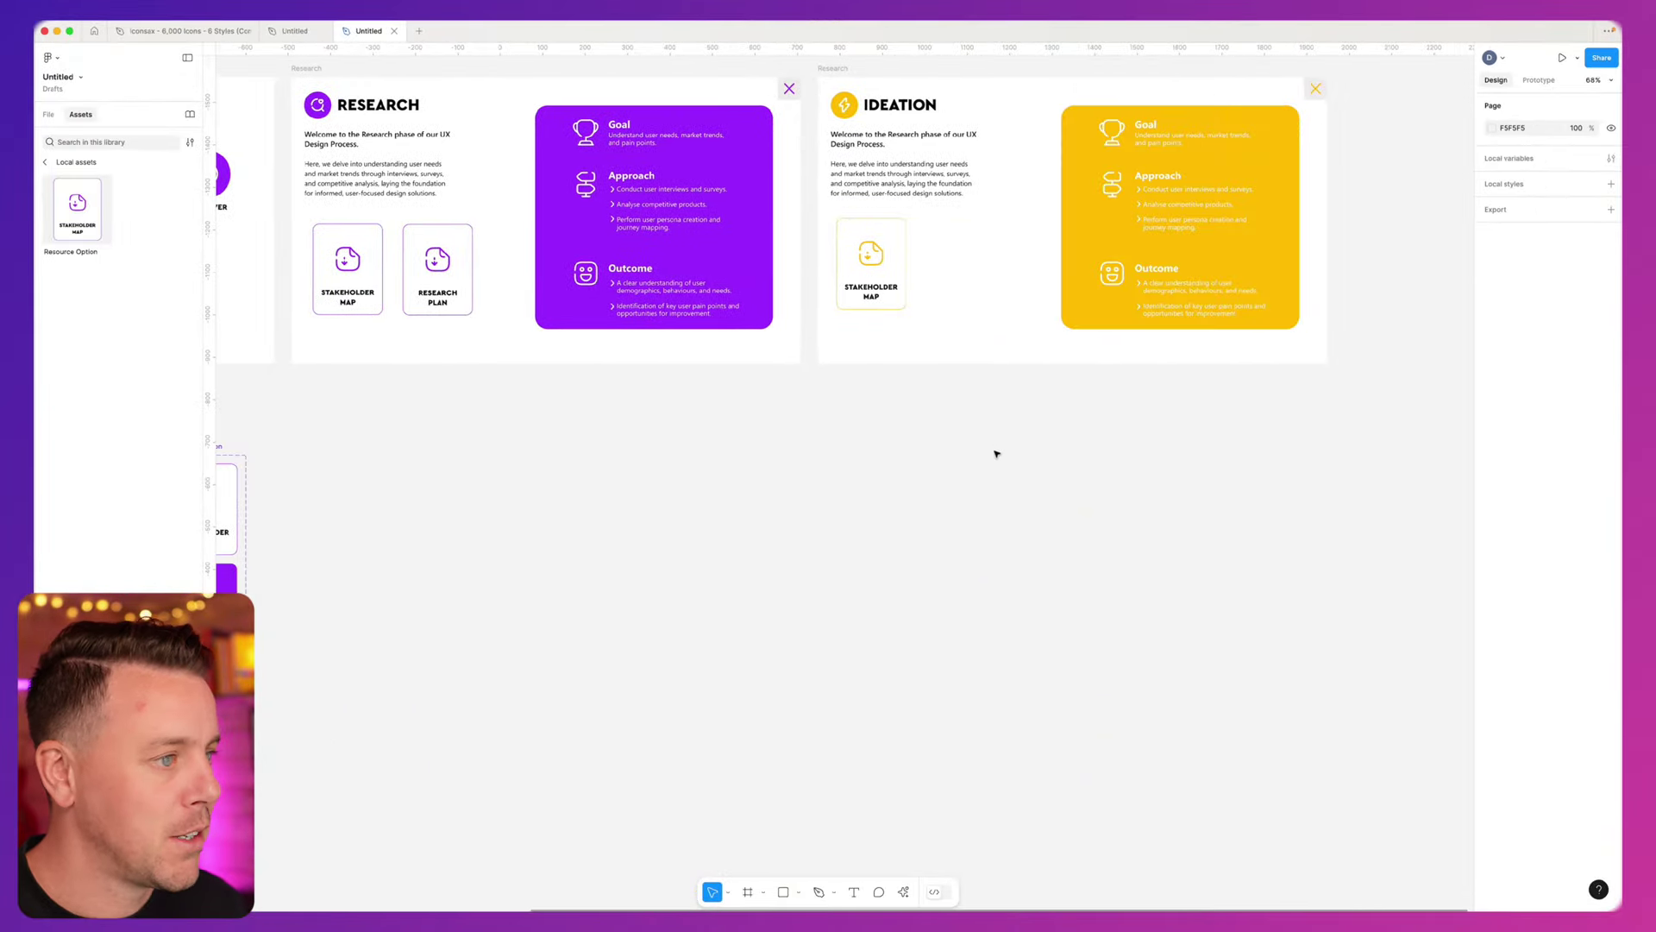
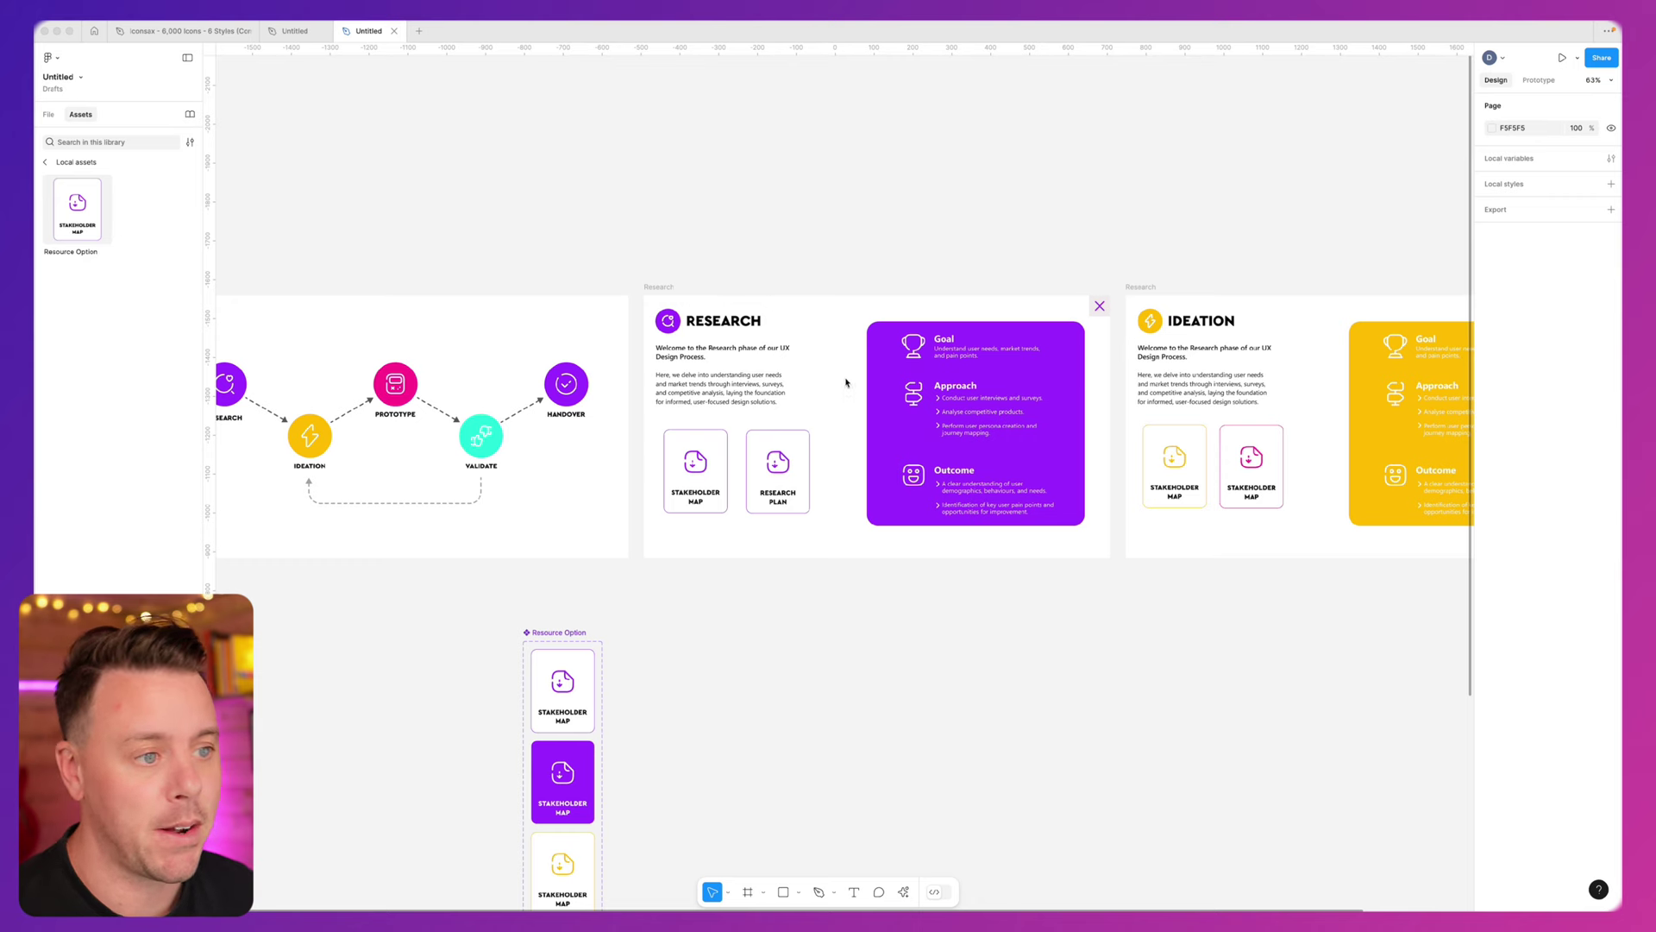
pyautogui.hscroll(-5, 859, 414)
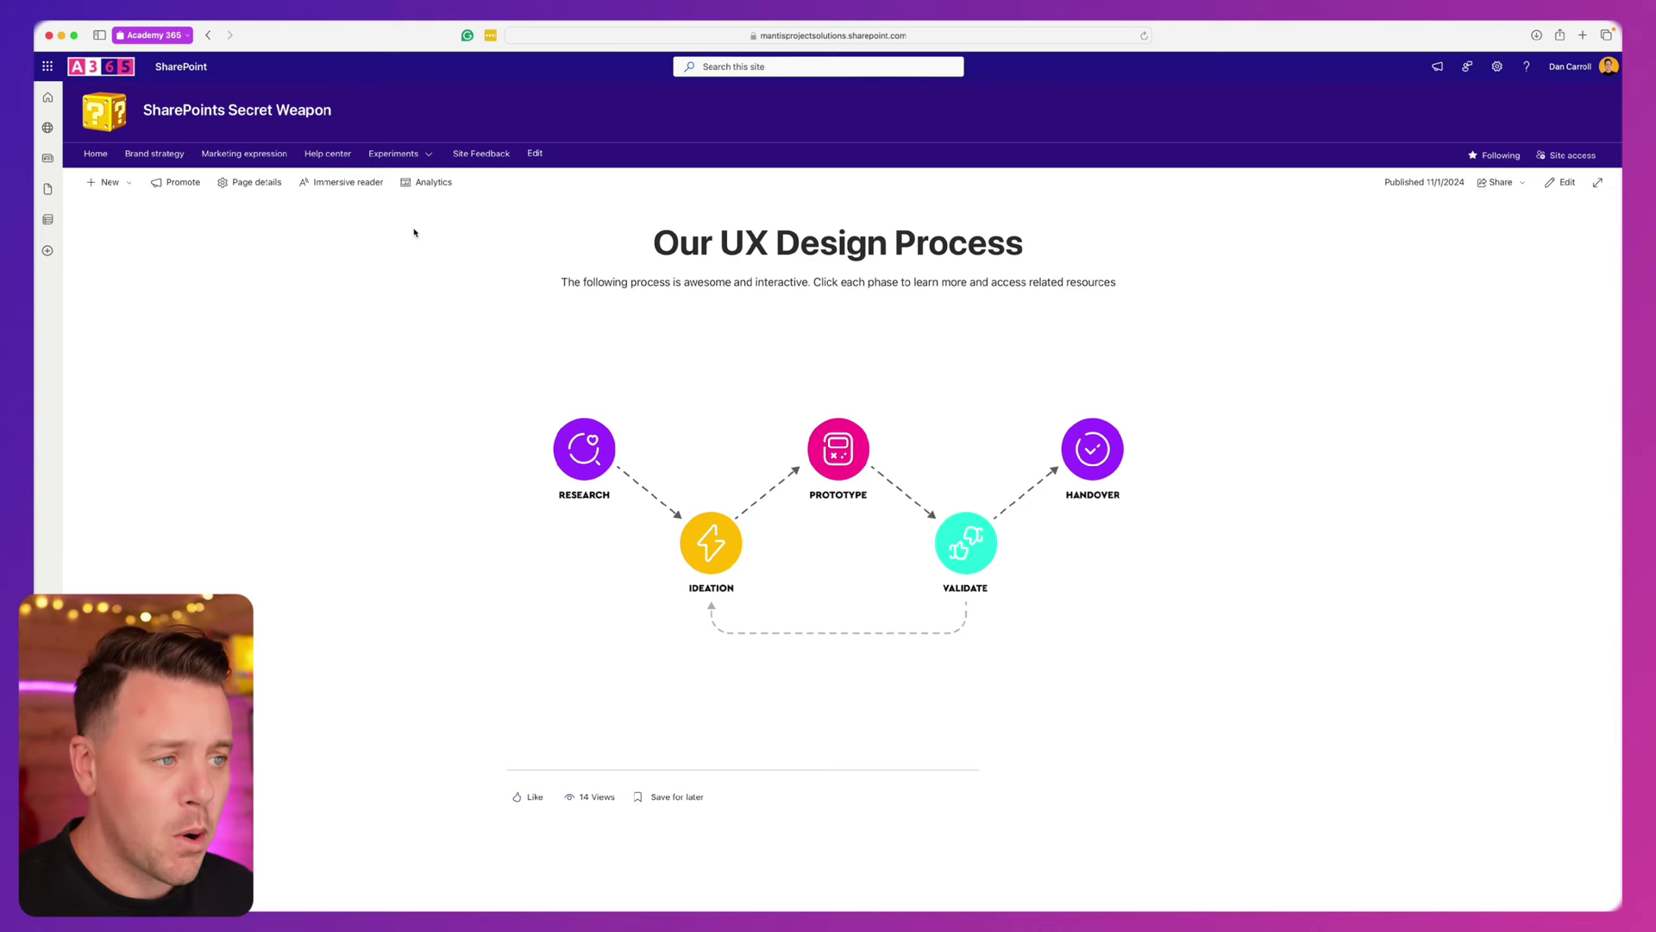
# - Switch to the SharePoint page with the embedded UX process, open its Research phase and return to the process overview
pyautogui.click(572, 452)
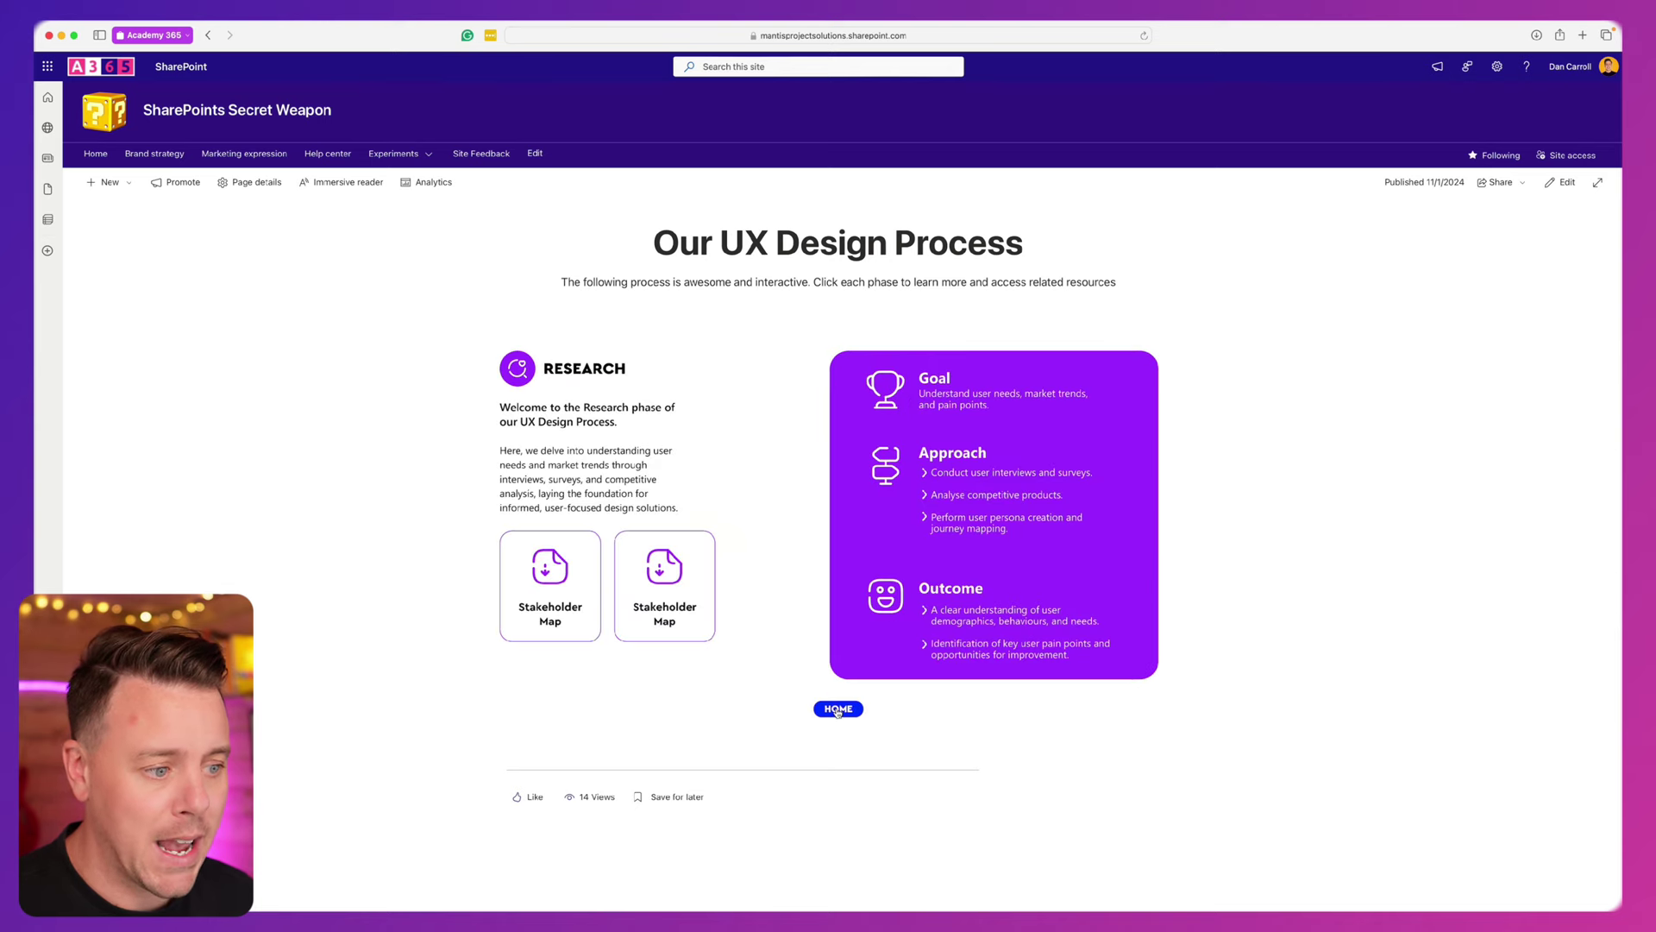
pyautogui.click(838, 709)
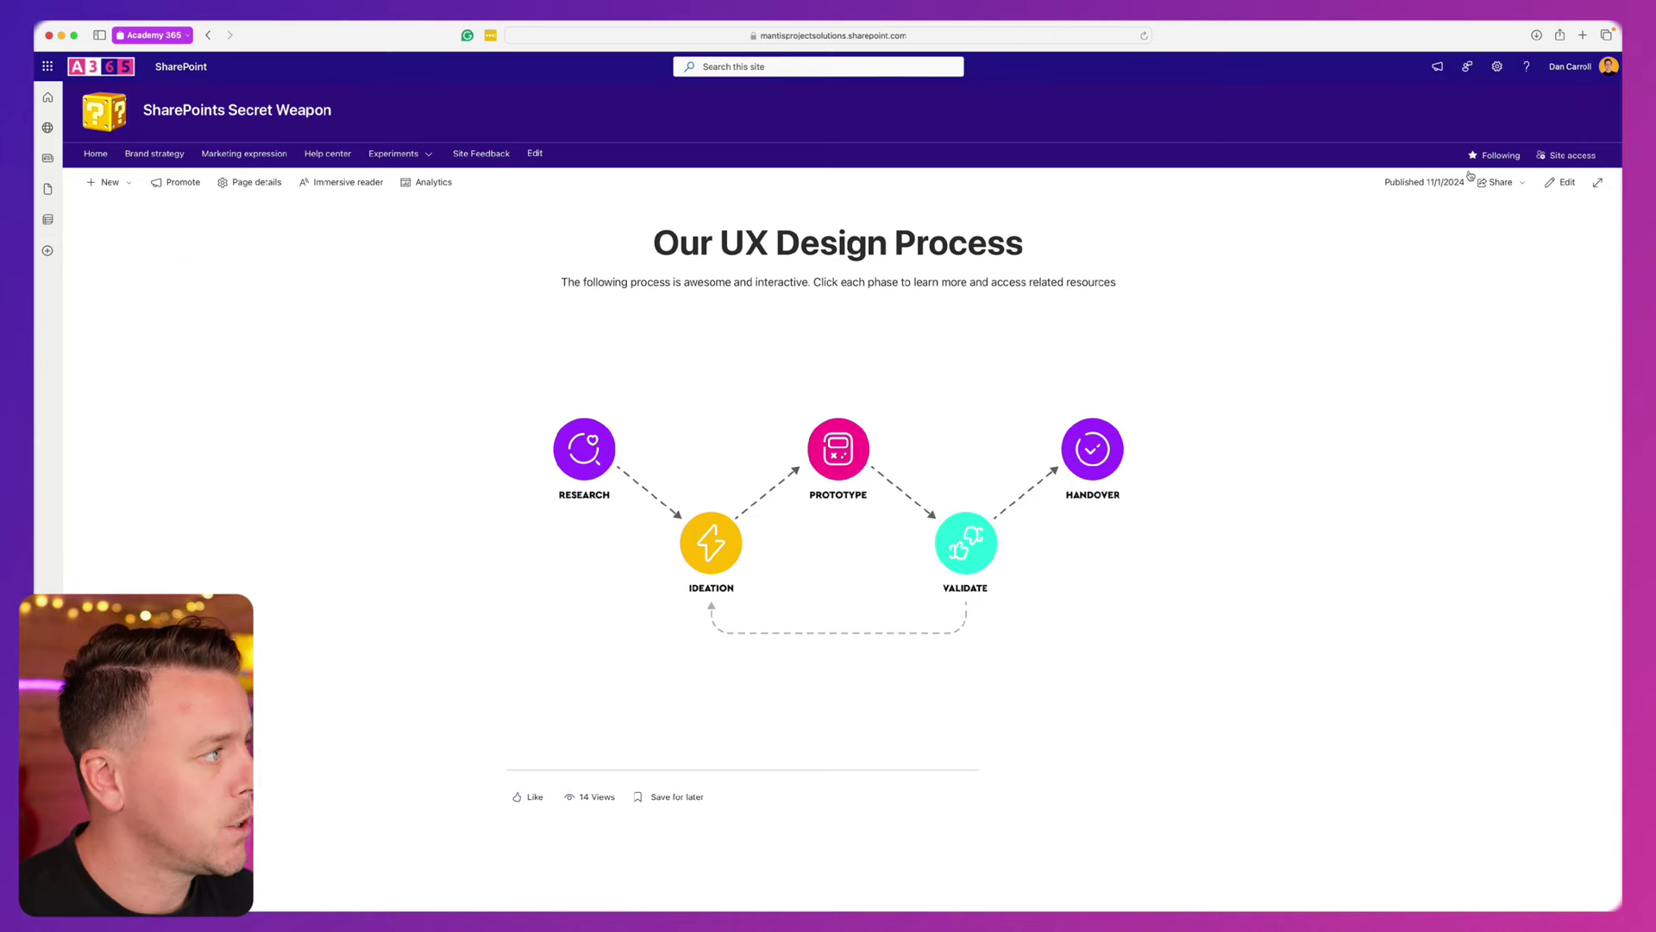
# - Open HTML Field Security in the site's full settings and check which domains contributors may embed iframes from
pyautogui.click(1497, 67)
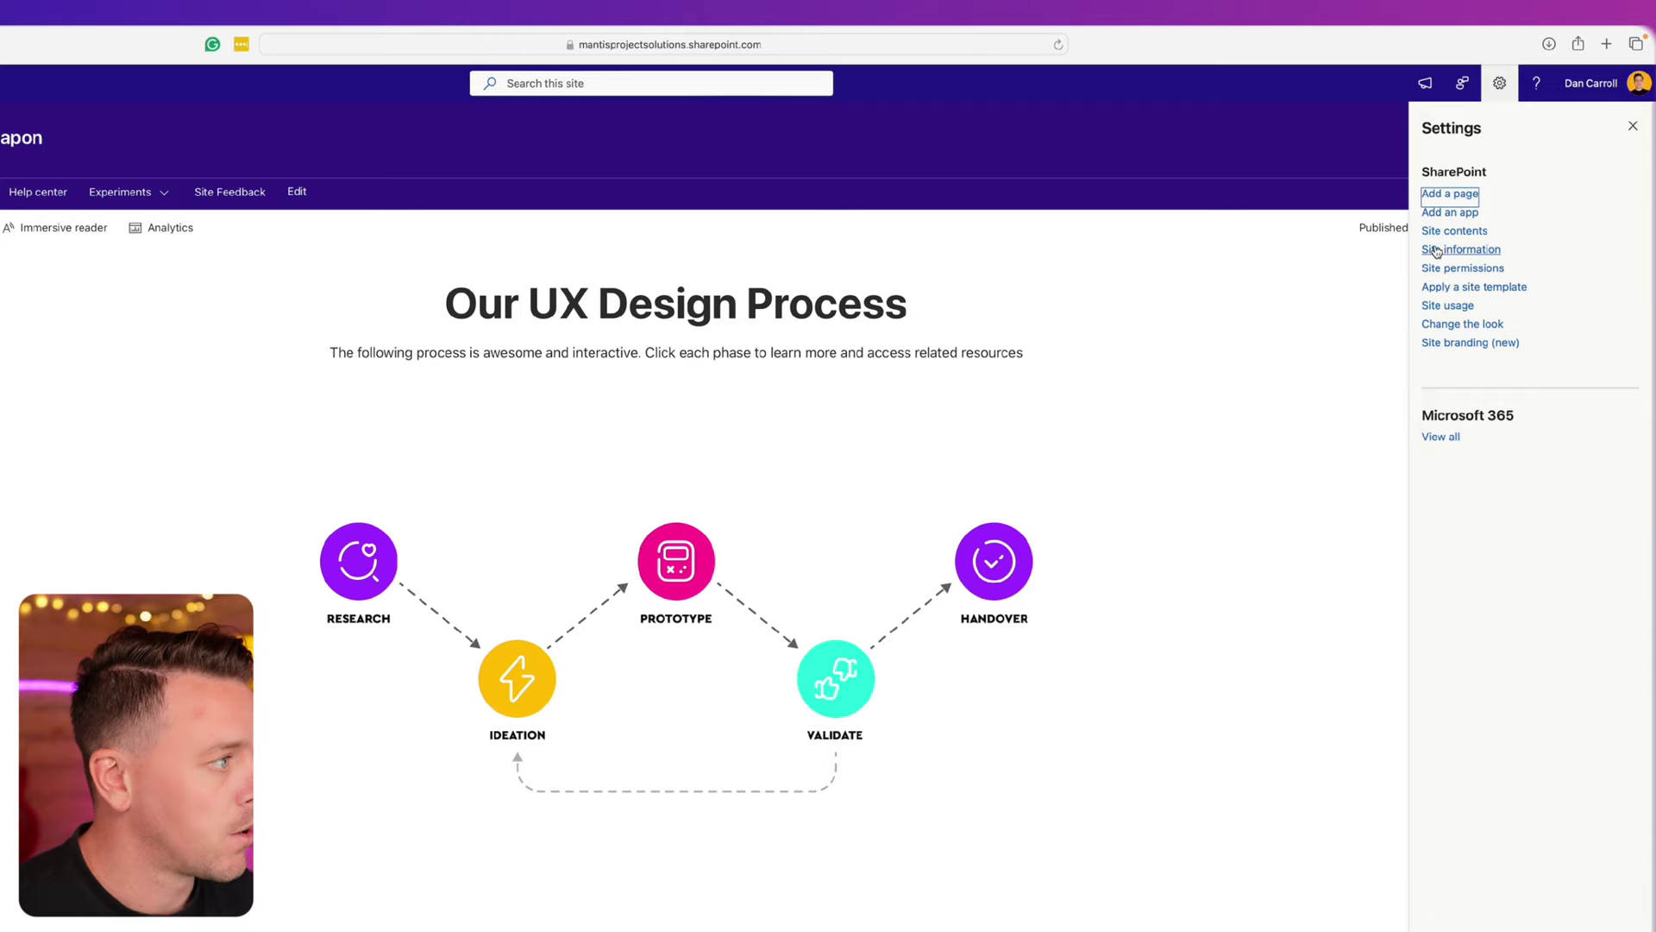
pyautogui.click(1434, 250)
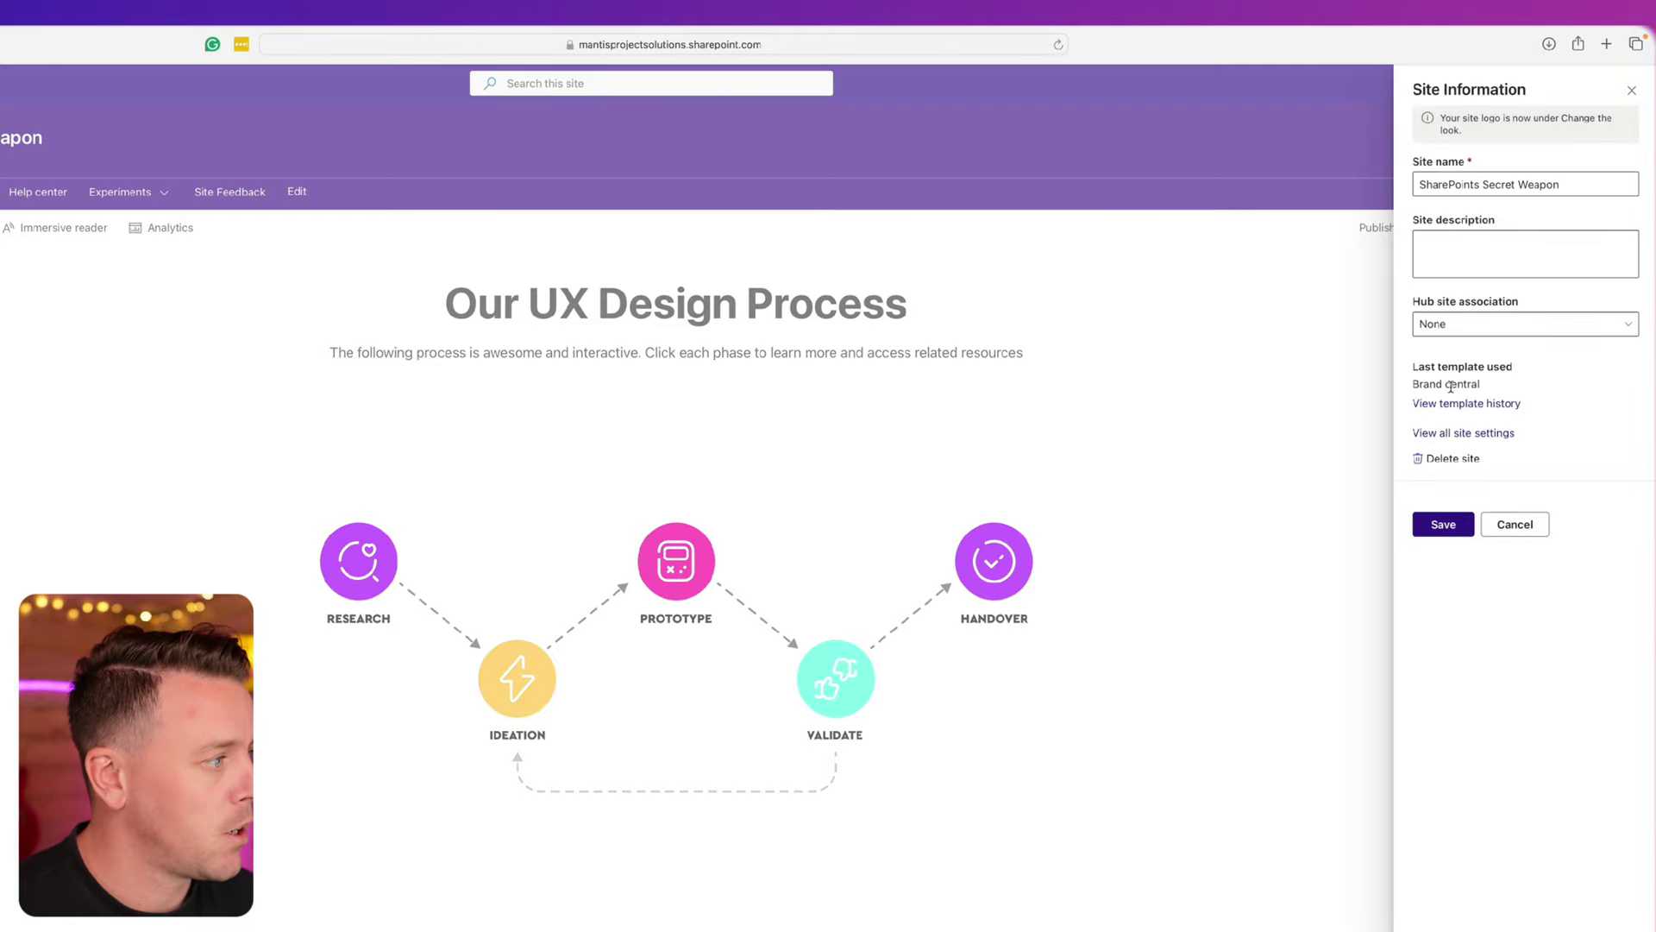
pyautogui.click(1461, 435)
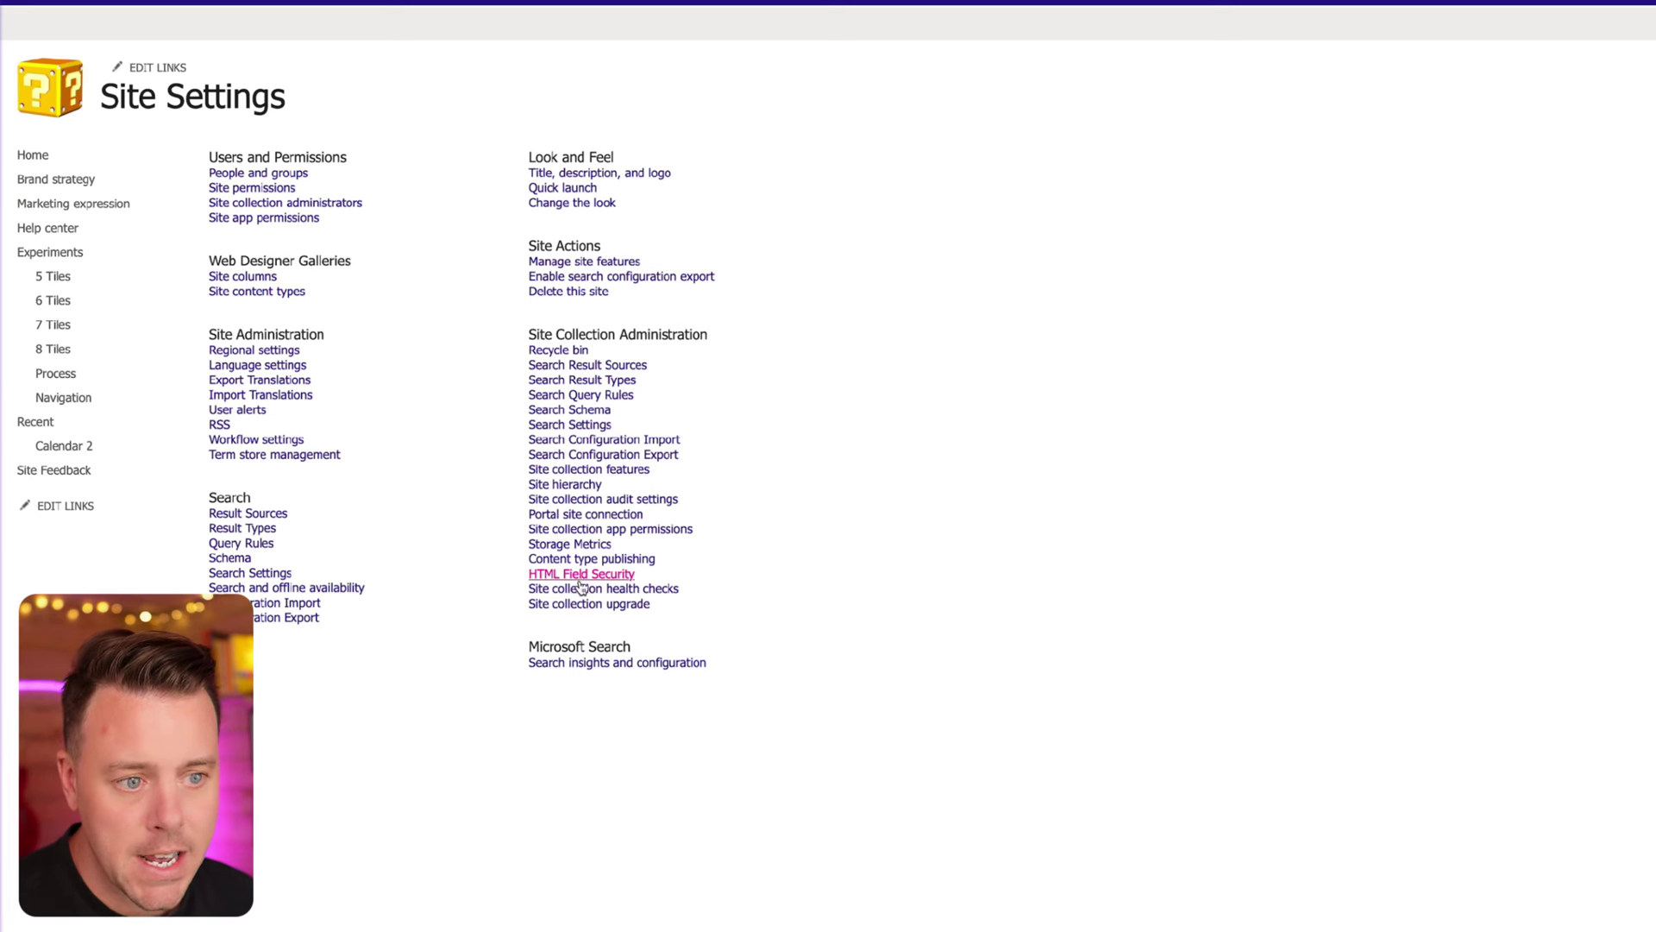
pyautogui.click(582, 575)
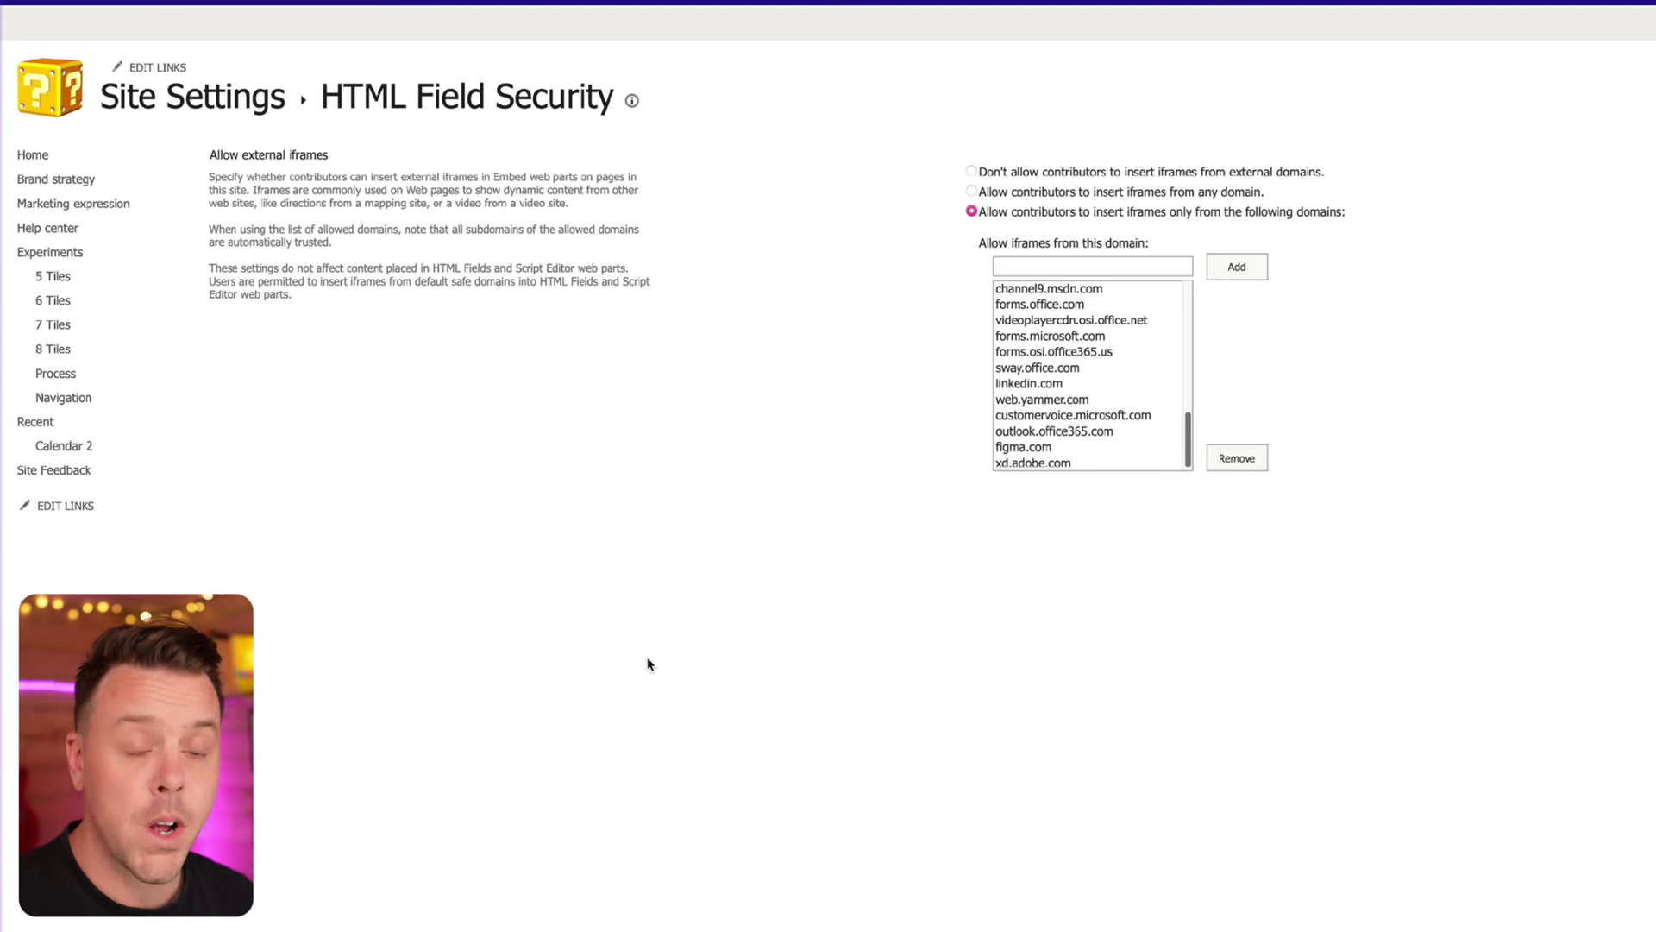
pyautogui.click(1090, 267)
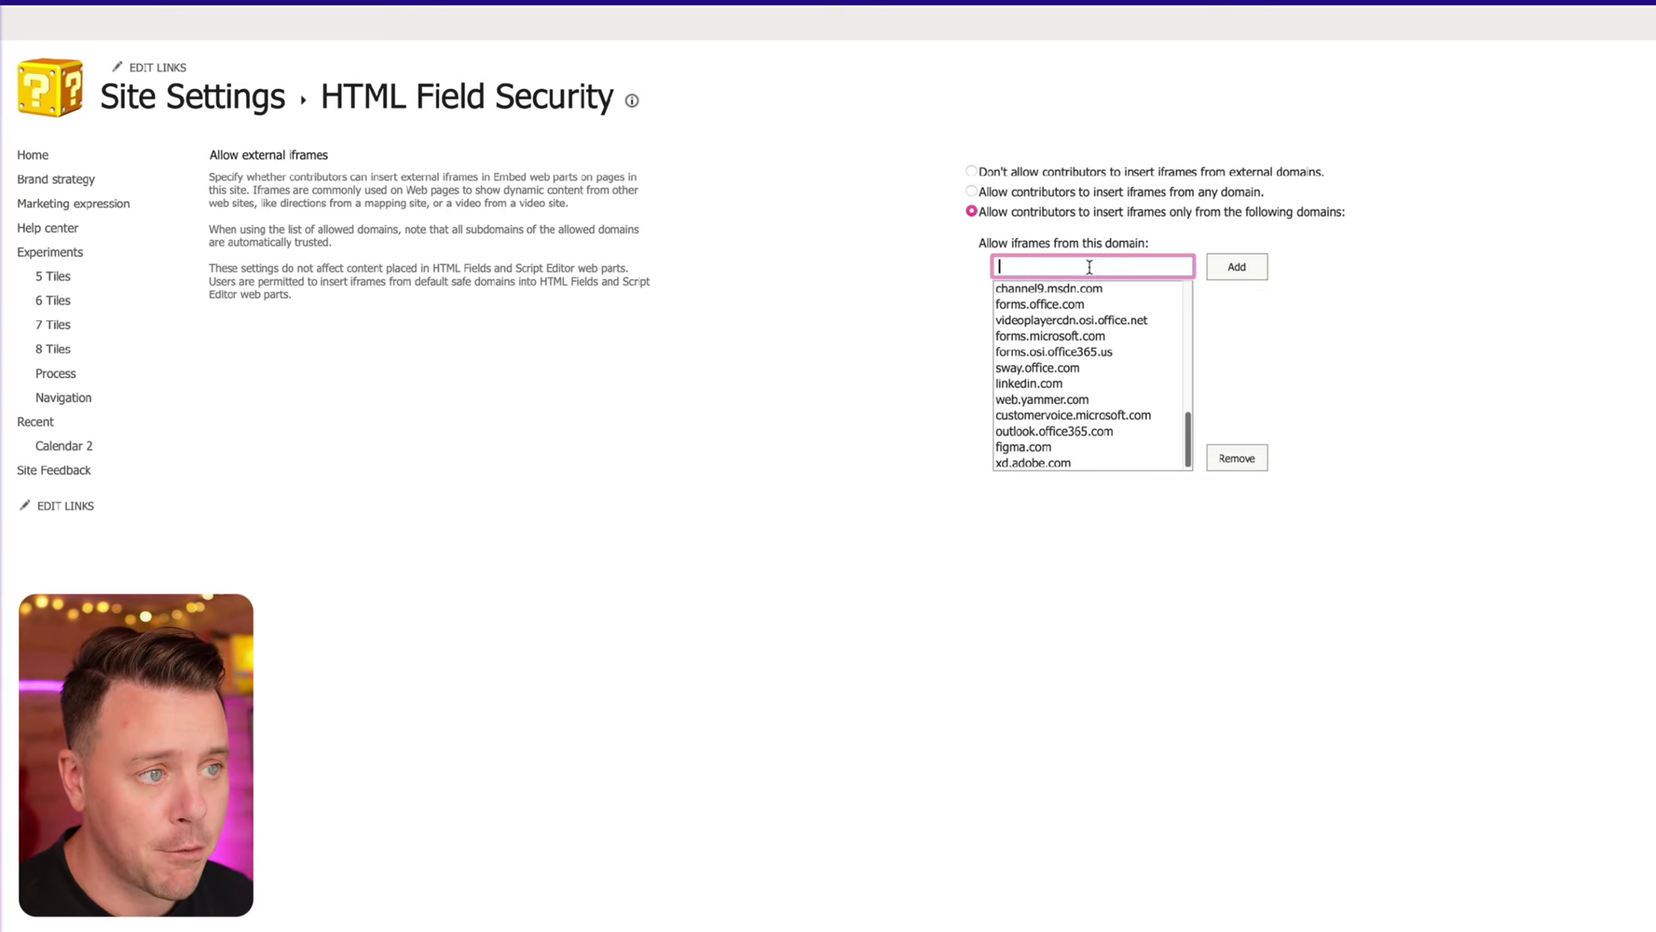
pyautogui.click(1100, 508)
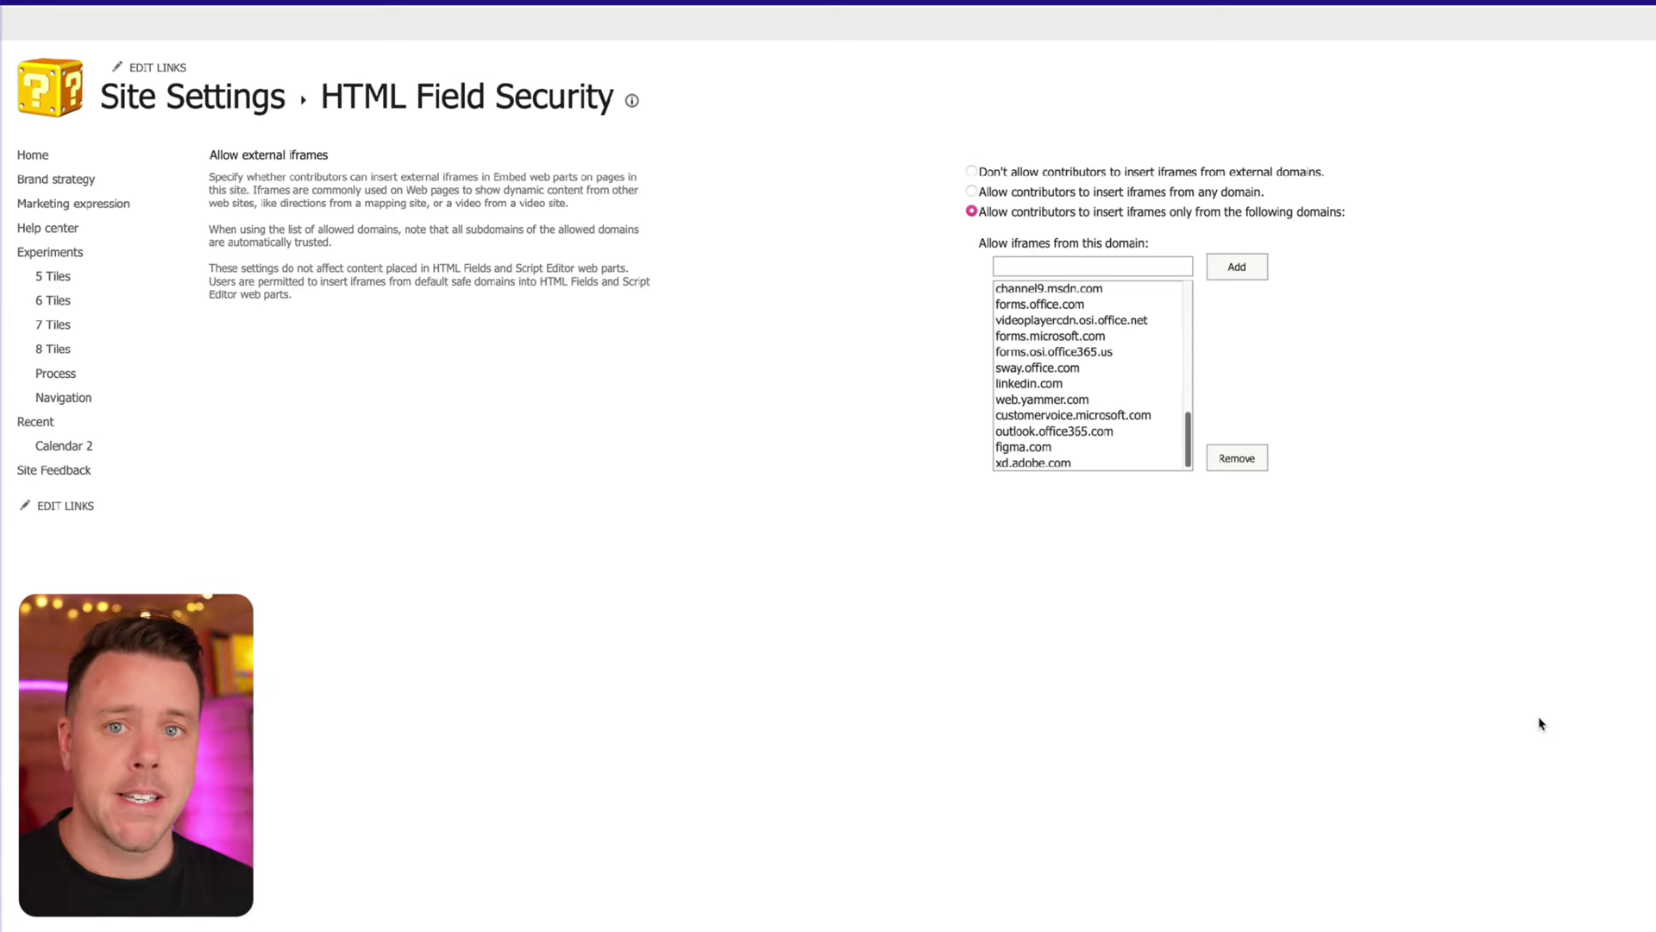
pyautogui.hotkey('alt', 'Left')
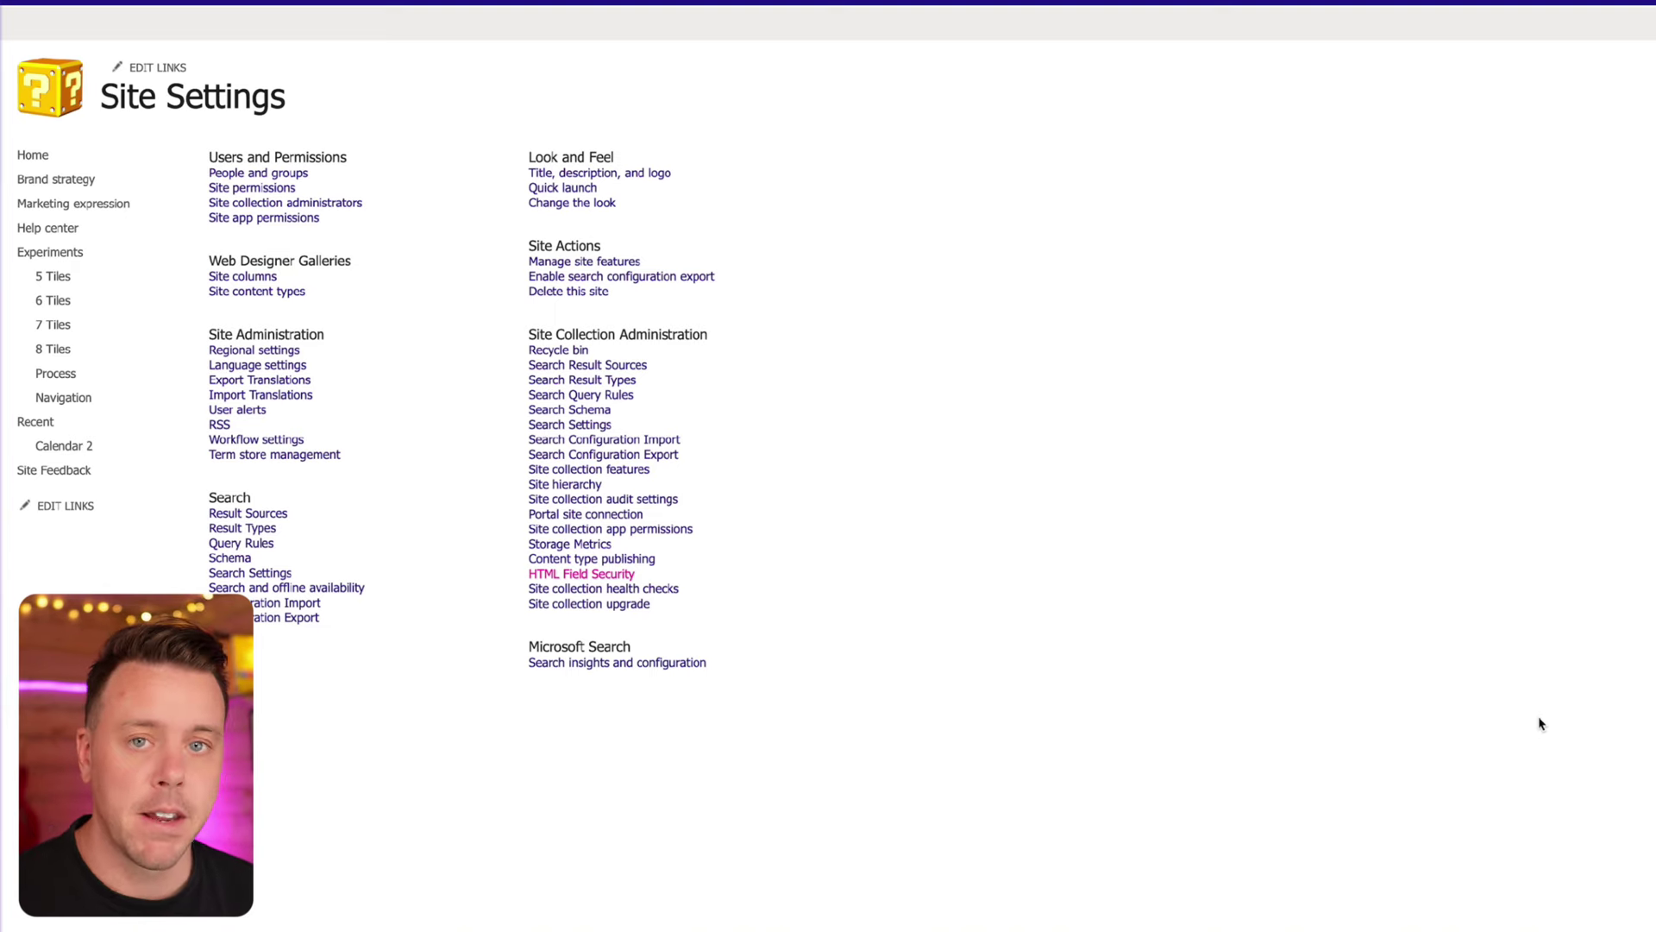
# - Go to the site's home page and create a new page from the Blank template
pyautogui.click(37, 157)
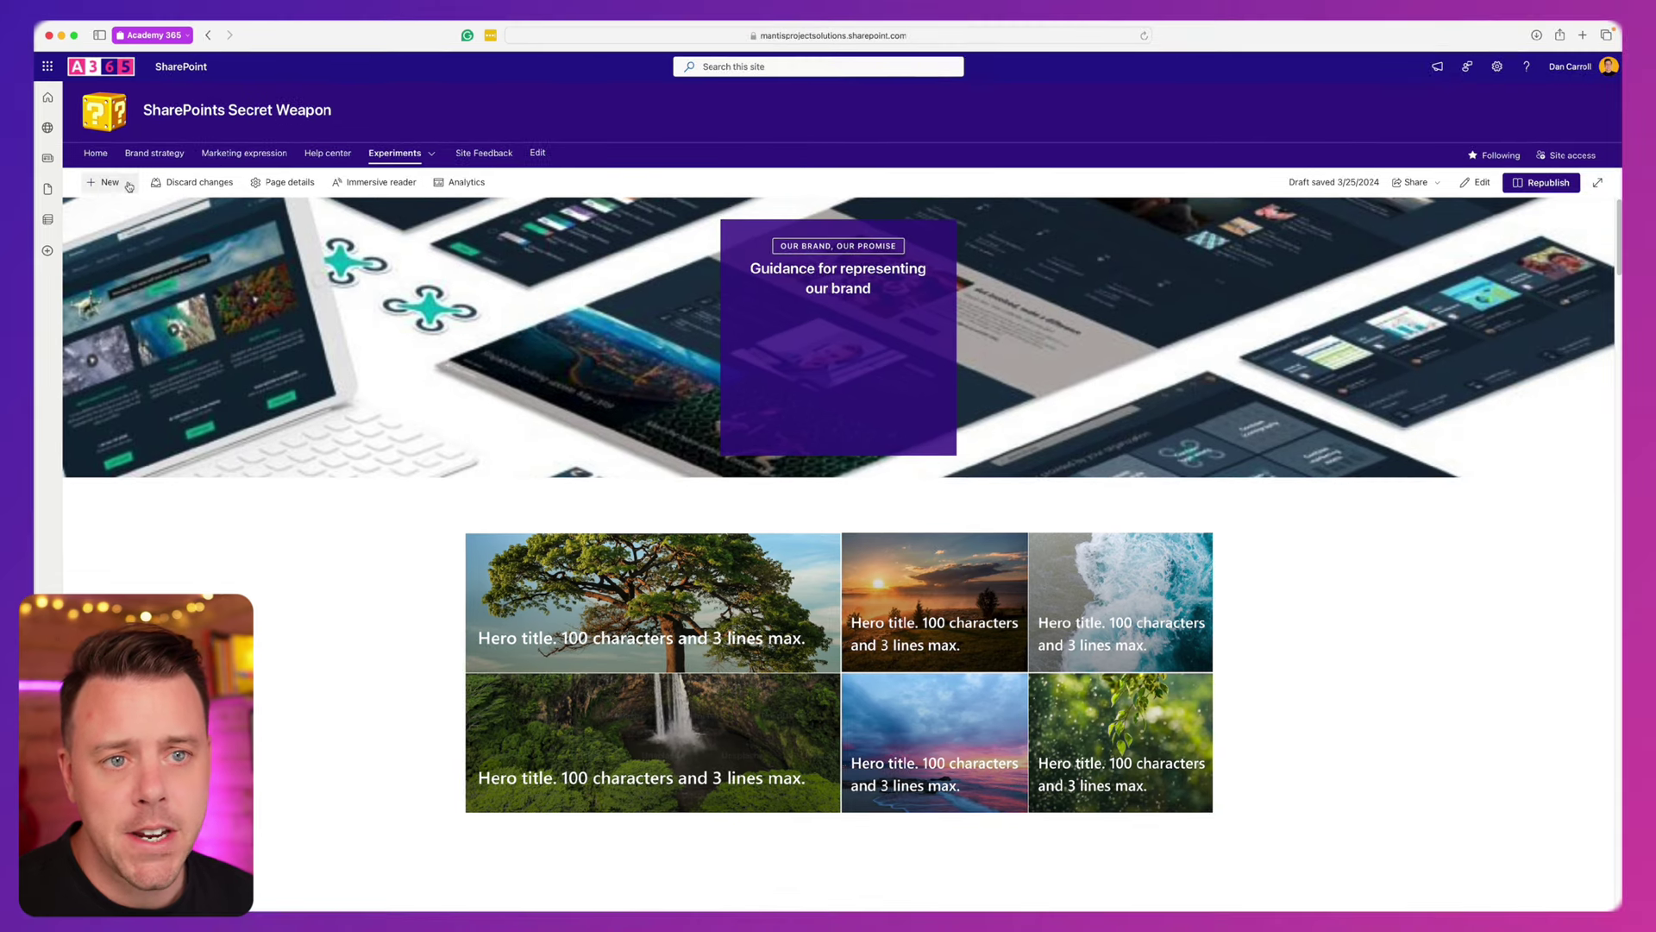
pyautogui.click(127, 183)
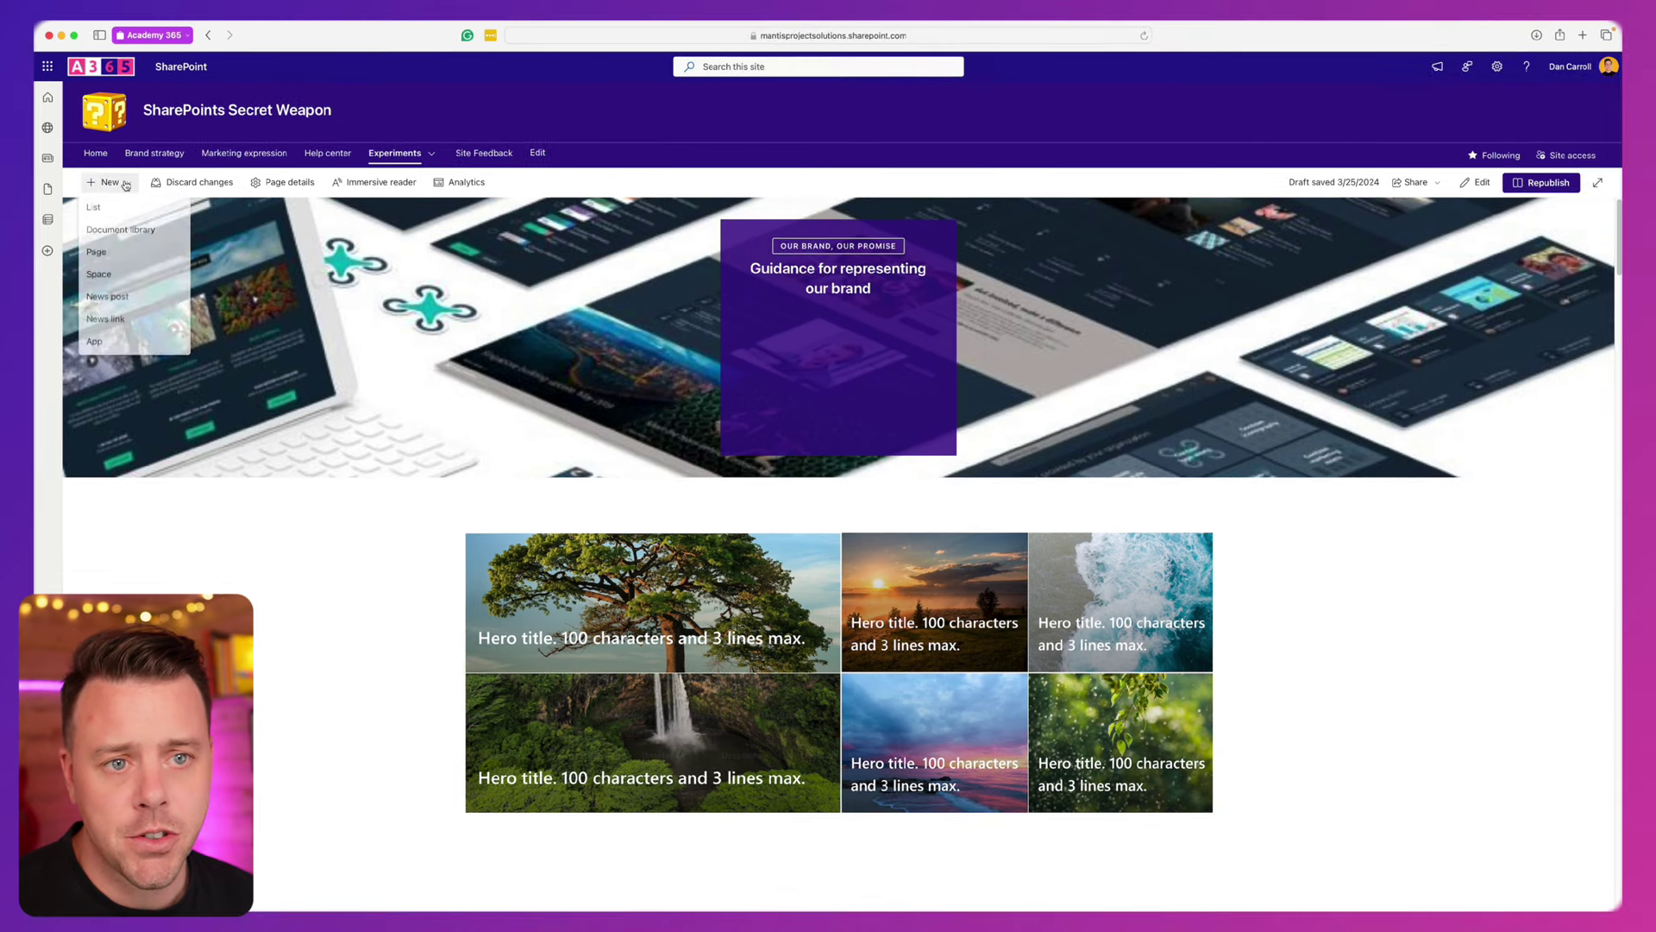
pyautogui.click(97, 254)
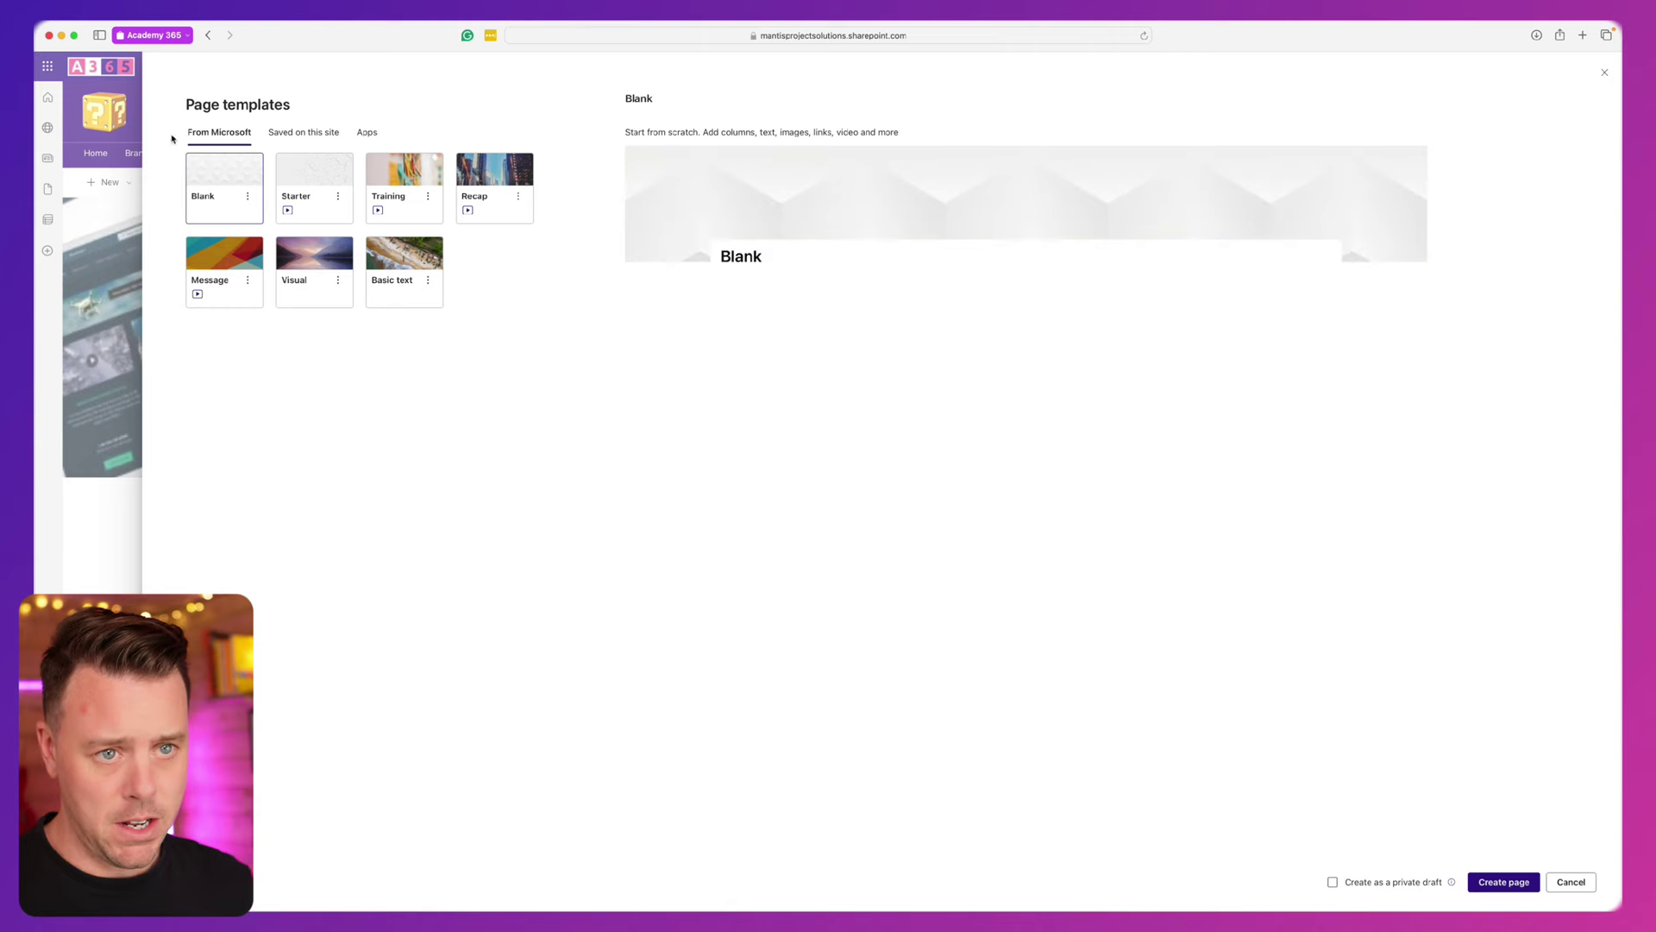
pyautogui.click(1506, 882)
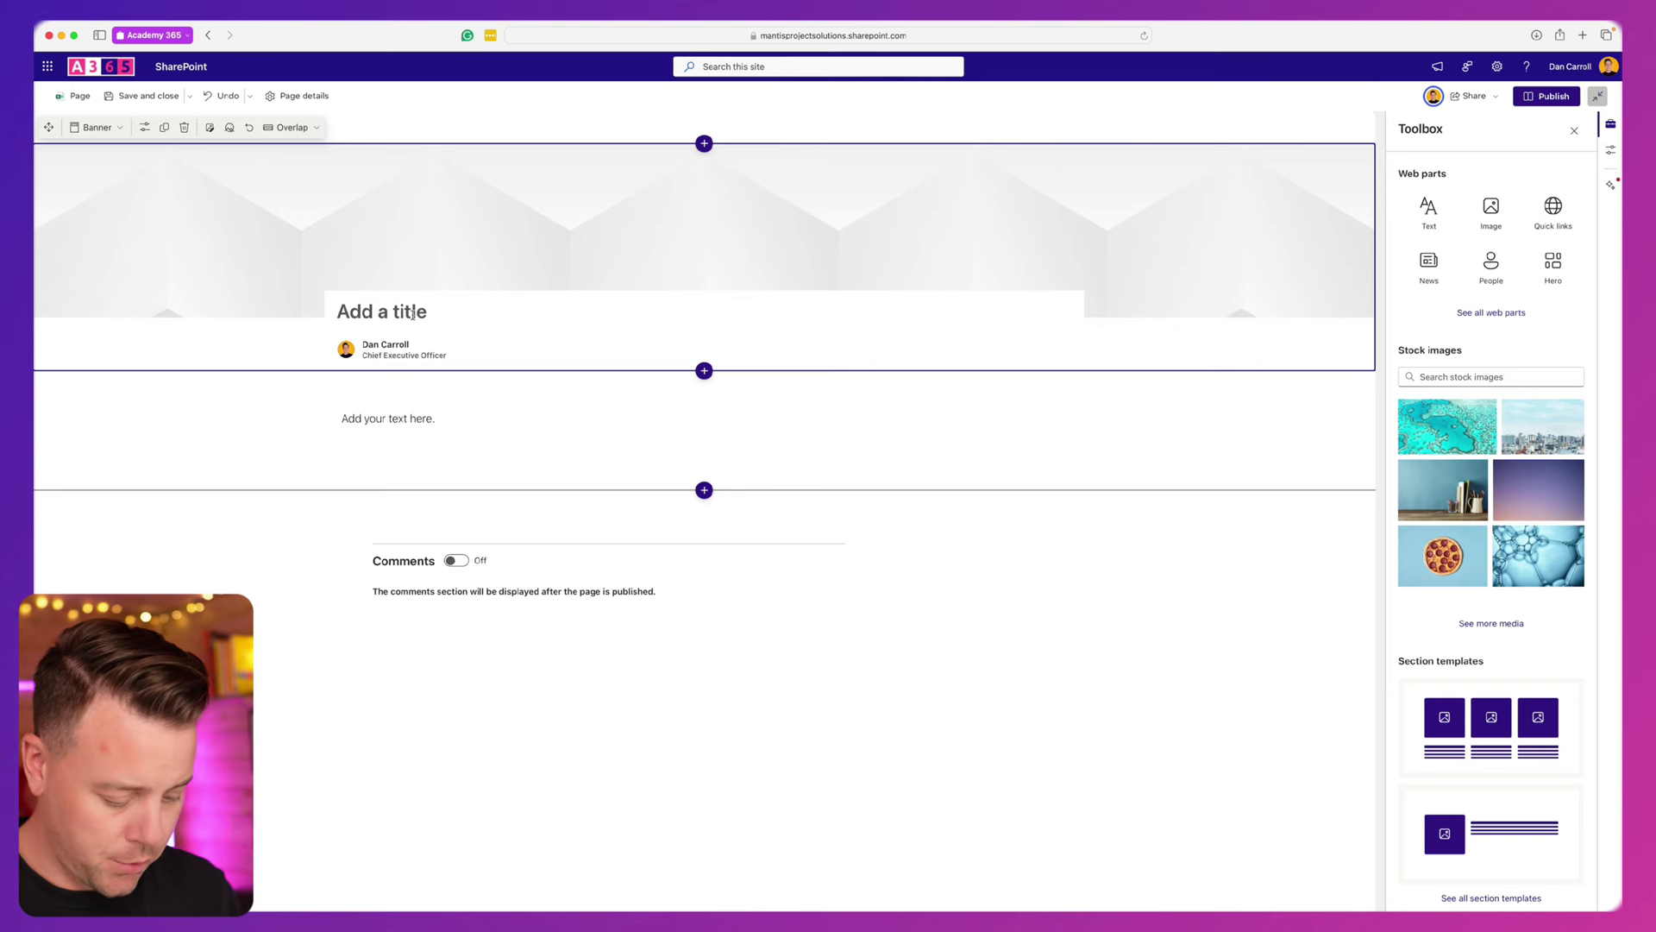
# - Title the page "Our UX Process" and delete the banner together with its full-width section
pyautogui.write('Our UX ')
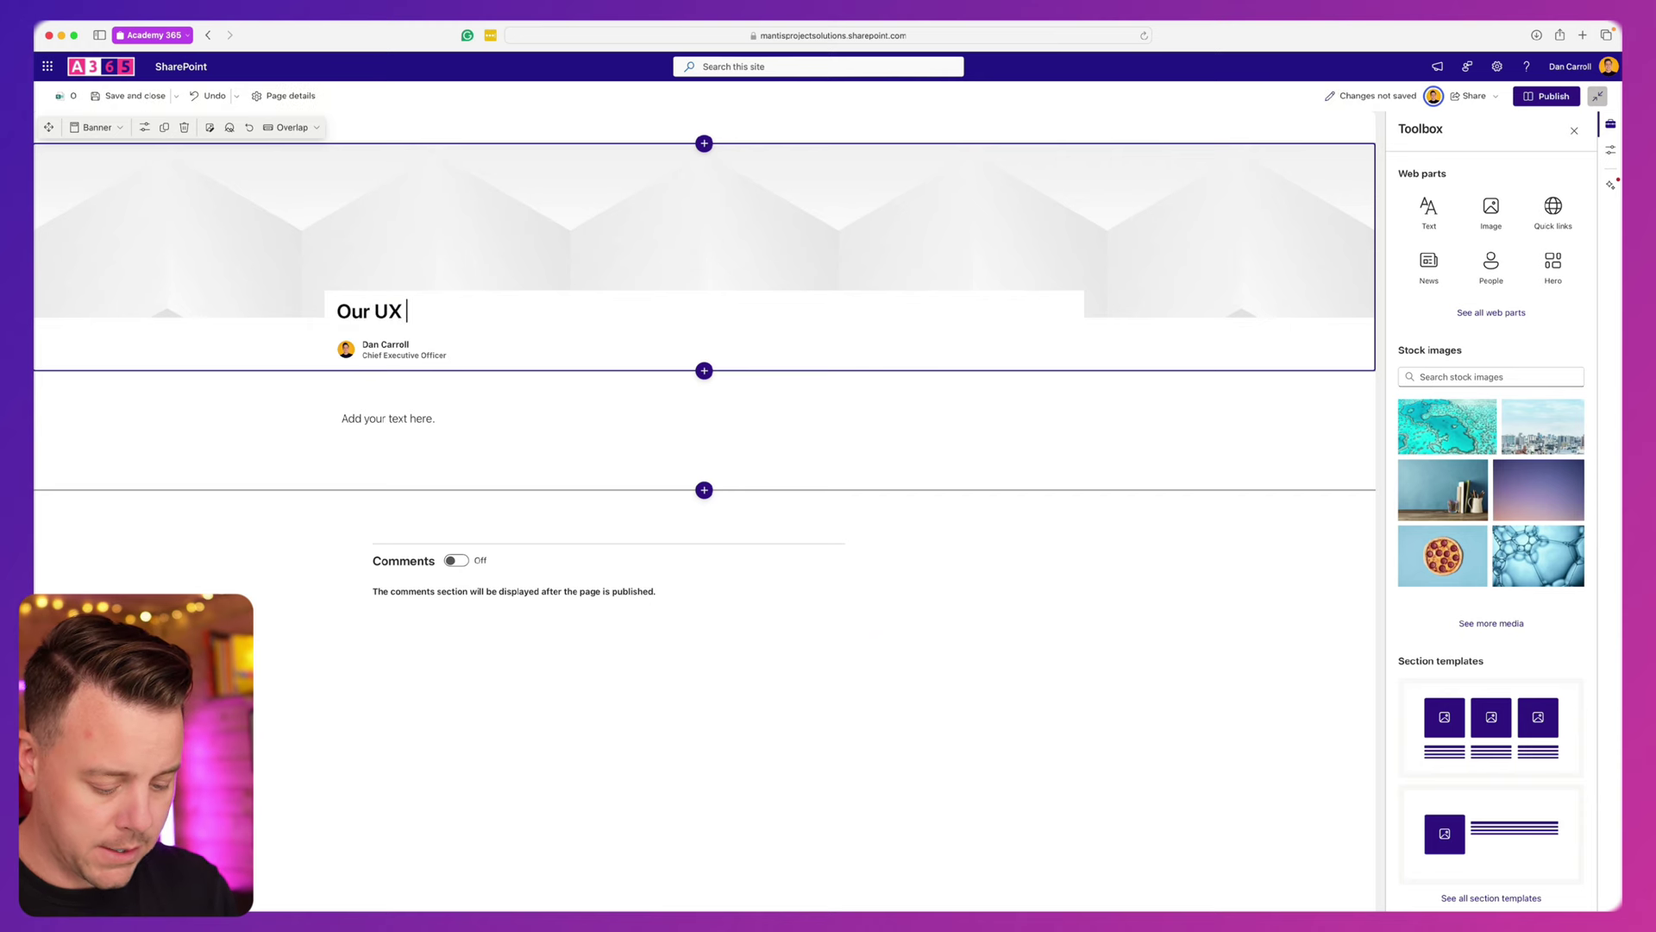
pyautogui.write('Process')
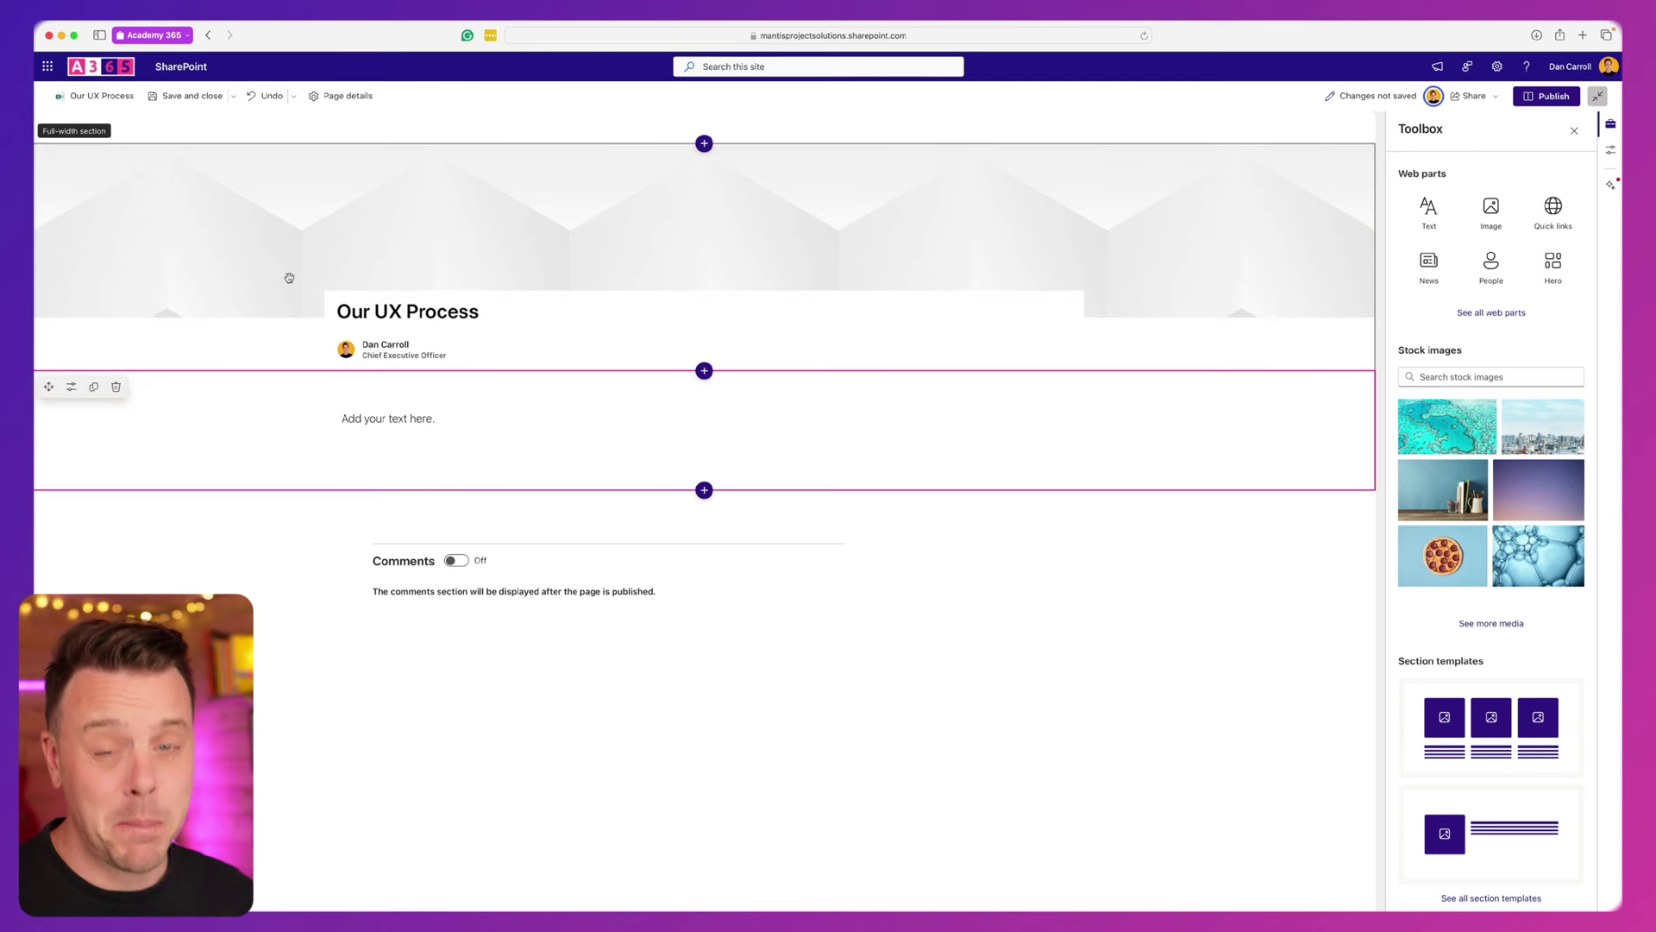
pyautogui.click(184, 126)
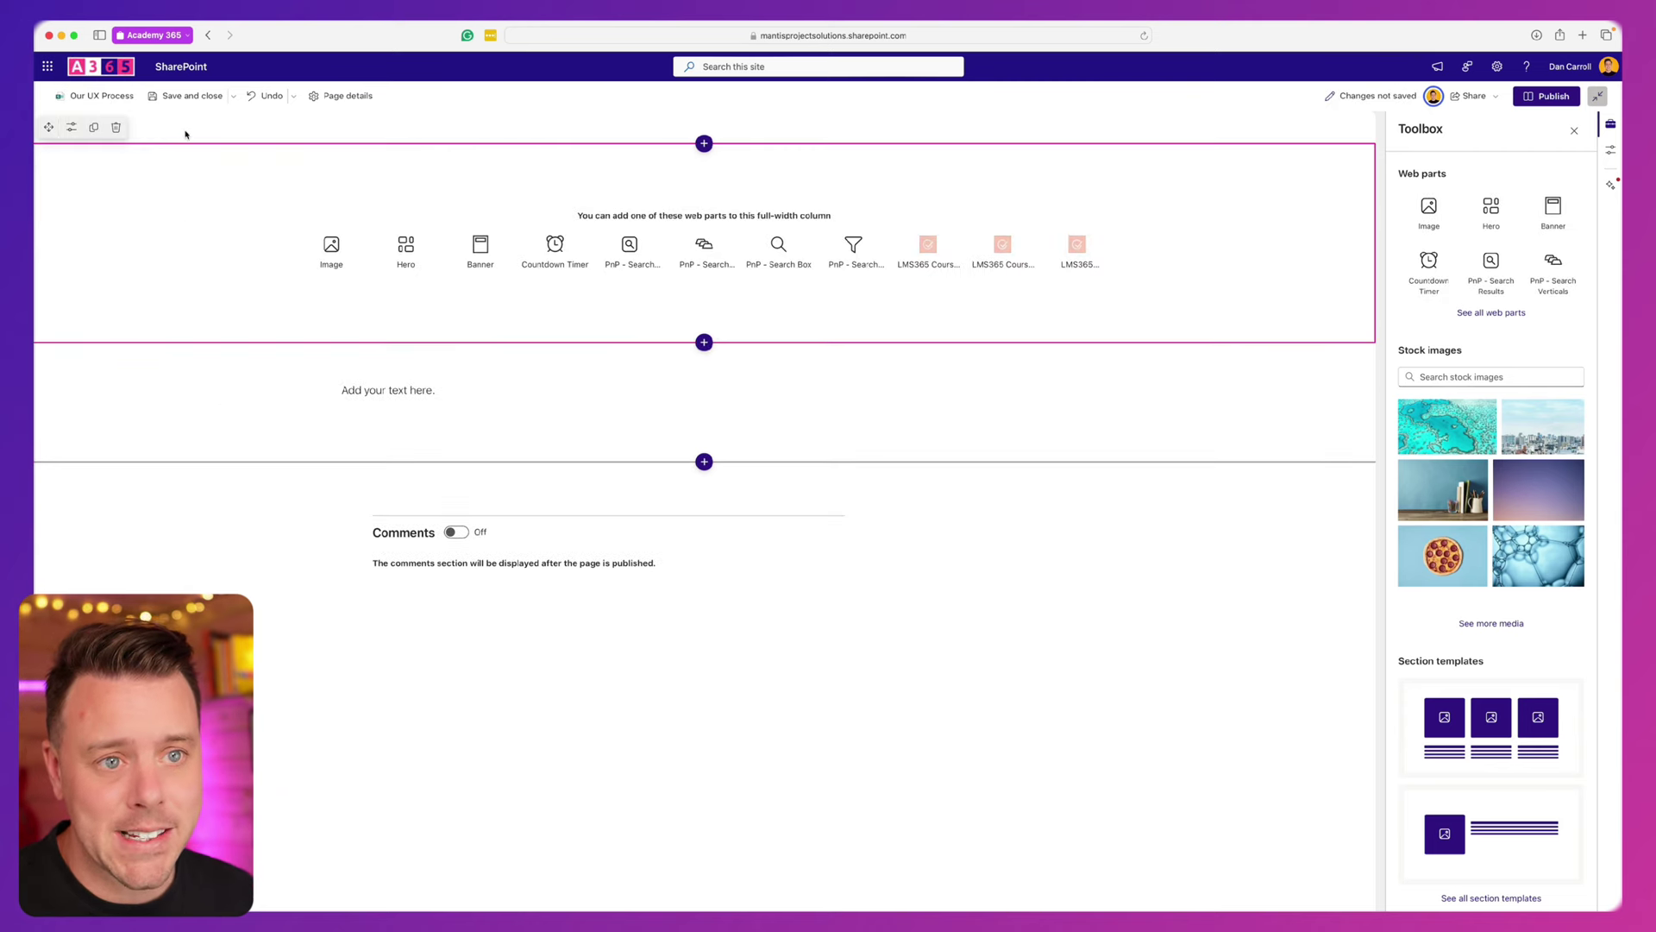
pyautogui.click(116, 126)
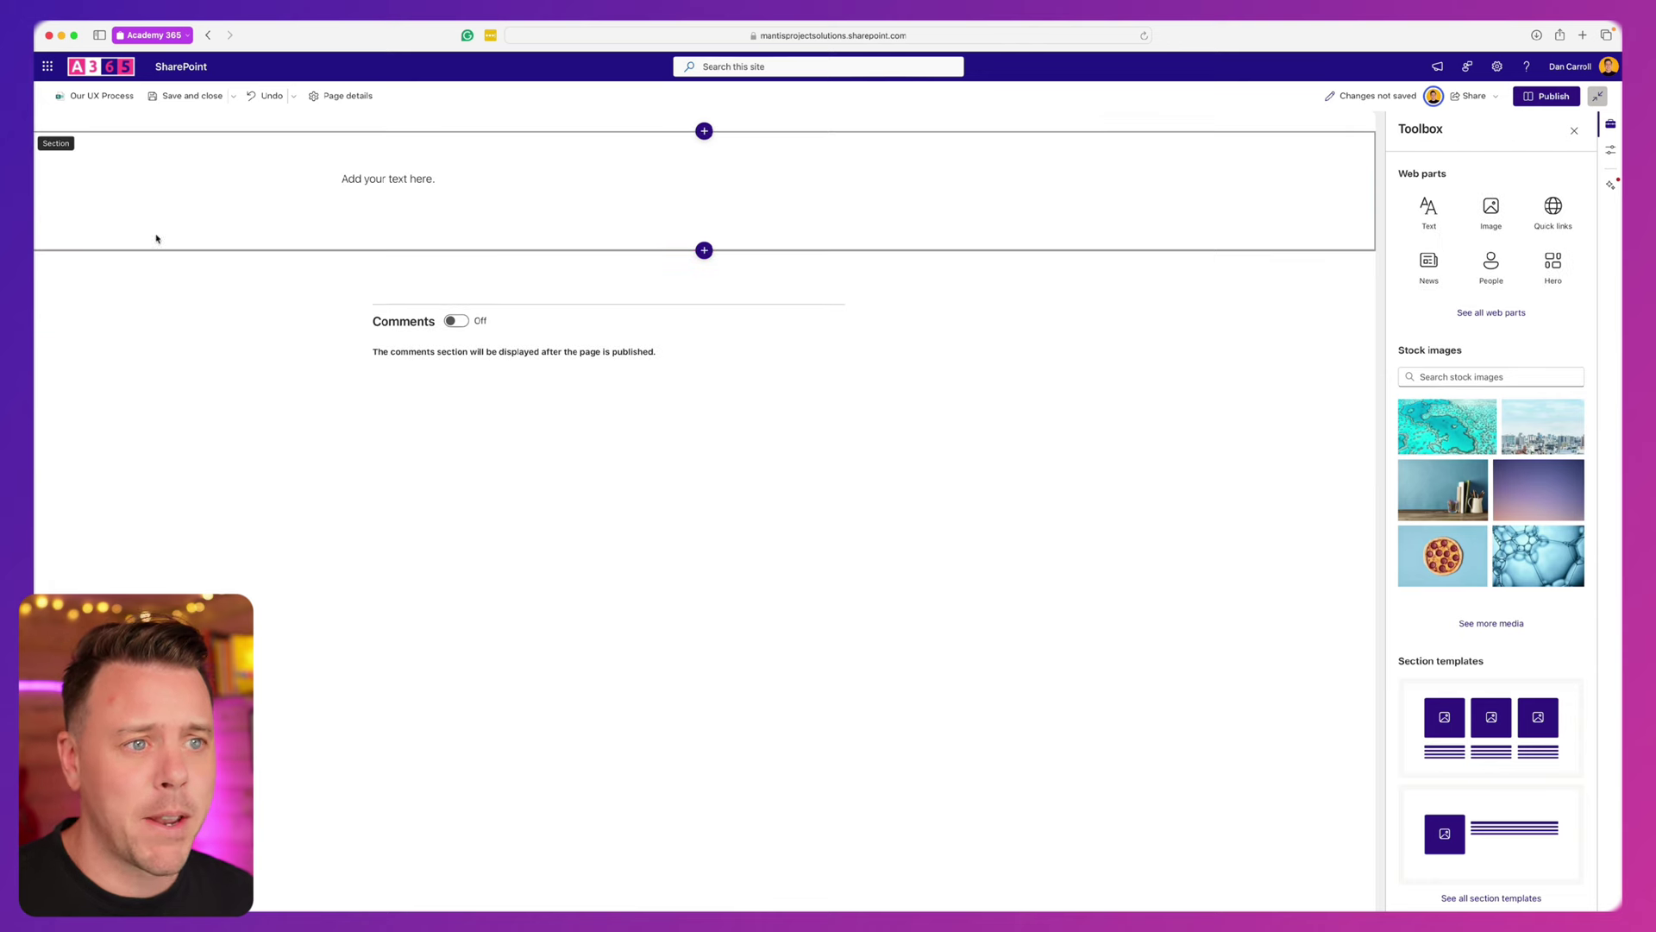
# - Enter "Our UX Process" as the first line of the page's text block
pyautogui.click(383, 190)
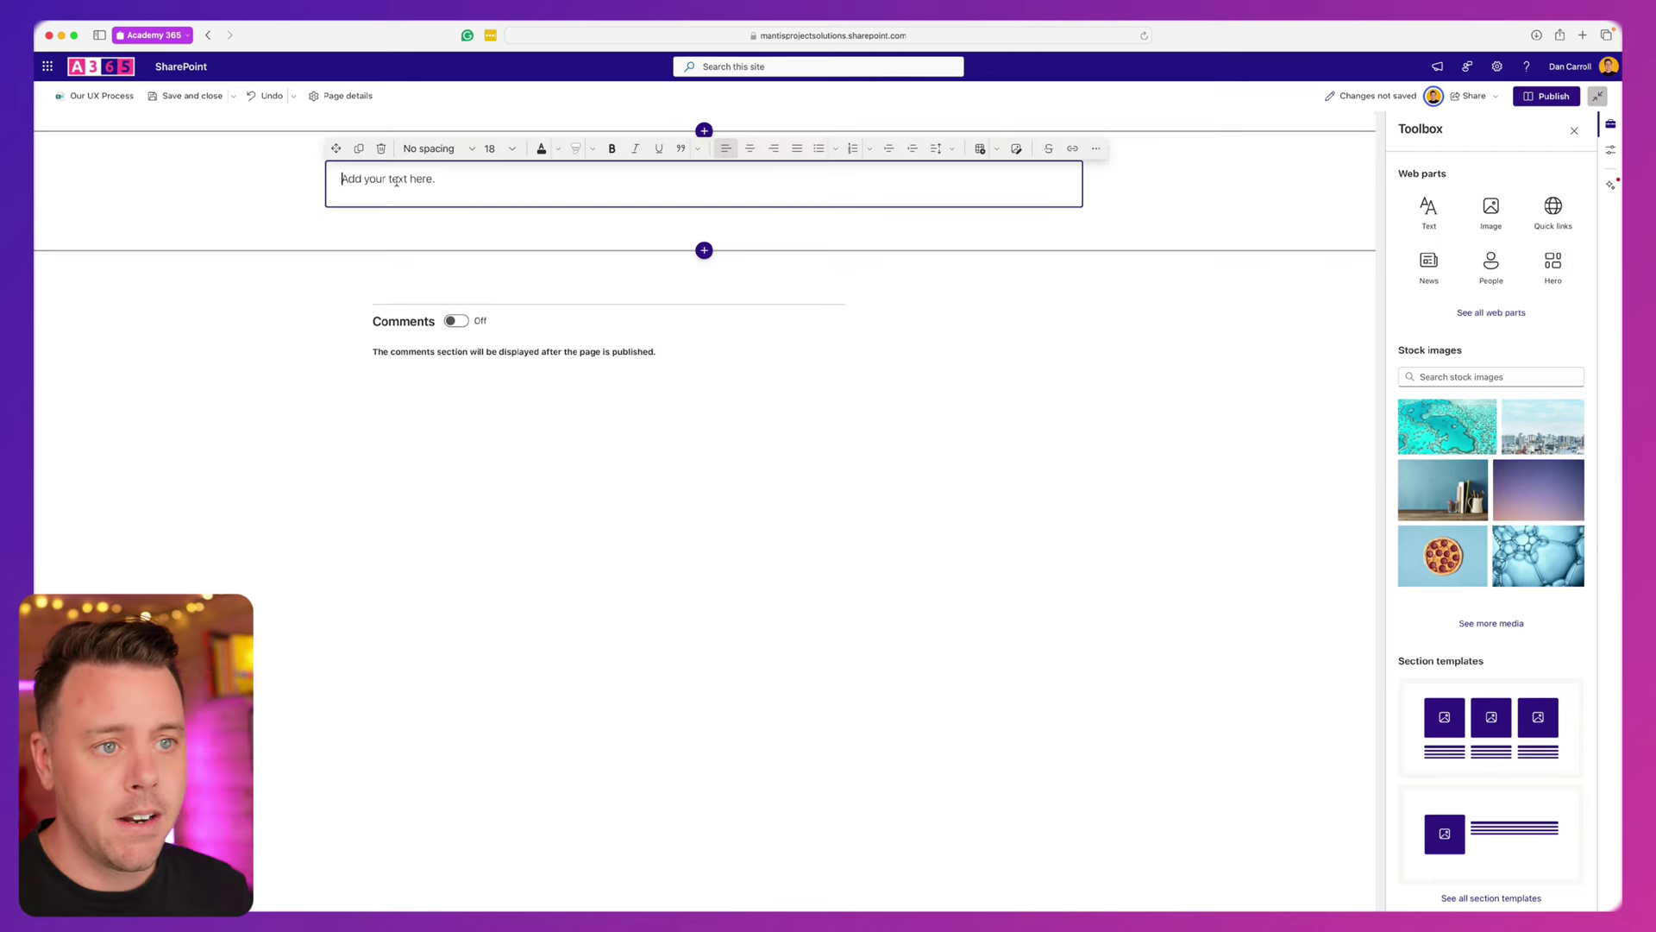
pyautogui.write('OUr UX Process')
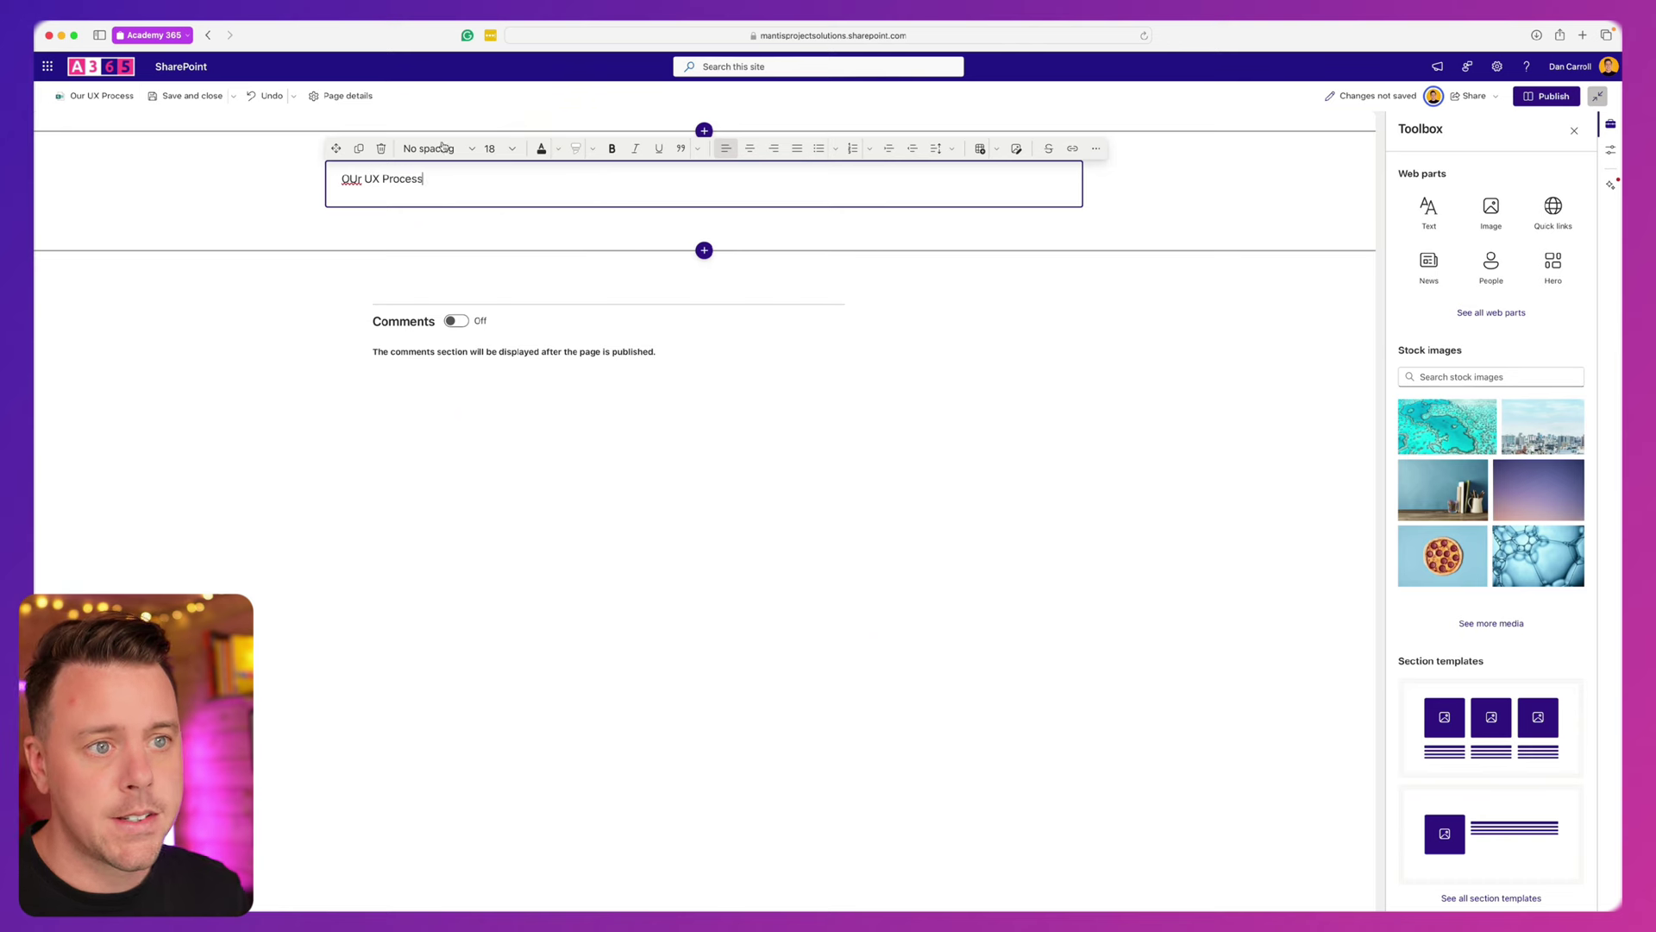
pyautogui.click(356, 179)
pyautogui.press('BackSpace')
pyautogui.write('u')
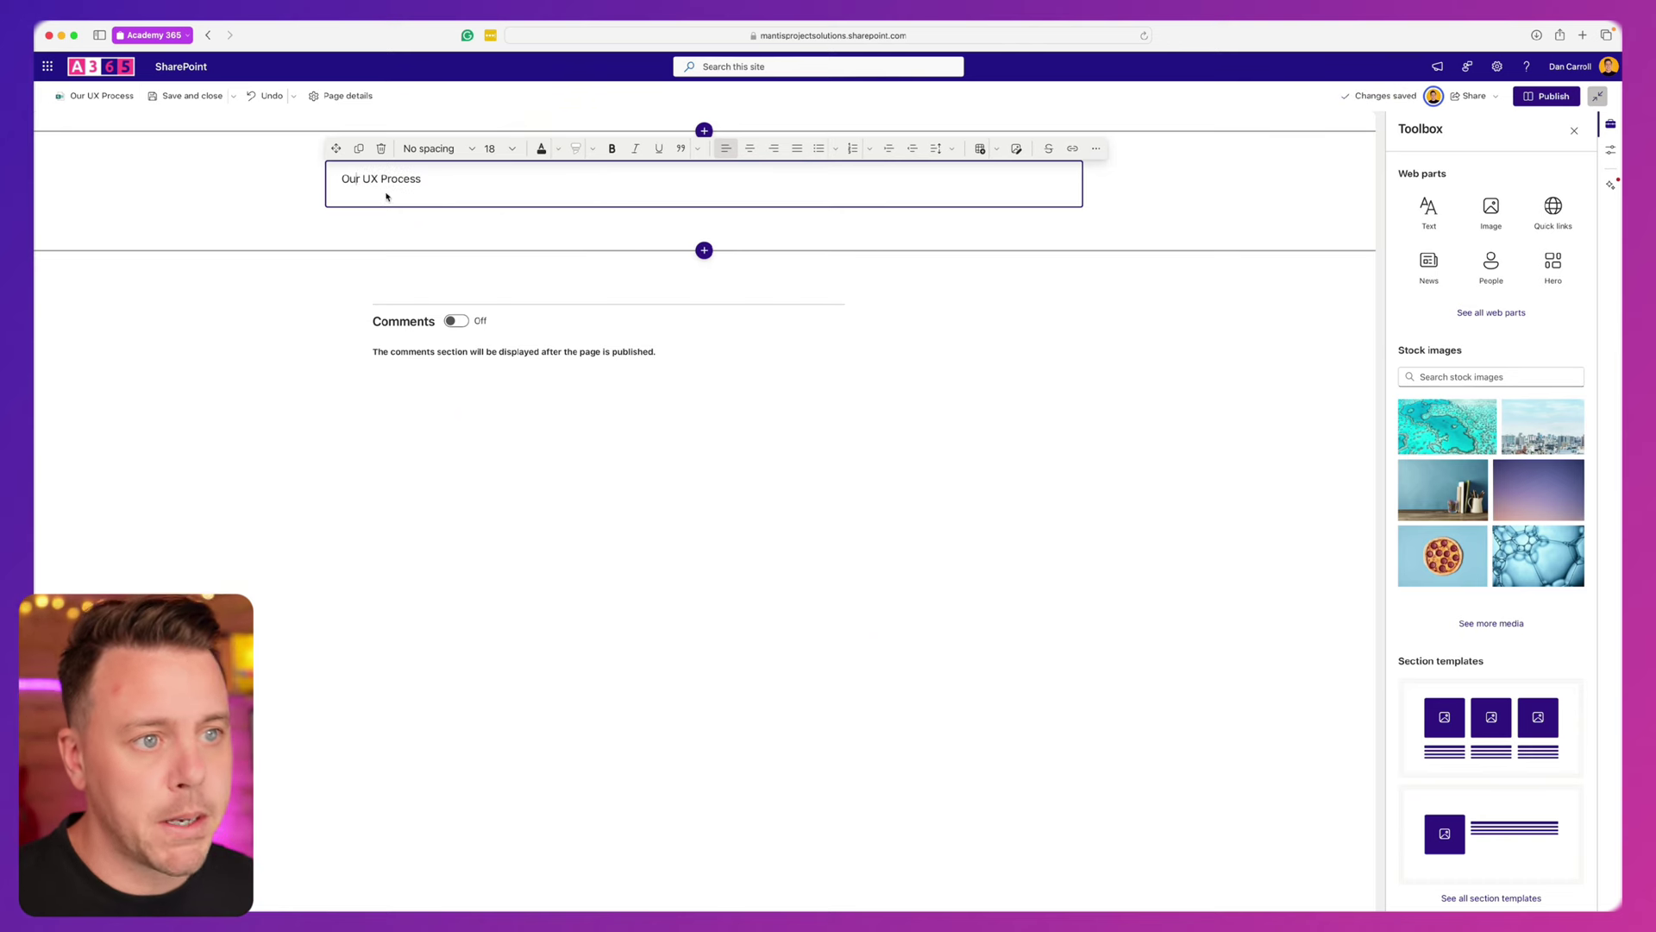
# - Add a second line below the heading text reading "View our process below. Click each section to learn more"
pyautogui.click(425, 179)
pyautogui.press('Return')
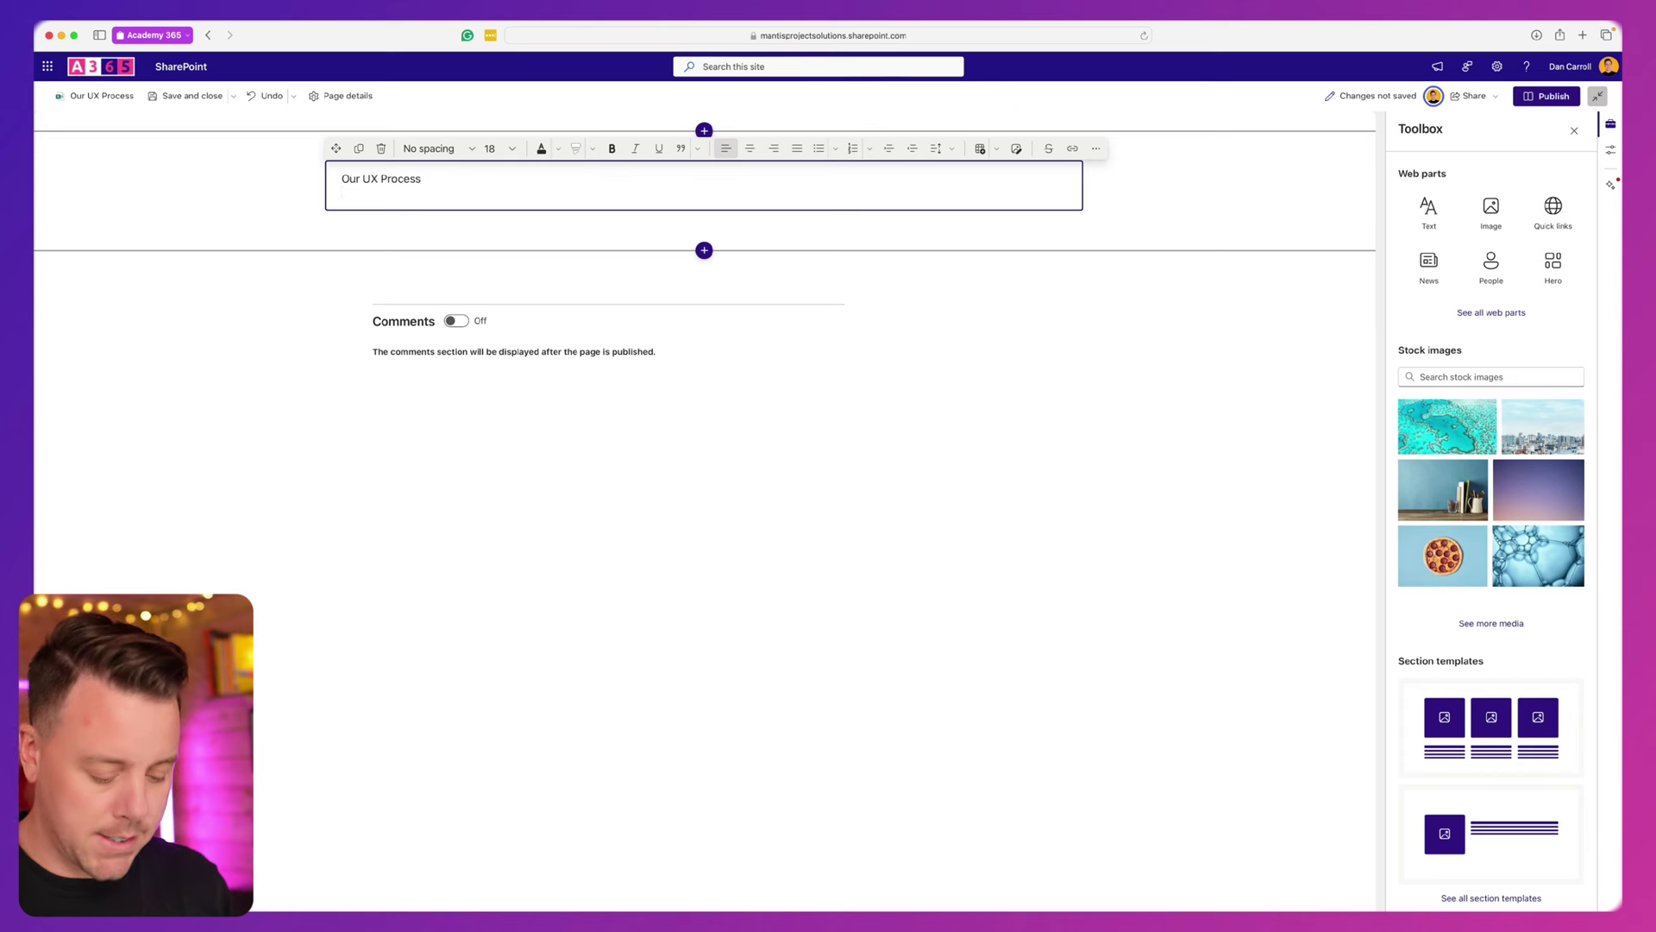
pyautogui.write('View our peroces')
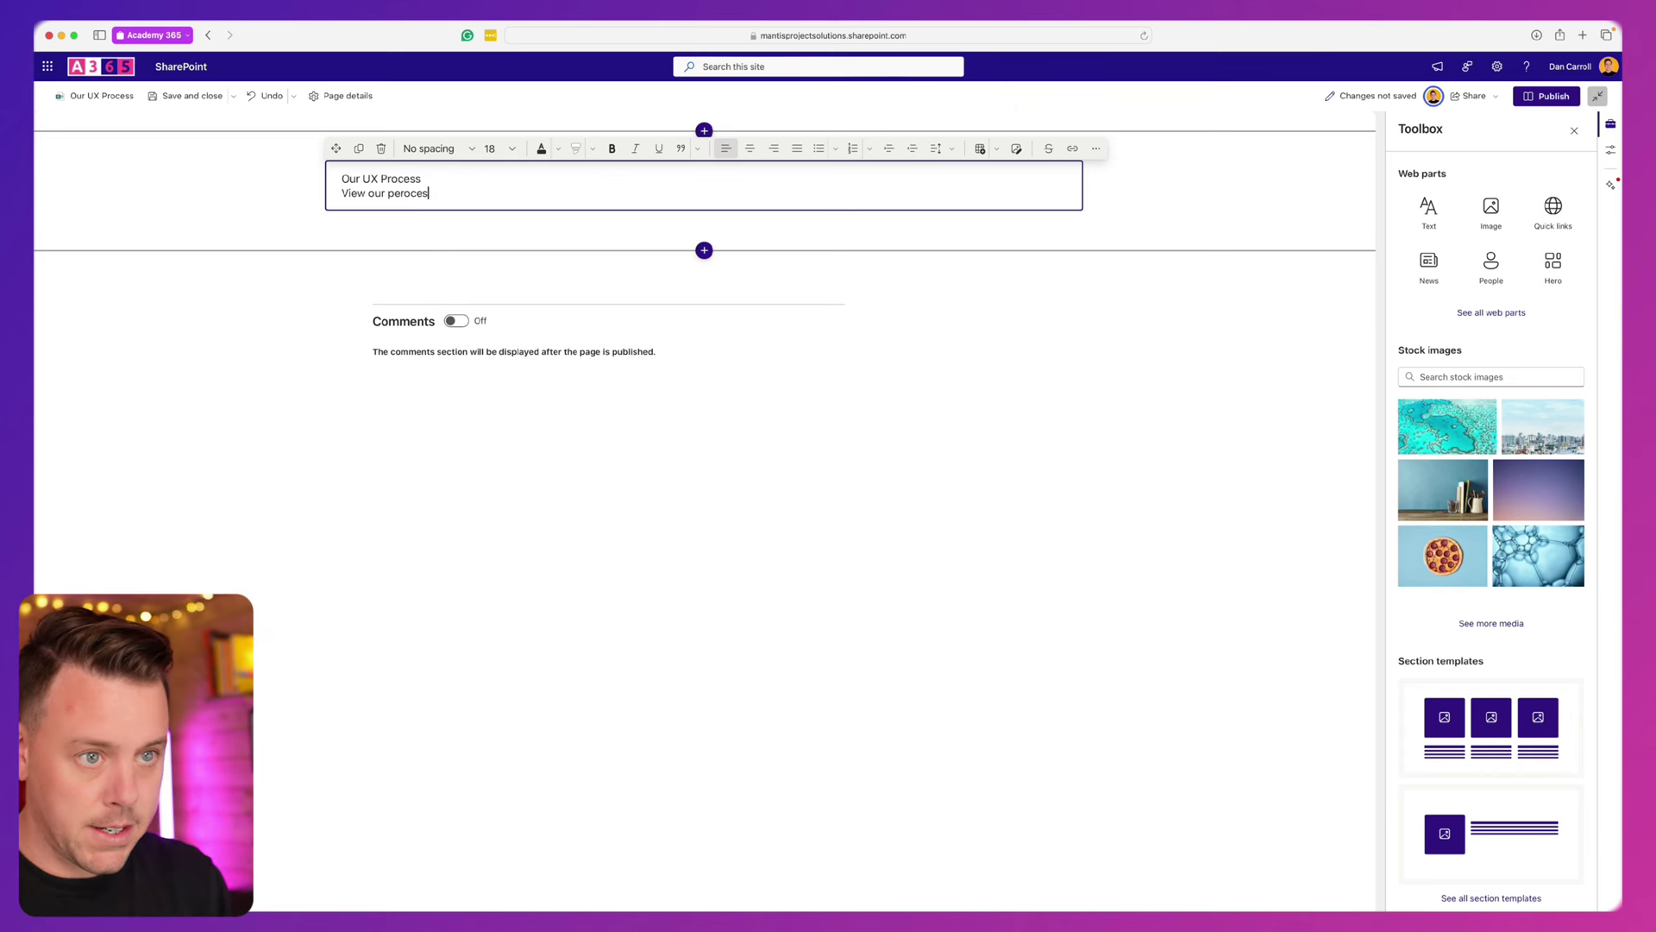
pyautogui.write('s below. Click each ')
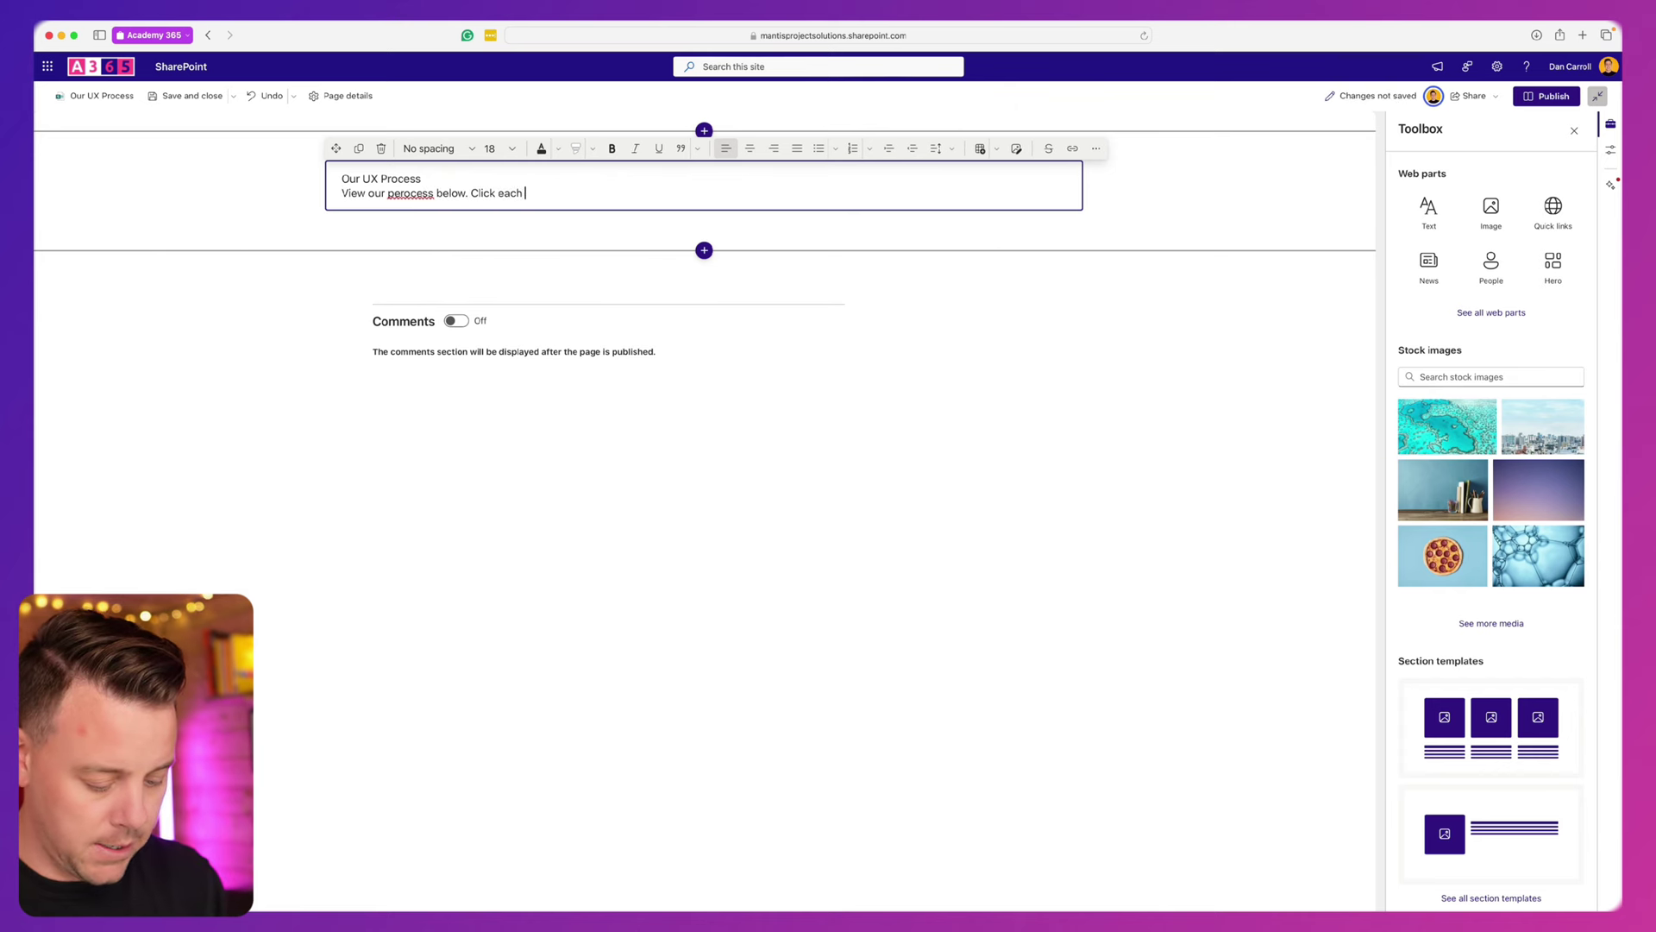
pyautogui.write('section to lear')
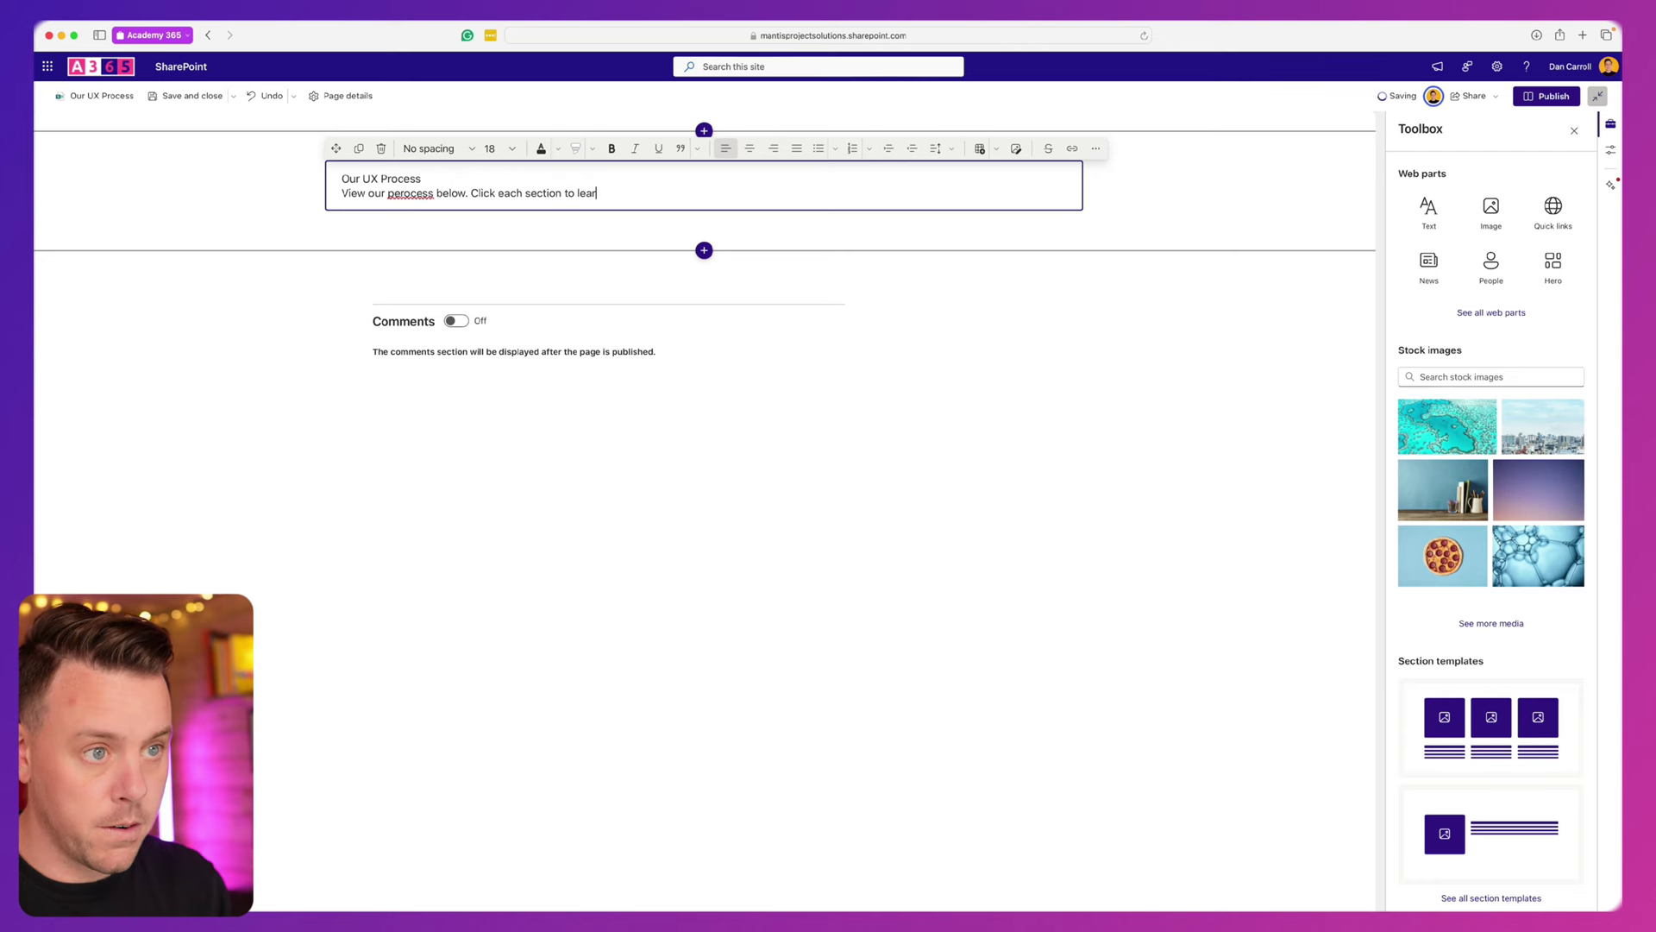
pyautogui.write('n more')
pyautogui.doubleClick(411, 193)
pyautogui.write('process')
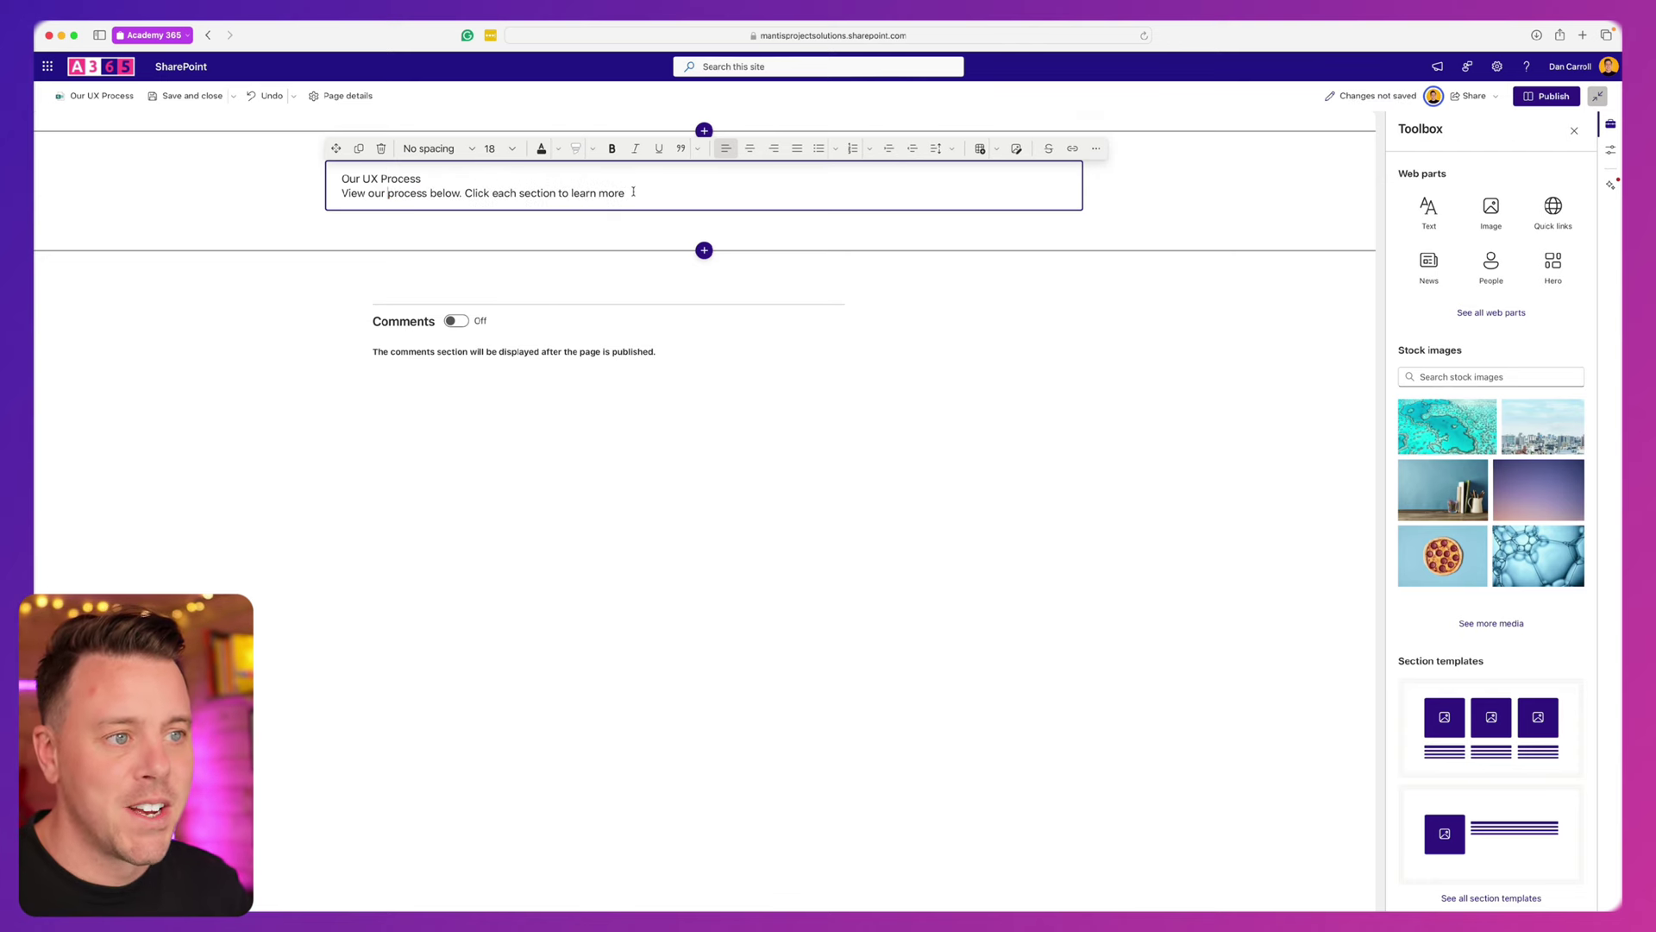
# - Centre both lines of the text block
pyautogui.press('super+a')
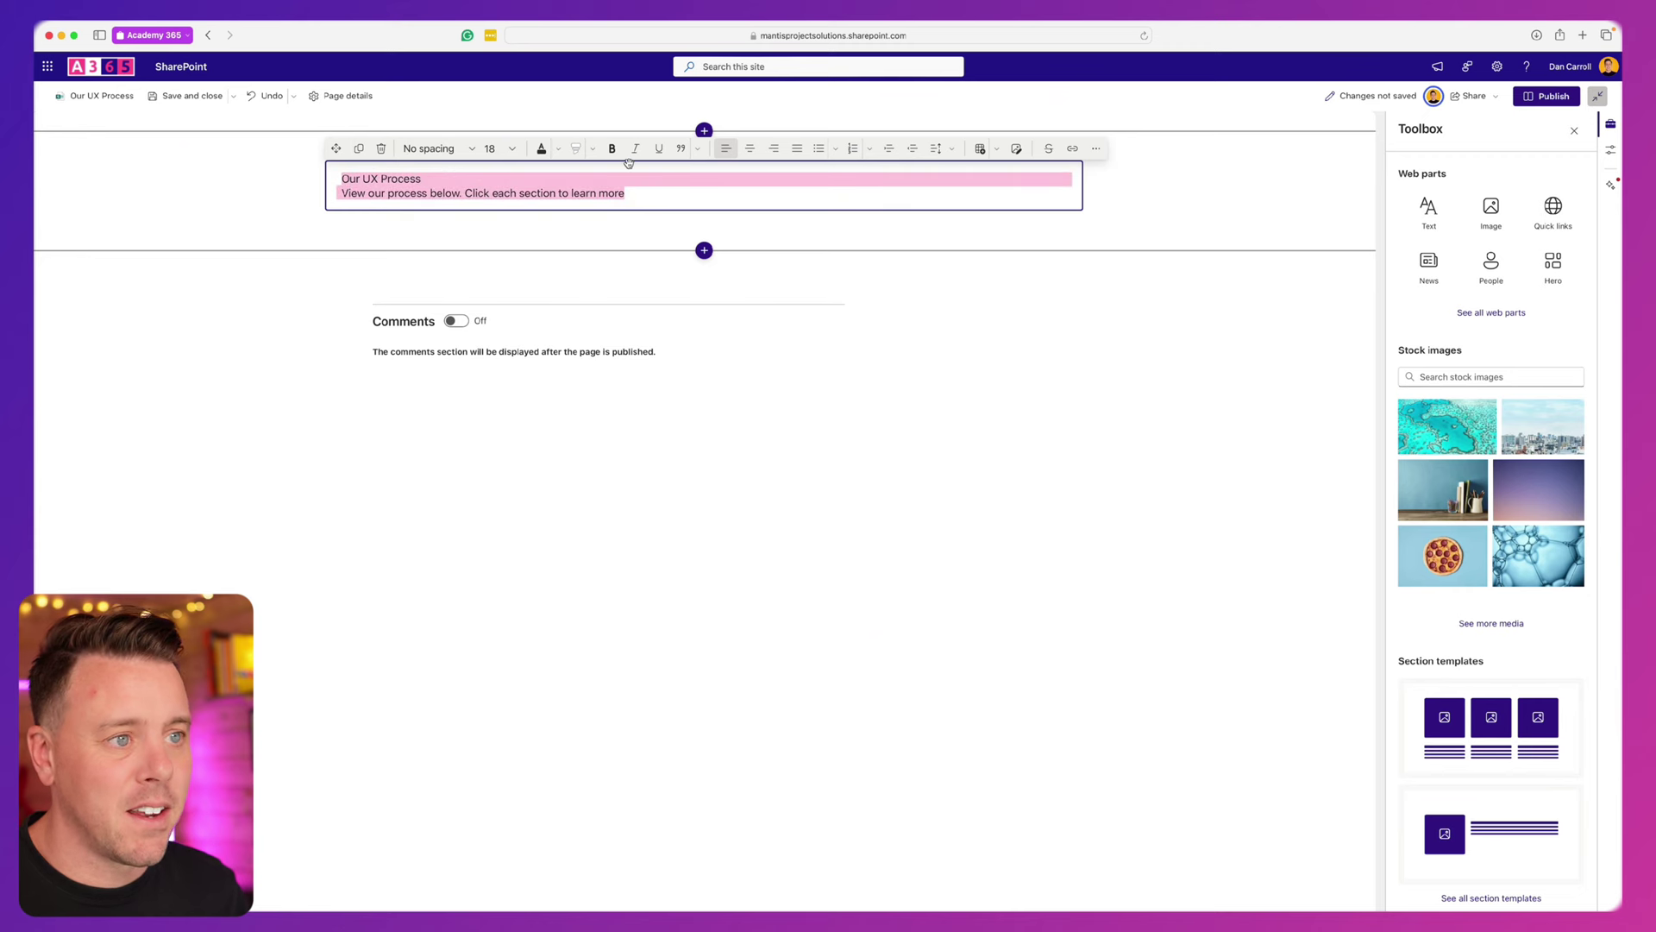
pyautogui.click(750, 149)
pyautogui.click(571, 192)
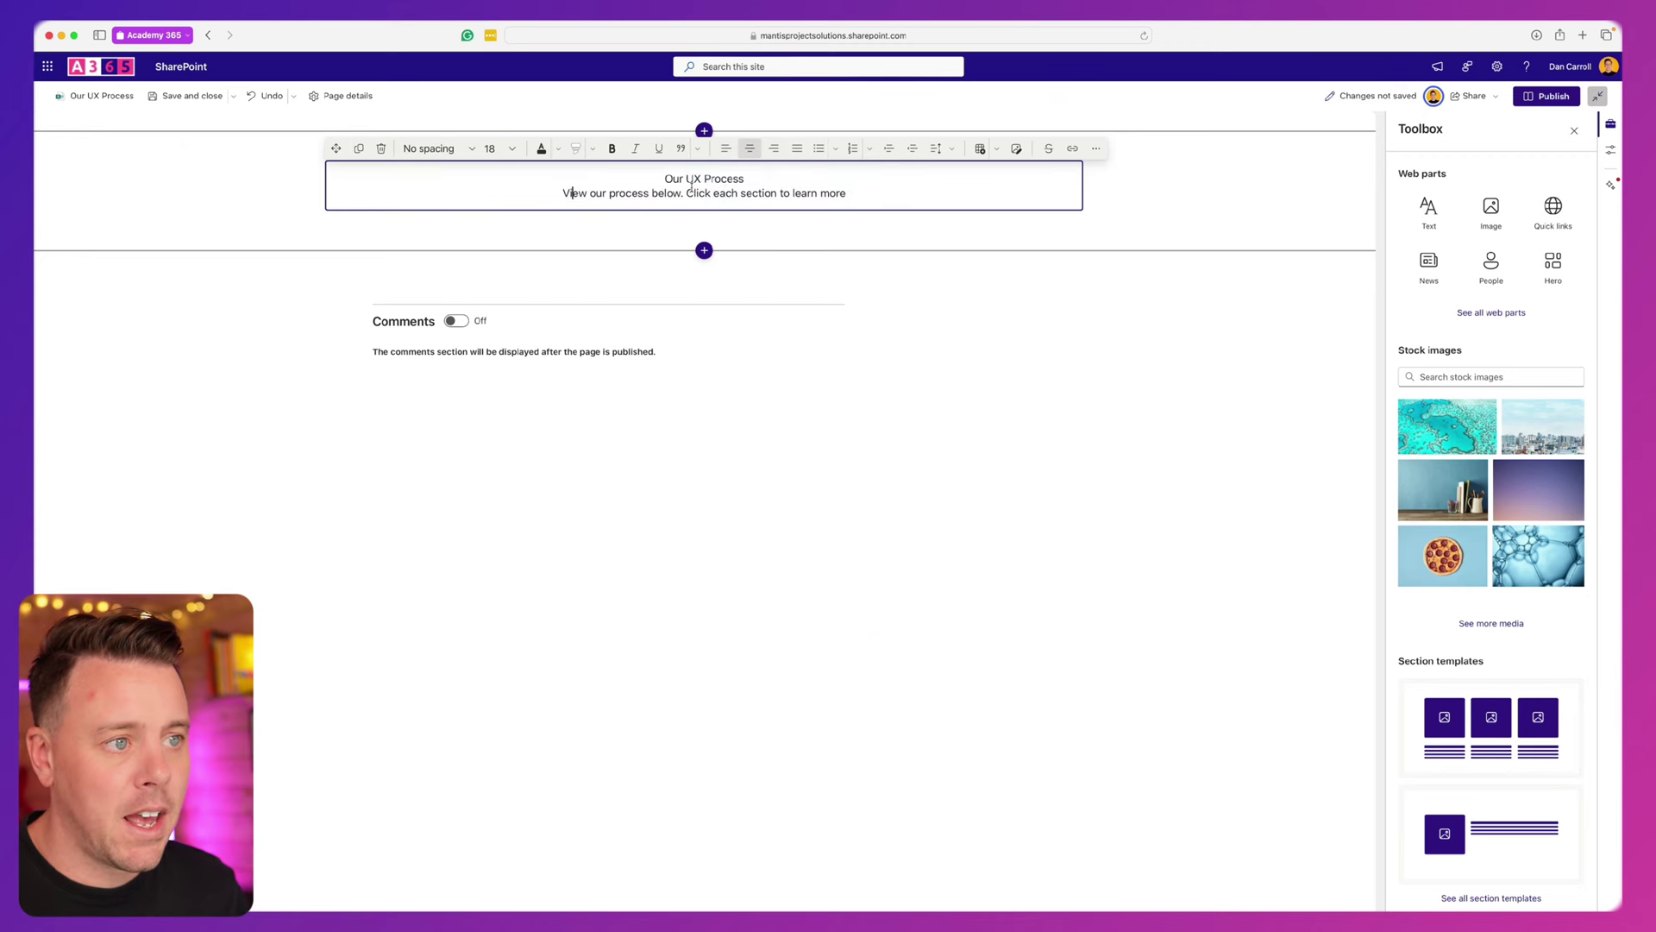
# - Format the "Our UX Process" line as a centred Heading 2 with font size 56
pyautogui.moveTo(753, 181); pyautogui.dragTo(659, 179)
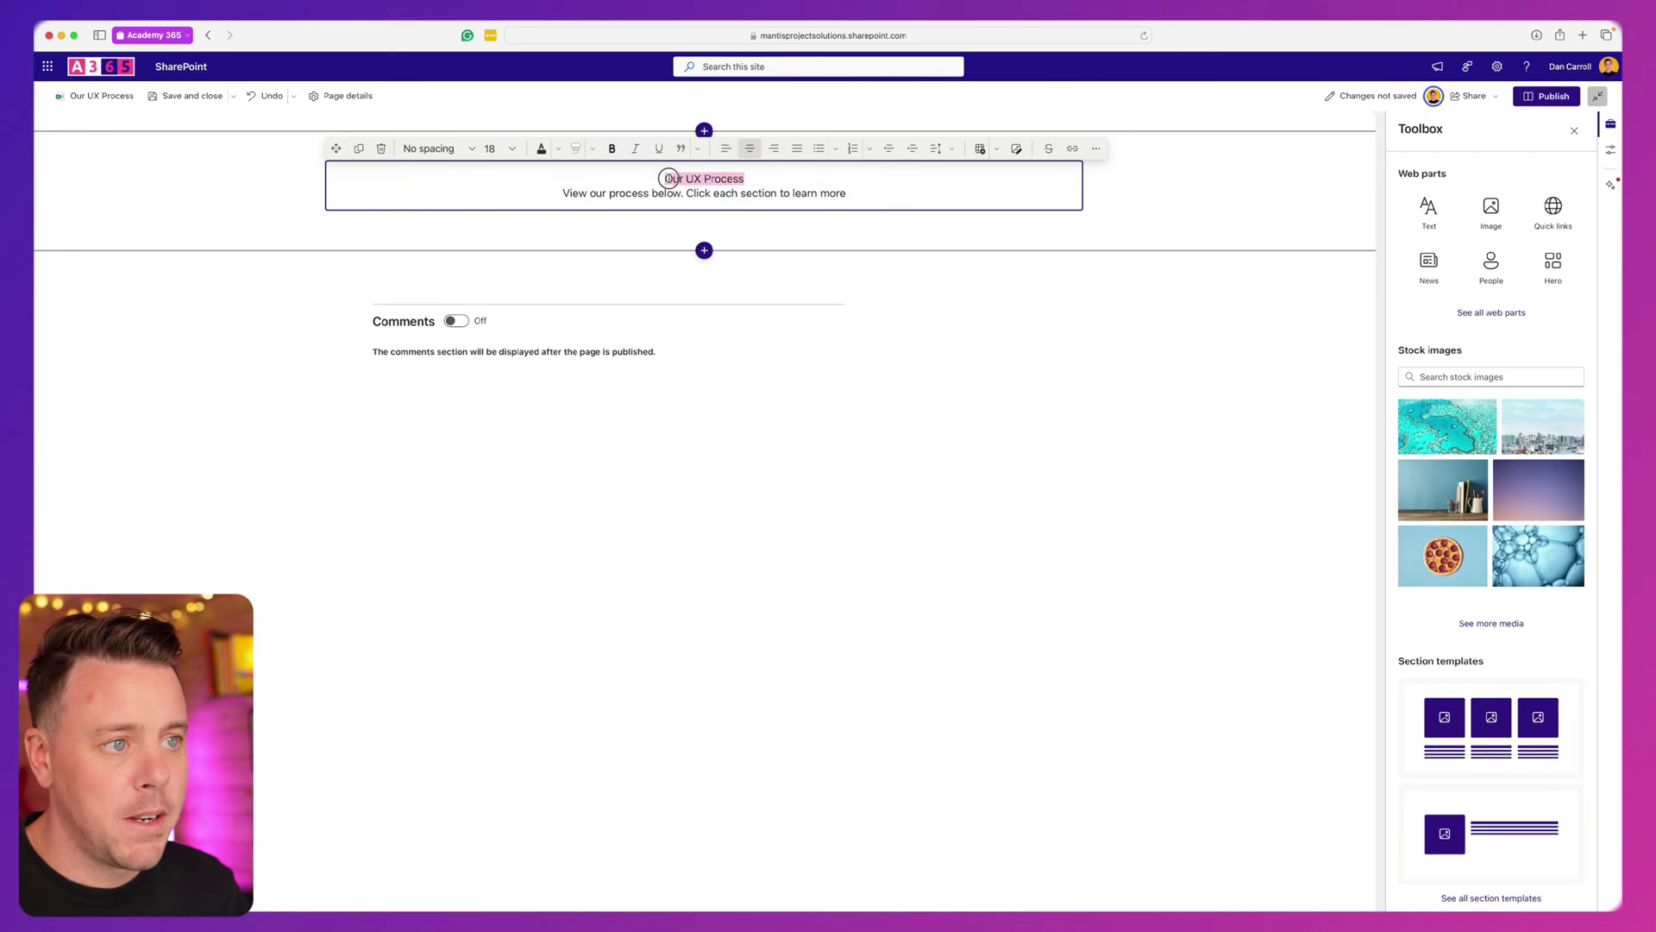
pyautogui.click(472, 154)
pyautogui.click(451, 168)
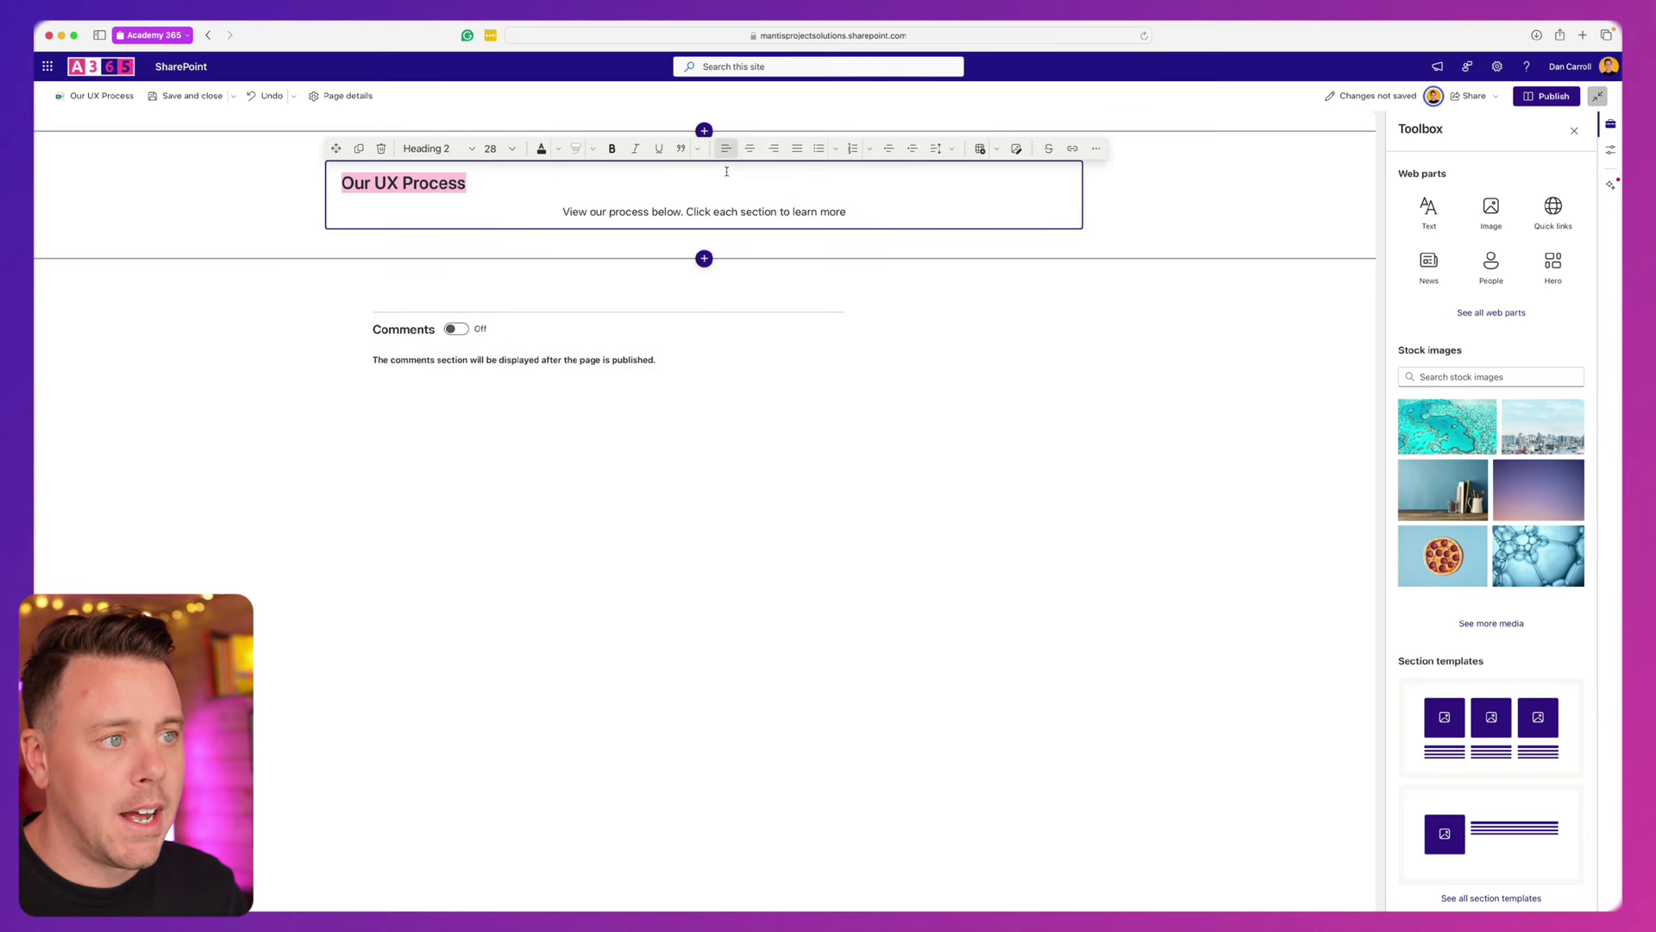
pyautogui.click(750, 149)
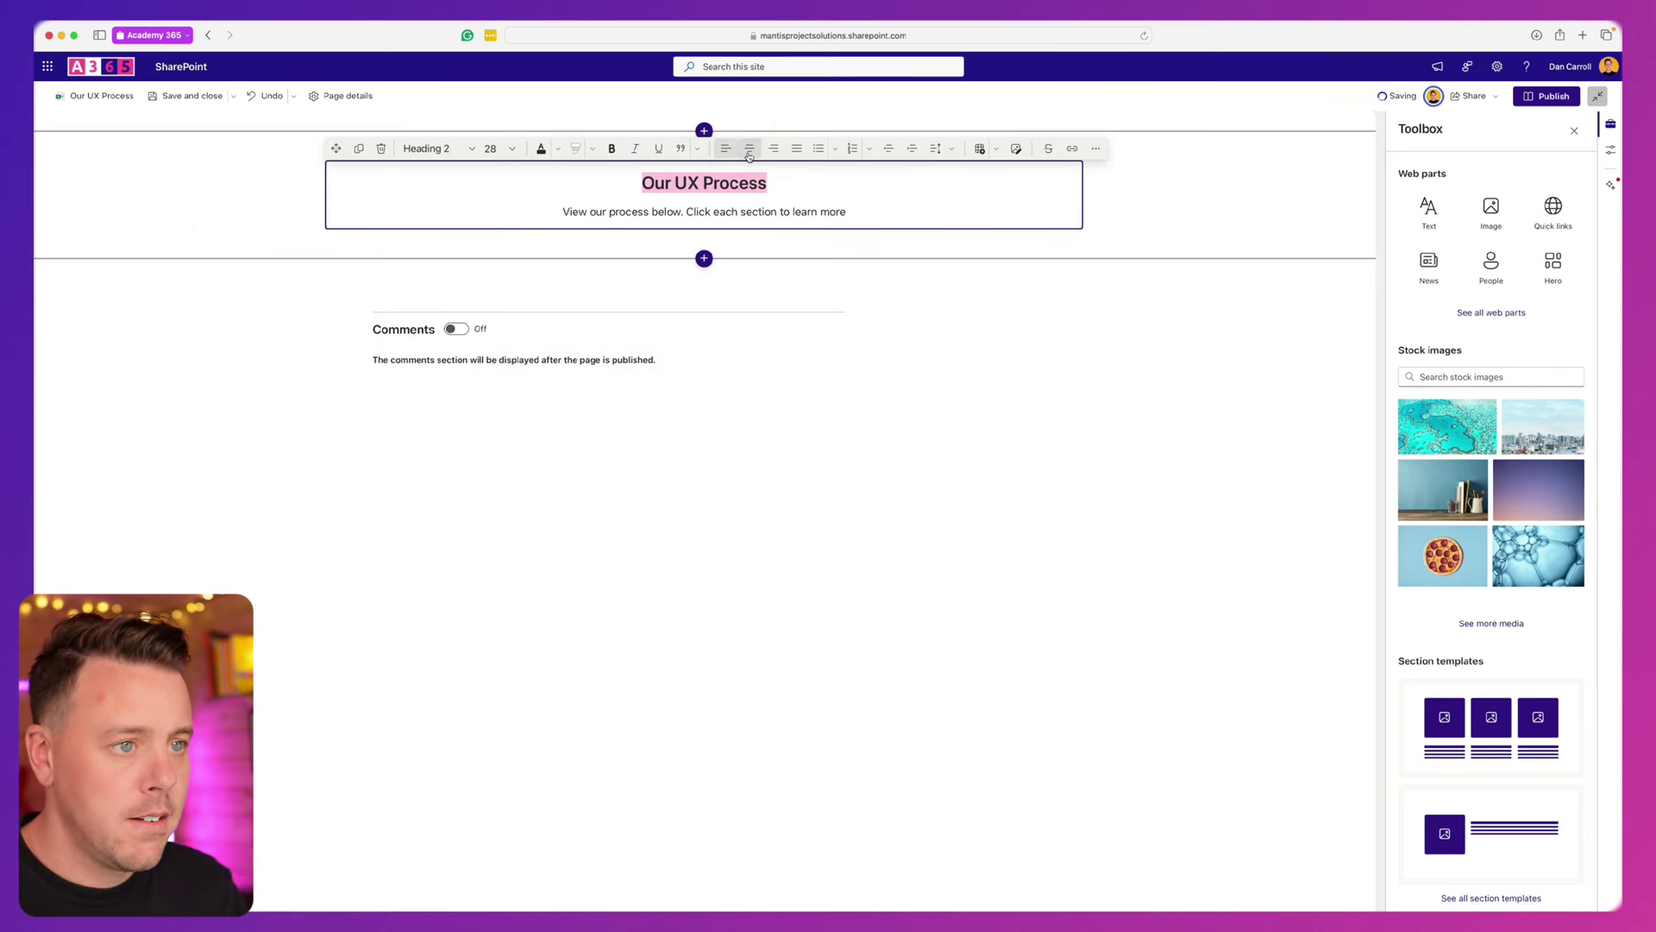
pyautogui.click(493, 148)
pyautogui.write('56')
pyautogui.press('Return')
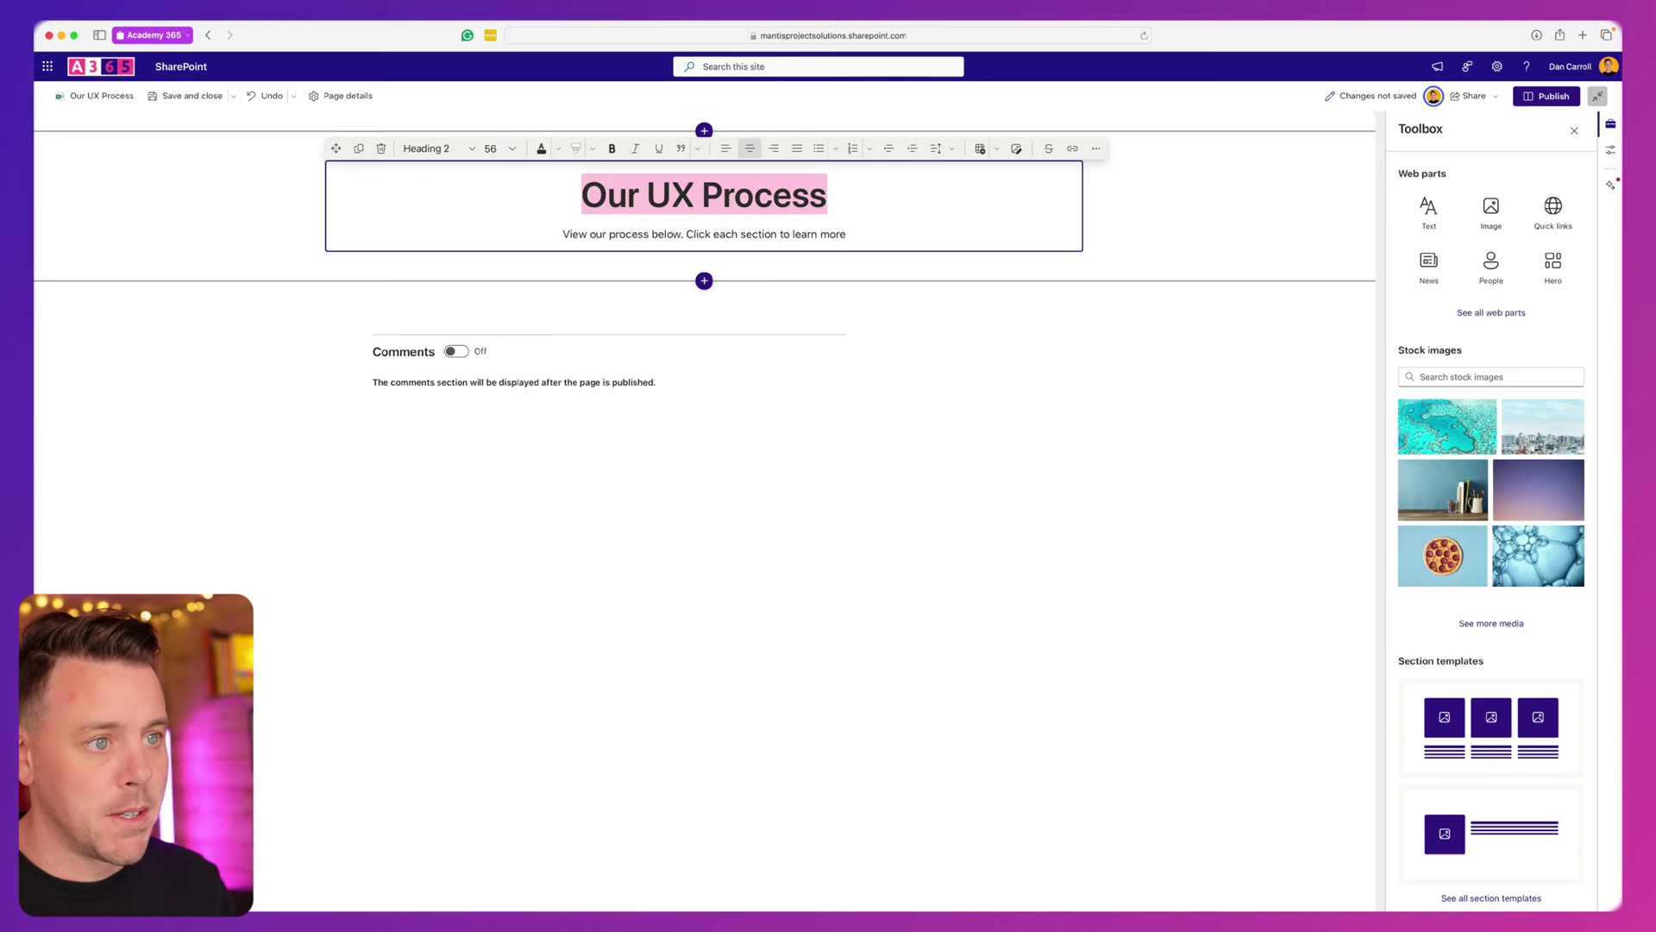
# - Make the "Our UX Process" heading bold and add an Embed web part to the section below the text
pyautogui.click(611, 148)
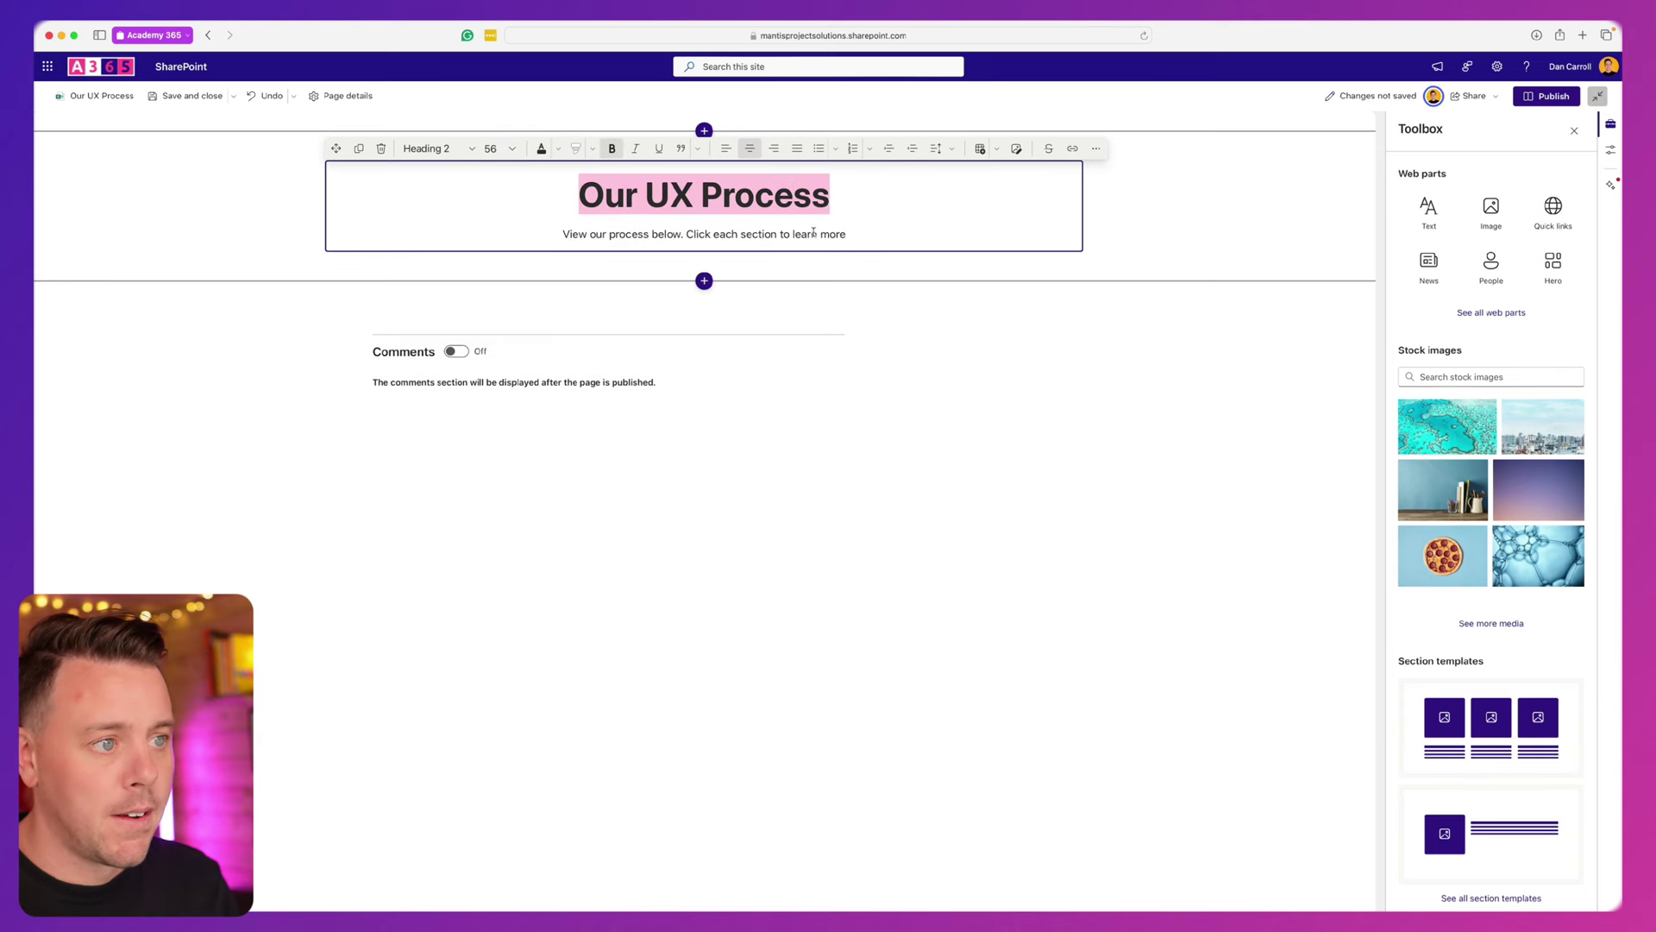
pyautogui.press('Right')
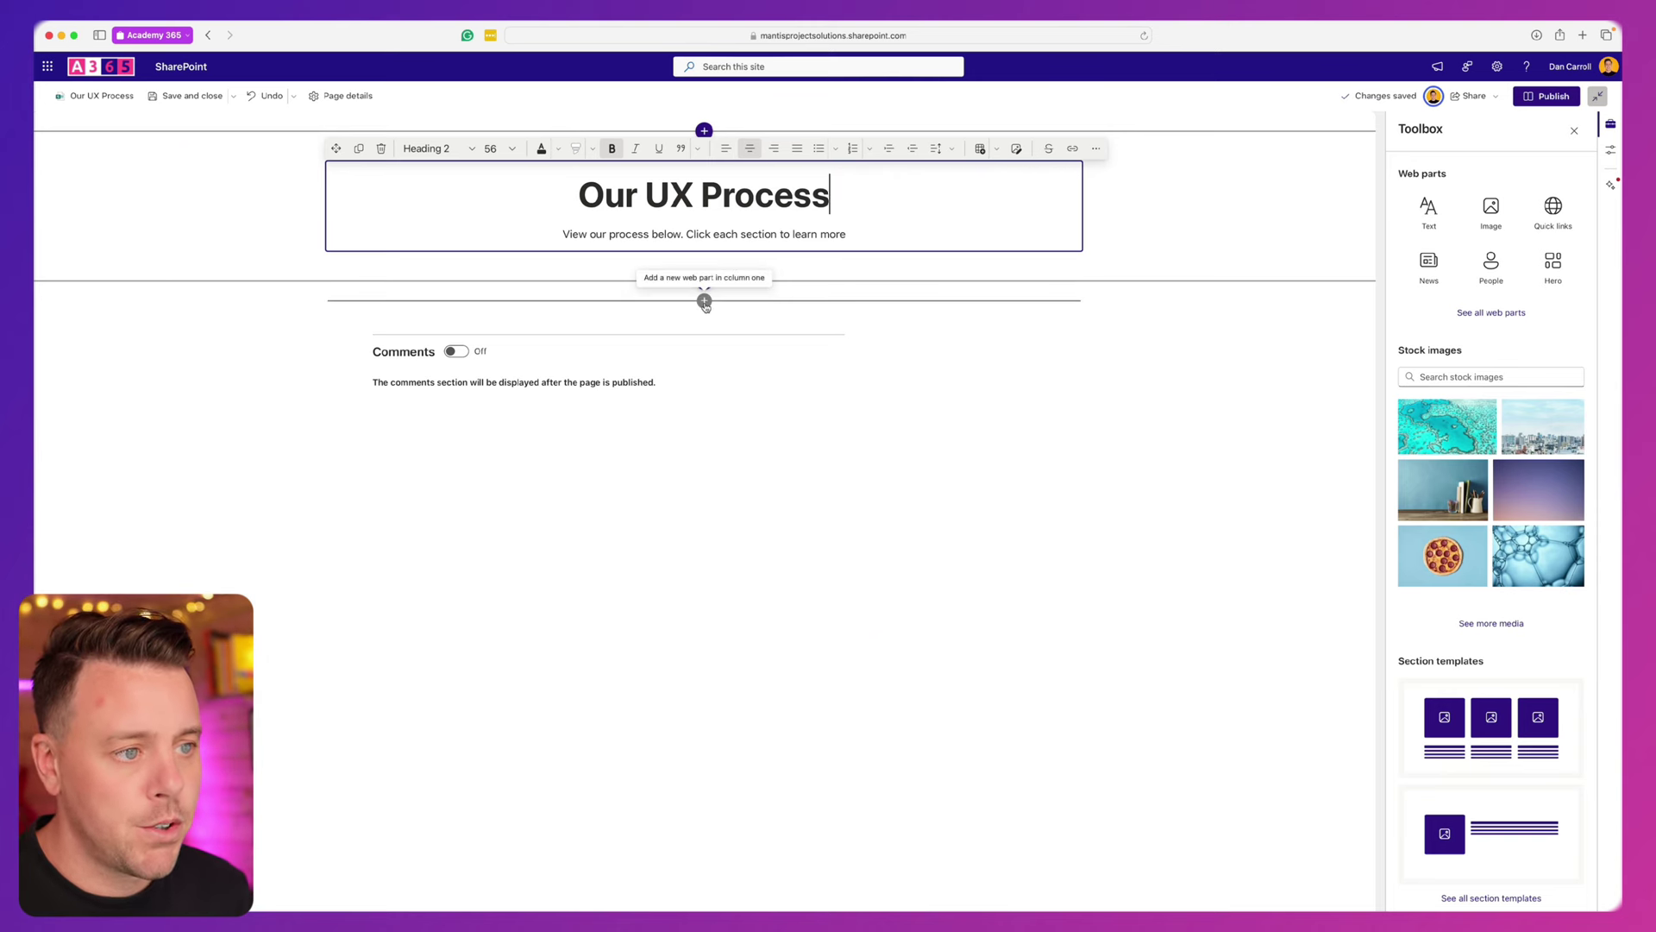
pyautogui.click(704, 301)
pyautogui.write('embed')
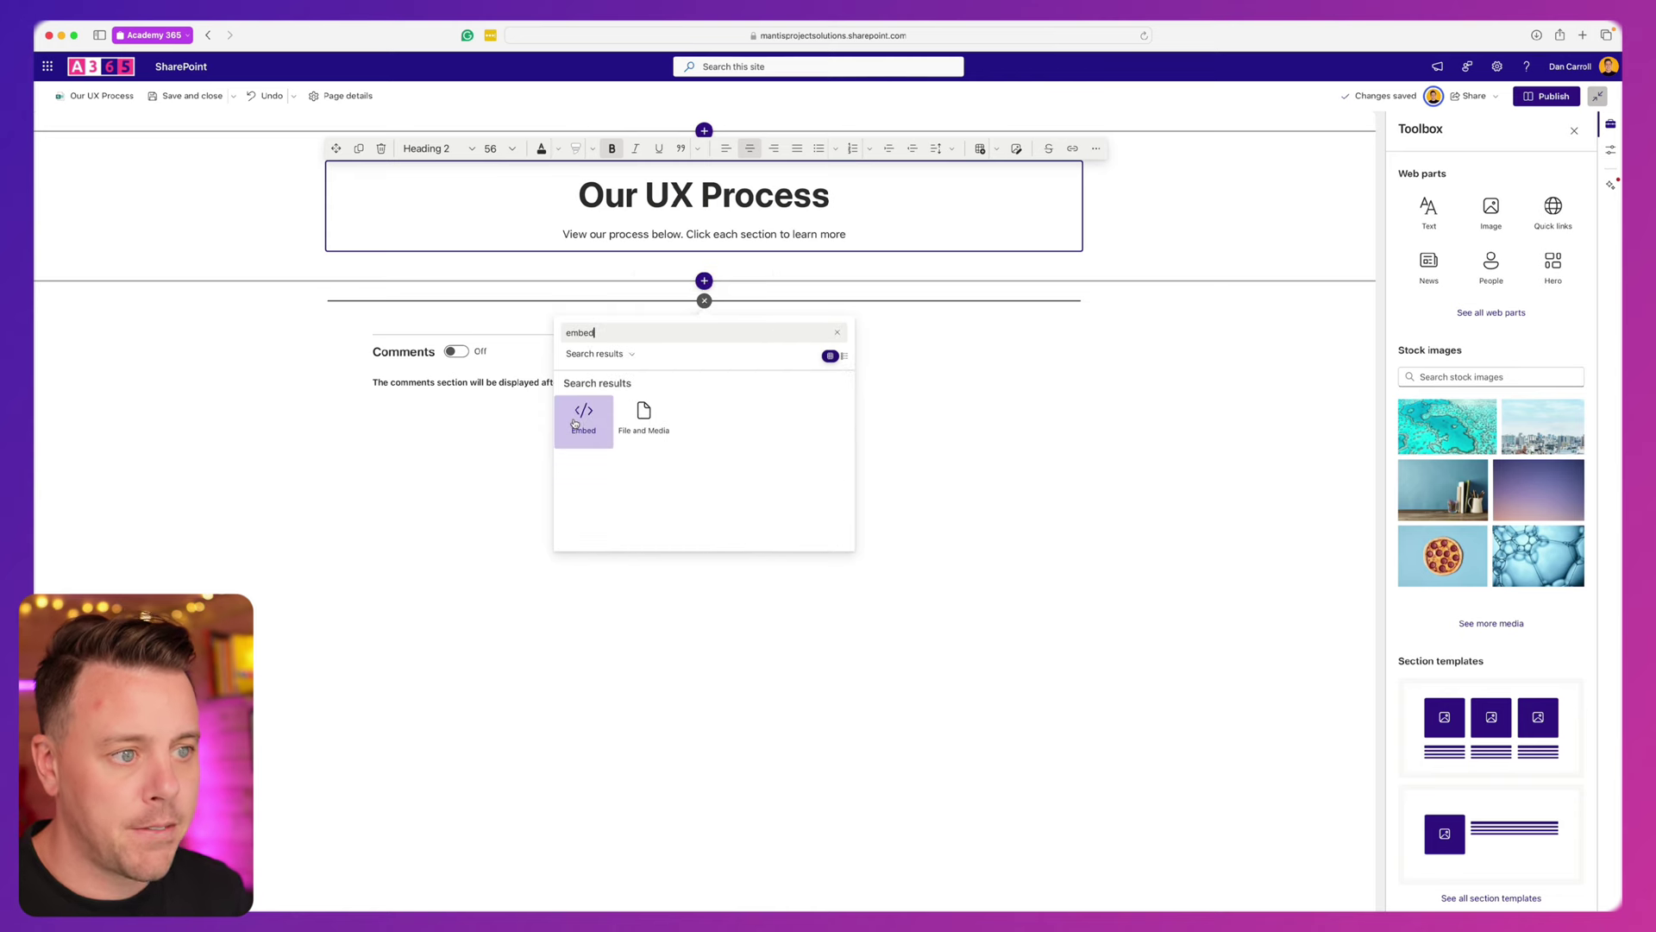
pyautogui.click(576, 419)
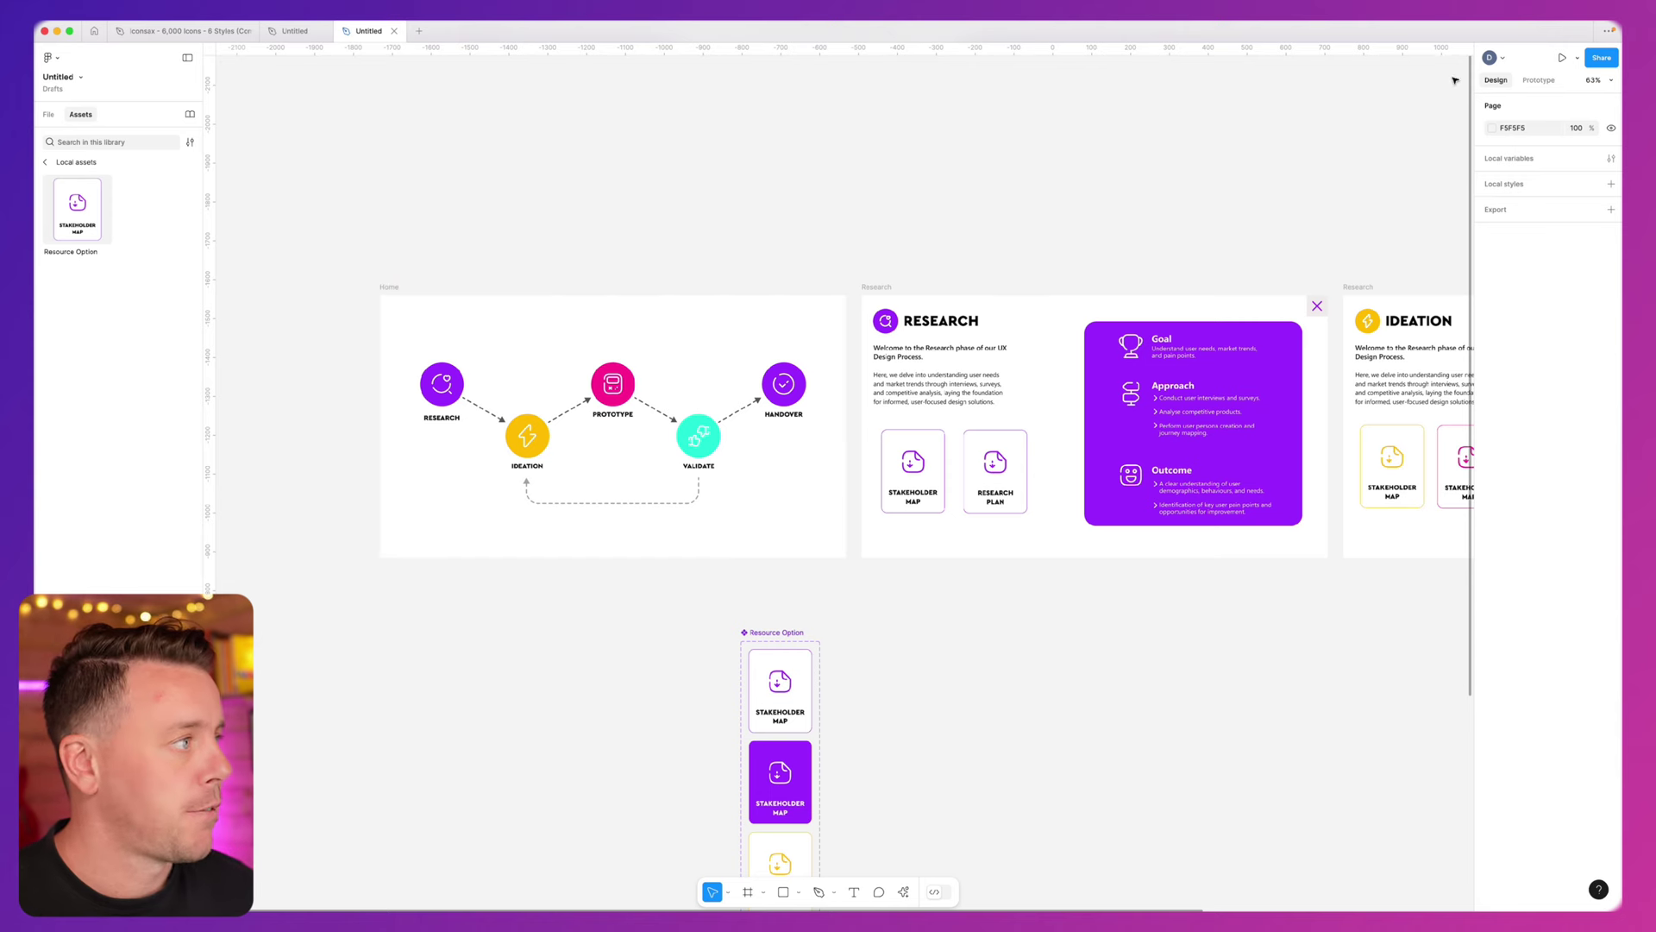
# - Switch to Figma and view the public embed code offered when sharing the Home frame from the design file
pyautogui.click(1539, 81)
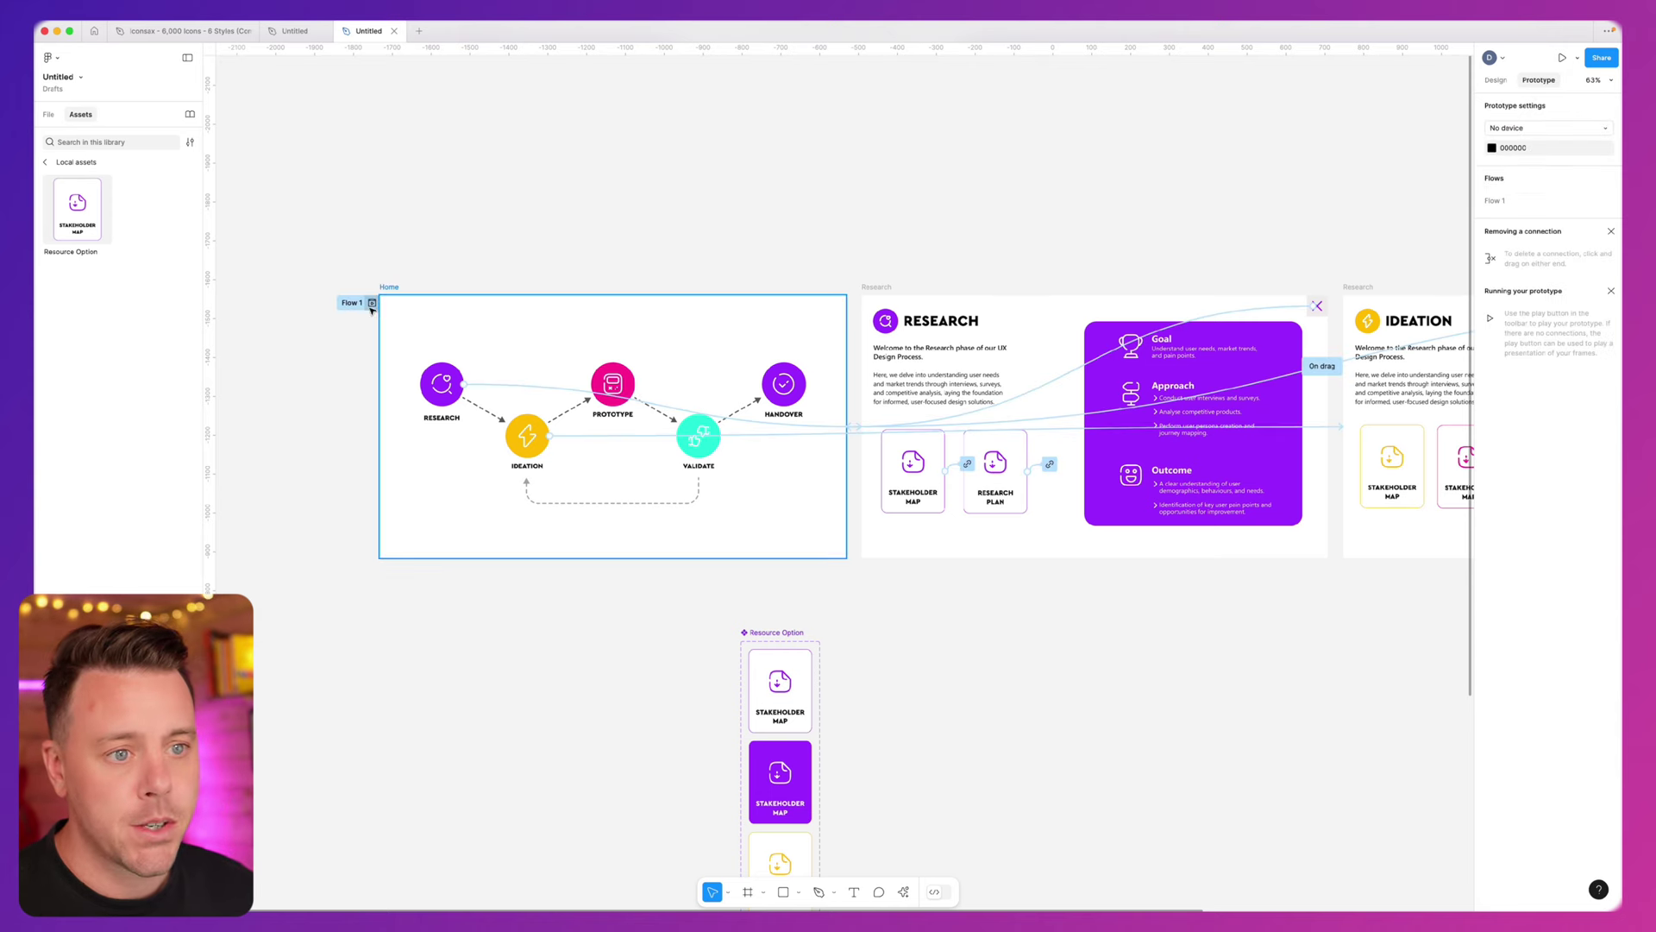
pyautogui.click(390, 287)
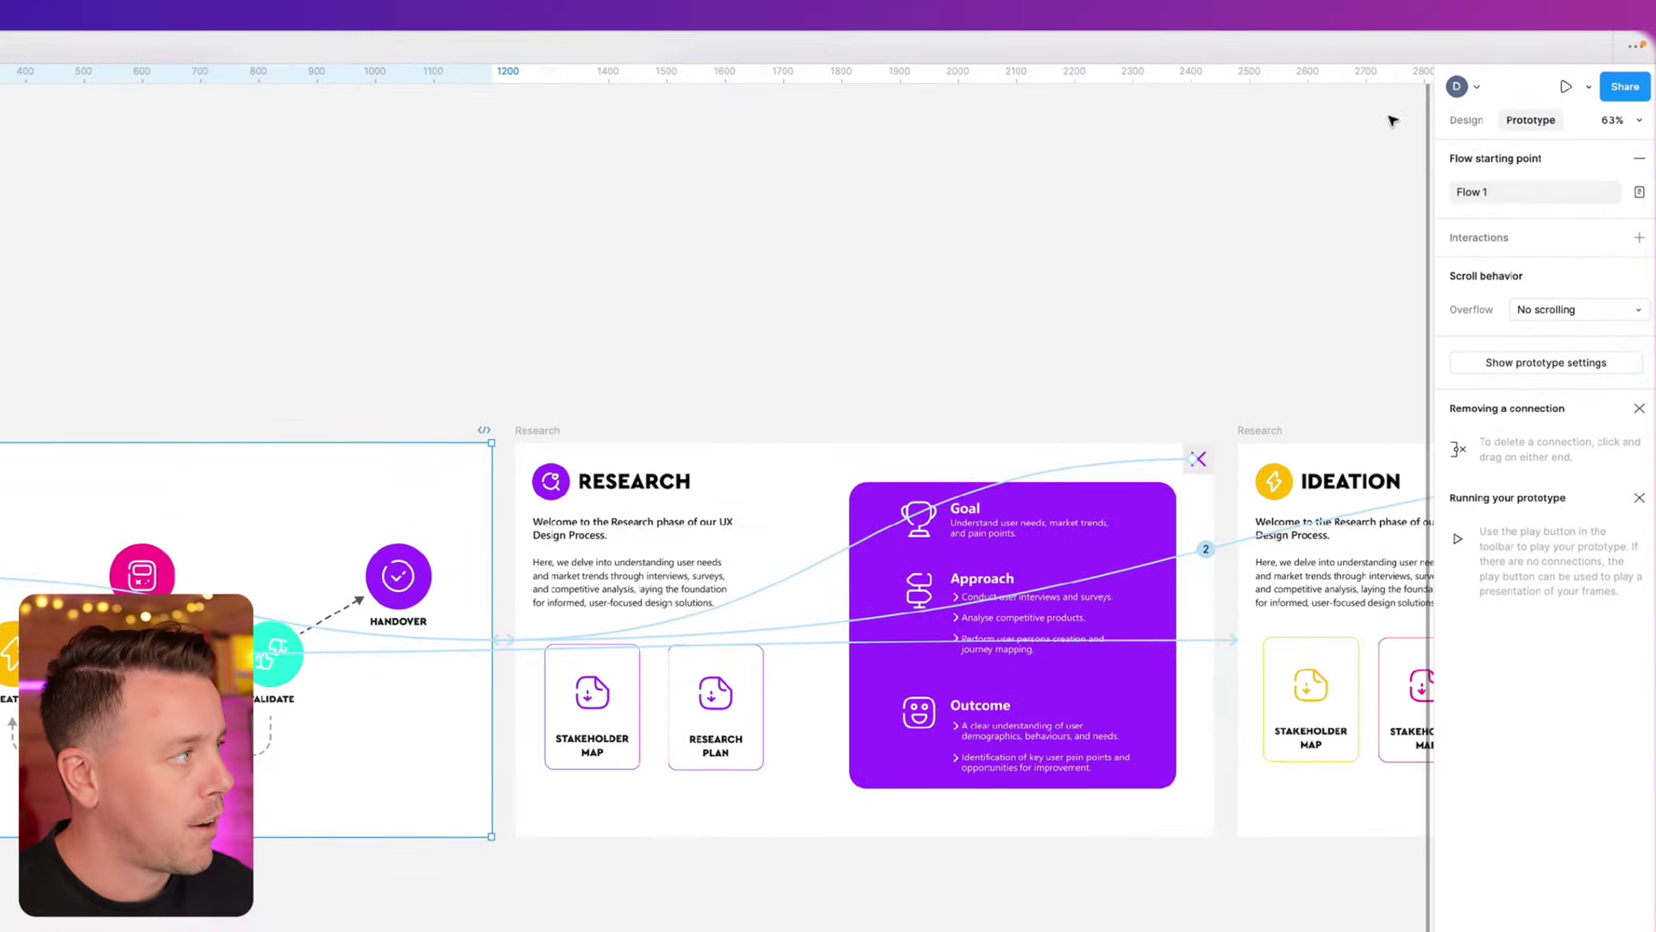
pyautogui.click(1626, 86)
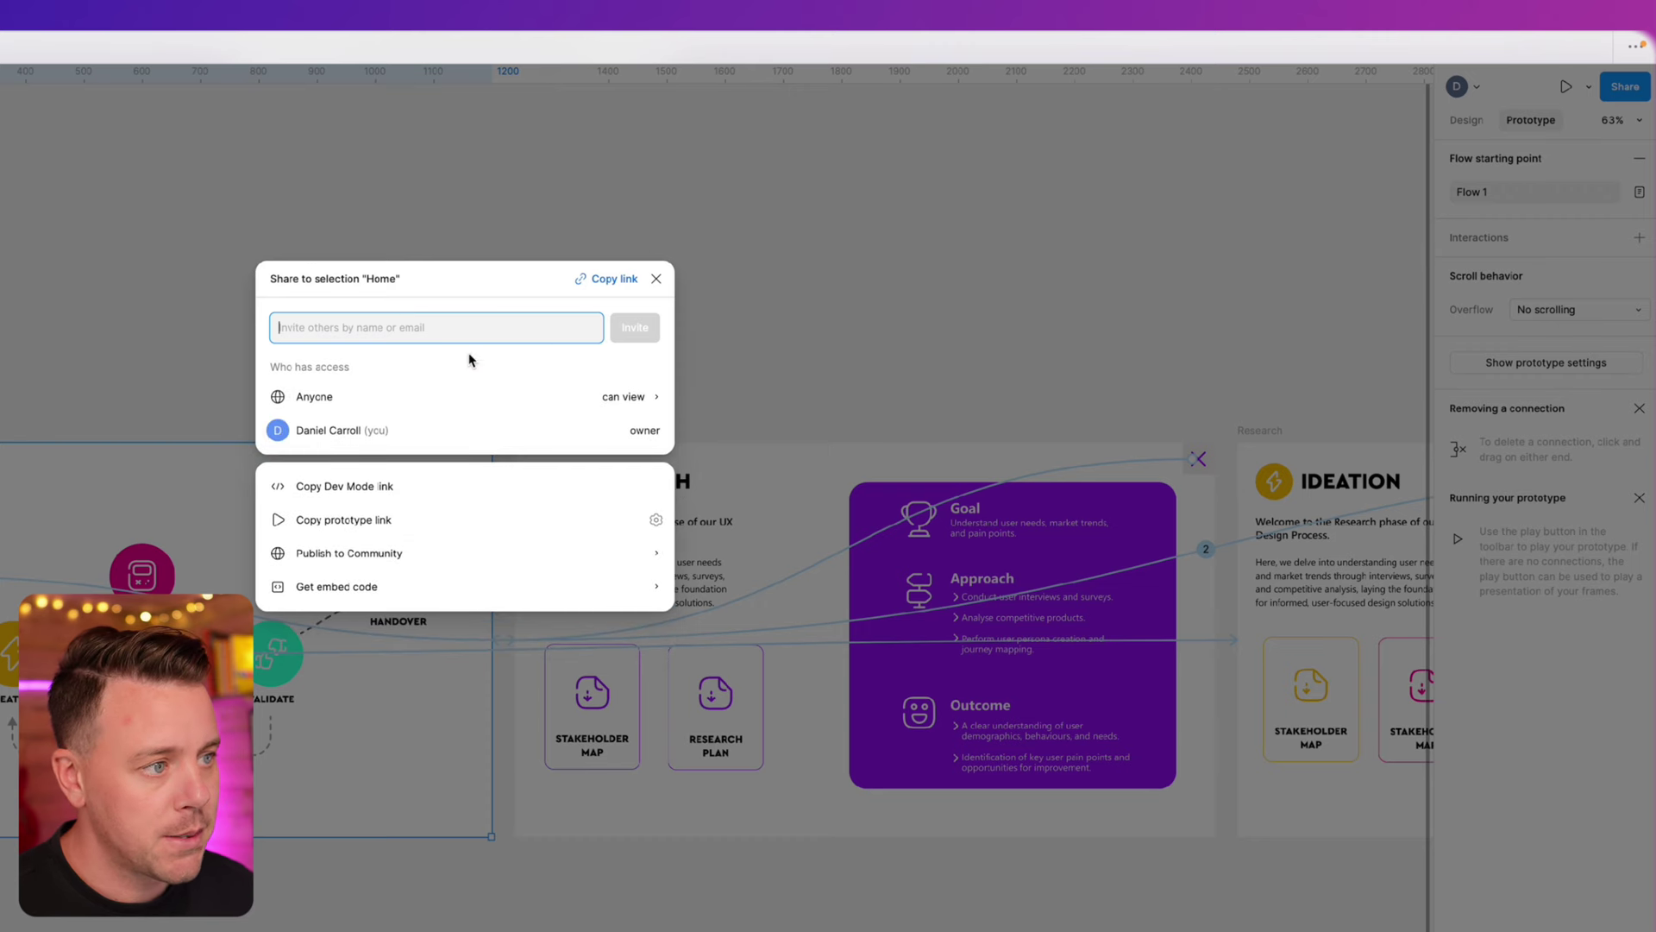
pyautogui.click(335, 585)
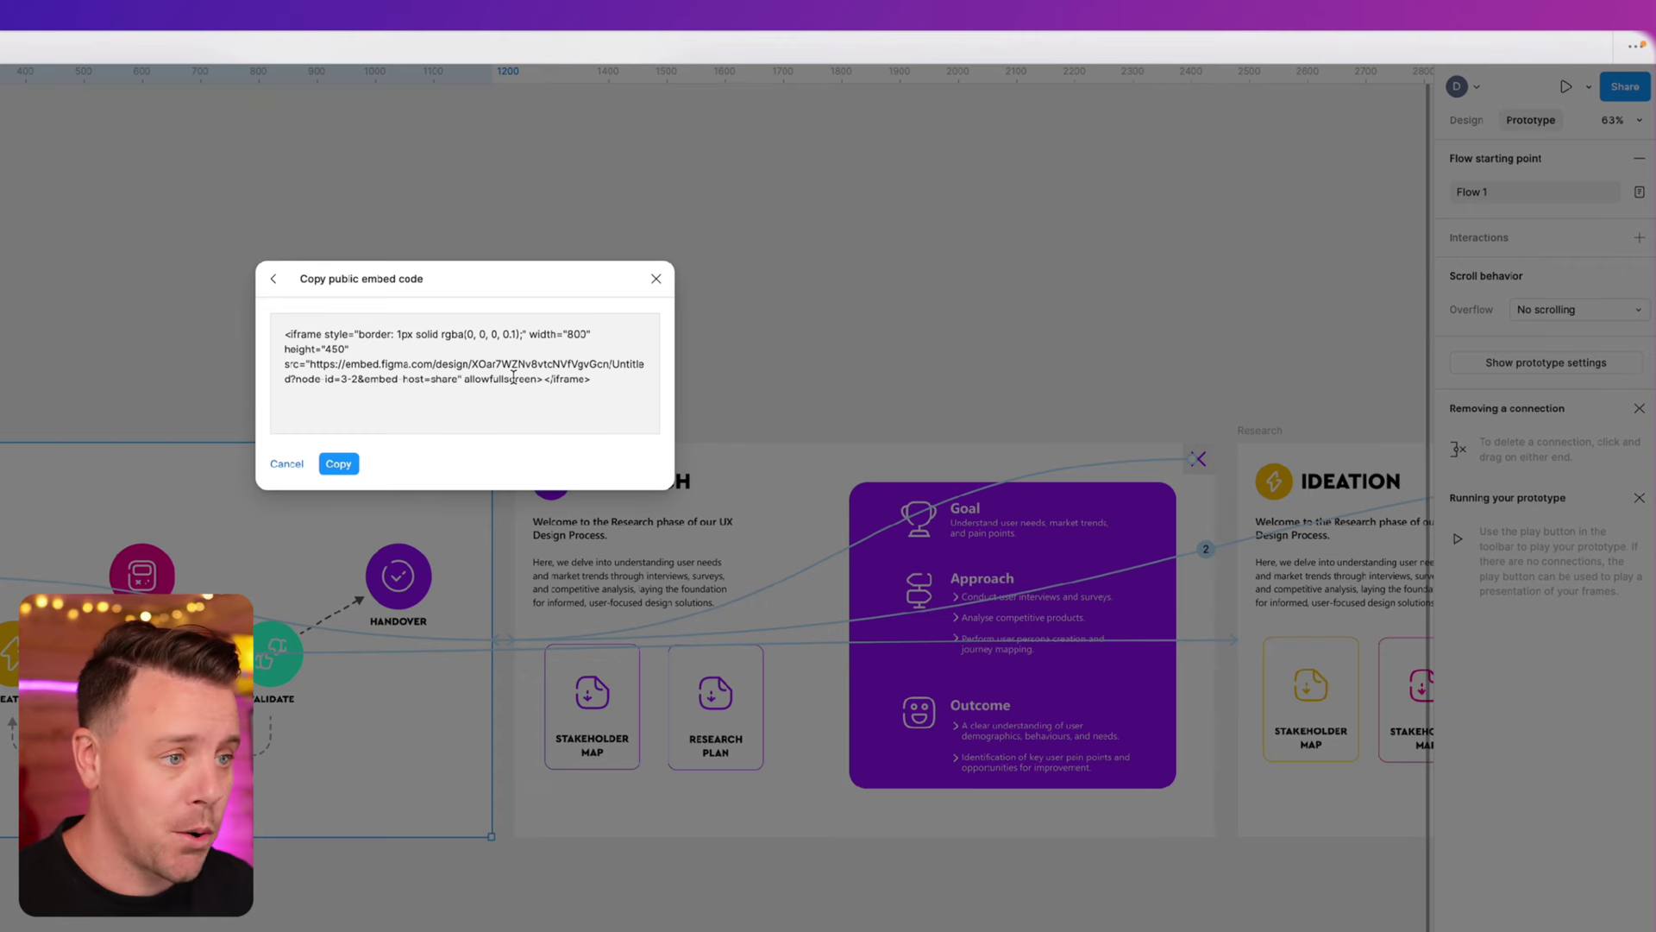
pyautogui.click(659, 279)
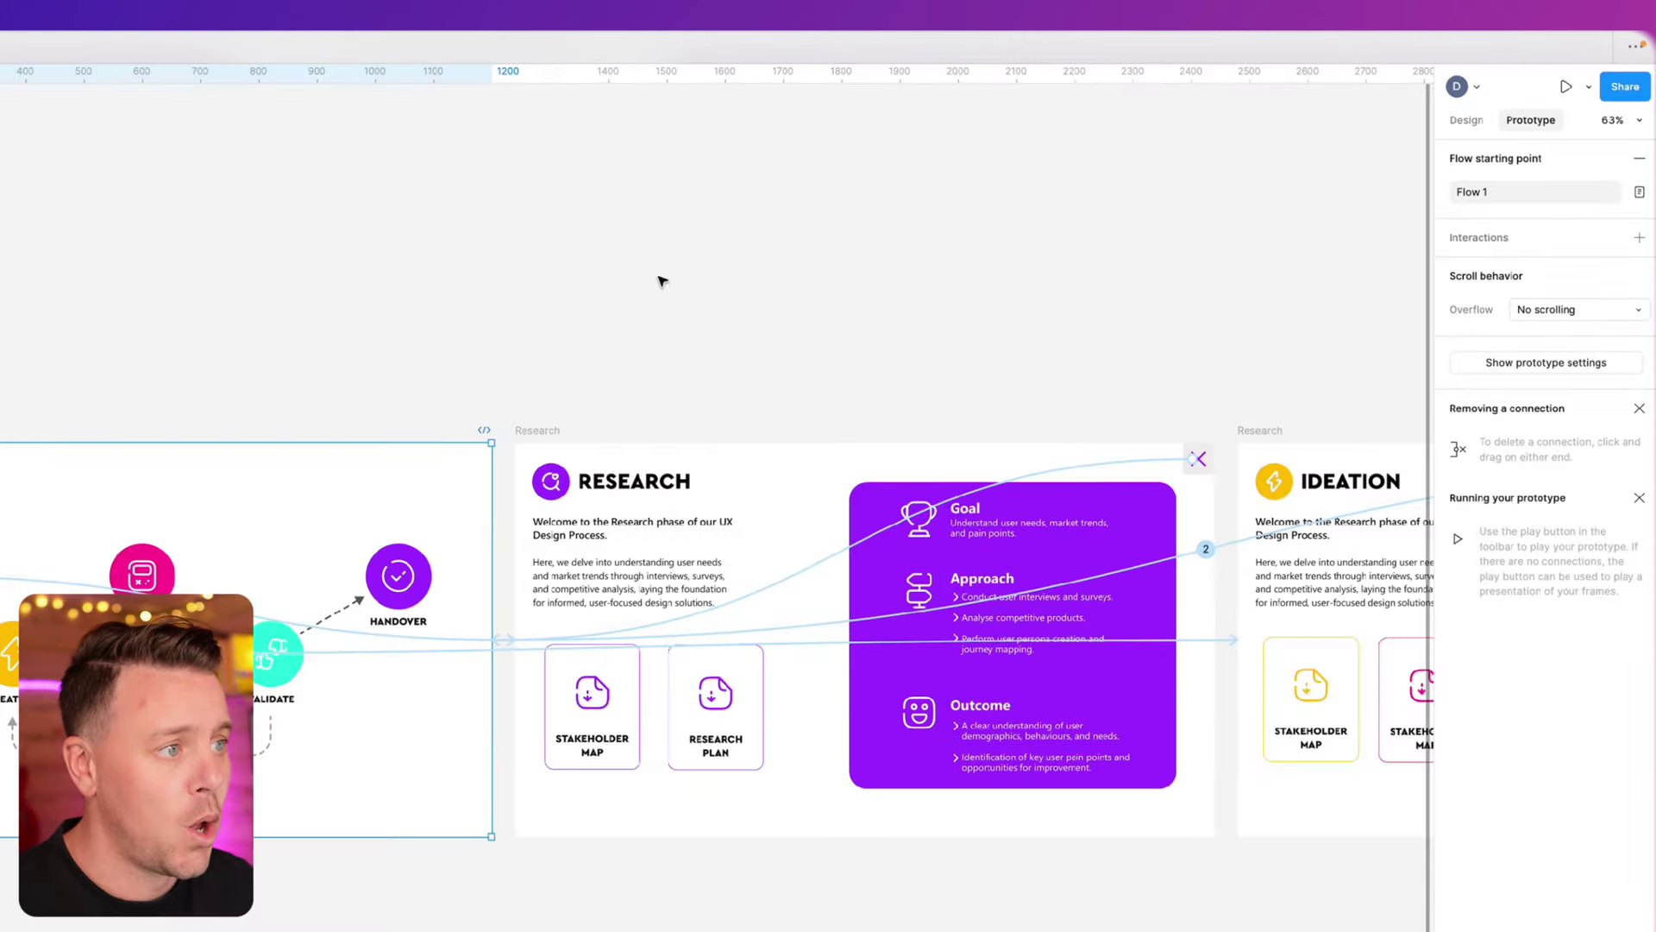
pyautogui.click(662, 281)
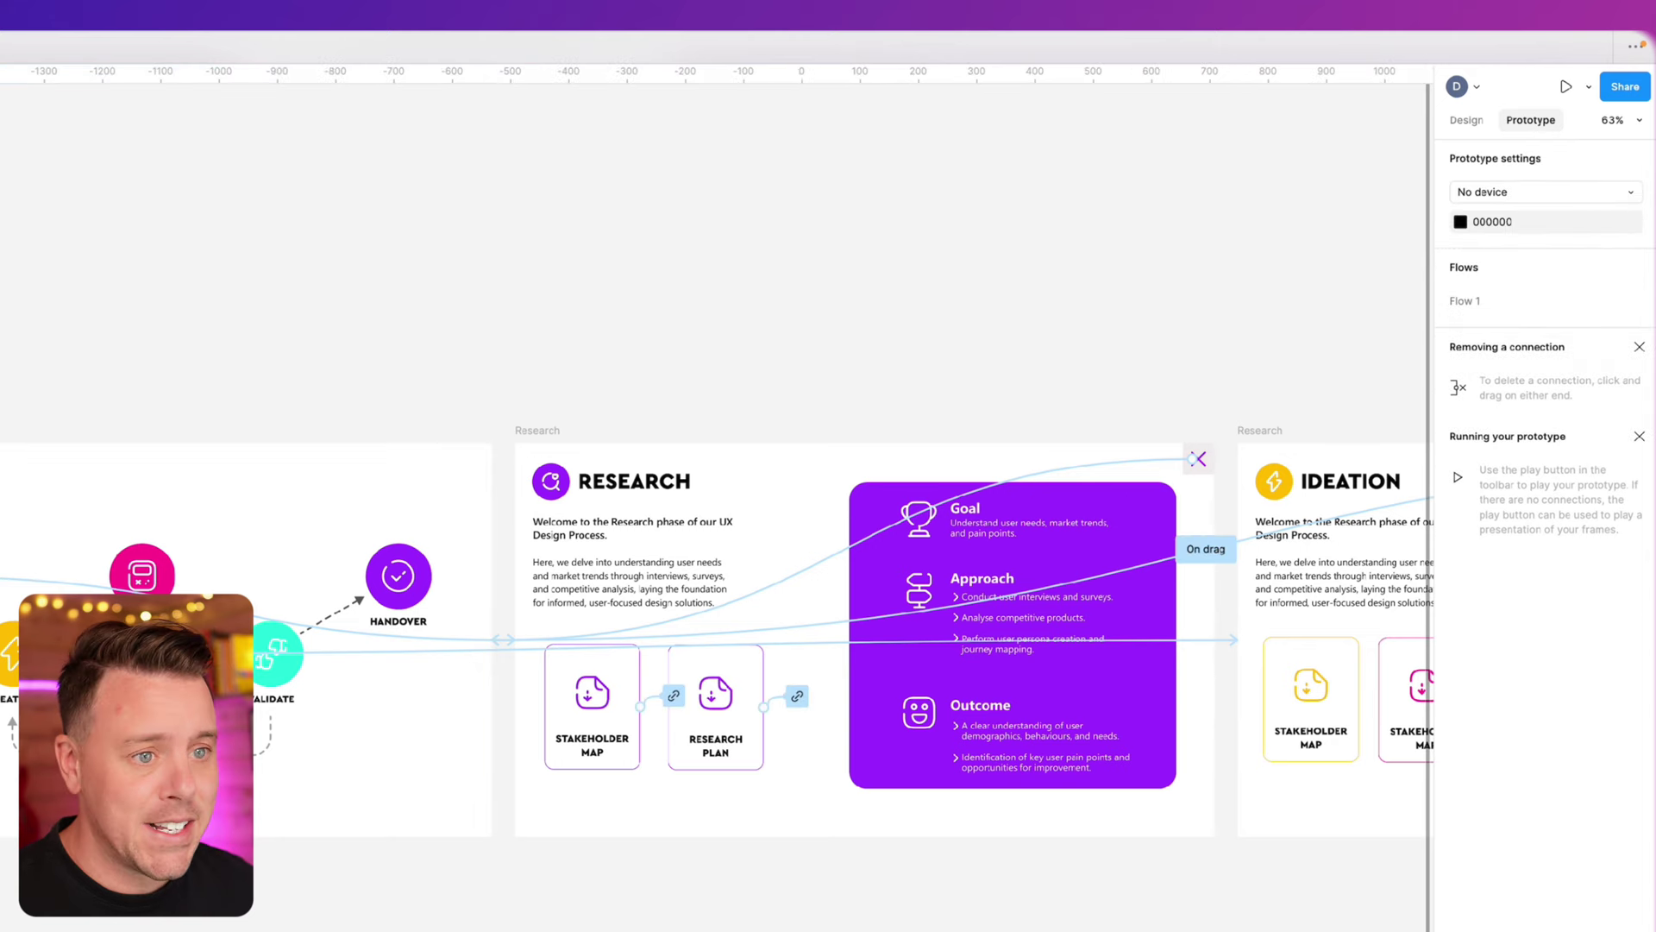
# - Preview the prototype and set its presentation background colour to white, FFFFFF
pyautogui.click(1565, 87)
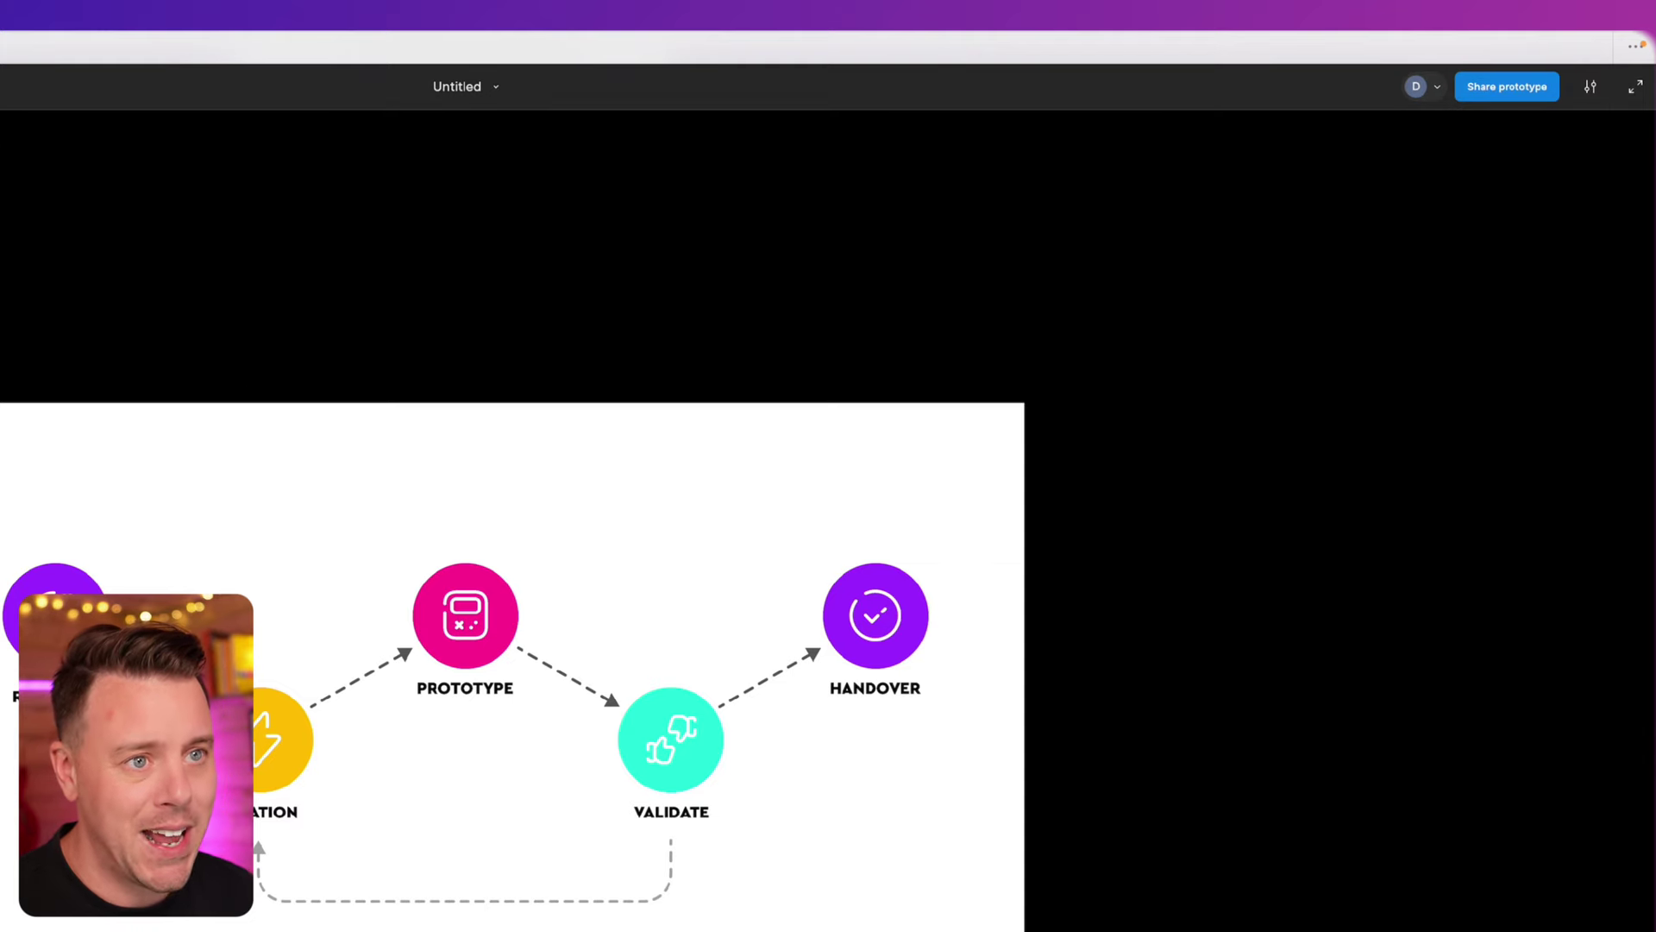
pyautogui.press('Escape')
pyautogui.click(34, 326)
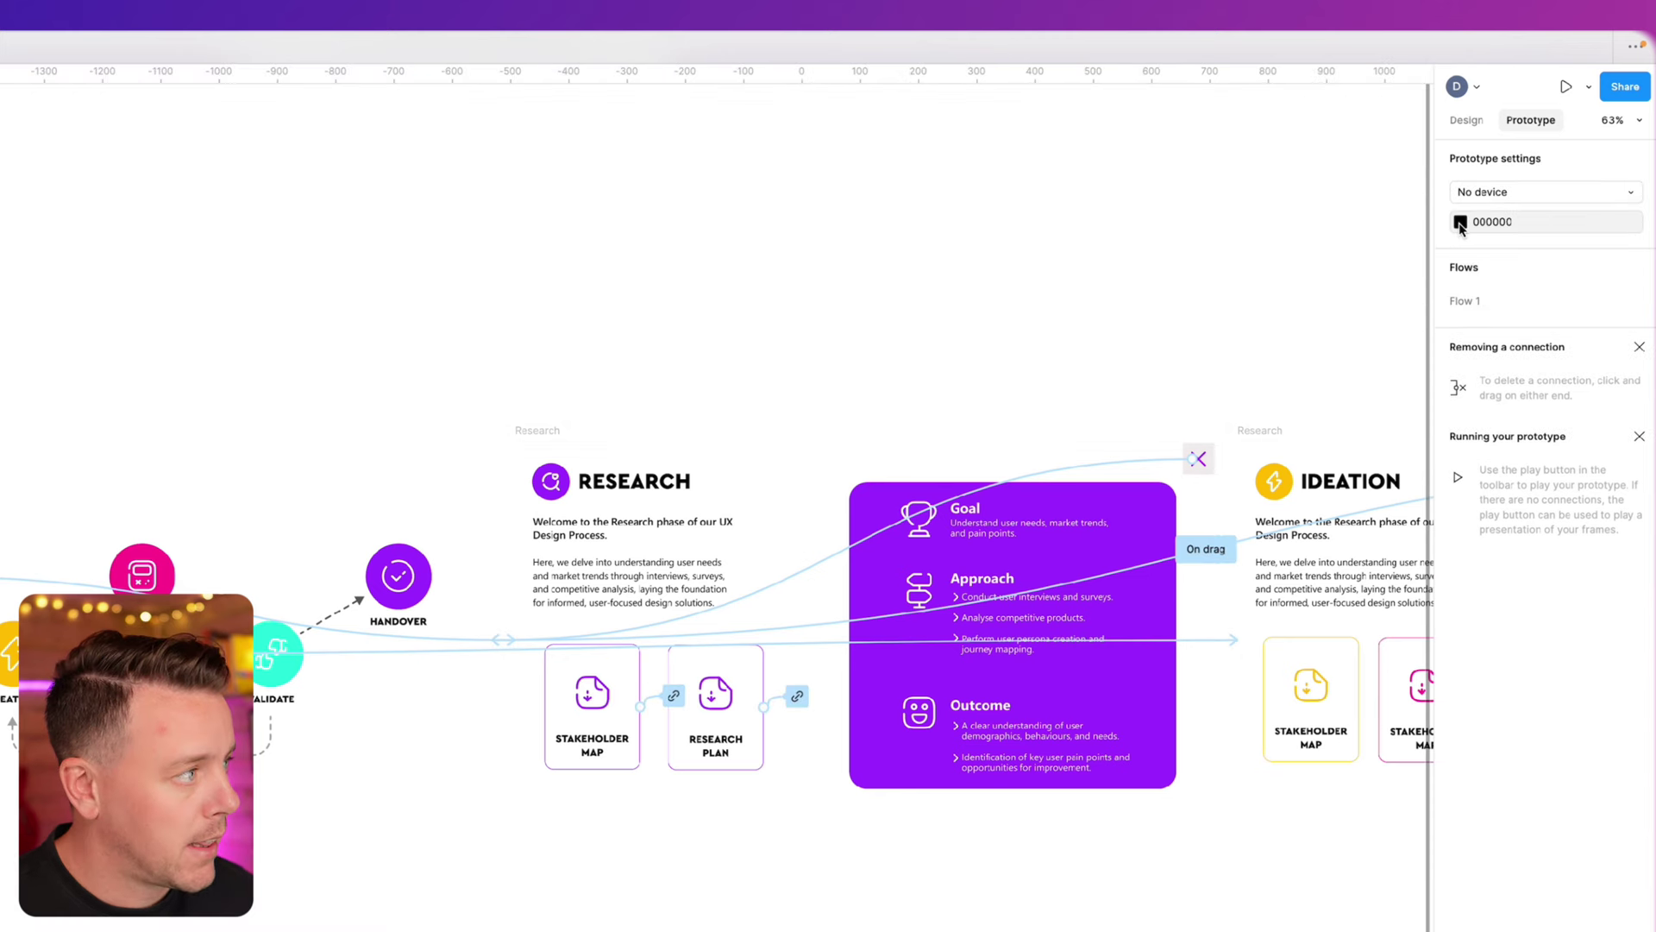
pyautogui.click(1460, 226)
pyautogui.moveTo(1354, 345); pyautogui.dragTo(1143, 226)
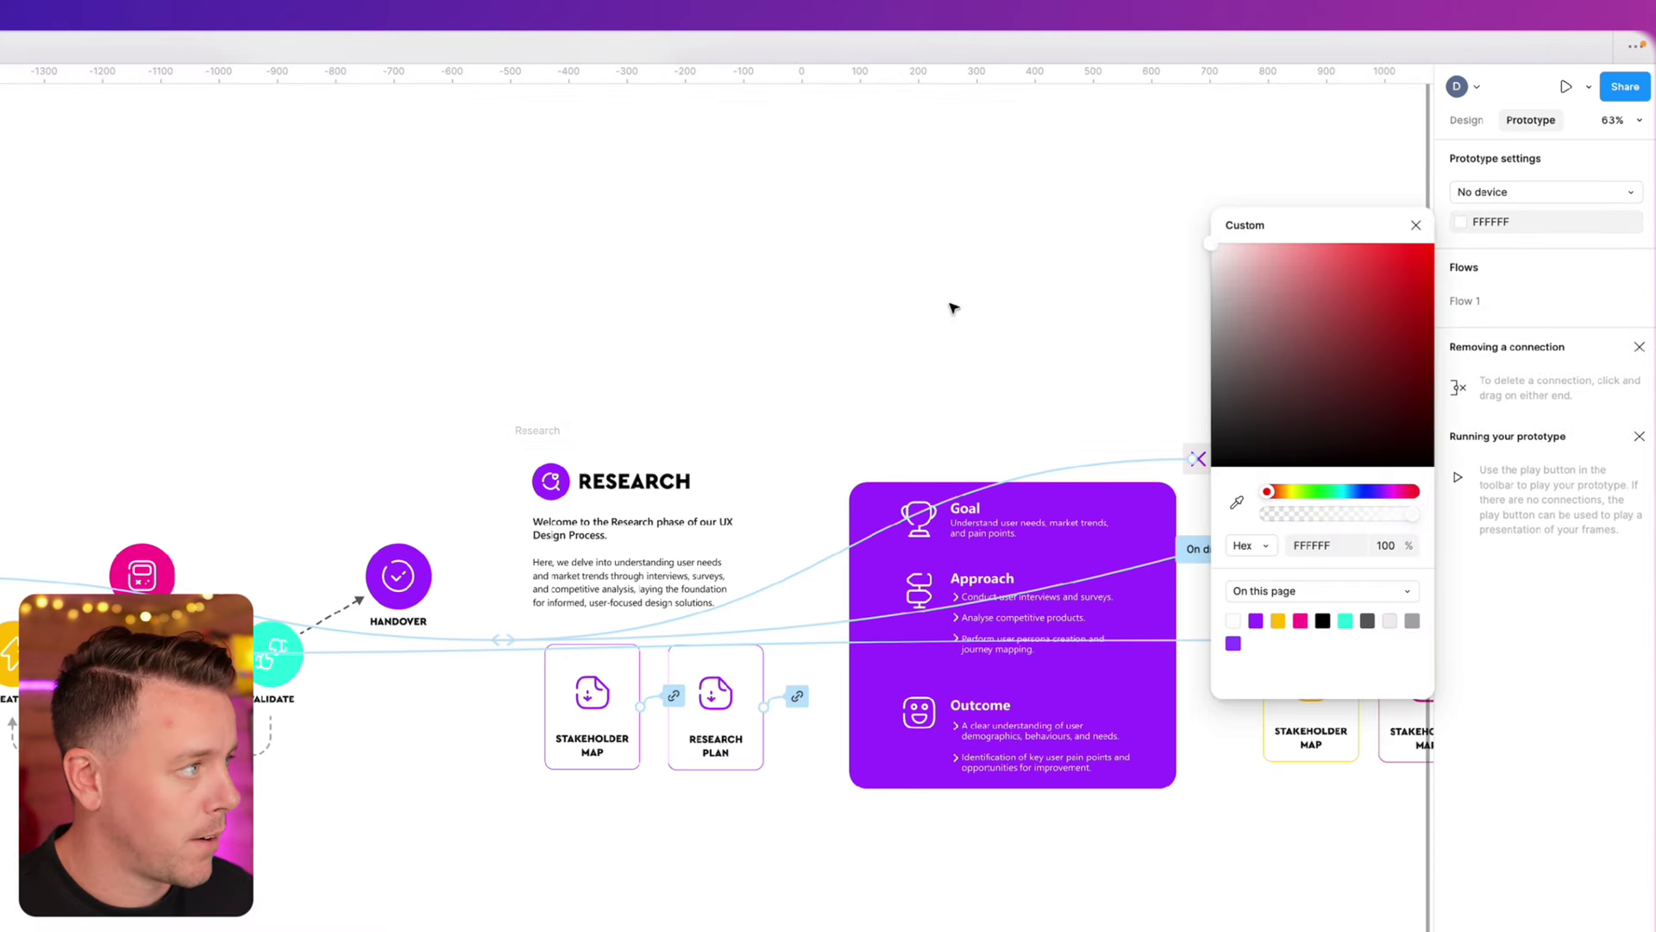
pyautogui.click(1414, 233)
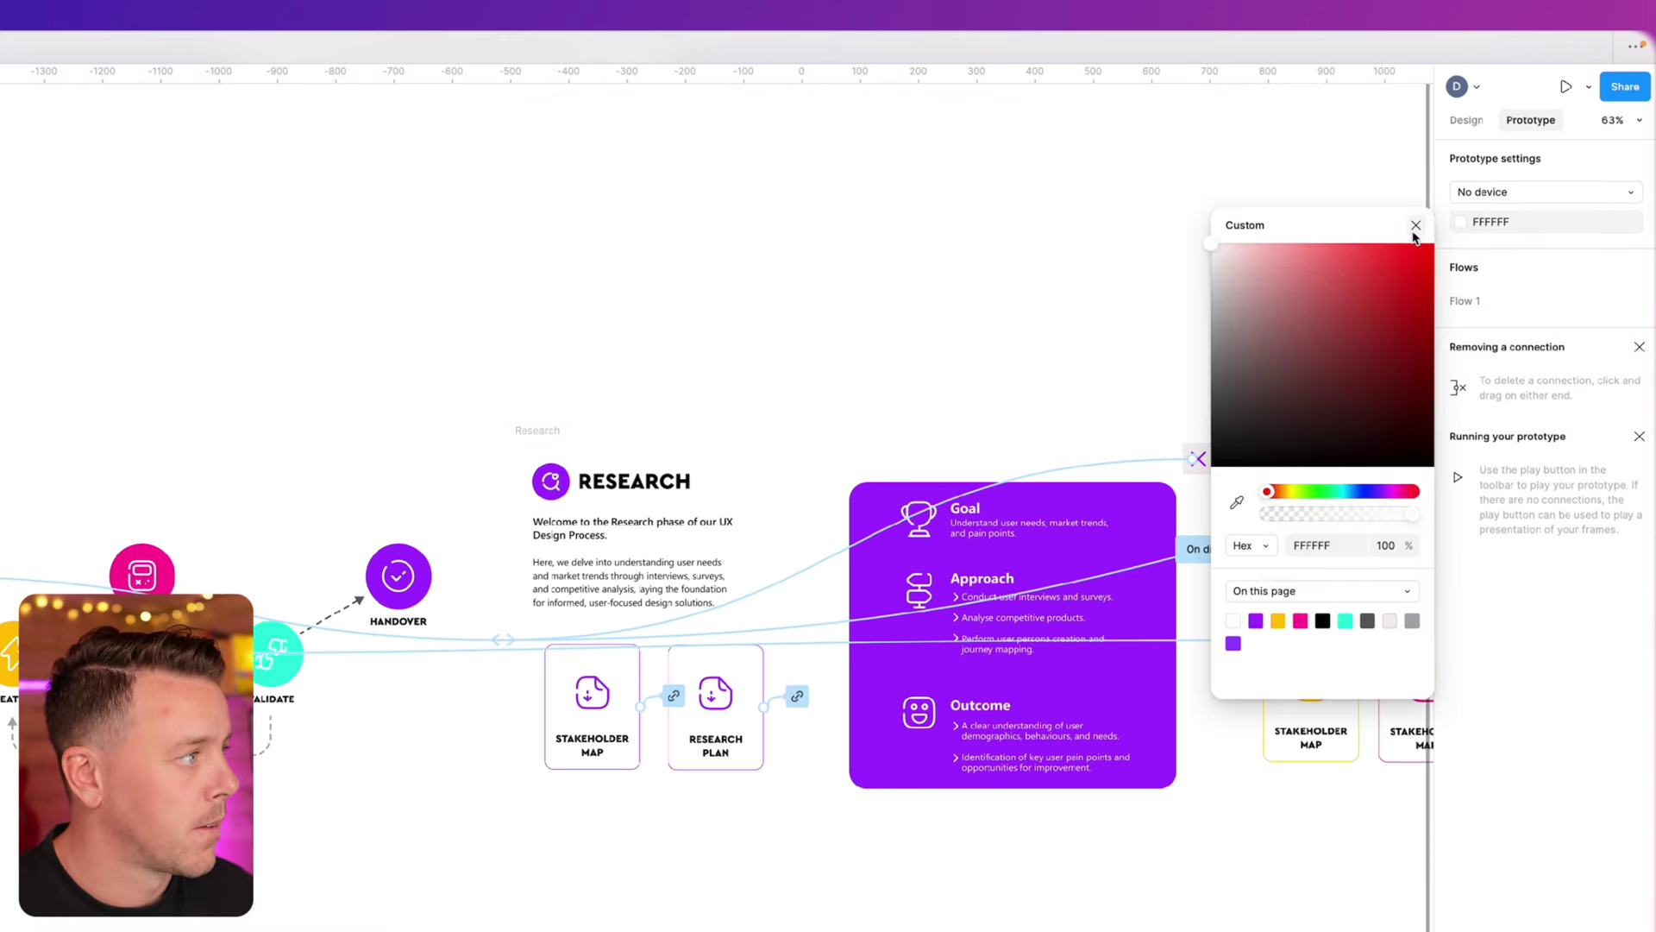
# - Present the prototype from the Home frame and copy its public embed code
pyautogui.click(129, 759)
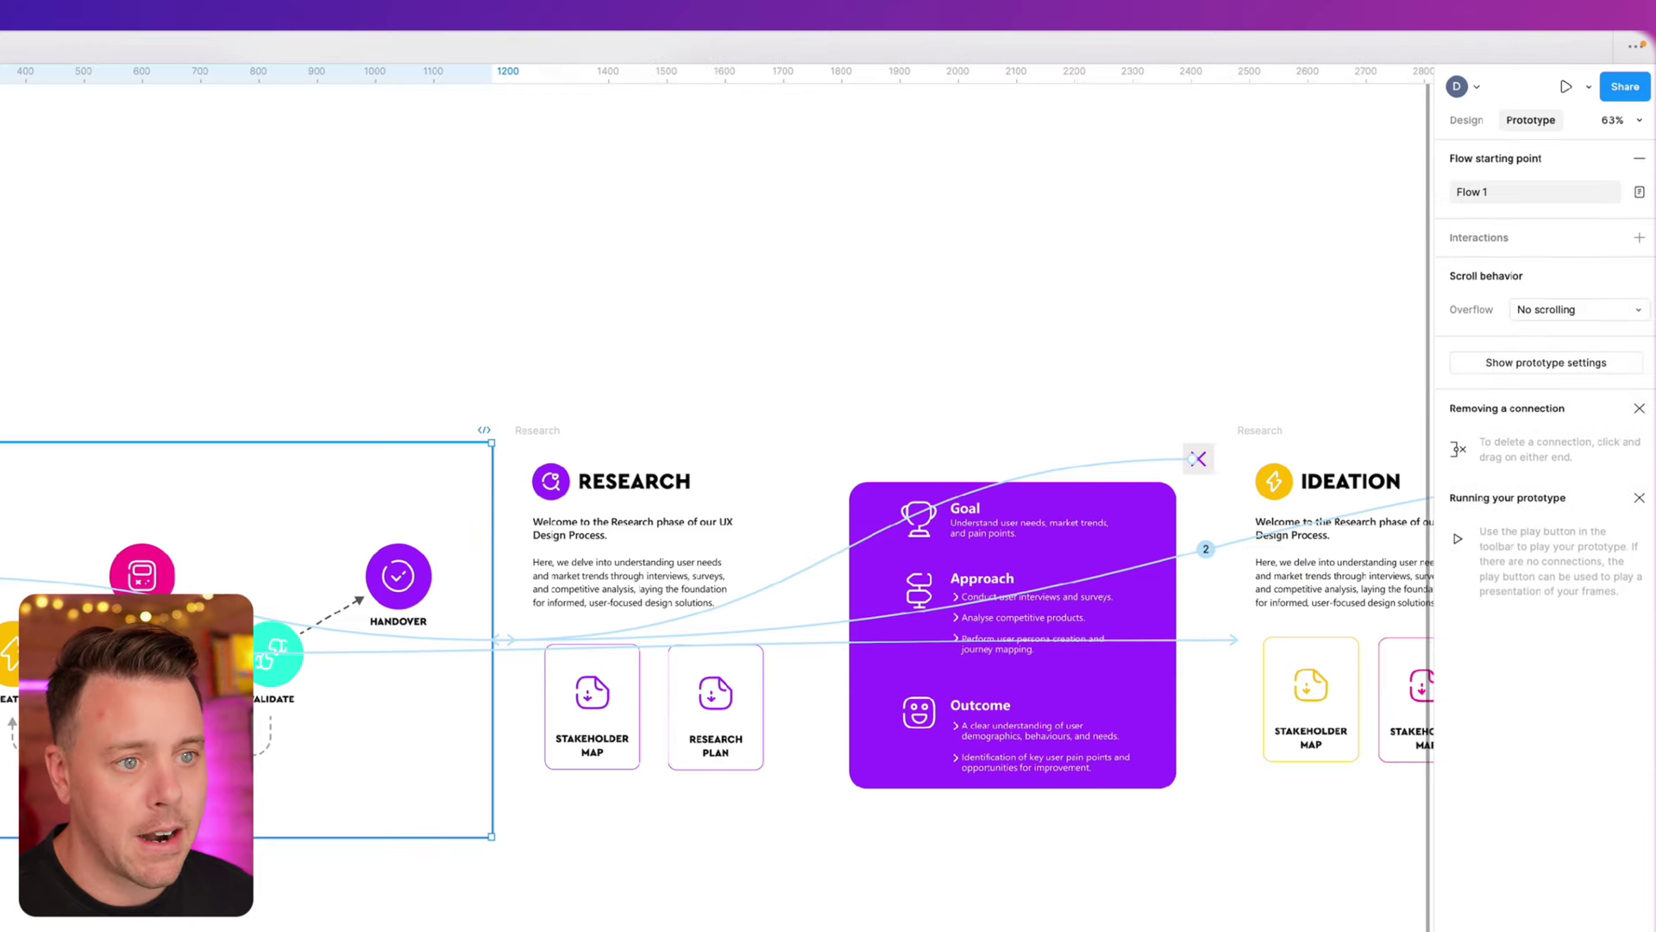
pyautogui.click(1566, 86)
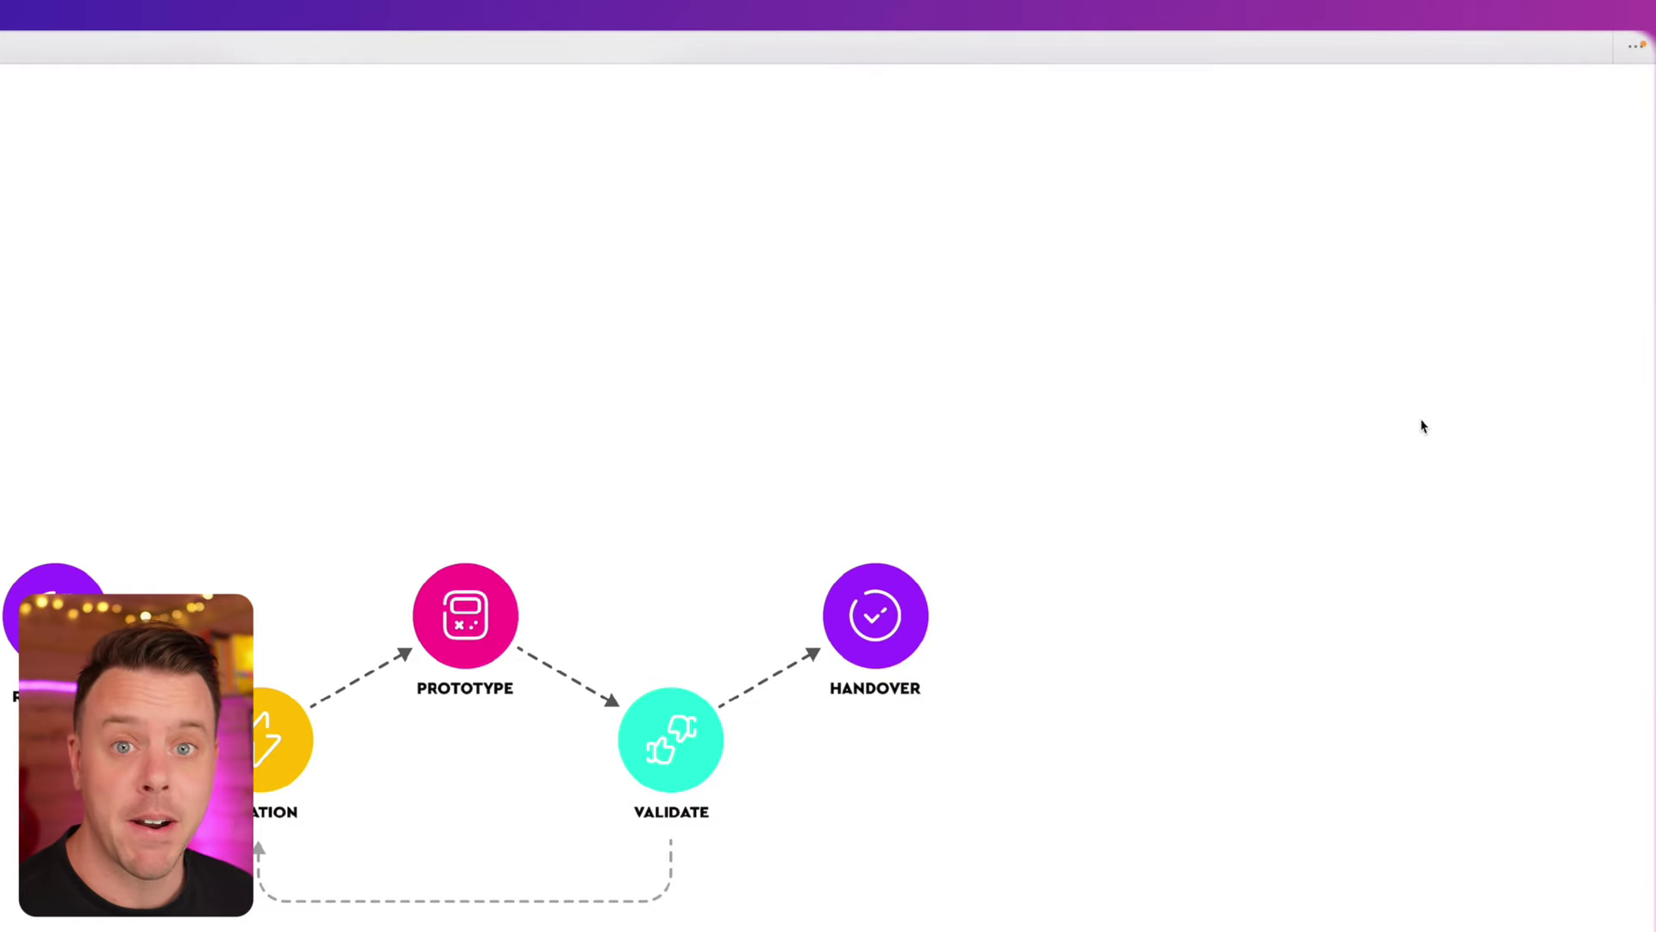
pyautogui.moveTo(1317, 256)
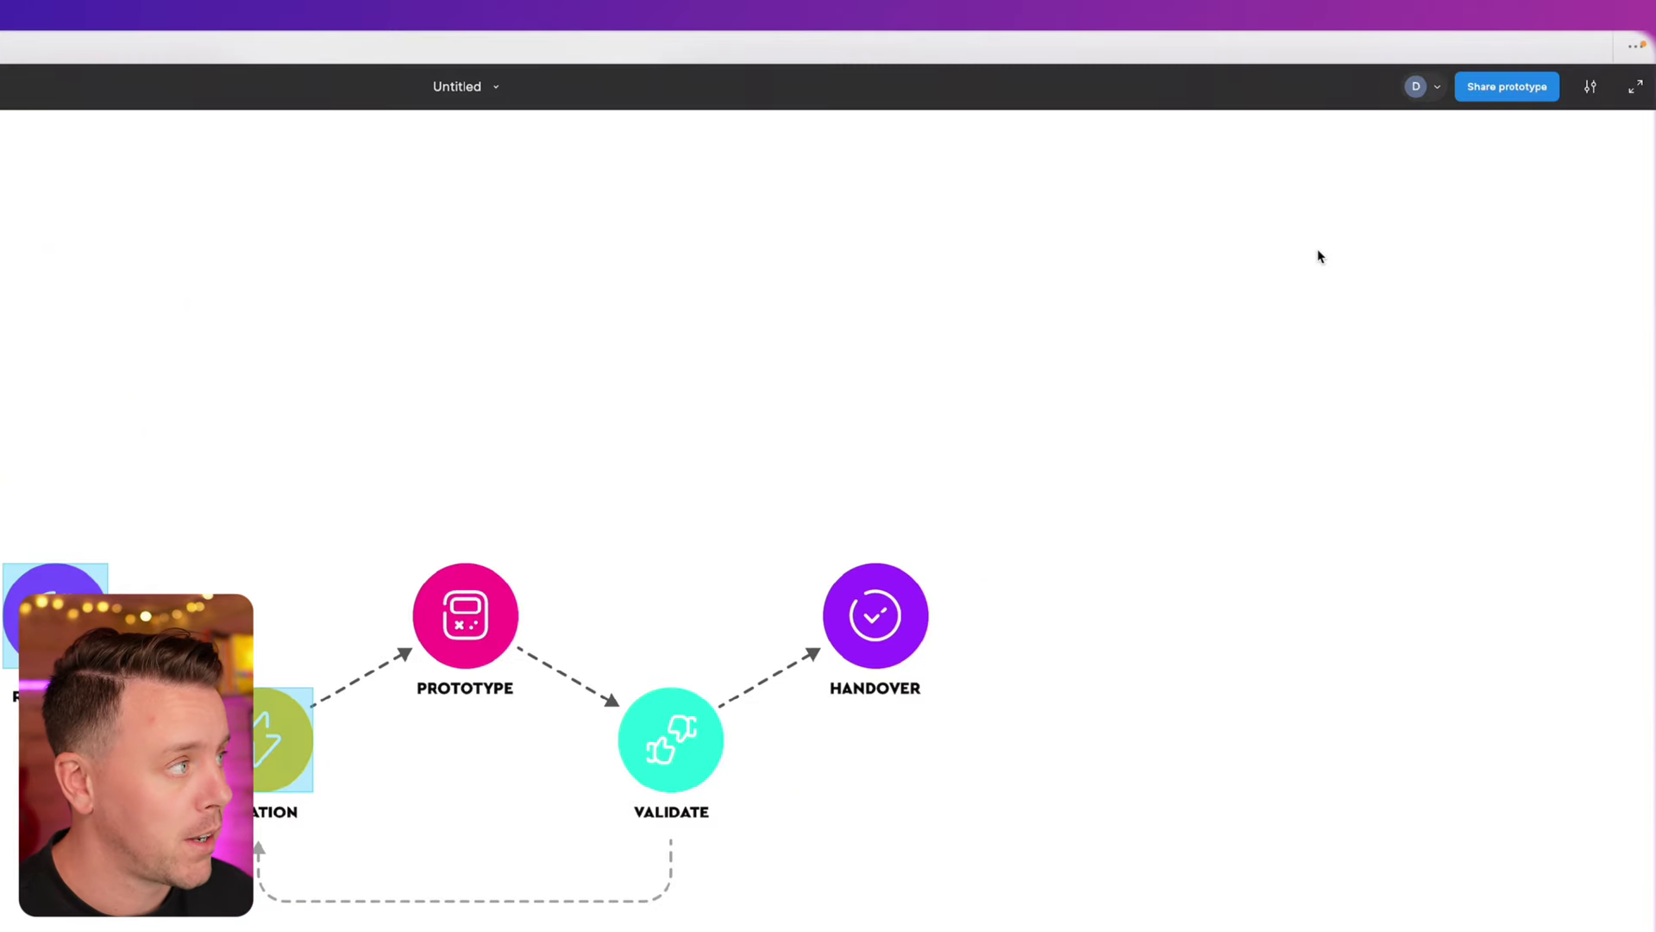
pyautogui.click(1525, 94)
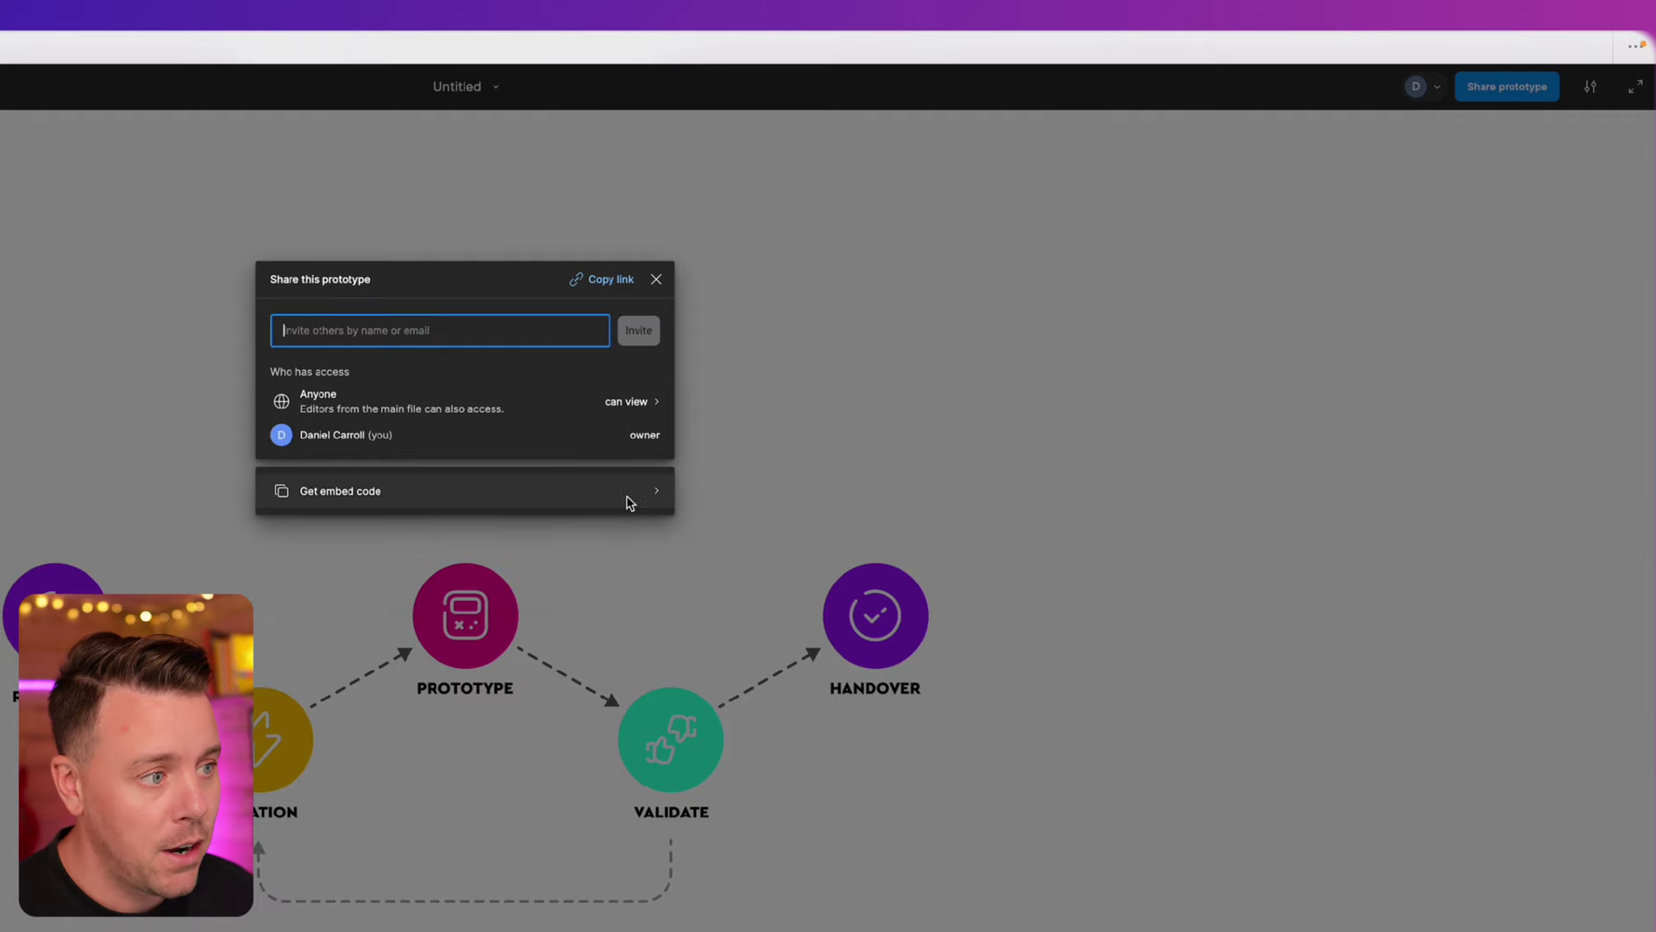
pyautogui.click(438, 496)
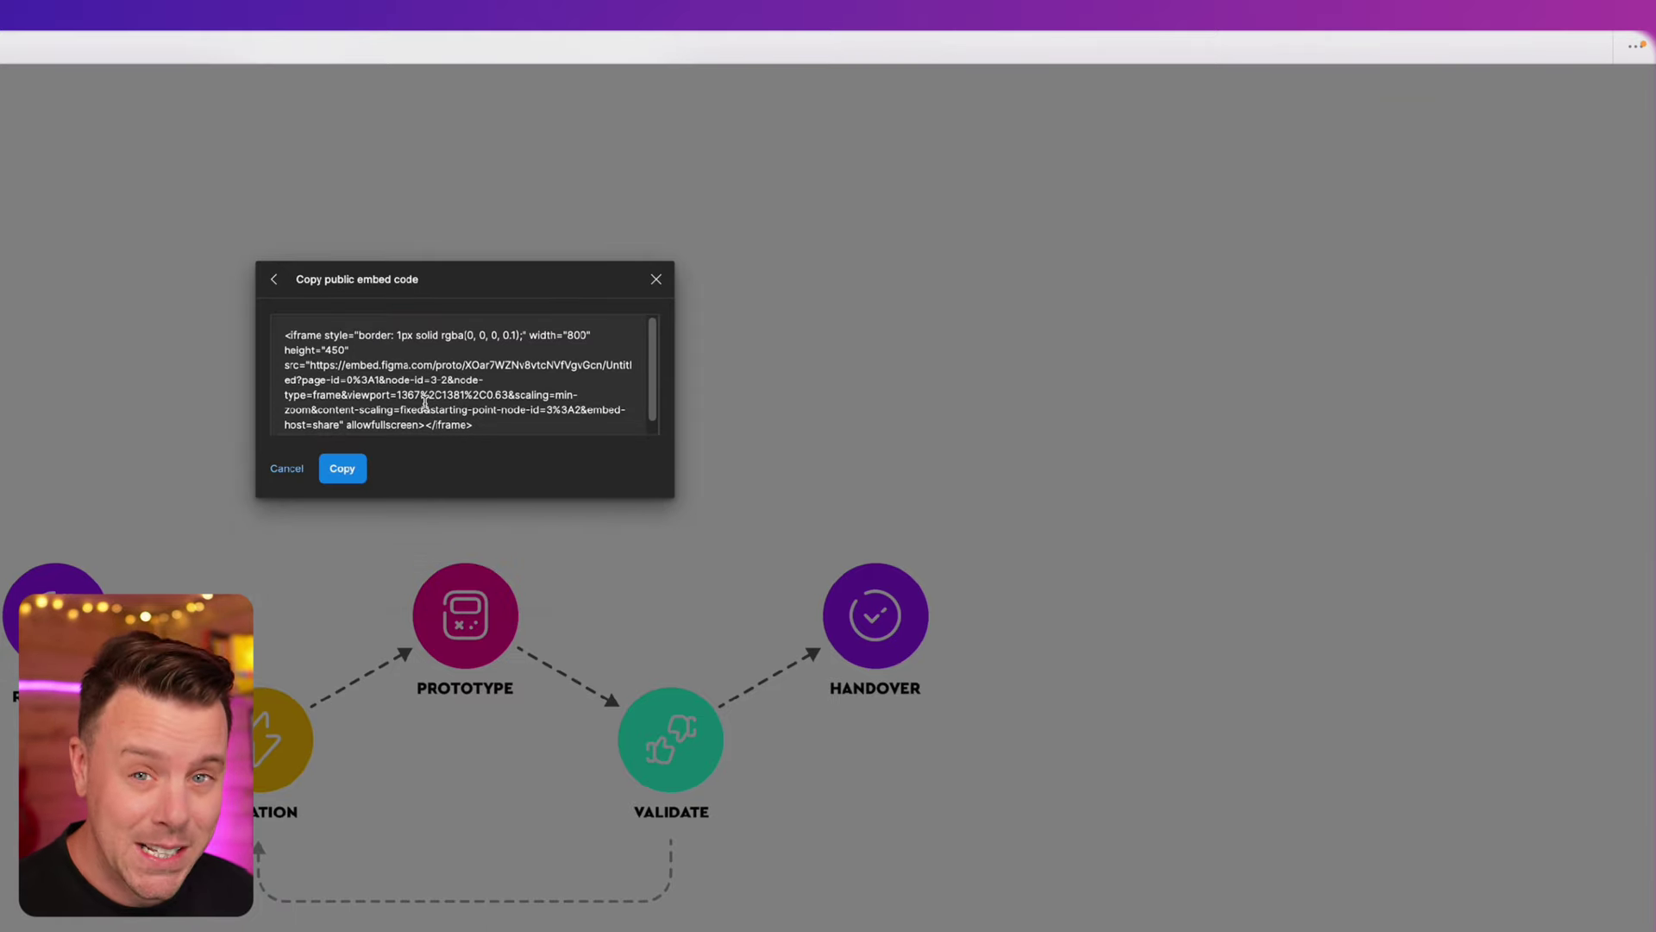
pyautogui.click(345, 472)
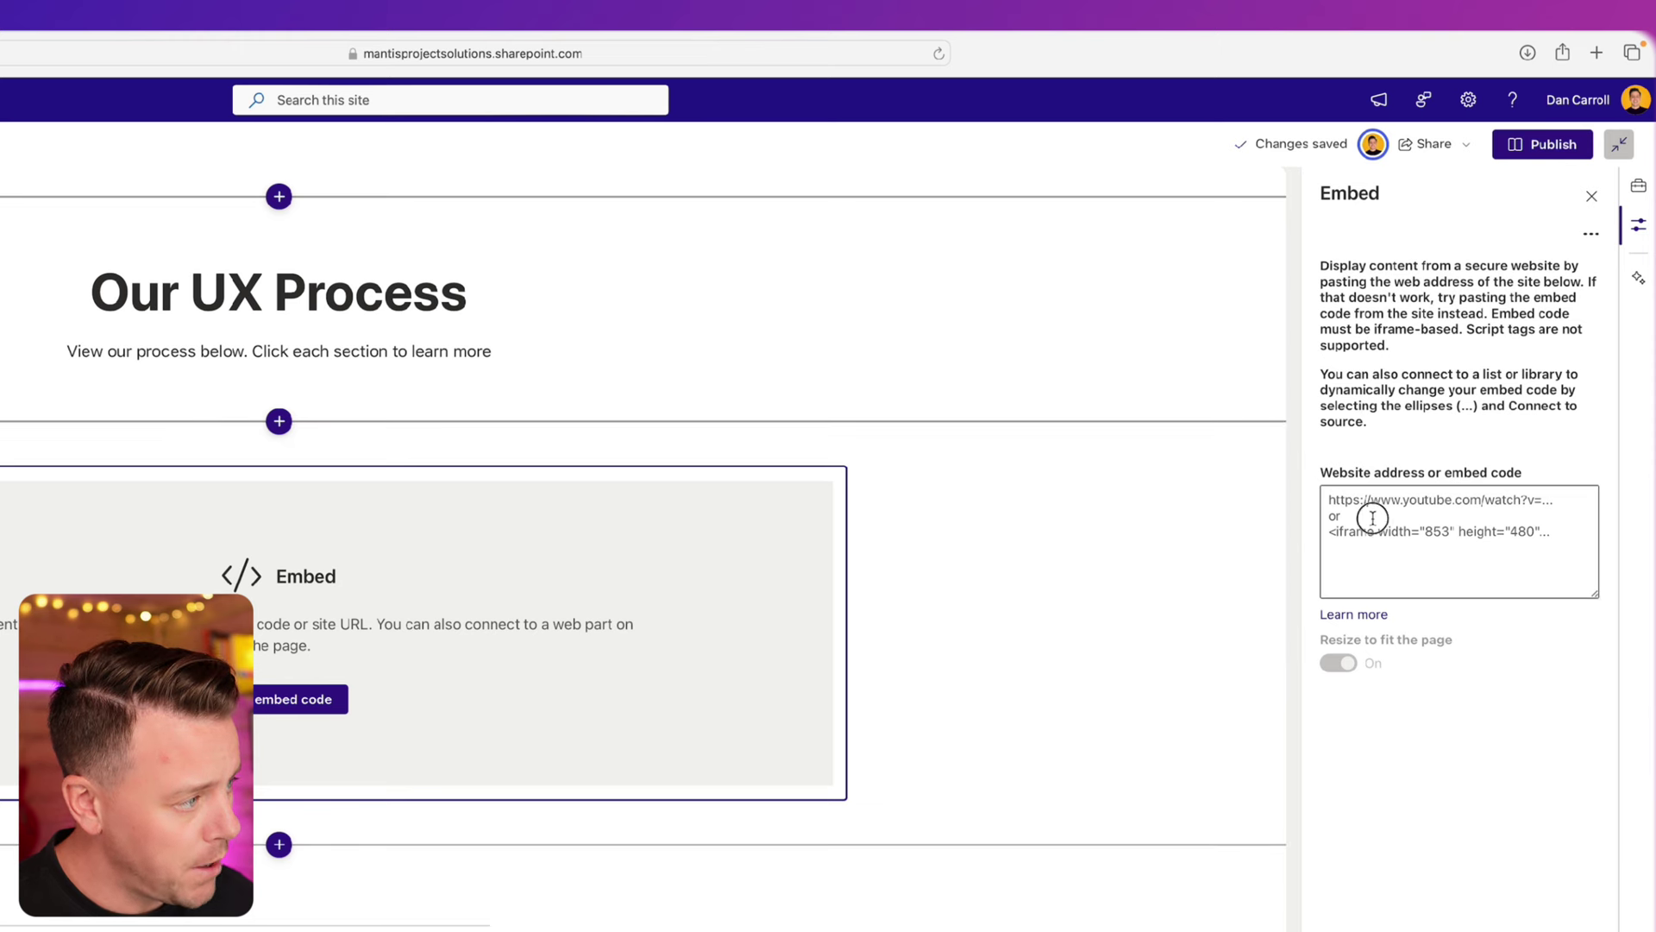
# - Switch to SharePoint and paste the copied prototype embed code into the Embed web part
pyautogui.click(1372, 517)
pyautogui.press('super+v')
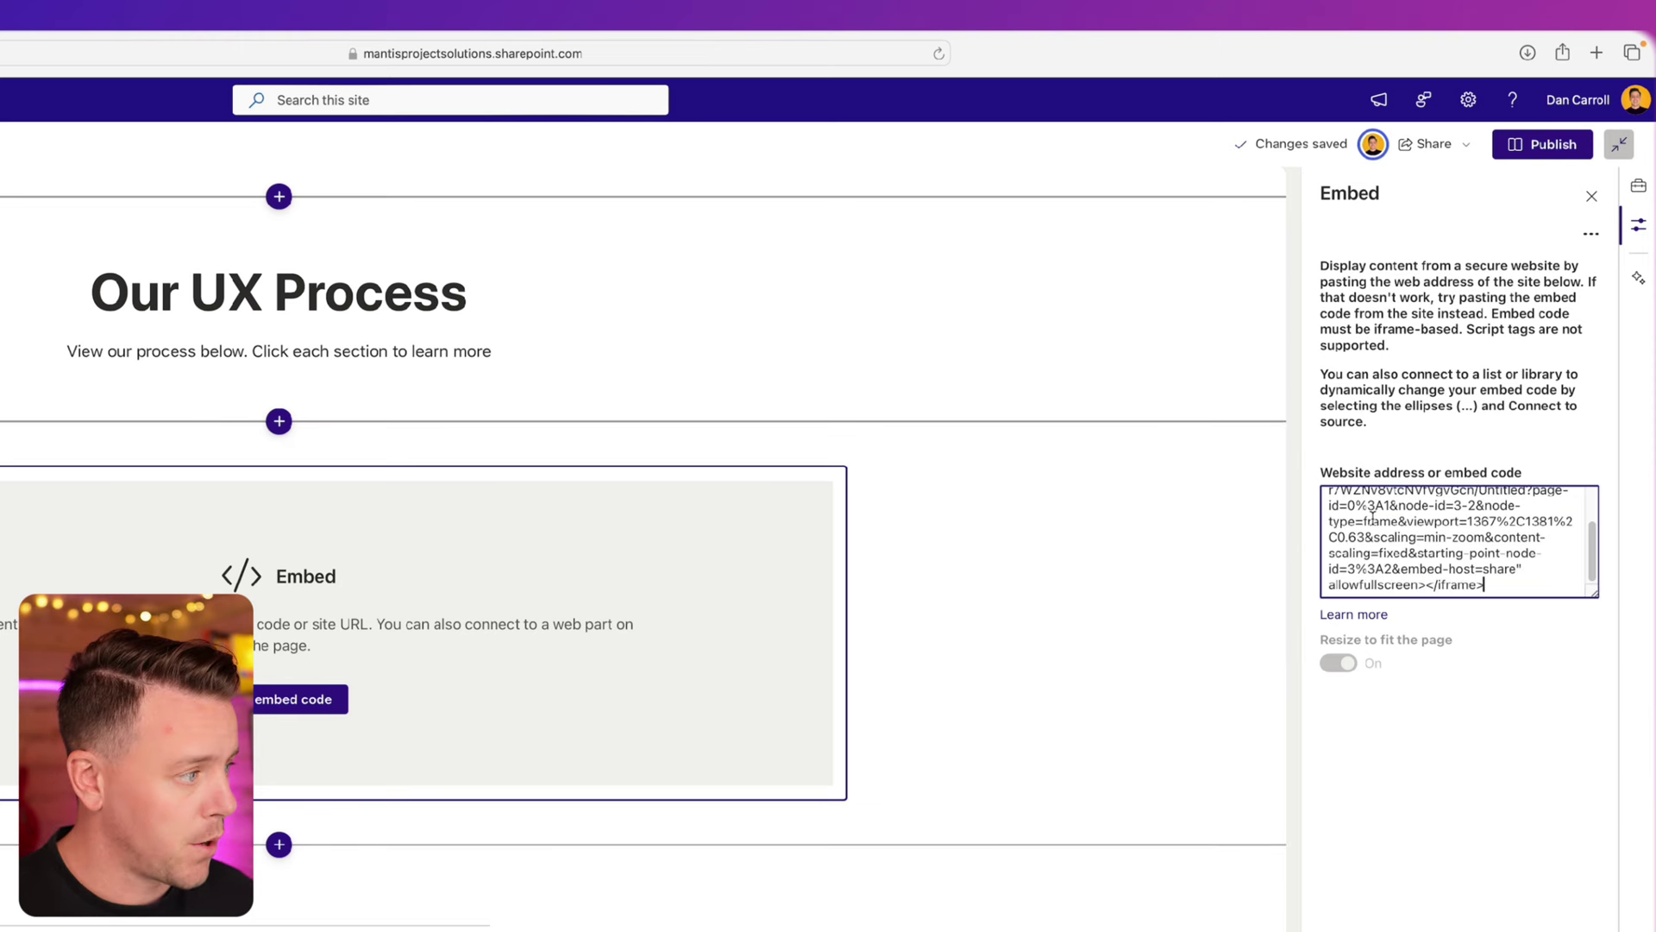
pyautogui.click(1384, 865)
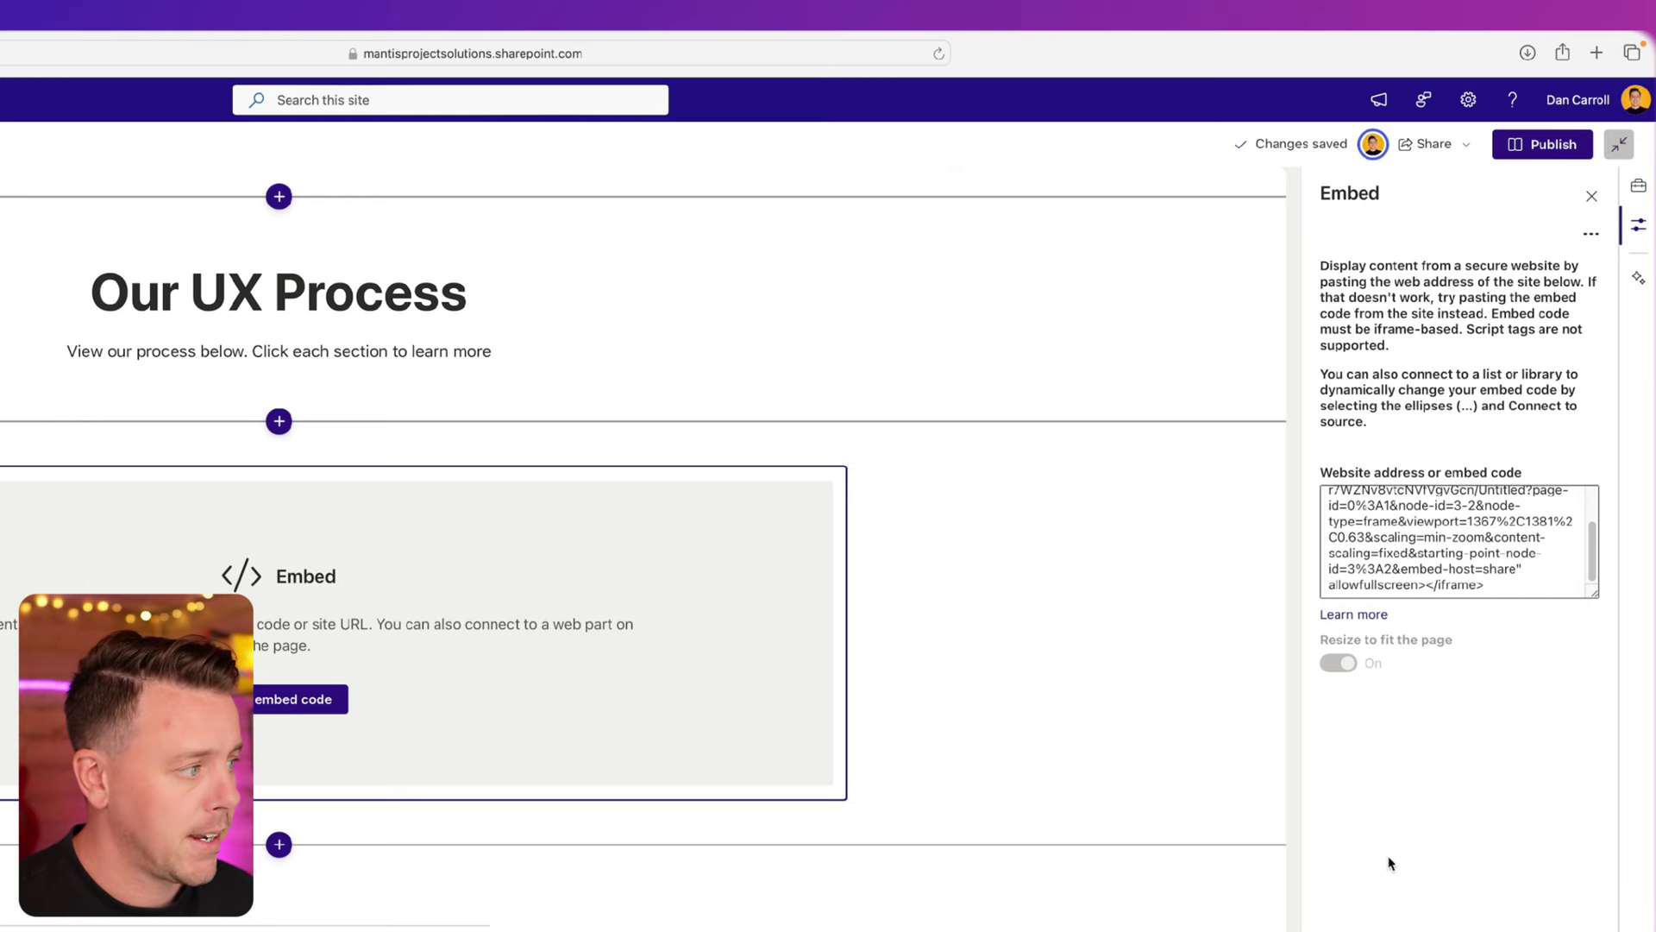
pyautogui.click(1277, 837)
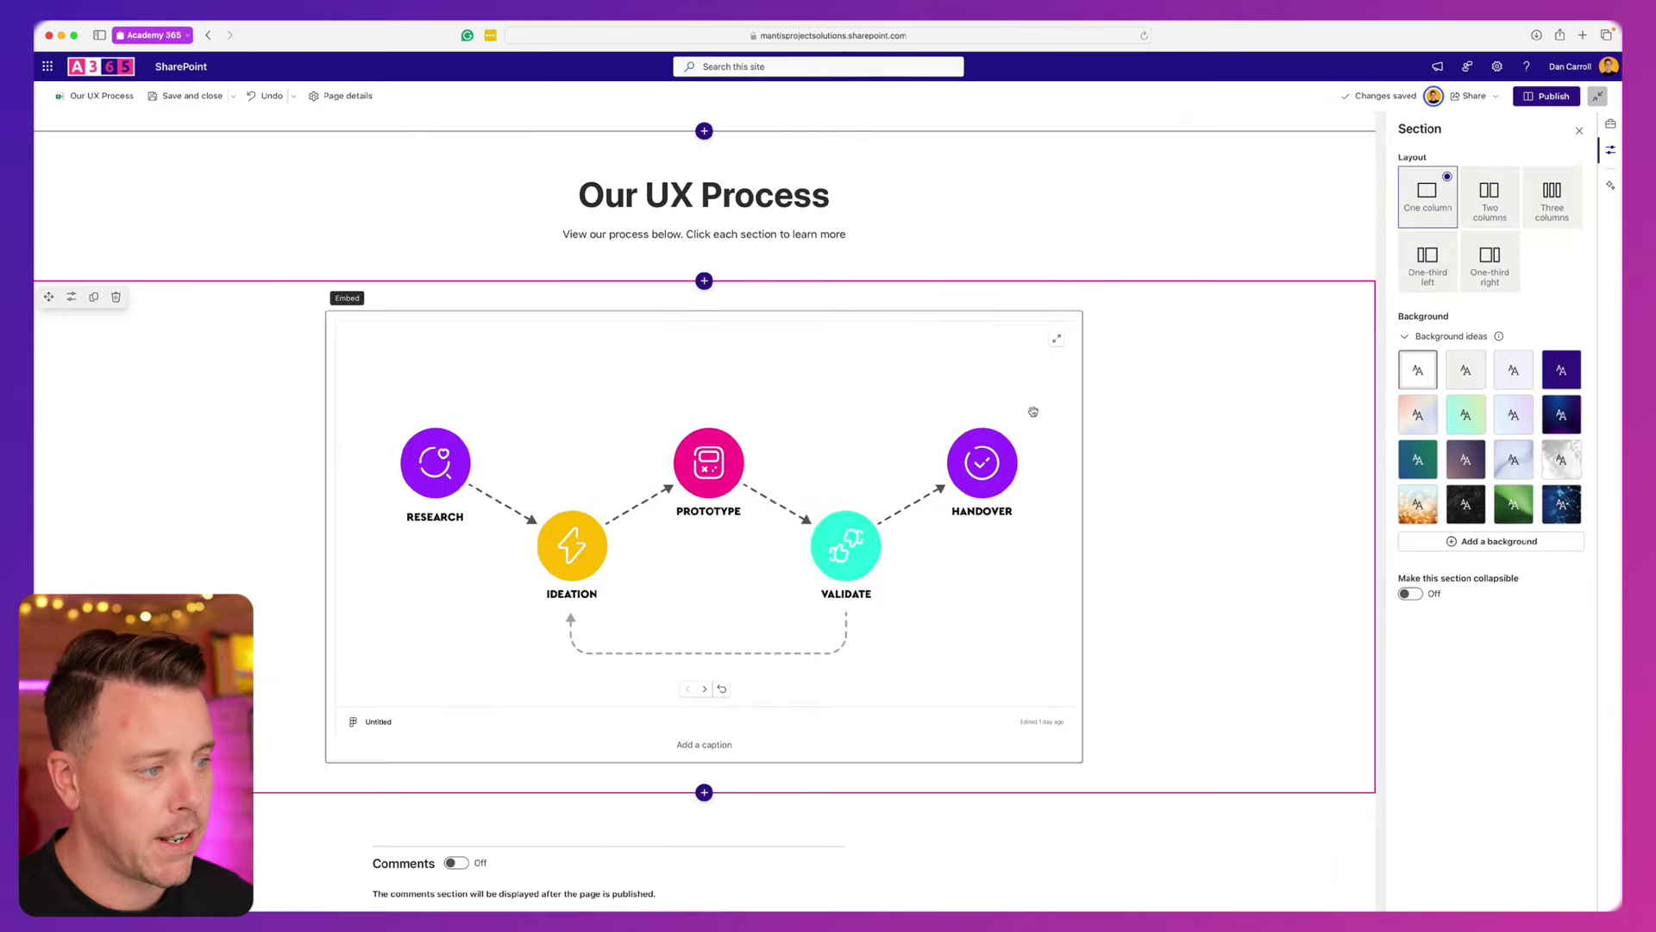
# - Set the iframe border width in the web part's embed code to 0px
pyautogui.click(889, 370)
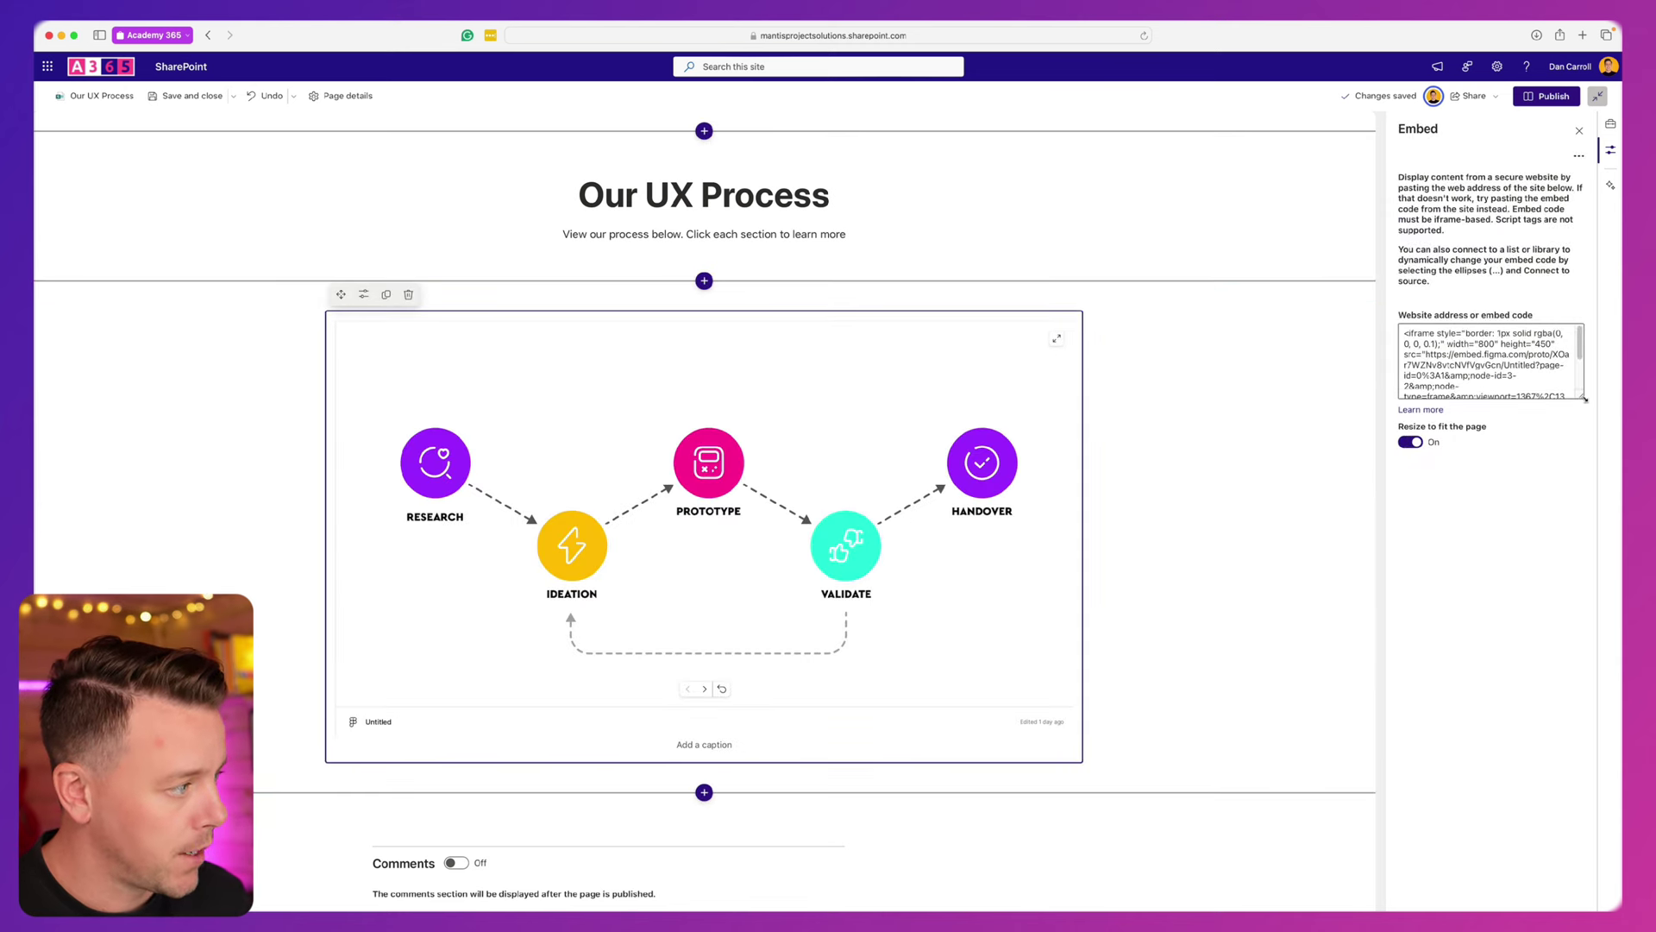
pyautogui.moveTo(1585, 400); pyautogui.dragTo(1578, 599)
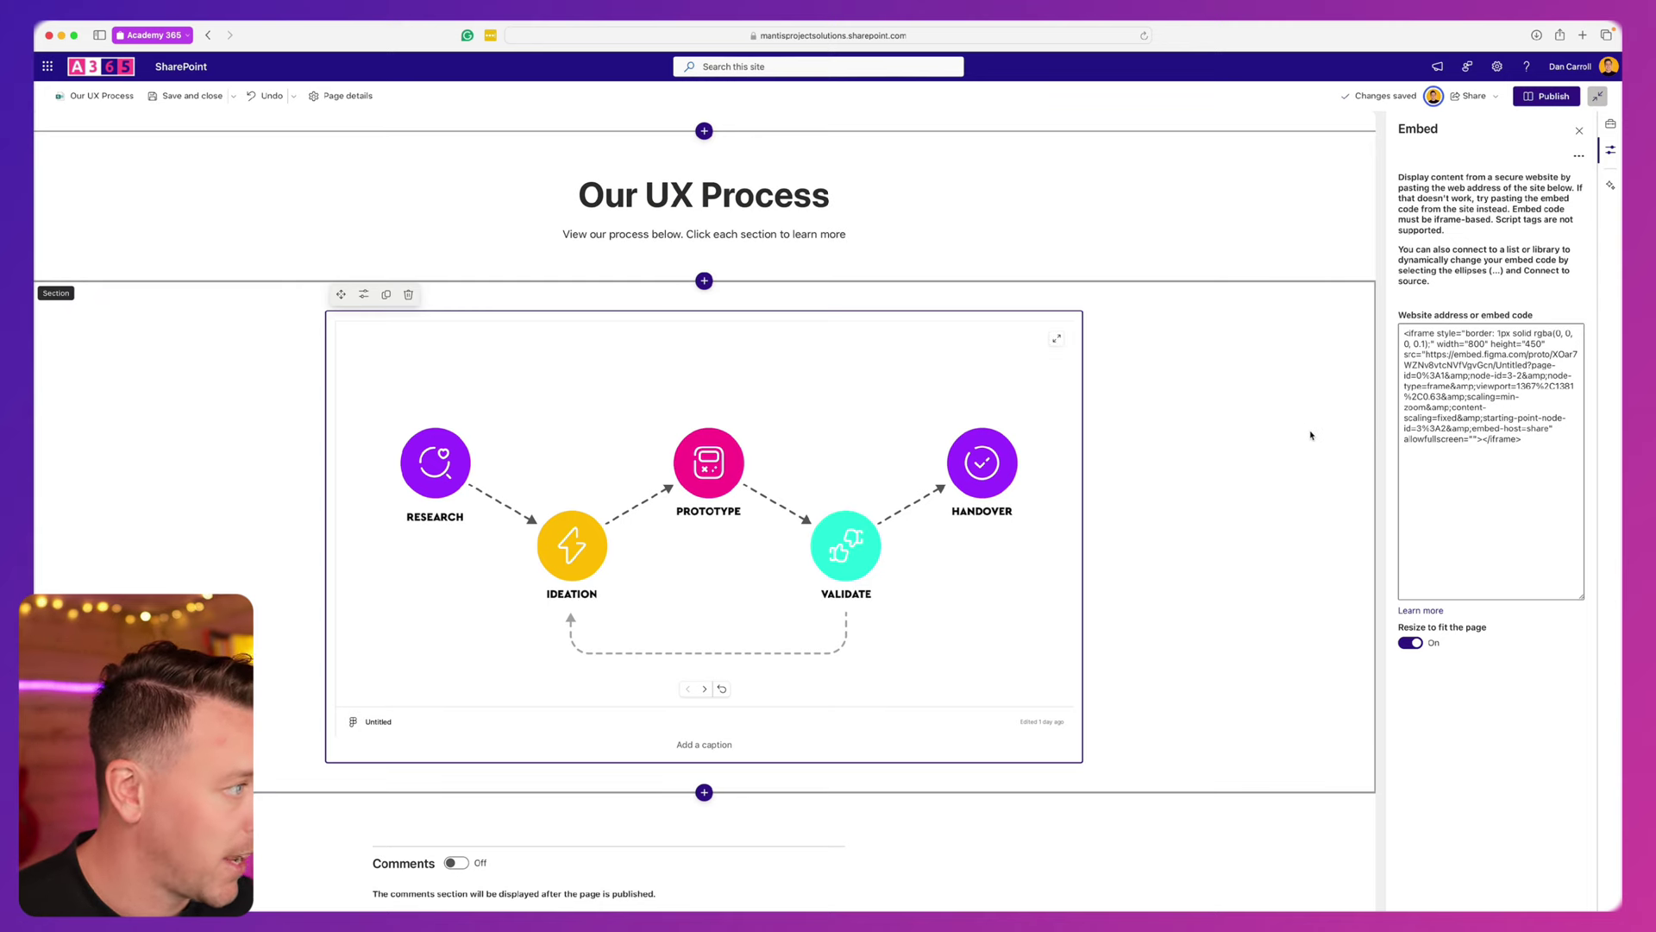
pyautogui.click(1504, 337)
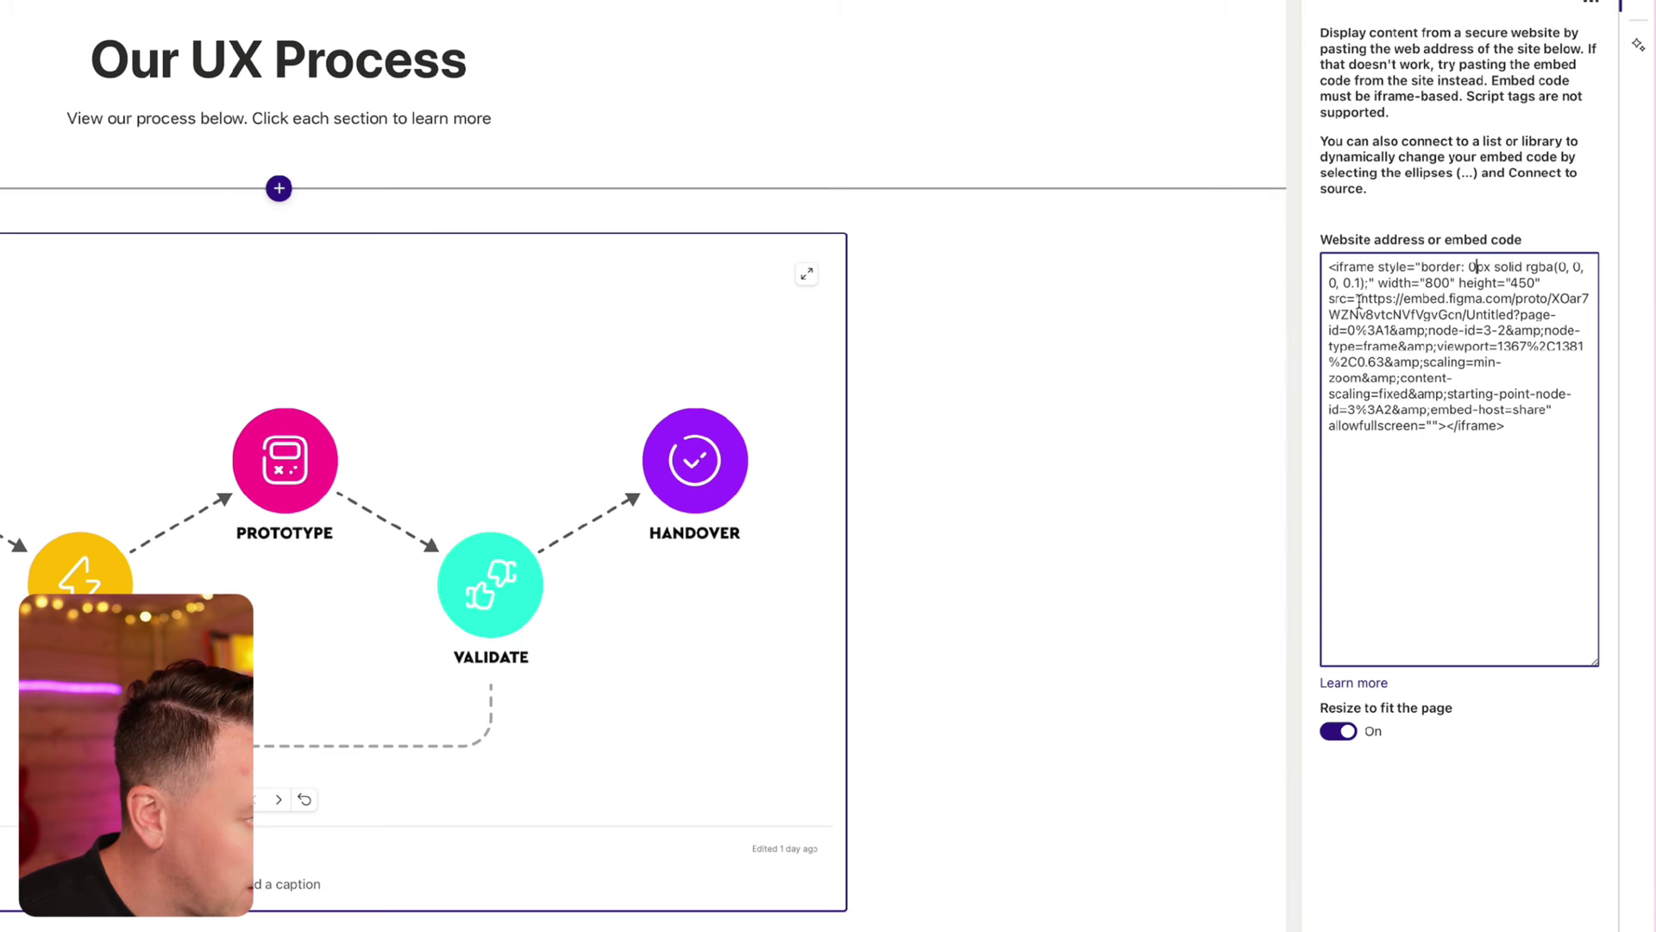
# - Append "&hide-ui=1" to the end of the source URL in the embed code, directly after "embed-host=share"
pyautogui.moveTo(1363, 298); pyautogui.dragTo(1547, 409)
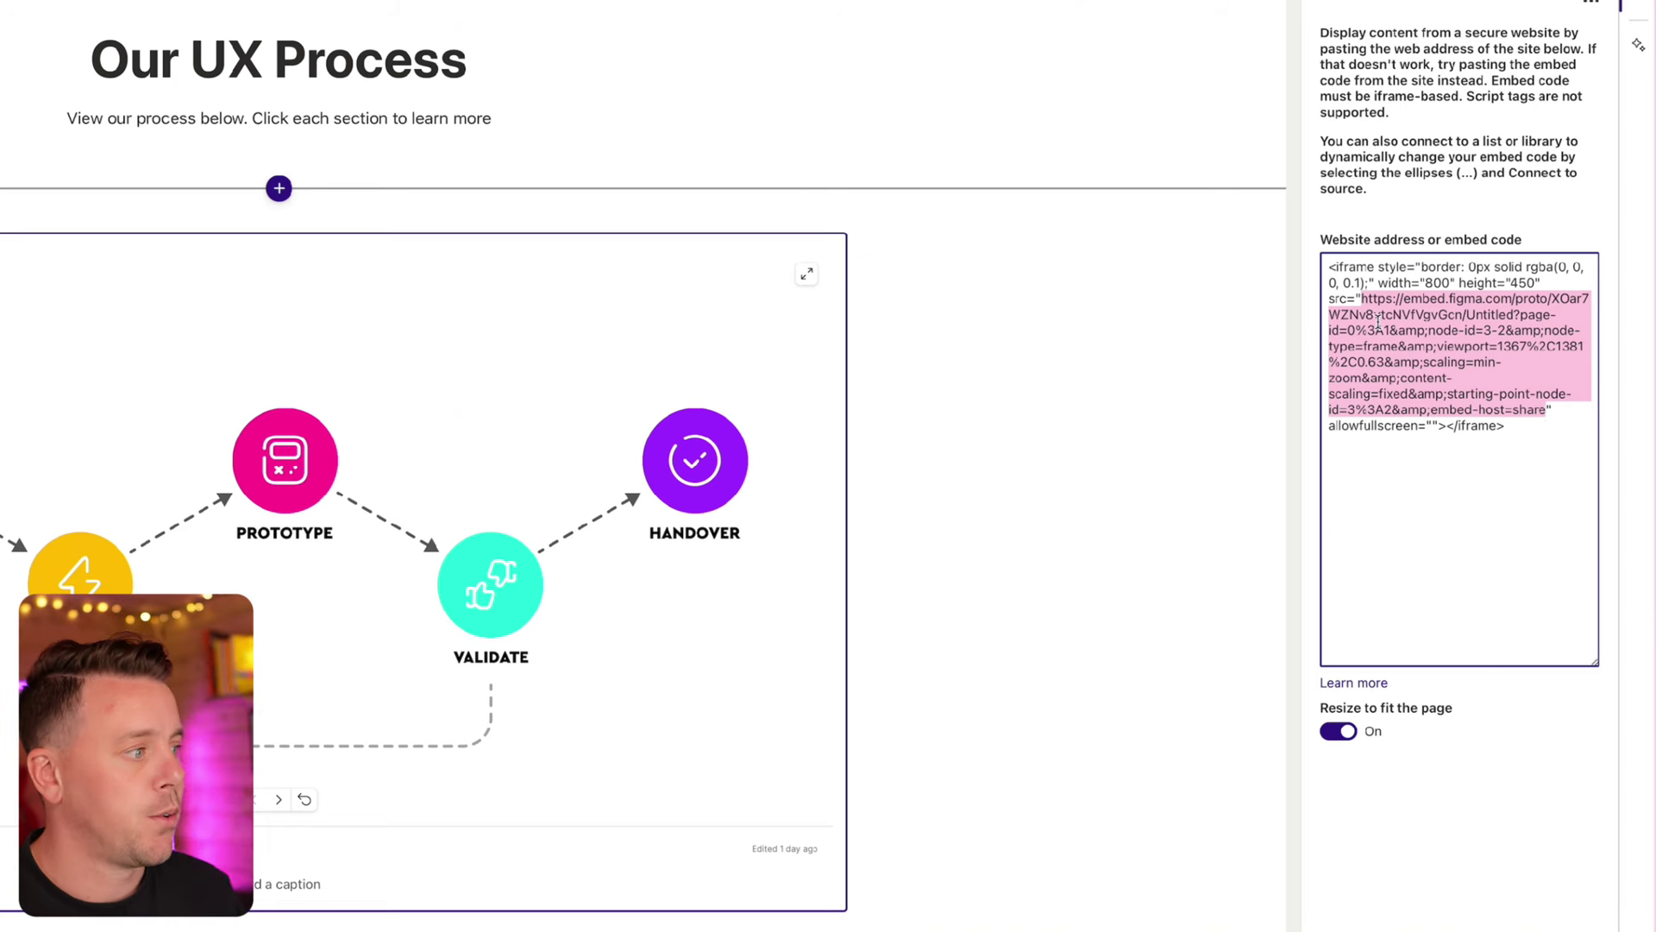
pyautogui.click(1550, 412)
pyautogui.write('&')
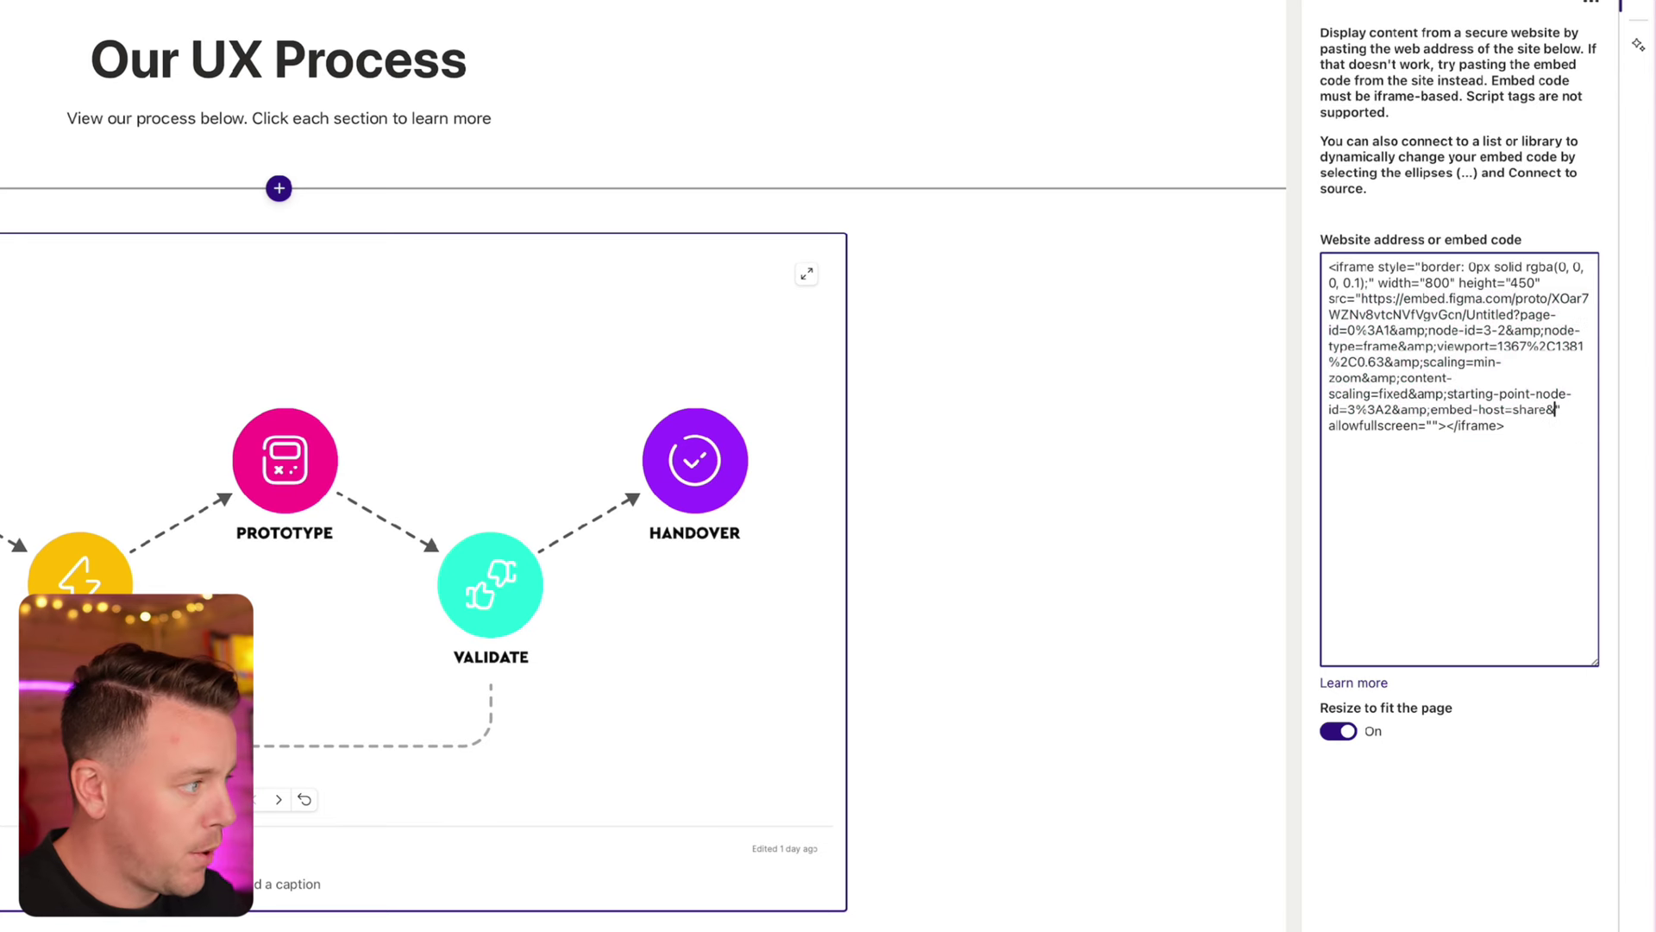
pyautogui.write('hide')
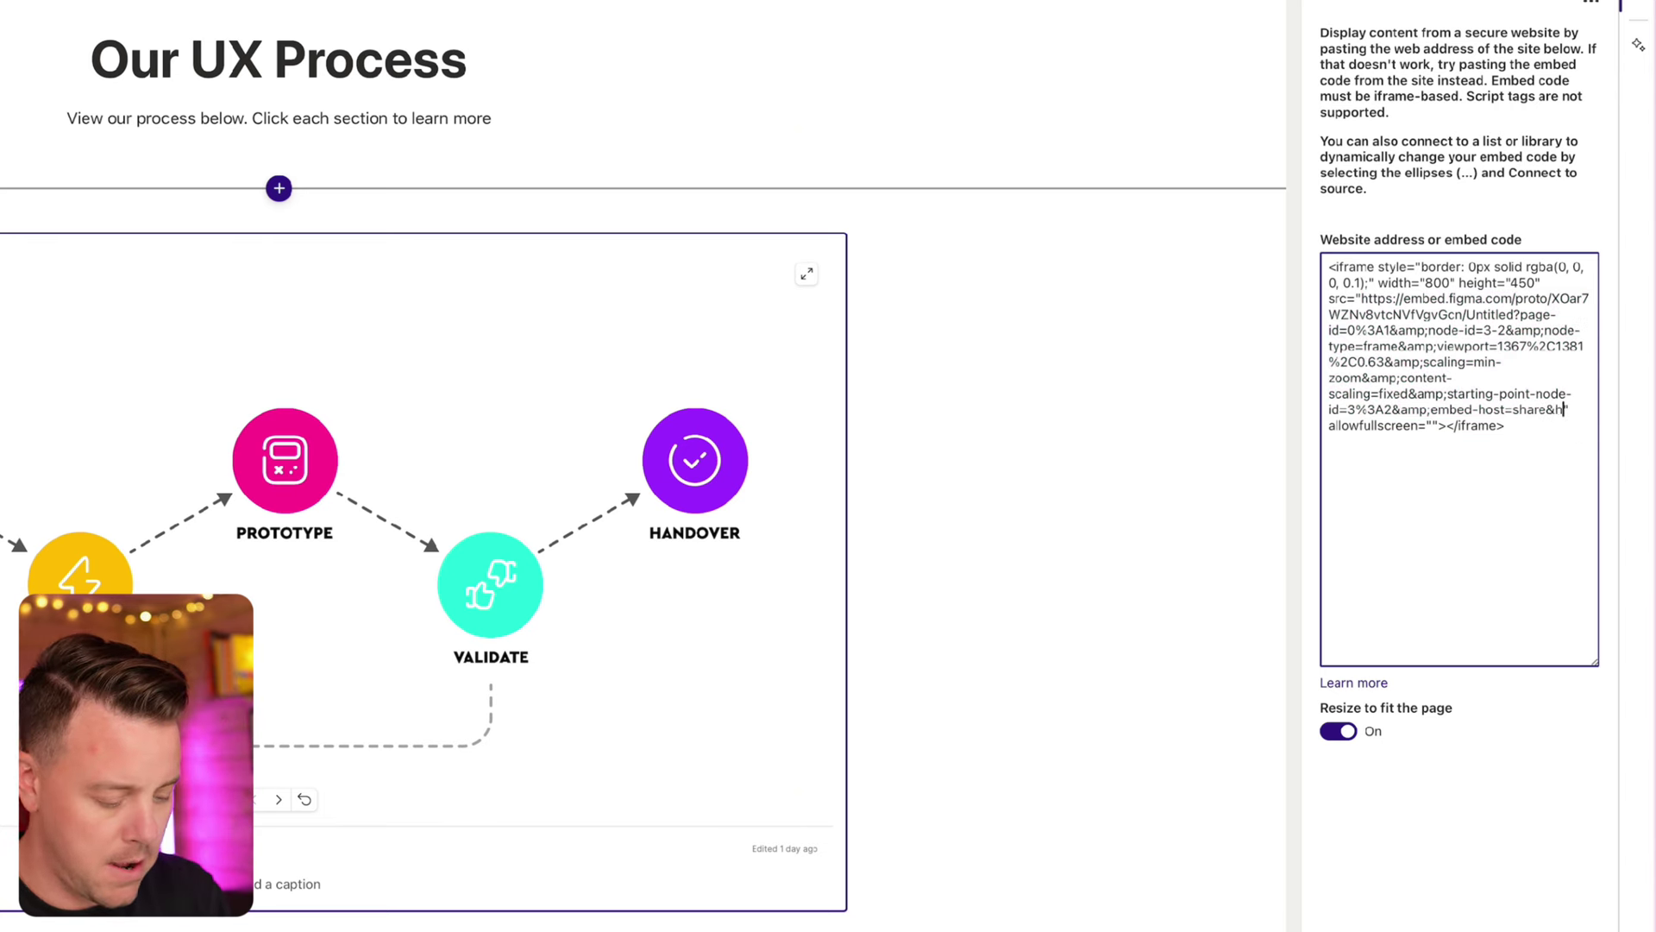
pyautogui.write('-ui')
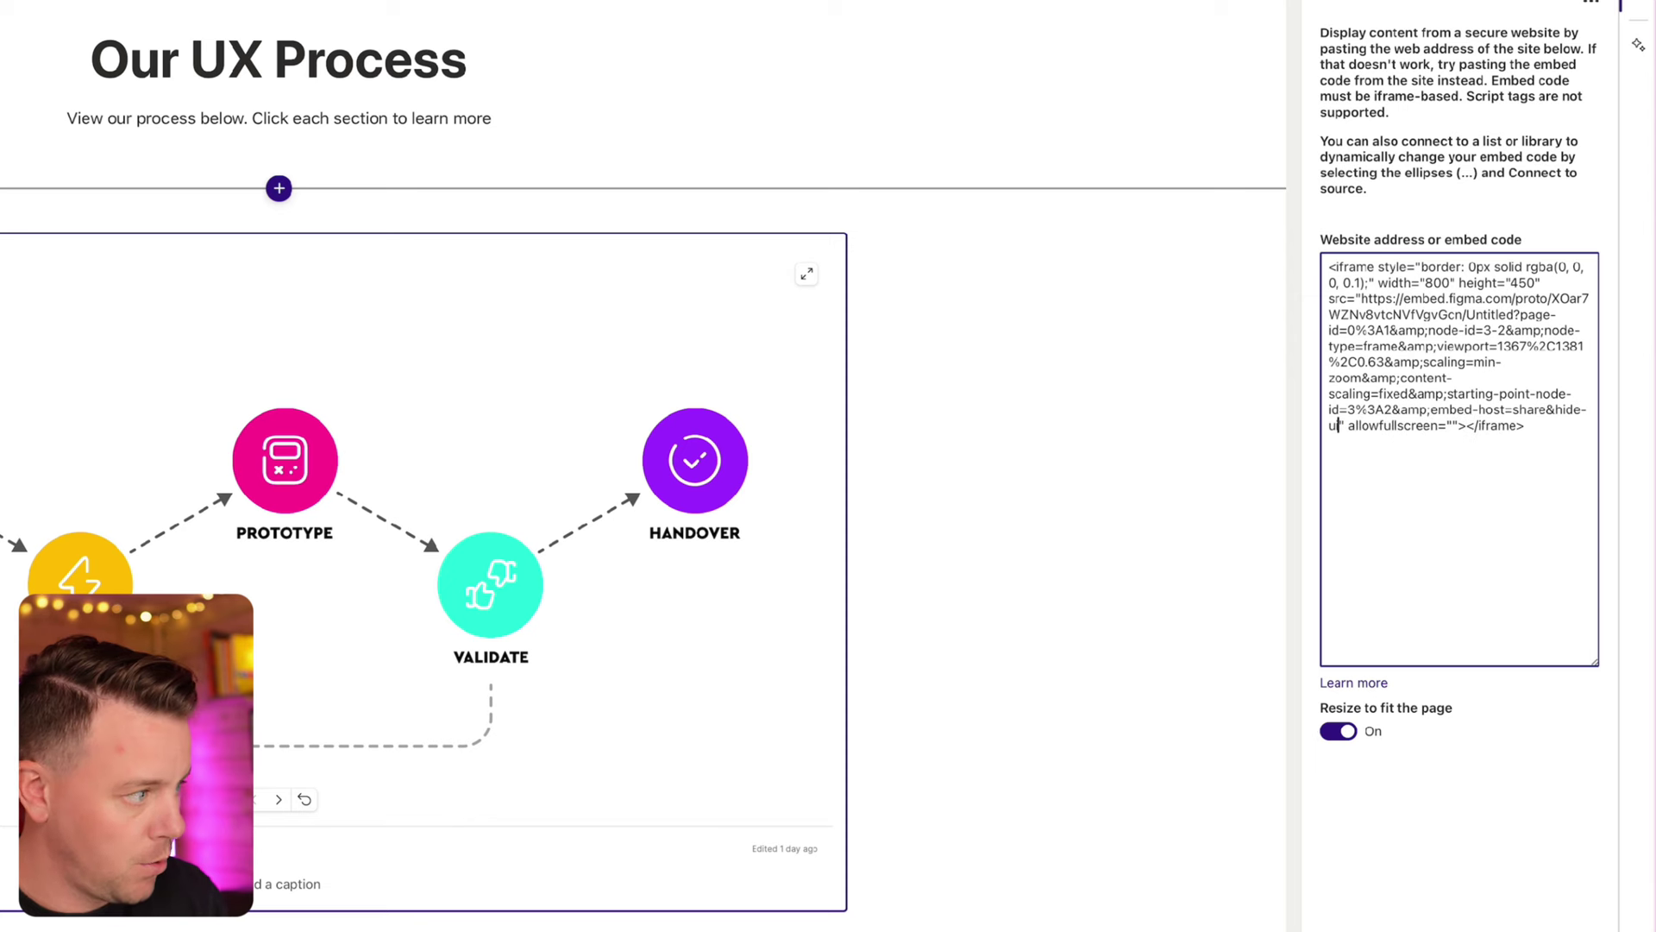
pyautogui.write('=1')
pyautogui.click(1511, 912)
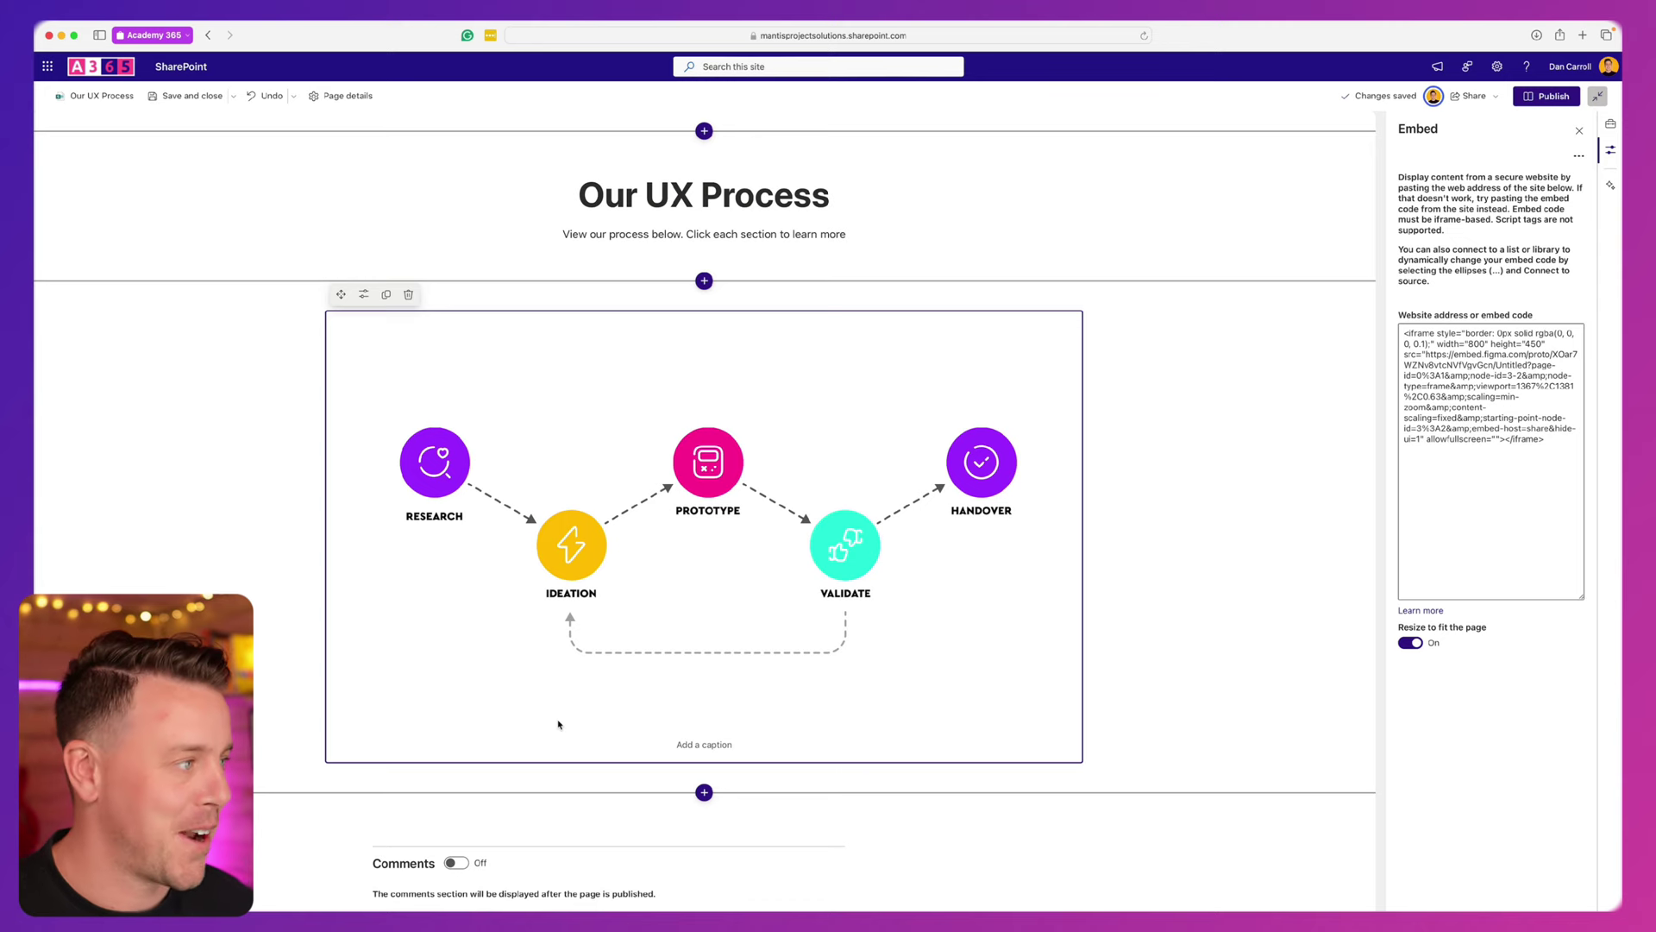
# - Publish the page and test opening and closing the Research and Ideation sections in the embedded prototype
pyautogui.click(1547, 97)
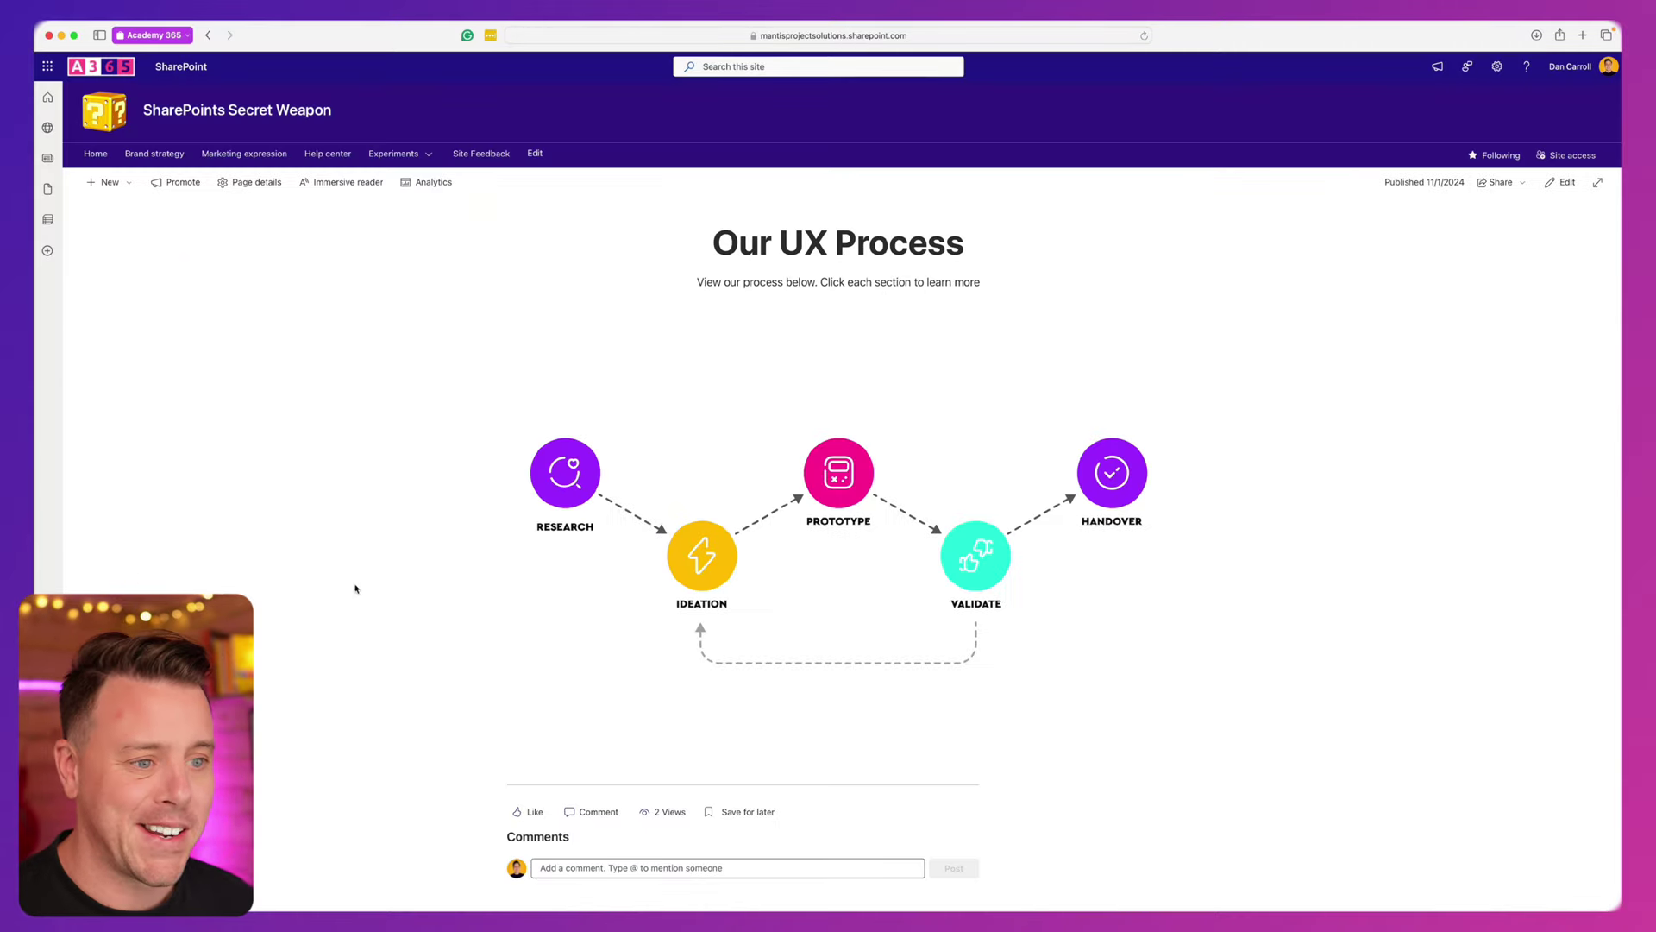
pyautogui.click(547, 500)
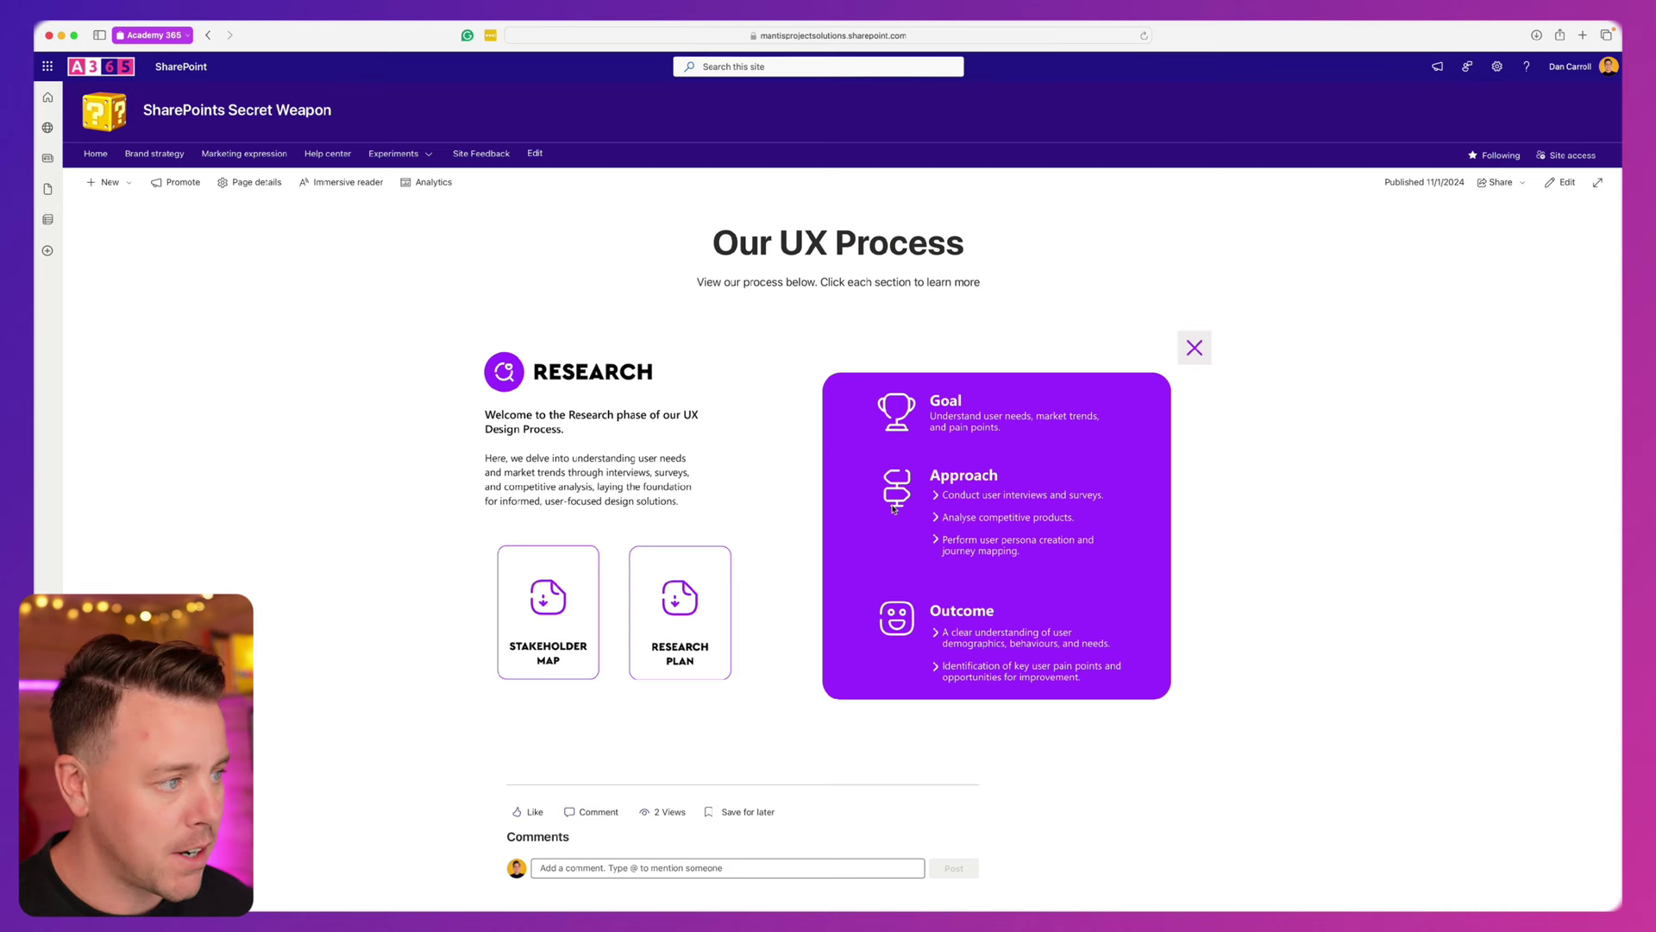
pyautogui.click(1194, 348)
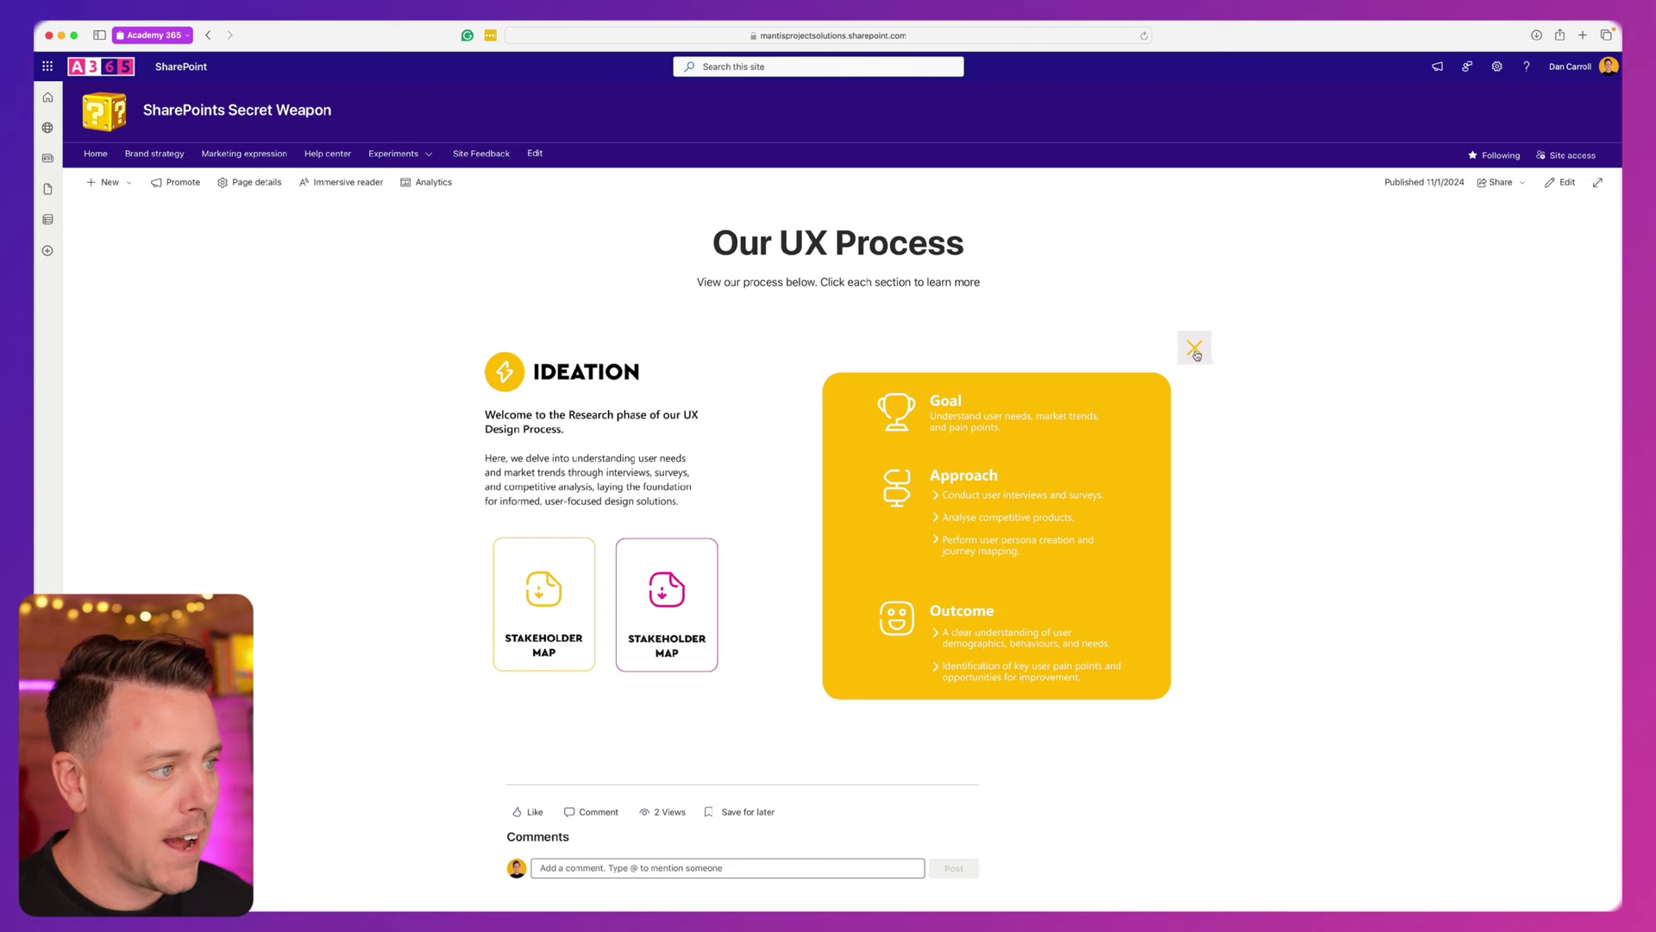
pyautogui.click(1194, 348)
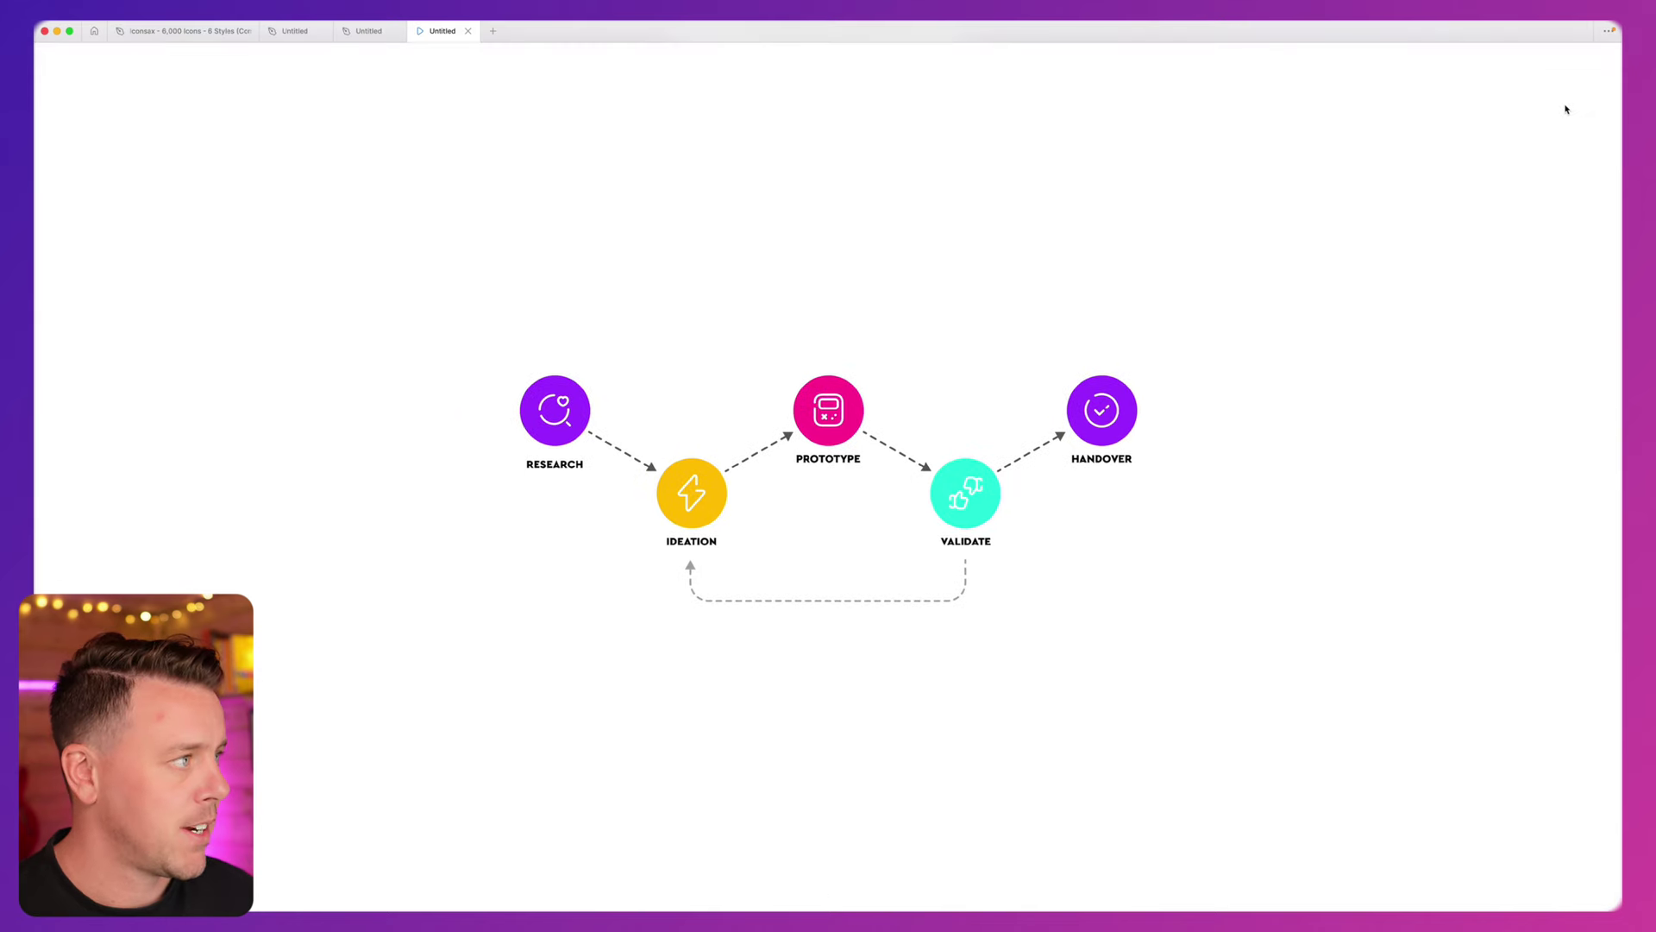
# - Switch to Figma, present the prototype again from the Home frame, and display its public embed code
pyautogui.click(1387, 148)
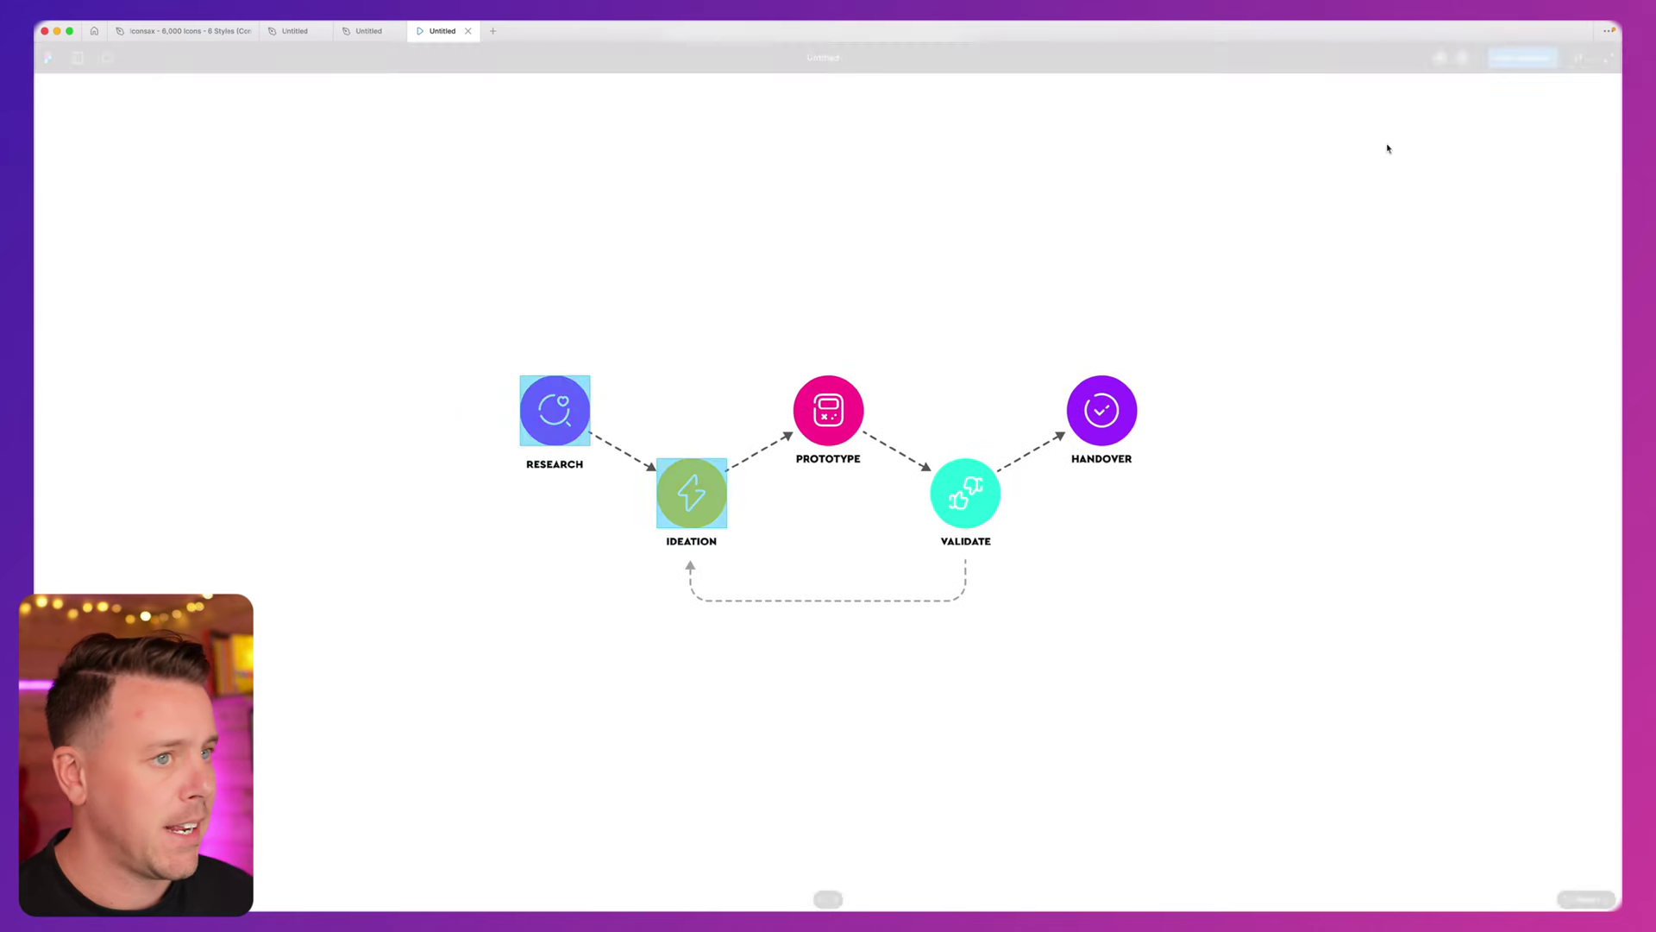
pyautogui.click(468, 31)
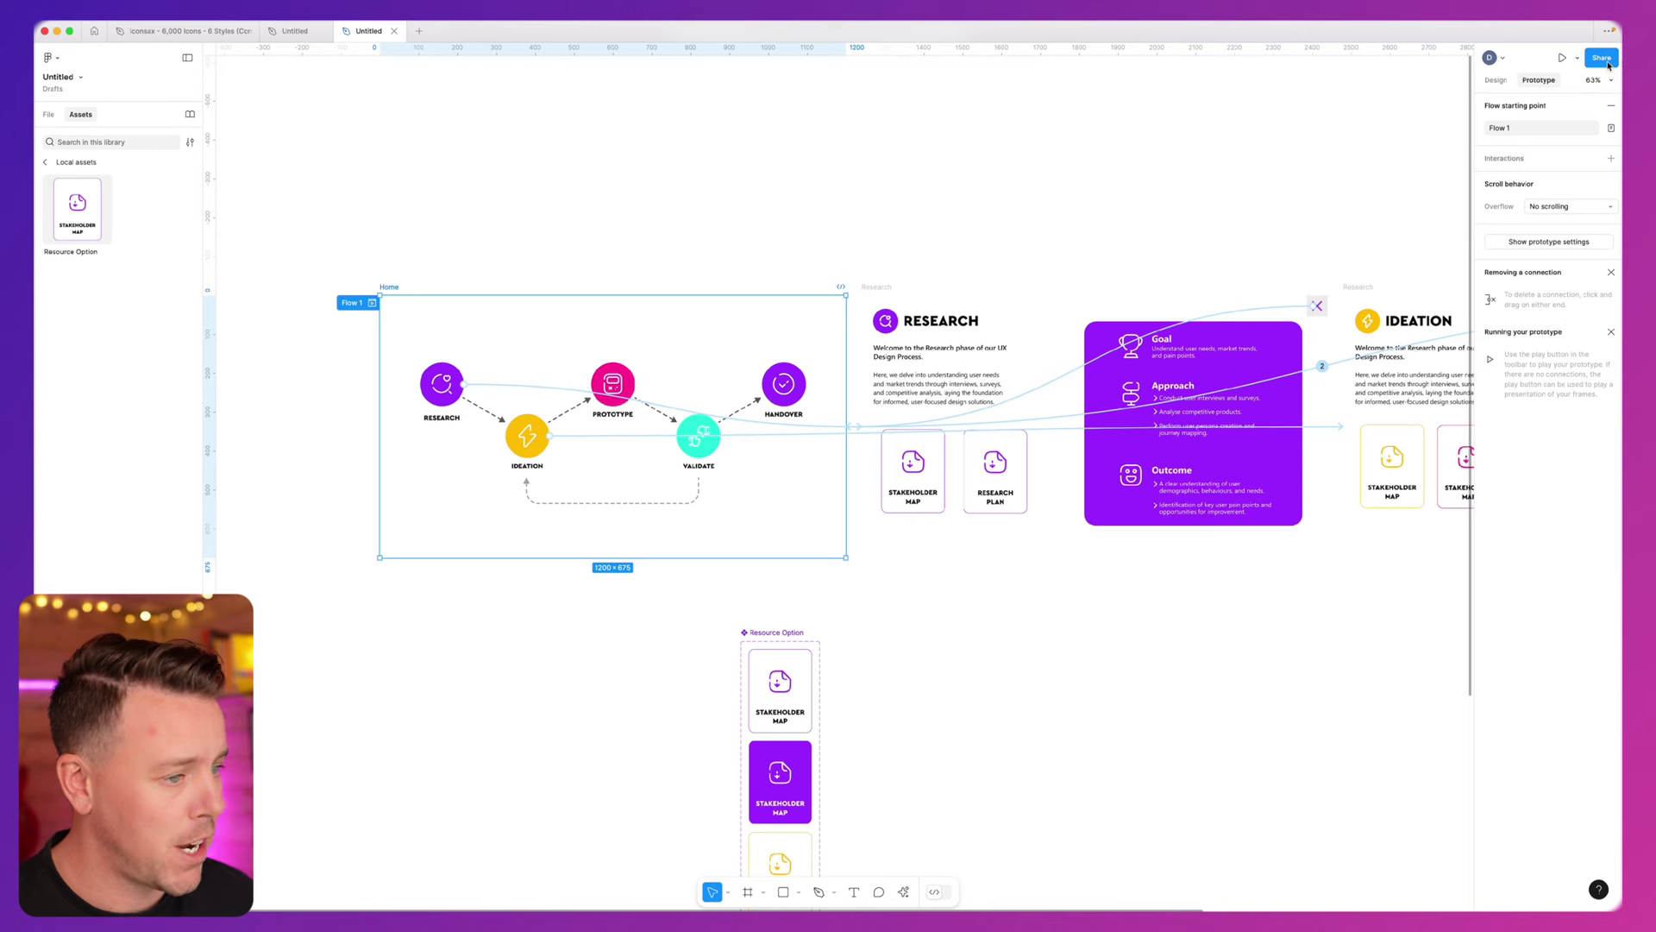
pyautogui.click(1562, 57)
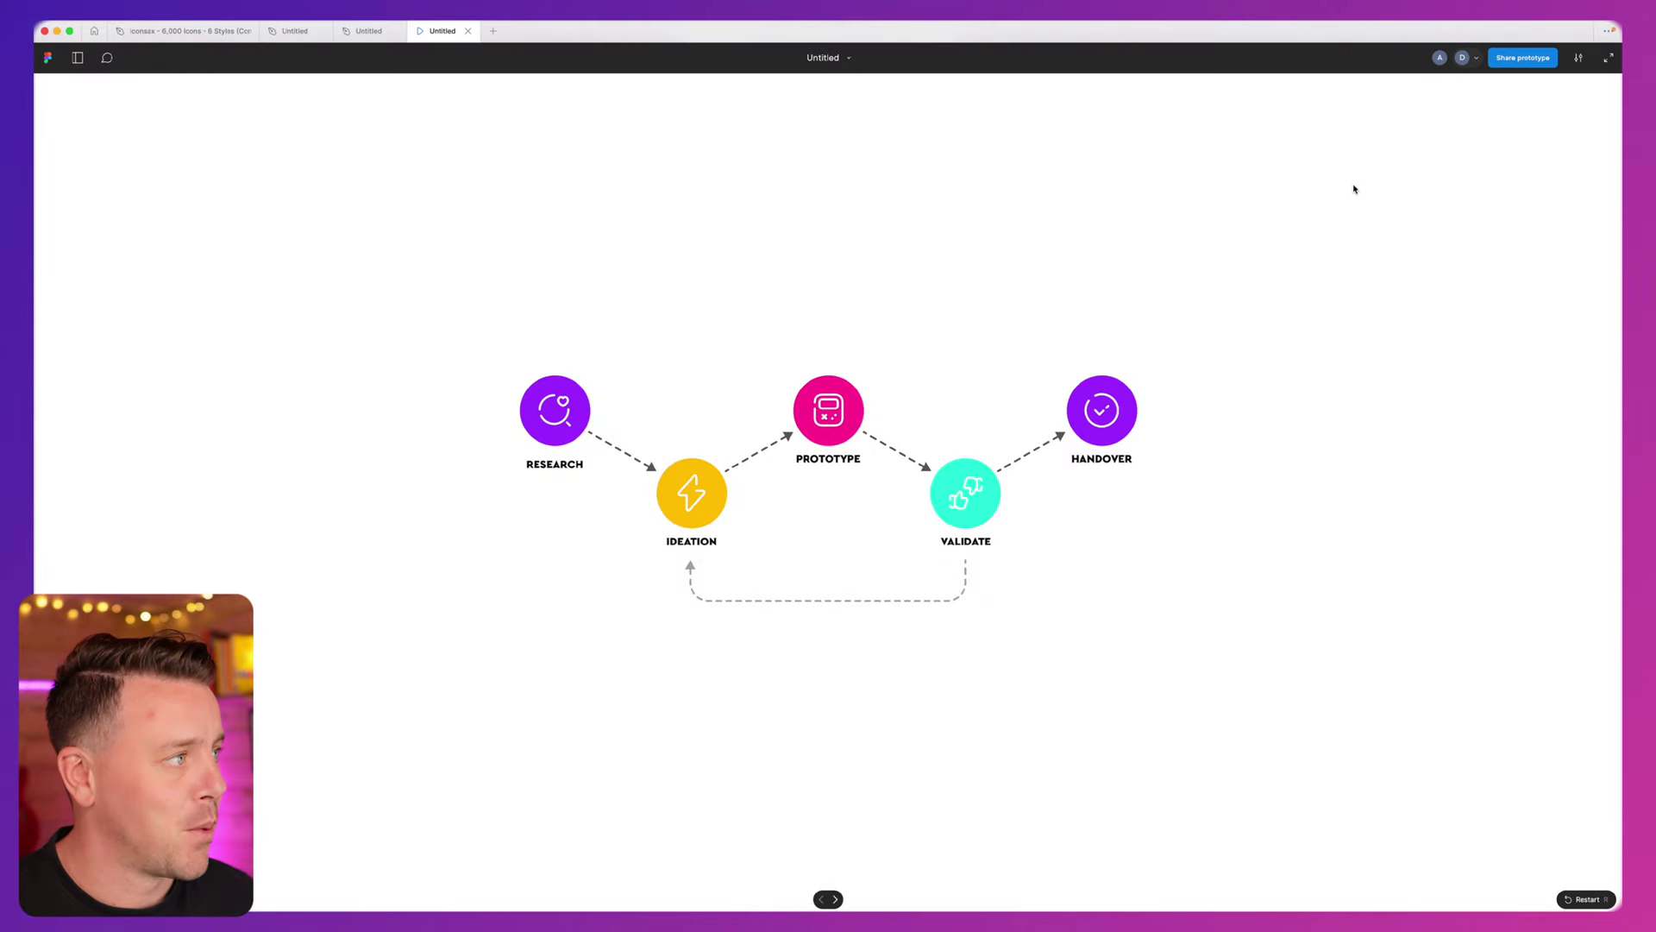
pyautogui.click(1529, 57)
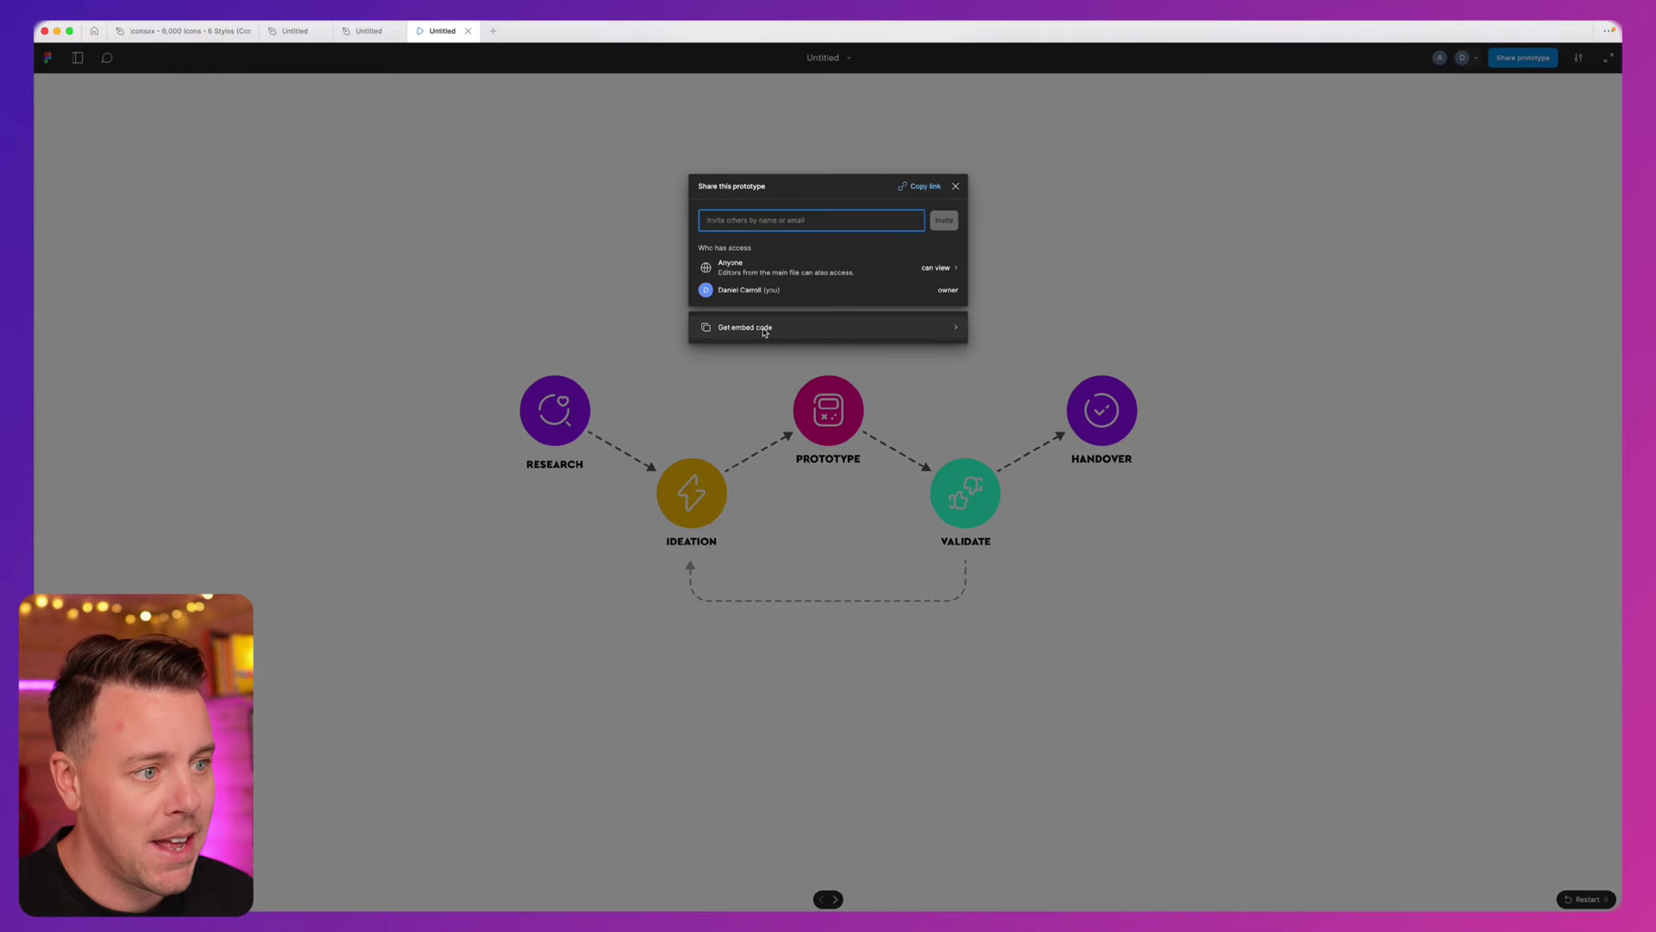
pyautogui.click(761, 325)
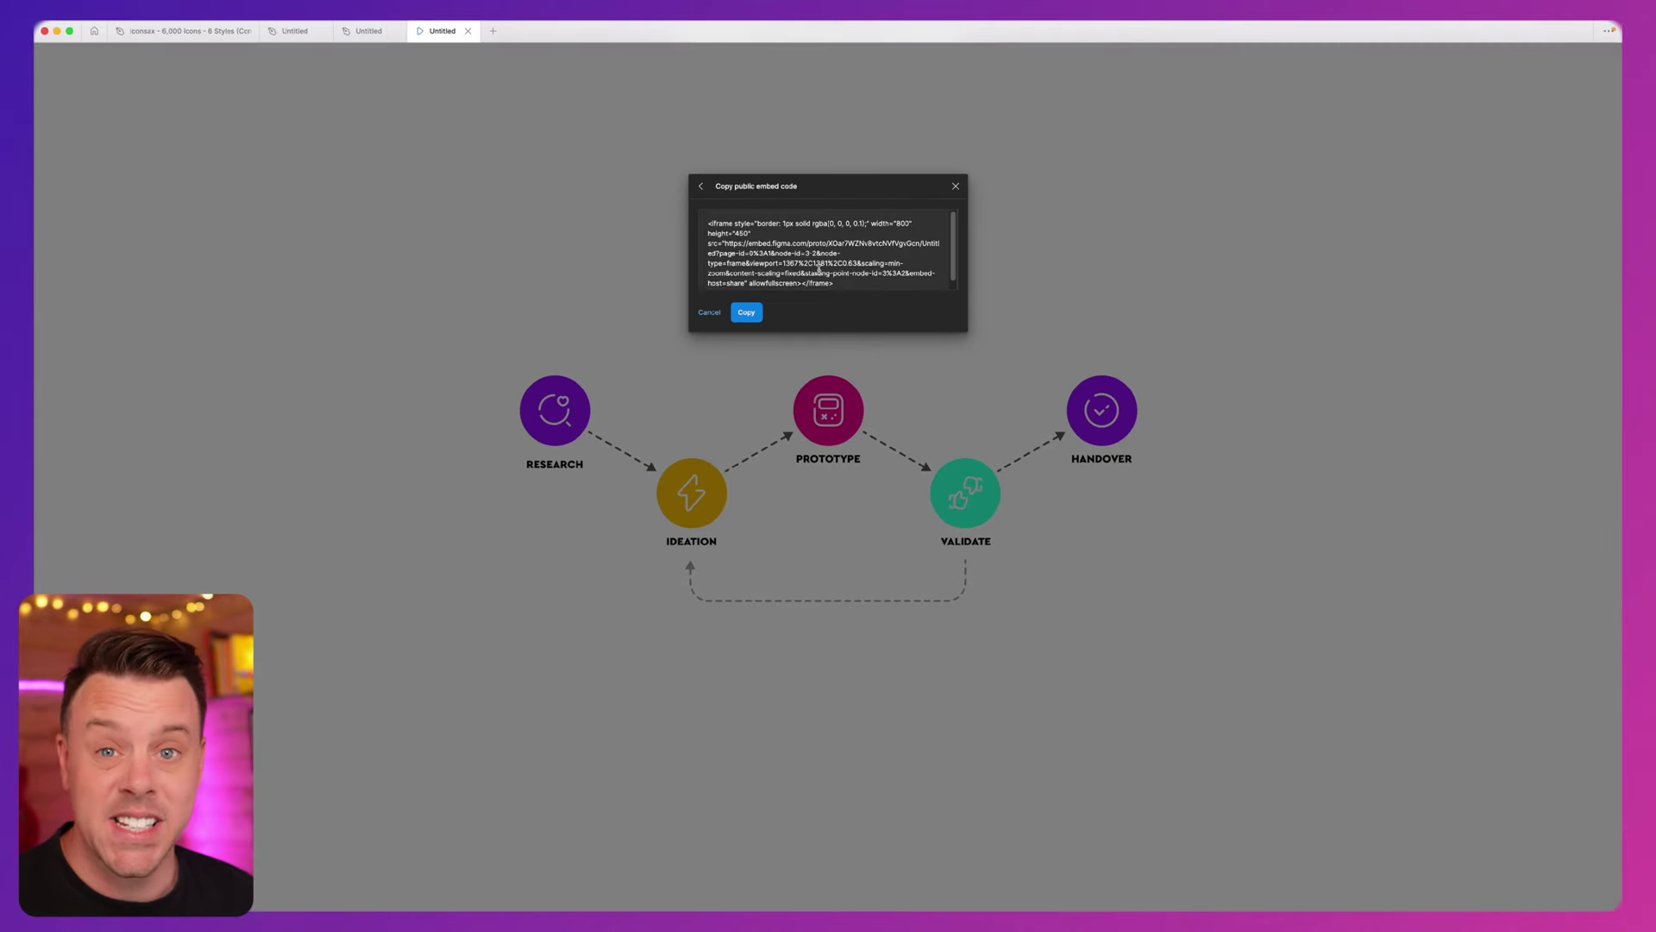